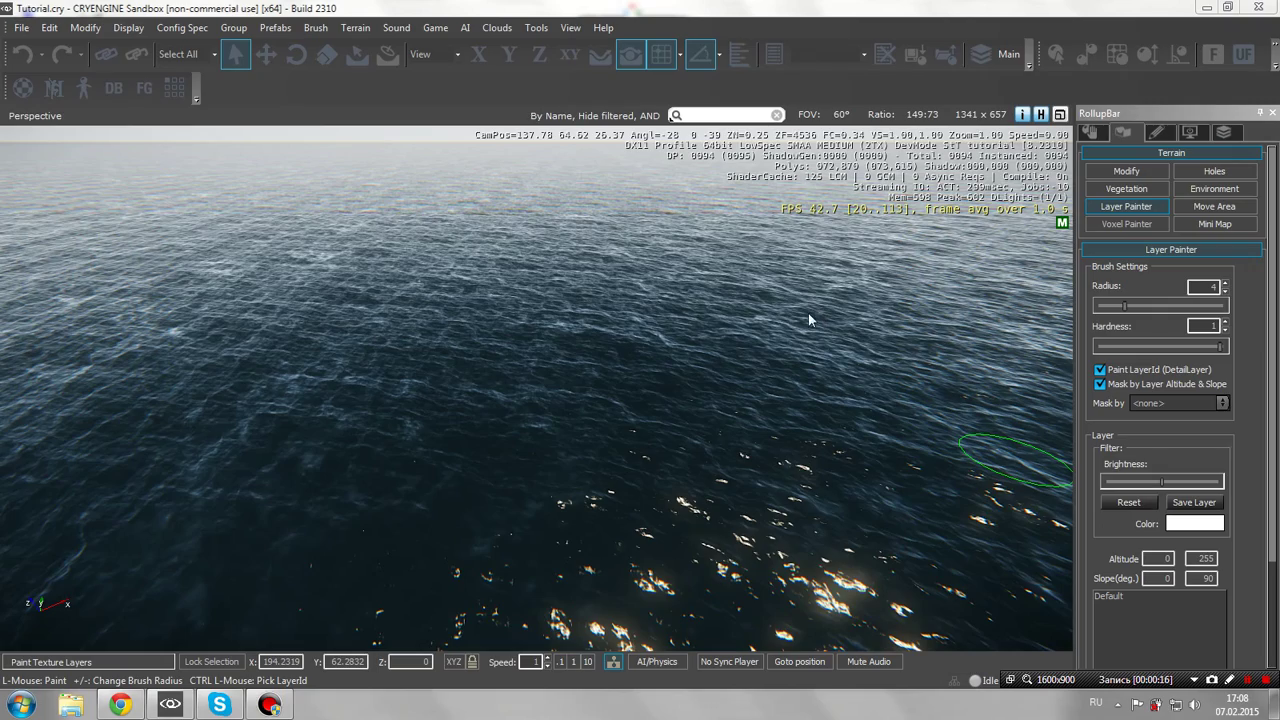
# Open the Terrain Editor for the current level and reposition its window over the viewport
pyautogui.moveTo(672, 330); pyautogui.dragTo(669, 350, button='right')
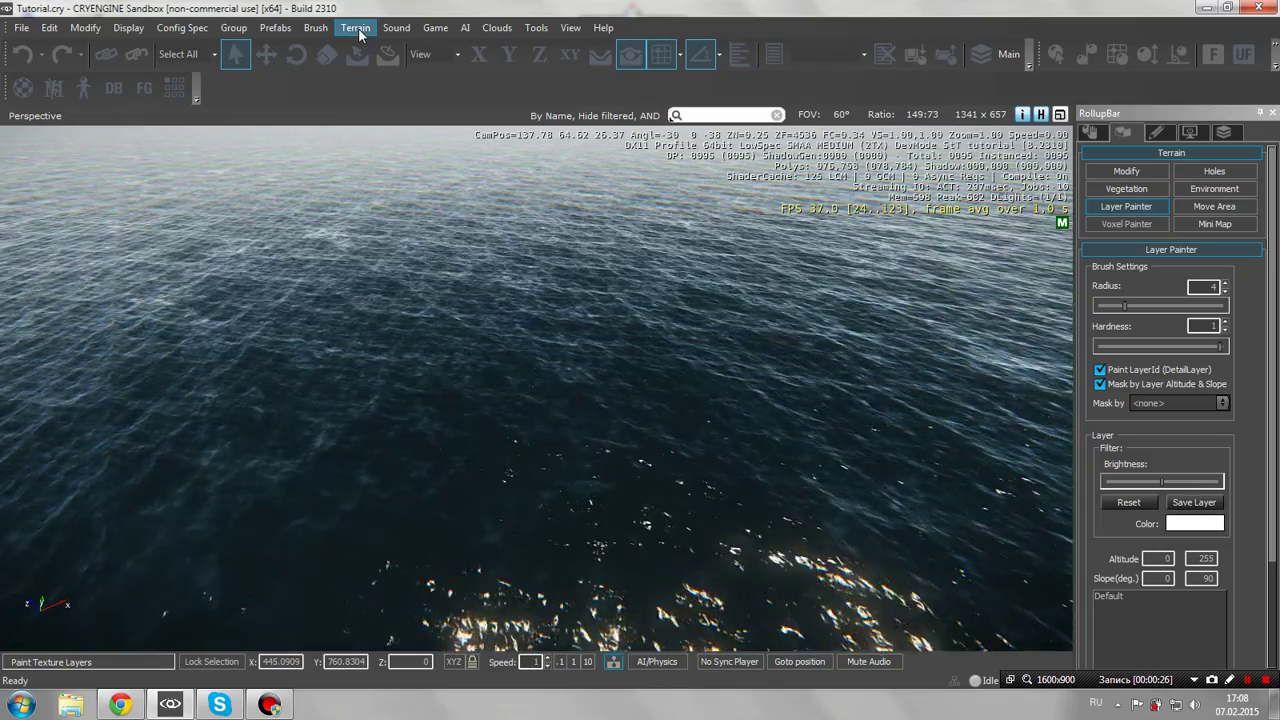
pyautogui.click(1091, 131)
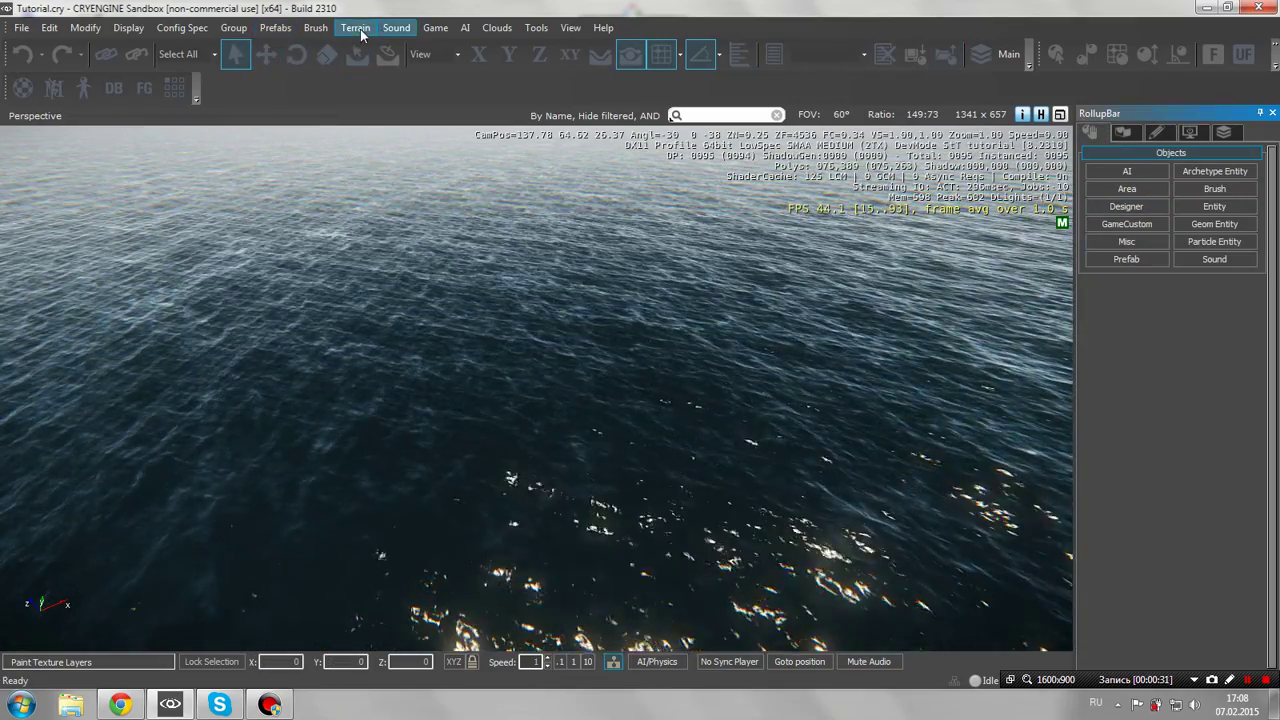
pyautogui.click(360, 30)
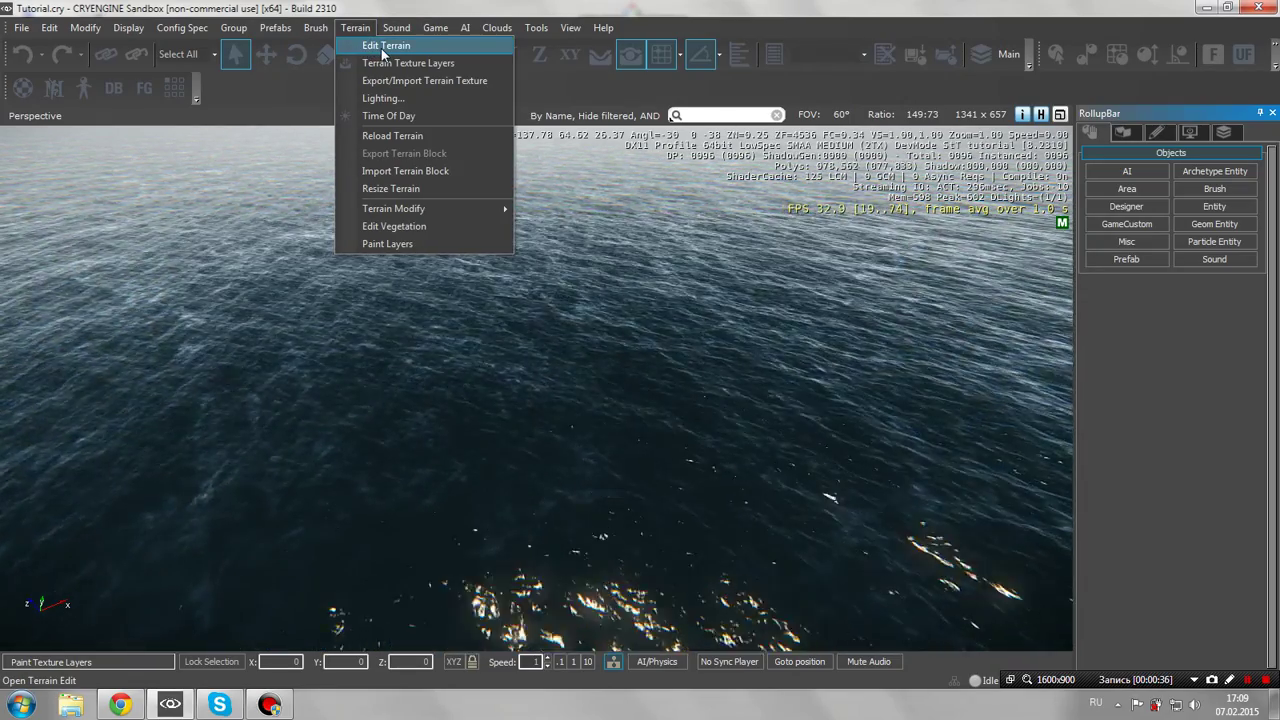
pyautogui.click(384, 50)
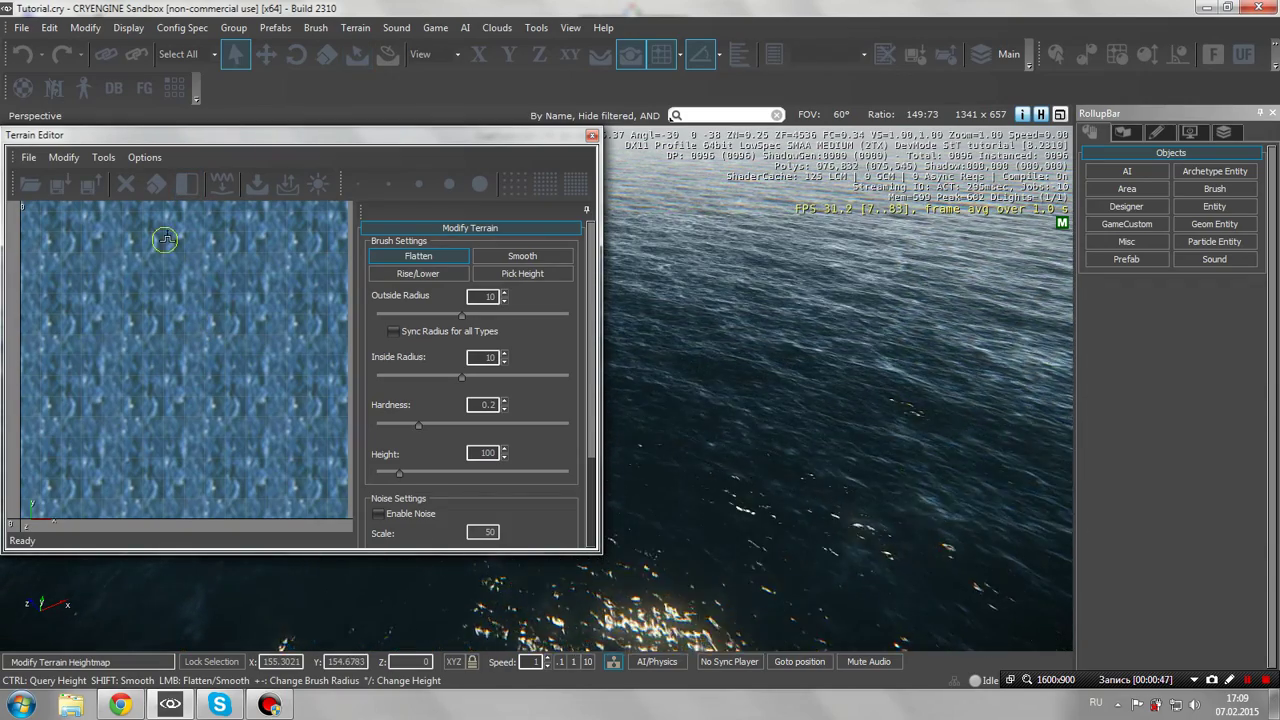
pyautogui.moveTo(337, 145); pyautogui.dragTo(428, 143)
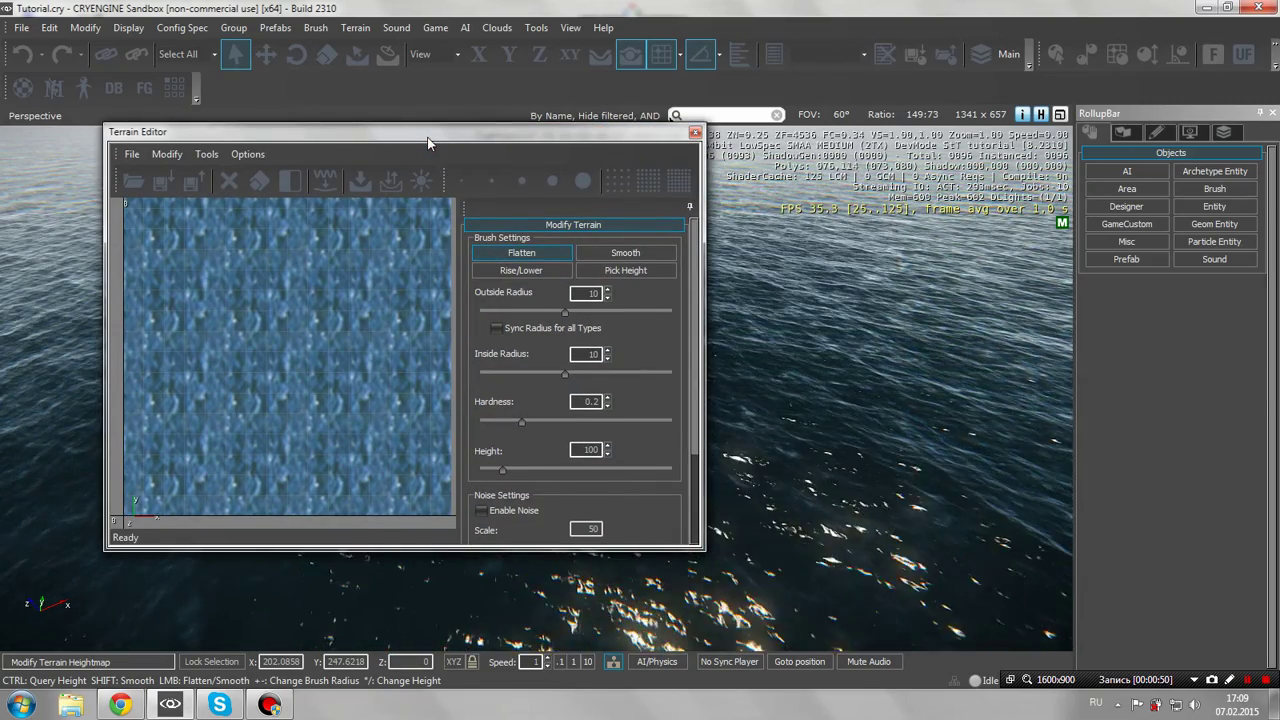
# Export the terrain heightmap as a 16-bit RAW file, overwriting image.raw in the Downloads folder
pyautogui.click(131, 154)
pyautogui.moveTo(166, 154)
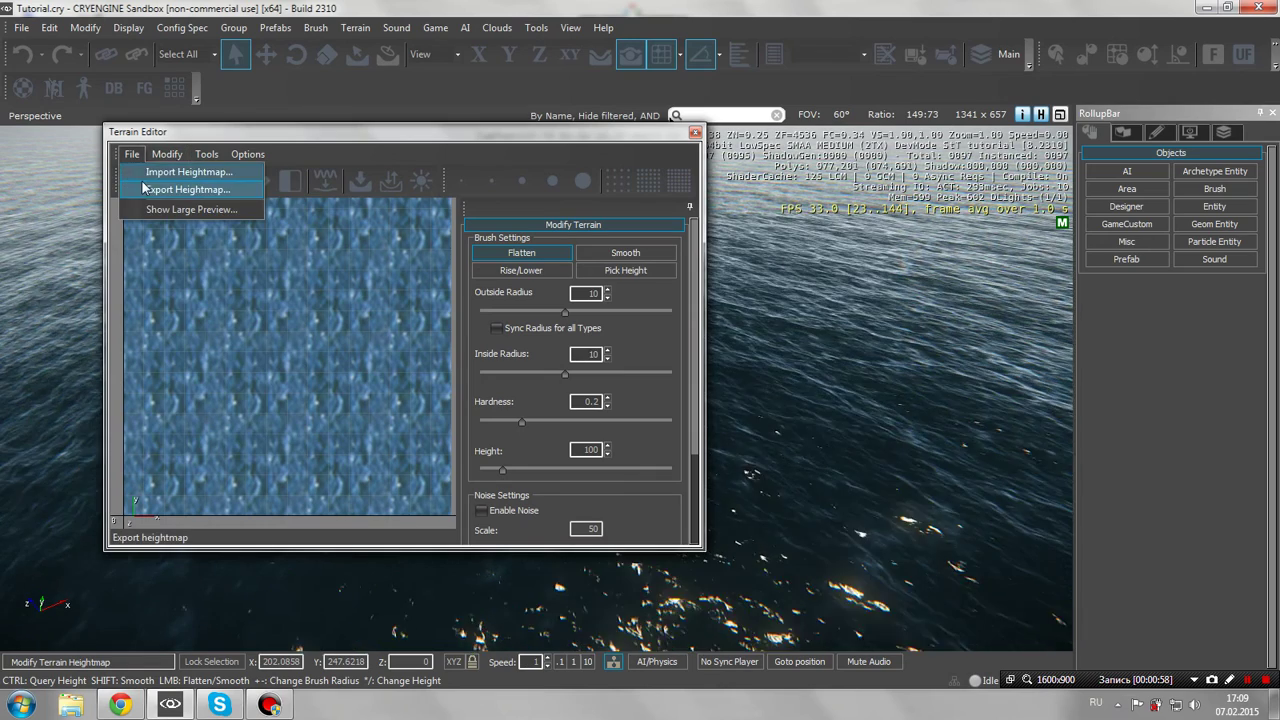
pyautogui.click(190, 174)
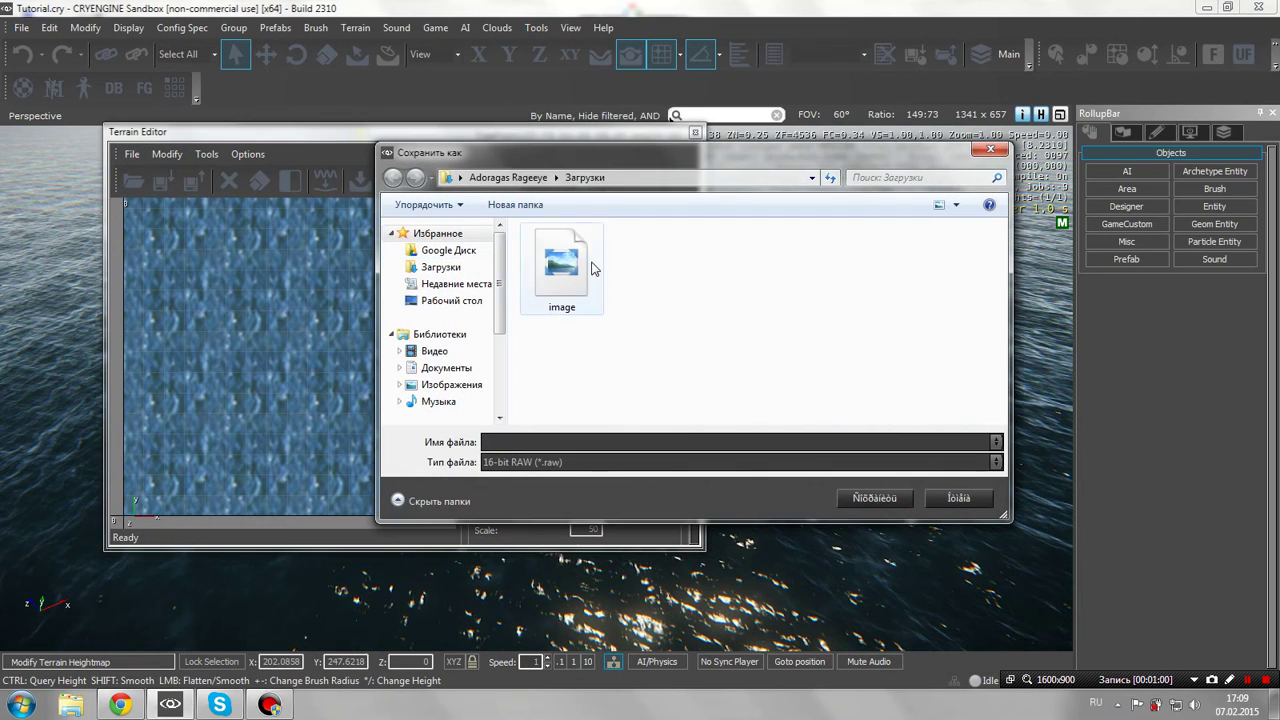
pyautogui.click(570, 300)
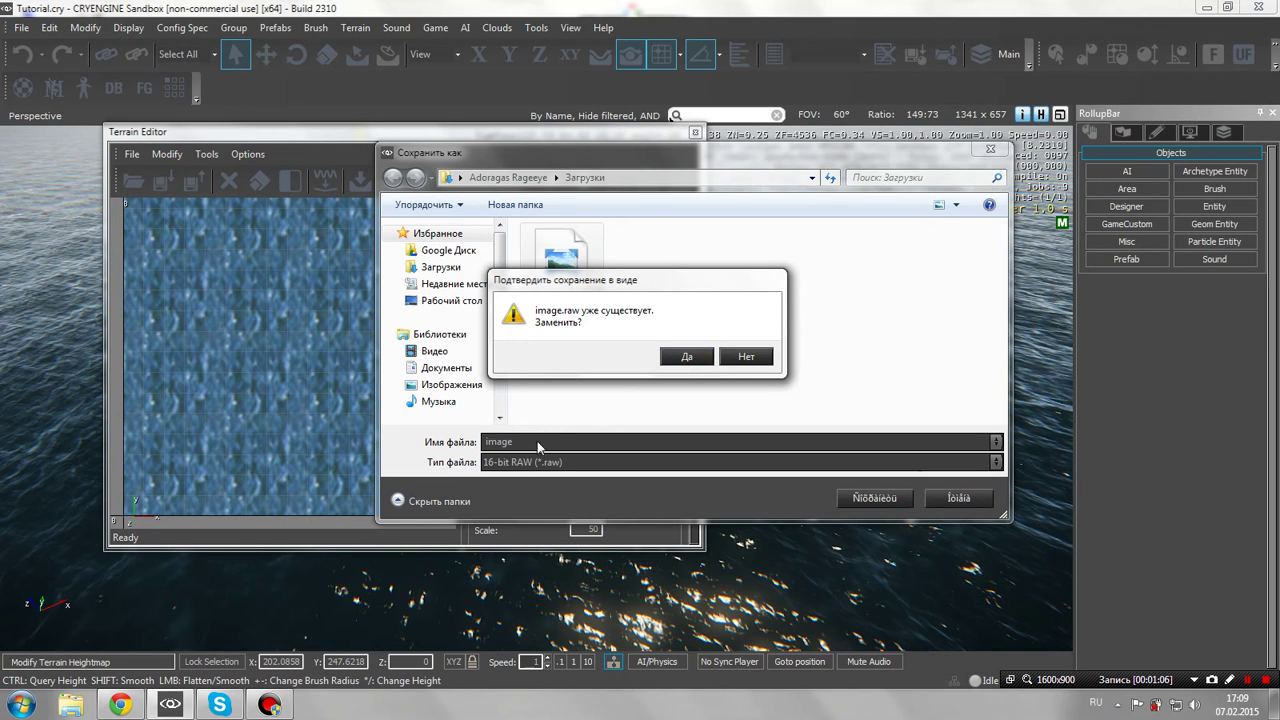
pyautogui.click(683, 360)
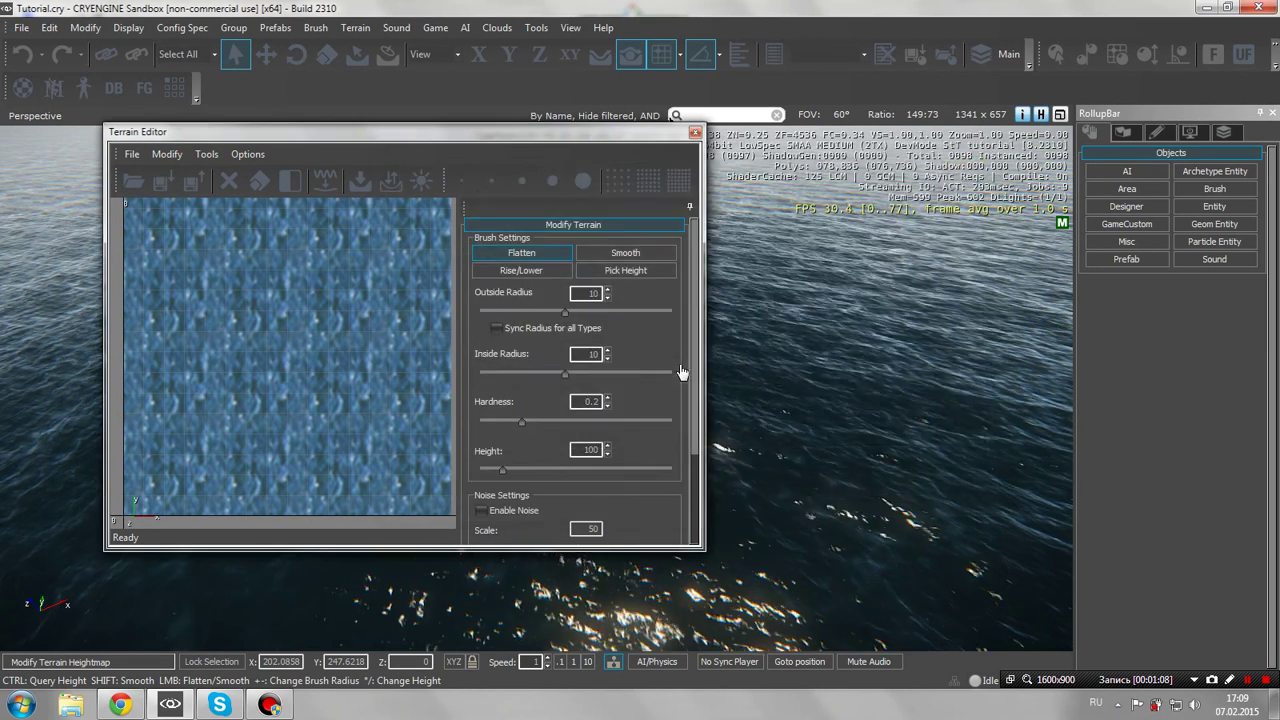
# Launch Adobe Photoshop and start opening image.raw from the Downloads folder
pyautogui.click(22, 706)
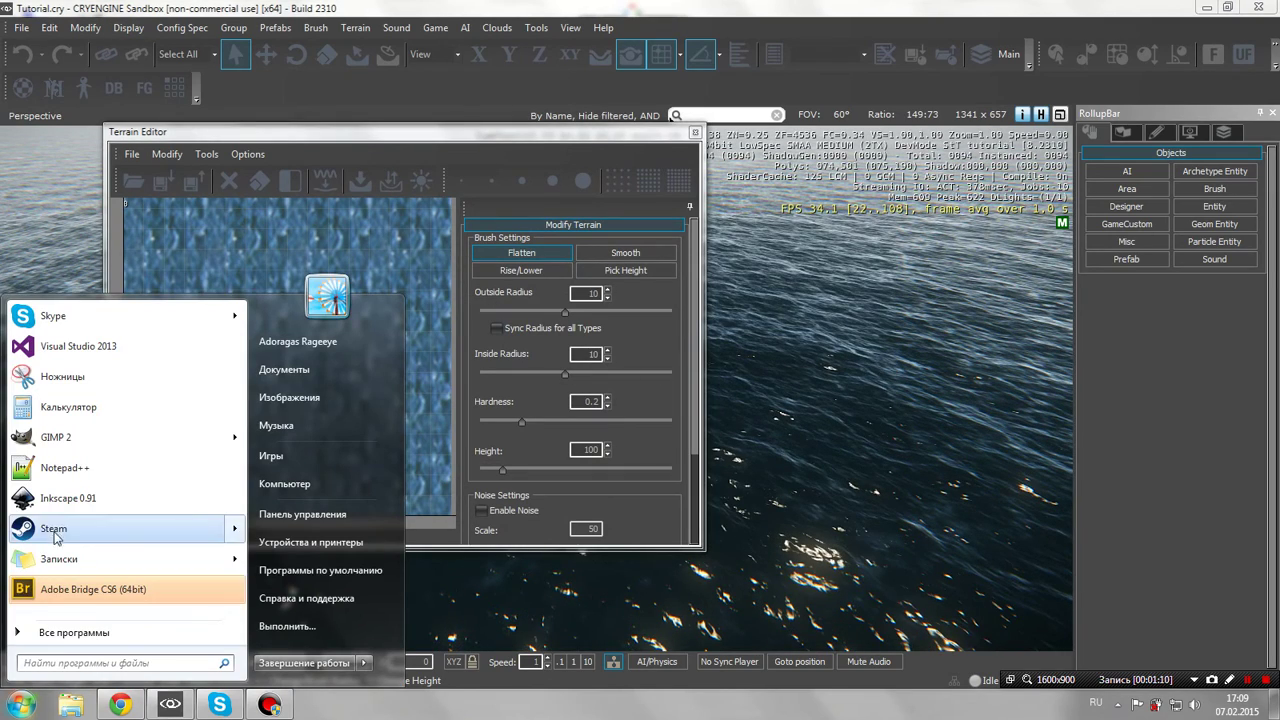
pyautogui.click(100, 633)
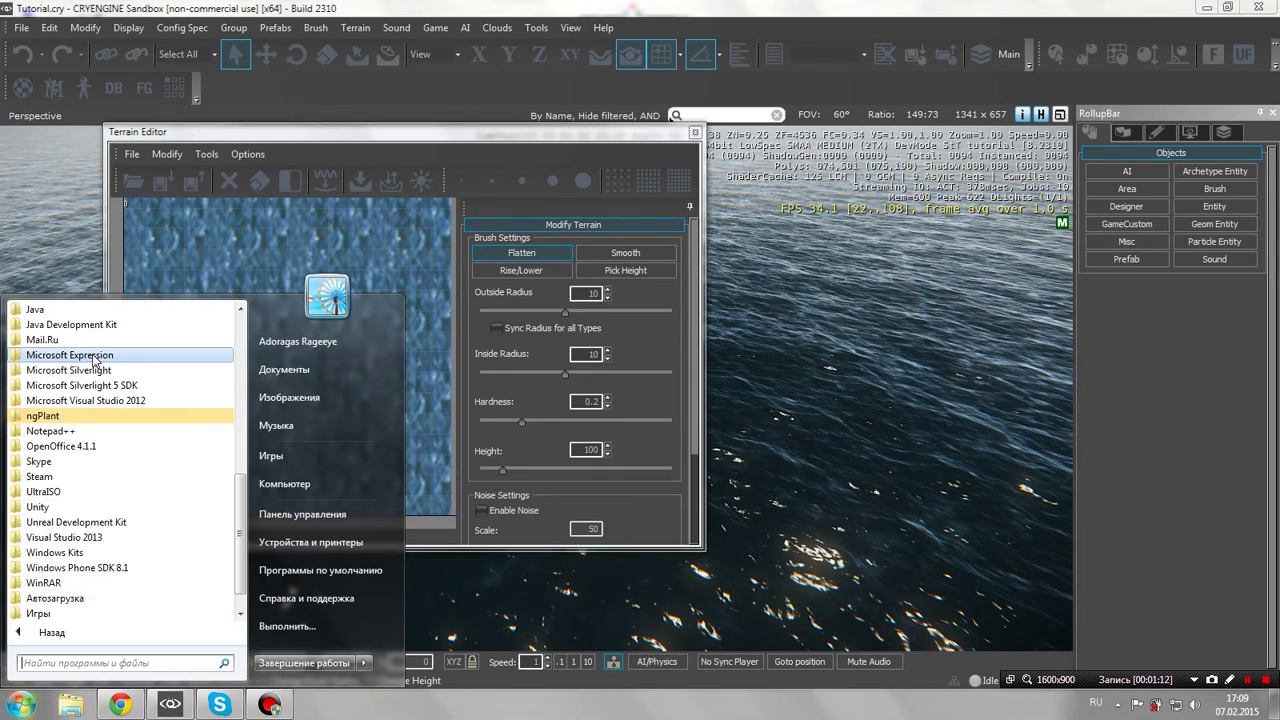
pyautogui.scroll(10, 100, 362)
pyautogui.click(99, 340)
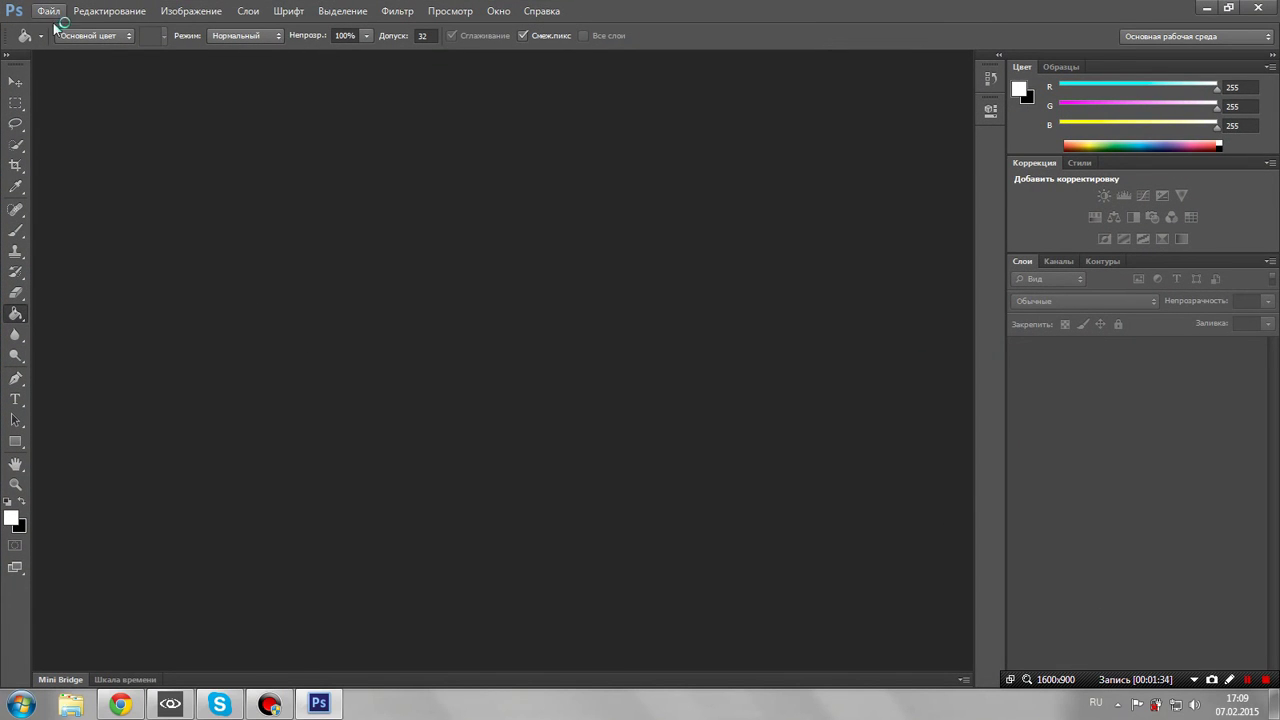
pyautogui.click(50, 12)
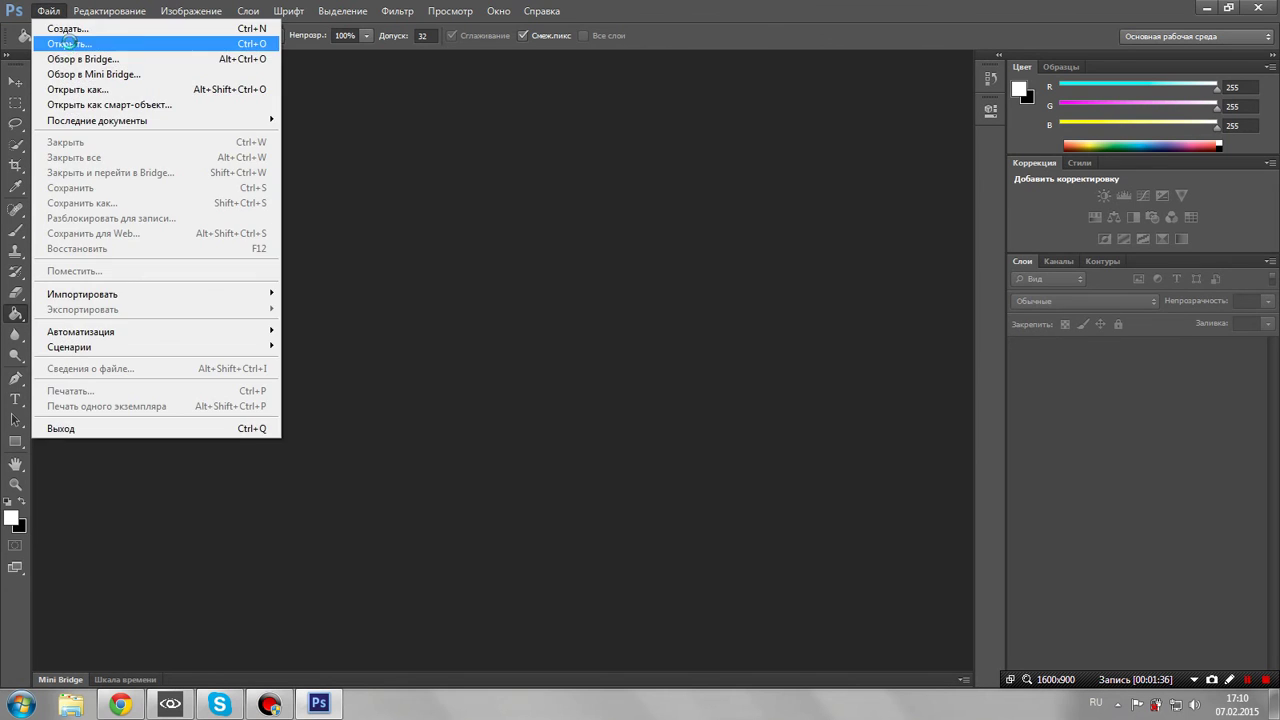
pyautogui.click(66, 44)
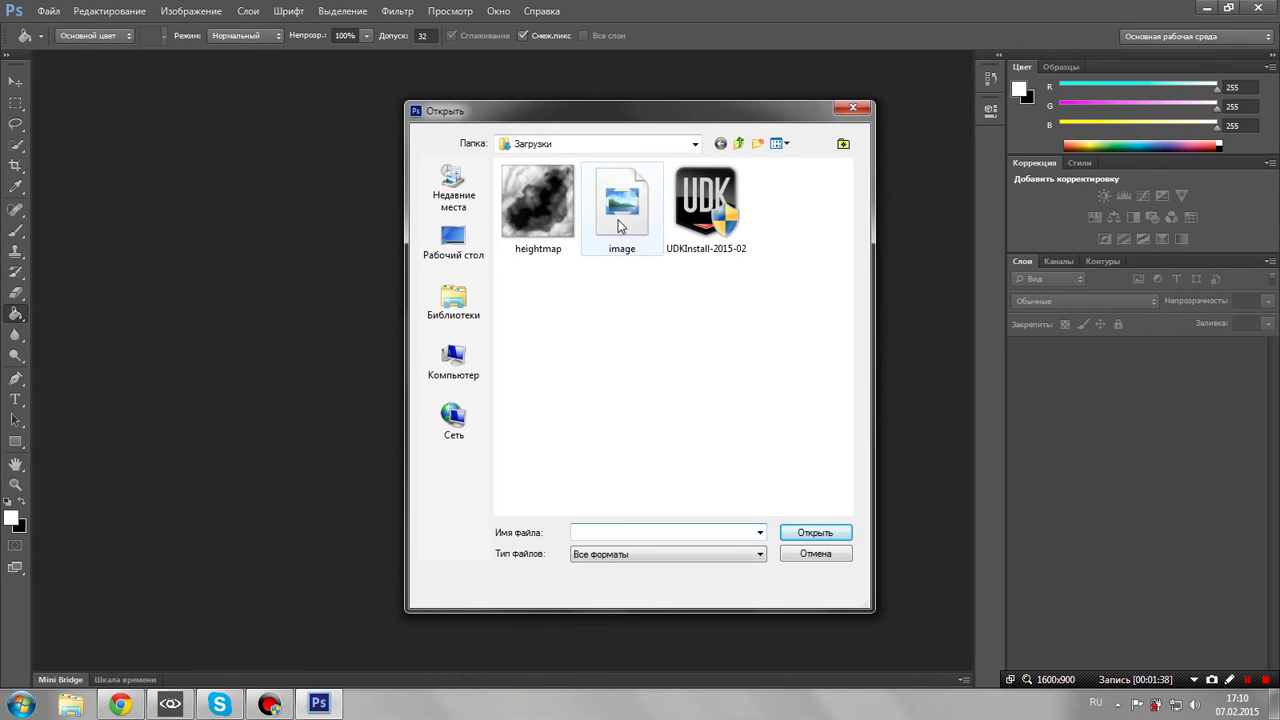
pyautogui.doubleClick(620, 226)
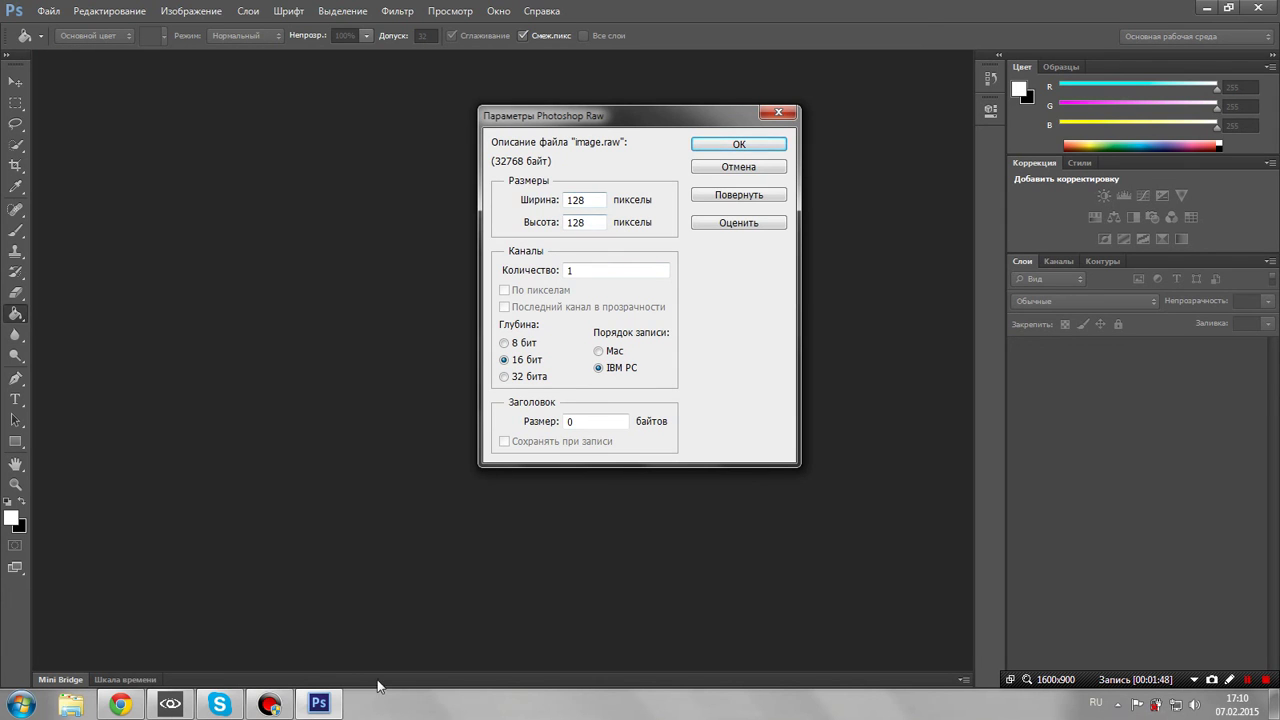
# Switch to CRYENGINE Sandbox and check the heightmap resolution in the Resize Terrain settings without changing it
pyautogui.click(170, 704)
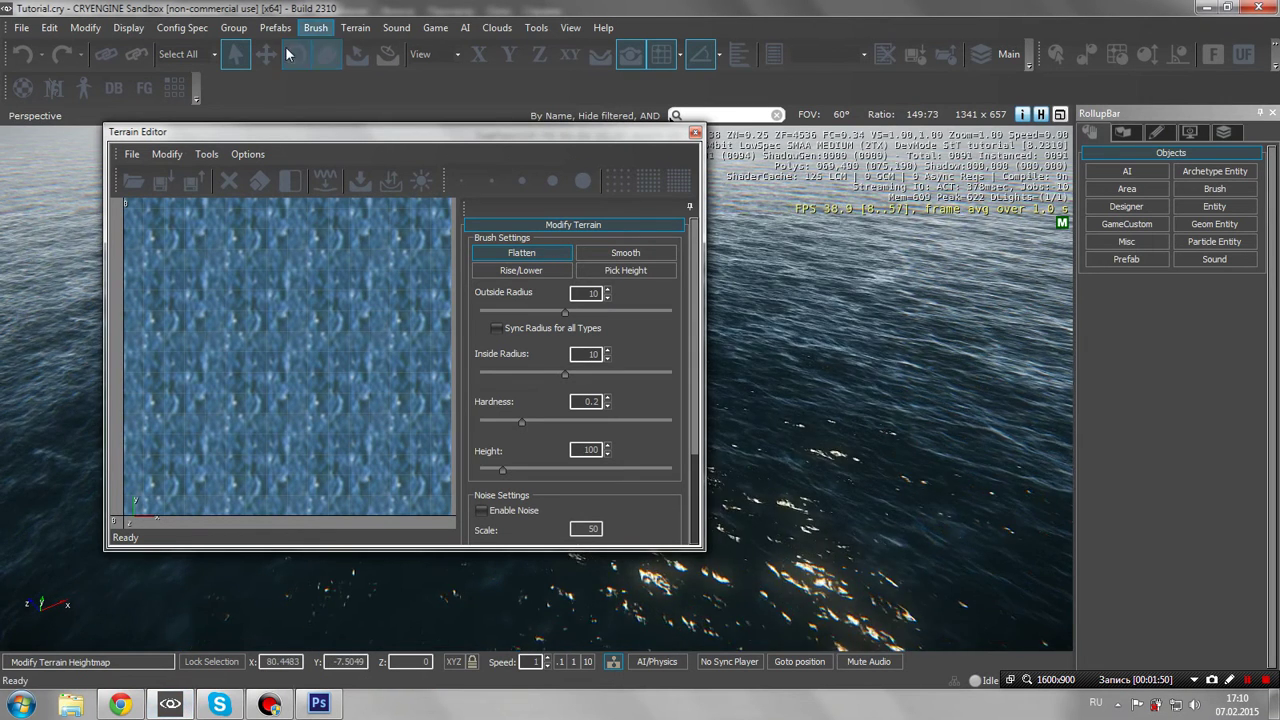
pyautogui.click(167, 154)
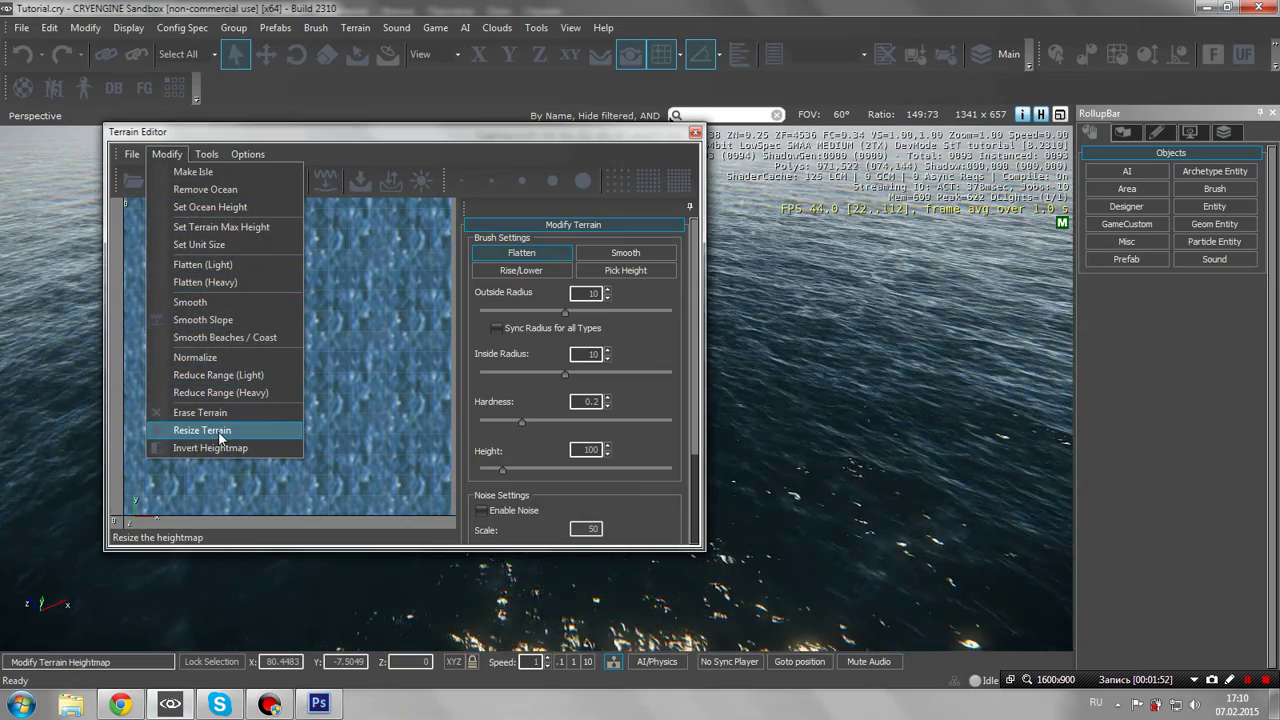
pyautogui.click(167, 154)
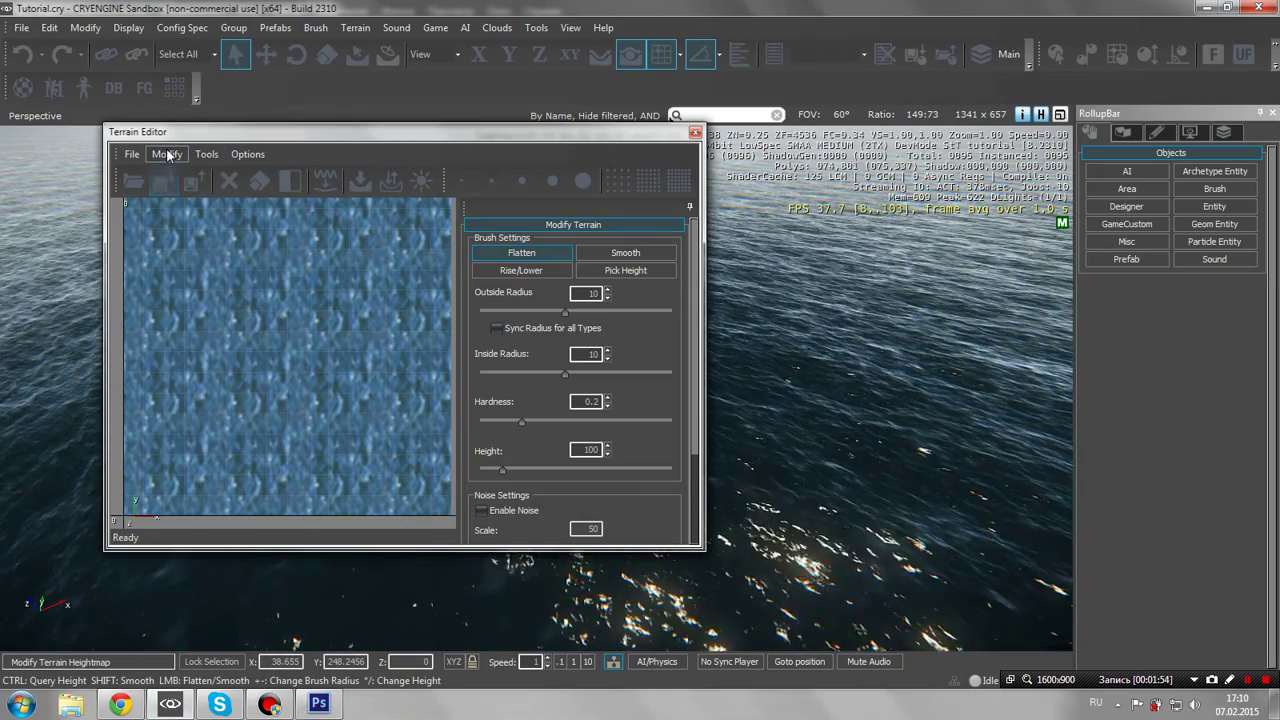
pyautogui.click(167, 154)
pyautogui.click(207, 429)
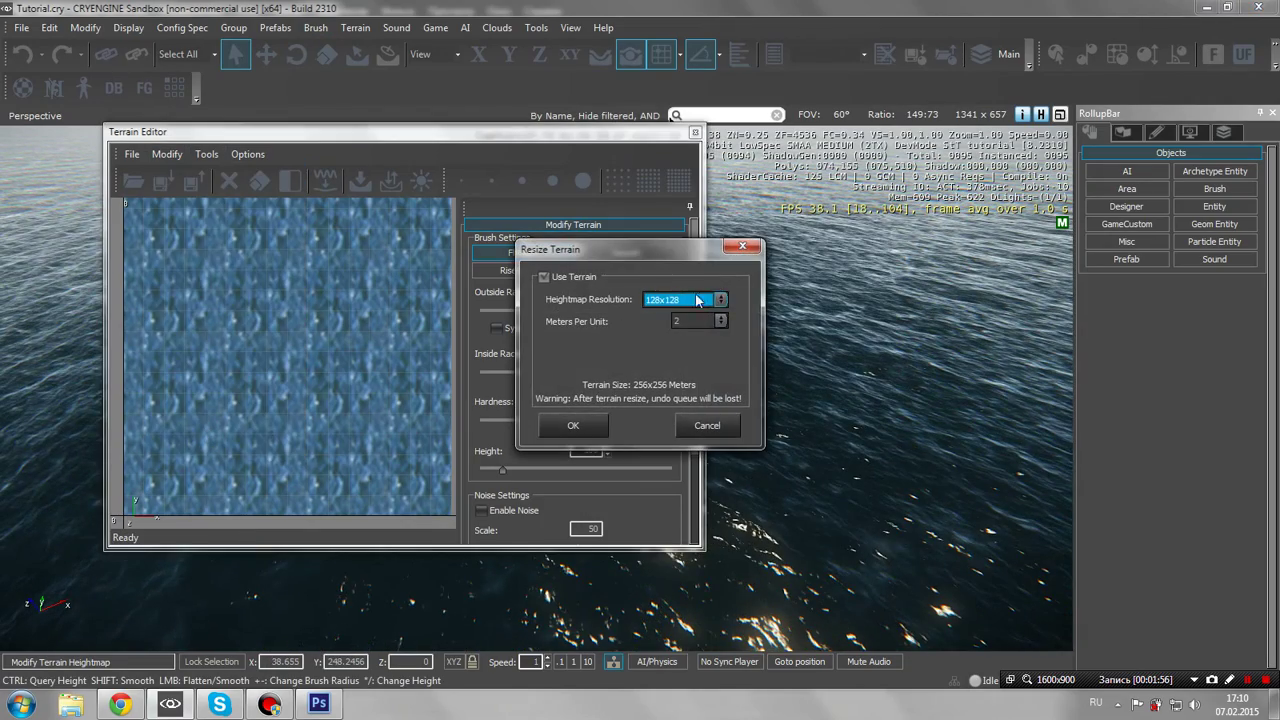
pyautogui.click(742, 246)
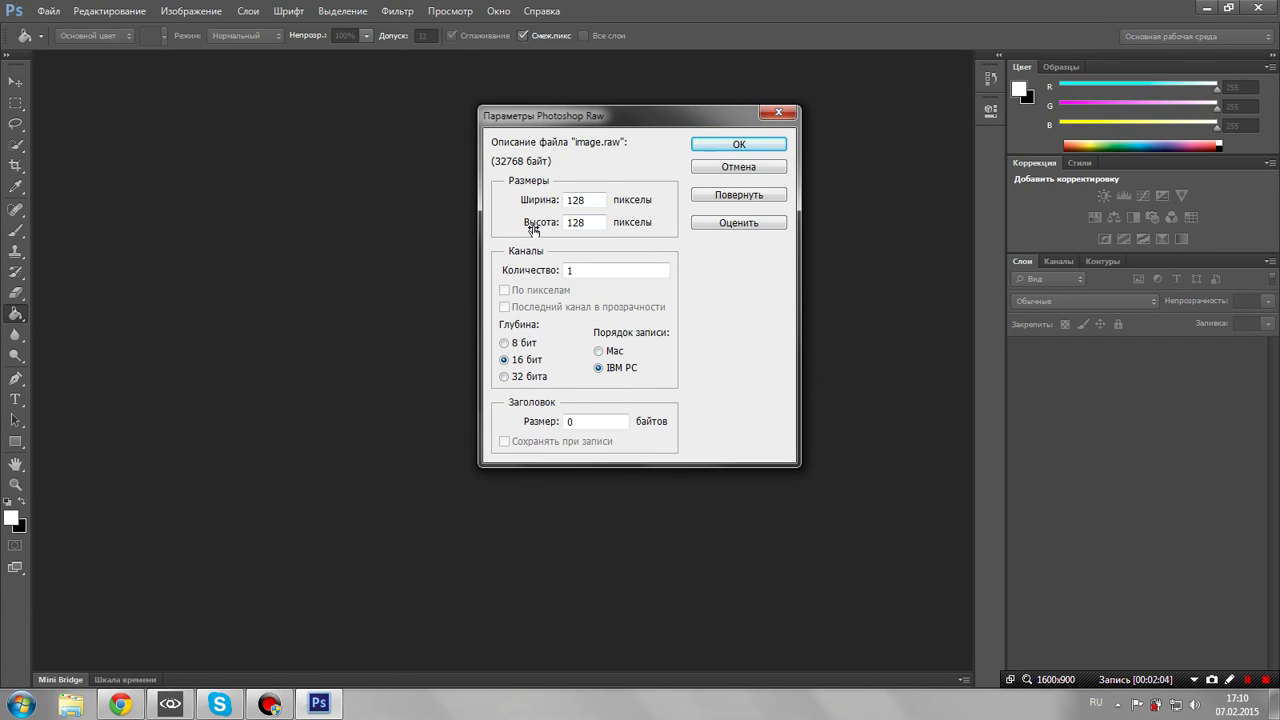
# In Photoshop, accept the 128 × 128 pixel, 16-bit raw options for image.raw and convert its background into a regular layer
pyautogui.click(745, 145)
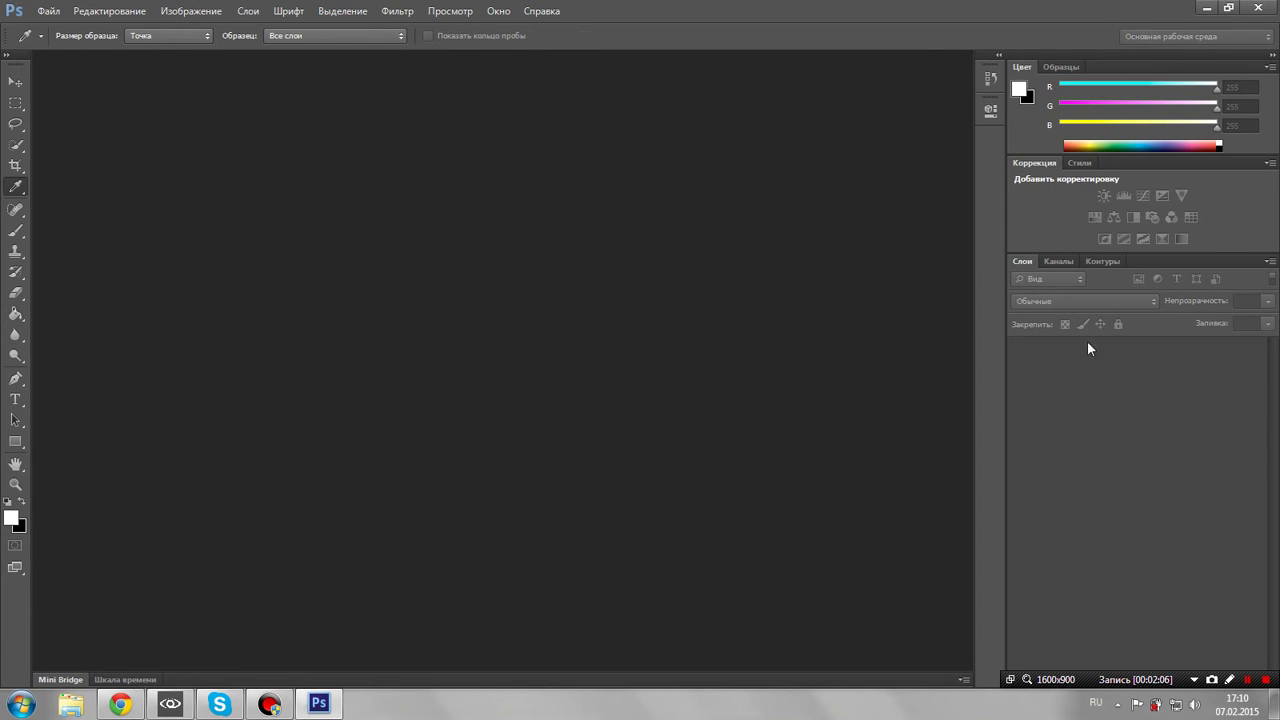
pyautogui.click(686, 345)
pyautogui.press('g')
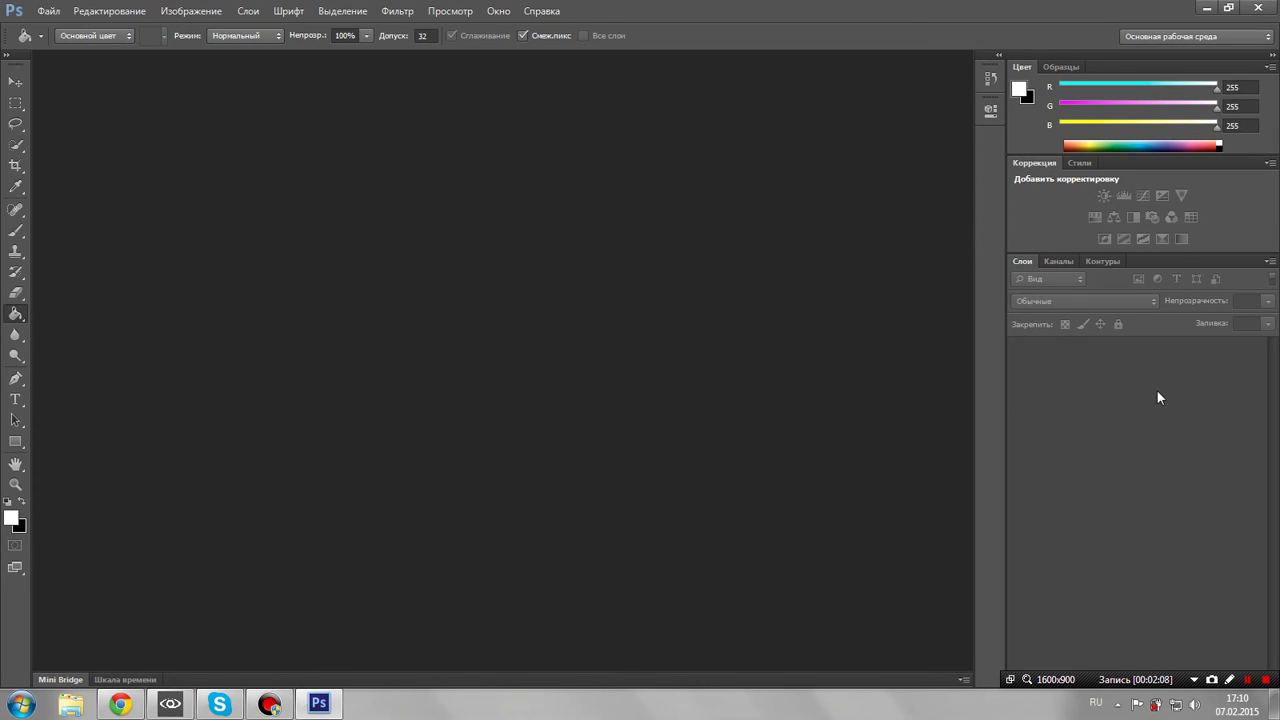
pyautogui.doubleClick(1148, 358)
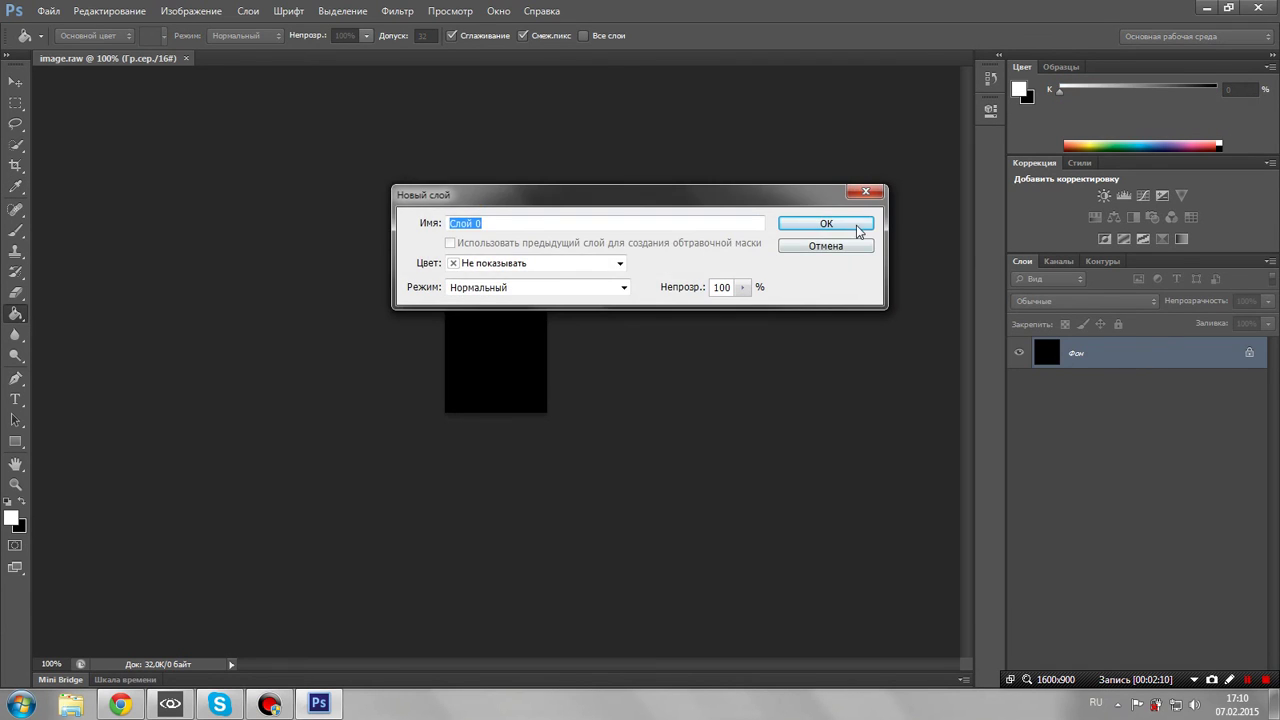
pyautogui.click(826, 223)
# Open heightmap.png from the Downloads folder, leaving its missing color profile as is
pyautogui.click(48, 11)
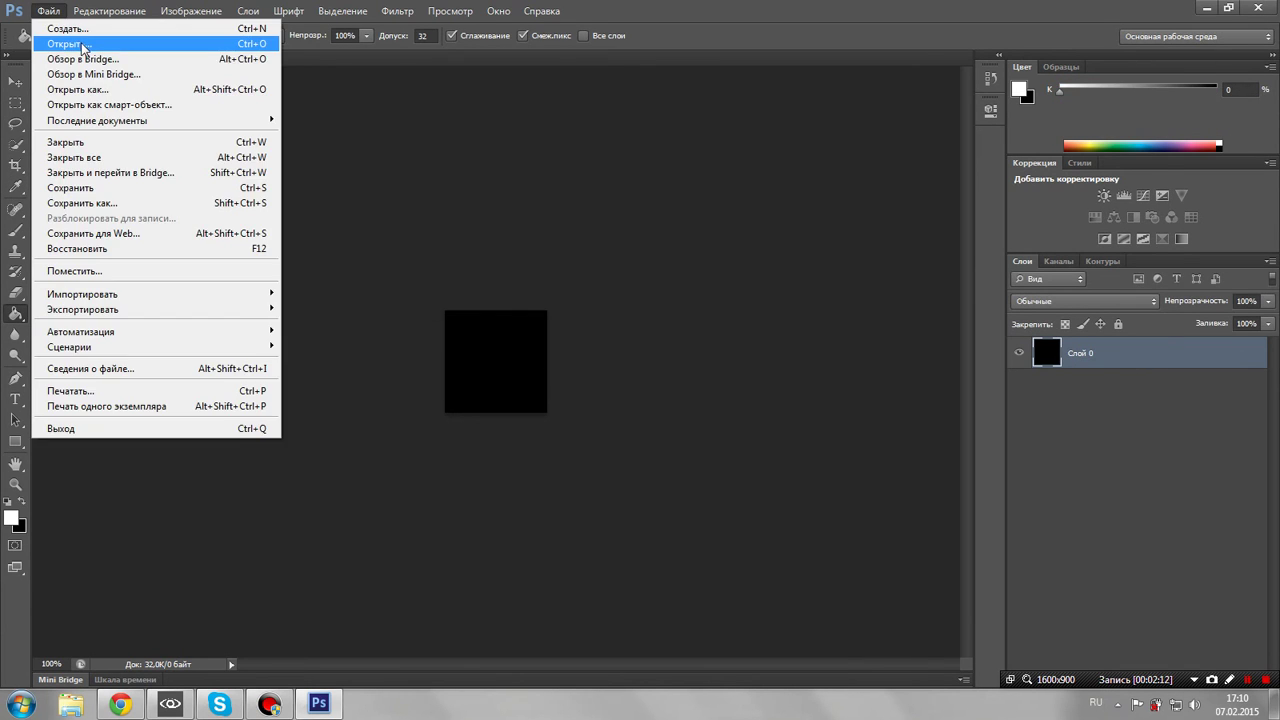
pyautogui.click(64, 44)
pyautogui.doubleClick(531, 206)
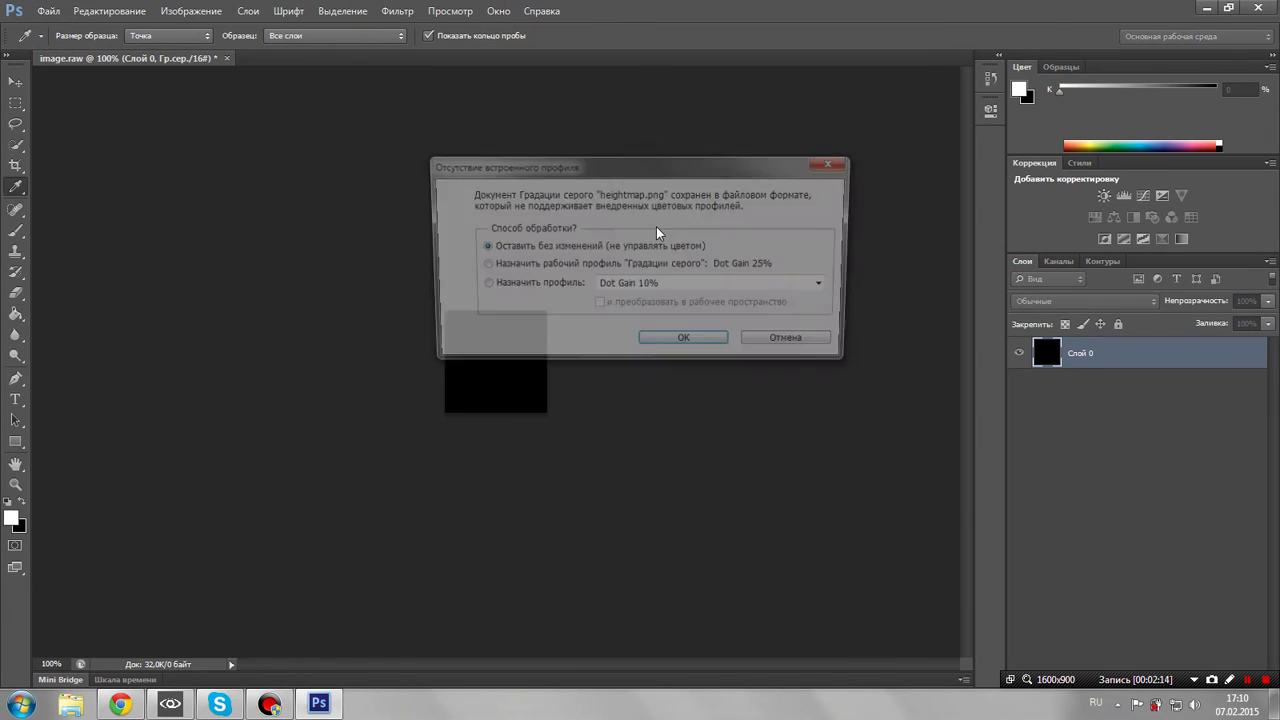
pyautogui.click(686, 334)
pyautogui.press('g')
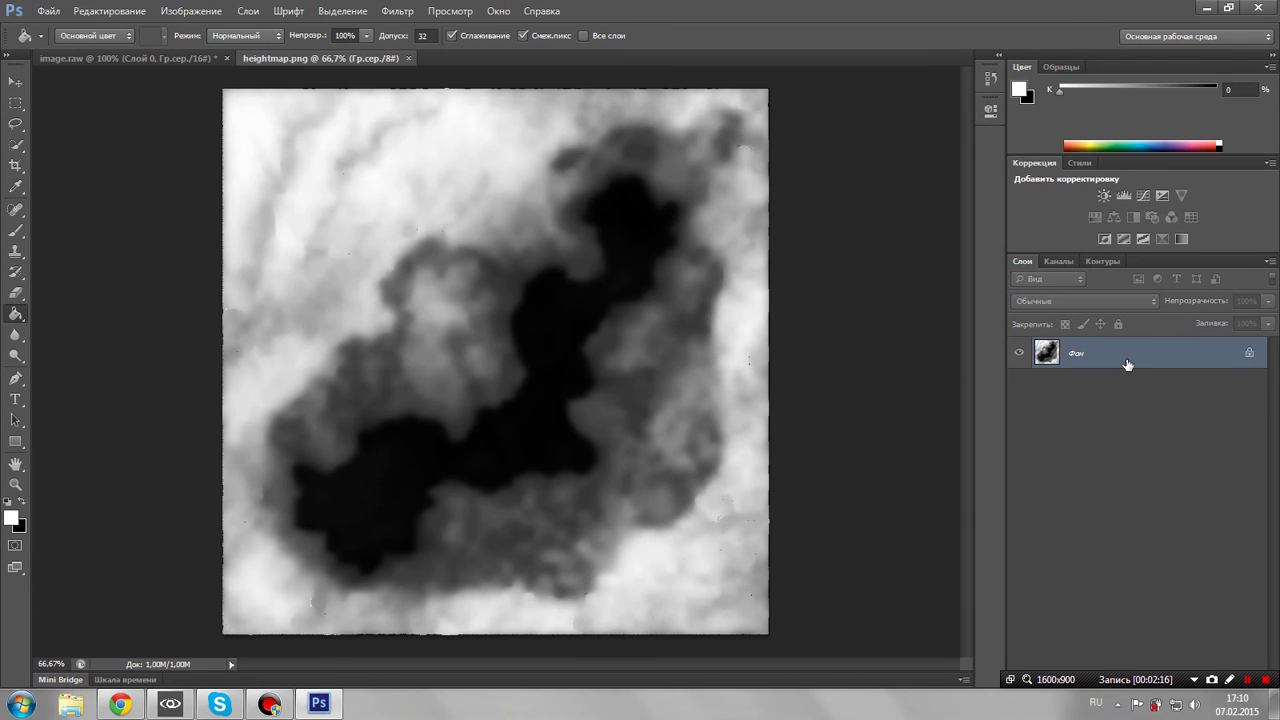
# Resize the heightmap.png image to 128 × 128 pixels with proportions constrained
pyautogui.click(212, 12)
pyautogui.click(257, 126)
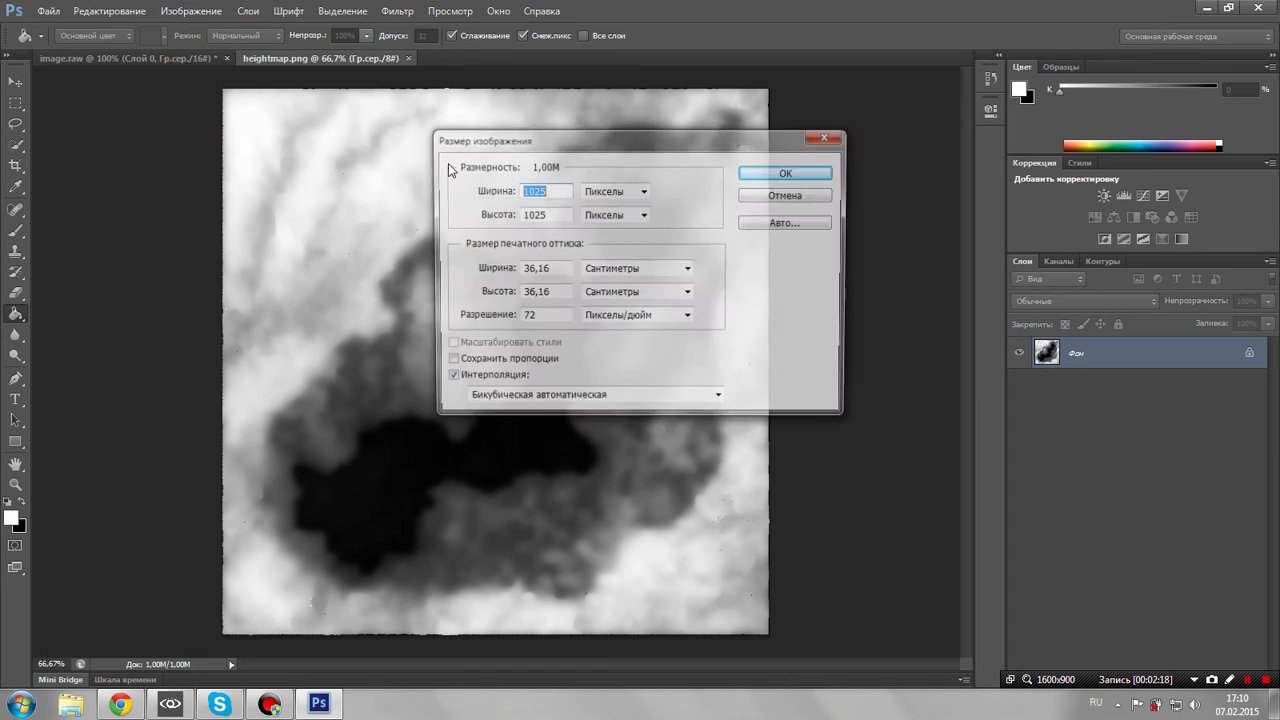
pyautogui.write('128')
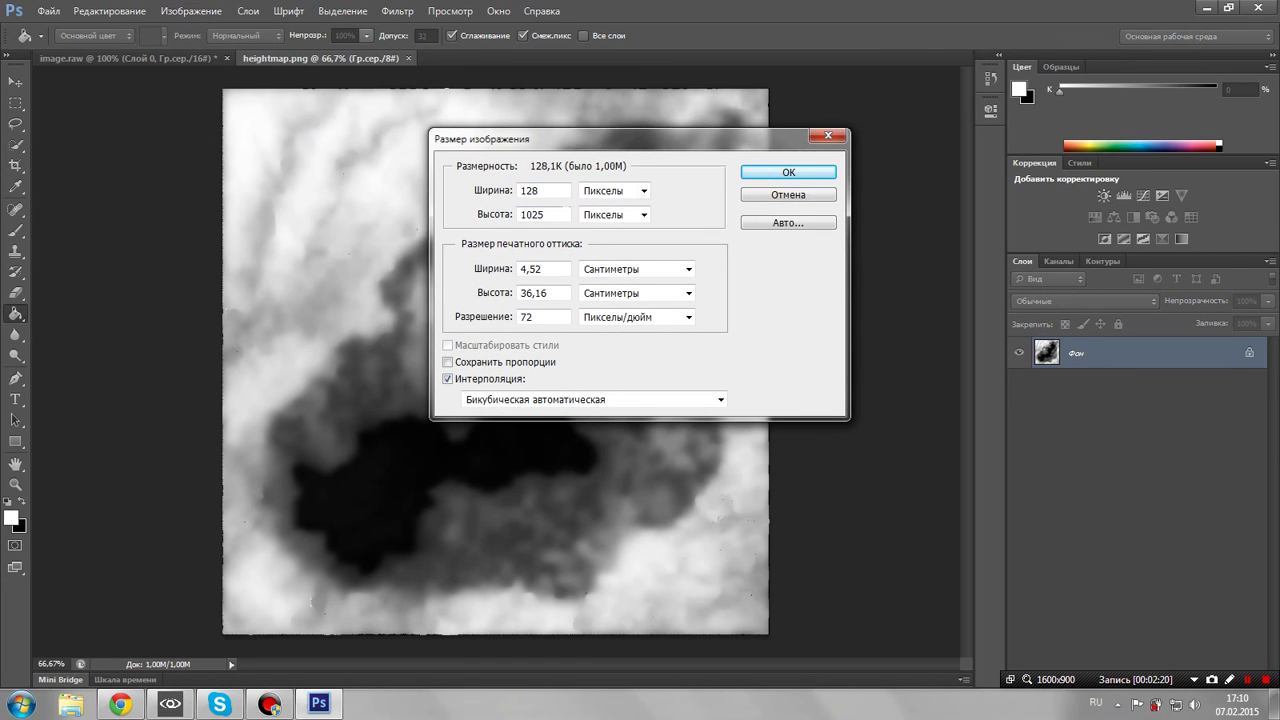
pyautogui.click(458, 360)
pyautogui.doubleClick(532, 190)
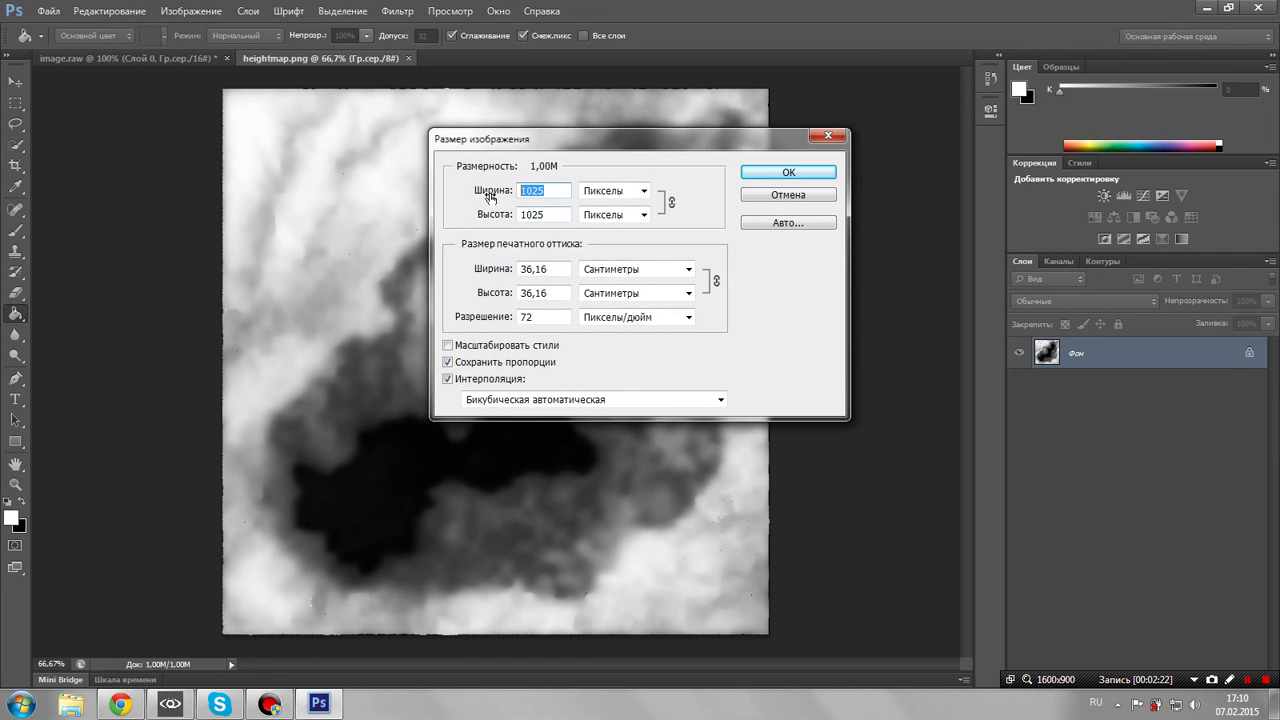
pyautogui.write('128')
pyautogui.click(775, 176)
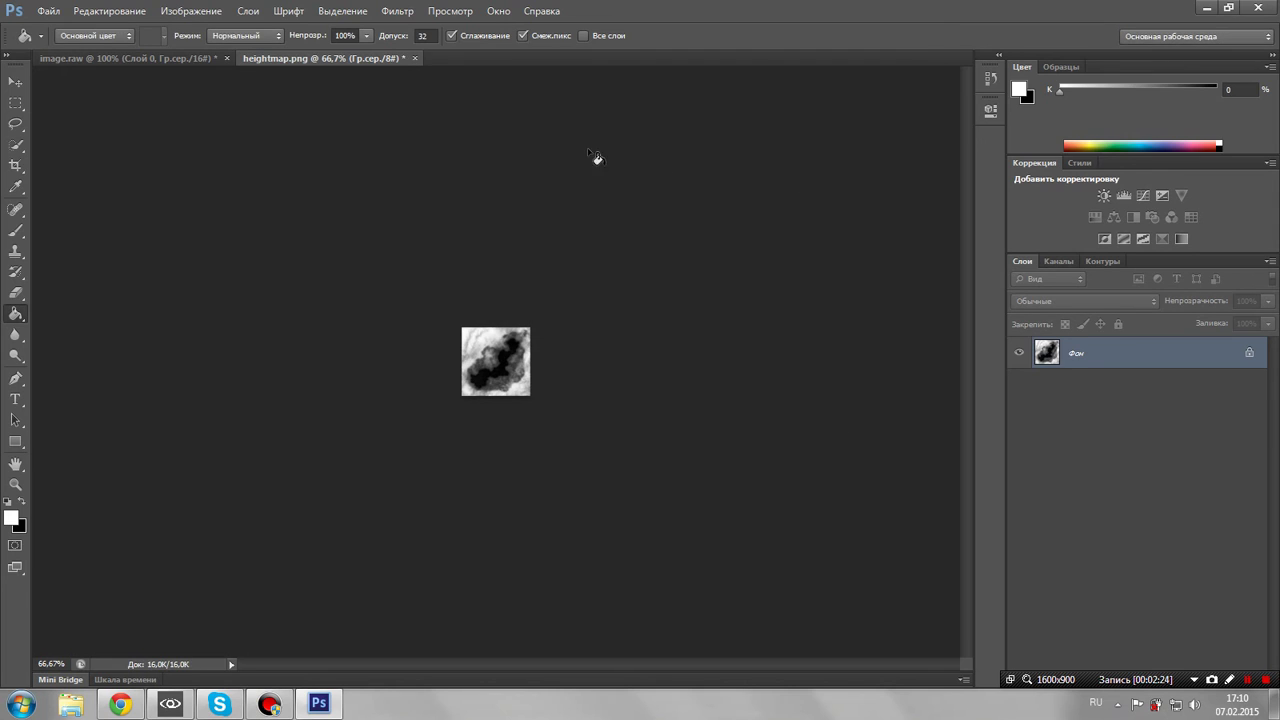
# Copy the entire heightmap.png image and paste it into image.raw as a new layer
pyautogui.hotkey('ctrl', 'a')
pyautogui.hotkey('ctrl', 'c')
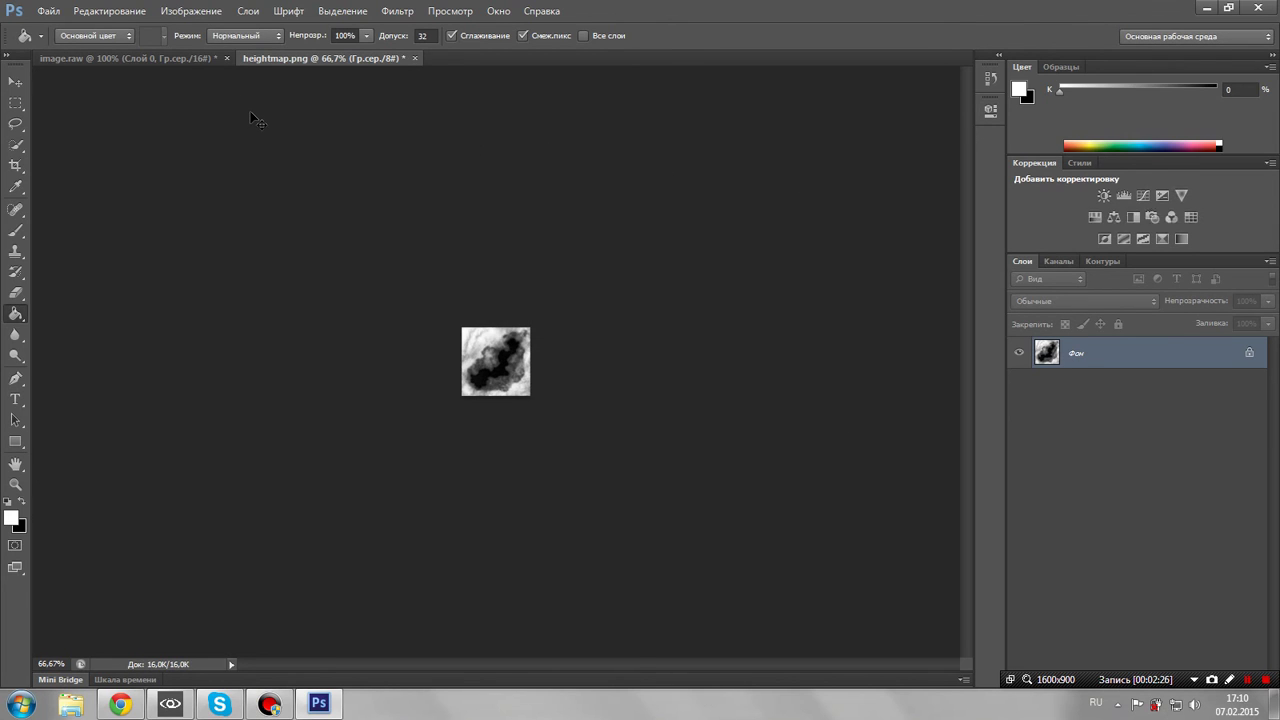
pyautogui.click(128, 58)
pyautogui.hotkey('ctrl', 'v')
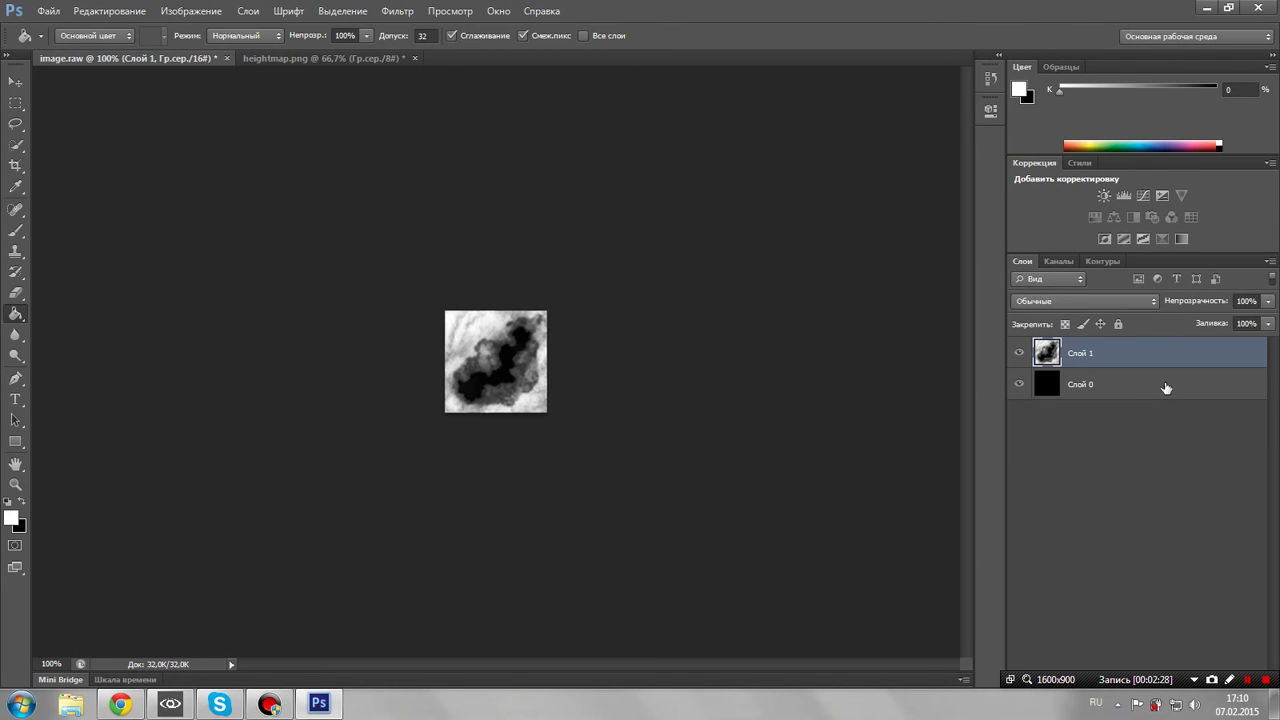
# Delete the black layer beneath the pasted heightmap in image.raw
pyautogui.doubleClick(1165, 384)
pyautogui.click(952, 104)
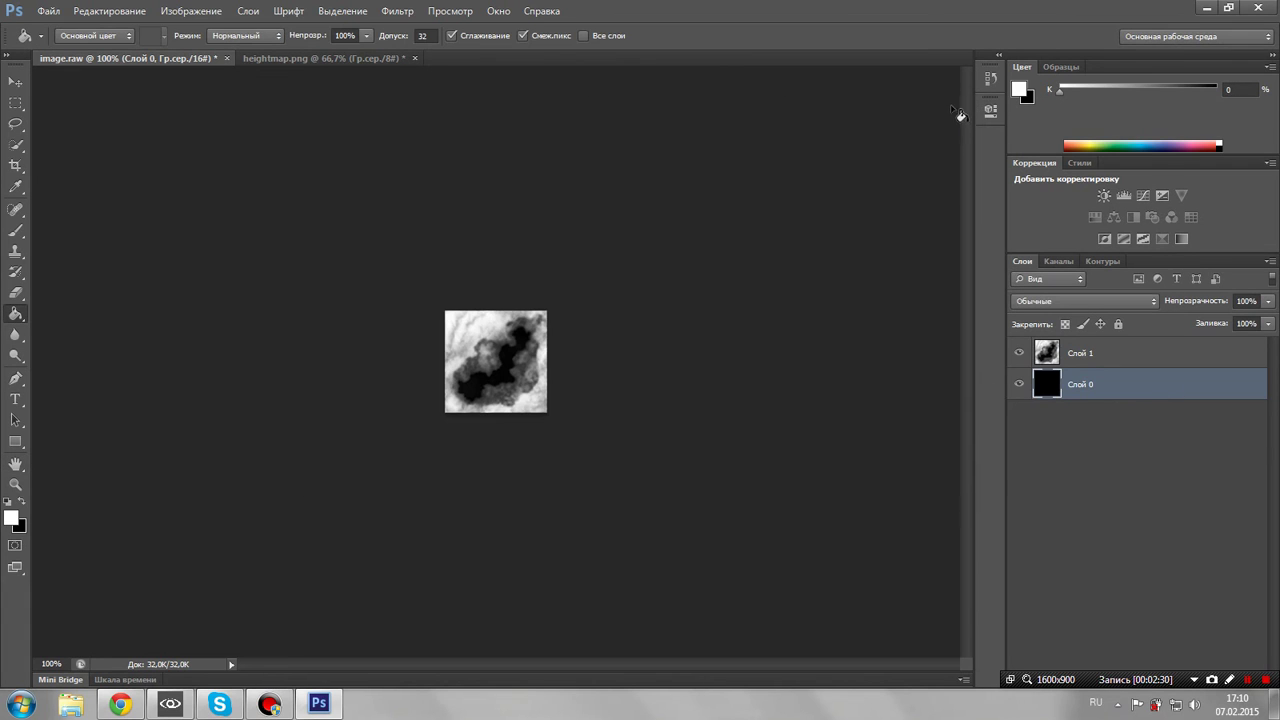
pyautogui.press('Delete')
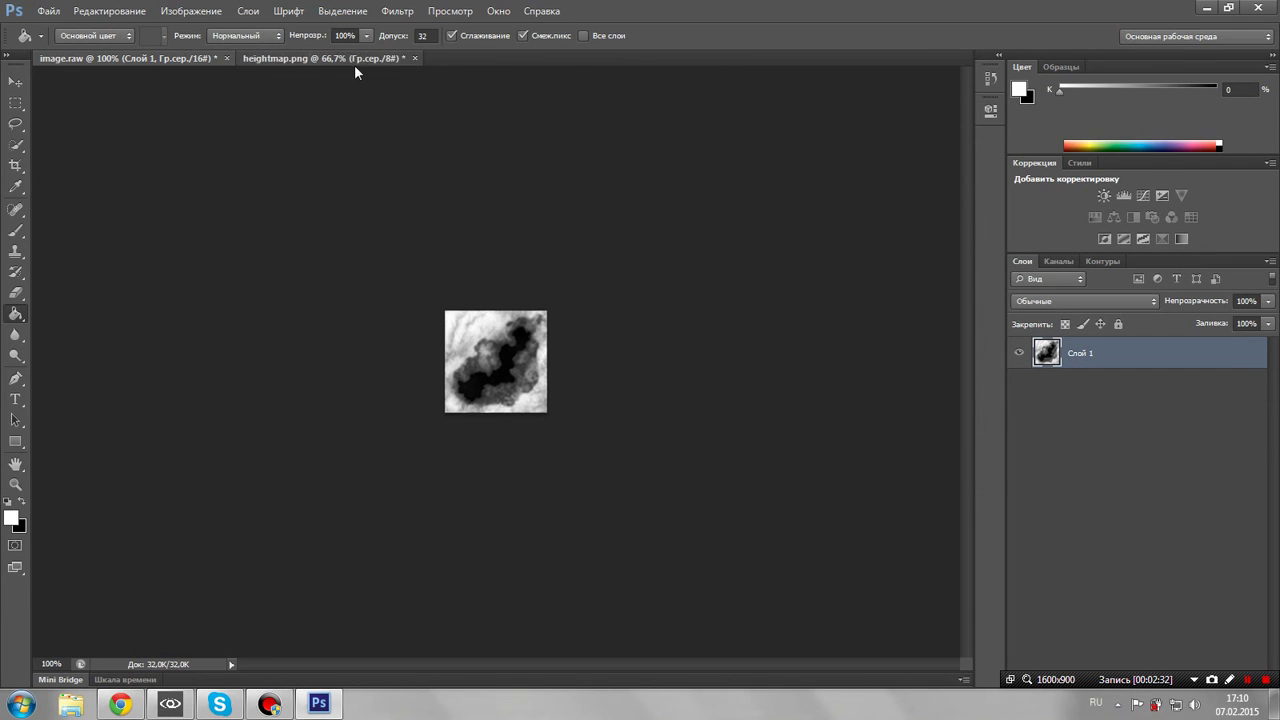
# Close heightmap.png without saving its changes
pyautogui.click(354, 60)
pyautogui.click(414, 58)
pyautogui.click(652, 270)
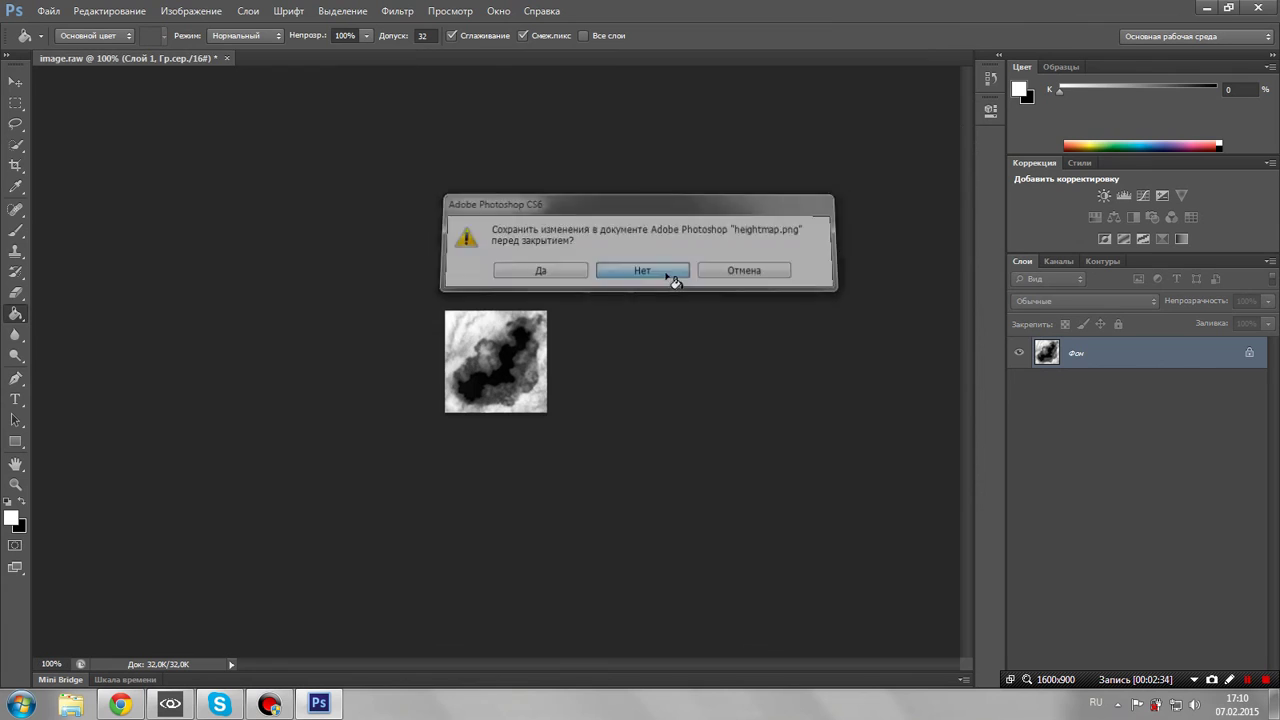
# Save the edited heightmap as image in Photoshop Raw format, replacing the existing image.raw with IBM PC byte order, and switch to CRYENGINE Sandbox
pyautogui.click(48, 10)
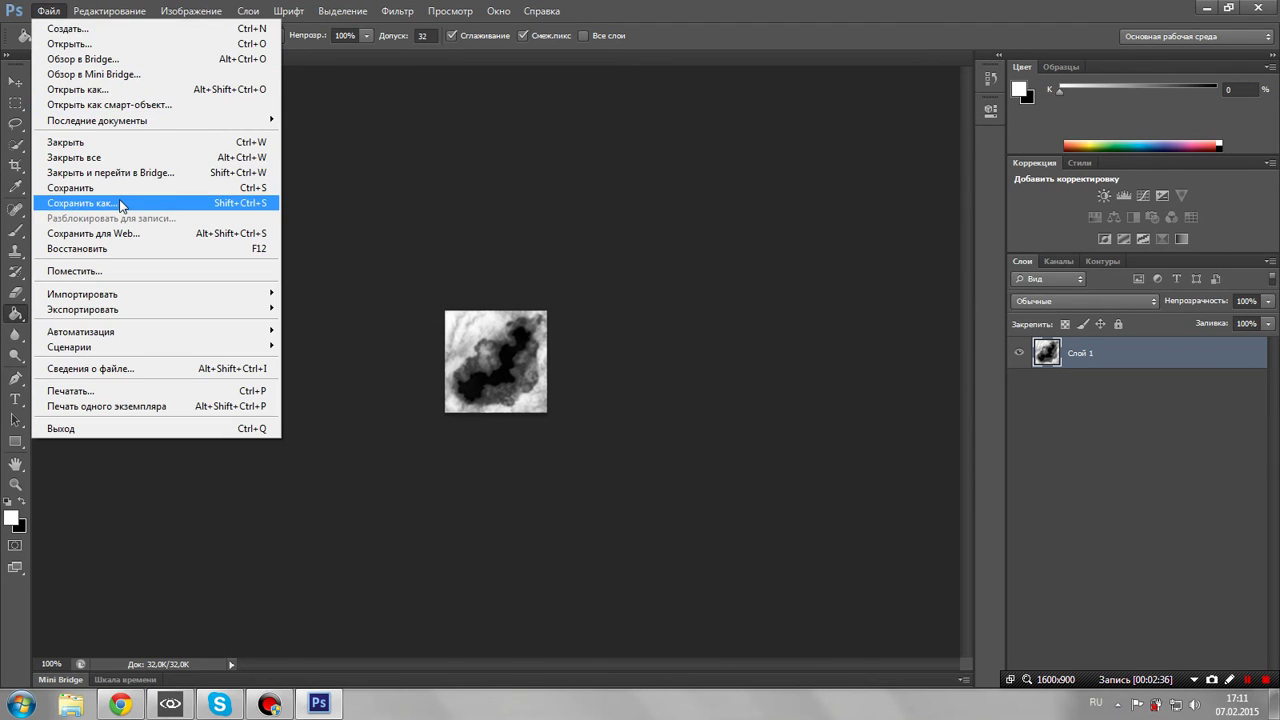
pyautogui.click(118, 205)
pyautogui.click(673, 418)
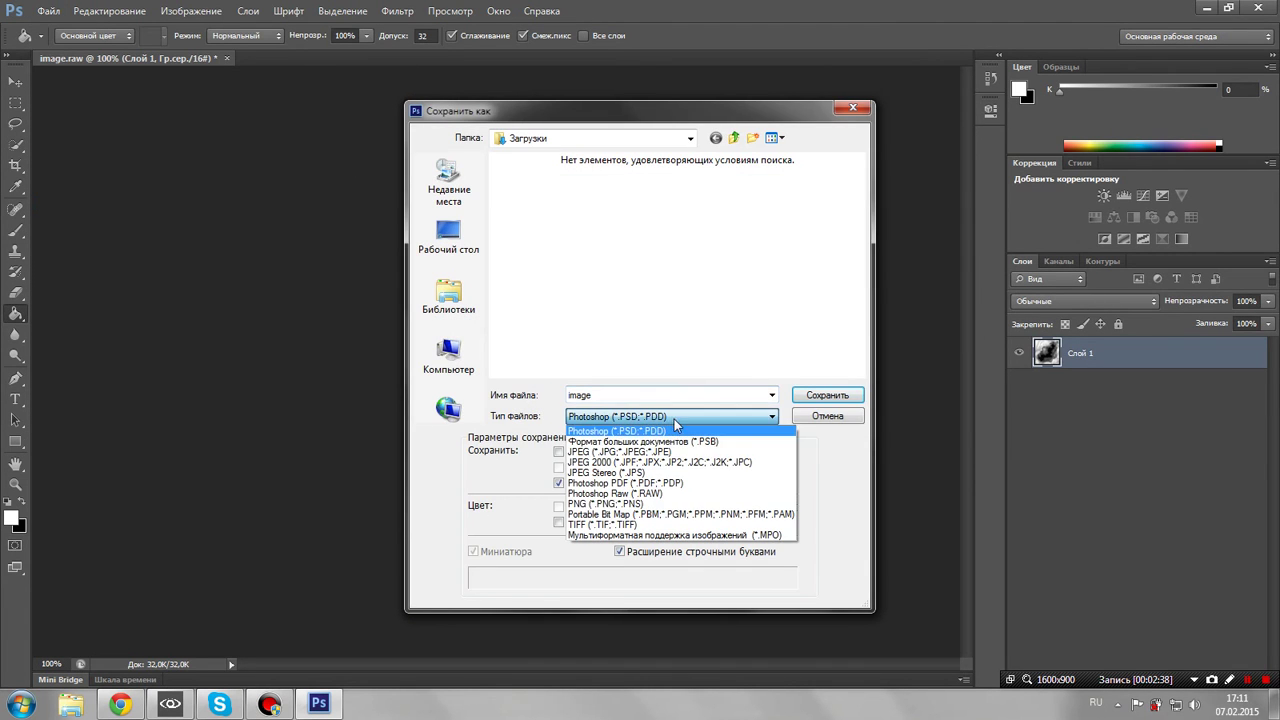
pyautogui.click(655, 497)
pyautogui.press('Return')
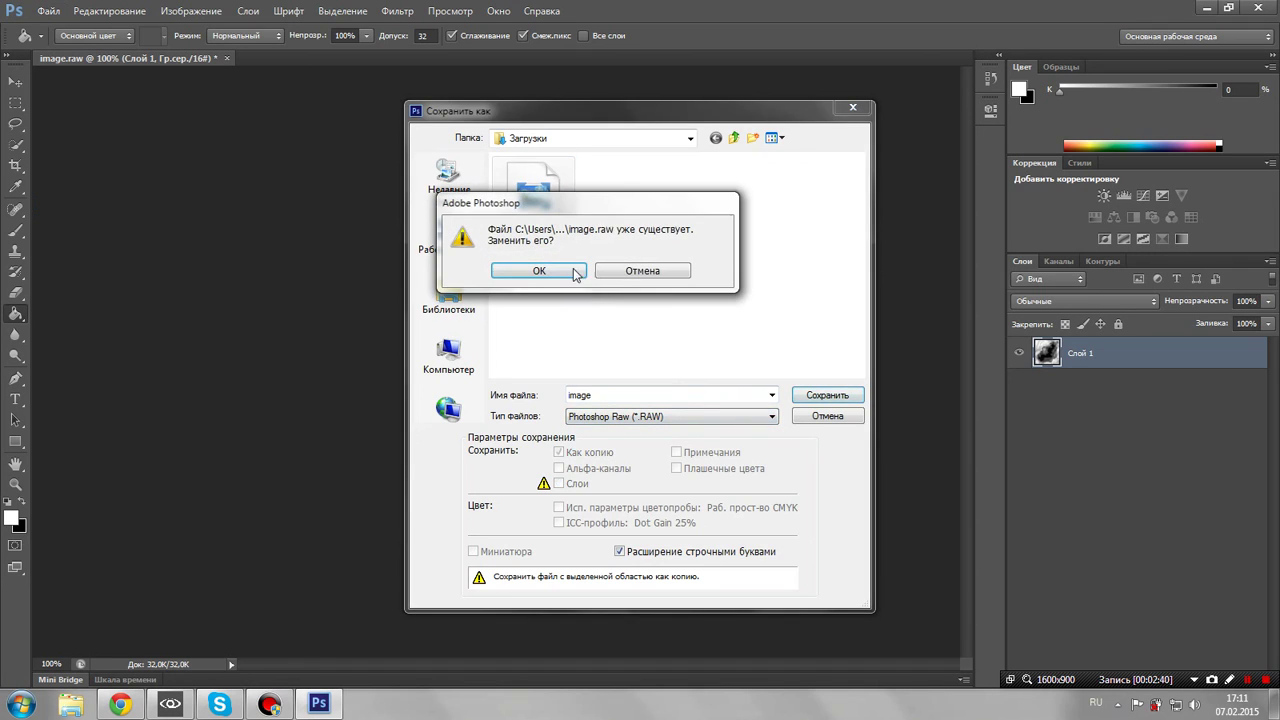
pyautogui.click(575, 277)
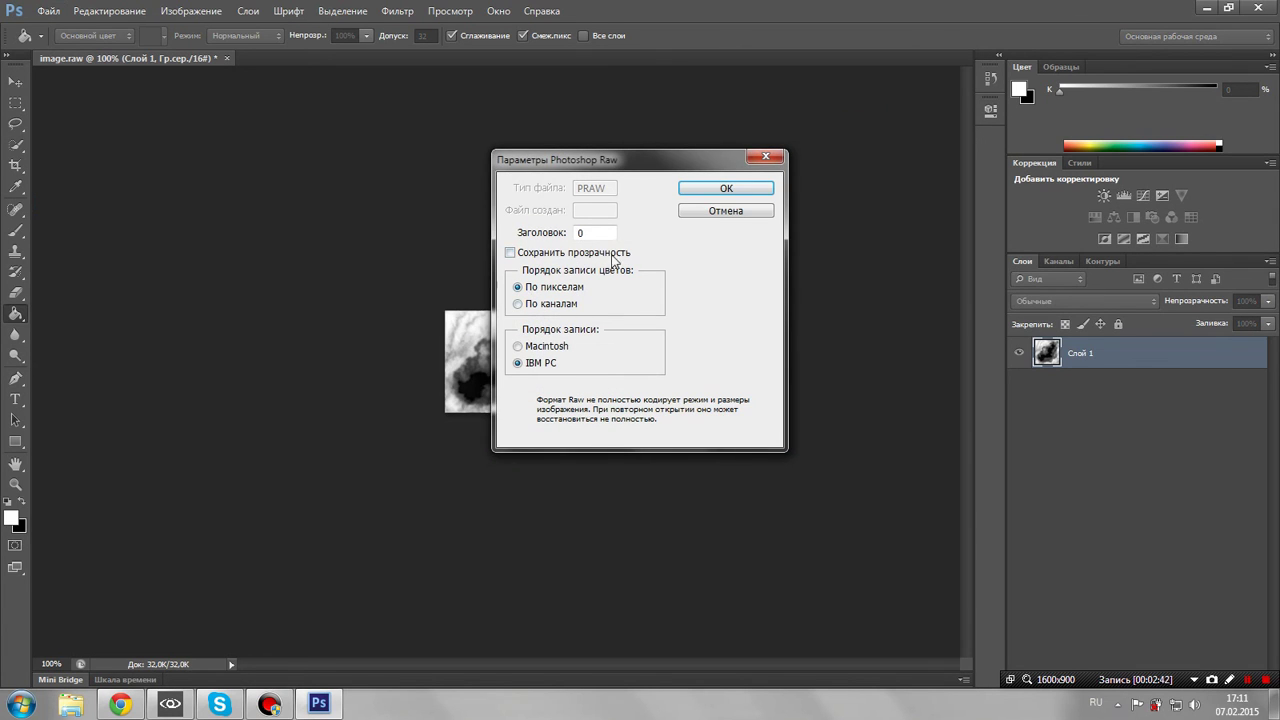
pyautogui.click(726, 188)
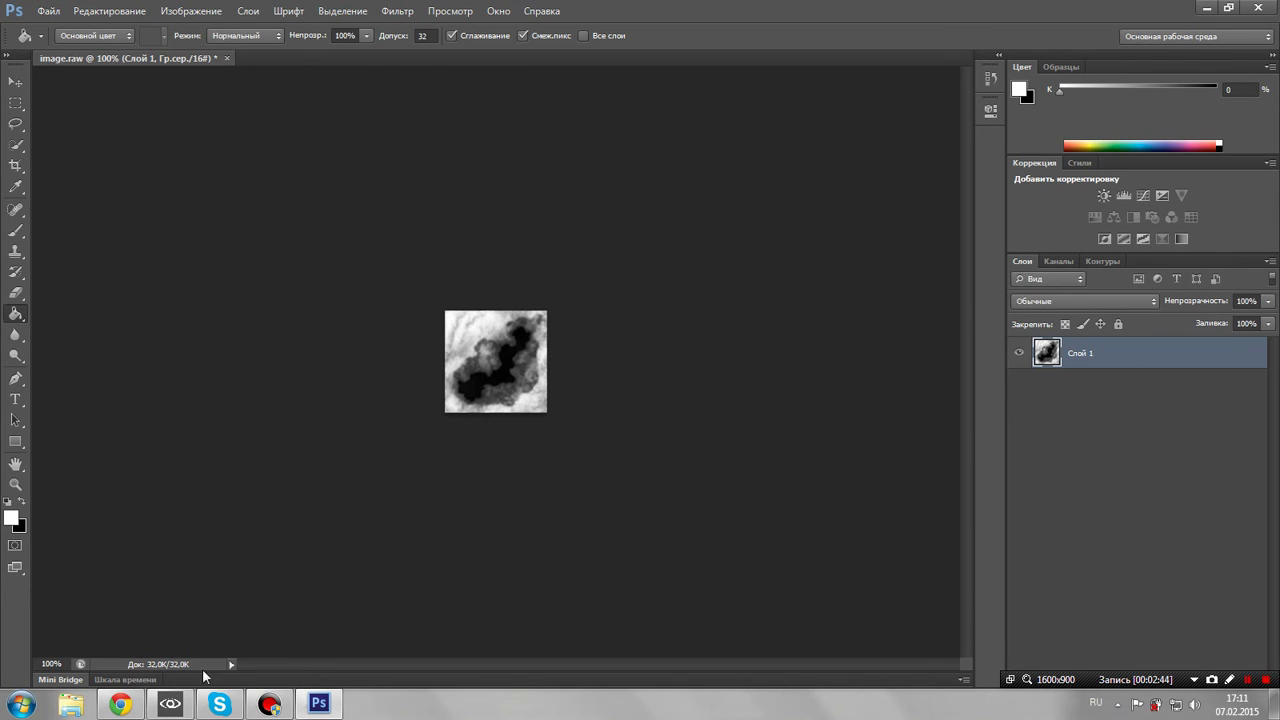
pyautogui.click(172, 704)
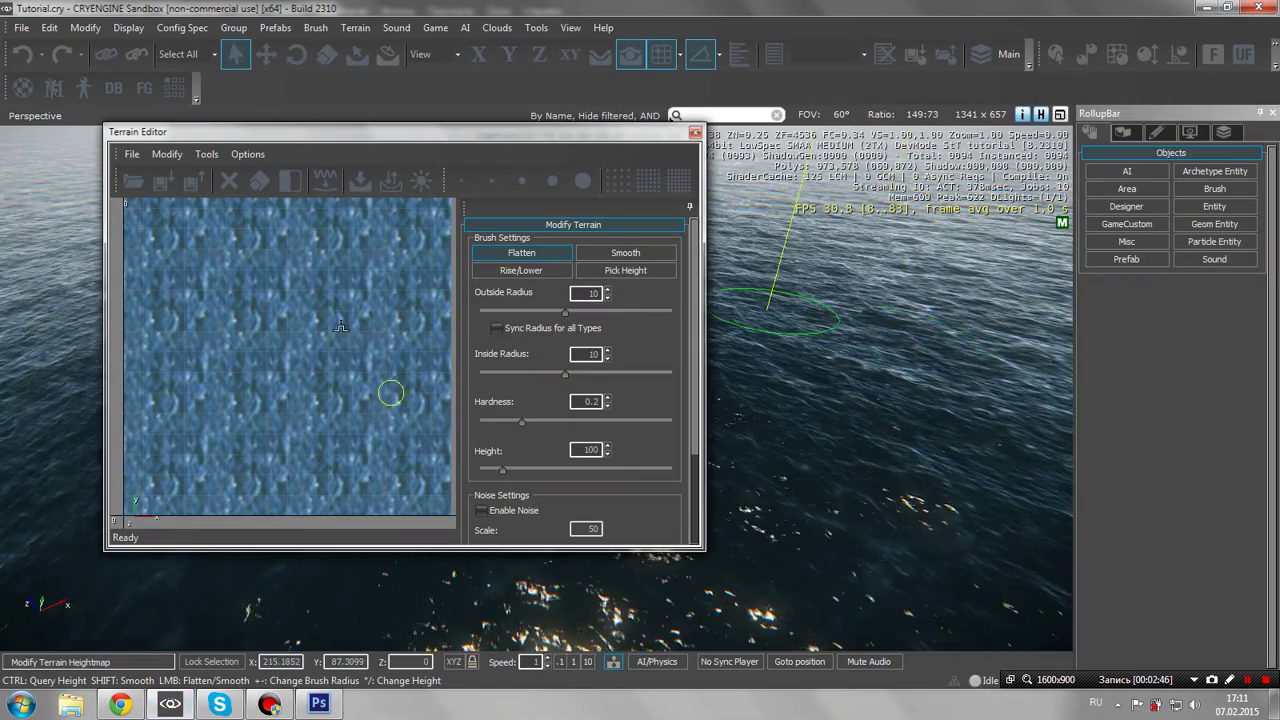
pyautogui.click(131, 154)
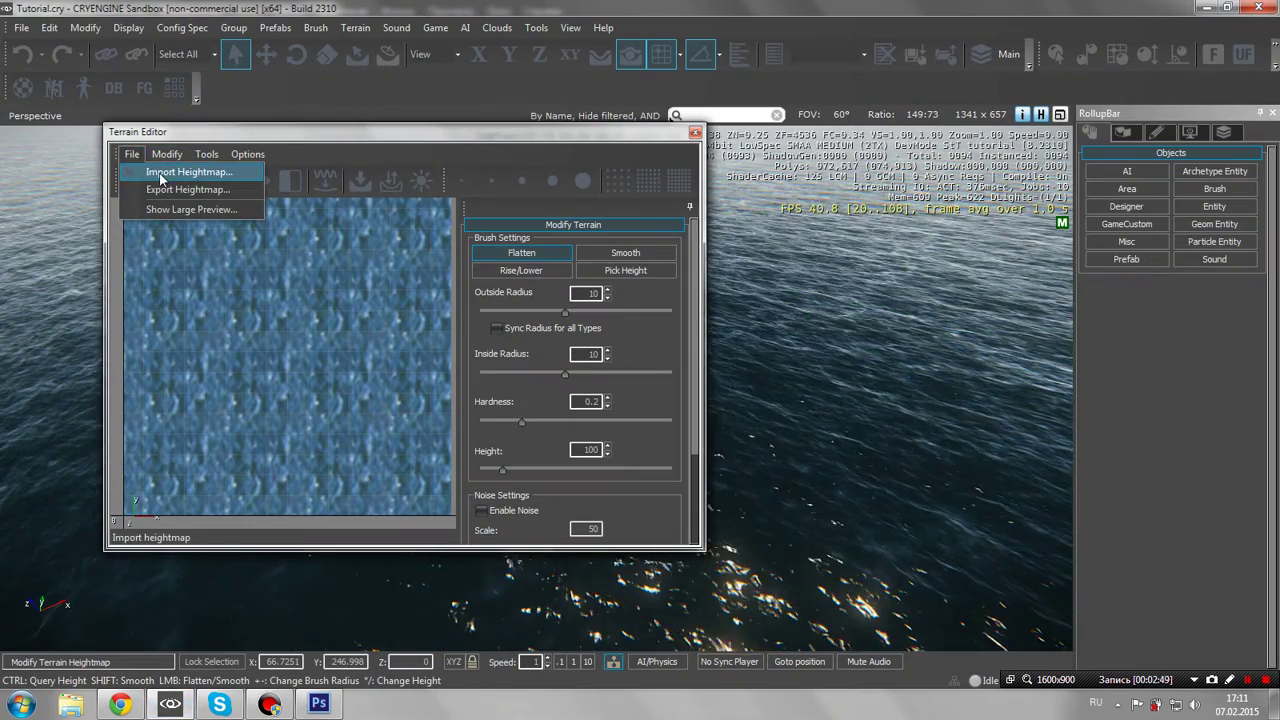
pyautogui.click(170, 166)
pyautogui.click(990, 148)
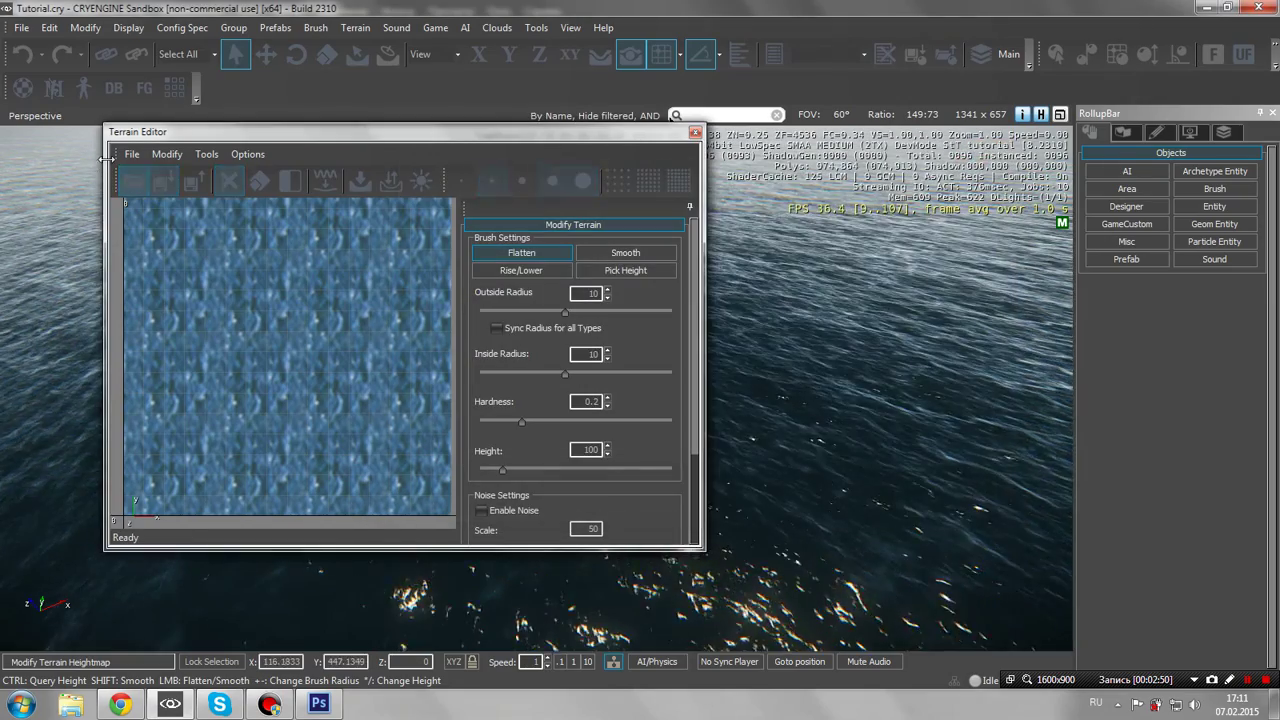
# Change the maximum terrain height for the level
pyautogui.click(166, 154)
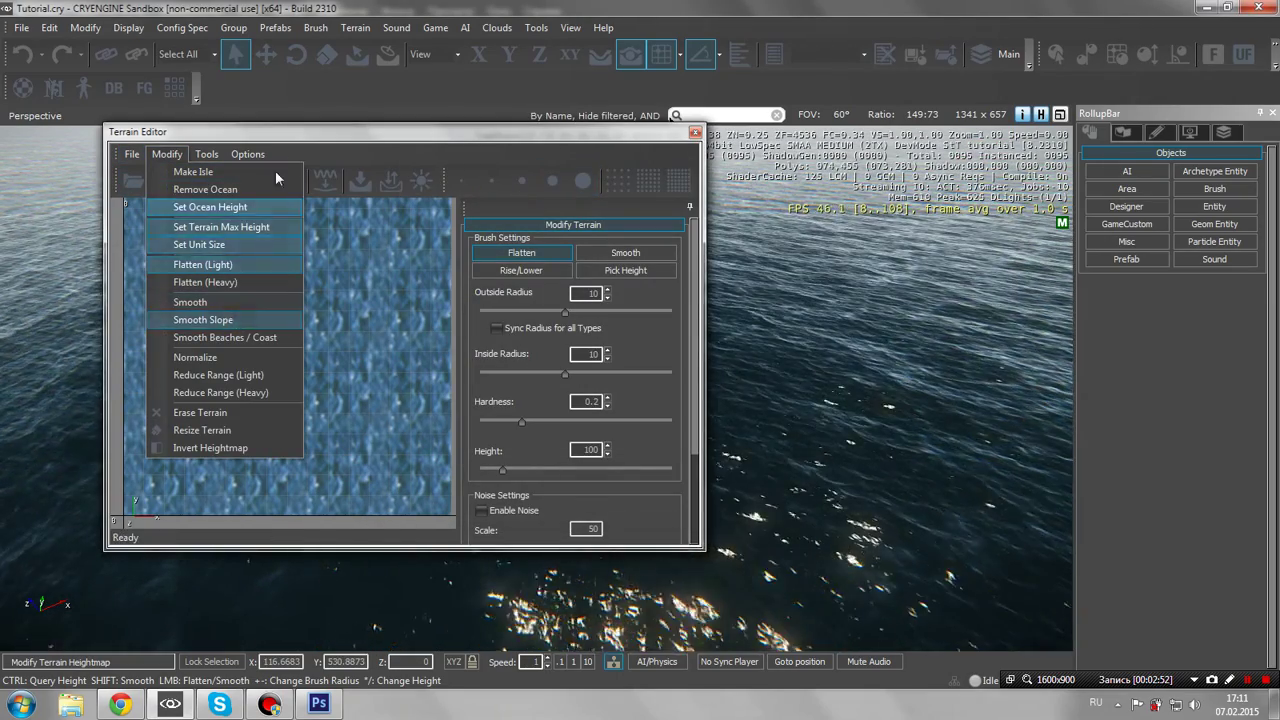
pyautogui.click(257, 227)
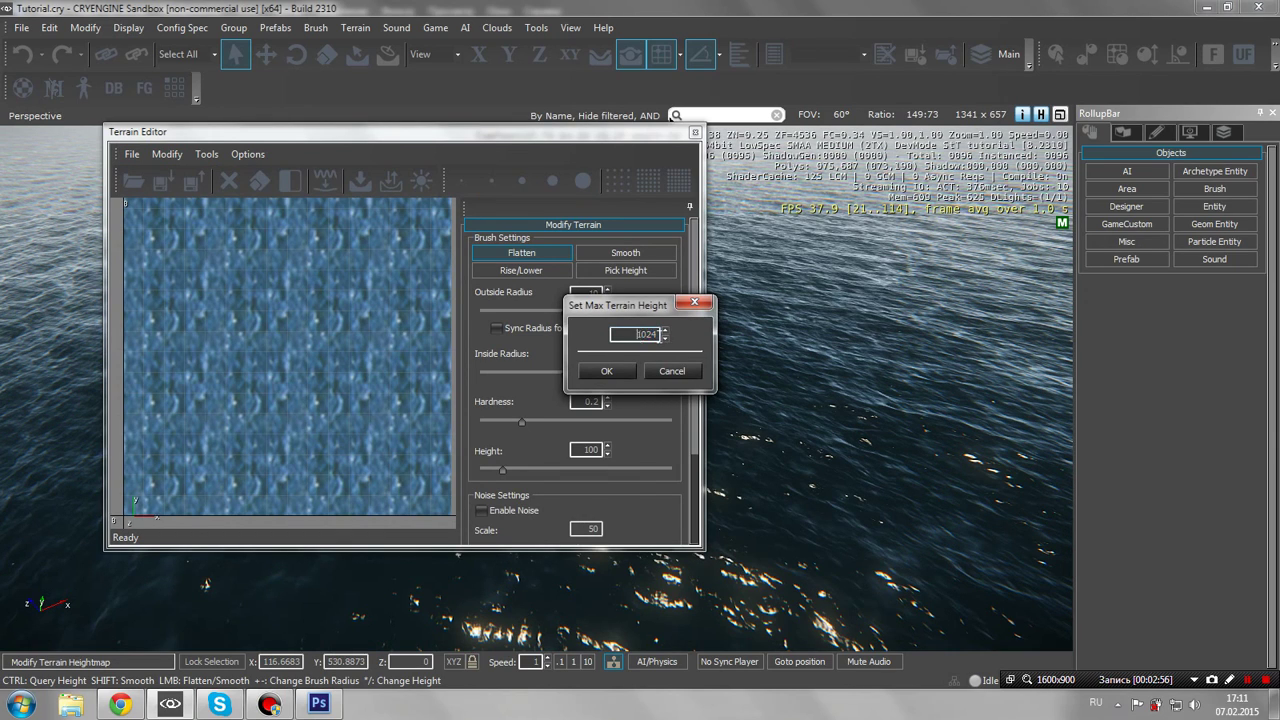
pyautogui.doubleClick(658, 334)
pyautogui.click(614, 369)
# Import the saved image file from the downloads folder (Загрузки) as the terrain heightmap
pyautogui.click(131, 154)
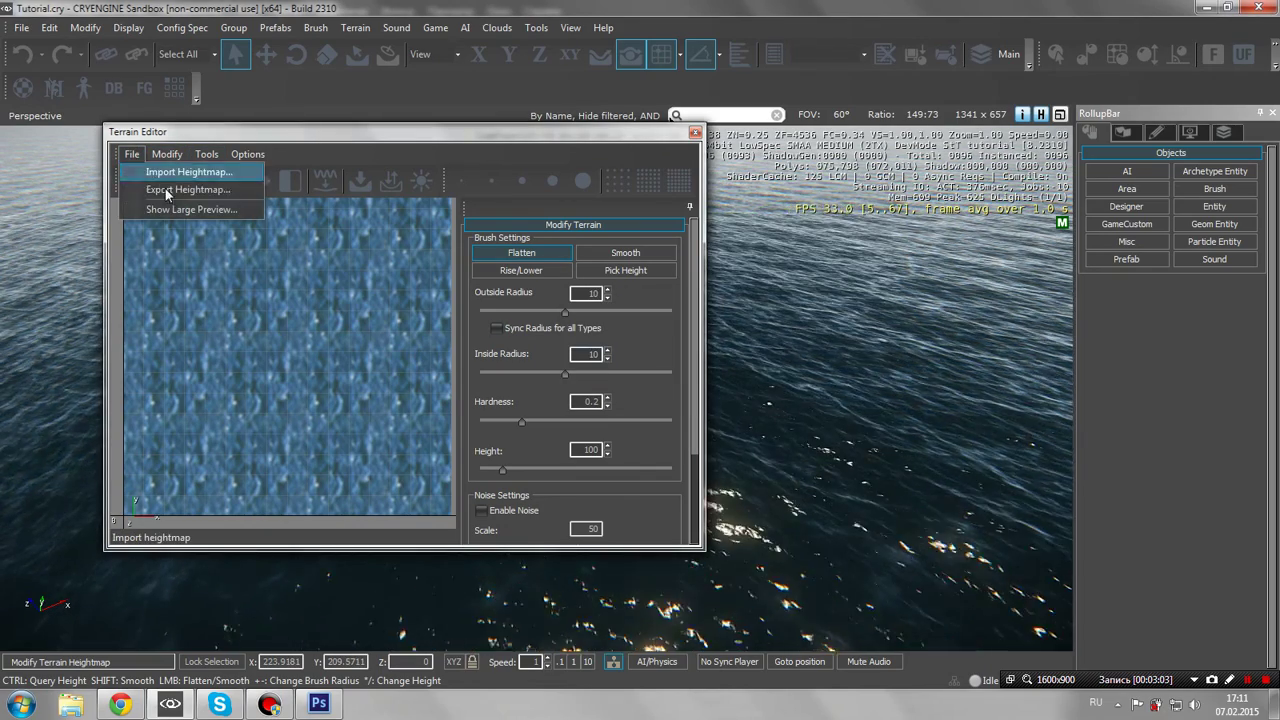
pyautogui.click(174, 169)
pyautogui.click(576, 285)
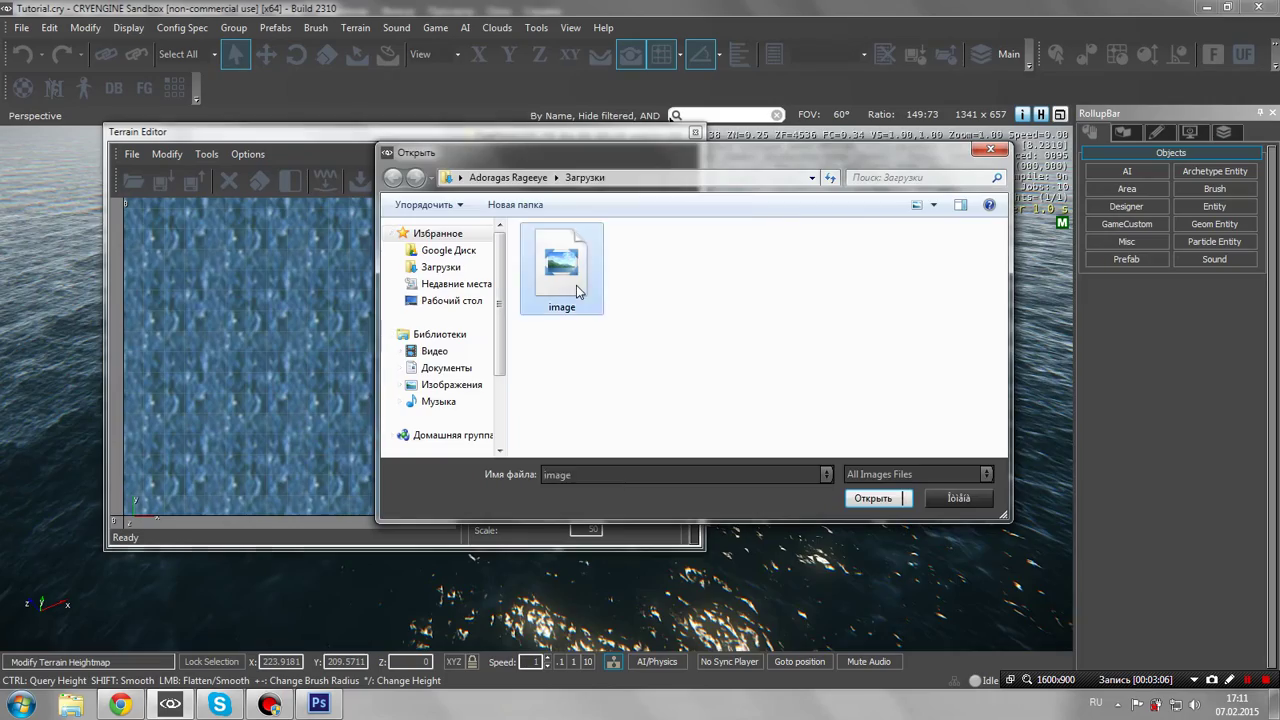
pyautogui.doubleClick(576, 285)
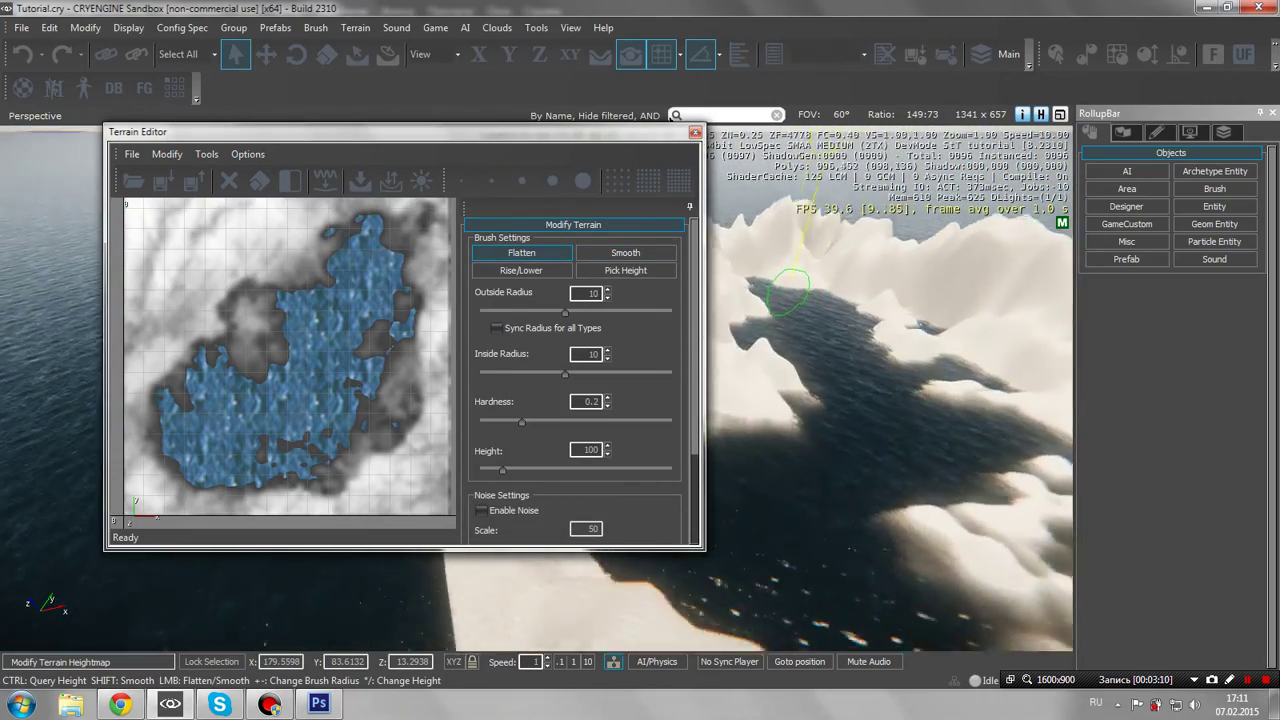
pyautogui.moveTo(788, 292); pyautogui.dragTo(775, 308, button='right')
pyautogui.press('w')
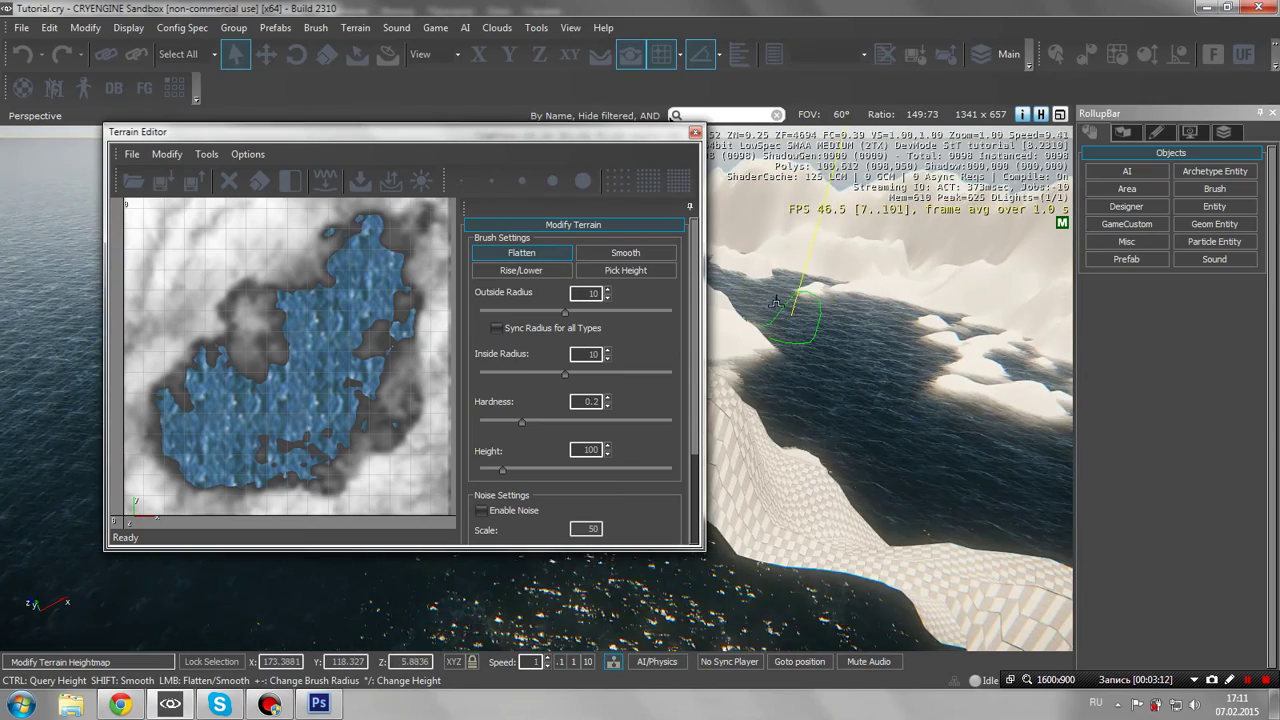
# Generate a high-quality 4096 x 4096 terrain texture and close the Terrain Editor
pyautogui.click(131, 154)
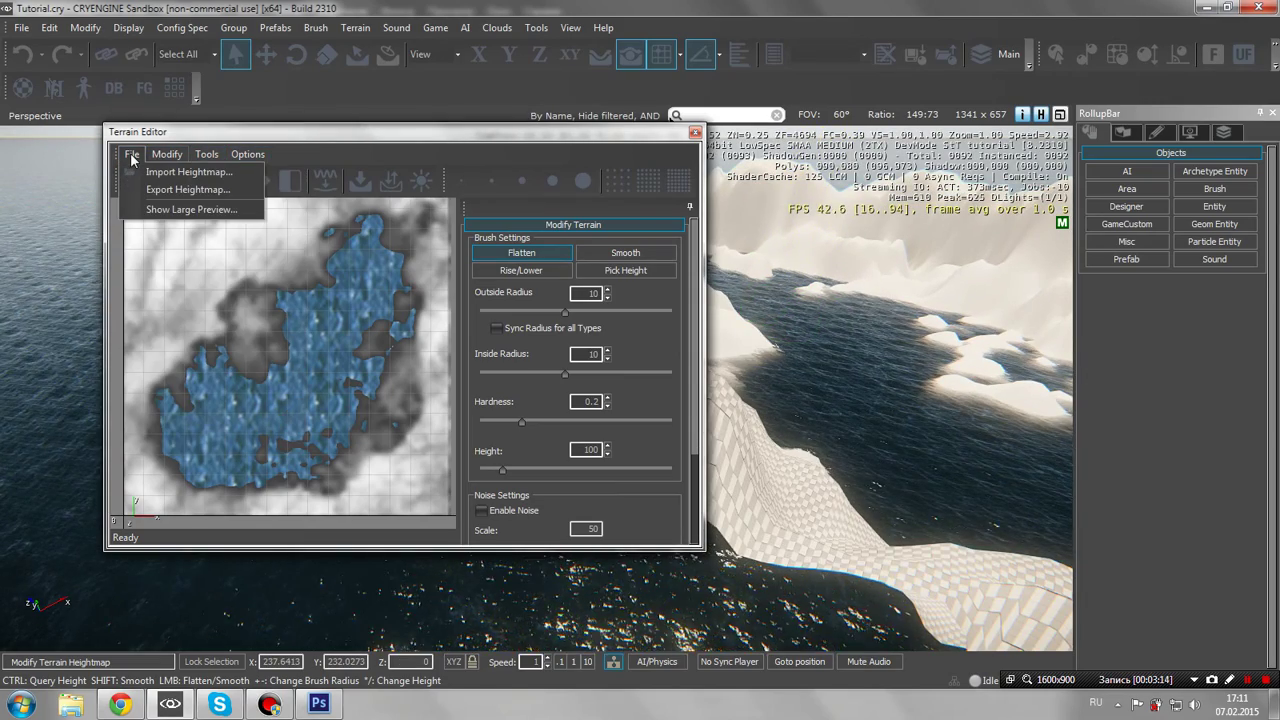
pyautogui.moveTo(167, 157)
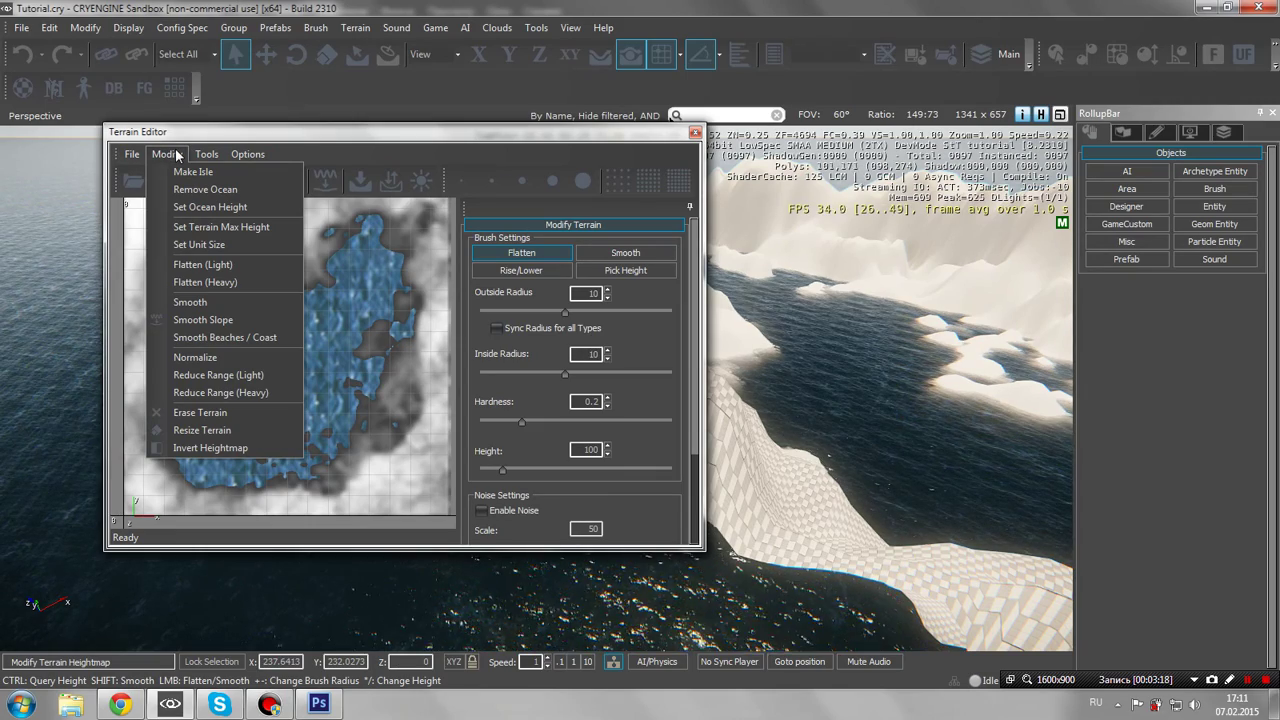
pyautogui.click(355, 28)
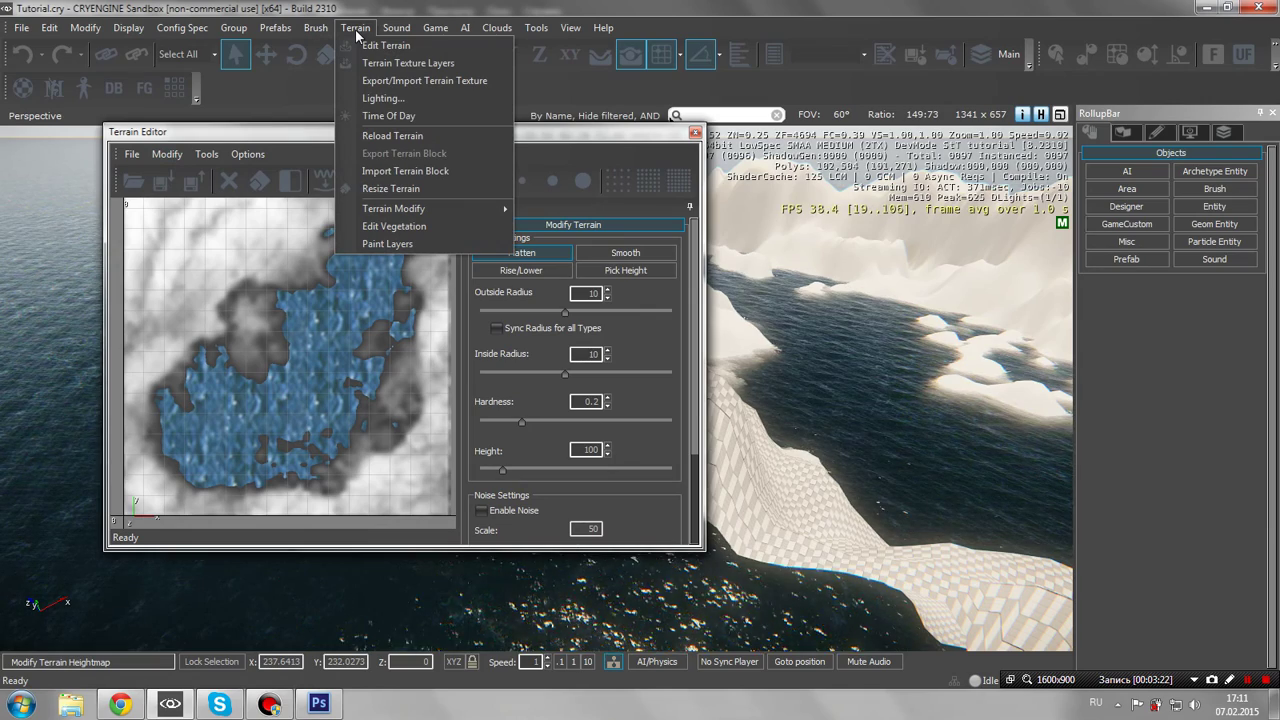
pyautogui.click(355, 28)
pyautogui.click(21, 28)
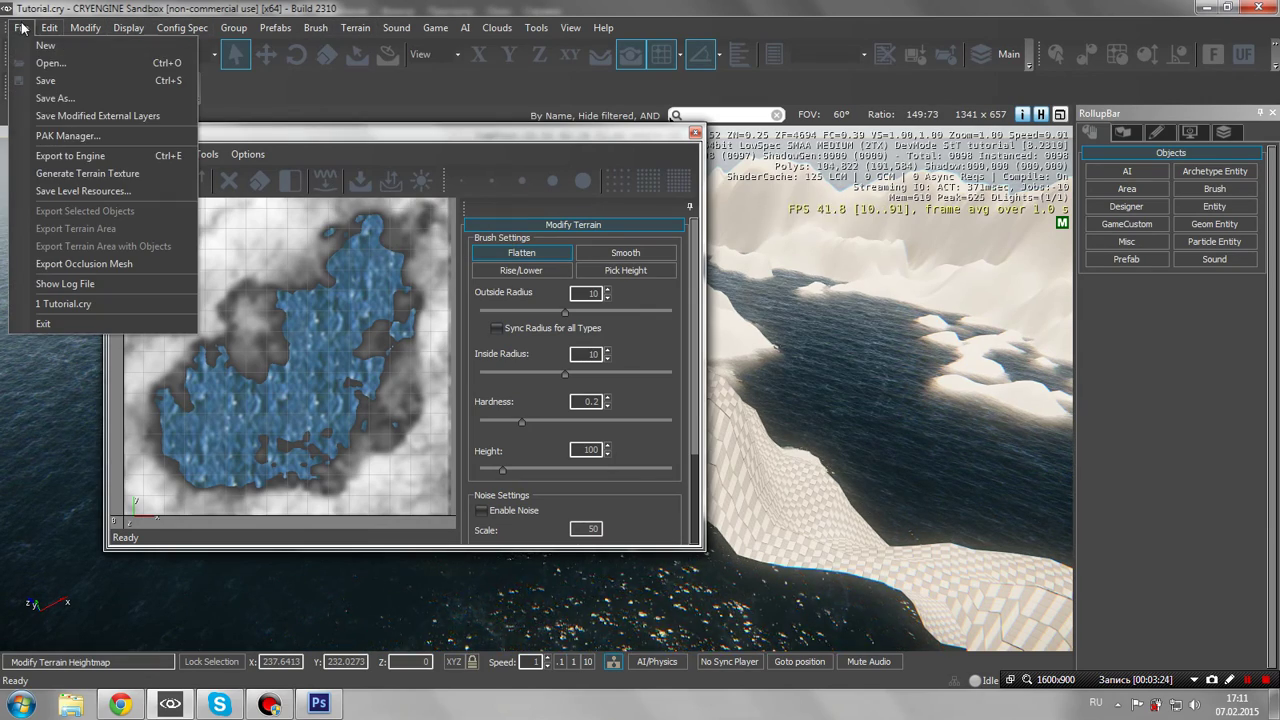
pyautogui.click(88, 174)
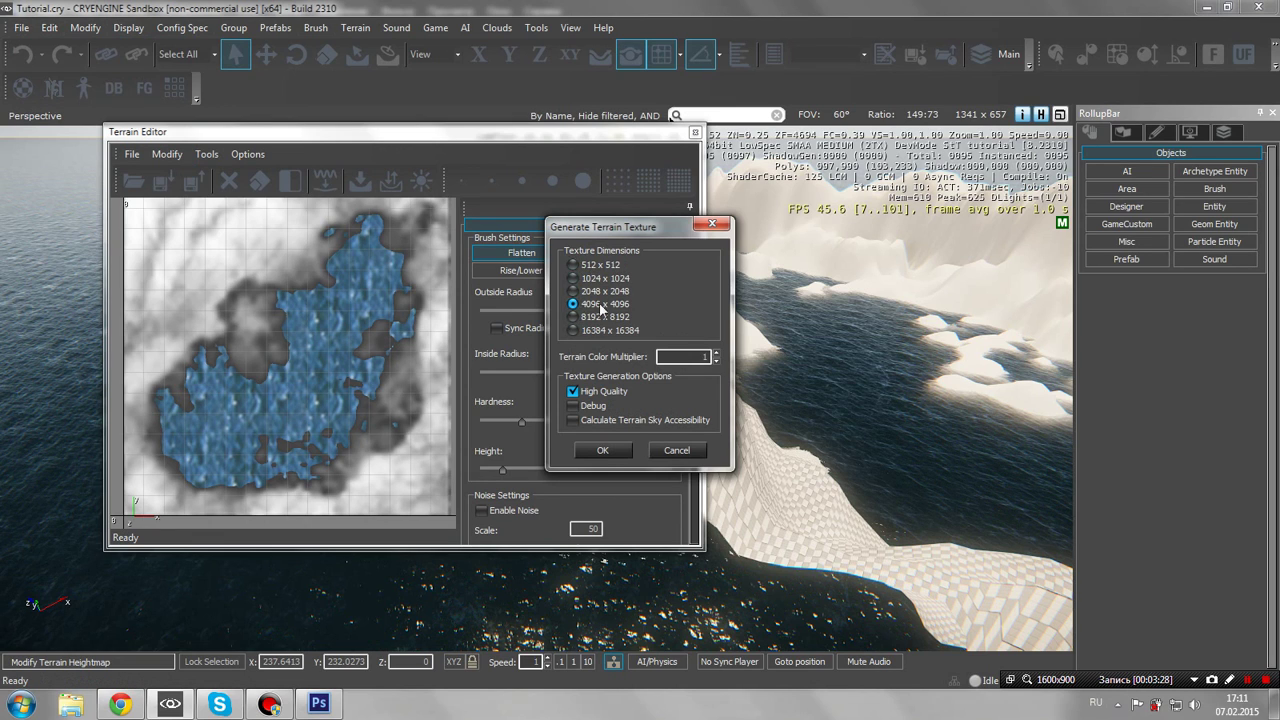
pyautogui.click(603, 451)
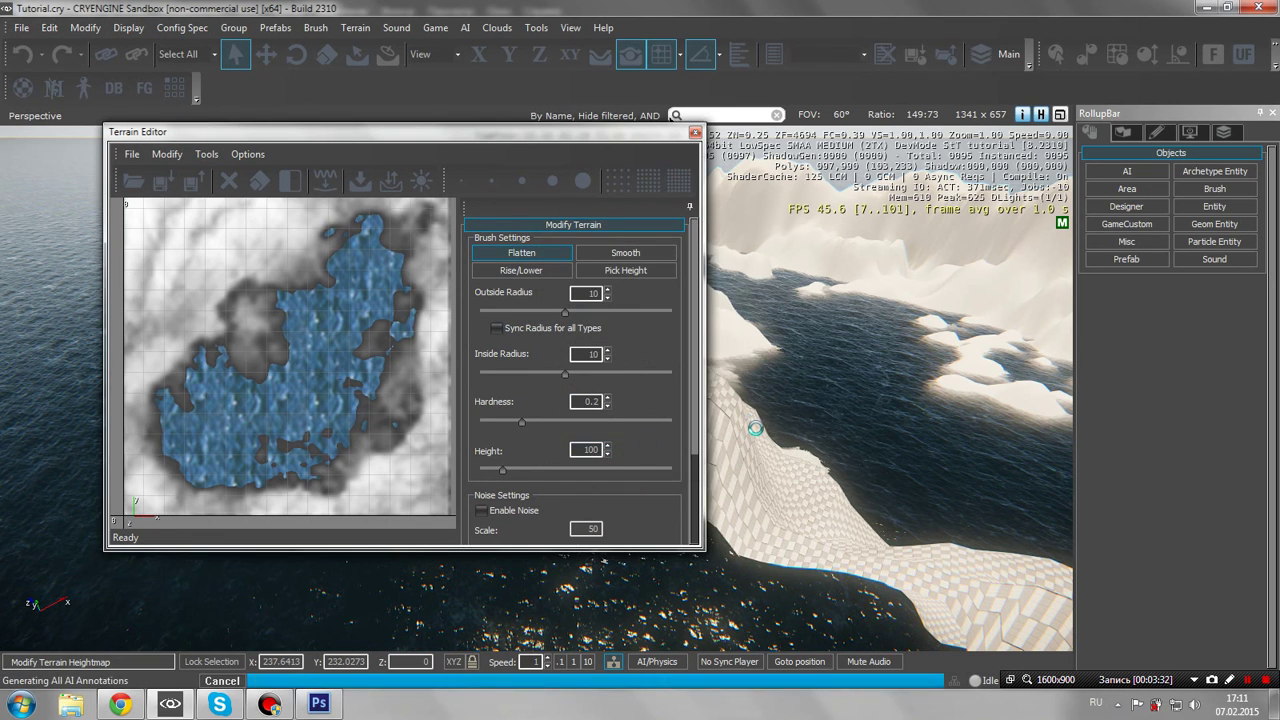
pyautogui.press('Escape')
pyautogui.moveTo(761, 390)
pyautogui.mouseDown(button='right')
pyautogui.moveTo(810, 405)
pyautogui.moveTo(760, 385)
pyautogui.mouseUp(button='right')
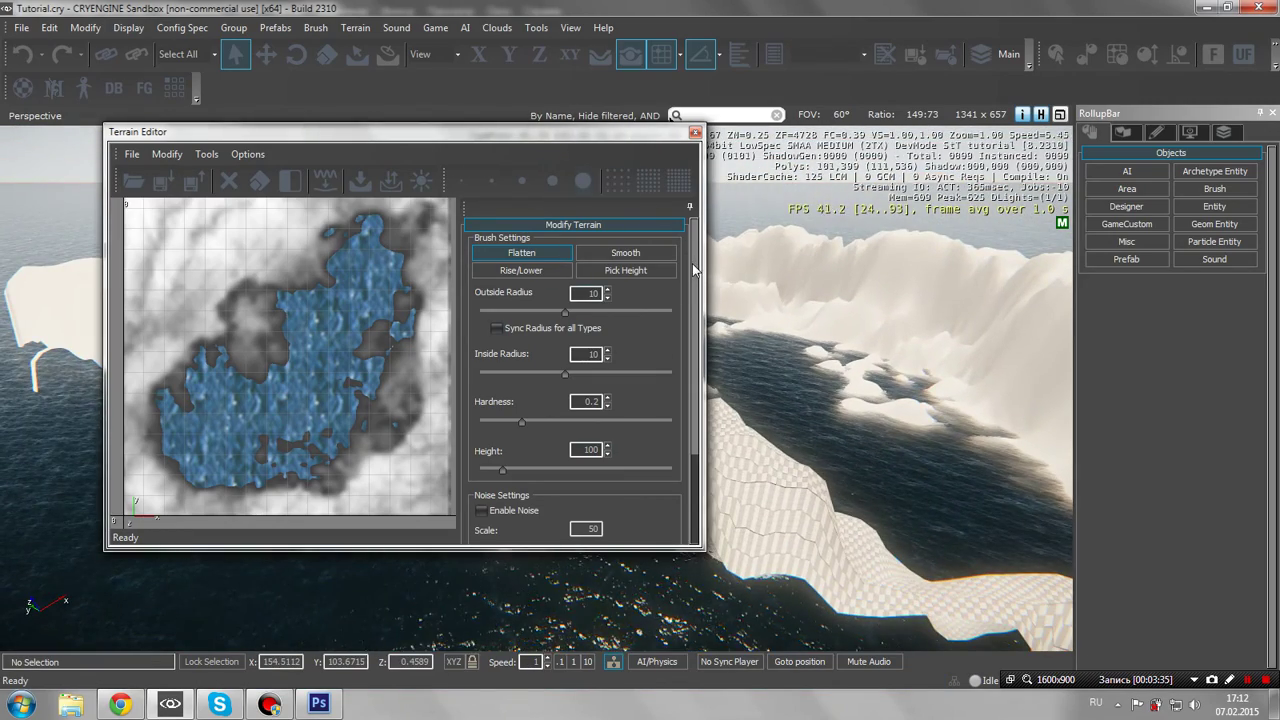
pyautogui.click(697, 134)
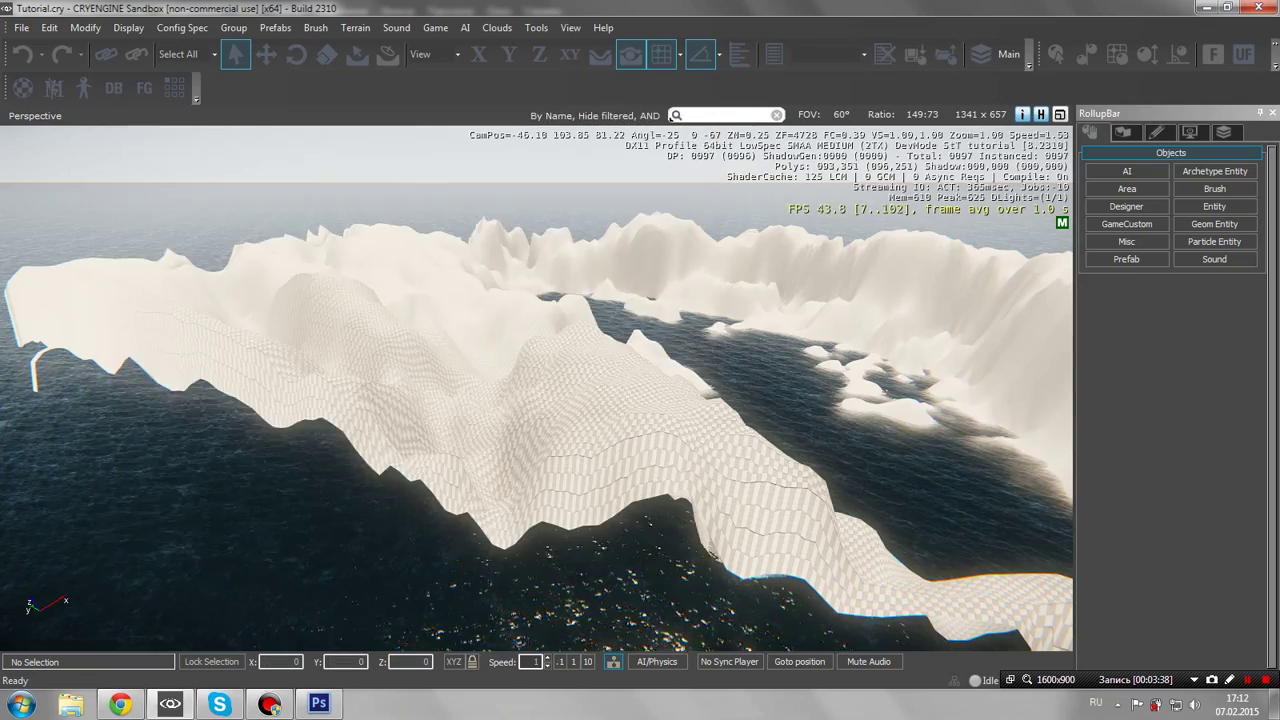
# Reopen the Terrain Editor and apply the Smooth modification to the whole terrain
pyautogui.moveTo(680, 330); pyautogui.dragTo(845, 382, button='right')
pyautogui.press('a')
pyautogui.press('w')
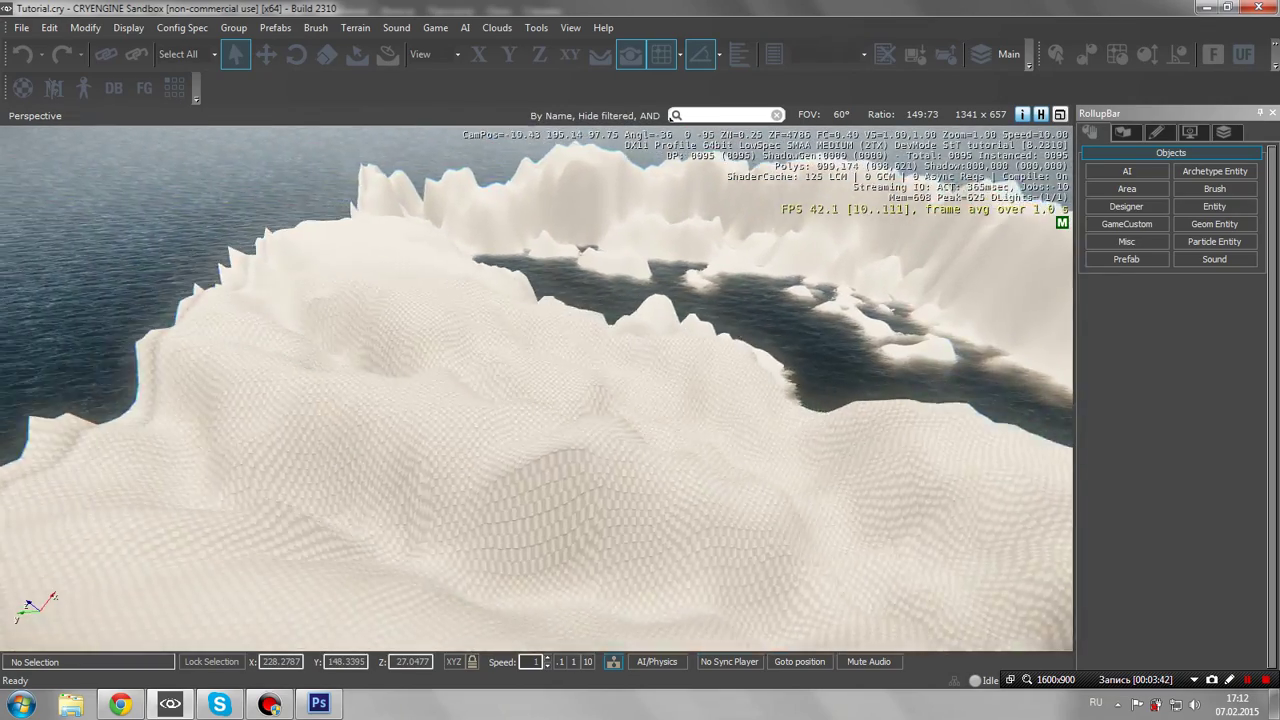
pyautogui.click(355, 27)
pyautogui.click(378, 46)
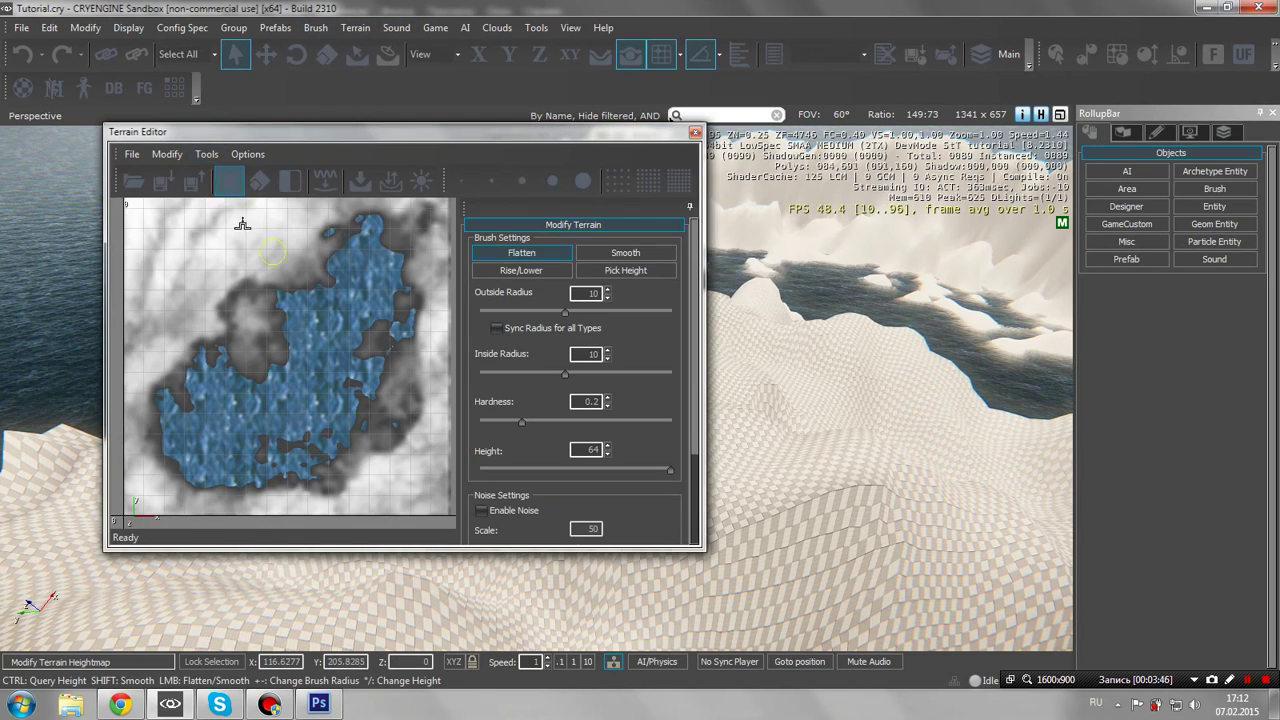
pyautogui.click(131, 154)
pyautogui.moveTo(167, 154)
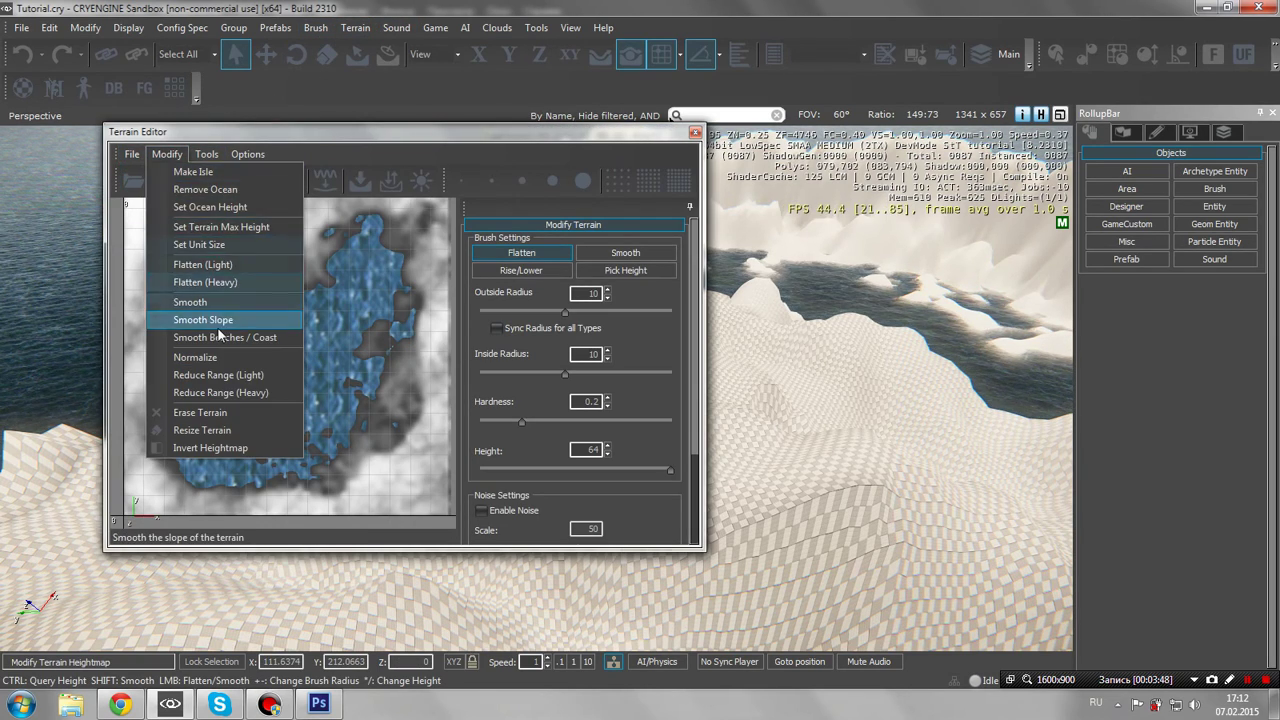
pyautogui.click(205, 309)
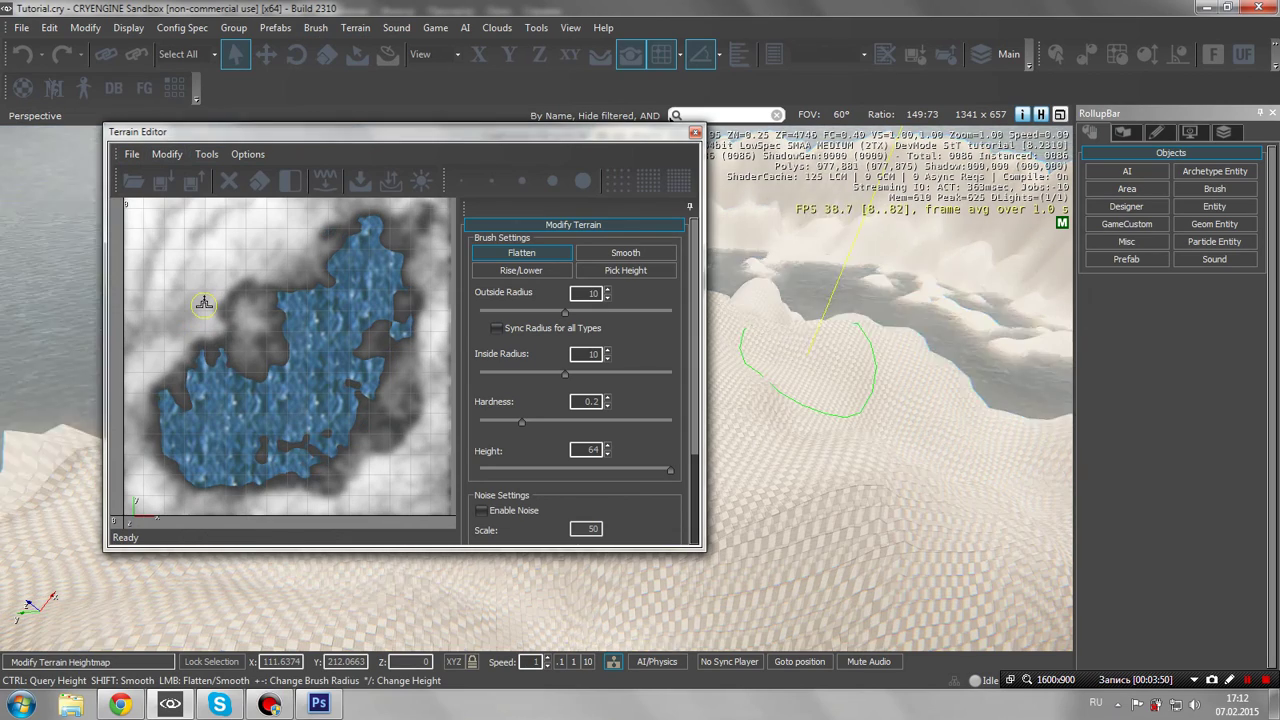
# Close the Terrain Editor and examine the smoothed hills and shoreline from several viewpoints
pyautogui.keyDown('shift'); pyautogui.moveTo(795, 262); pyautogui.dragTo(866, 191, button='right'); pyautogui.keyUp('shift')
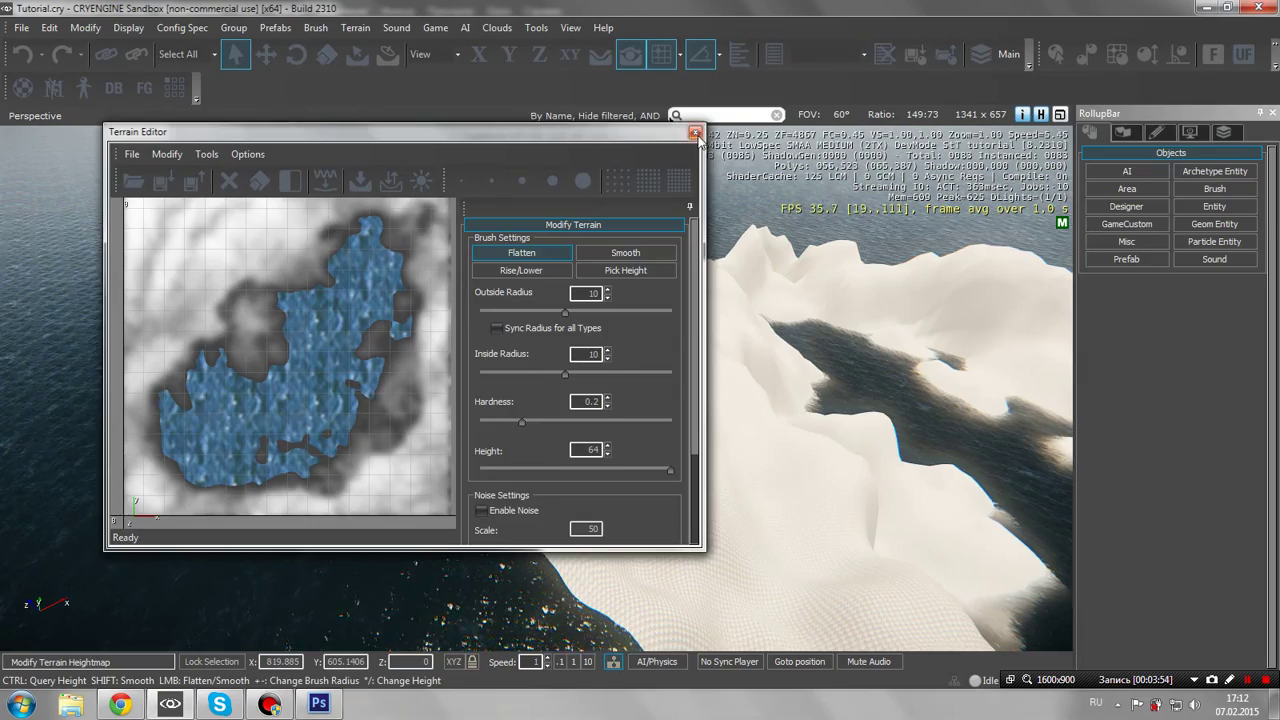
pyautogui.click(697, 133)
pyautogui.press('w')
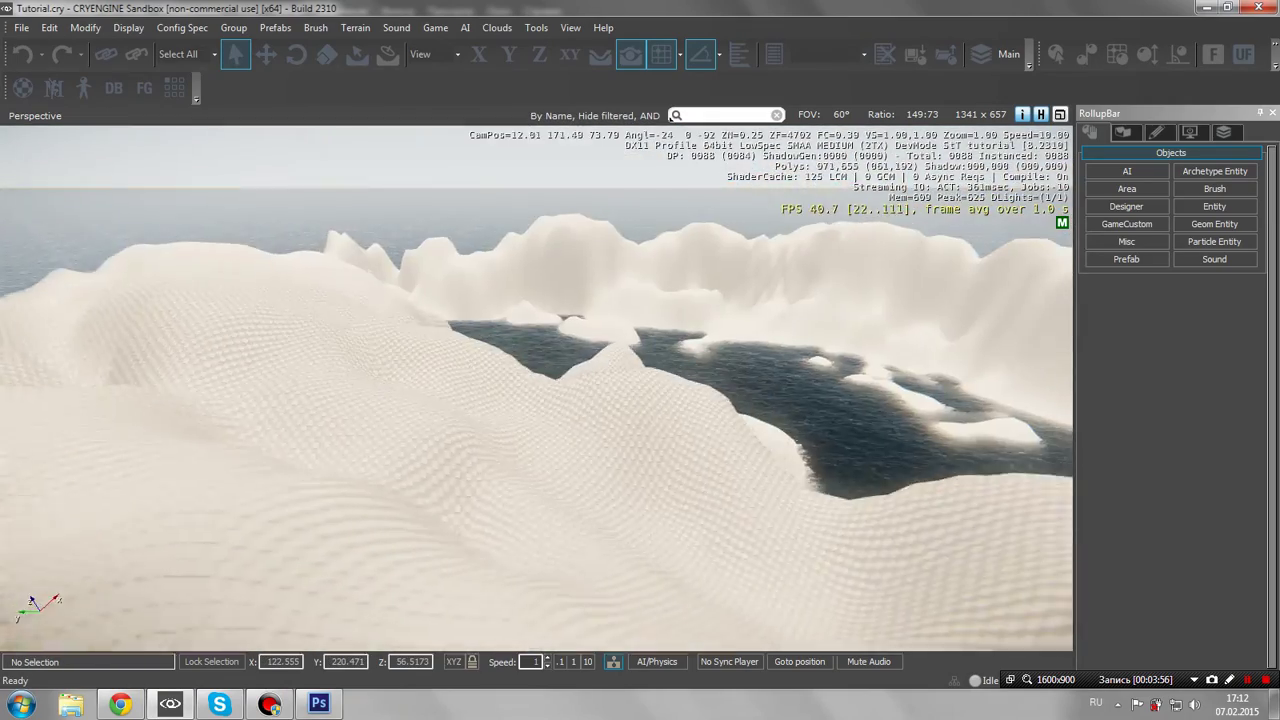
pyautogui.press('w')
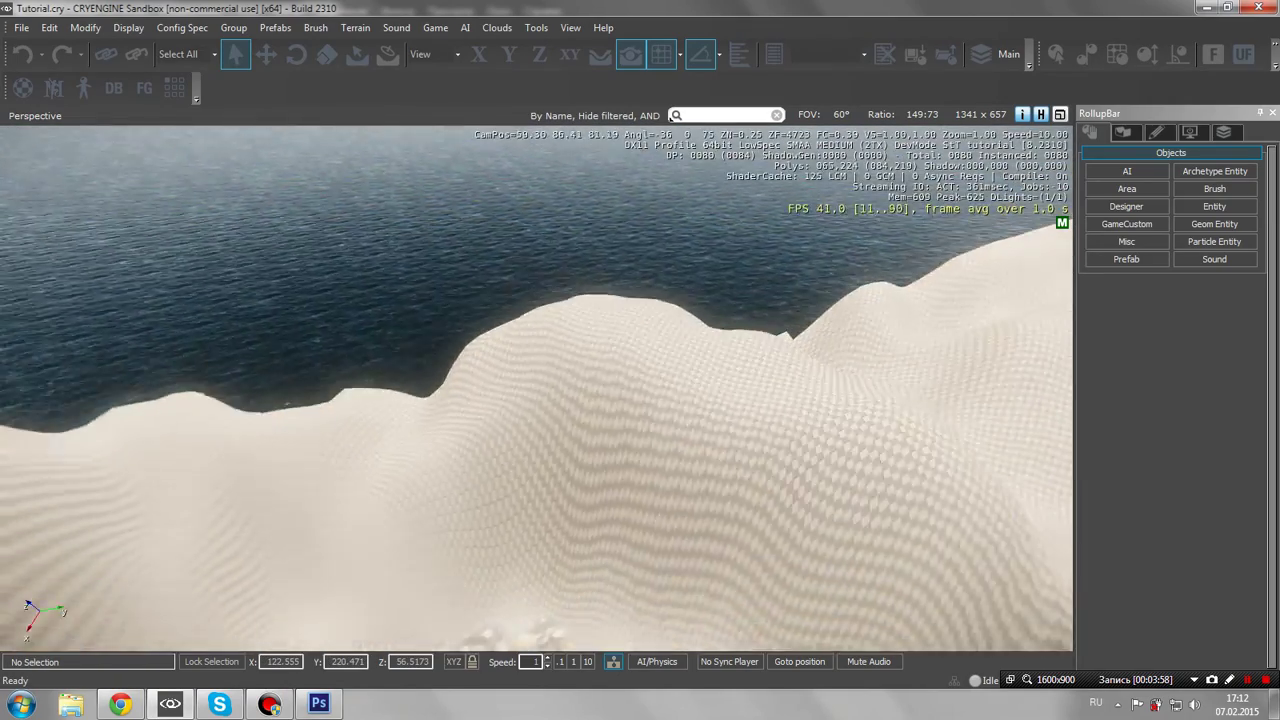
pyautogui.press('s')
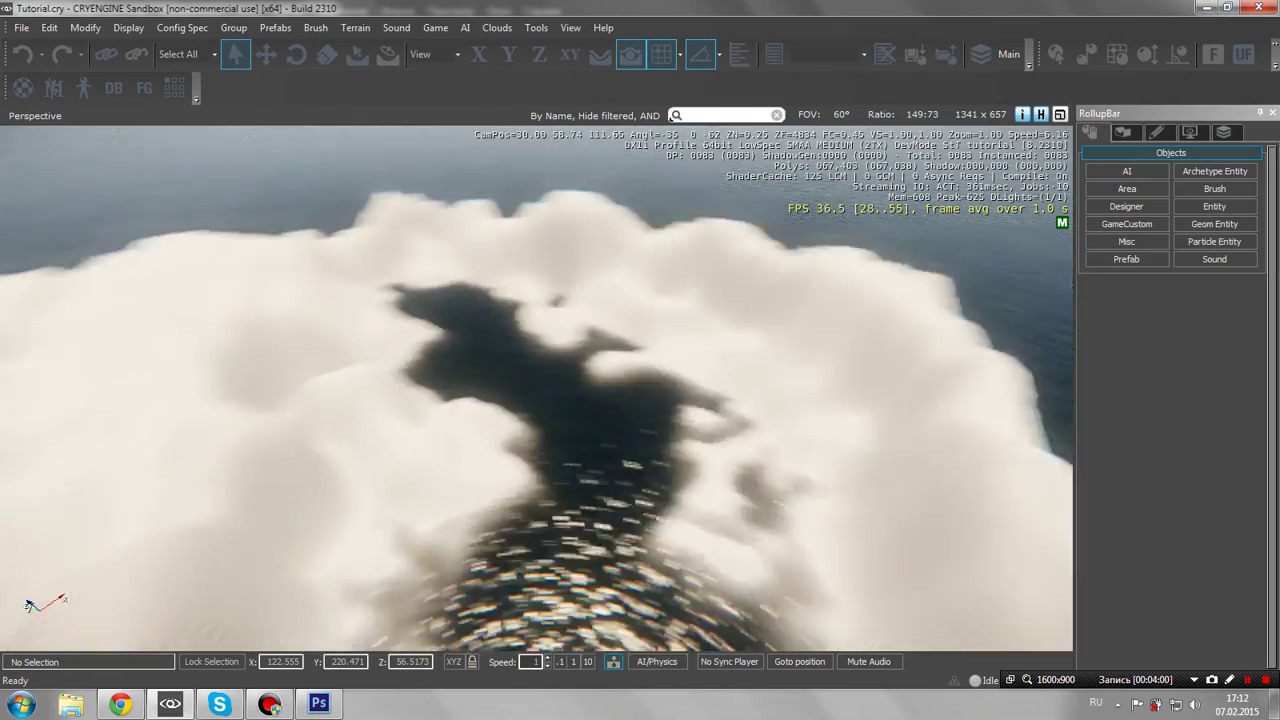
pyautogui.press('w')
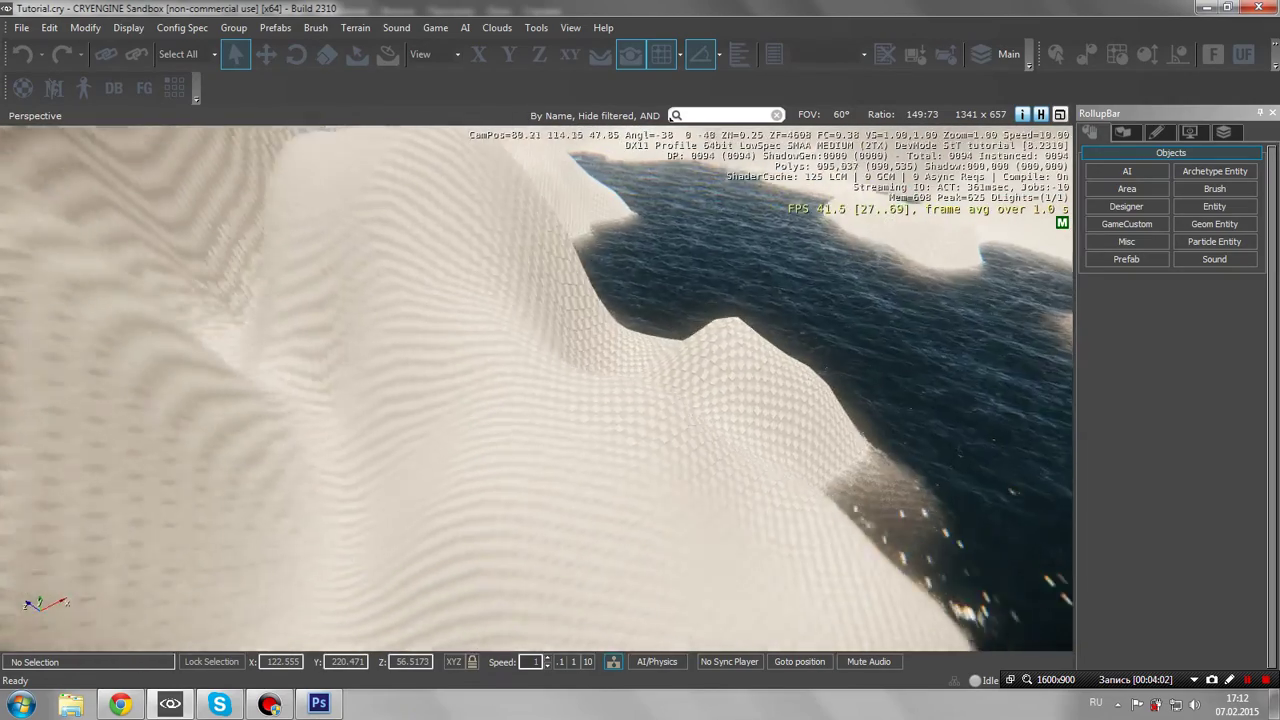
pyautogui.press('s')
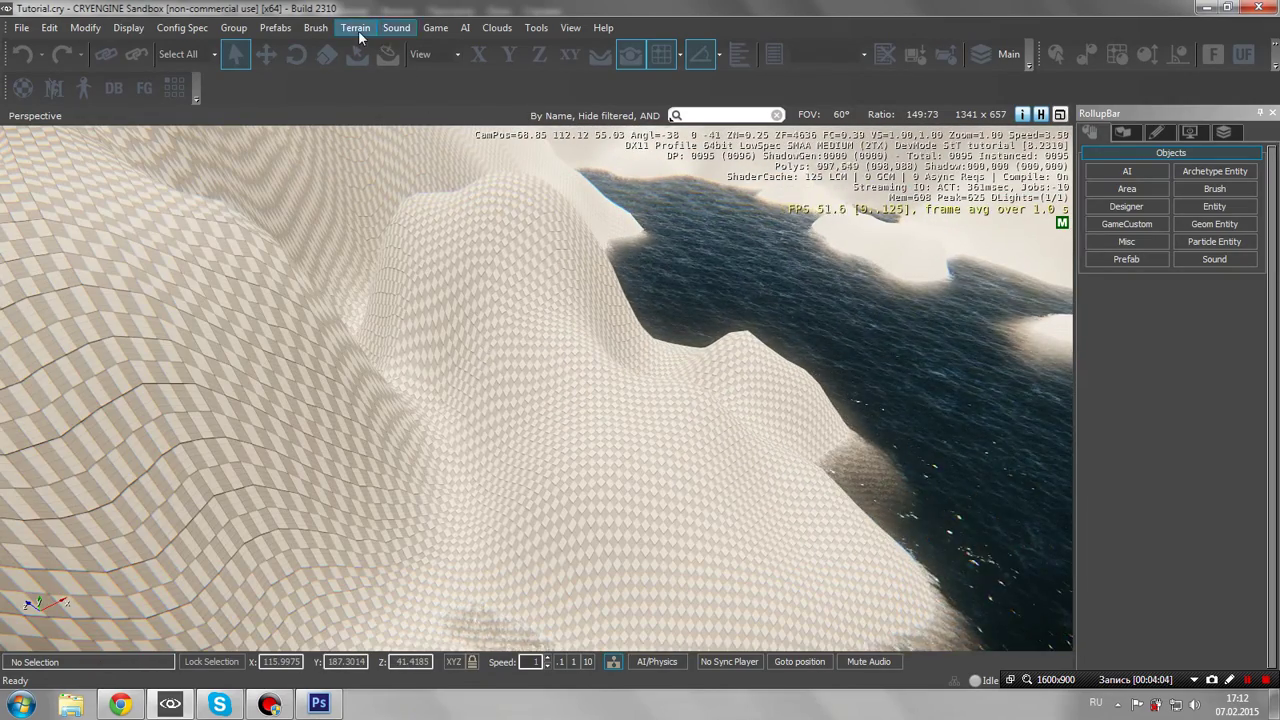
# Reopen the Terrain Editor clear of the terrain, try a Flatten brush stroke on the hillside, and undo it
pyautogui.click(358, 30)
pyautogui.click(362, 46)
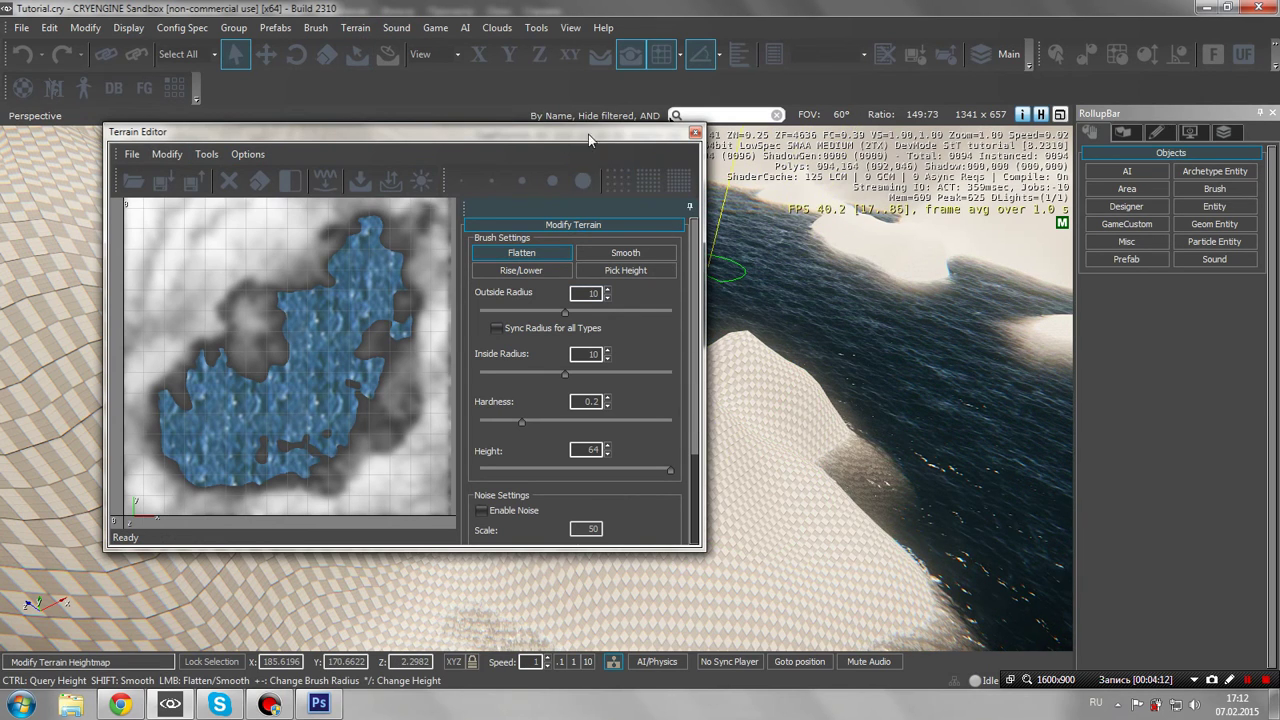
pyautogui.moveTo(588, 134); pyautogui.dragTo(492, 155)
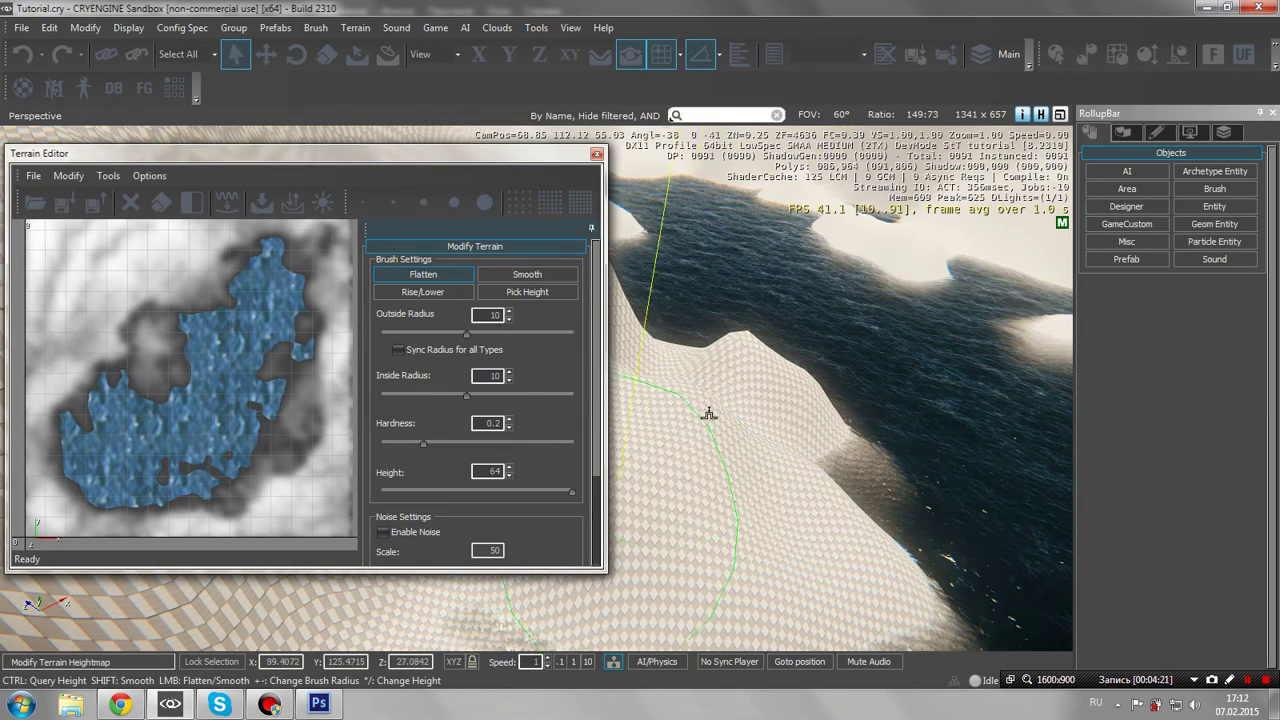
pyautogui.click(722, 411)
pyautogui.hotkey('ctrl', 'z')
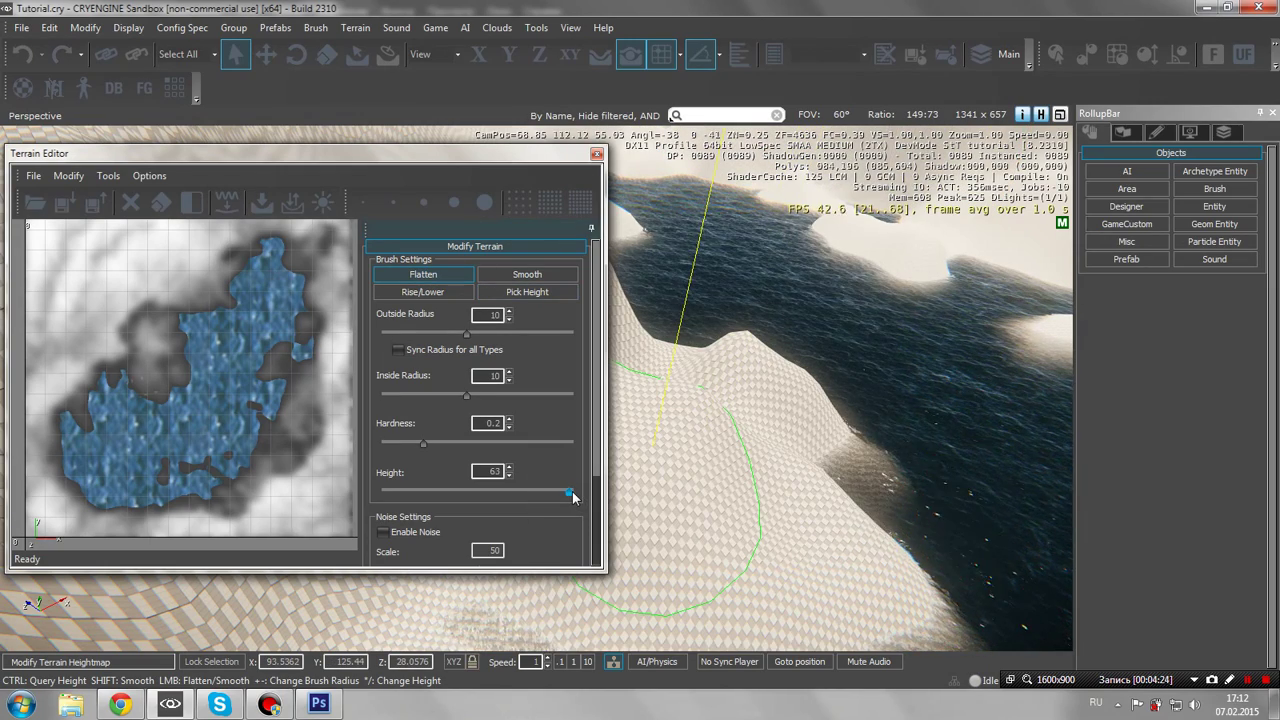
# Set the Flatten brush's height to 28 and position the brush over the hill beside the water
pyautogui.moveTo(533, 497); pyautogui.dragTo(496, 497)
pyautogui.press('s')
pyautogui.moveTo(755, 434)
pyautogui.mouseDown(button='right')
pyautogui.moveTo(800, 412)
pyautogui.moveTo(716, 437)
pyautogui.mouseUp(button='right')
pyautogui.press('a')
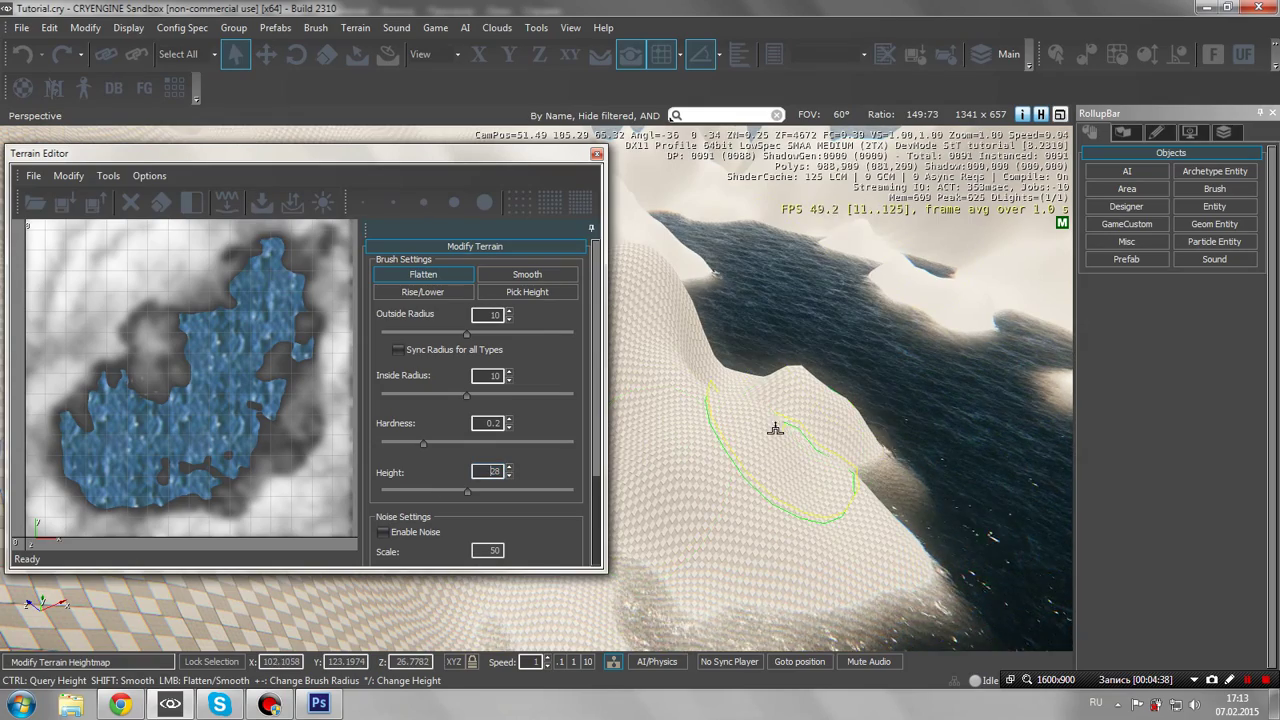
pyautogui.press('s')
pyautogui.moveTo(796, 422); pyautogui.dragTo(797, 421, button='right')
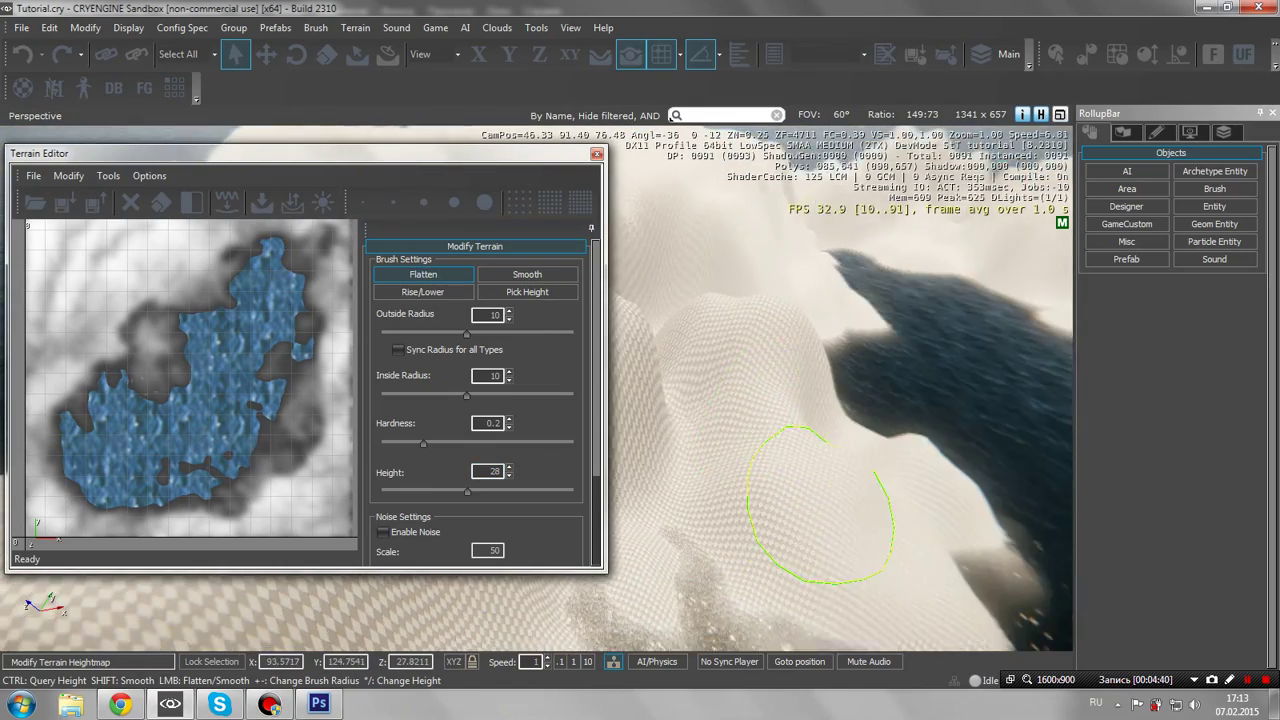
# Flatten the hill beside the water into a broad plateau at height 28, extending it out to the shoreline
pyautogui.moveTo(809, 528); pyautogui.dragTo(778, 498, button='right')
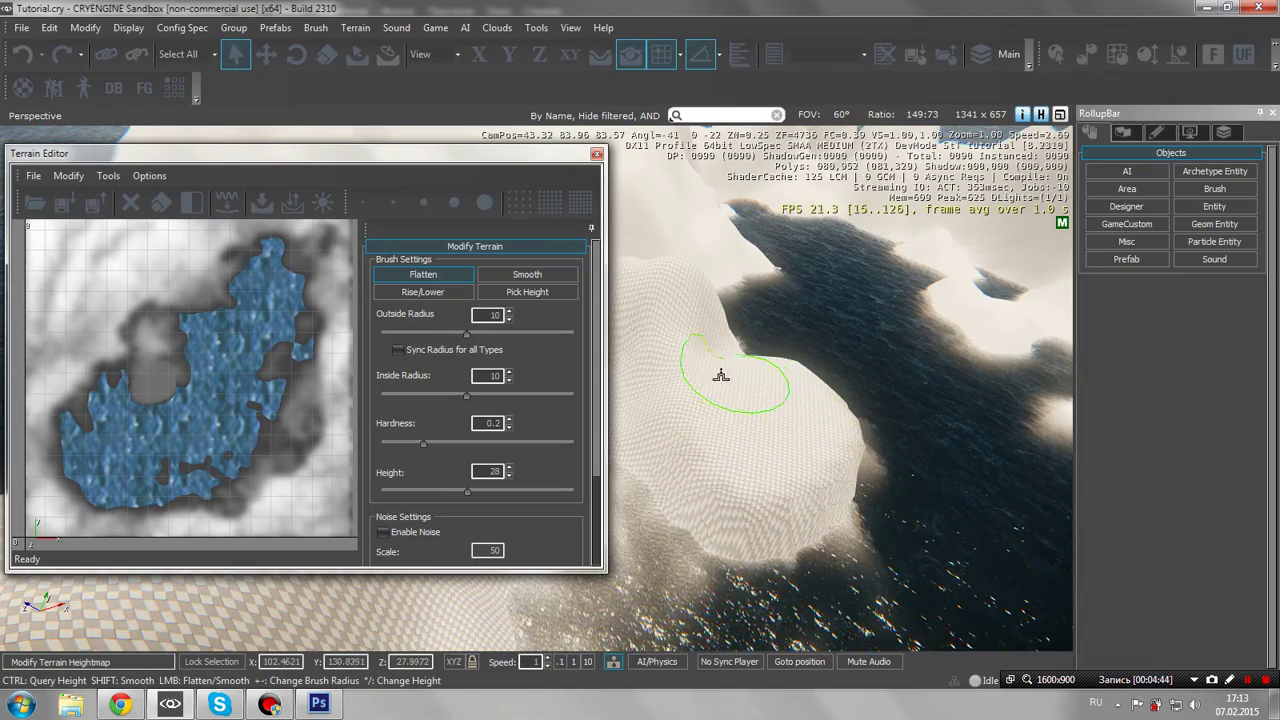
pyautogui.moveTo(720, 375)
pyautogui.mouseDown(button='right')
pyautogui.moveTo(750, 400)
pyautogui.moveTo(770, 360)
pyautogui.moveTo(780, 382)
pyautogui.mouseUp(button='right')
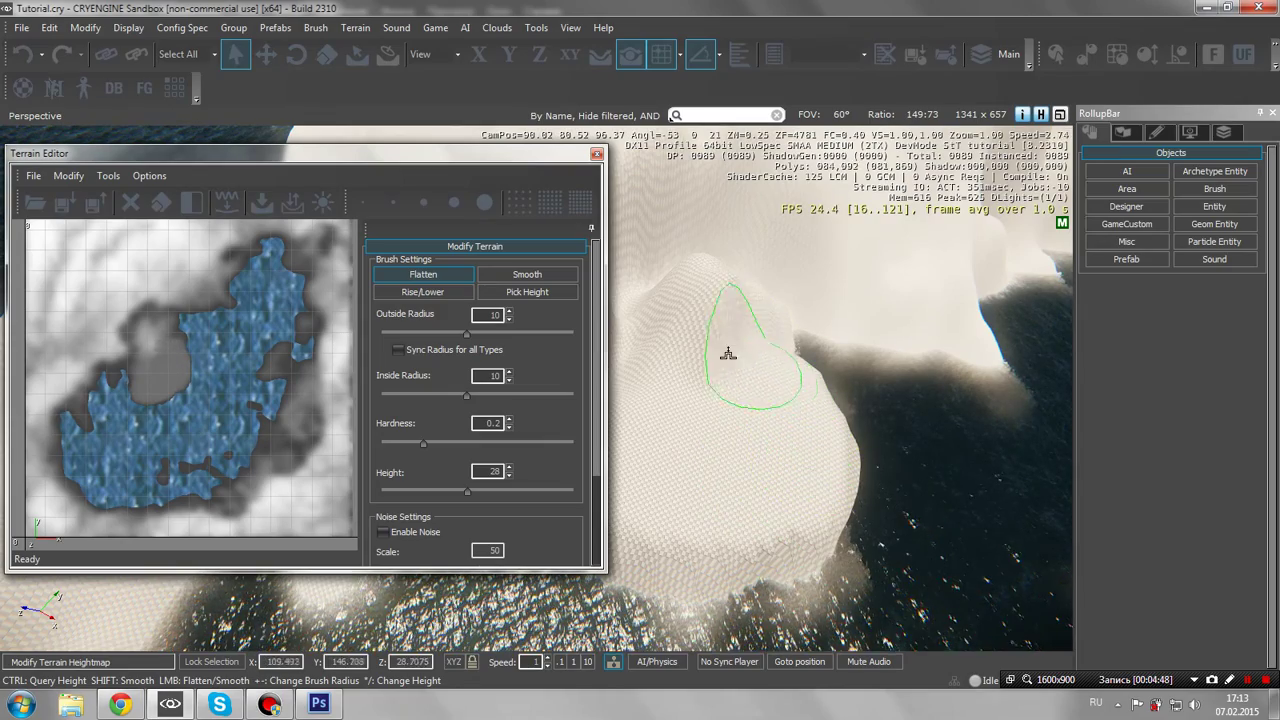
pyautogui.moveTo(678, 342)
pyautogui.mouseDown(button='right')
pyautogui.moveTo(691, 380)
pyautogui.moveTo(712, 368)
pyautogui.mouseUp(button='right')
pyautogui.press('w')
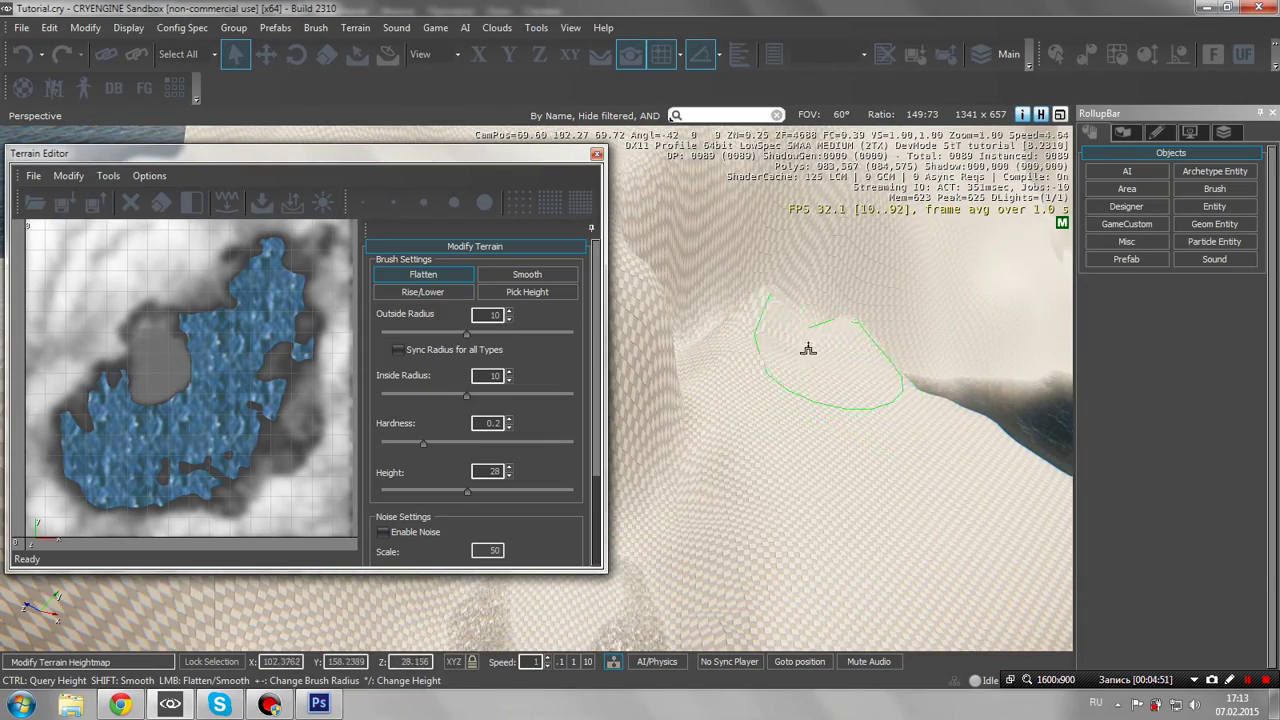
pyautogui.press('s')
pyautogui.moveTo(884, 400)
pyautogui.mouseDown(button='right')
pyautogui.moveTo(880, 425)
pyautogui.moveTo(900, 422)
pyautogui.moveTo(872, 375)
pyautogui.moveTo(892, 405)
pyautogui.mouseUp(button='right')
pyautogui.press('w')
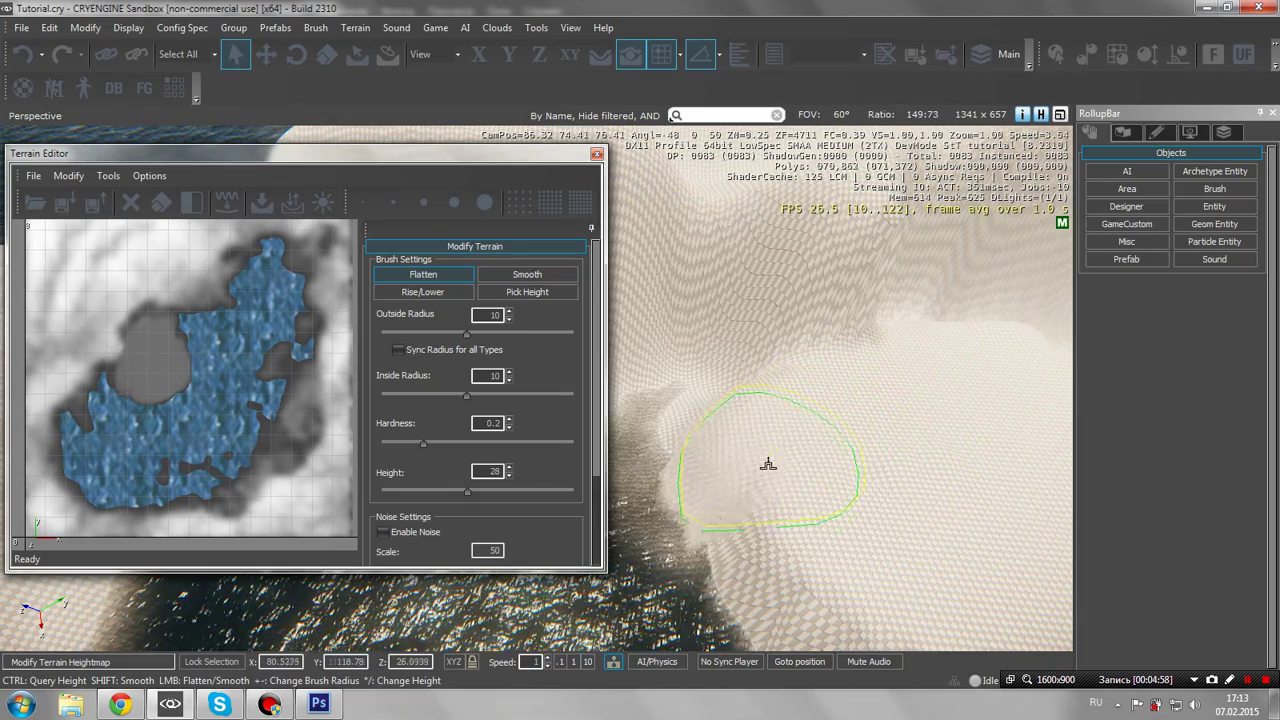
pyautogui.press('w')
pyautogui.moveTo(907, 440)
pyautogui.mouseDown(button='right')
pyautogui.moveTo(763, 397)
pyautogui.moveTo(754, 378)
pyautogui.moveTo(733, 391)
pyautogui.moveTo(778, 401)
pyautogui.moveTo(726, 360)
pyautogui.moveTo(705, 400)
pyautogui.moveTo(667, 392)
pyautogui.moveTo(686, 357)
pyautogui.moveTo(664, 430)
pyautogui.mouseUp(button='right')
pyautogui.press('s')
pyautogui.press('w')
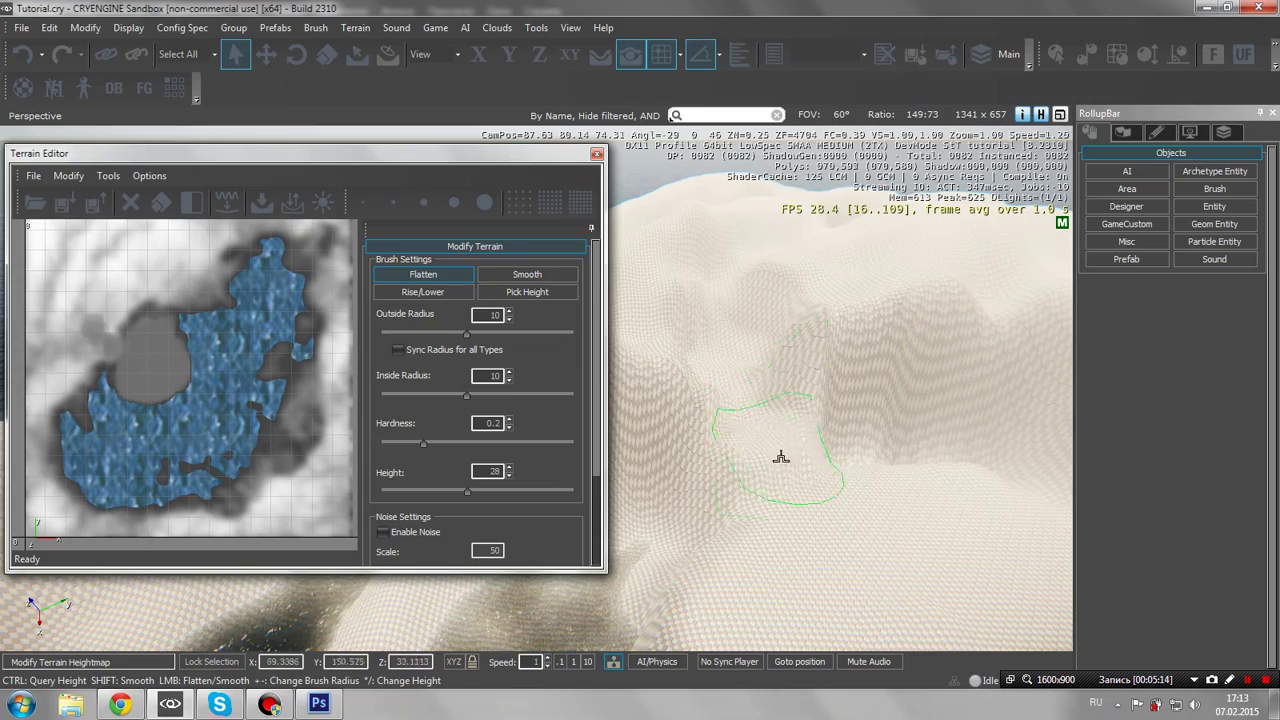
# Work the Flatten brush over the steep ridge and slope where the plateau meets the hills
pyautogui.press('w')
pyautogui.moveTo(781, 457)
pyautogui.mouseDown(button='right')
pyautogui.moveTo(778, 468)
pyautogui.moveTo(814, 457)
pyautogui.moveTo(840, 475)
pyautogui.moveTo(803, 505)
pyautogui.moveTo(790, 450)
pyautogui.moveTo(795, 470)
pyautogui.moveTo(852, 453)
pyautogui.mouseUp(button='right')
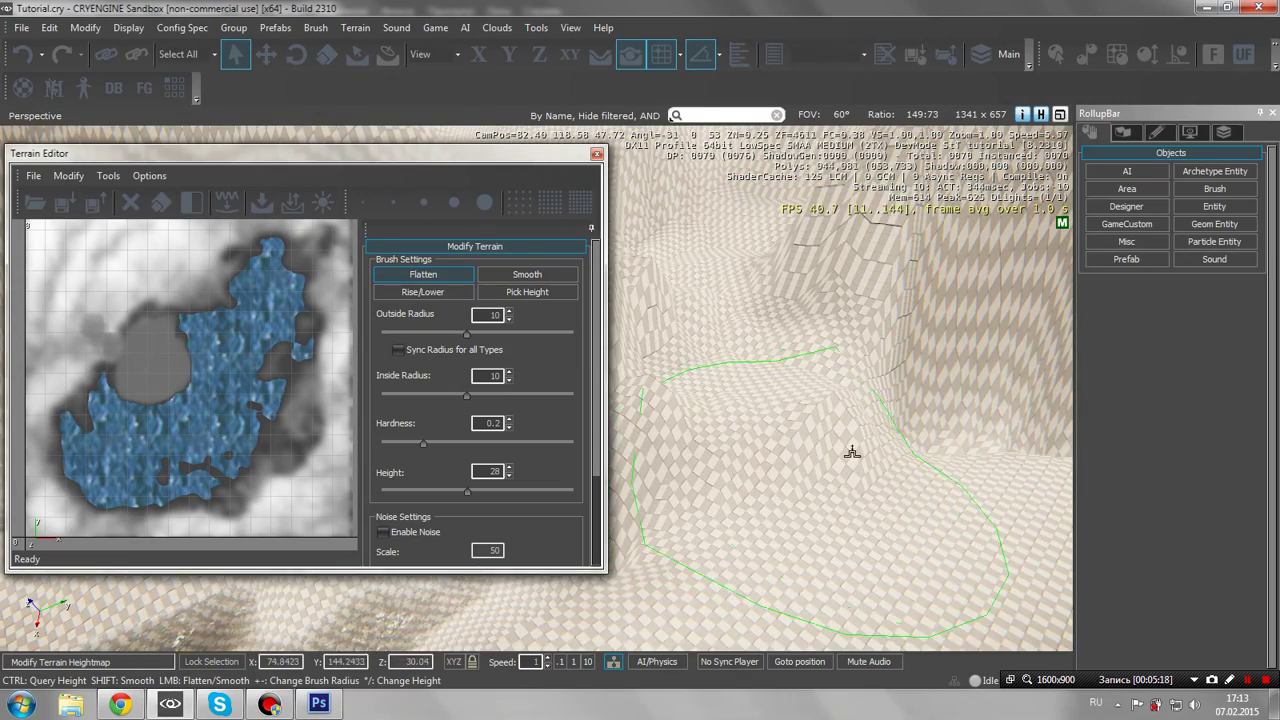
pyautogui.press('w')
pyautogui.moveTo(791, 403)
pyautogui.mouseDown(button='right')
pyautogui.moveTo(815, 390)
pyautogui.moveTo(785, 350)
pyautogui.moveTo(800, 400)
pyautogui.moveTo(811, 377)
pyautogui.mouseUp(button='right')
pyautogui.press('s')
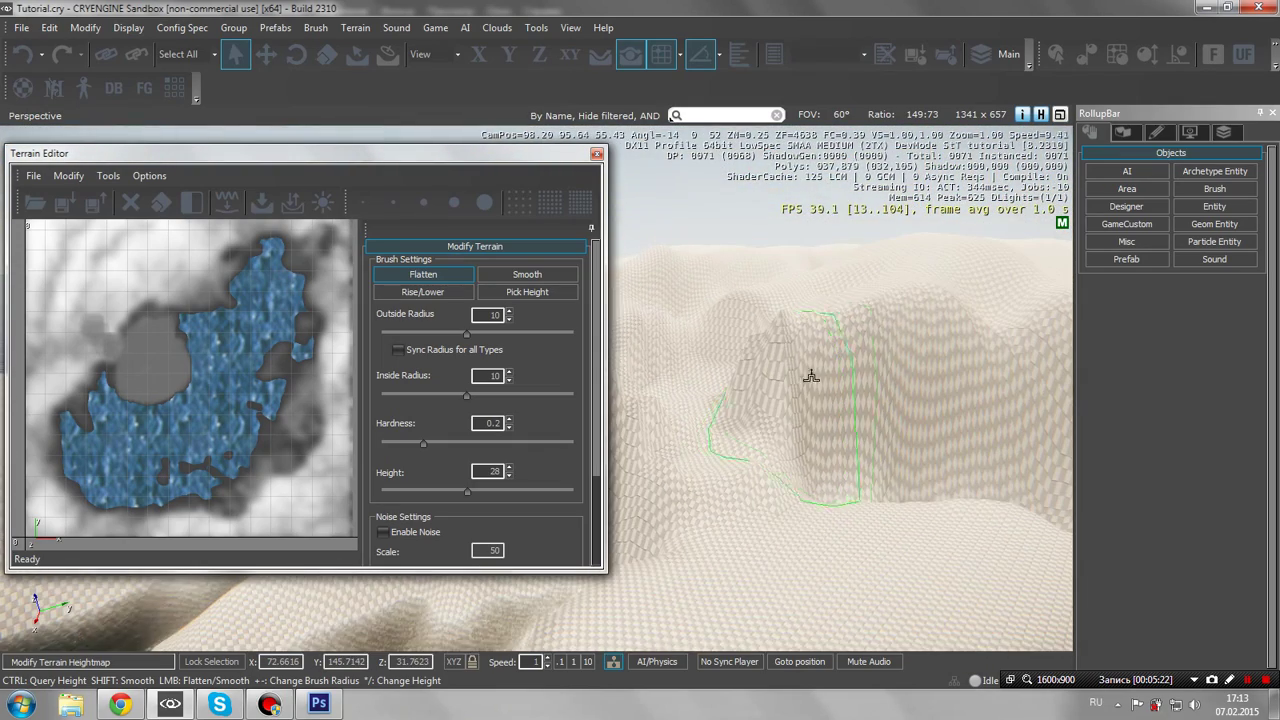
pyautogui.moveTo(747, 306); pyautogui.dragTo(646, 336)
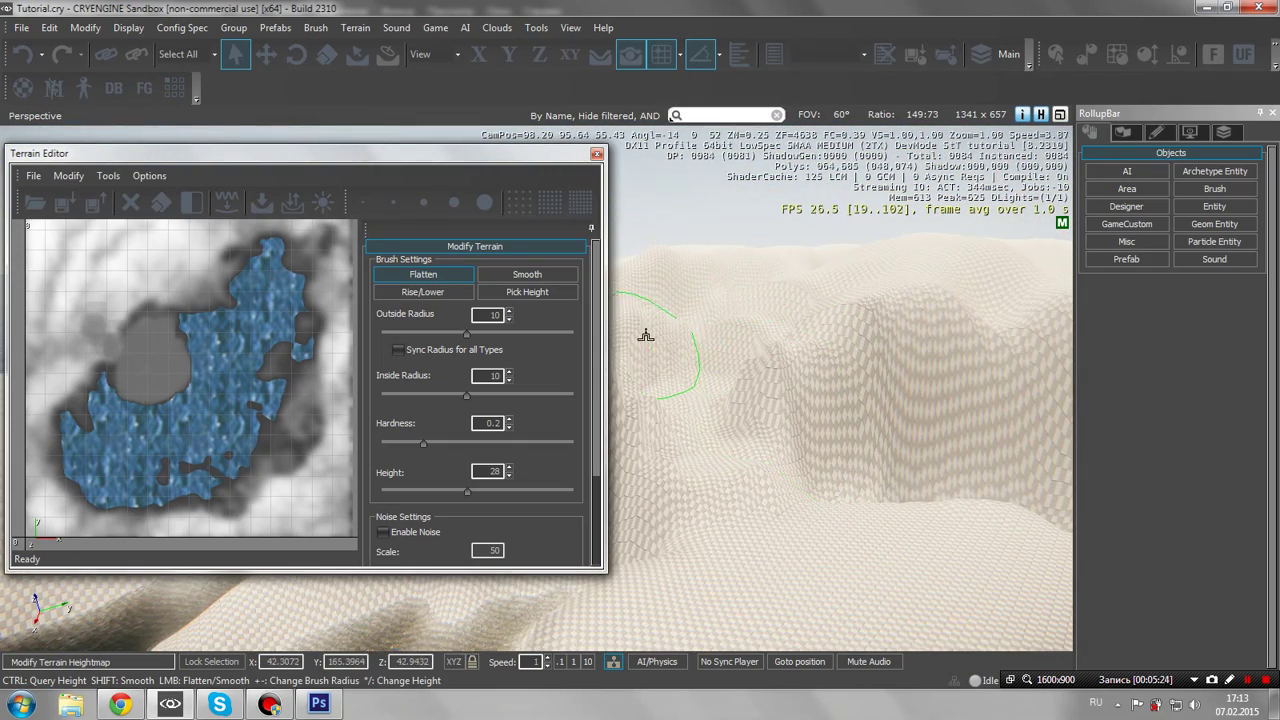
pyautogui.press('w')
pyautogui.moveTo(768, 406); pyautogui.dragTo(769, 407, button='right')
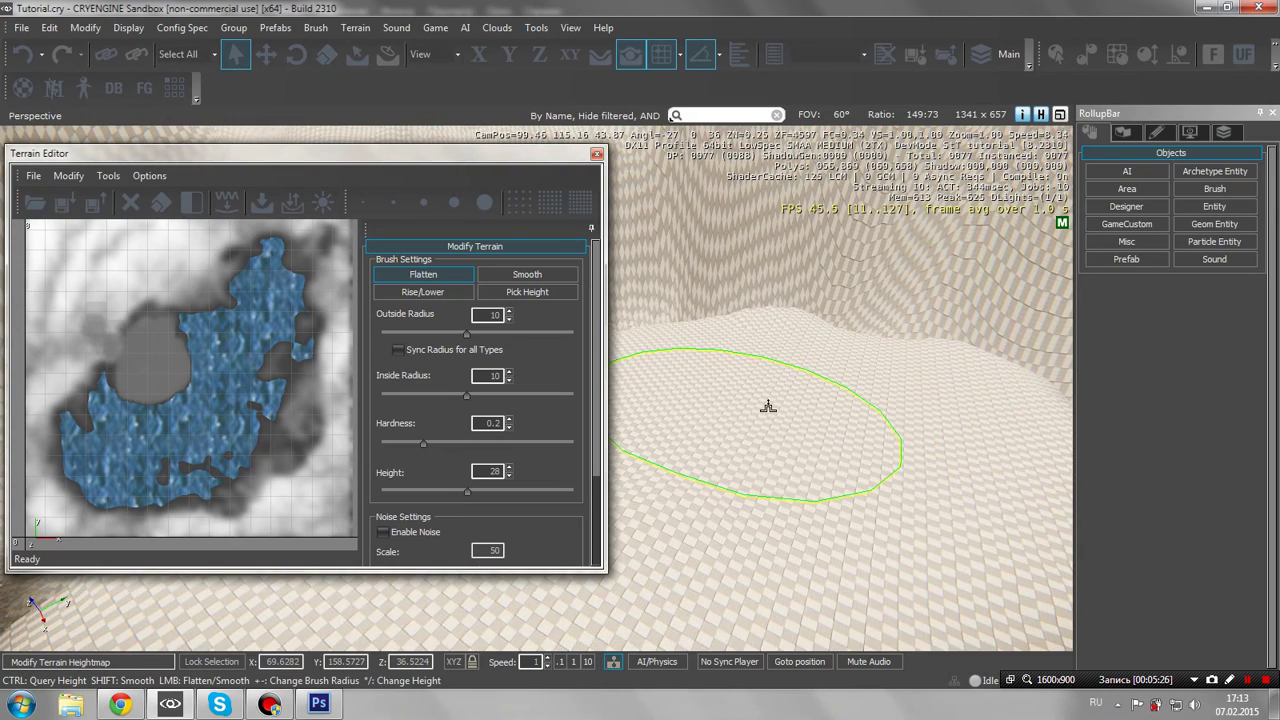
pyautogui.press('ctrl')
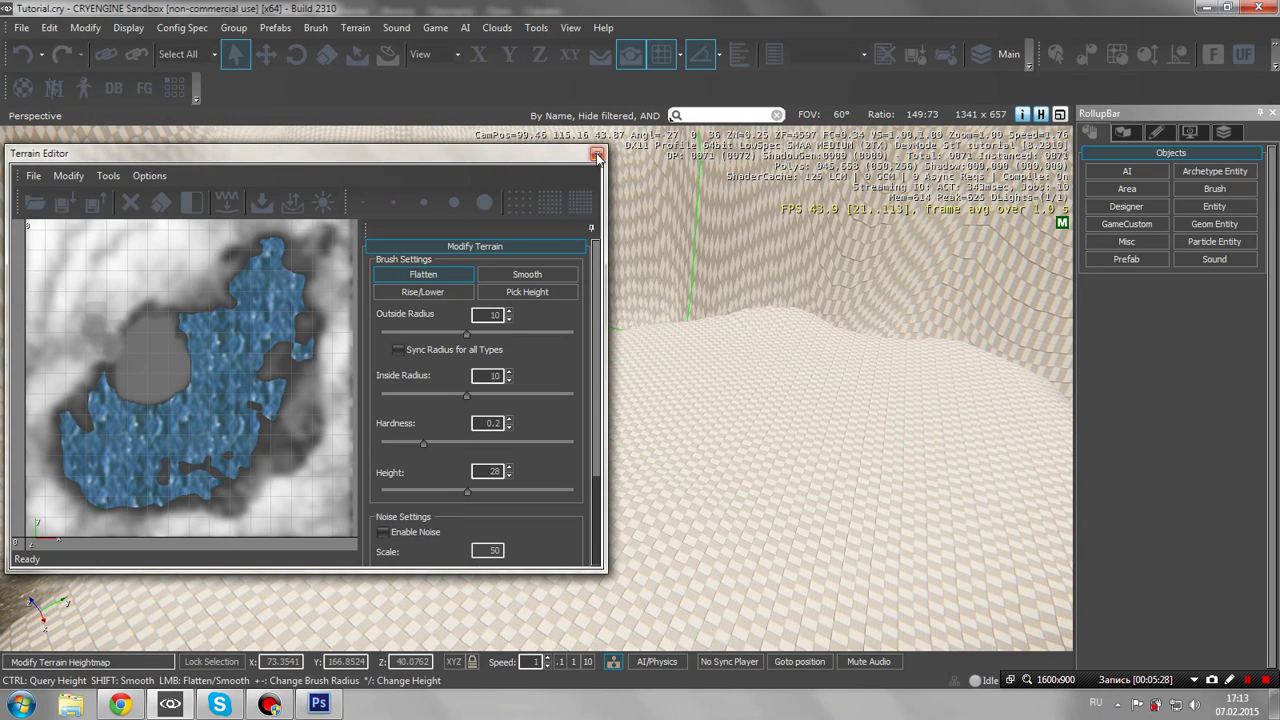
# Reopen the Terrain Editor, apply the Smooth modification to the whole terrain, accept the warning, and close the editor
pyautogui.click(597, 156)
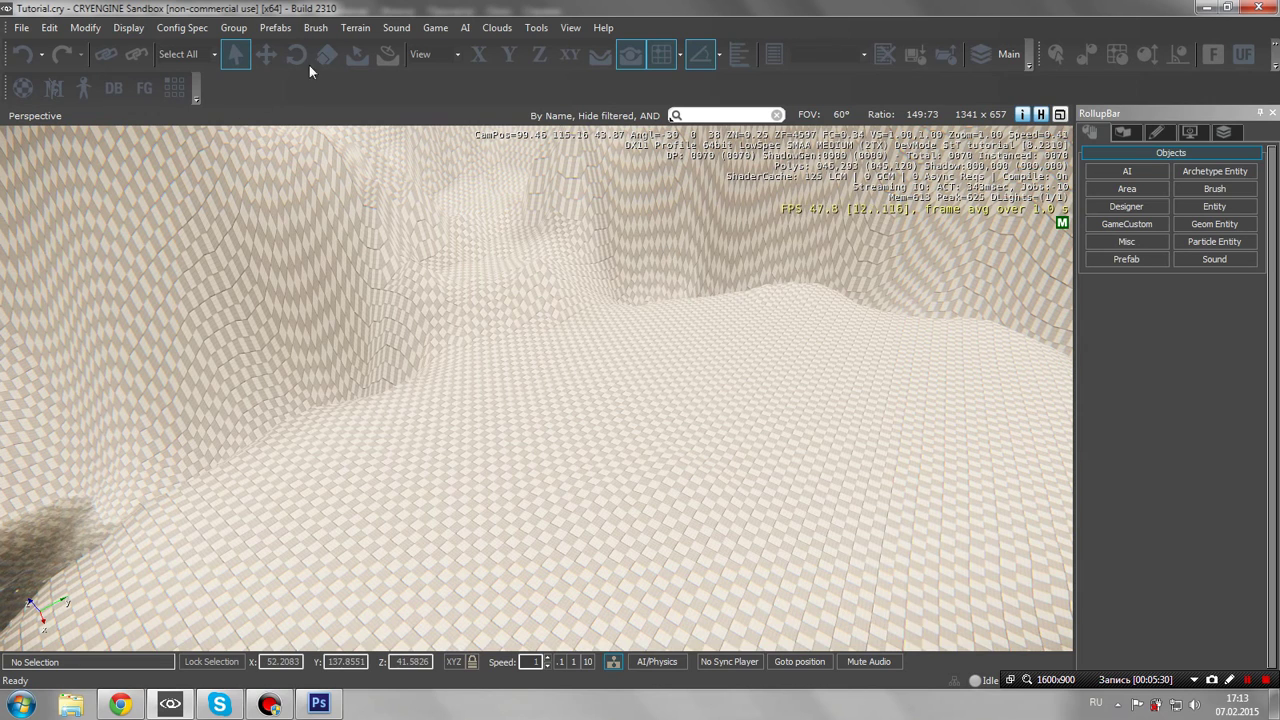
pyautogui.click(355, 27)
pyautogui.click(380, 46)
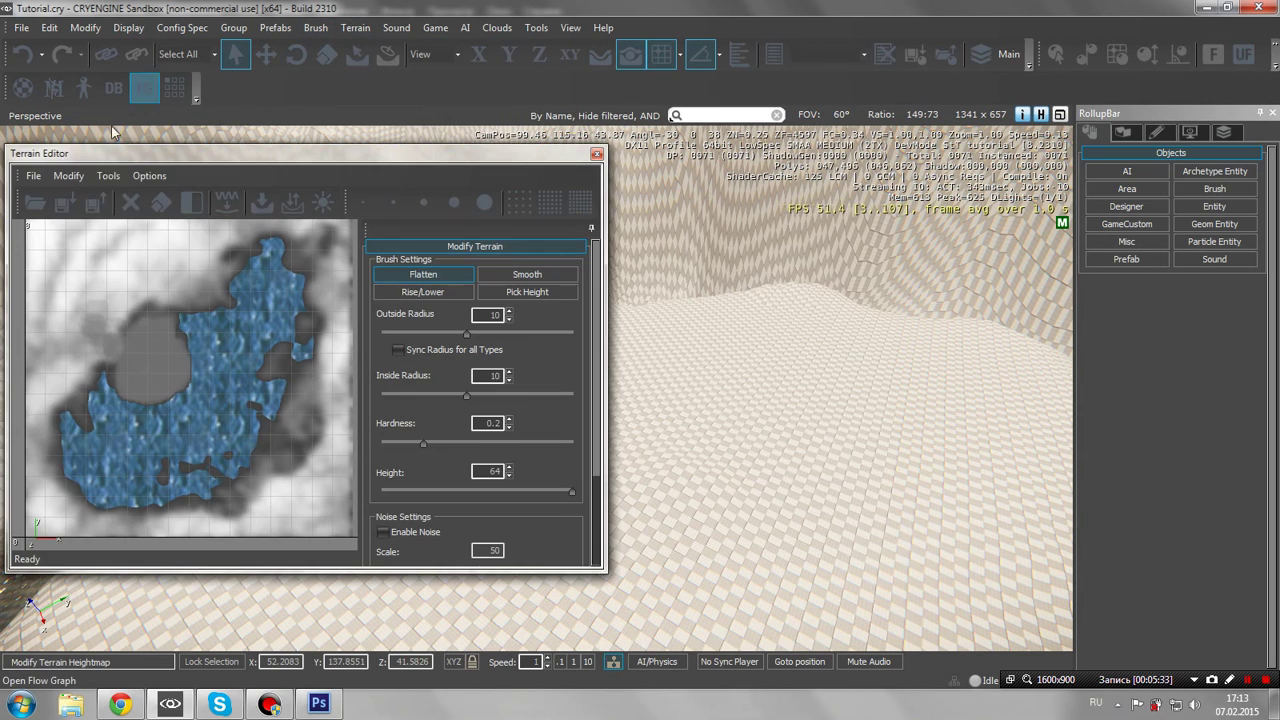
pyautogui.click(67, 177)
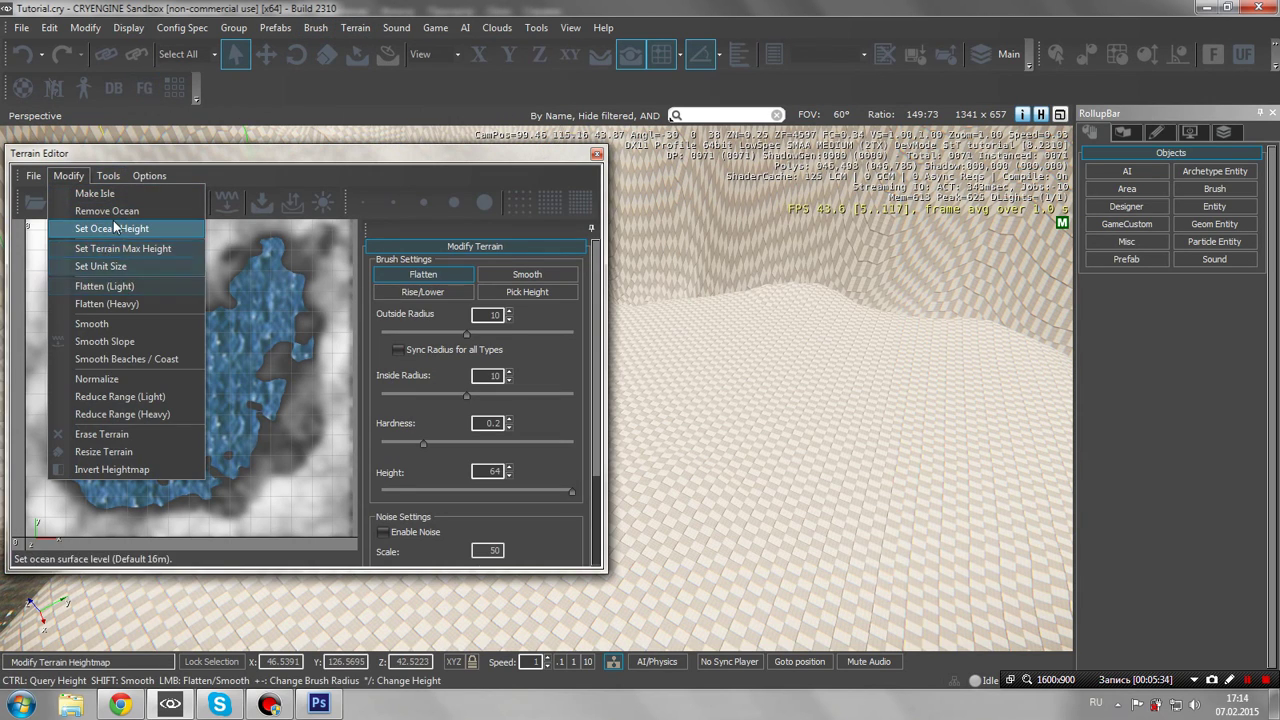
pyautogui.click(125, 324)
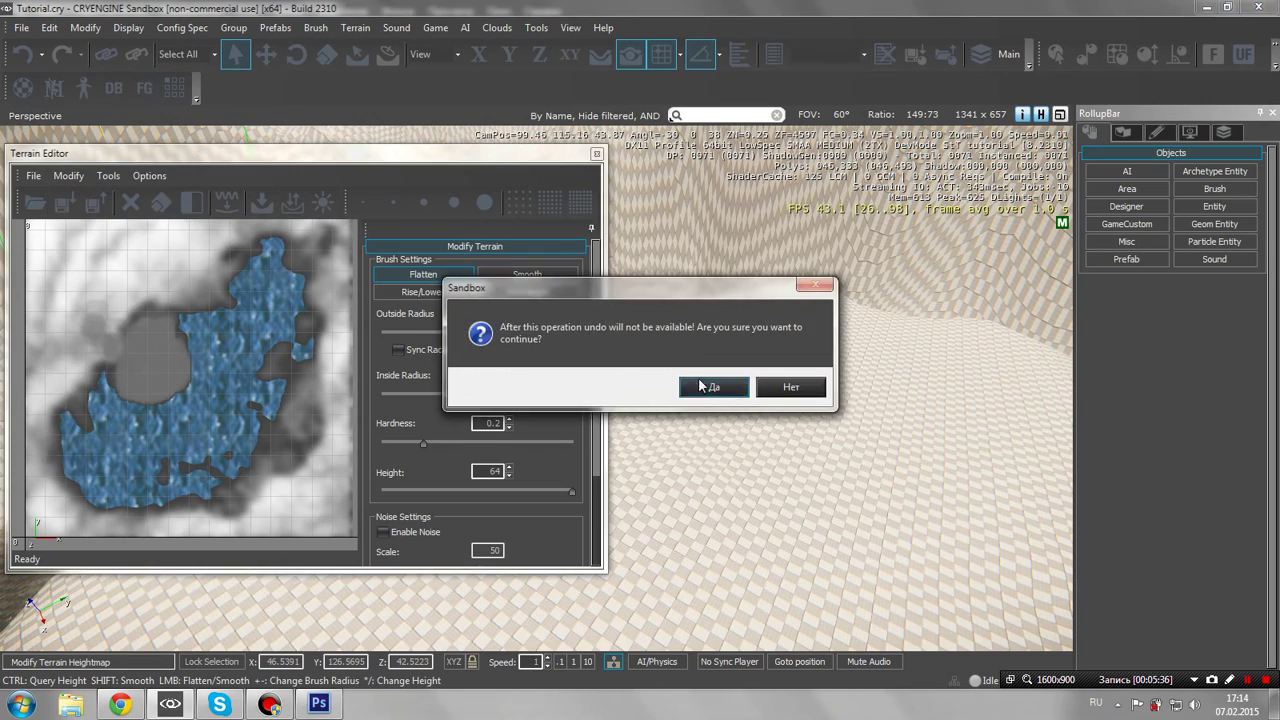
pyautogui.click(712, 387)
pyautogui.click(596, 153)
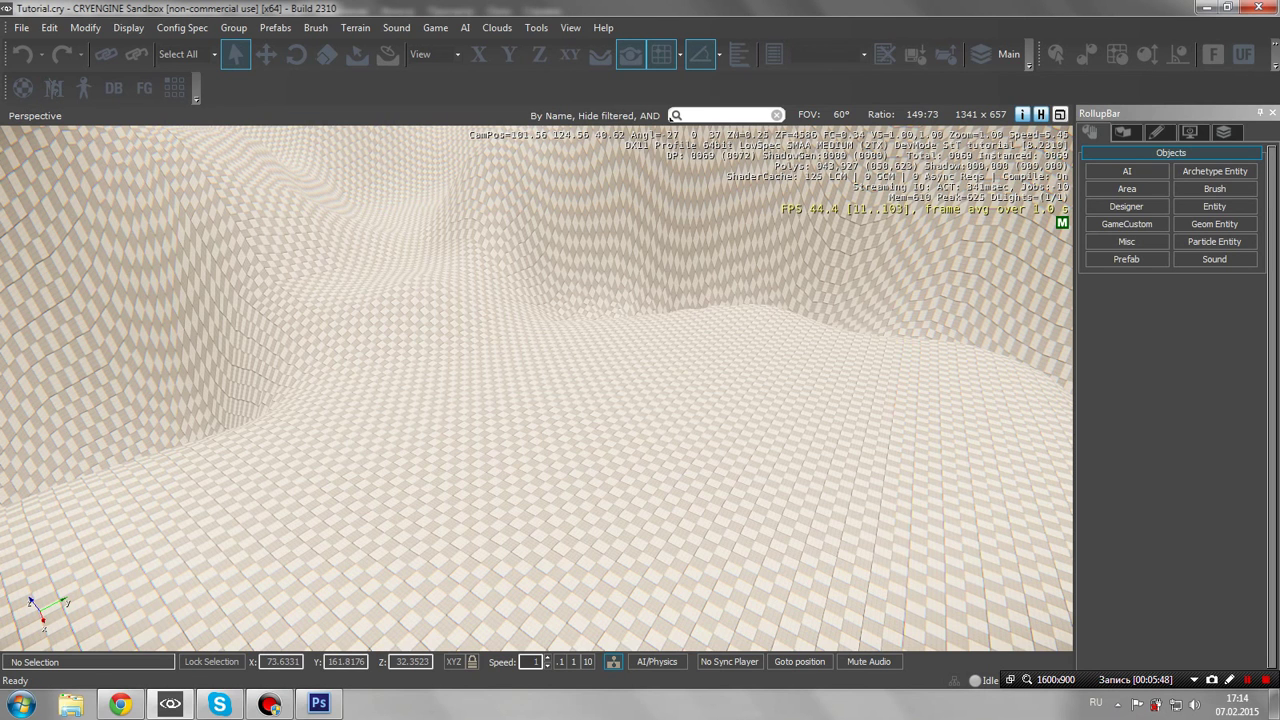
# Play-test the terrain in game mode, exploring the hills and firing at the ground, and return to editing
pyautogui.hotkey('ctrl', 'g')
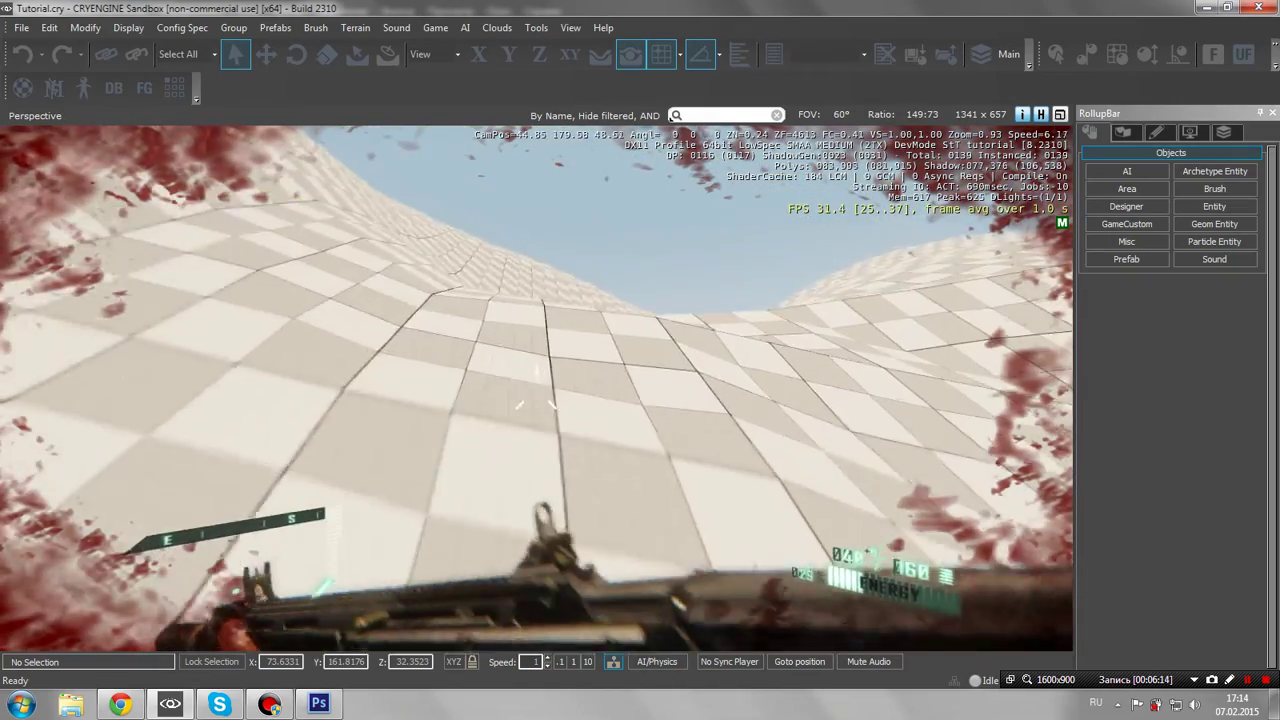
pyautogui.press('space')
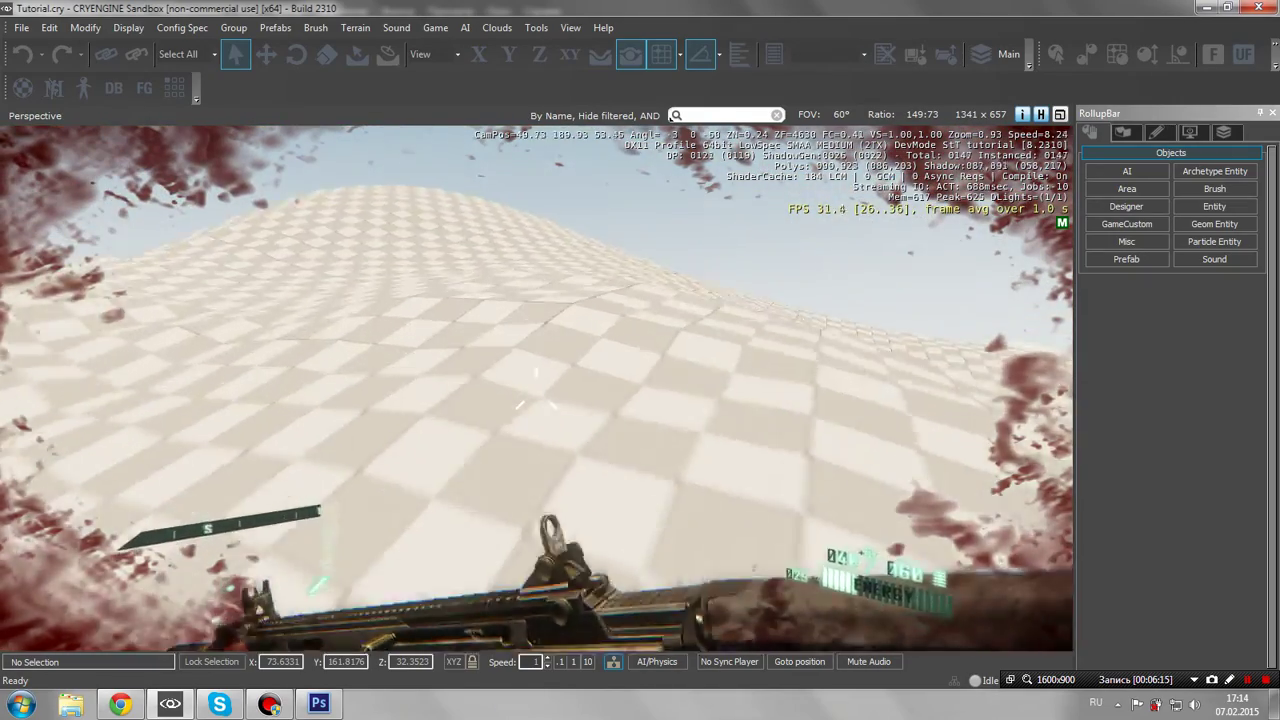
pyautogui.press('w')
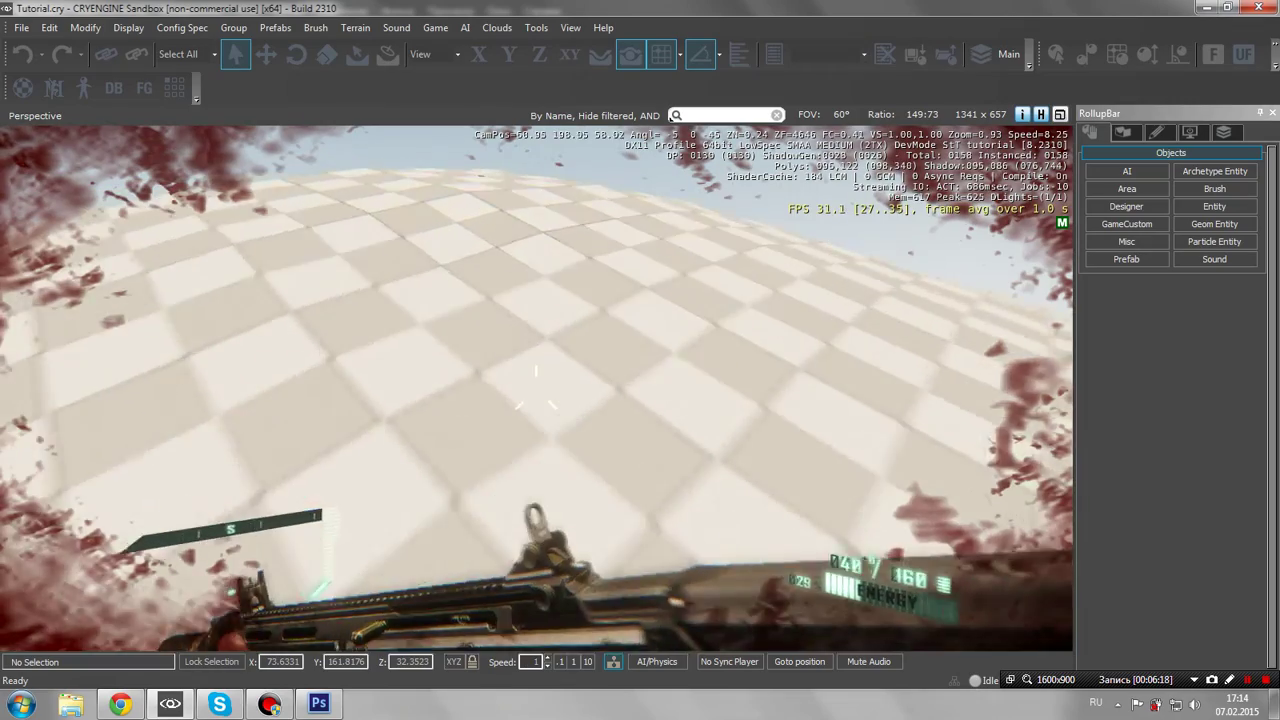
pyautogui.press('space')
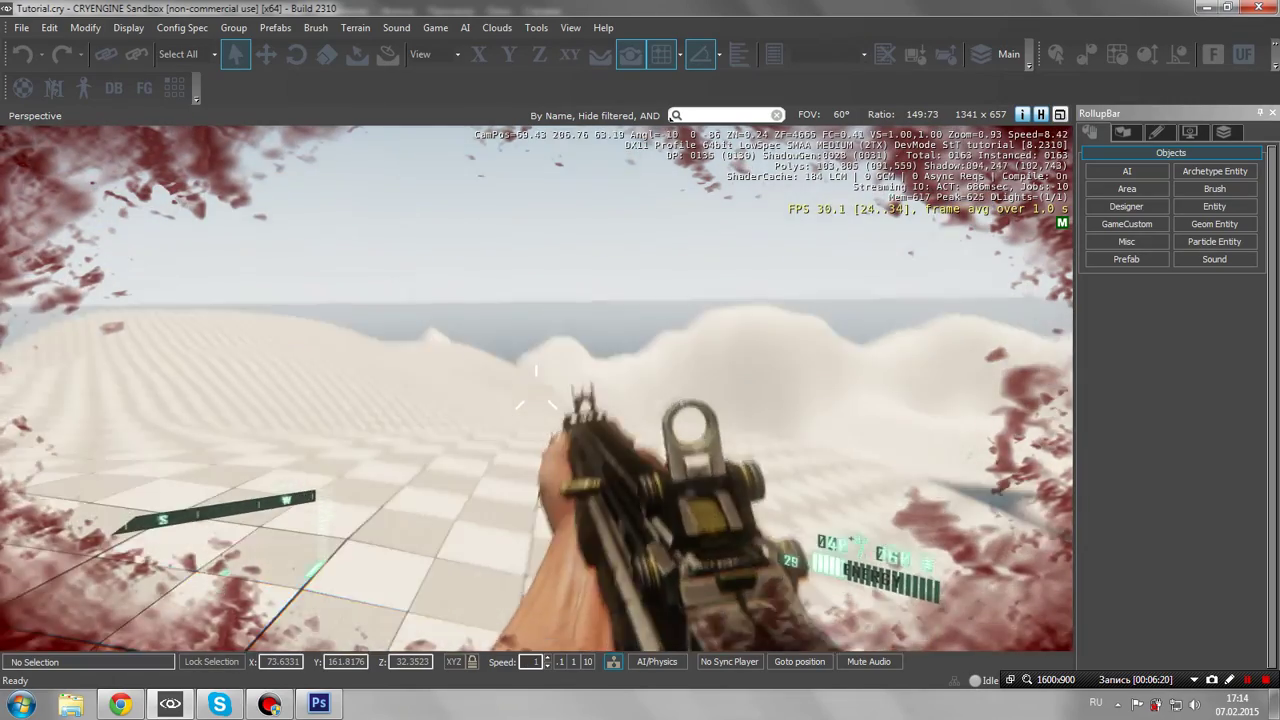
pyautogui.press('w')
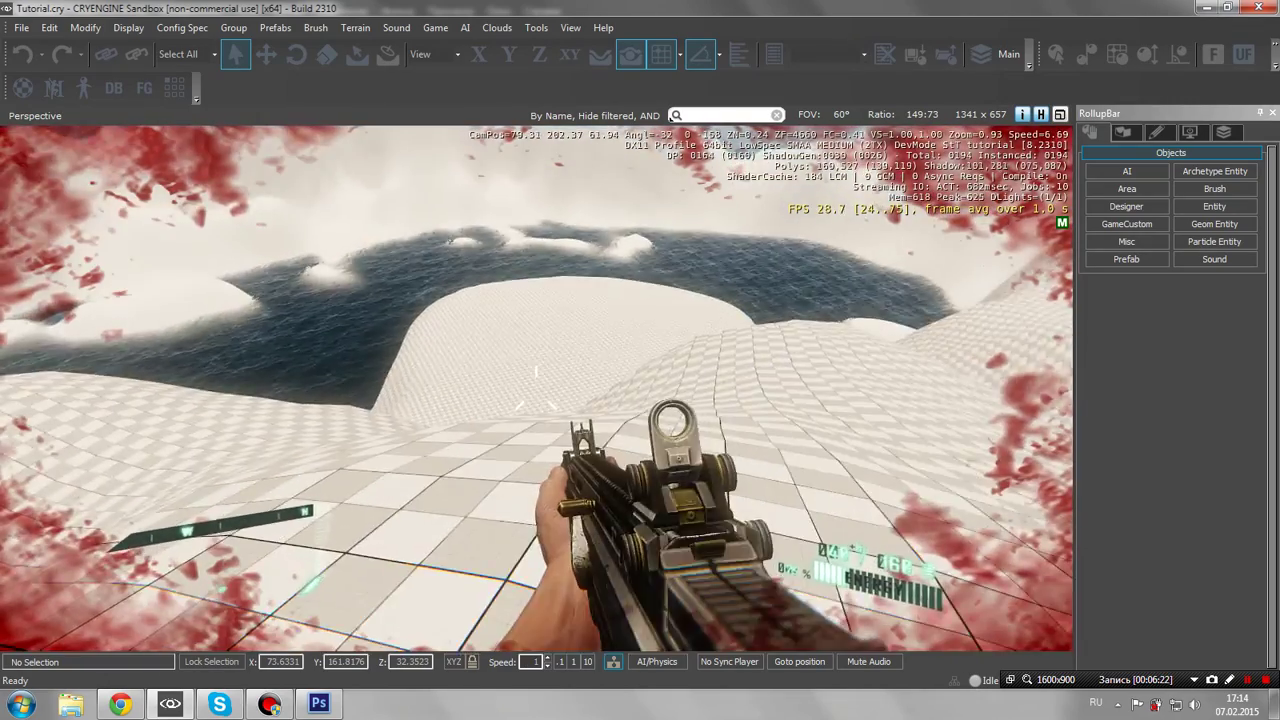
pyautogui.rightClick(537, 388)
pyautogui.click(537, 388)
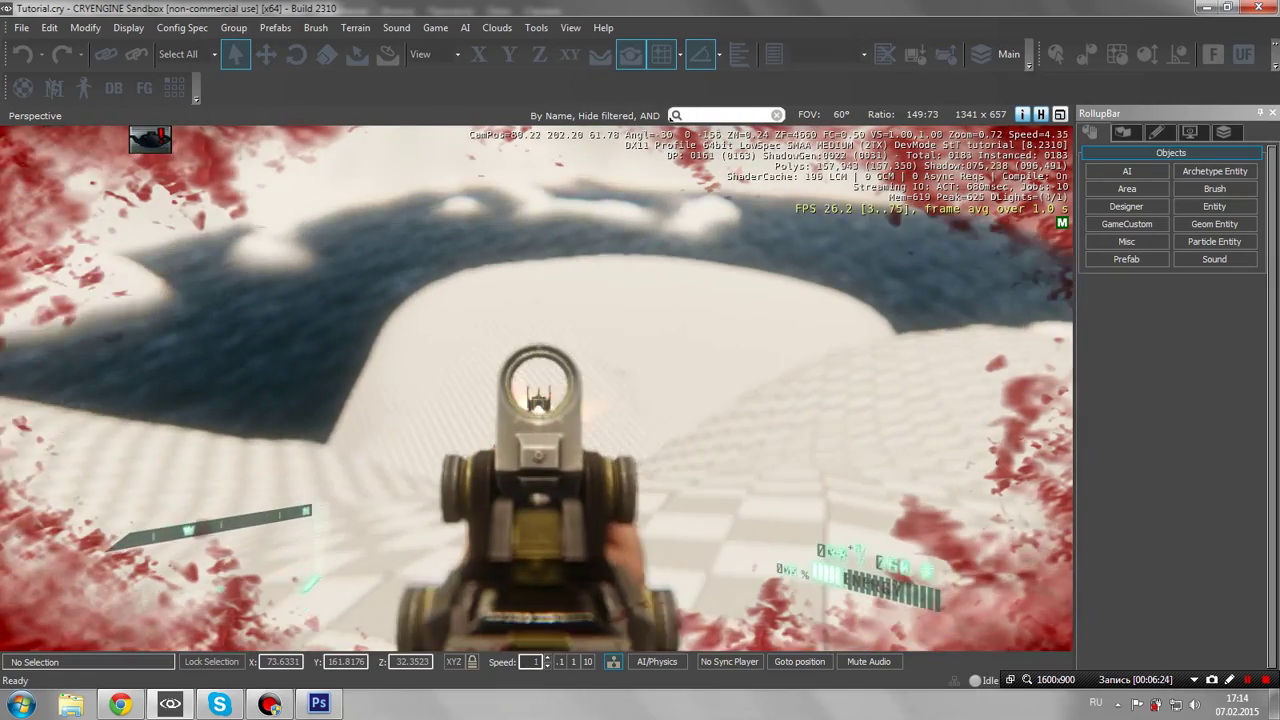
pyautogui.click(538, 390)
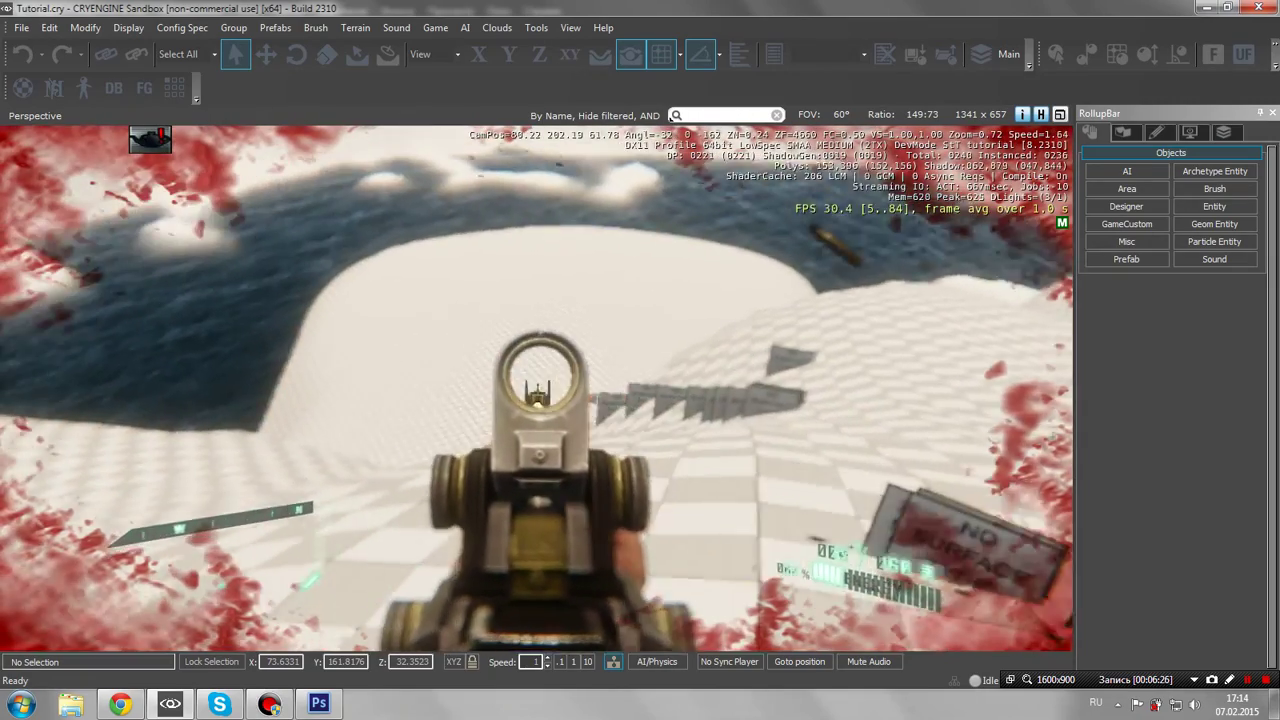
pyautogui.click(537, 388)
pyautogui.rightClick(537, 388)
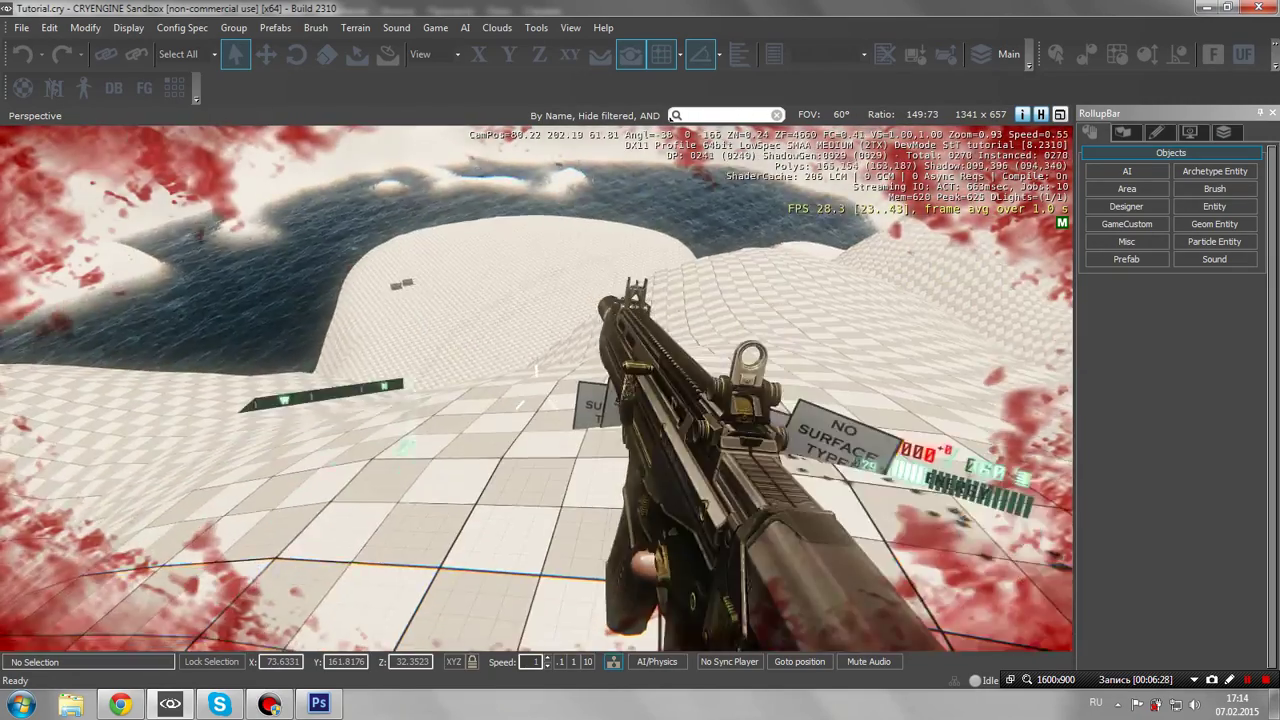
pyautogui.press('r')
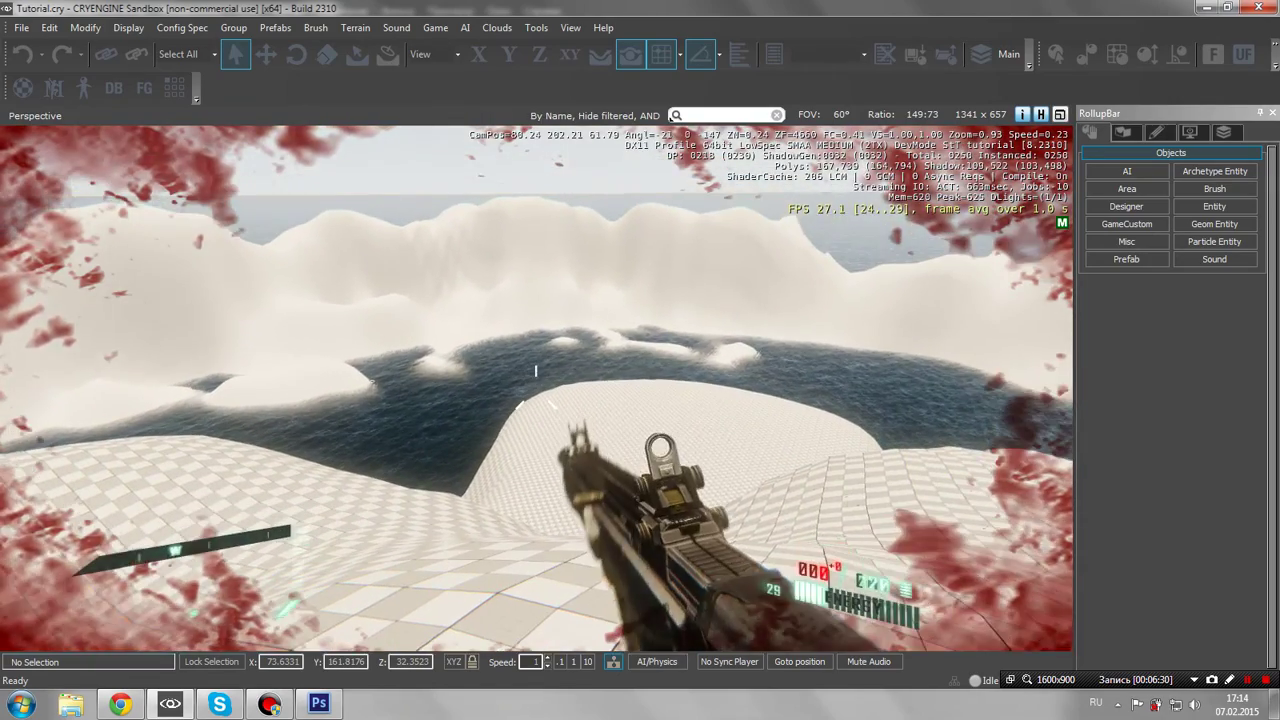
pyautogui.press('Escape')
pyautogui.press('w')
pyautogui.moveTo(607, 270); pyautogui.dragTo(435, 337, button='right')
pyautogui.press('s')
pyautogui.press('w')
pyautogui.click(366, 28)
pyautogui.click(379, 42)
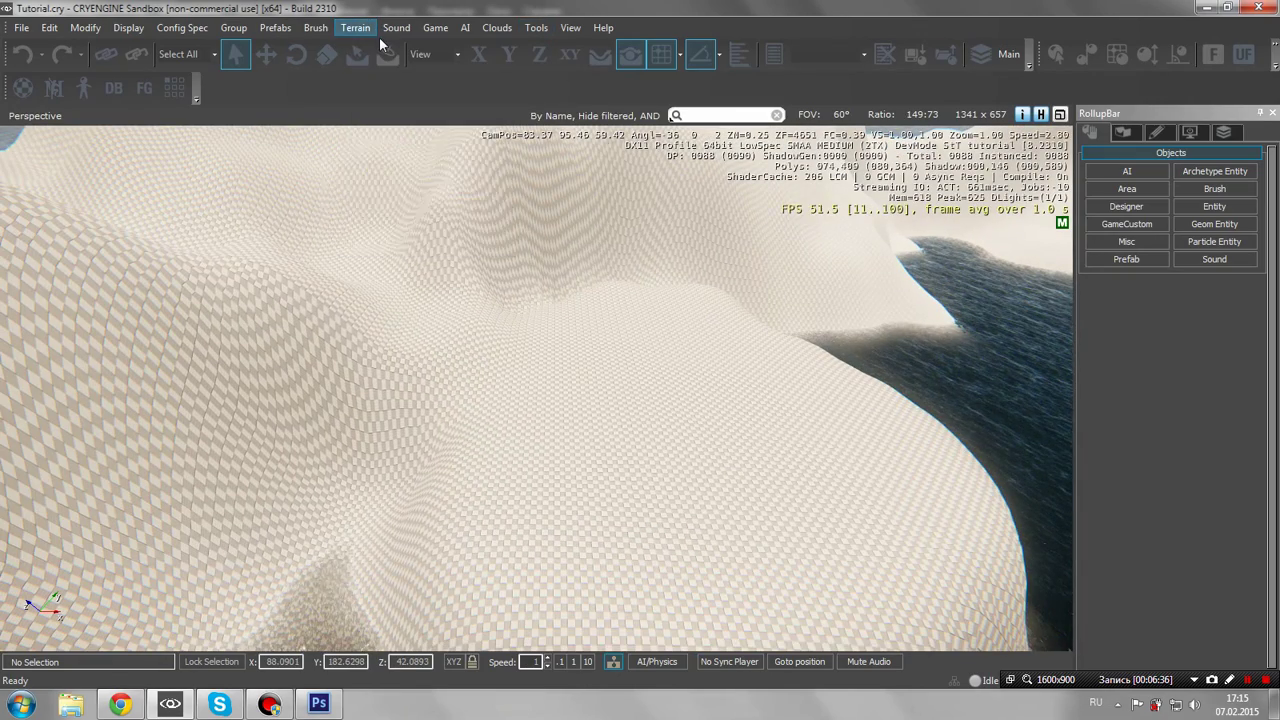
pyautogui.click(597, 152)
# Open Terrain Texture Layers and undock it as a floating window clear of the plateau
pyautogui.click(351, 32)
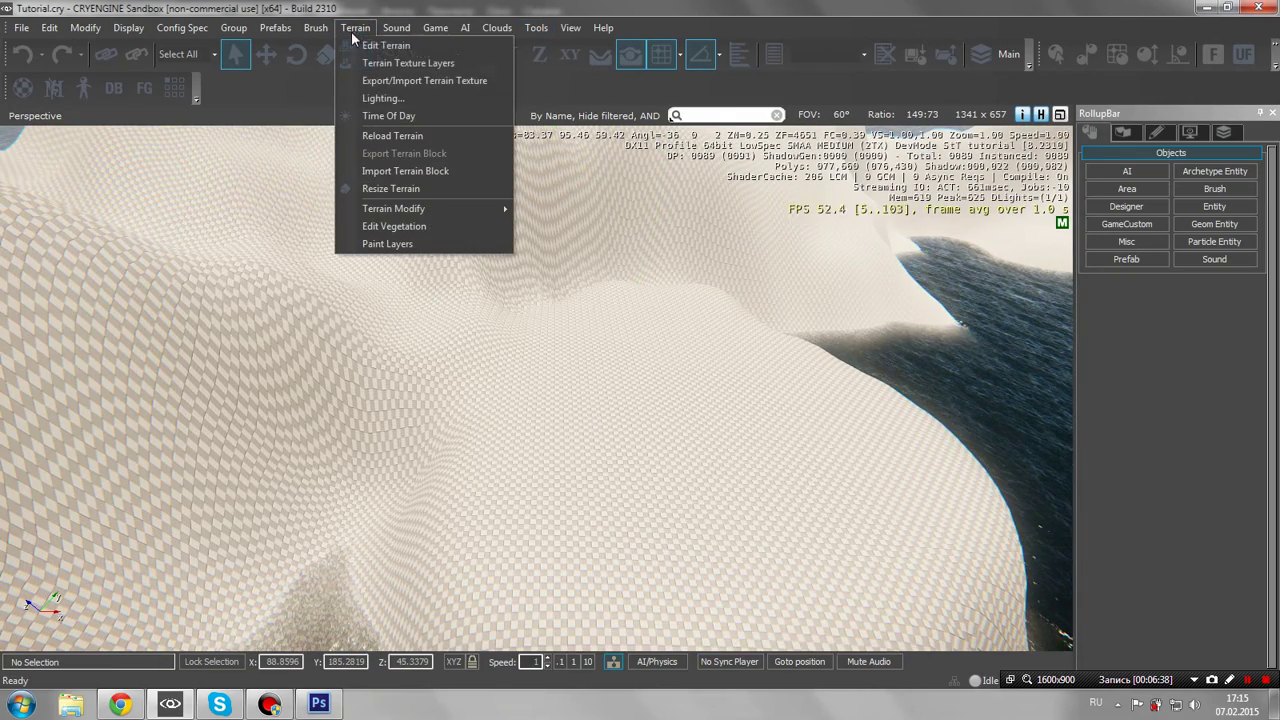
pyautogui.click(465, 62)
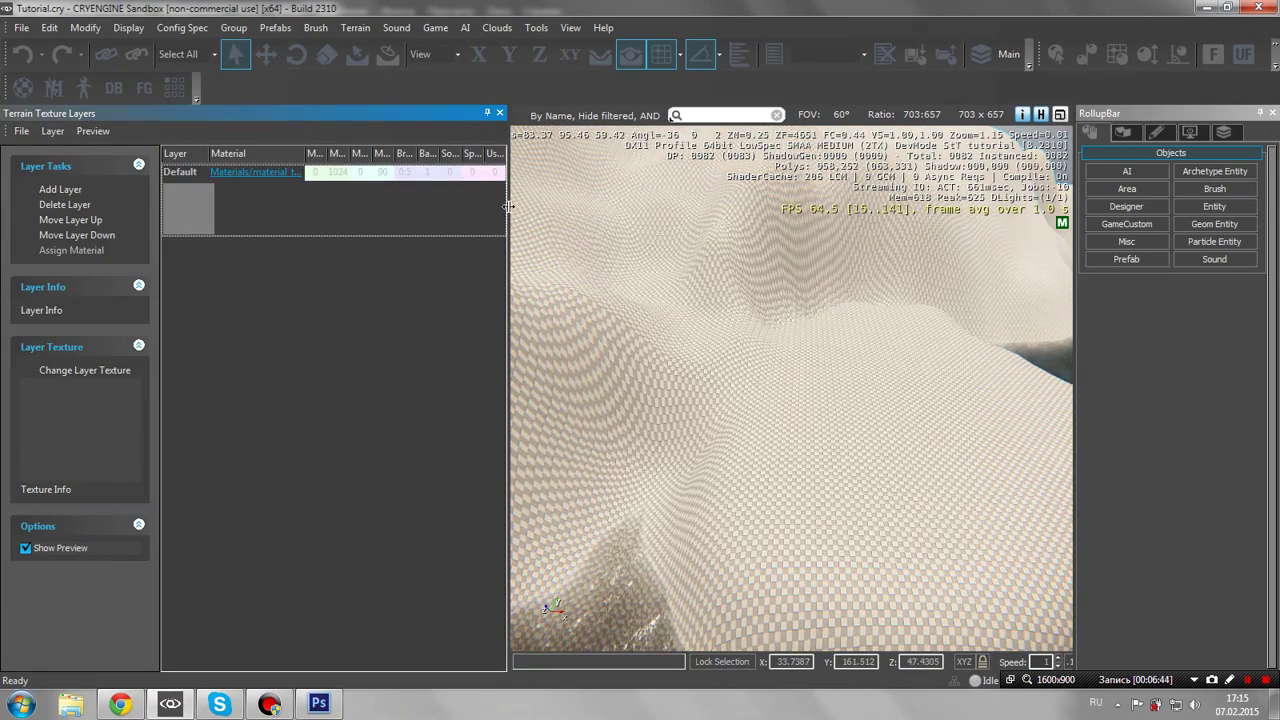
pyautogui.moveTo(195, 115); pyautogui.dragTo(244, 139)
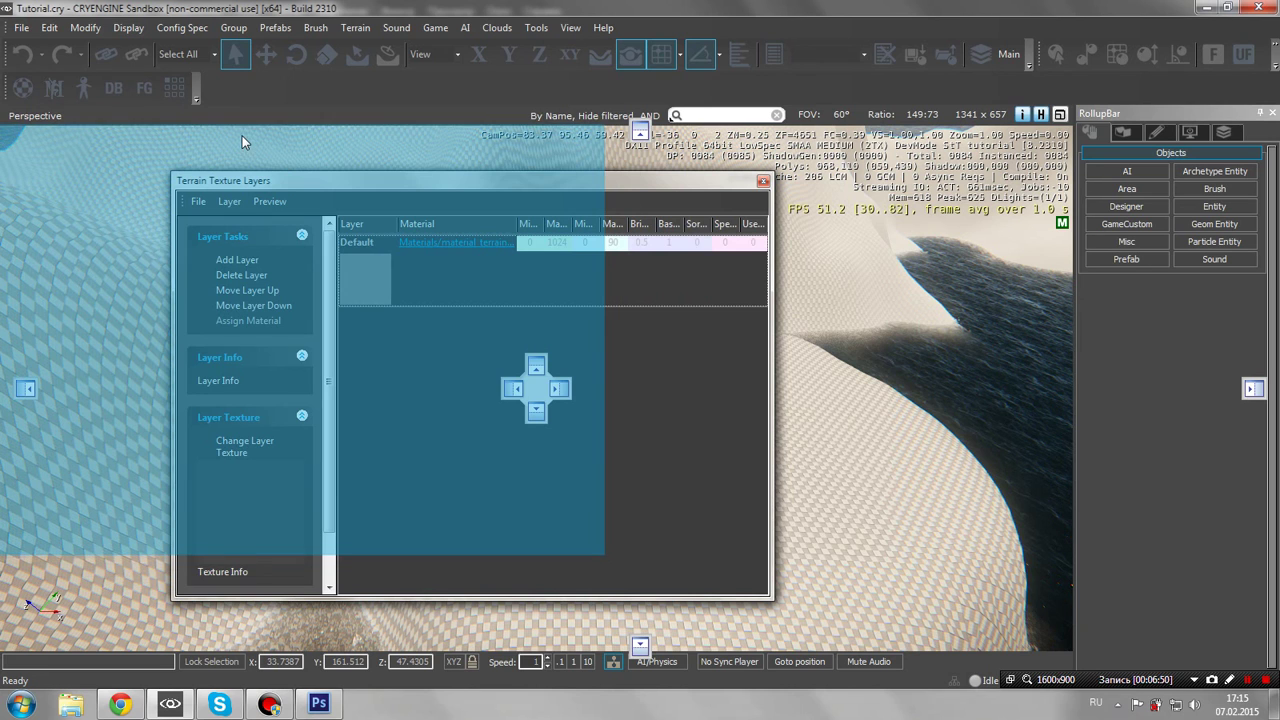
pyautogui.moveTo(241, 138); pyautogui.dragTo(241, 138)
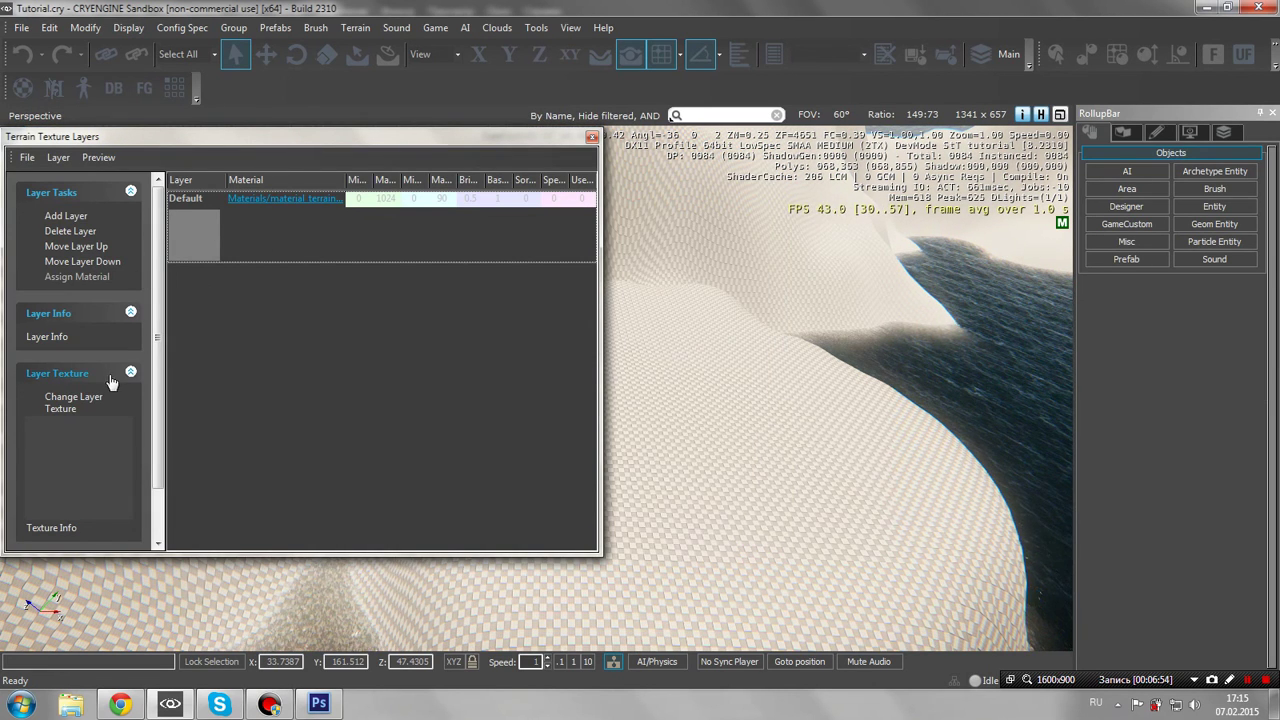
pyautogui.moveTo(826, 327); pyautogui.dragTo(717, 320, button='right')
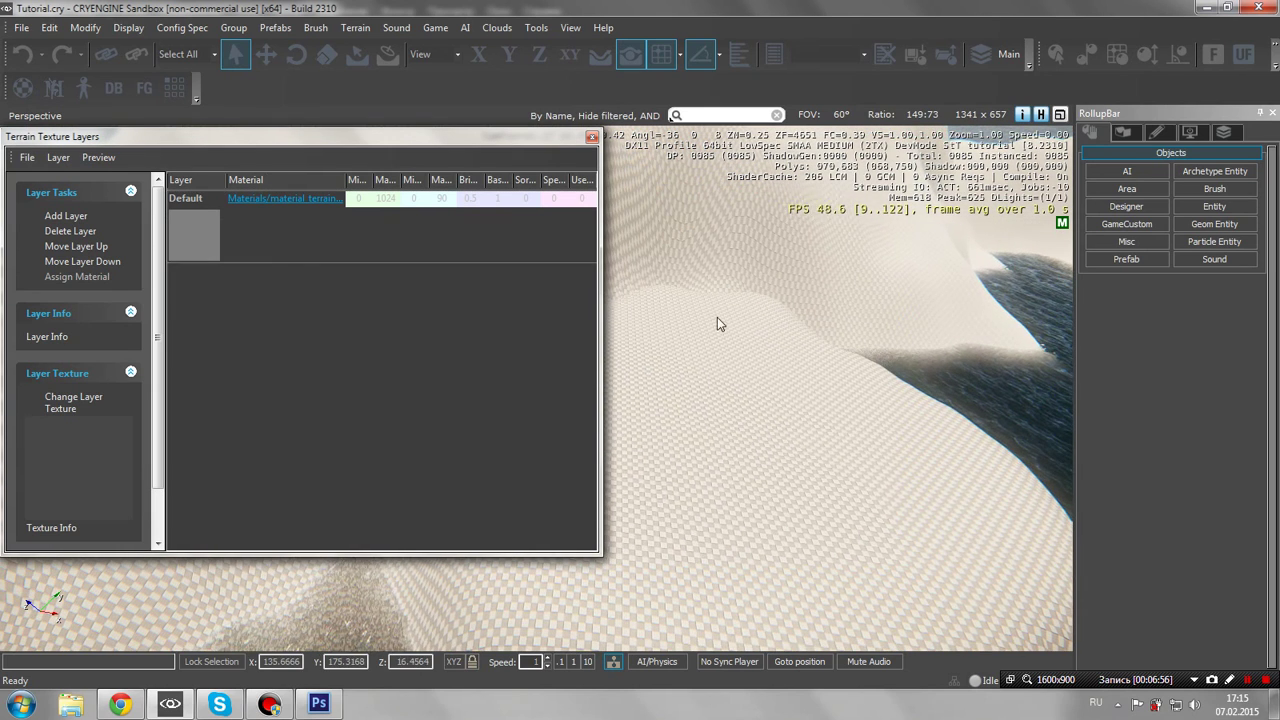
# Open the Default layer's material in the Material Editor and expand the terrain materials folder
pyautogui.click(199, 237)
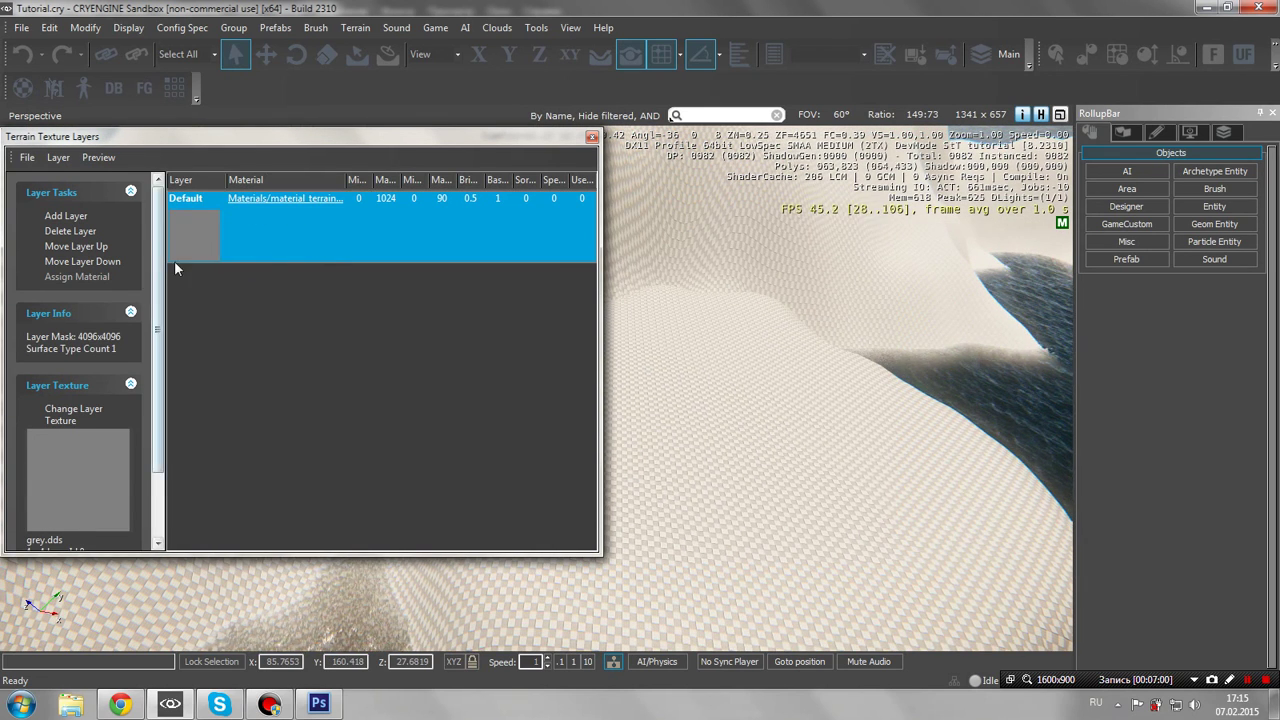
pyautogui.click(292, 204)
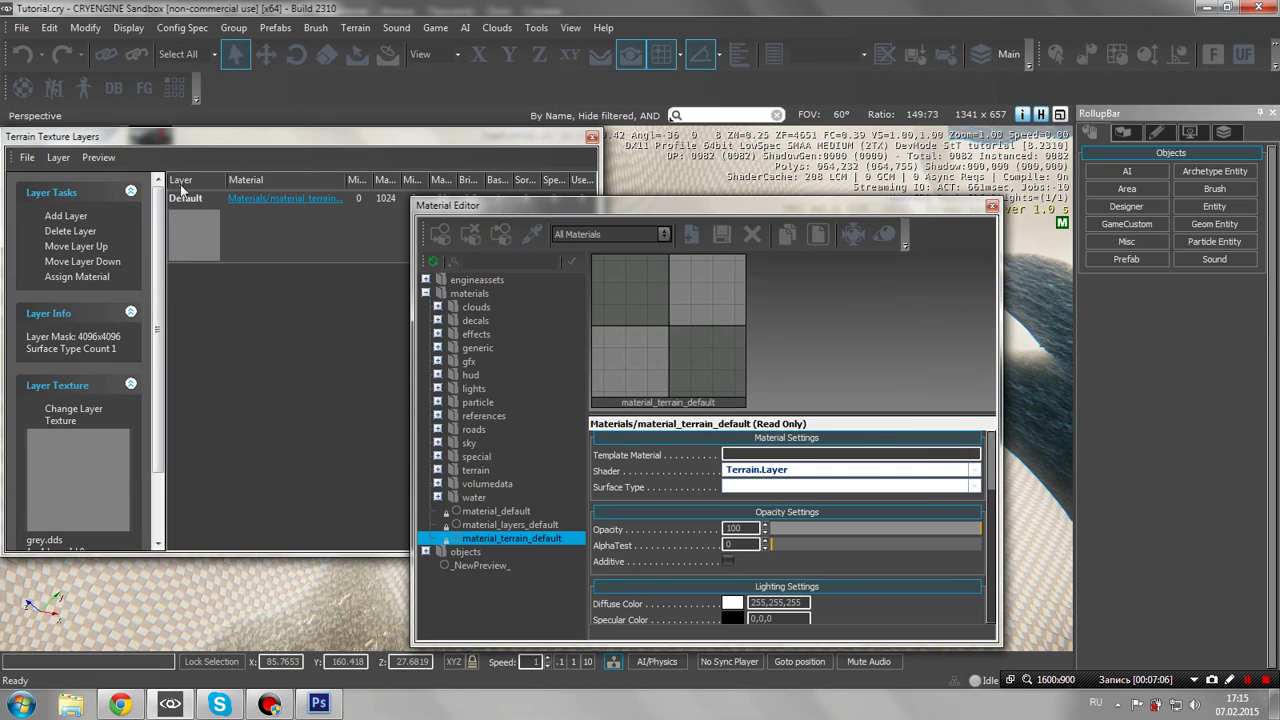
pyautogui.doubleClick(444, 471)
pyautogui.scroll(-3, 465, 440)
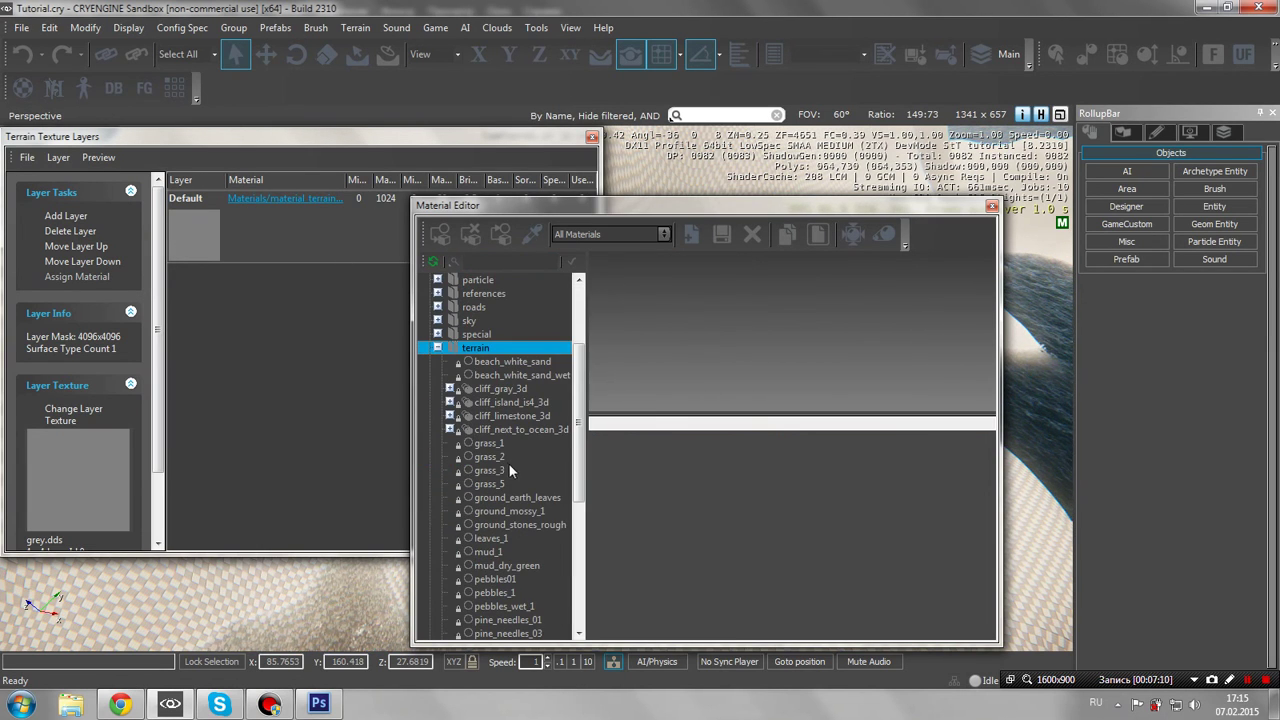
# Assign the grass_1 terrain material to the Default layer, close the Material Editor, and check the ground up close
pyautogui.scroll(-3, 505, 471)
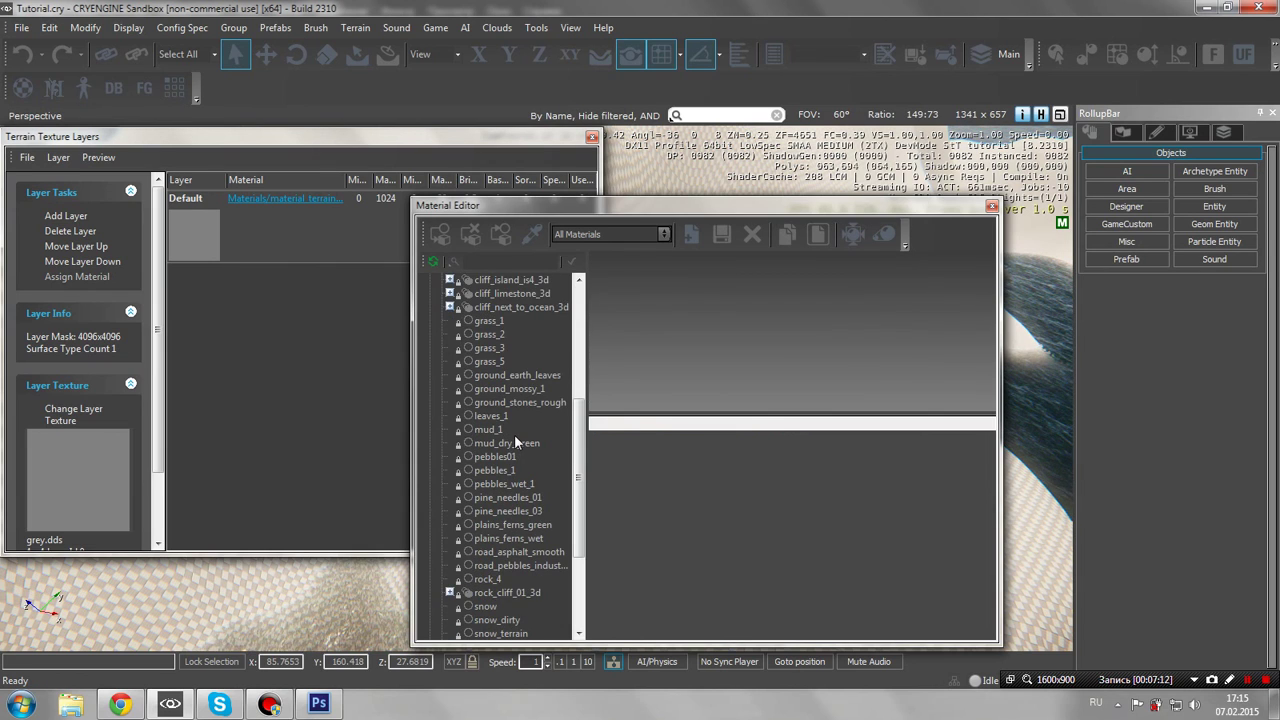
pyautogui.scroll(3, 515, 440)
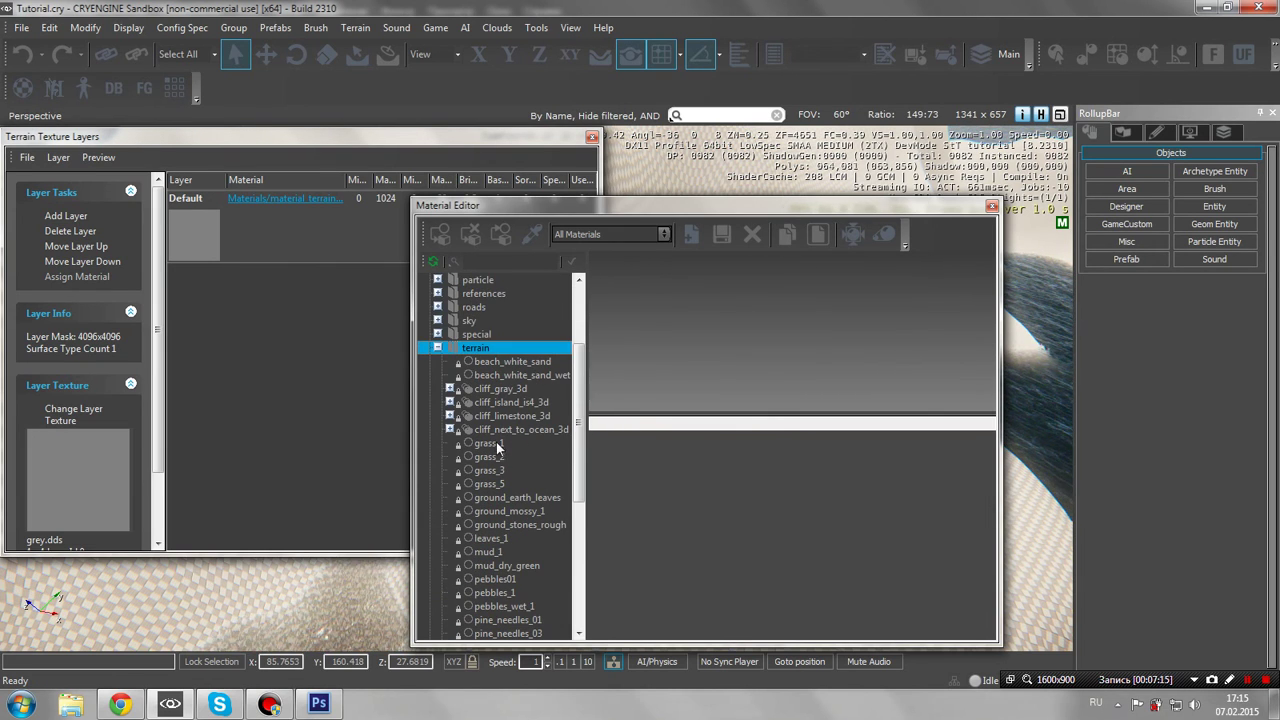
pyautogui.click(496, 444)
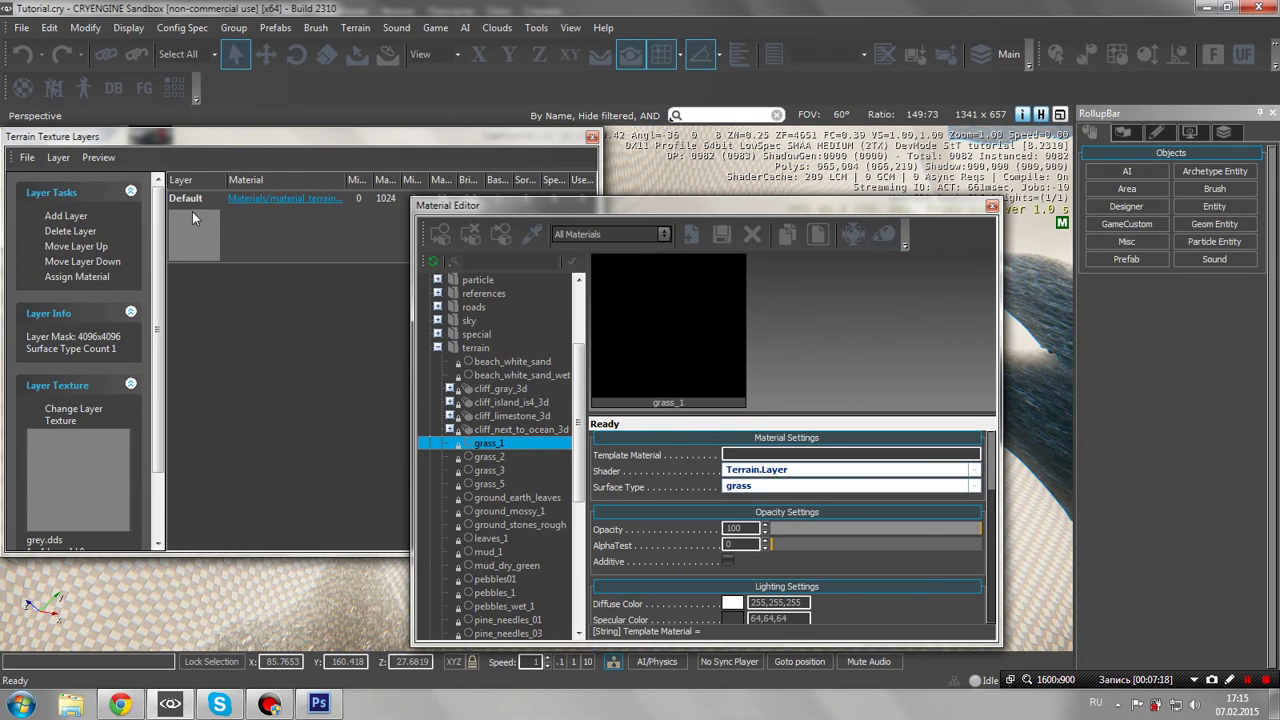
pyautogui.click(72, 277)
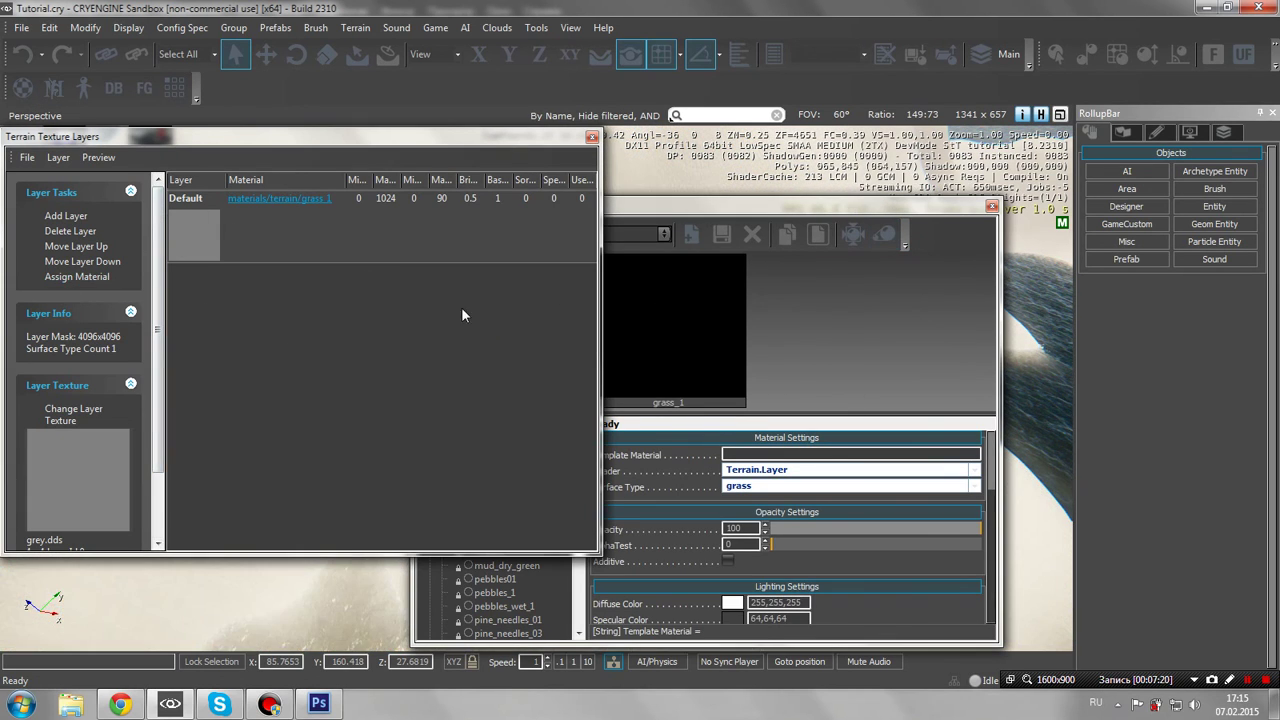
pyautogui.click(993, 213)
pyautogui.click(992, 208)
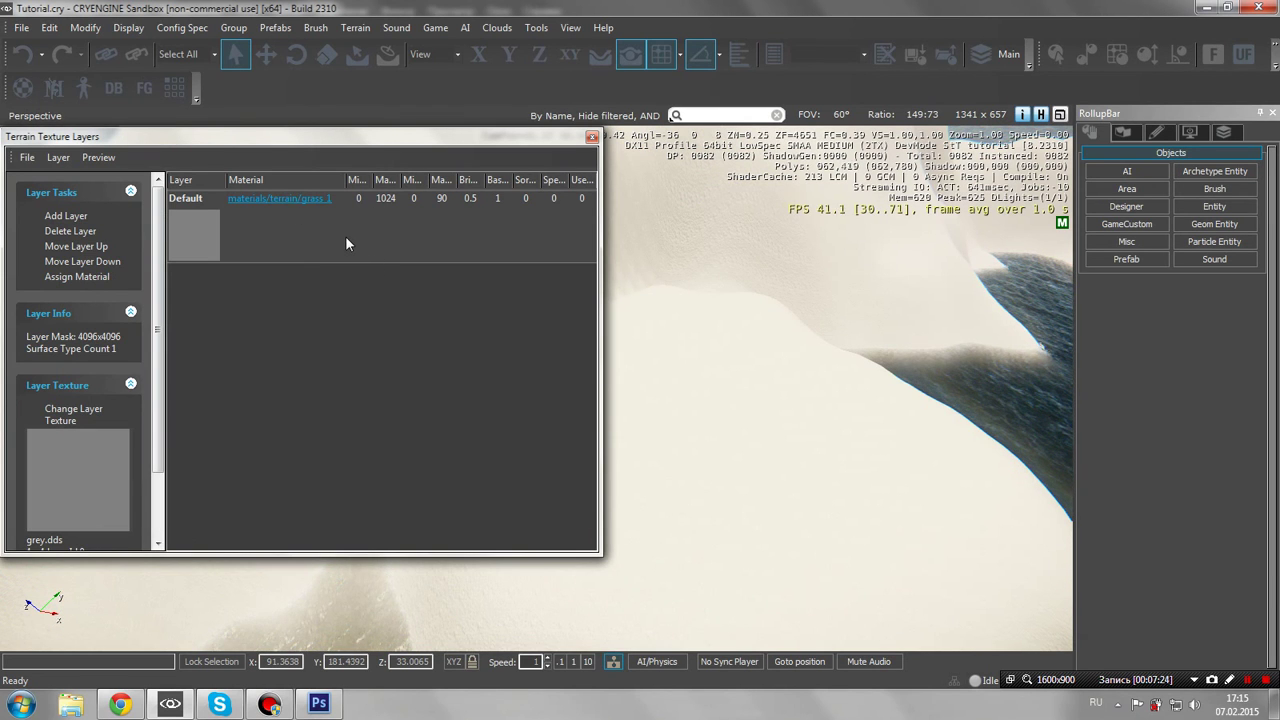
pyautogui.press('w')
pyautogui.moveTo(984, 350)
pyautogui.mouseDown(button='right')
pyautogui.moveTo(930, 330)
pyautogui.moveTo(780, 326)
pyautogui.moveTo(968, 347)
pyautogui.mouseUp(button='right')
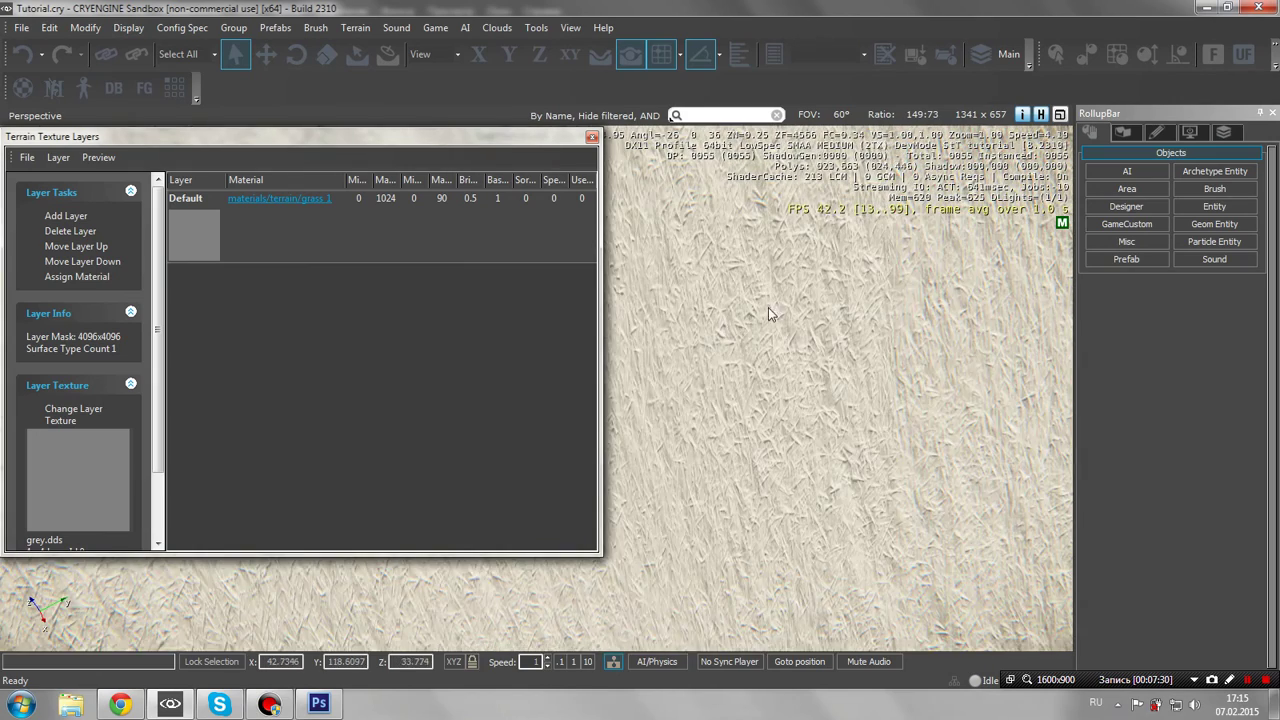
pyautogui.moveTo(768, 307); pyautogui.dragTo(764, 321, button='right')
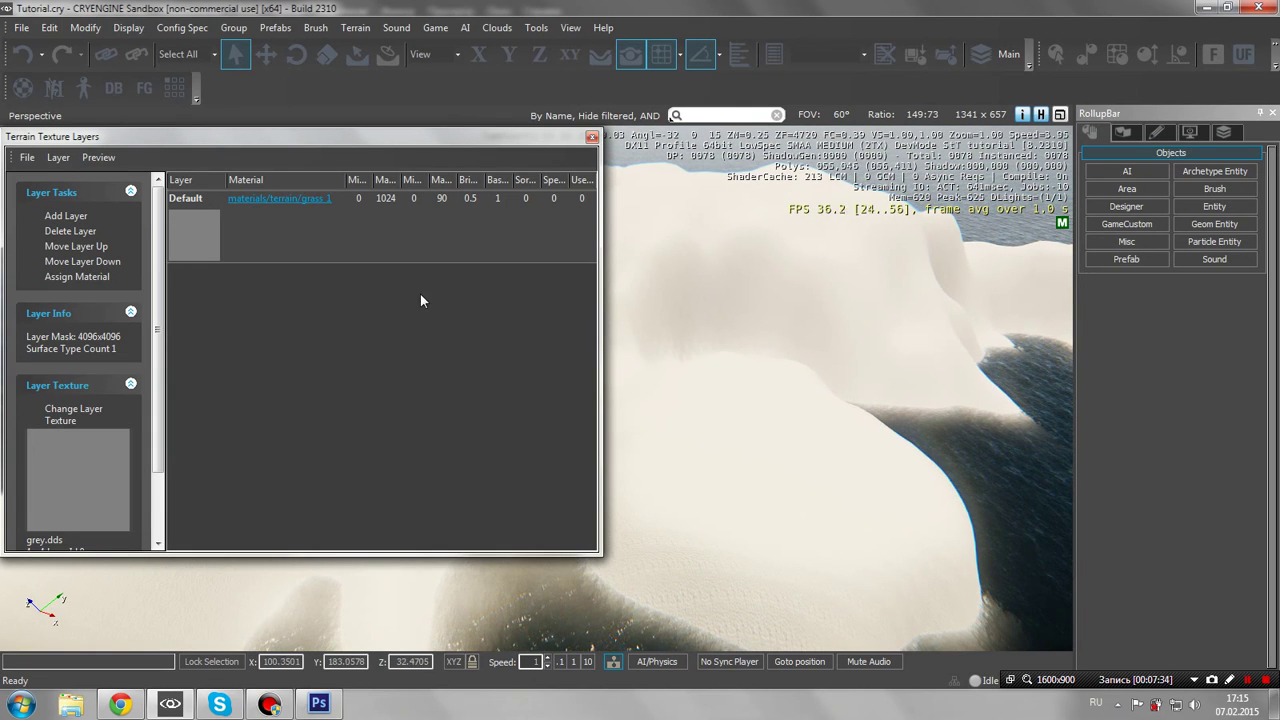
# Add a new terrain texture layer below the Default layer and select it
pyautogui.click(268, 297)
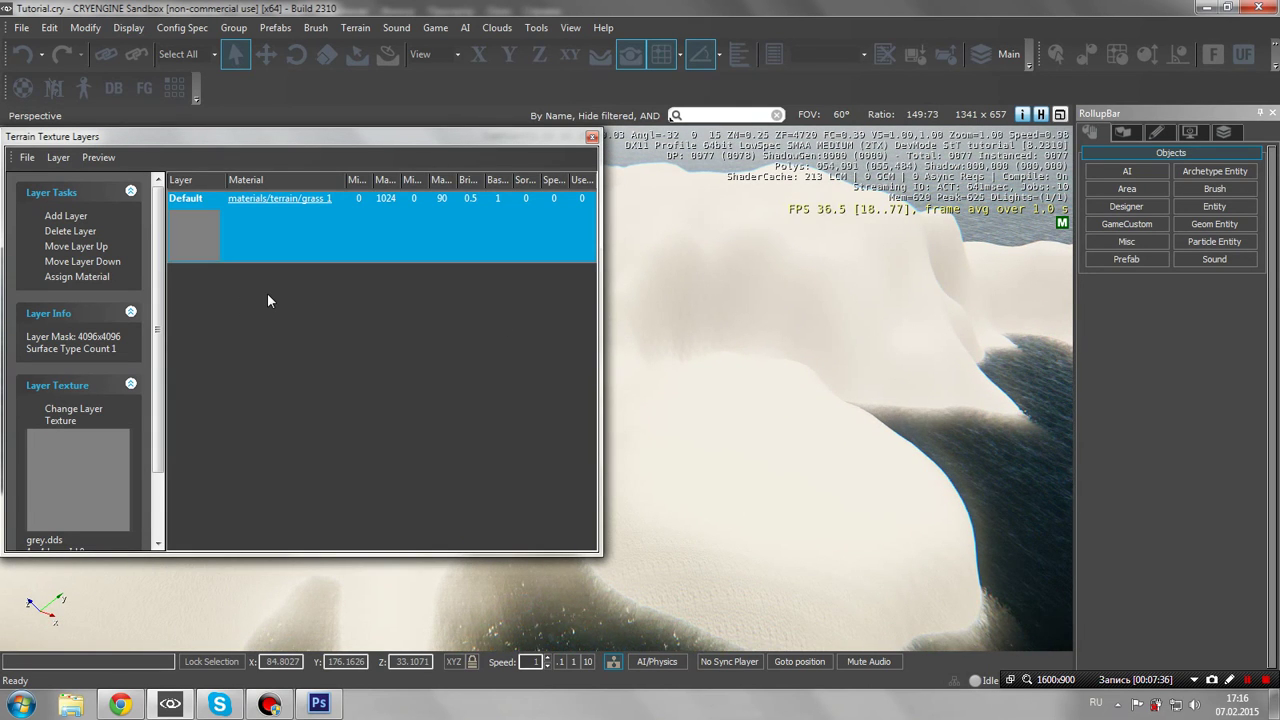
pyautogui.click(80, 216)
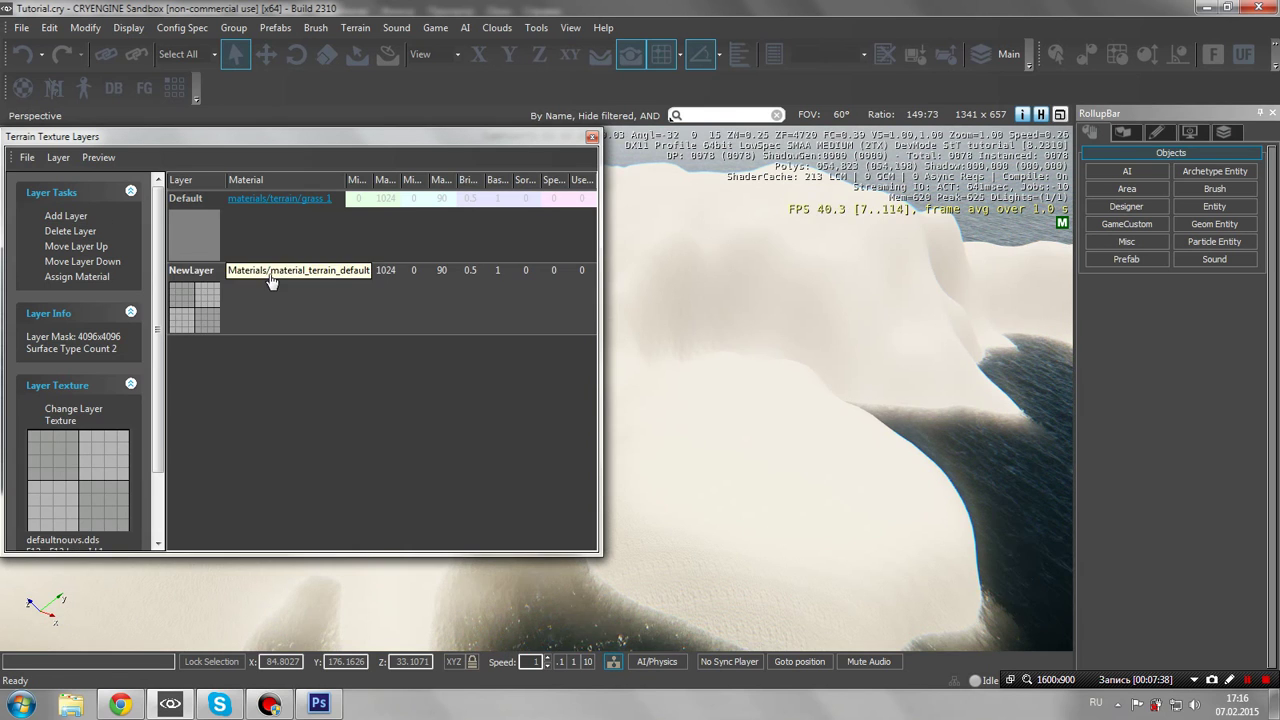
pyautogui.click(206, 304)
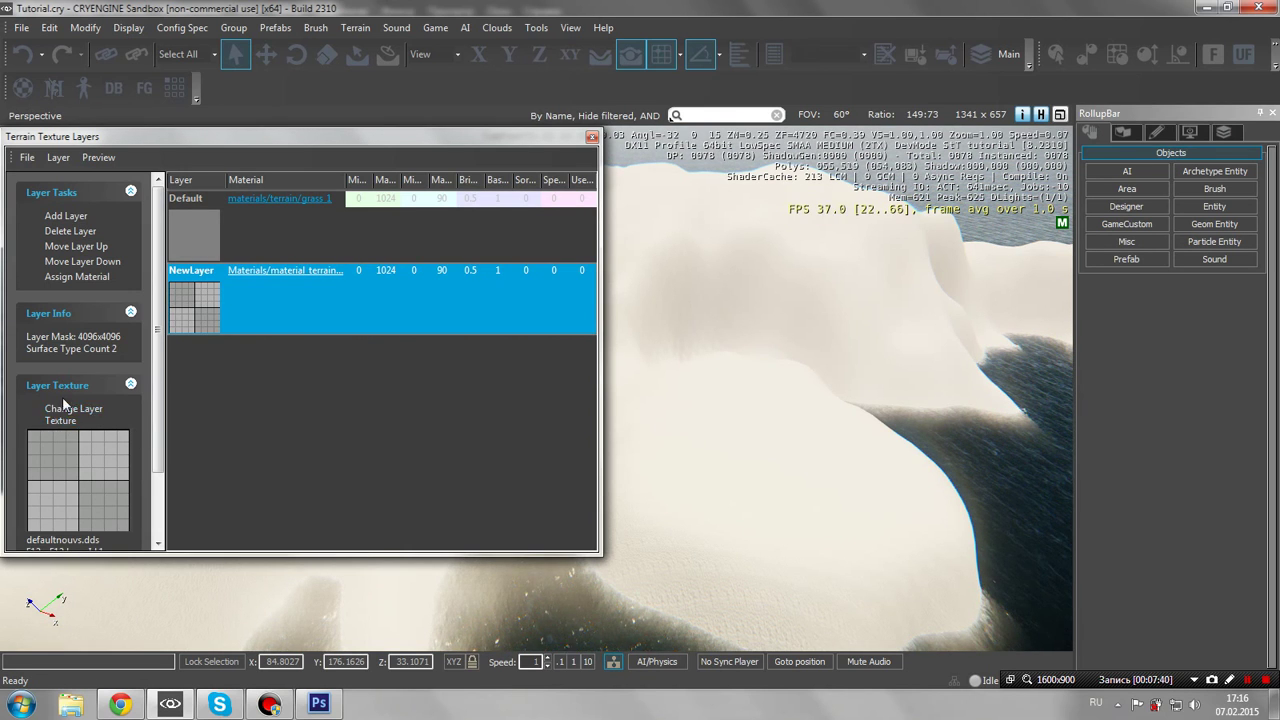
# Preview the default texture files and set the new layer's texture to grey.dds
pyautogui.click(77, 434)
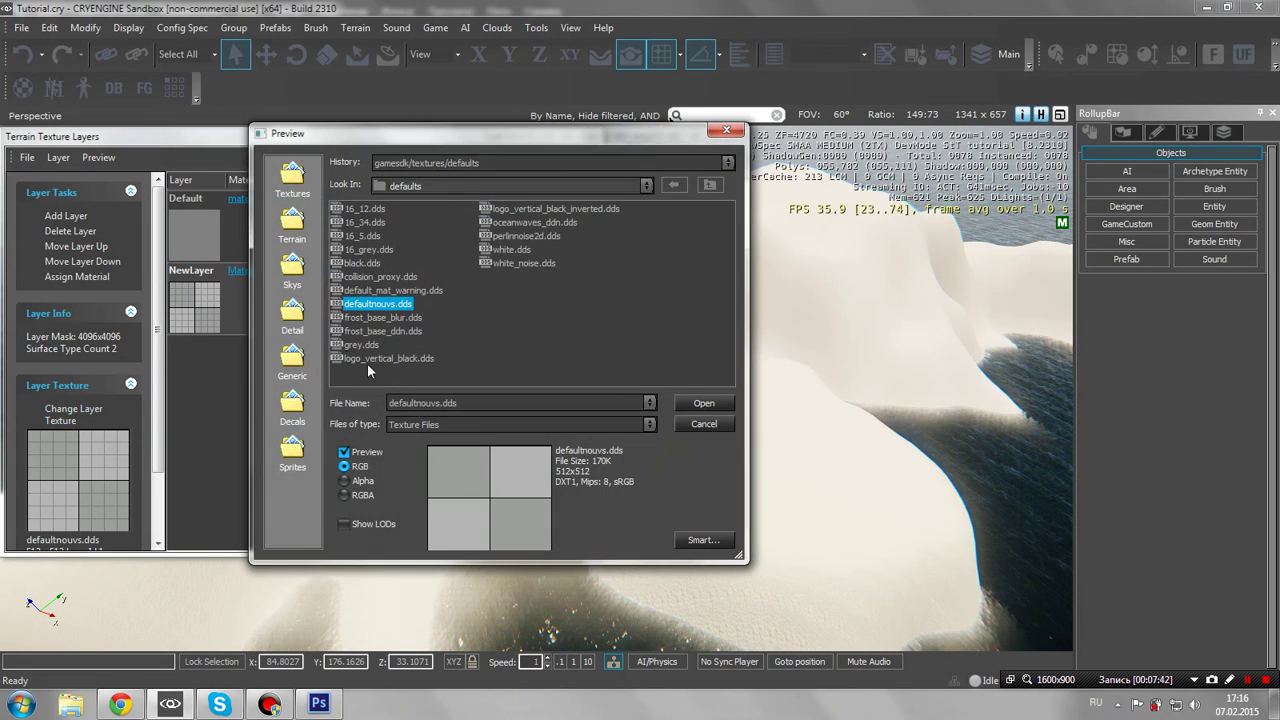
pyautogui.click(373, 344)
pyautogui.click(535, 264)
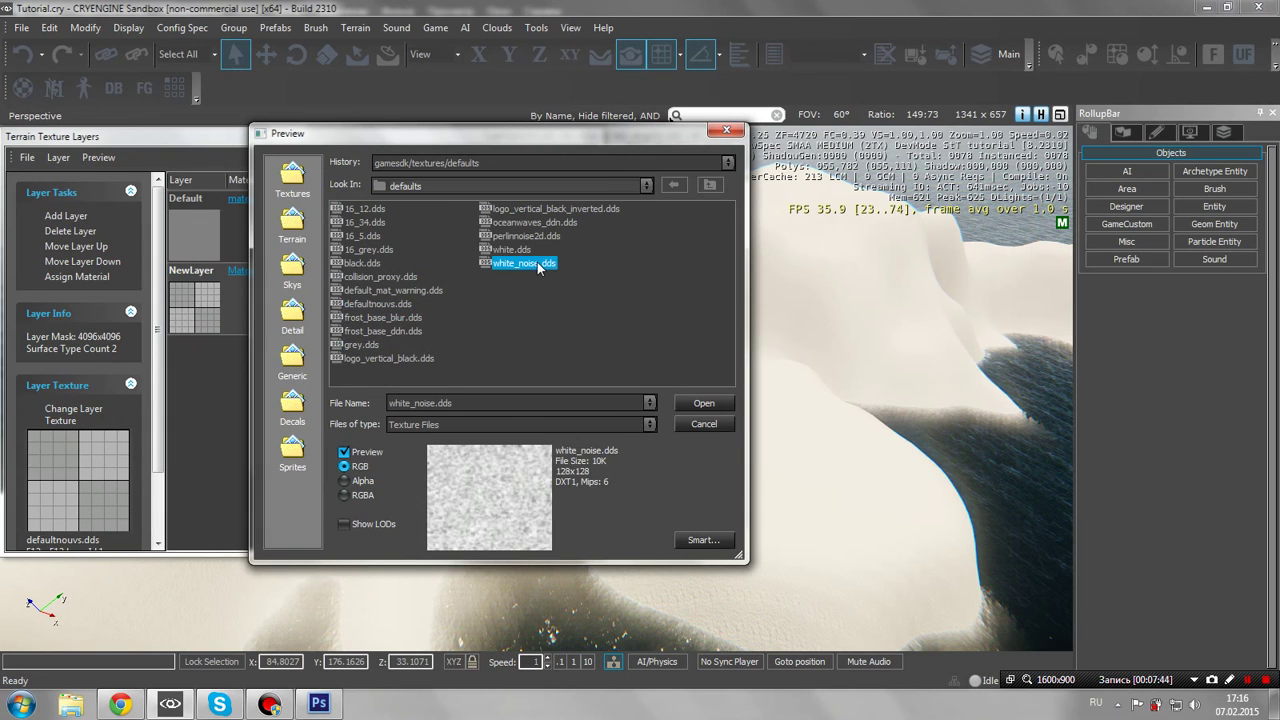
pyautogui.click(522, 252)
pyautogui.click(525, 236)
pyautogui.click(535, 222)
pyautogui.click(542, 209)
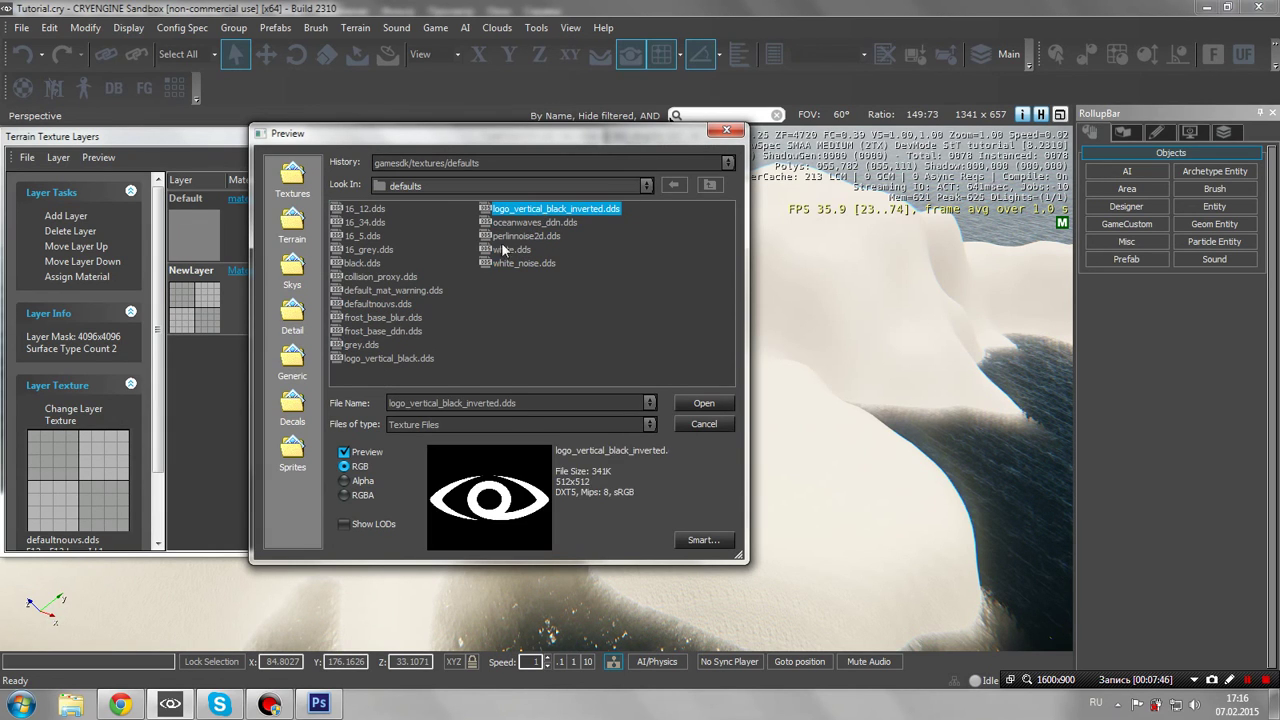
pyautogui.click(399, 278)
pyautogui.click(382, 304)
pyautogui.click(383, 317)
pyautogui.click(368, 345)
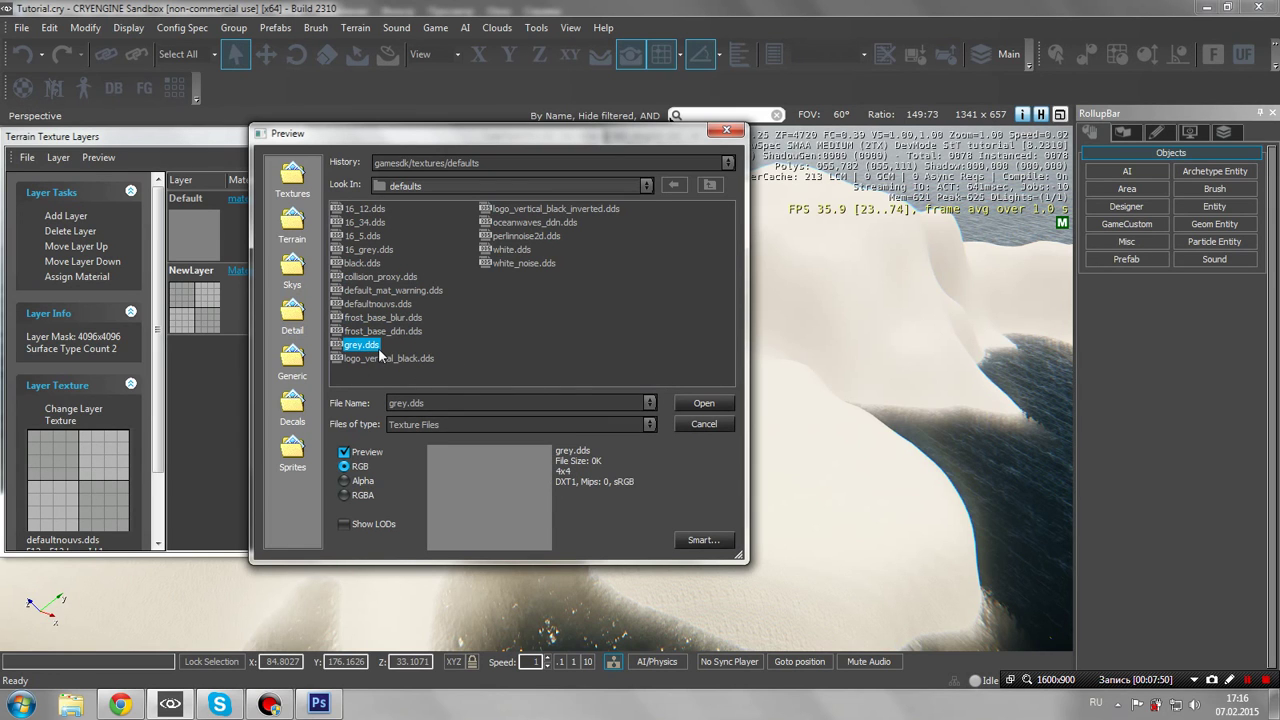
pyautogui.doubleClick(364, 345)
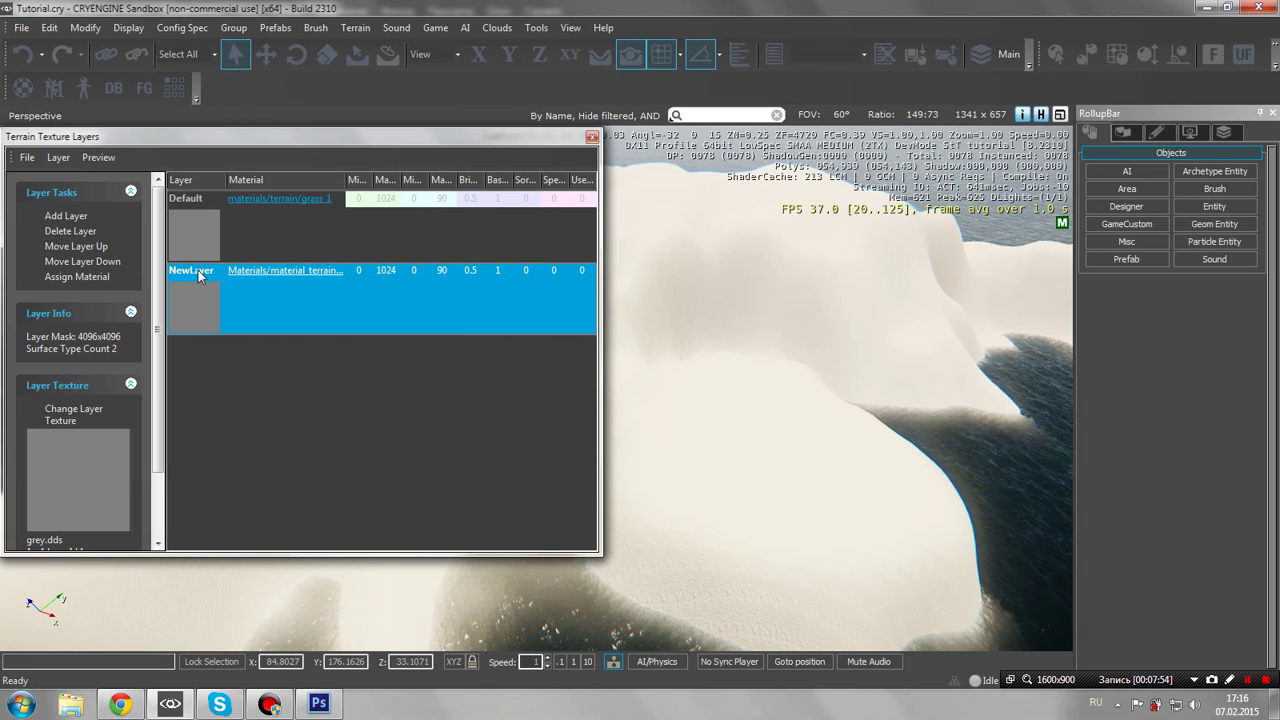
# Rename the new texture layer as Dirt
pyautogui.doubleClick(199, 272)
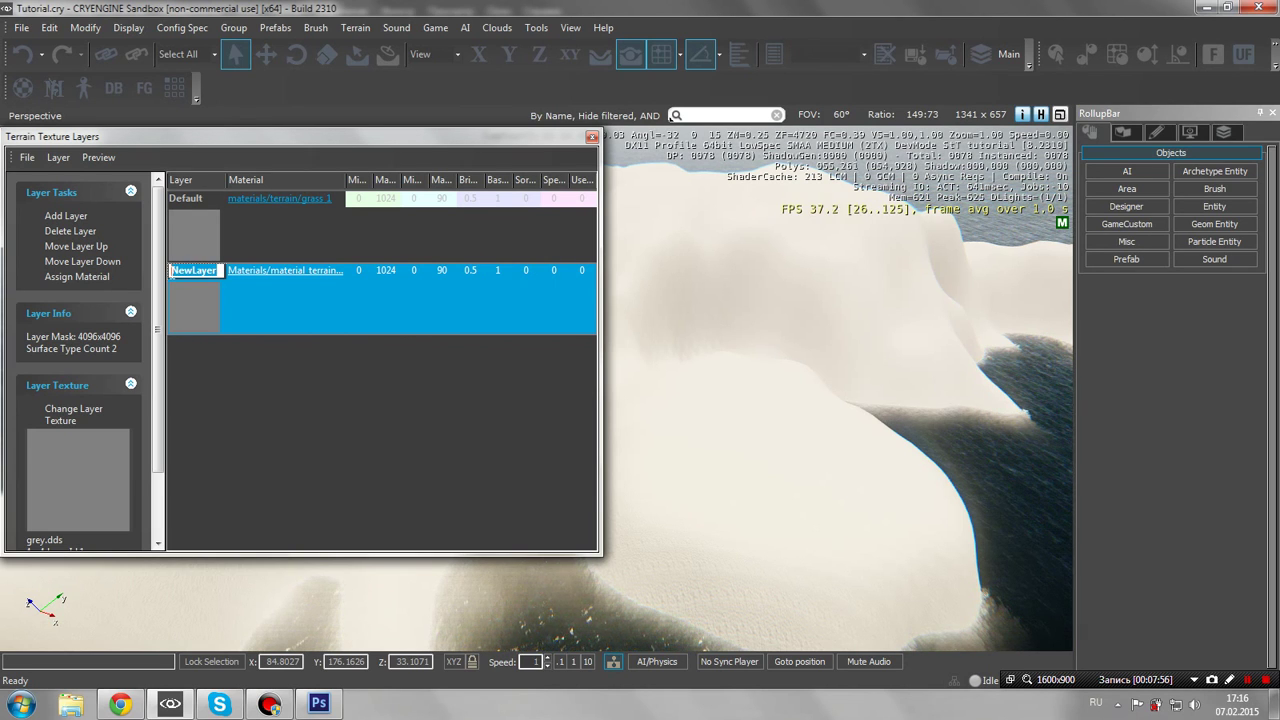
pyautogui.press('BackSpace')
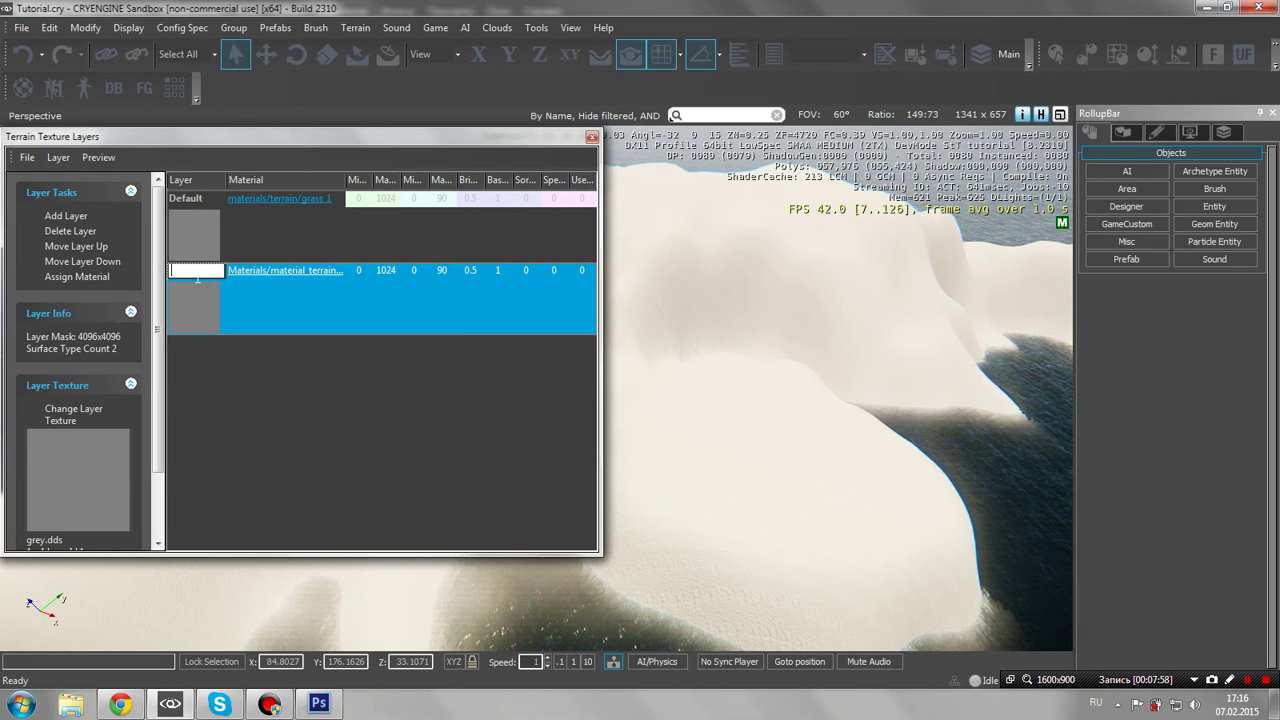
pyautogui.hotkey('alt', 'shift')
pyautogui.write('D')
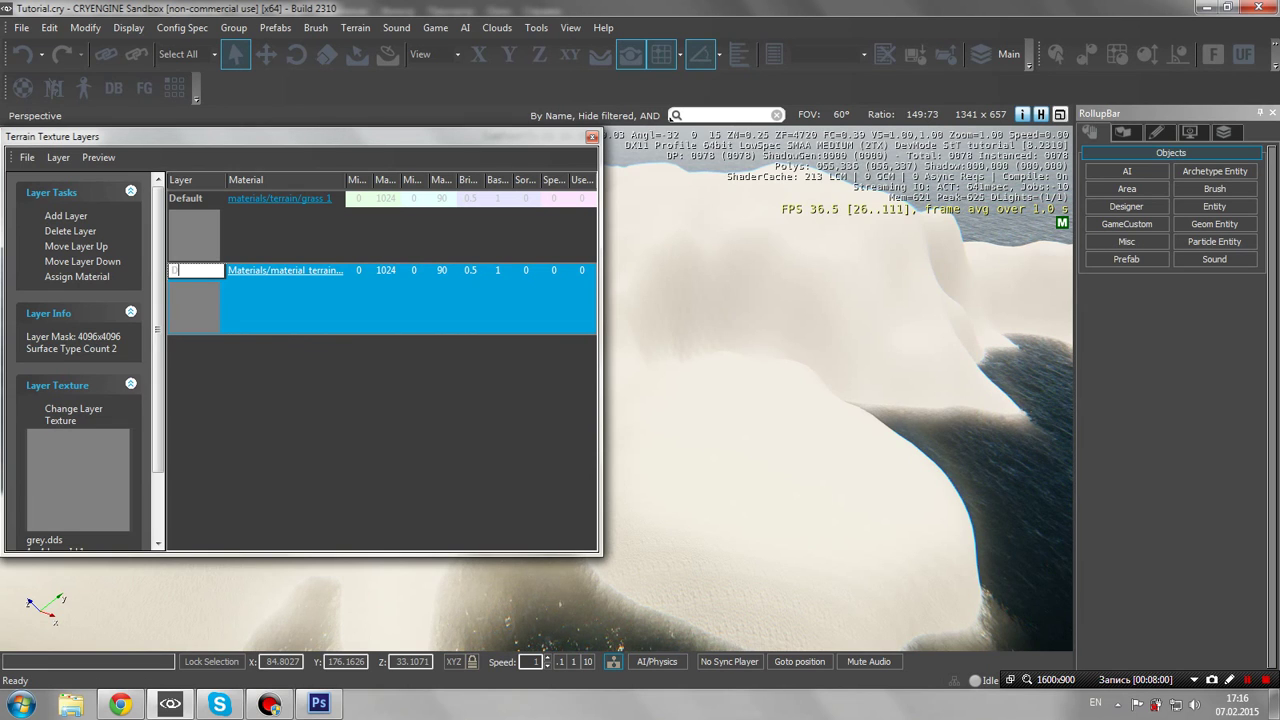
pyautogui.write('irt')
pyautogui.press('Return')
pyautogui.hotkey('alt', 'shift')
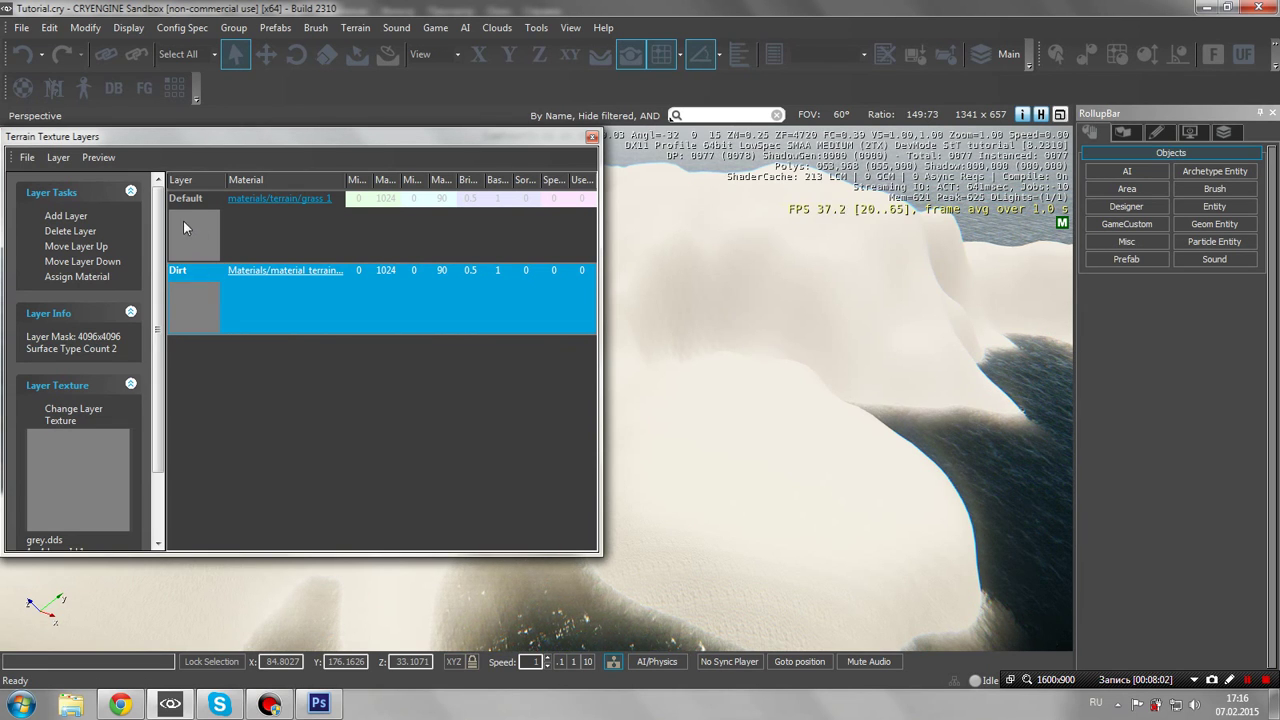
# Rename the Default texture layer as Grass
pyautogui.doubleClick(189, 200)
pyautogui.hotkey('alt', 'shift')
pyautogui.write('G')
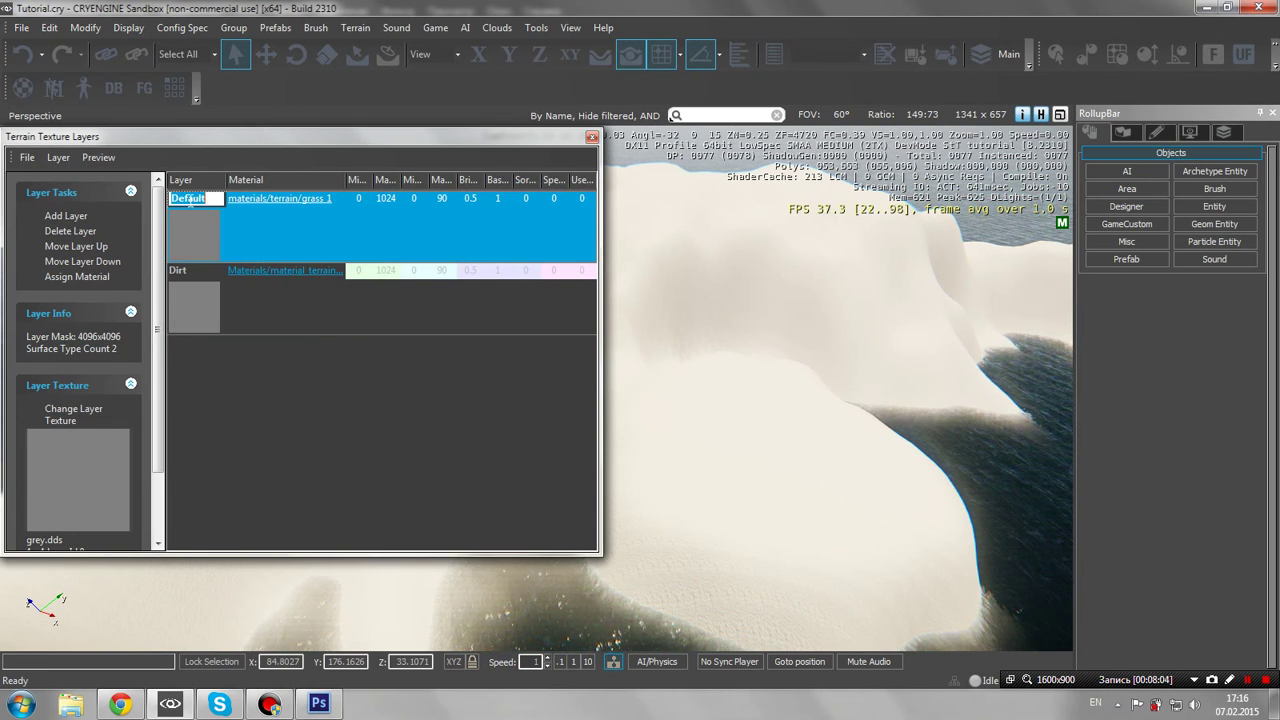
pyautogui.write('rass')
pyautogui.press('Return')
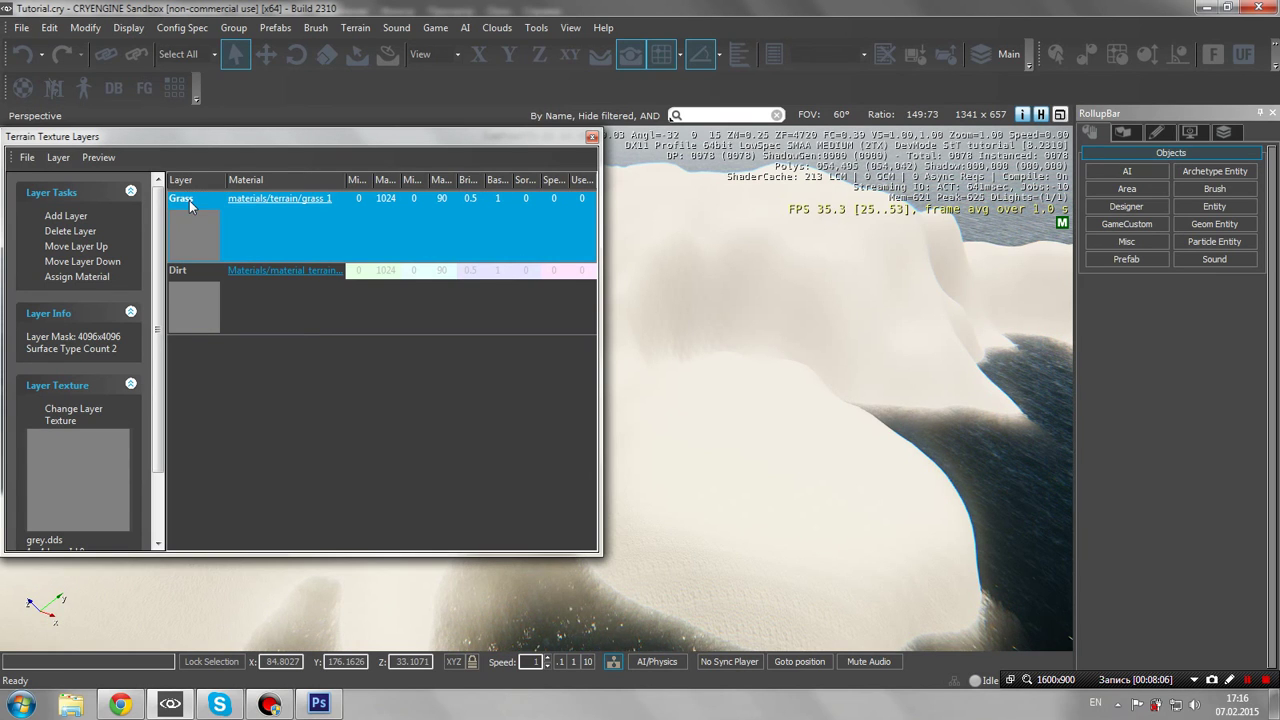
# Open the Dirt layer's material in the Material Editor and browse the terrain materials folder for a ground material
pyautogui.click(283, 272)
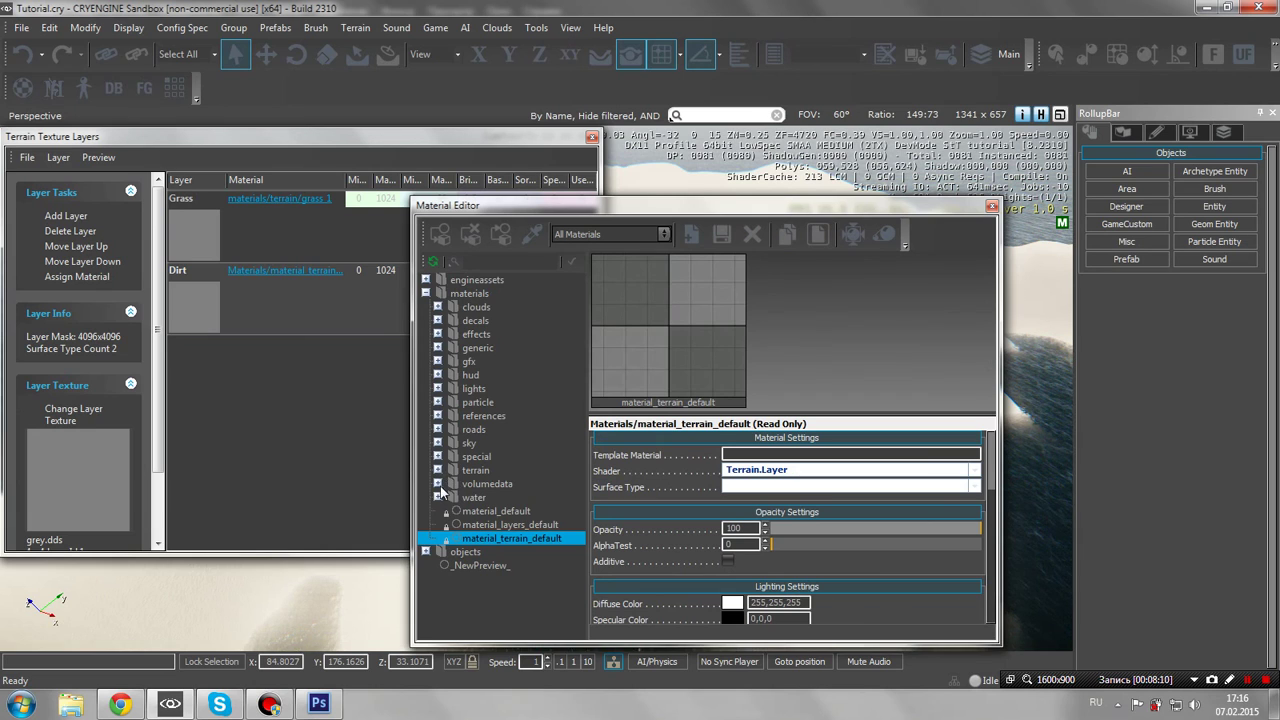
pyautogui.click(437, 470)
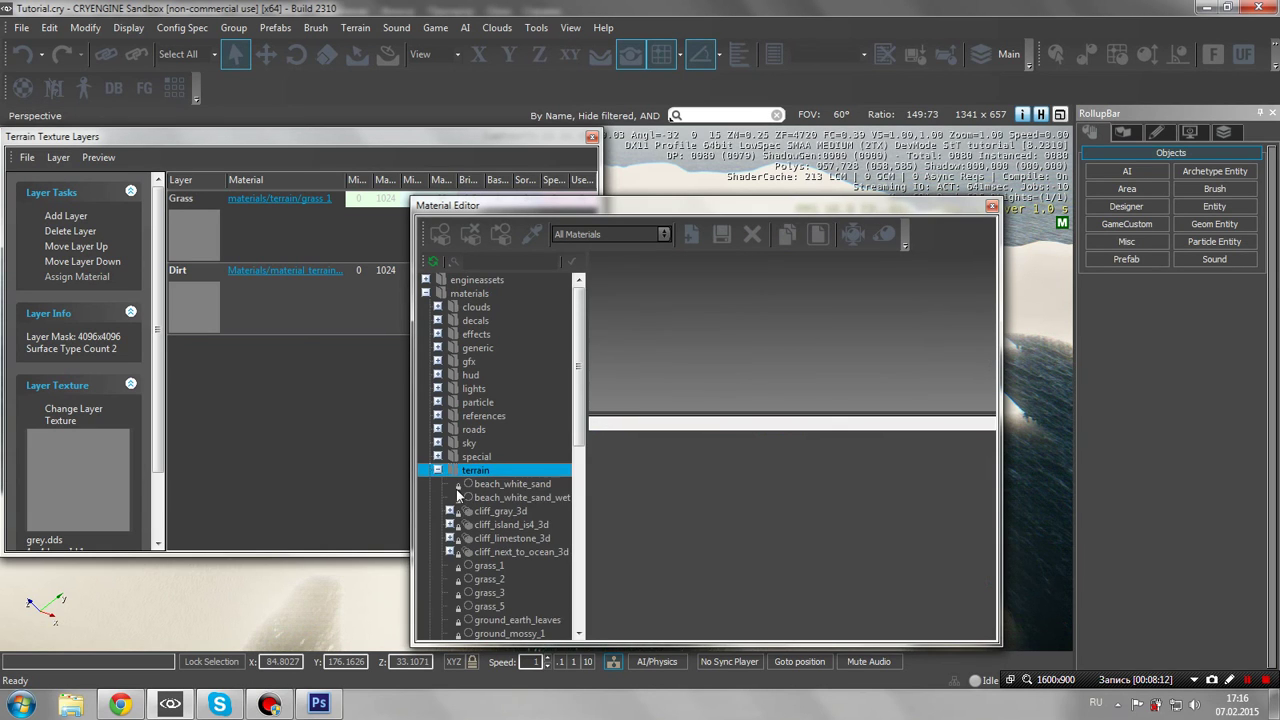
pyautogui.scroll(-5, 478, 490)
pyautogui.scroll(-4, 513, 450)
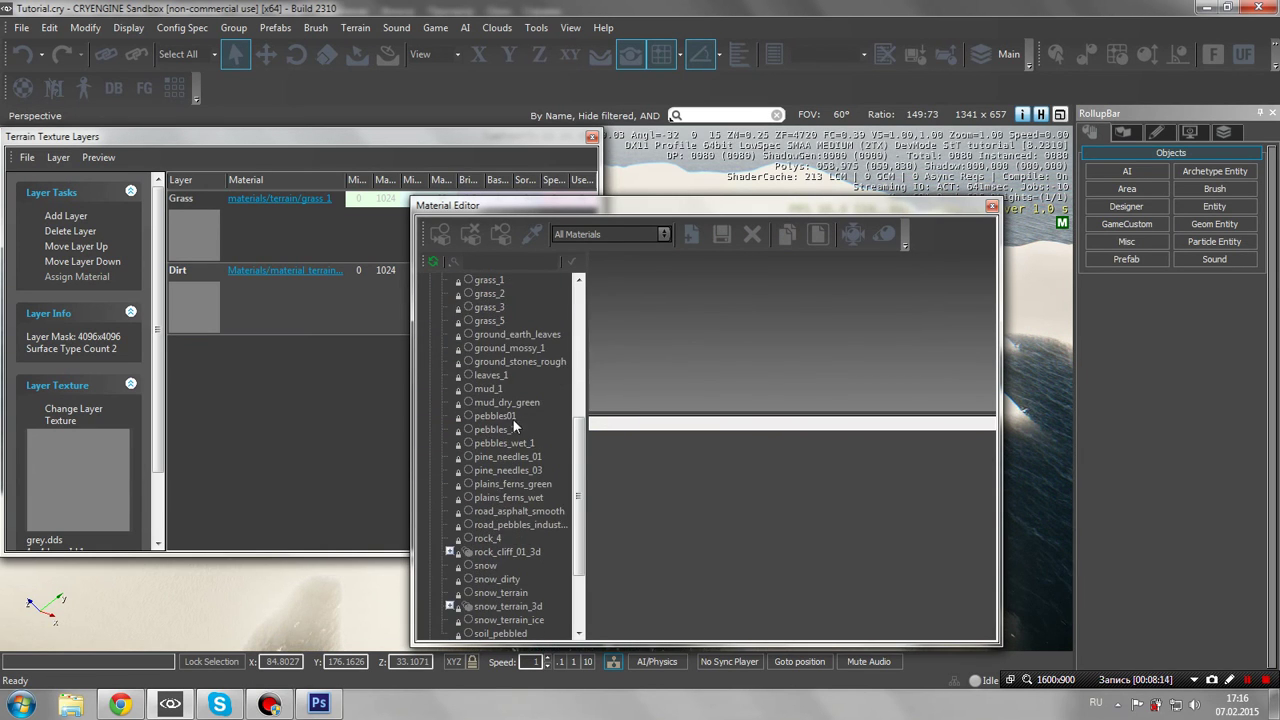
pyautogui.scroll(6, 503, 465)
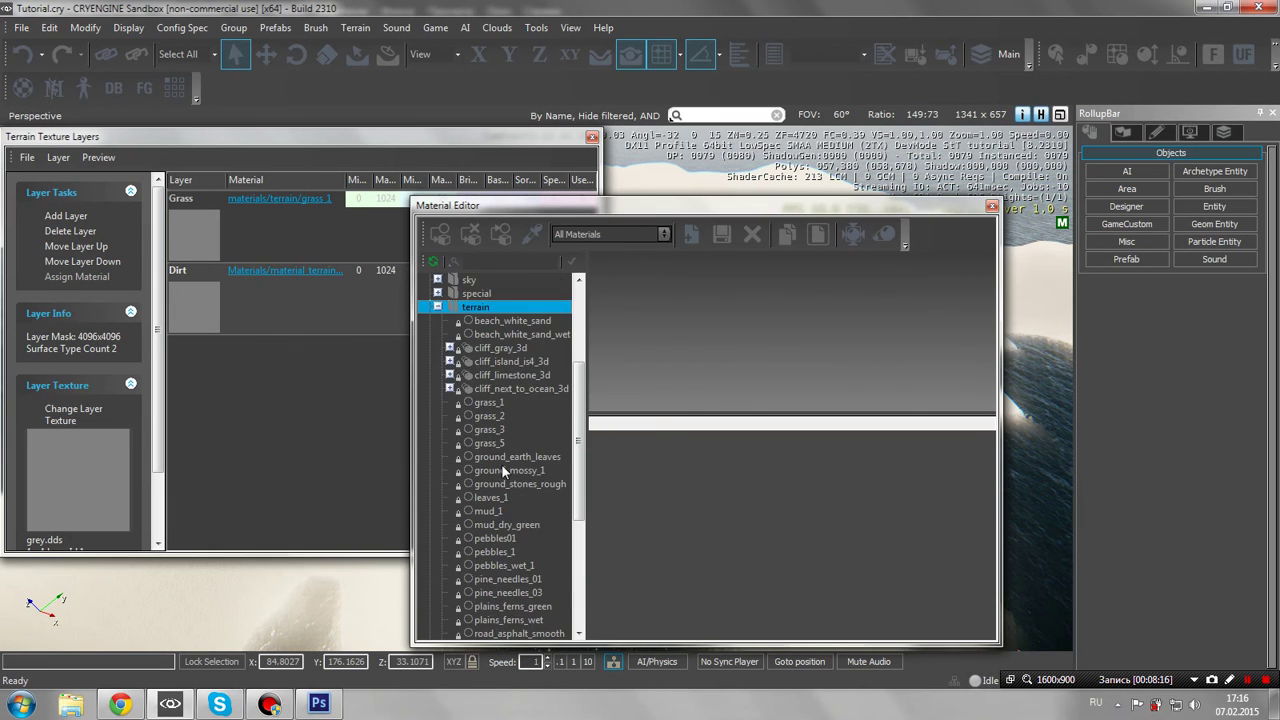
pyautogui.scroll(-2, 510, 460)
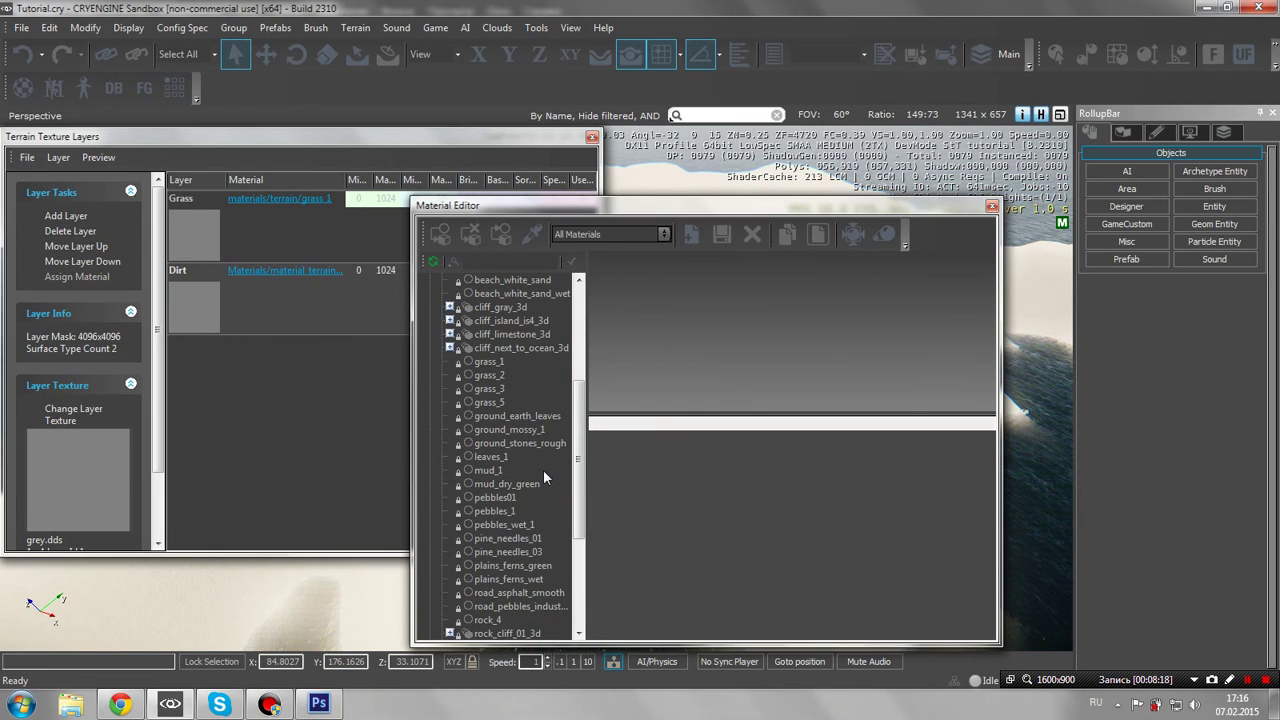
# Examine the ground_earth_leaves and ground_mossy_1 materials, previewing the diffuse texture map of ground_mossy_1
pyautogui.click(527, 418)
pyautogui.click(512, 430)
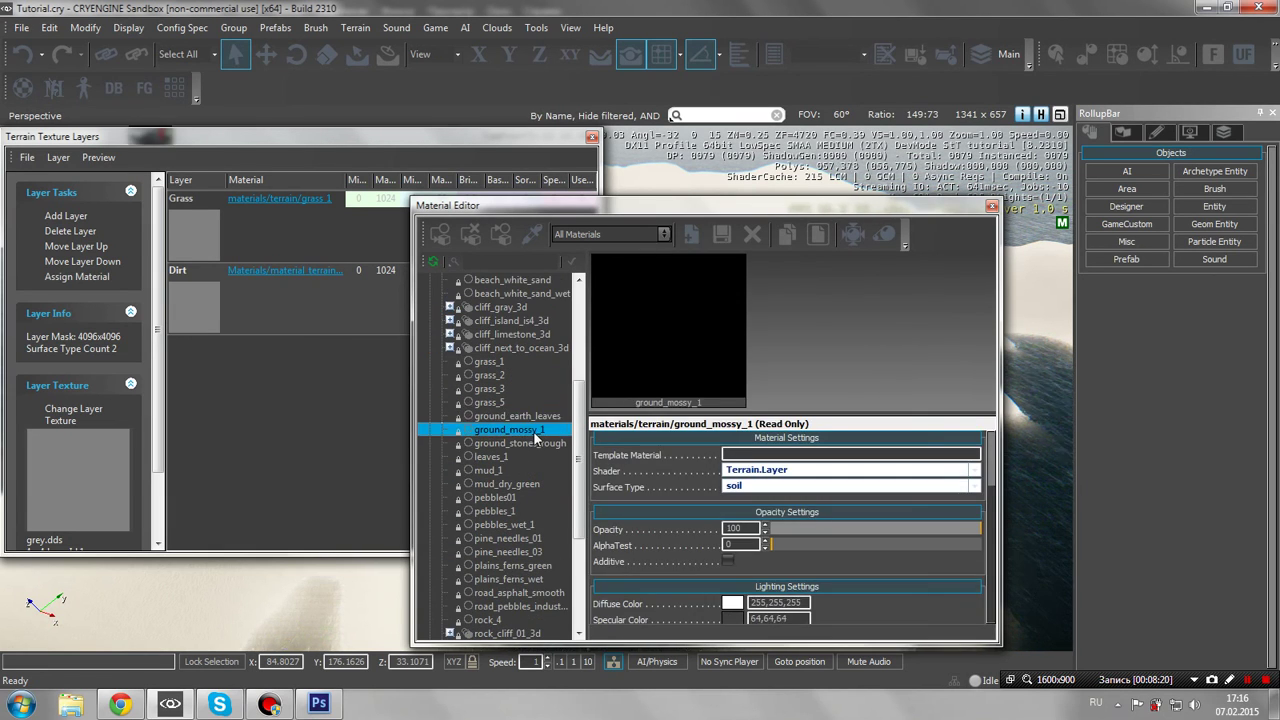
pyautogui.scroll(-1, 985, 482)
pyautogui.scroll(-5, 995, 470)
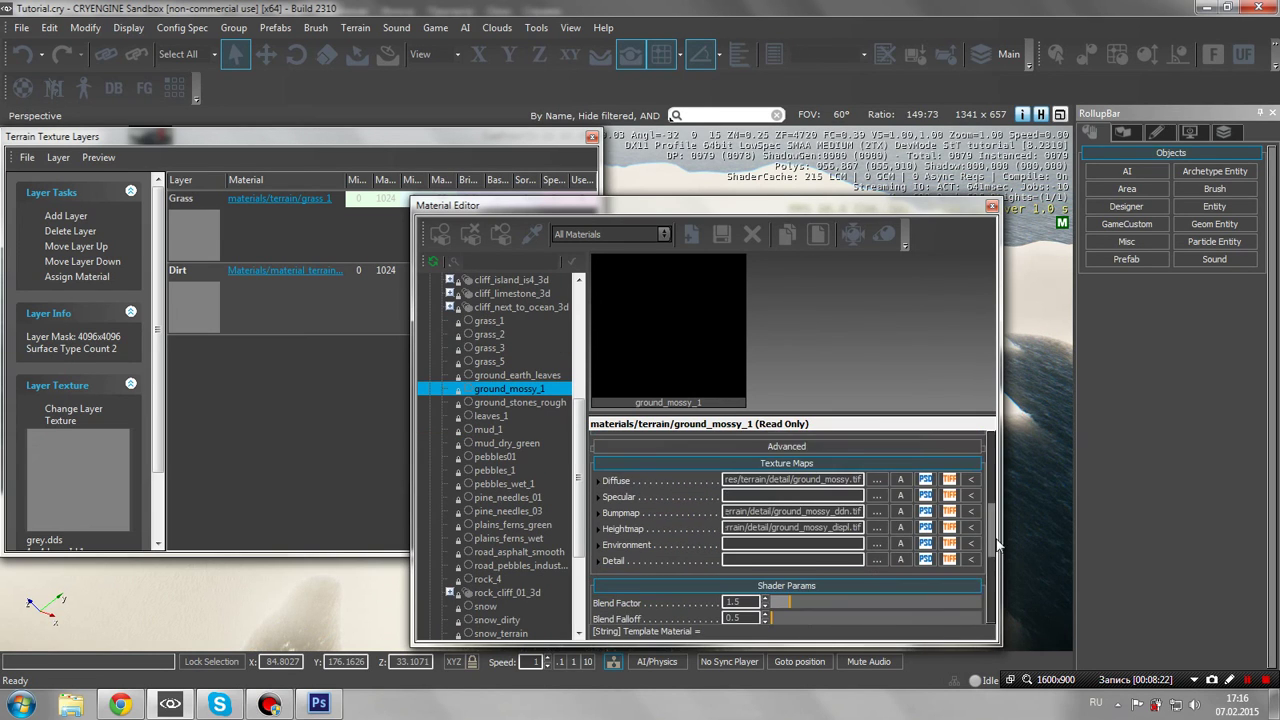
pyautogui.moveTo(950, 468)
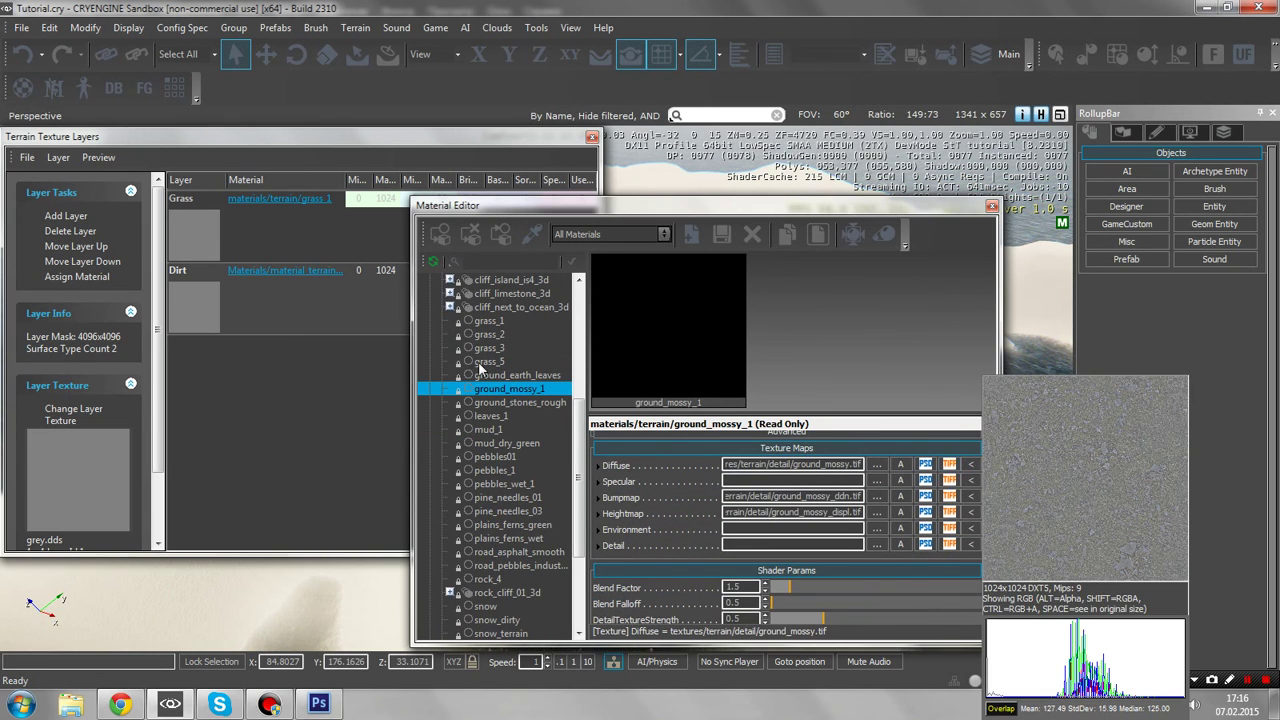
# Preview the mud_1 terrain material's diffuse texture, assign mud_1 to the Dirt layer, and close the Material Editor
pyautogui.click(490, 429)
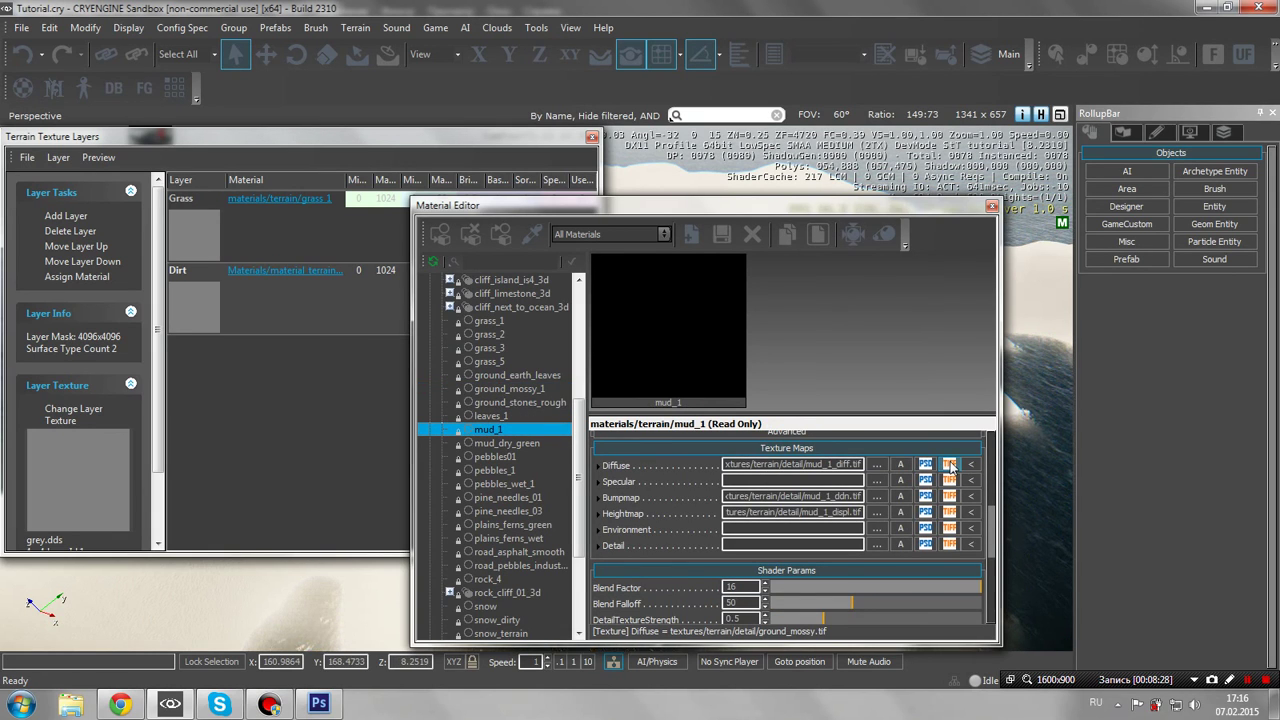
pyautogui.click(599, 466)
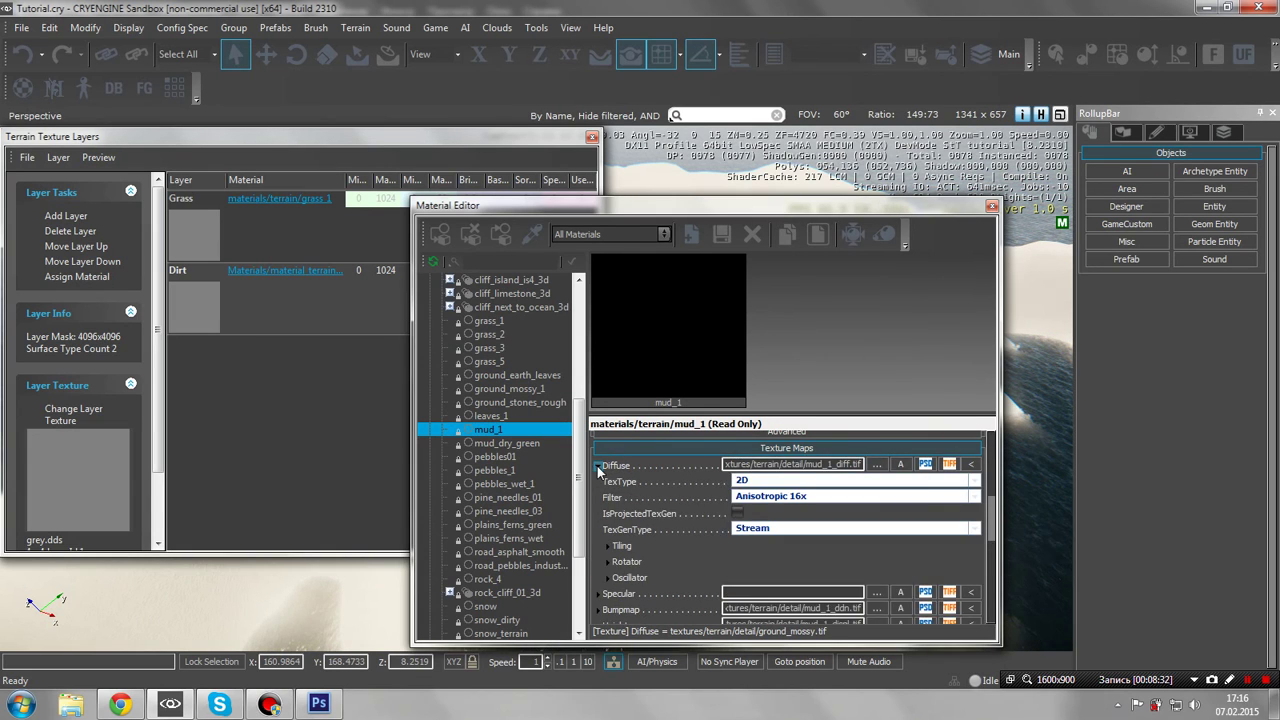
pyautogui.click(599, 466)
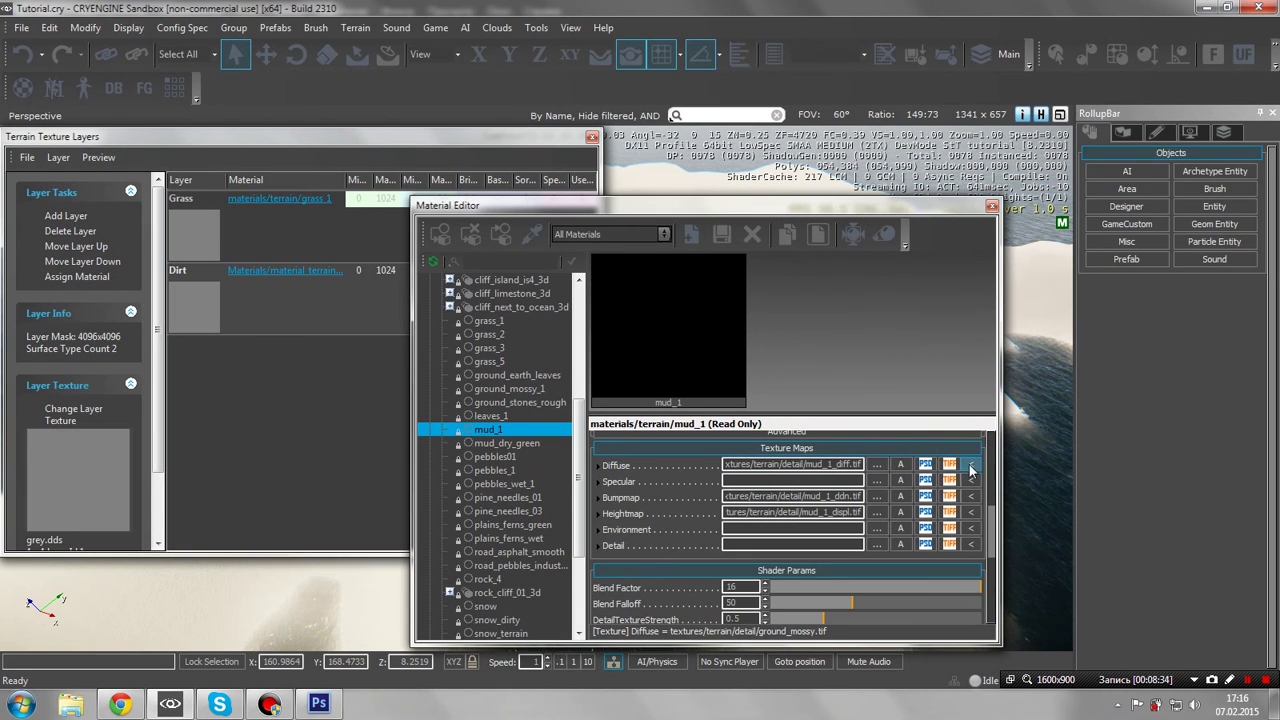
pyautogui.click(877, 464)
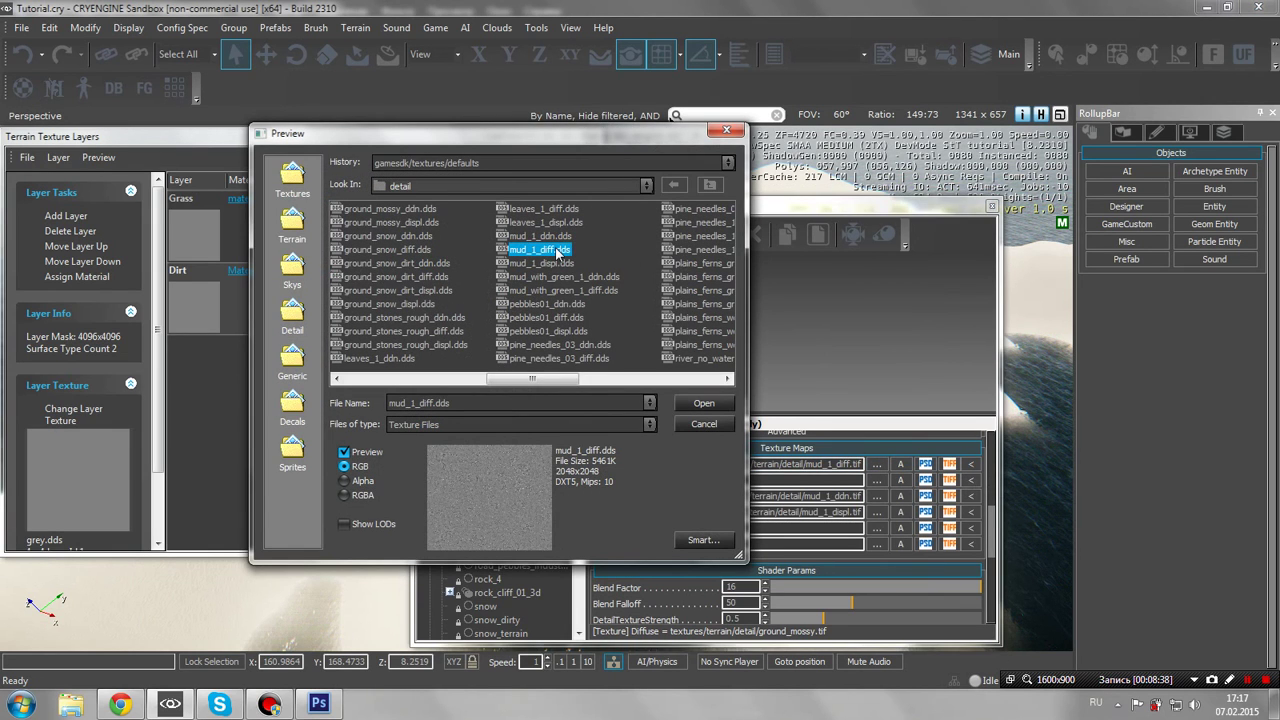
pyautogui.click(555, 267)
pyautogui.click(555, 249)
pyautogui.click(728, 133)
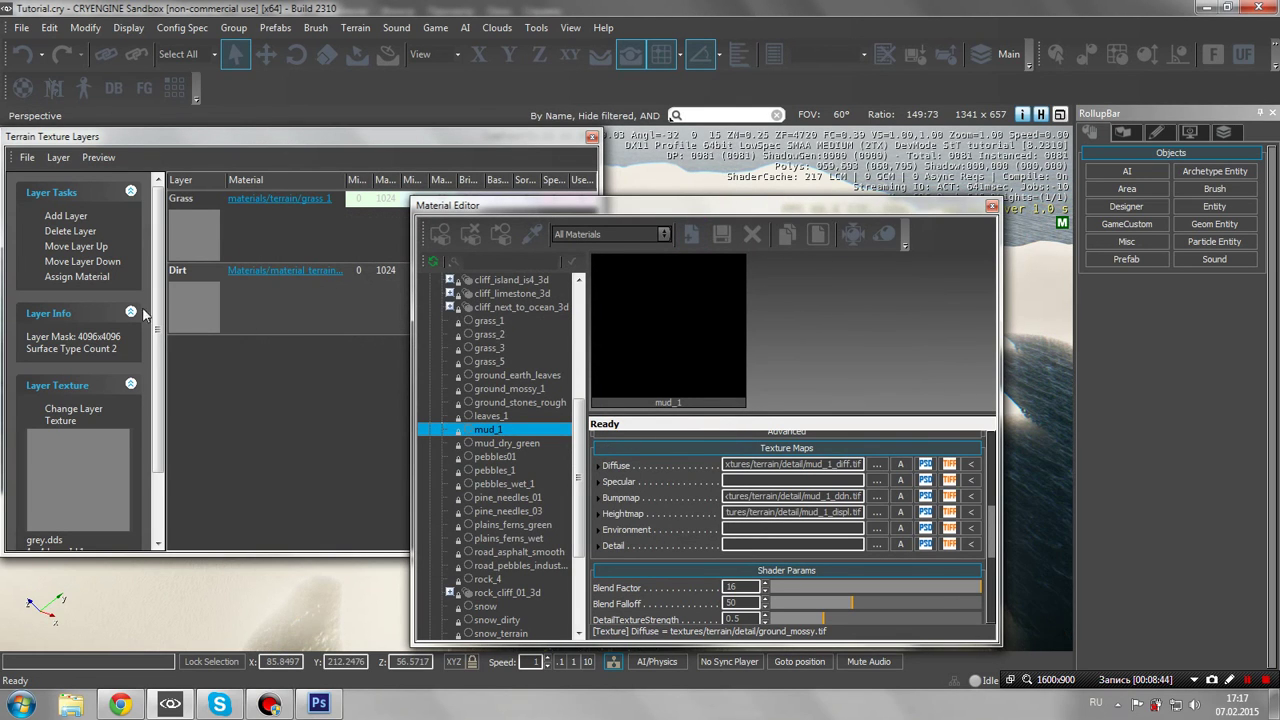
pyautogui.click(77, 276)
pyautogui.click(988, 205)
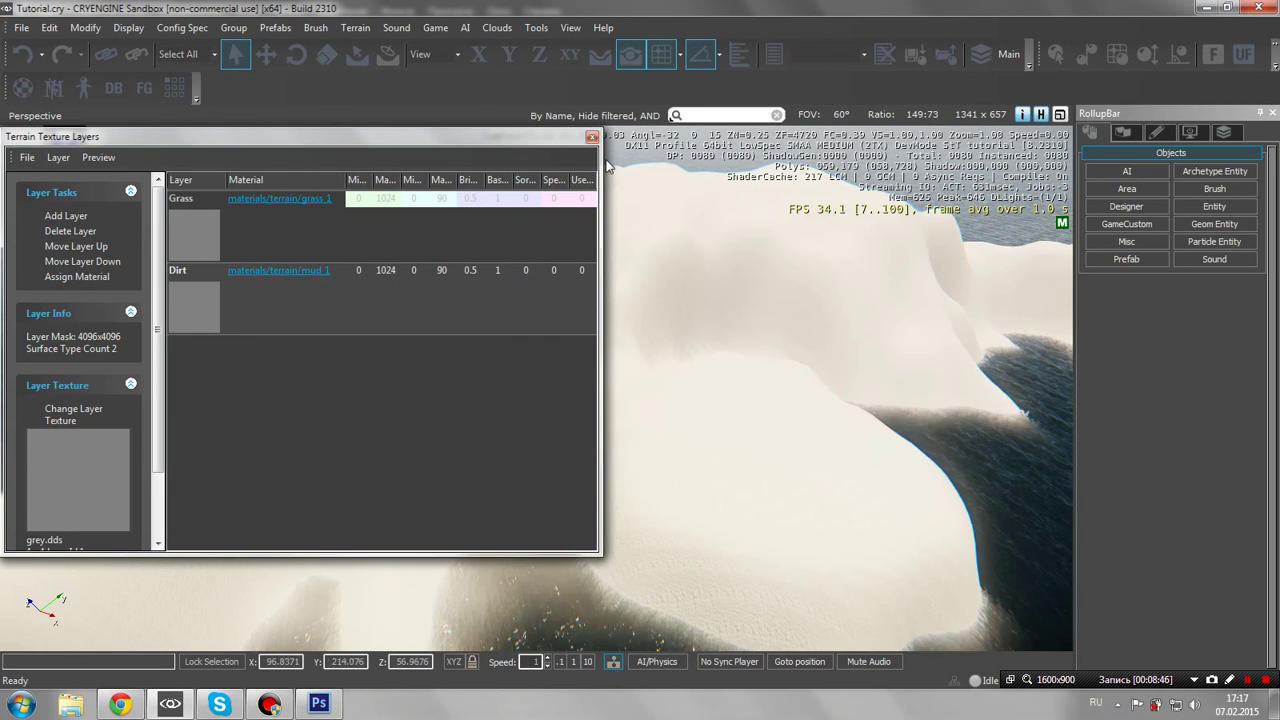
# Close the Terrain Texture Layers window and open the terrain Layer Painter settings
pyautogui.click(592, 136)
pyautogui.press('w')
pyautogui.moveTo(637, 251); pyautogui.dragTo(664, 276, button='right')
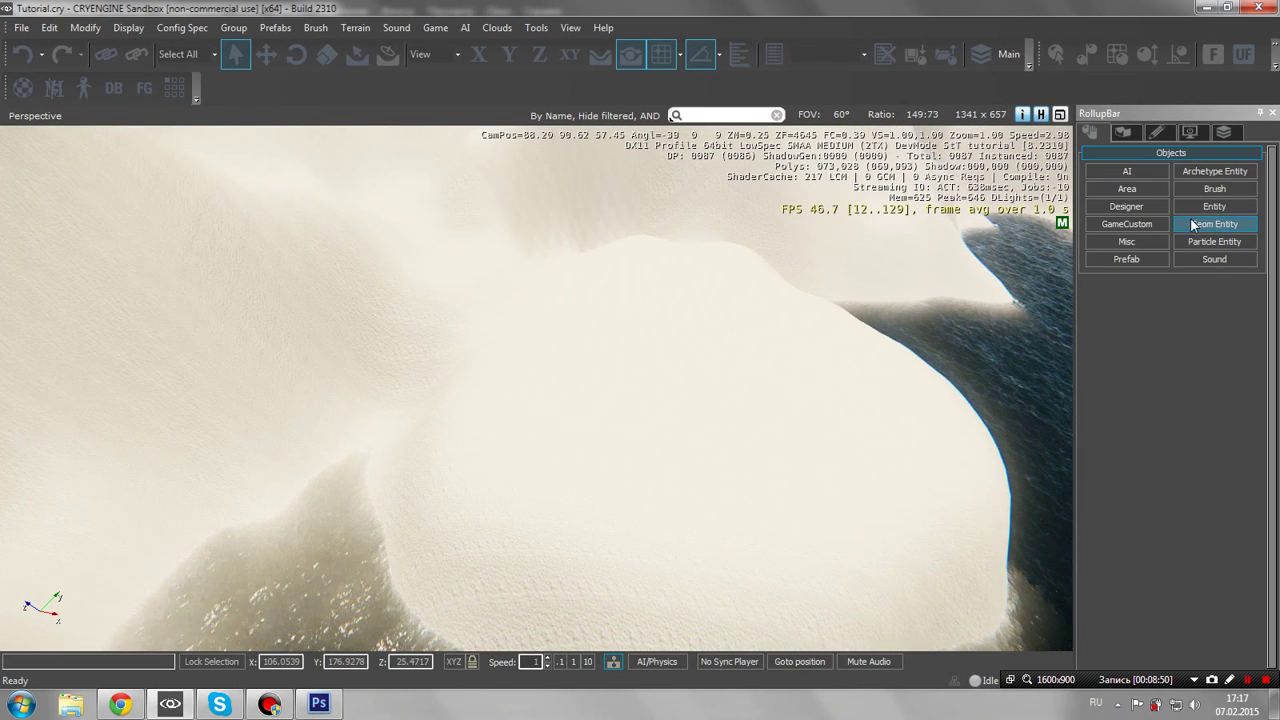
pyautogui.click(1117, 133)
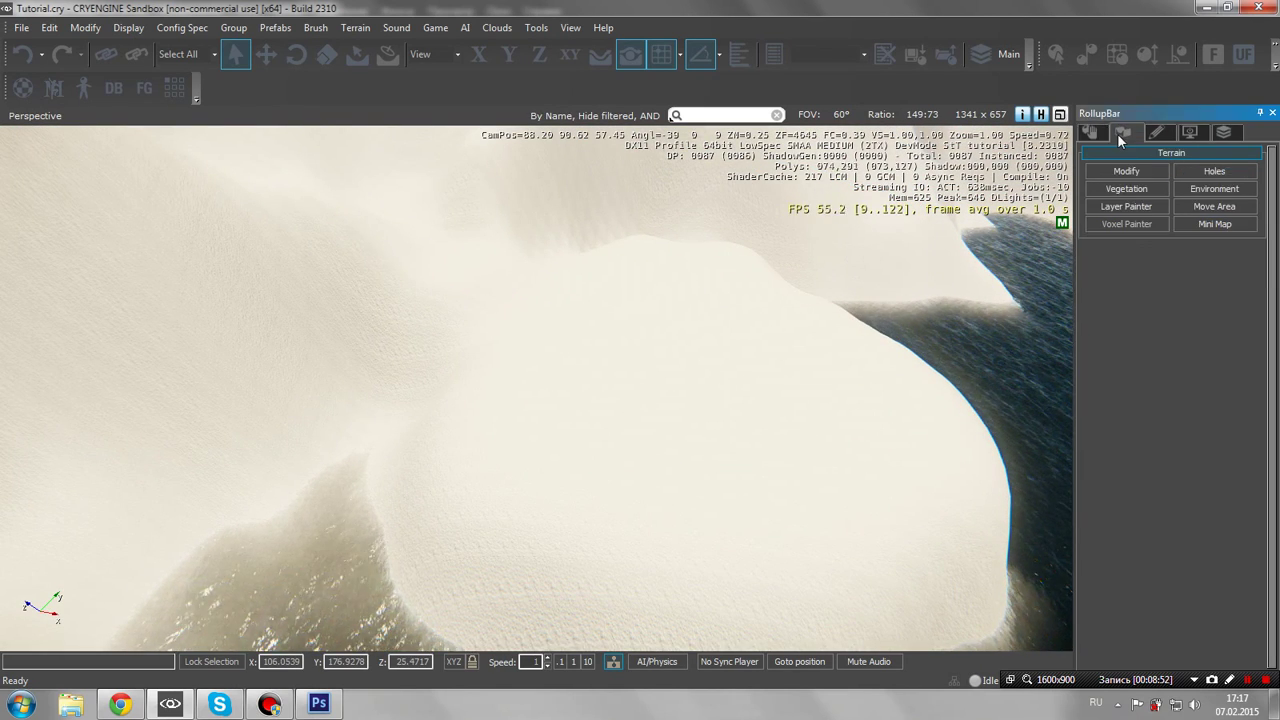
pyautogui.scroll(3, 800, 275)
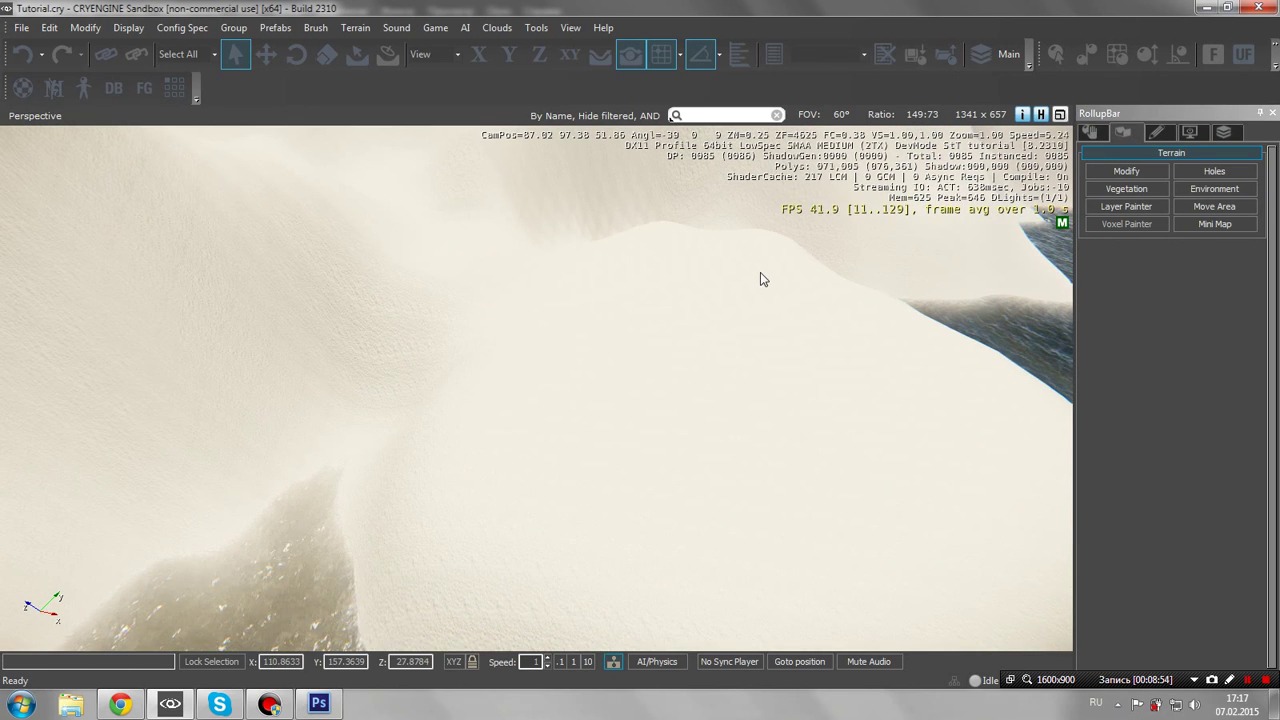
pyautogui.click(1135, 207)
pyautogui.scroll(-3, 1238, 428)
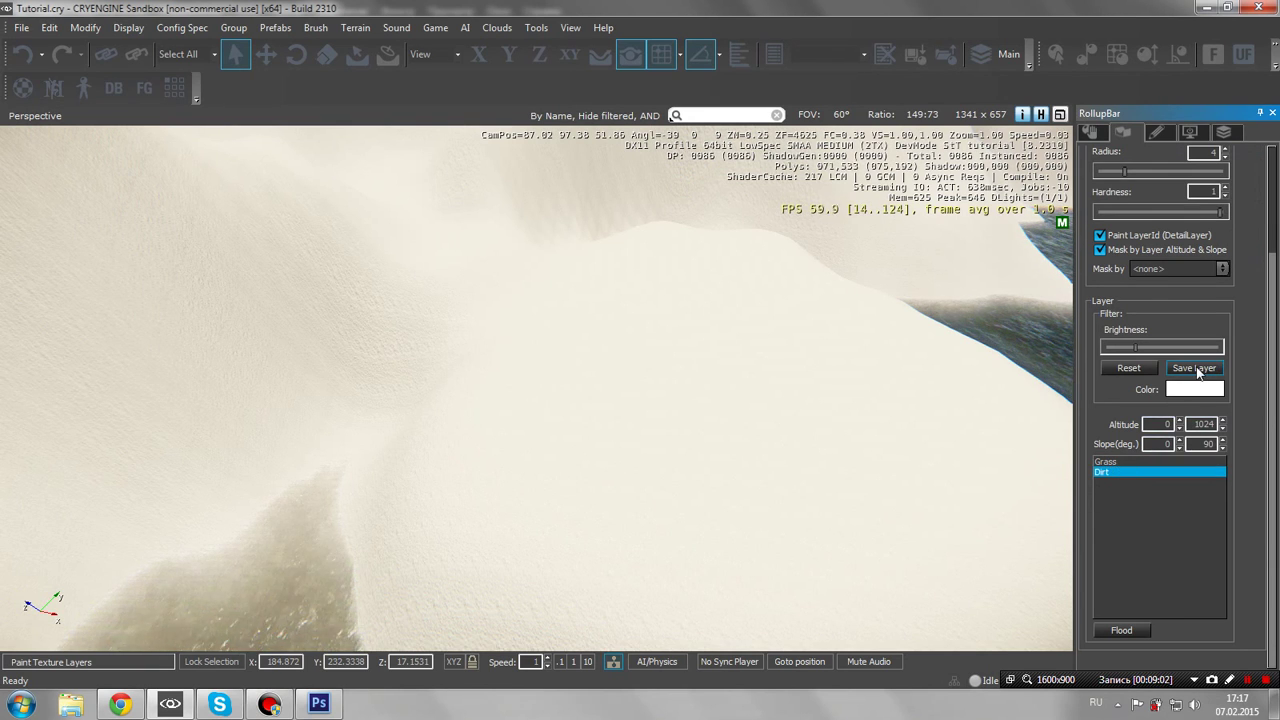
# Set the Layer Painter's brush radius to 1000 so that it covers the whole island
pyautogui.moveTo(731, 380)
pyautogui.mouseDown(button='right')
pyautogui.moveTo(651, 380)
pyautogui.moveTo(1063, 357)
pyautogui.moveTo(537, 343)
pyautogui.moveTo(595, 380)
pyautogui.moveTo(729, 380)
pyautogui.mouseUp(button='right')
pyautogui.press('s')
pyautogui.press('w')
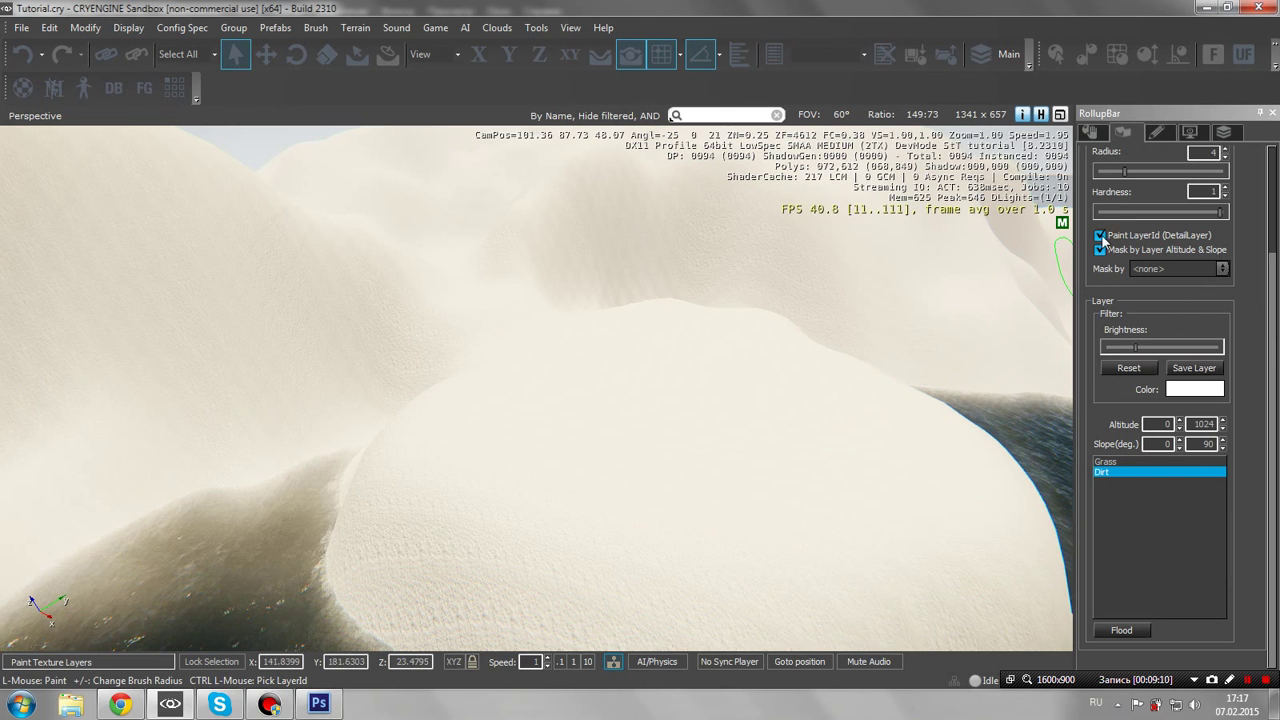
pyautogui.moveTo(1128, 172); pyautogui.dragTo(1160, 176)
pyautogui.press('s')
pyautogui.moveTo(786, 414)
pyautogui.mouseDown(button='right')
pyautogui.moveTo(700, 443)
pyautogui.moveTo(746, 400)
pyautogui.moveTo(745, 366)
pyautogui.mouseUp(button='right')
pyautogui.press('w')
pyautogui.press('s')
pyautogui.press('w')
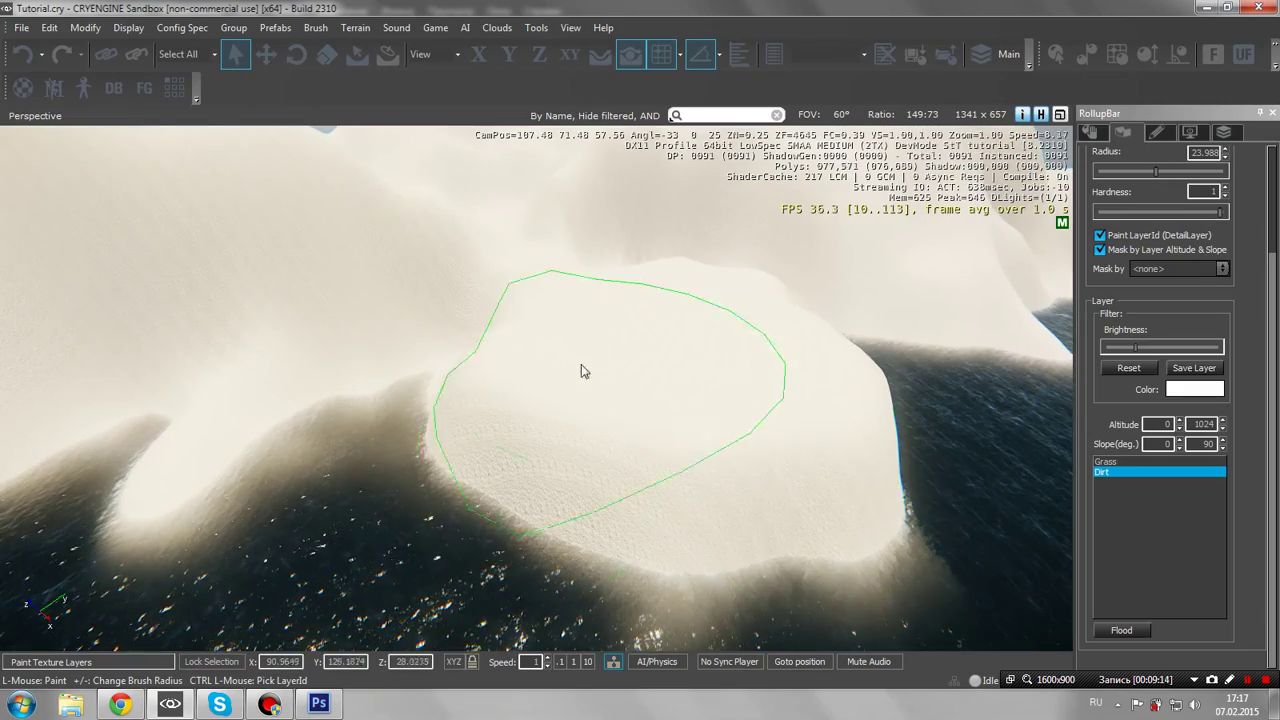
pyautogui.moveTo(655, 392); pyautogui.dragTo(652, 405, button='right')
pyautogui.press('s')
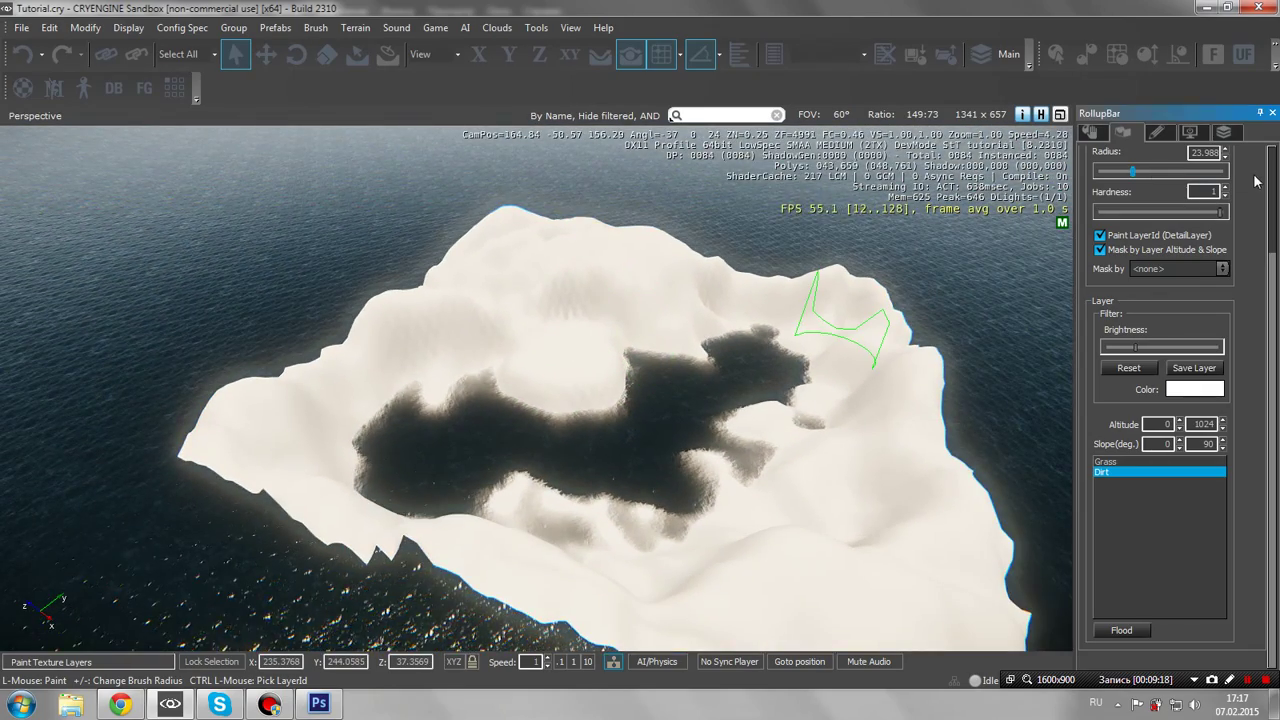
pyautogui.moveTo(1156, 171)
pyautogui.mouseDown()
pyautogui.moveTo(1135, 168)
pyautogui.moveTo(1222, 174)
pyautogui.mouseUp()
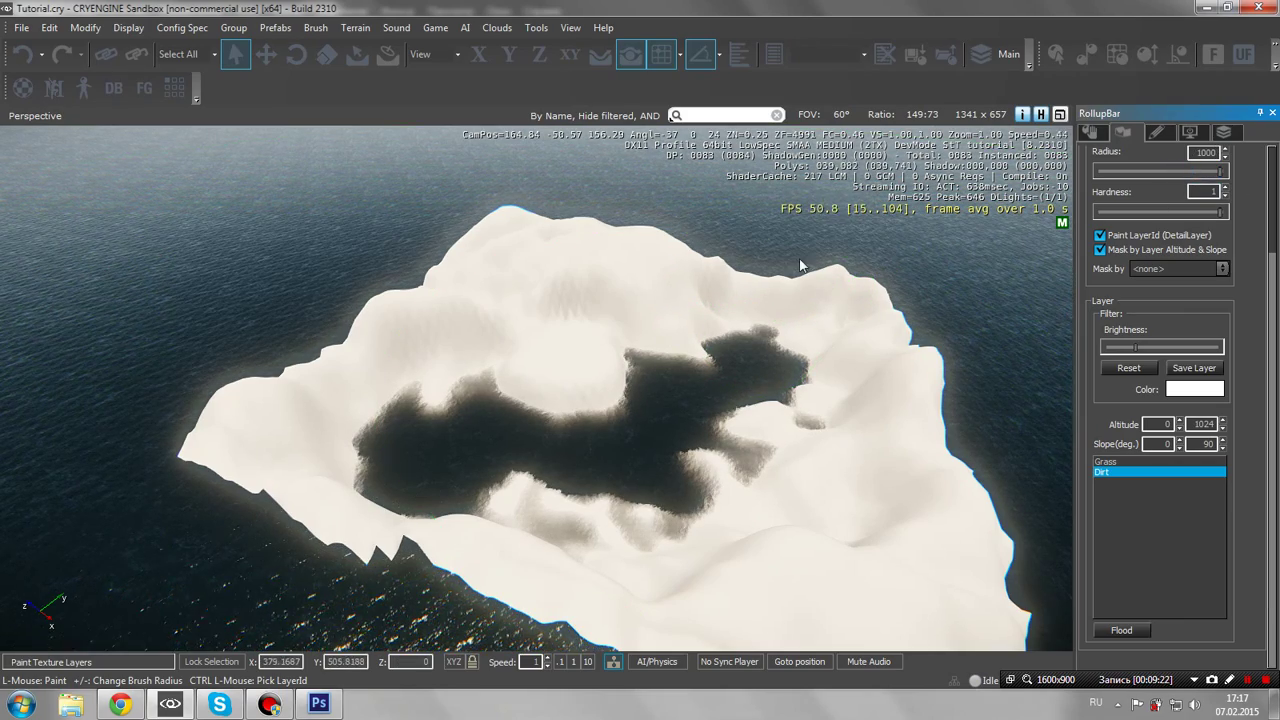
# Paint the Grass layer over the whole island with the large brush
pyautogui.click(1110, 461)
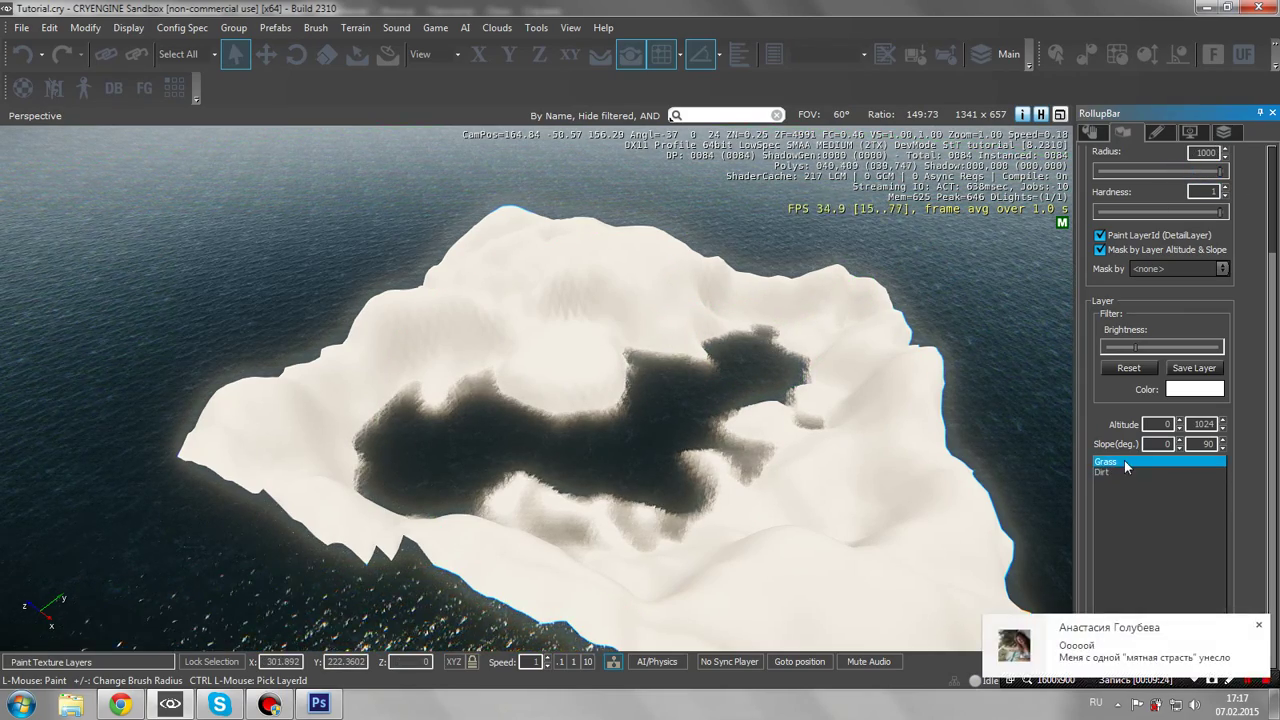
pyautogui.click(1259, 628)
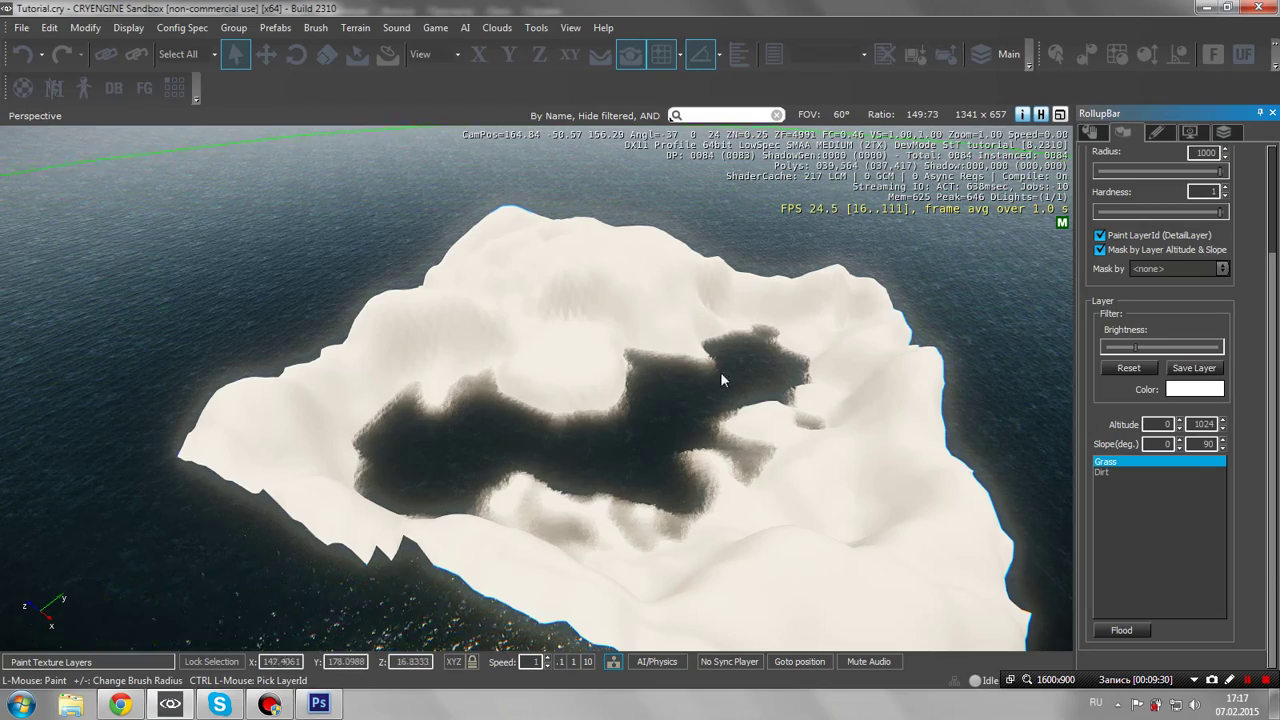
pyautogui.click(651, 396)
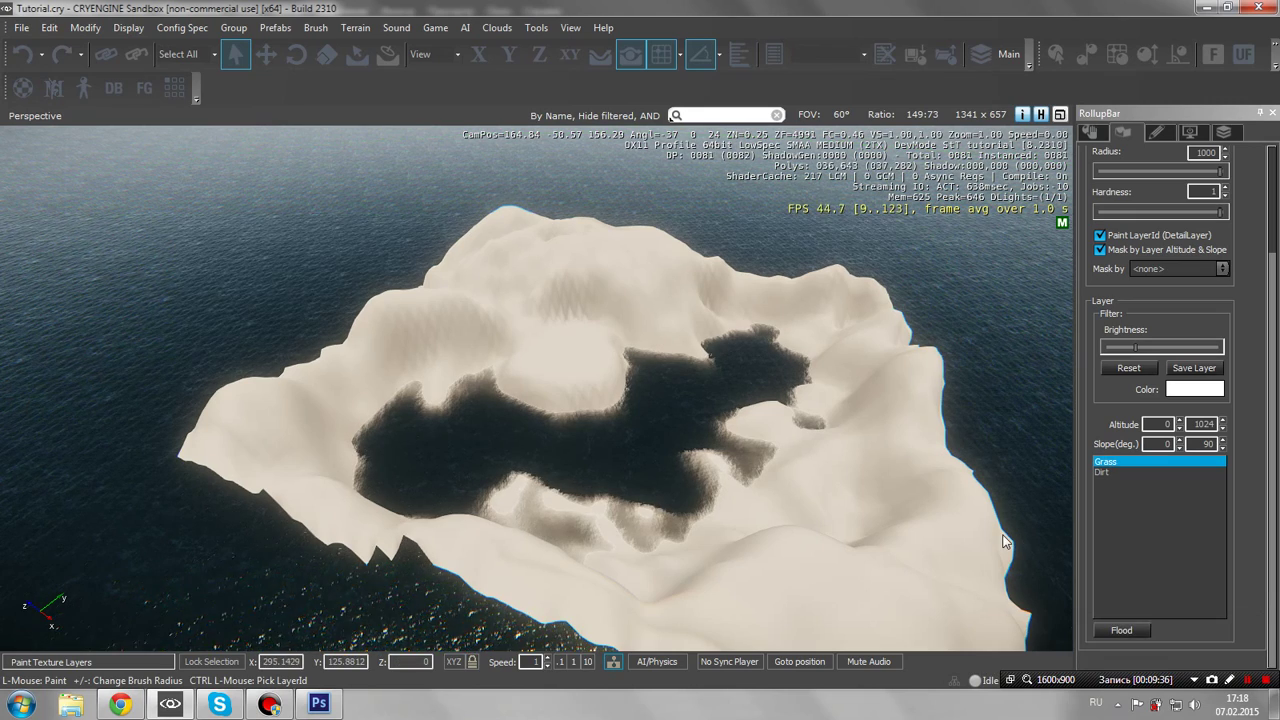
pyautogui.hotkey('alt', 'Tab')
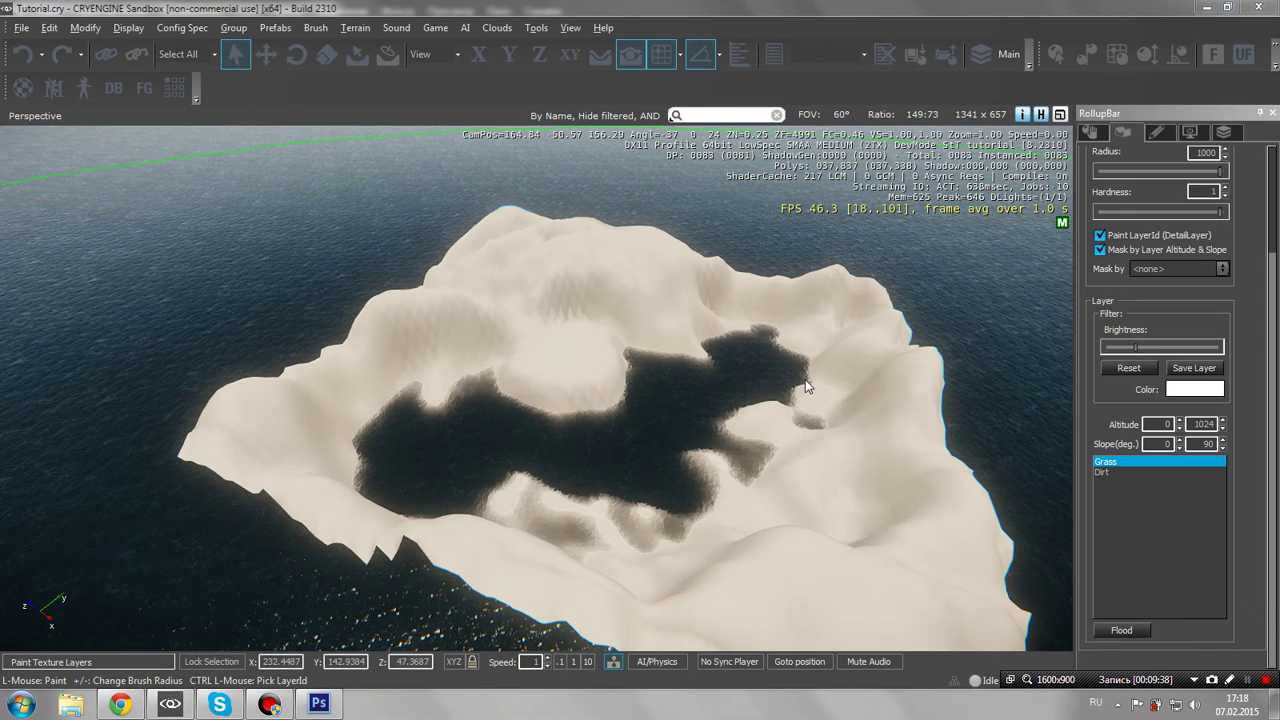
pyautogui.moveTo(692, 307); pyautogui.dragTo(718, 317, button='right')
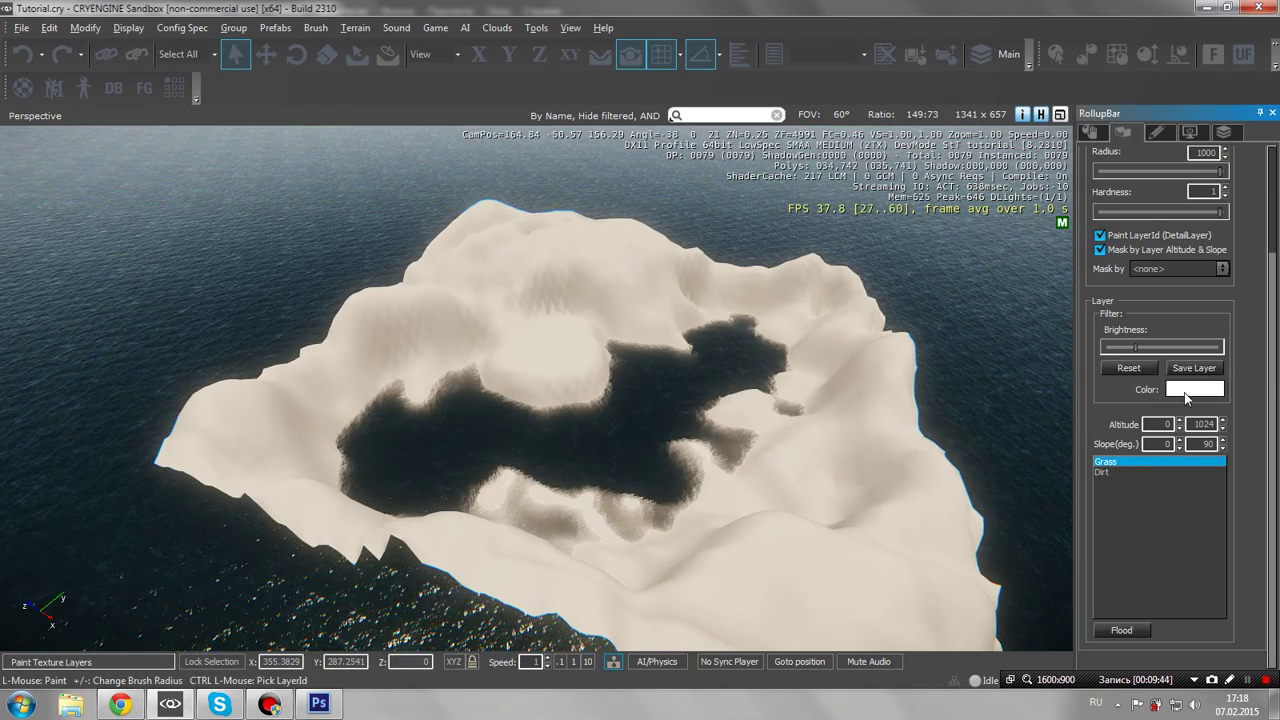
# Set the Grass layer's filter colour to dark green and save the layer
pyautogui.click(1190, 389)
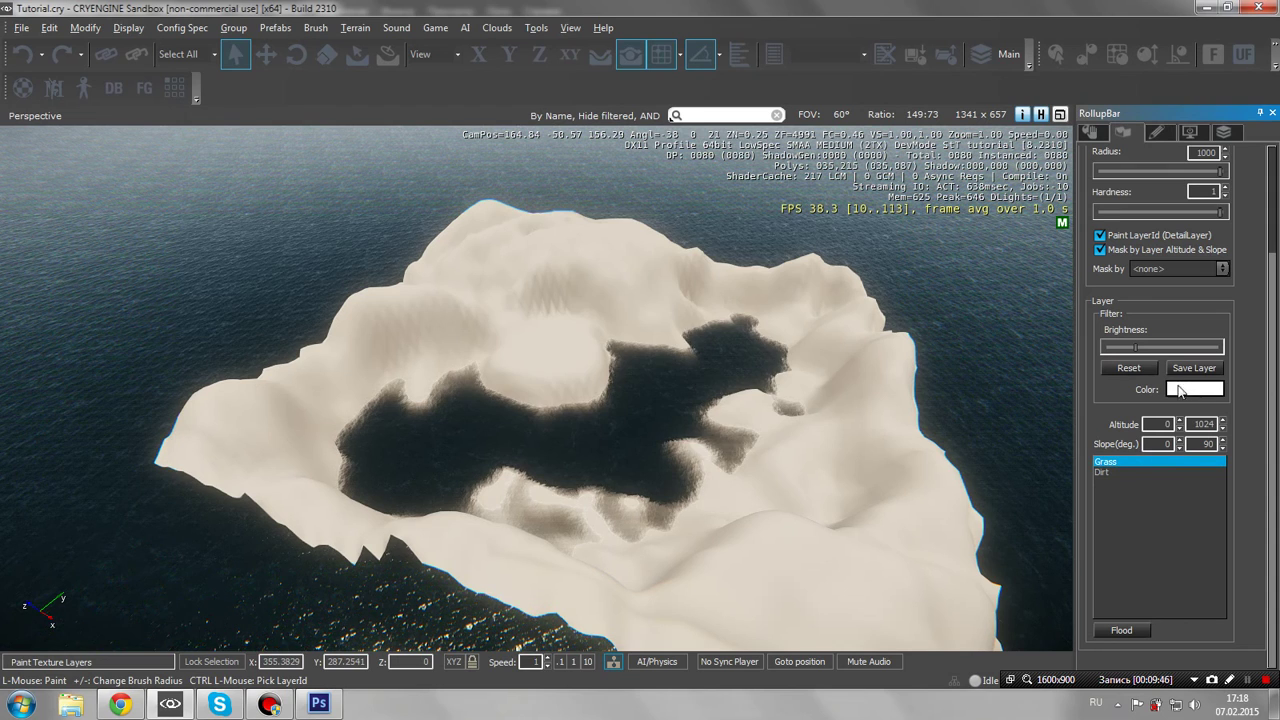
pyautogui.click(518, 252)
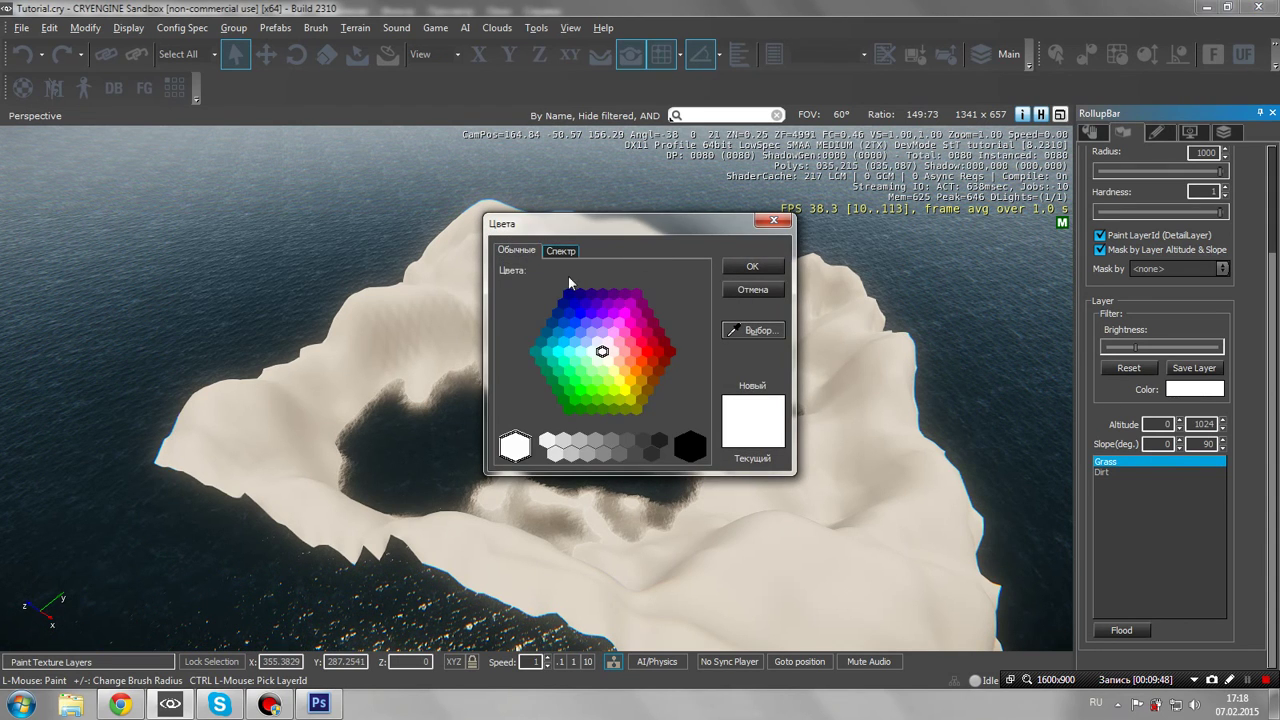
pyautogui.click(568, 410)
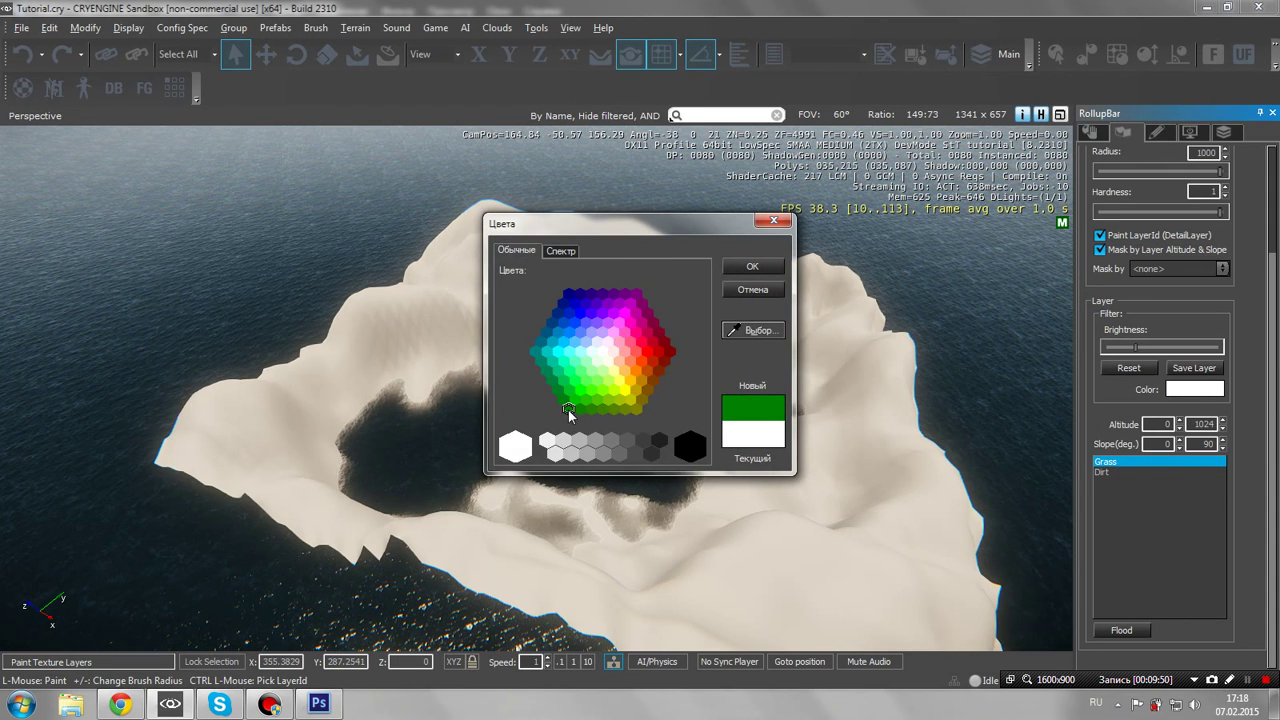
pyautogui.click(641, 400)
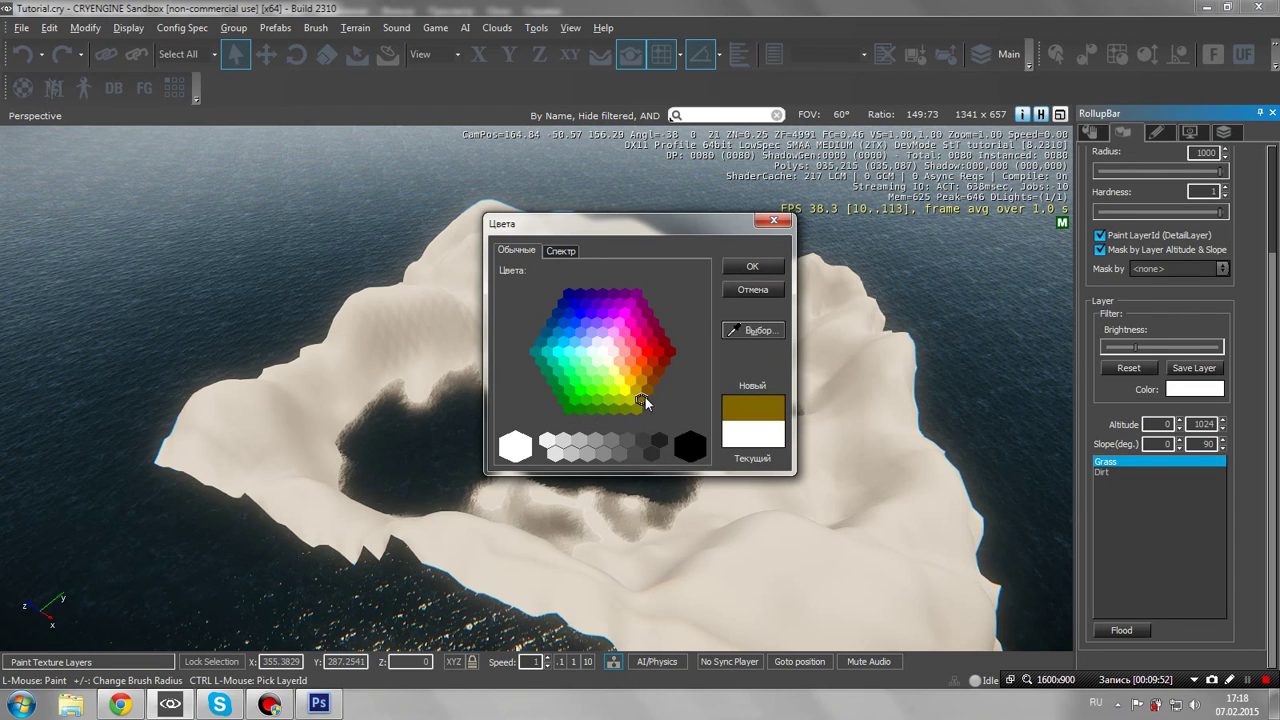
pyautogui.click(568, 410)
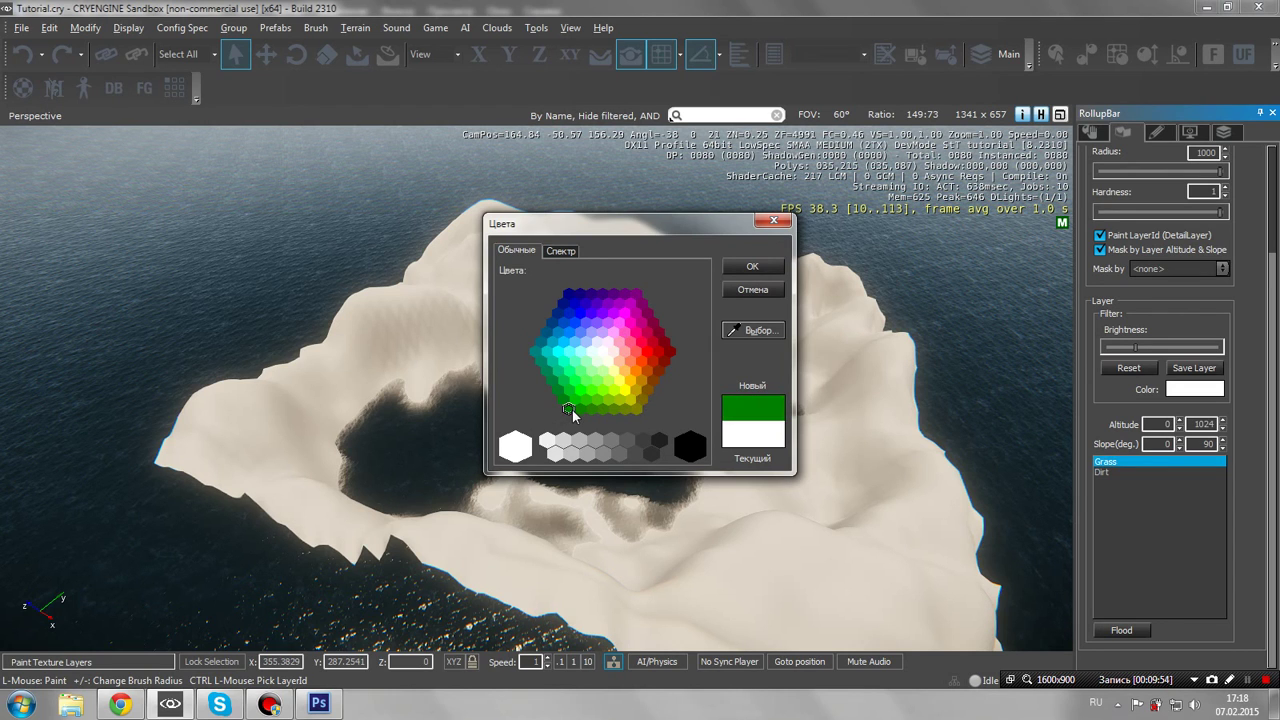
pyautogui.click(752, 268)
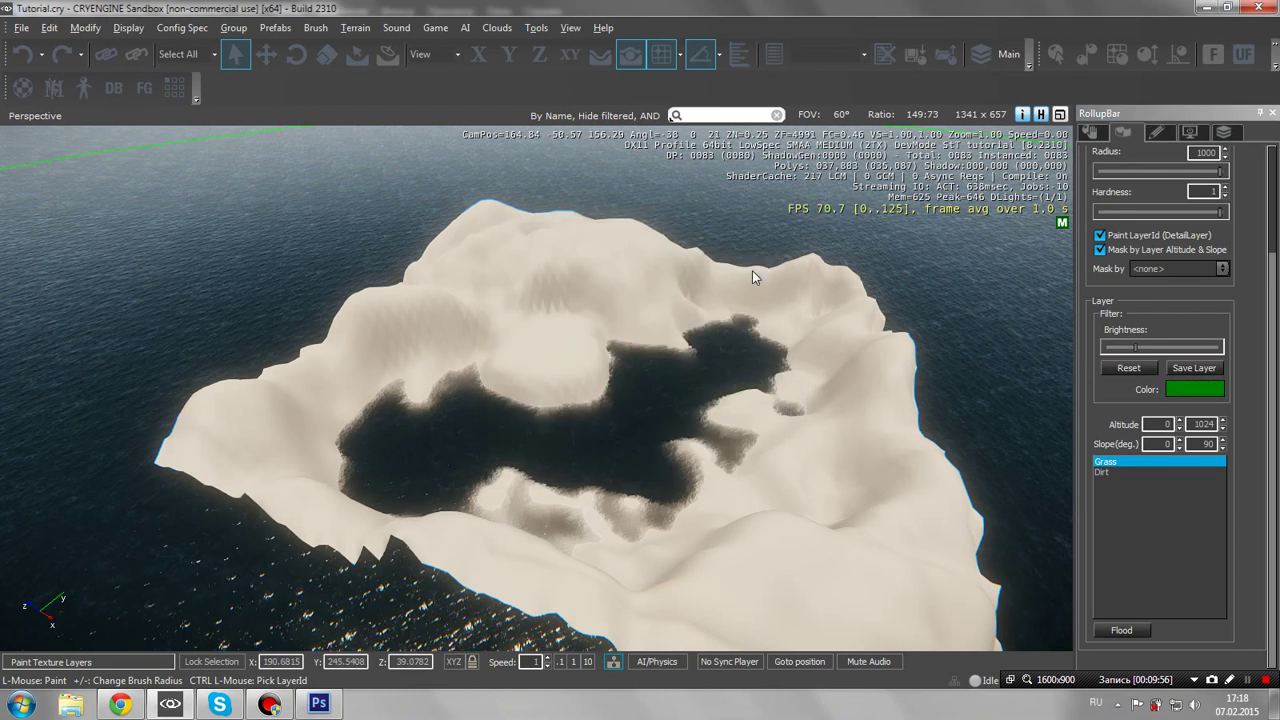
pyautogui.click(1204, 367)
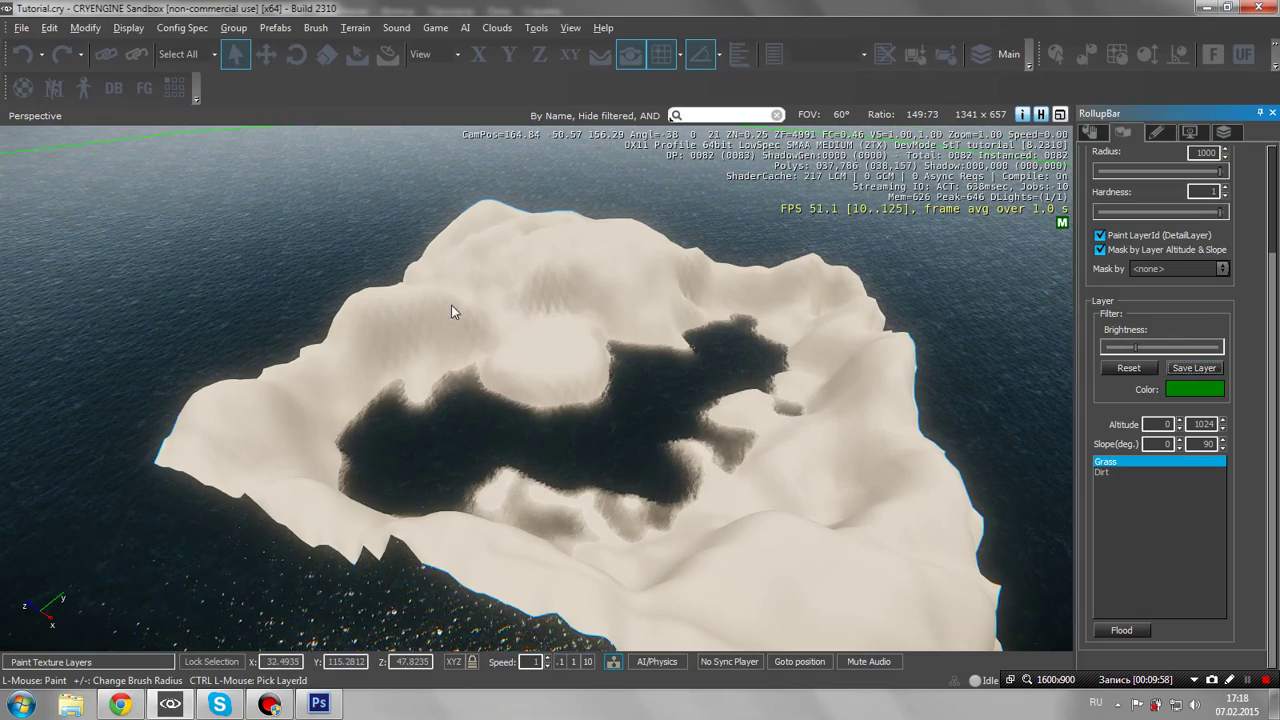
# Repaint the whole island with the dark green Grass layer
pyautogui.press('w')
pyautogui.moveTo(492, 358)
pyautogui.mouseDown(button='right')
pyautogui.moveTo(410, 352)
pyautogui.moveTo(480, 345)
pyautogui.moveTo(495, 280)
pyautogui.moveTo(535, 302)
pyautogui.moveTo(580, 250)
pyautogui.moveTo(570, 325)
pyautogui.moveTo(490, 335)
pyautogui.mouseUp(button='right')
pyautogui.press('w')
pyautogui.press('s')
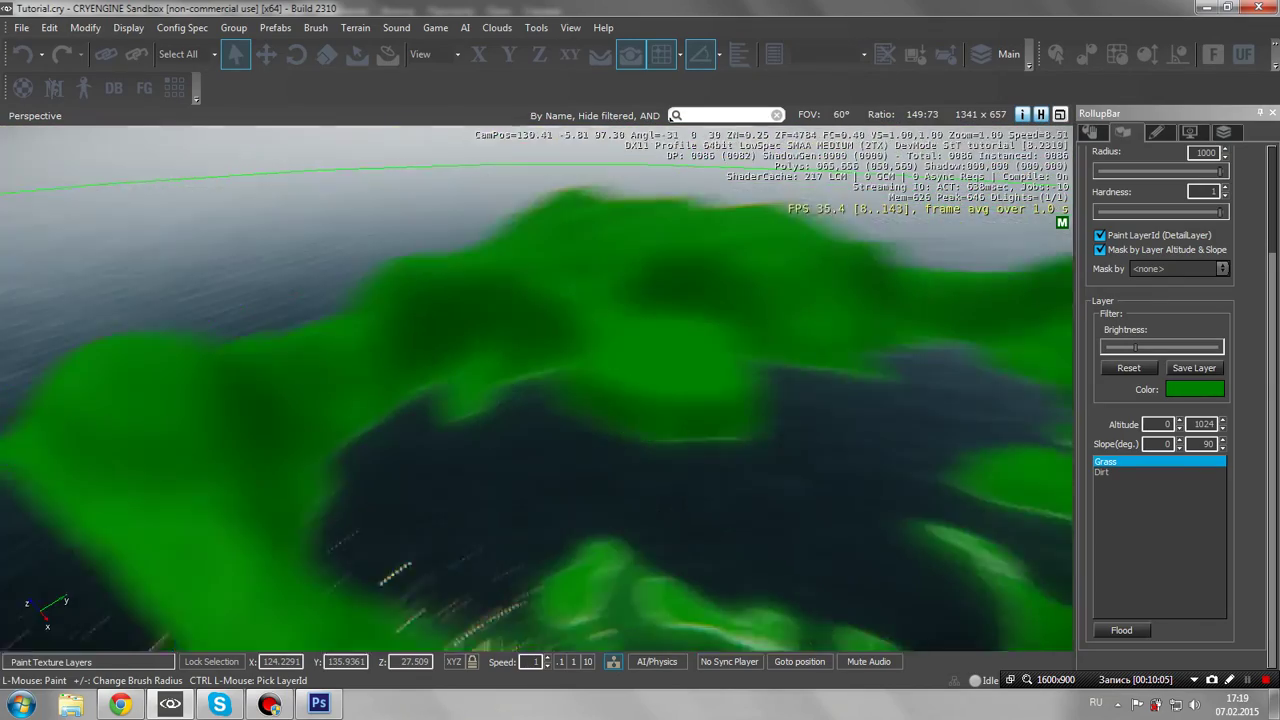
pyautogui.press('w')
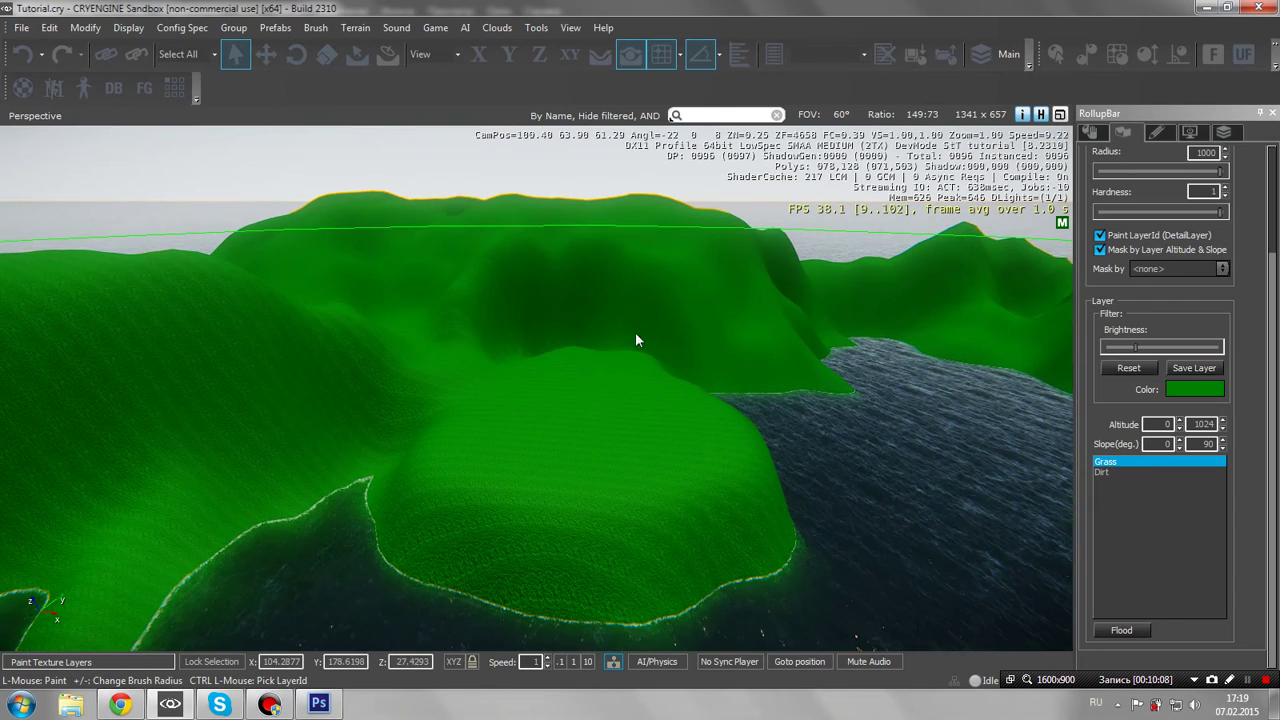
# Set the Dirt layer's filter colour to a dark yellowish brown from the standard colours
pyautogui.click(1104, 472)
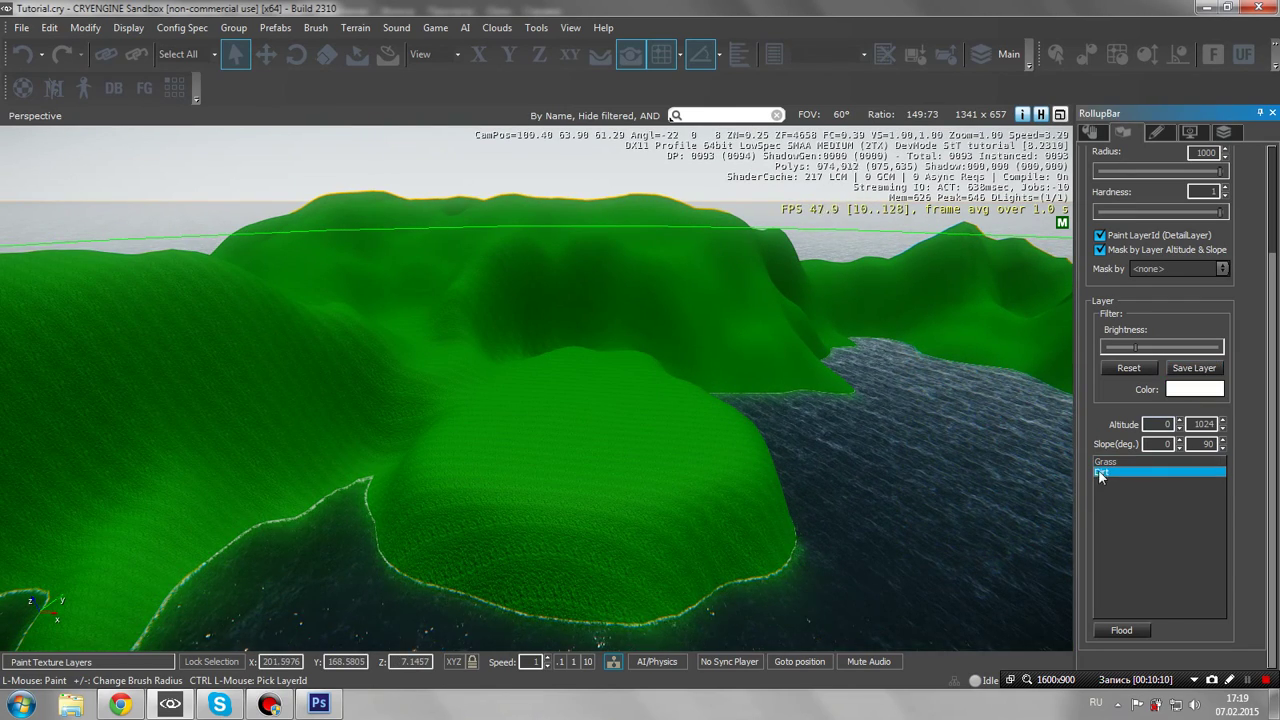
pyautogui.click(1200, 389)
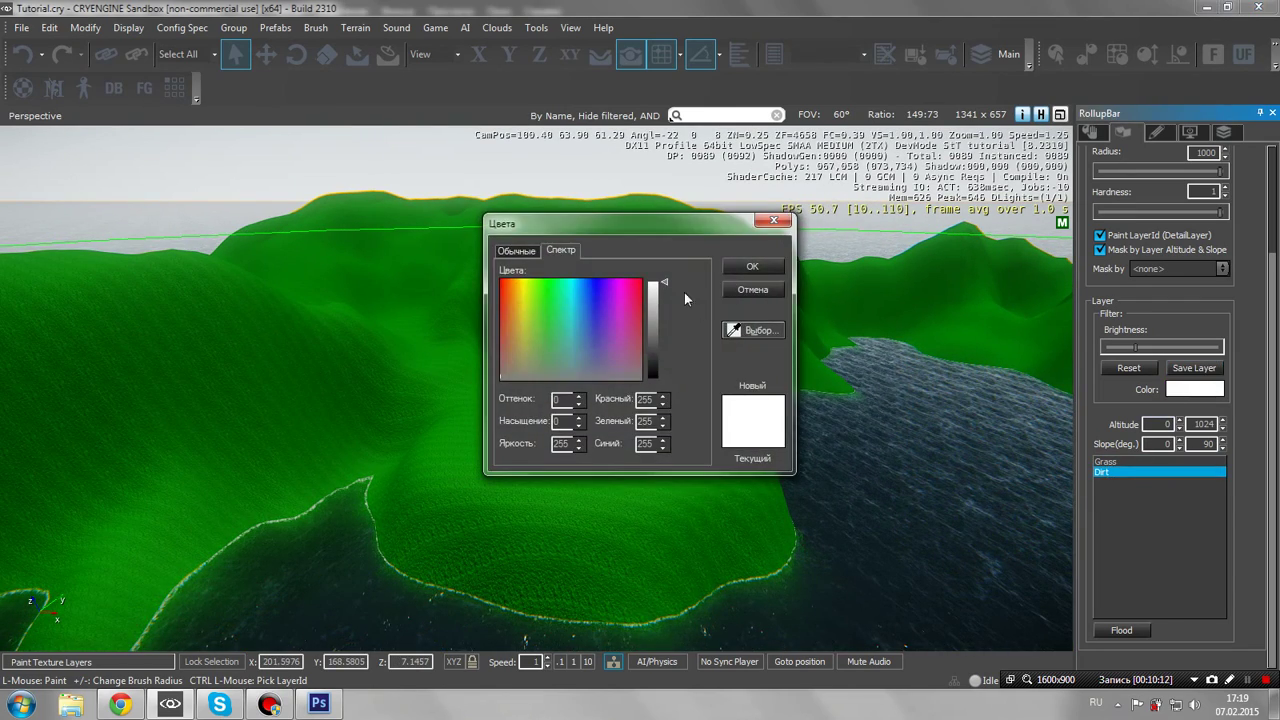
pyautogui.click(534, 255)
pyautogui.click(562, 251)
pyautogui.click(526, 252)
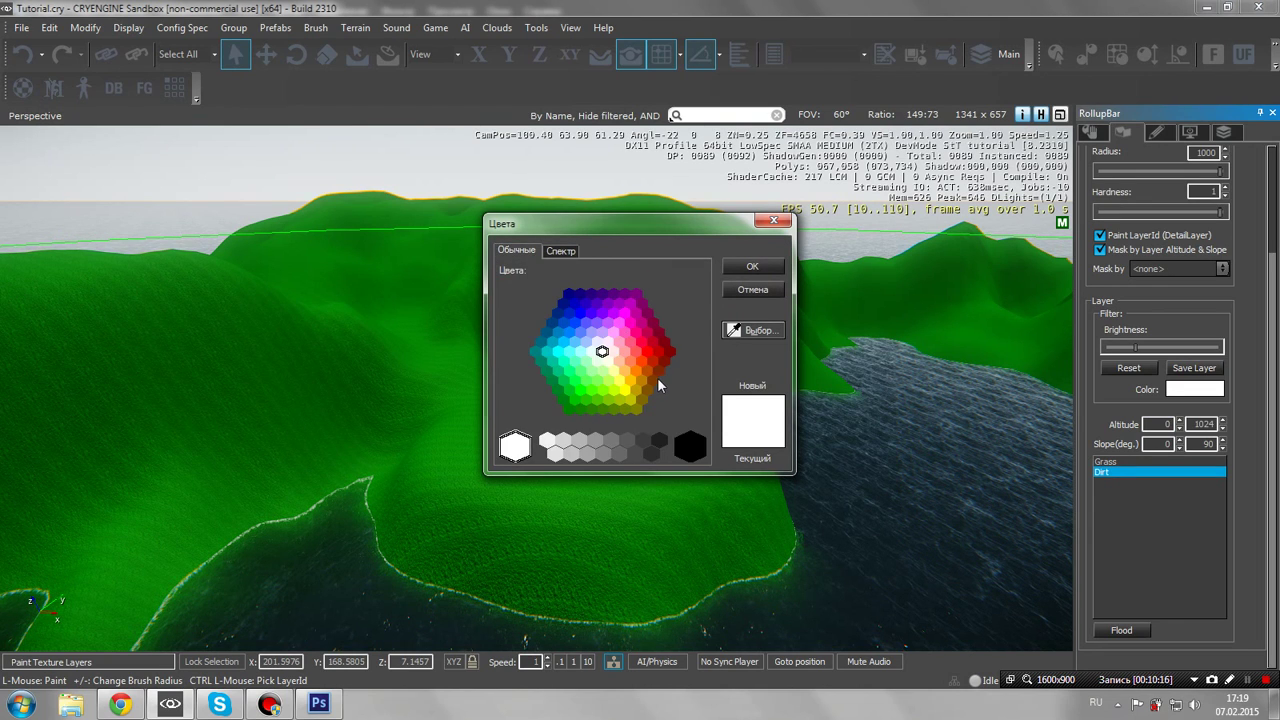
pyautogui.click(652, 382)
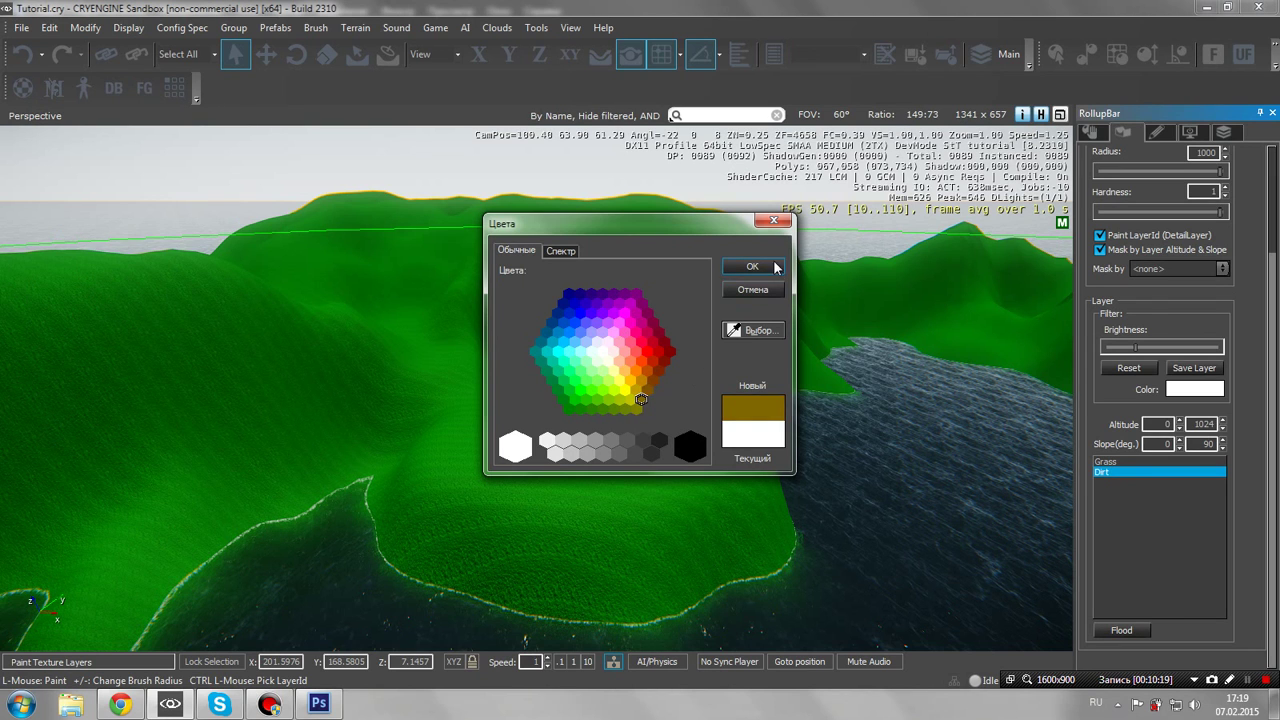
pyautogui.click(776, 268)
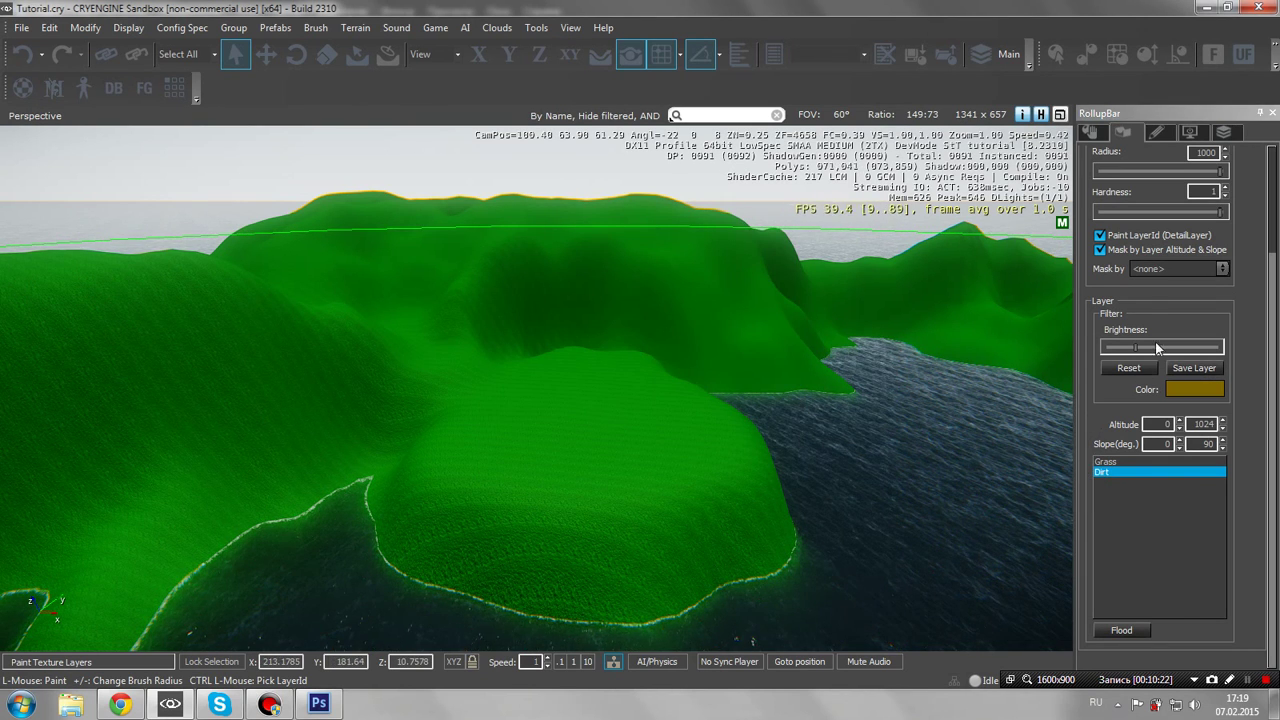
# Reduce the brush radius to about 10.47 and the hardness to 0.52 for painting the Dirt layer
pyautogui.moveTo(1222, 173); pyautogui.dragTo(1141, 173)
pyautogui.press('w')
pyautogui.moveTo(484, 412)
pyautogui.mouseDown(button='right')
pyautogui.moveTo(430, 410)
pyautogui.moveTo(486, 408)
pyautogui.mouseUp(button='right')
pyautogui.press('s')
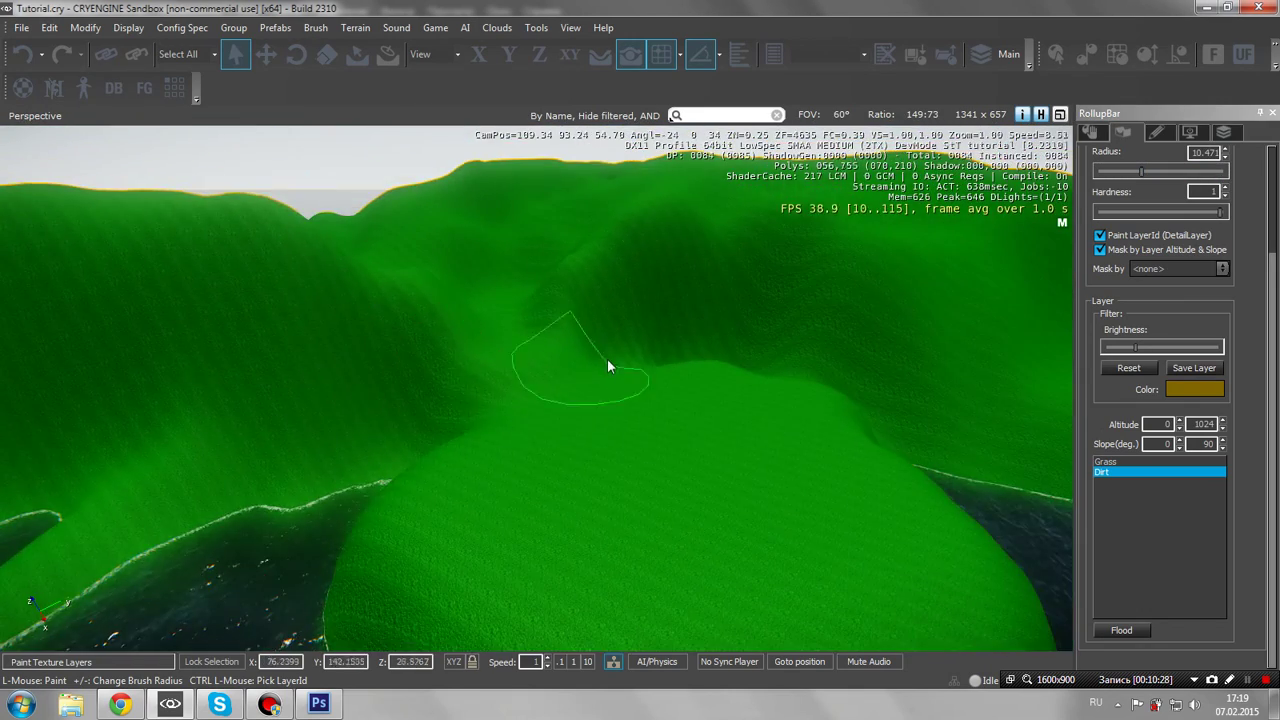
pyautogui.moveTo(607, 345)
pyautogui.mouseDown(button='right')
pyautogui.moveTo(570, 325)
pyautogui.moveTo(620, 330)
pyautogui.mouseUp(button='right')
pyautogui.press('s')
pyautogui.press('w')
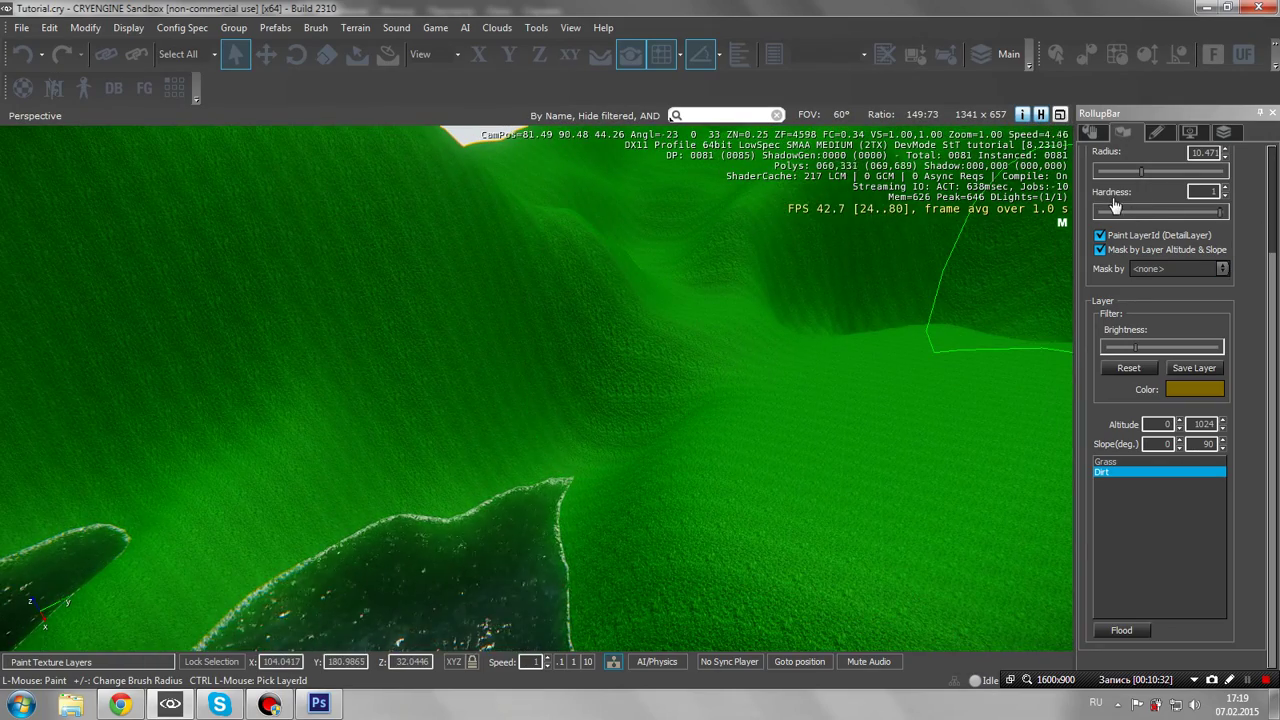
pyautogui.moveTo(1222, 213); pyautogui.dragTo(1162, 212)
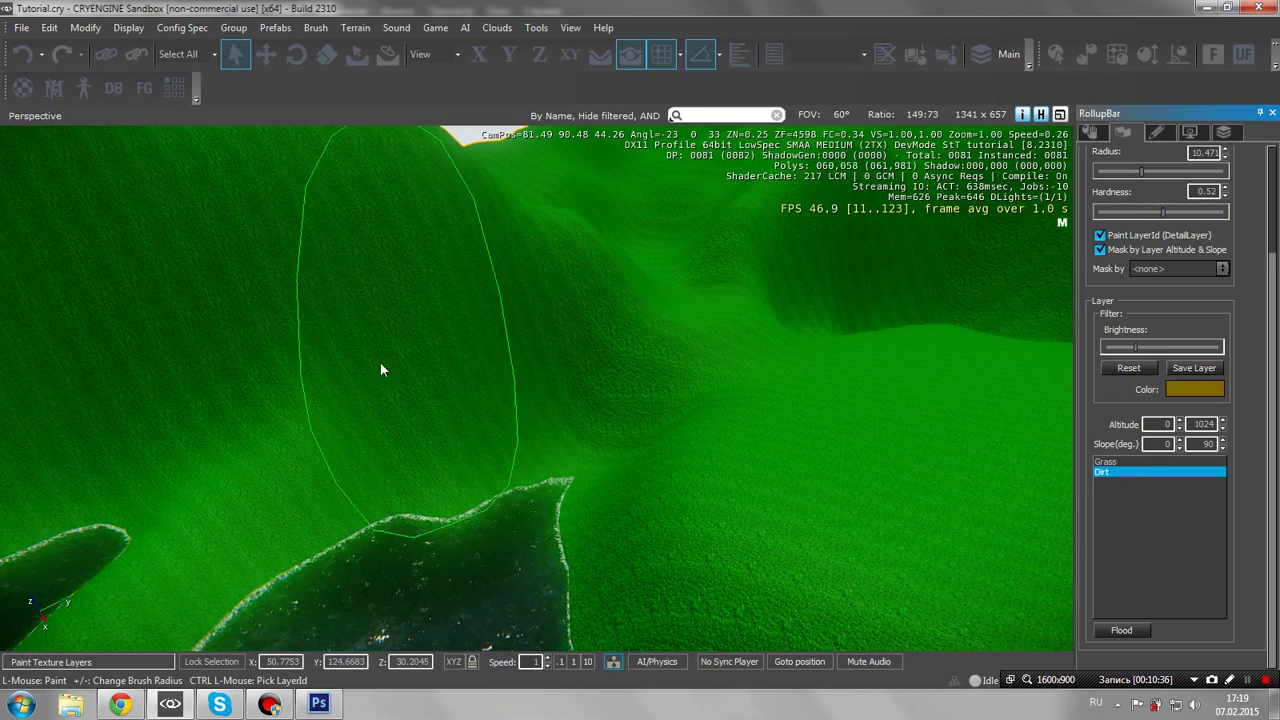
# Check the Dirt layer's filter colour values in the colour picker and close it without a change
pyautogui.press('w')
pyautogui.moveTo(415, 338); pyautogui.dragTo(421, 341, button='right')
pyautogui.press('s')
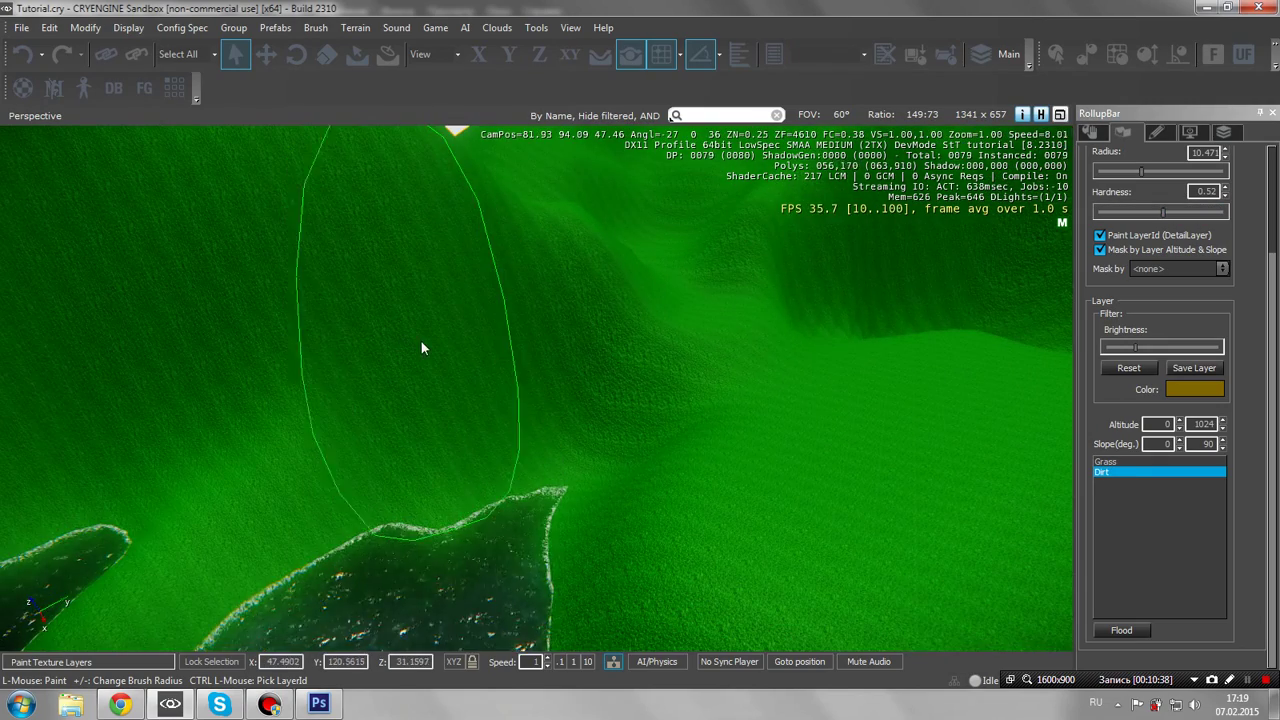
pyautogui.click(1192, 388)
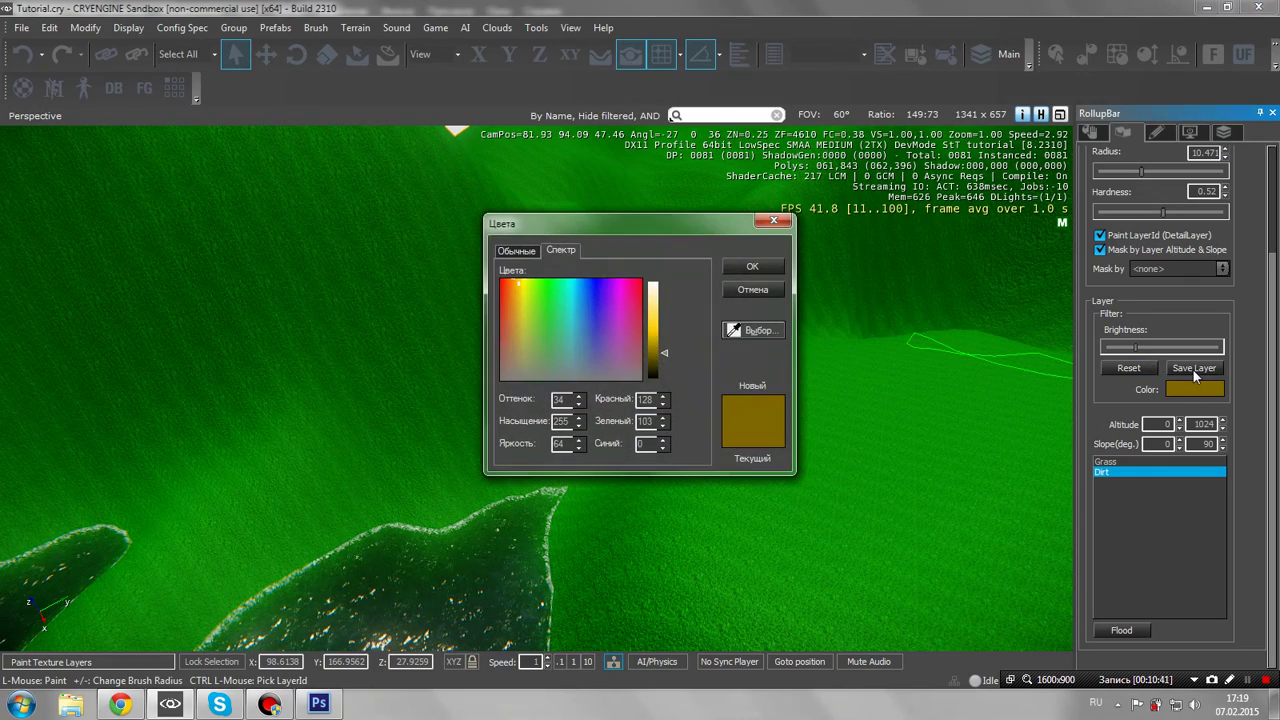
pyautogui.click(774, 221)
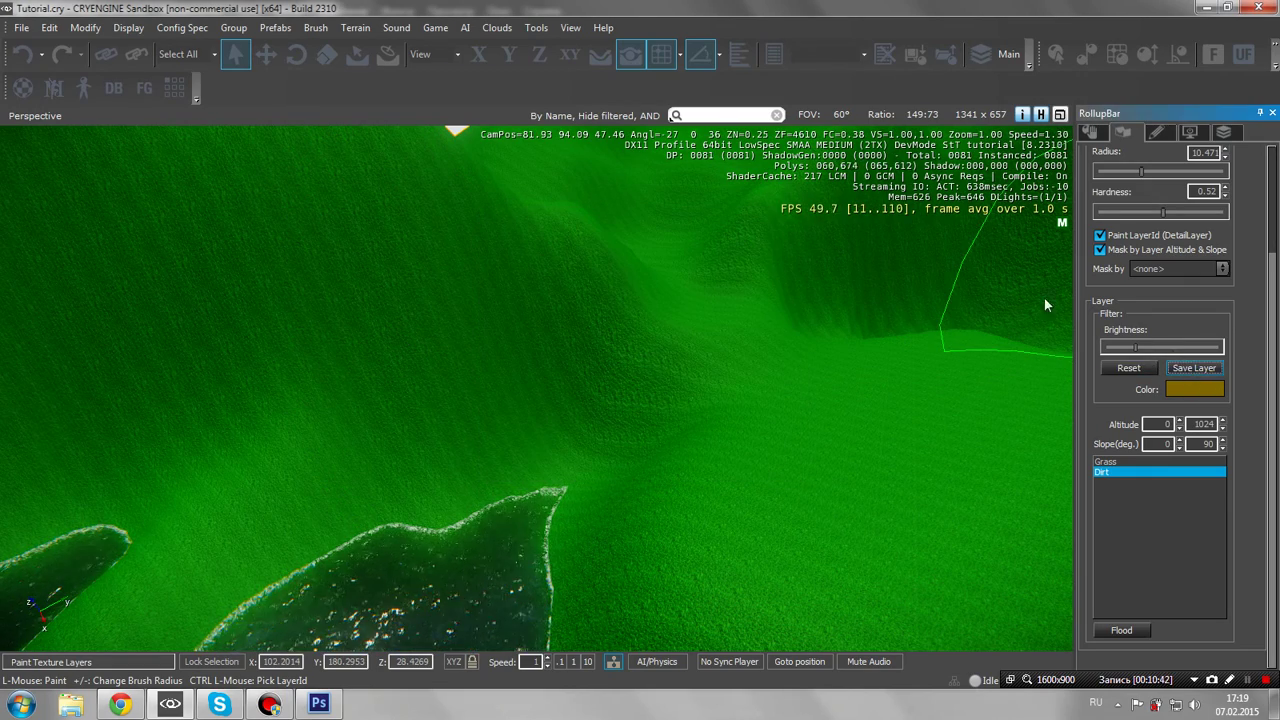
# Set the brush radius to 5 and paint the Dirt layer over the slope above the tip of the inlet
pyautogui.press('s')
pyautogui.moveTo(440, 317); pyautogui.dragTo(410, 317, button='right')
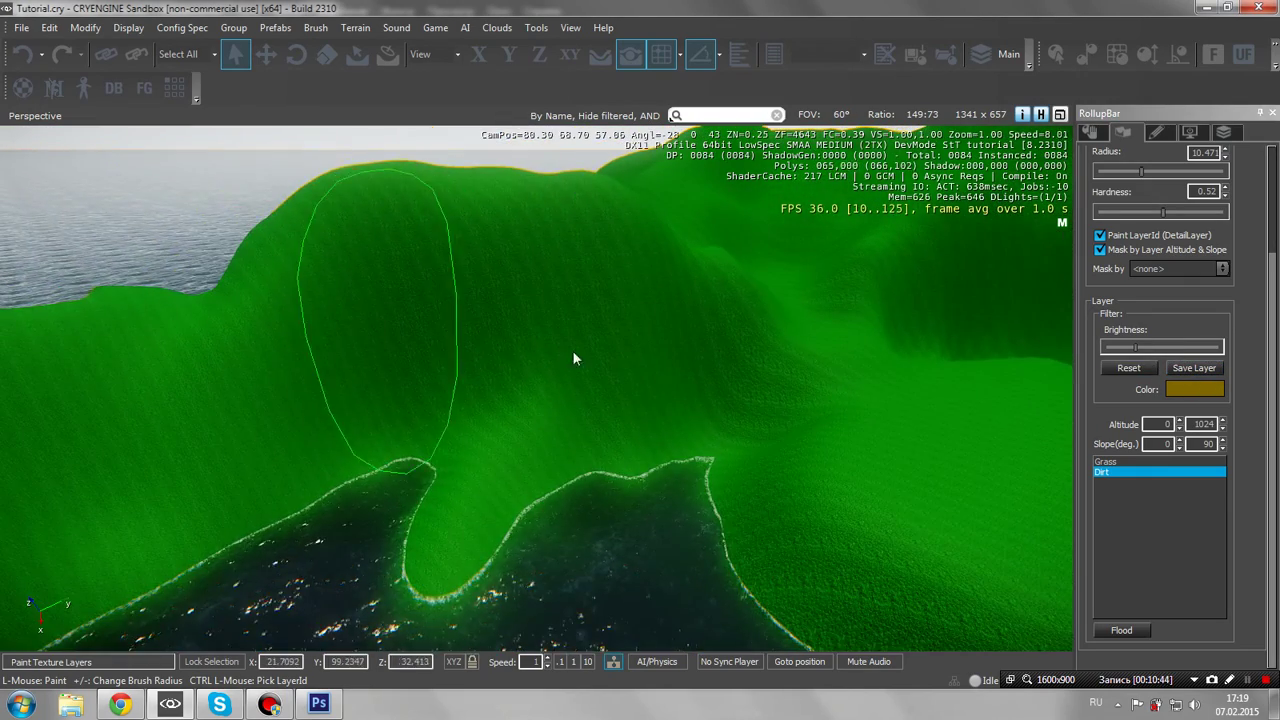
pyautogui.press('w')
pyautogui.moveTo(572, 350); pyautogui.dragTo(600, 355, button='right')
pyautogui.moveTo(350, 295); pyautogui.dragTo(340, 295, button='right')
pyautogui.press('a')
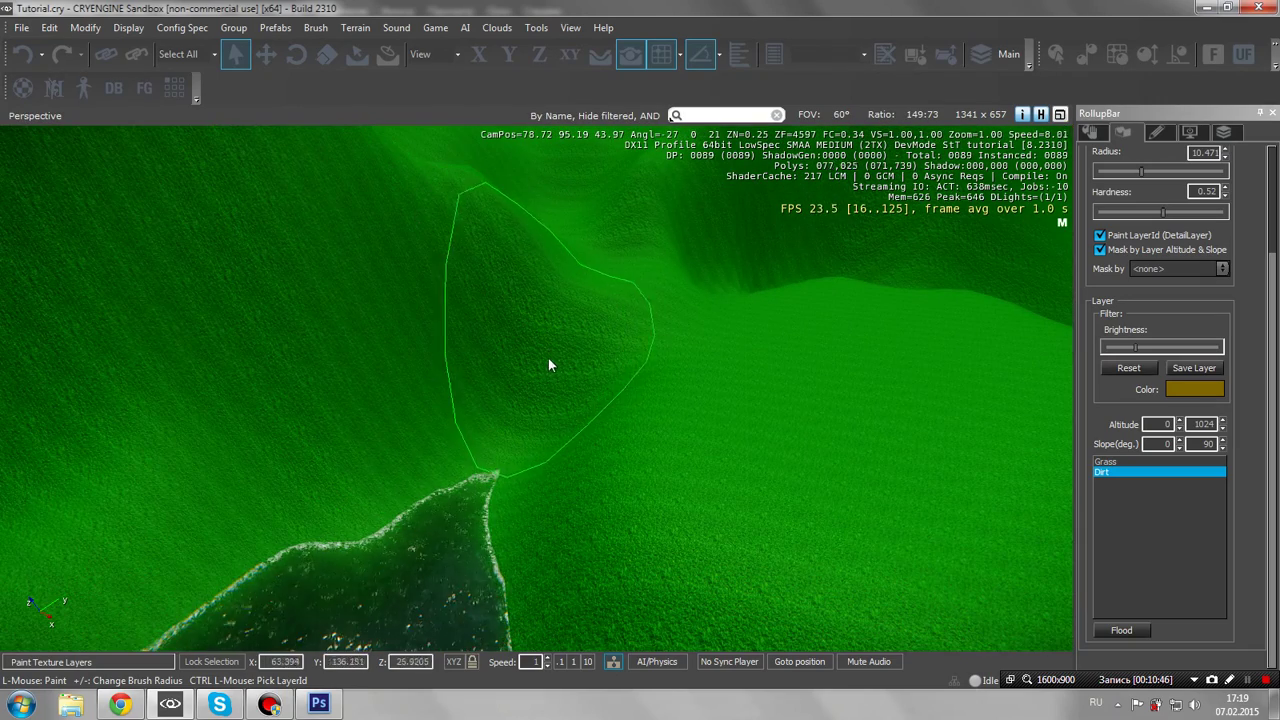
pyautogui.doubleClick(1205, 152)
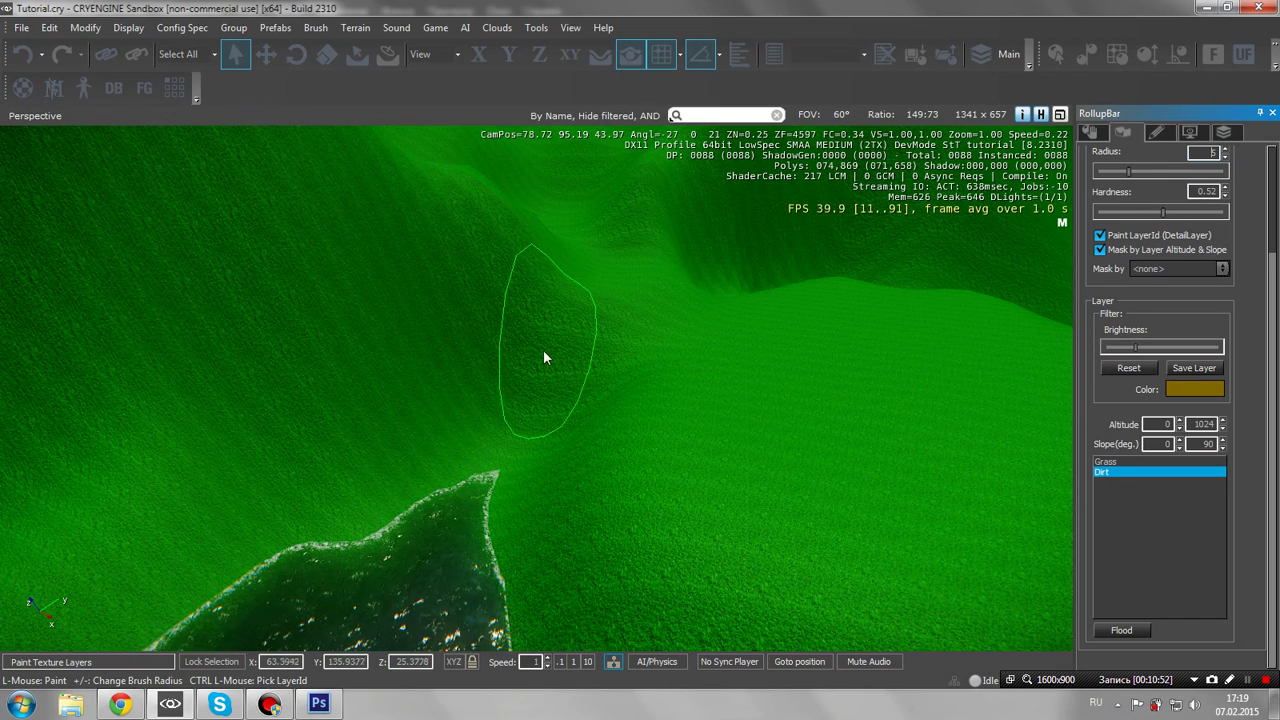
pyautogui.moveTo(543, 349)
pyautogui.mouseDown()
pyautogui.moveTo(609, 362)
pyautogui.moveTo(510, 443)
pyautogui.moveTo(505, 372)
pyautogui.moveTo(480, 373)
pyautogui.moveTo(497, 460)
pyautogui.moveTo(449, 463)
pyautogui.moveTo(479, 453)
pyautogui.mouseUp()
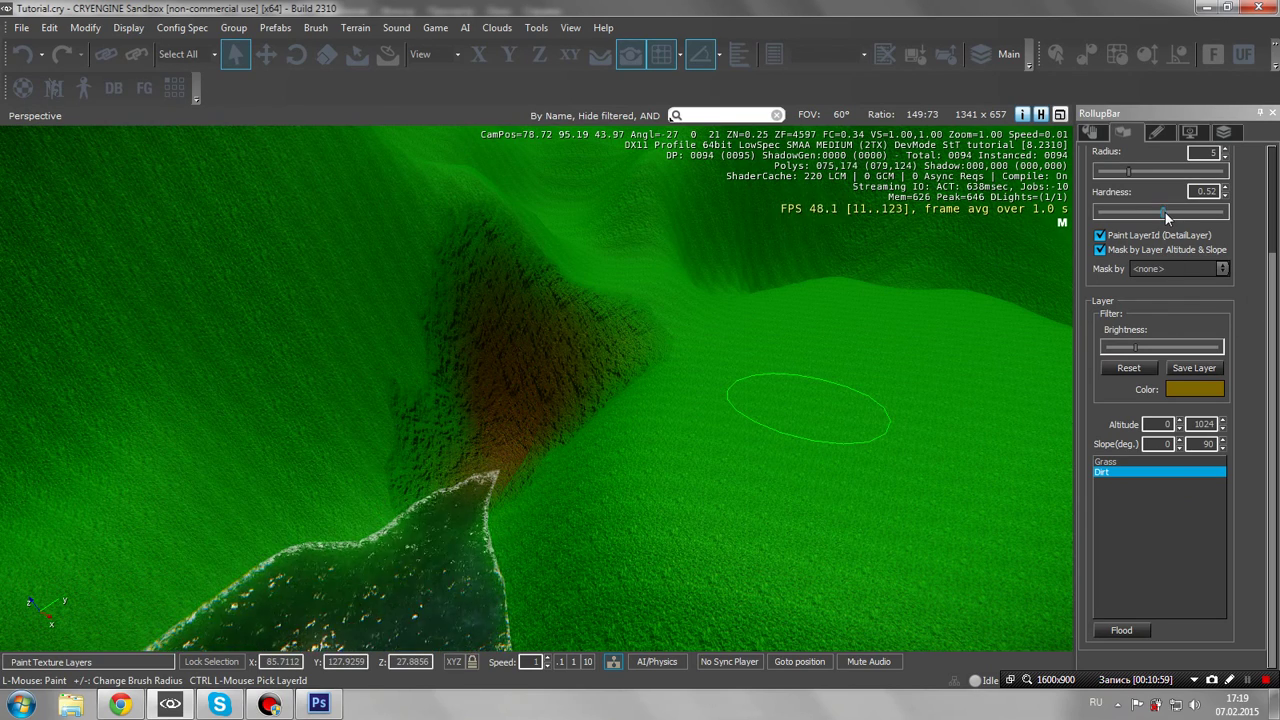
# Try different brightness settings for the Dirt layer, repainting the patch above the inlet to compare them
pyautogui.moveTo(1135, 347); pyautogui.dragTo(1196, 348)
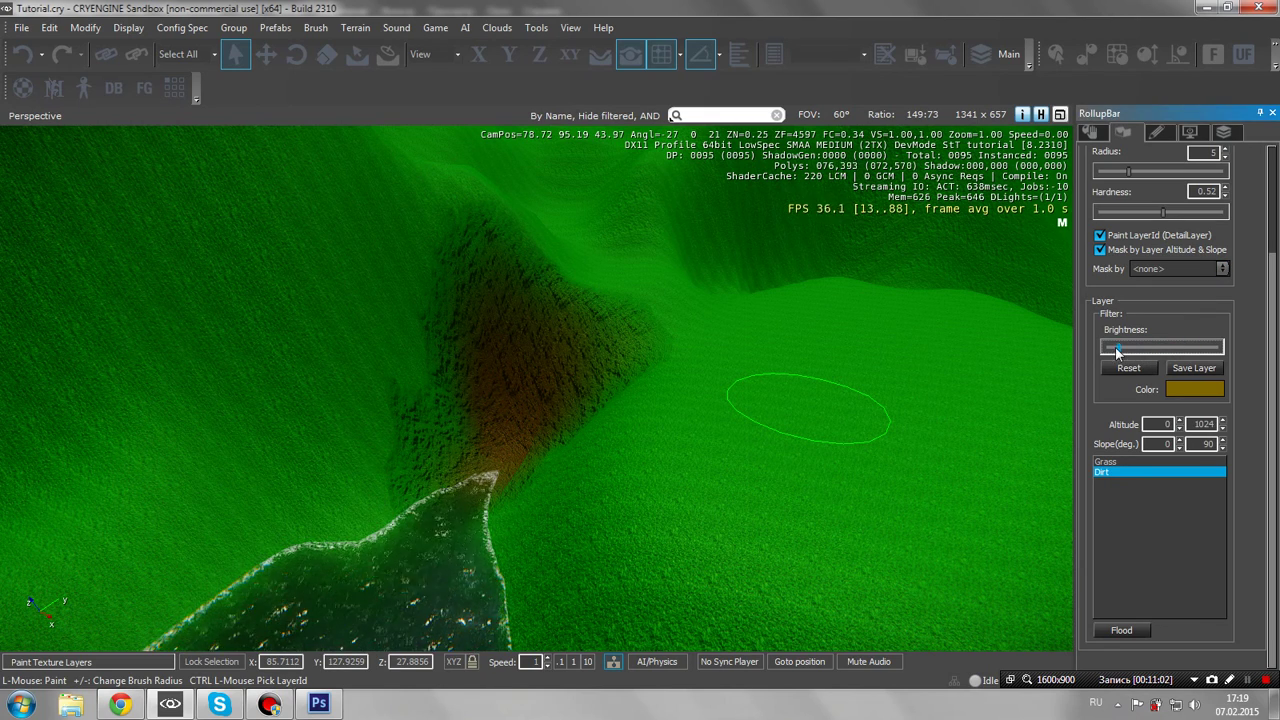
pyautogui.moveTo(590, 372)
pyautogui.mouseDown()
pyautogui.moveTo(529, 380)
pyautogui.moveTo(452, 436)
pyautogui.moveTo(530, 355)
pyautogui.mouseUp()
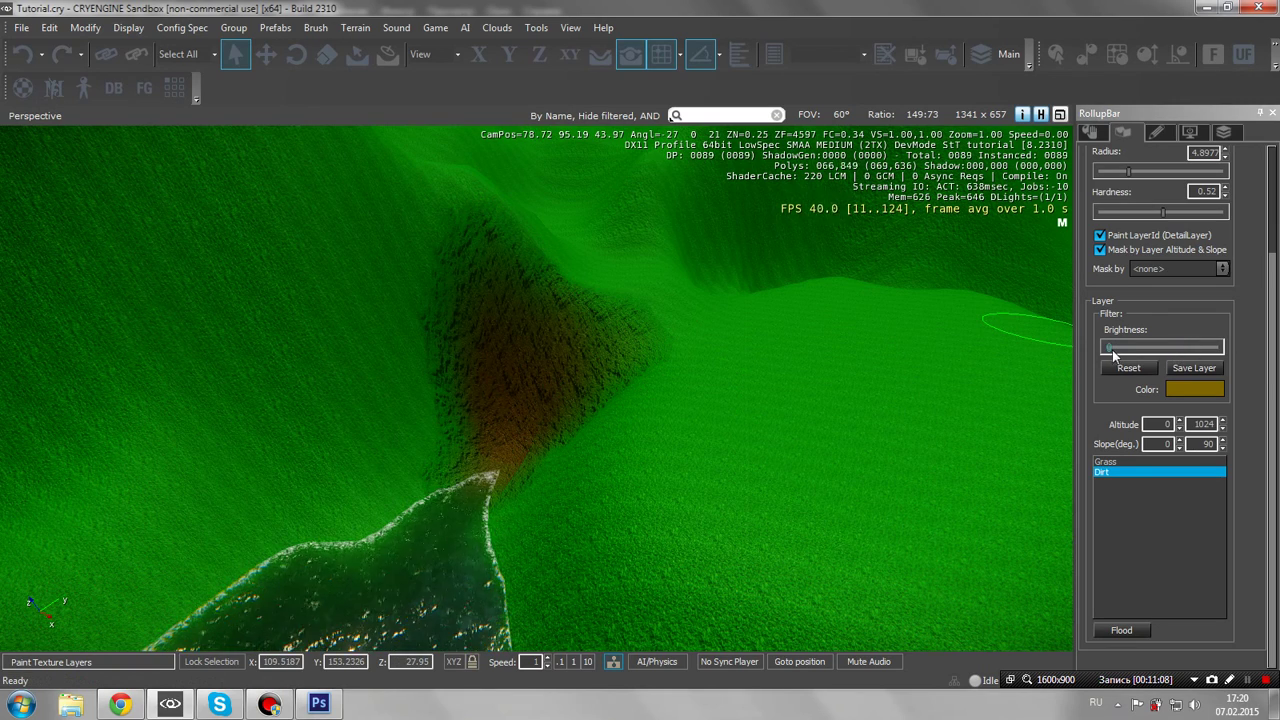
pyautogui.moveTo(1112, 350); pyautogui.dragTo(1140, 351)
pyautogui.moveTo(486, 415)
pyautogui.mouseDown()
pyautogui.moveTo(428, 437)
pyautogui.moveTo(484, 382)
pyautogui.mouseUp()
pyautogui.press('w')
pyautogui.moveTo(580, 372)
pyautogui.mouseDown(button='right')
pyautogui.moveTo(466, 344)
pyautogui.moveTo(476, 352)
pyautogui.mouseUp(button='right')
pyautogui.press('a')
pyautogui.press('s')
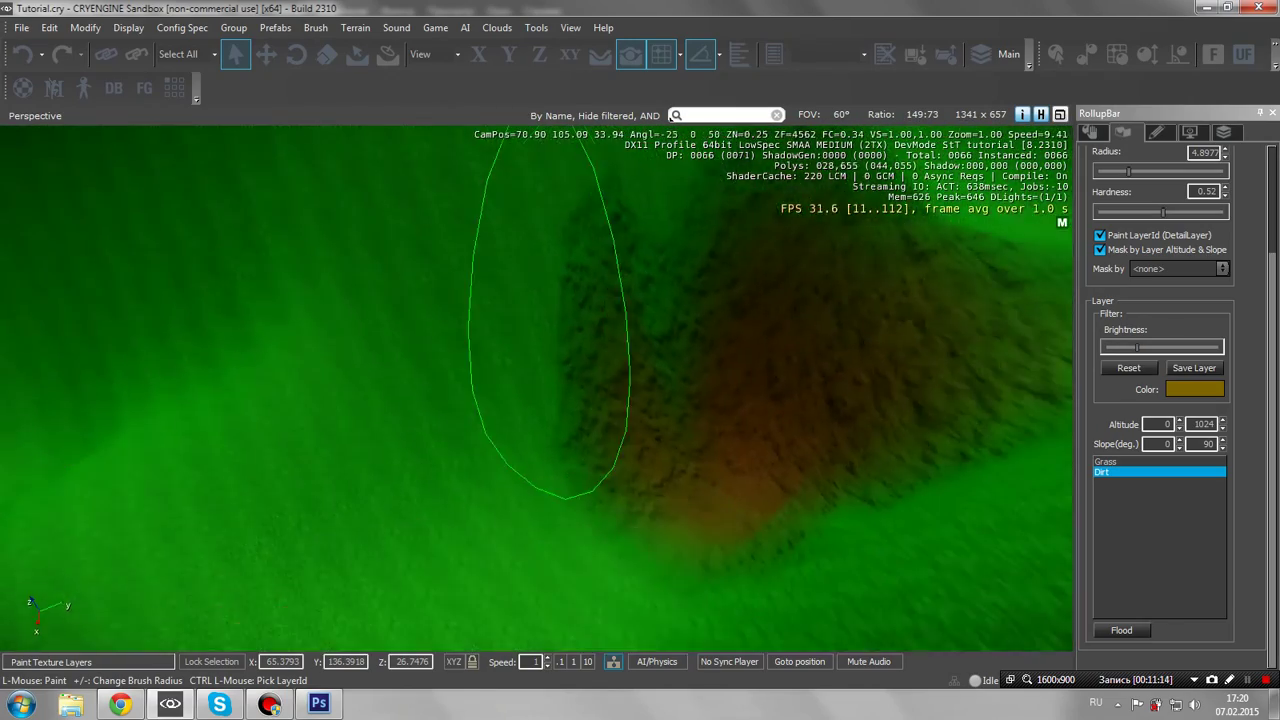
pyautogui.moveTo(550, 330)
pyautogui.mouseDown(button='right')
pyautogui.moveTo(588, 340)
pyautogui.moveTo(563, 314)
pyautogui.mouseUp(button='right')
pyautogui.press('s')
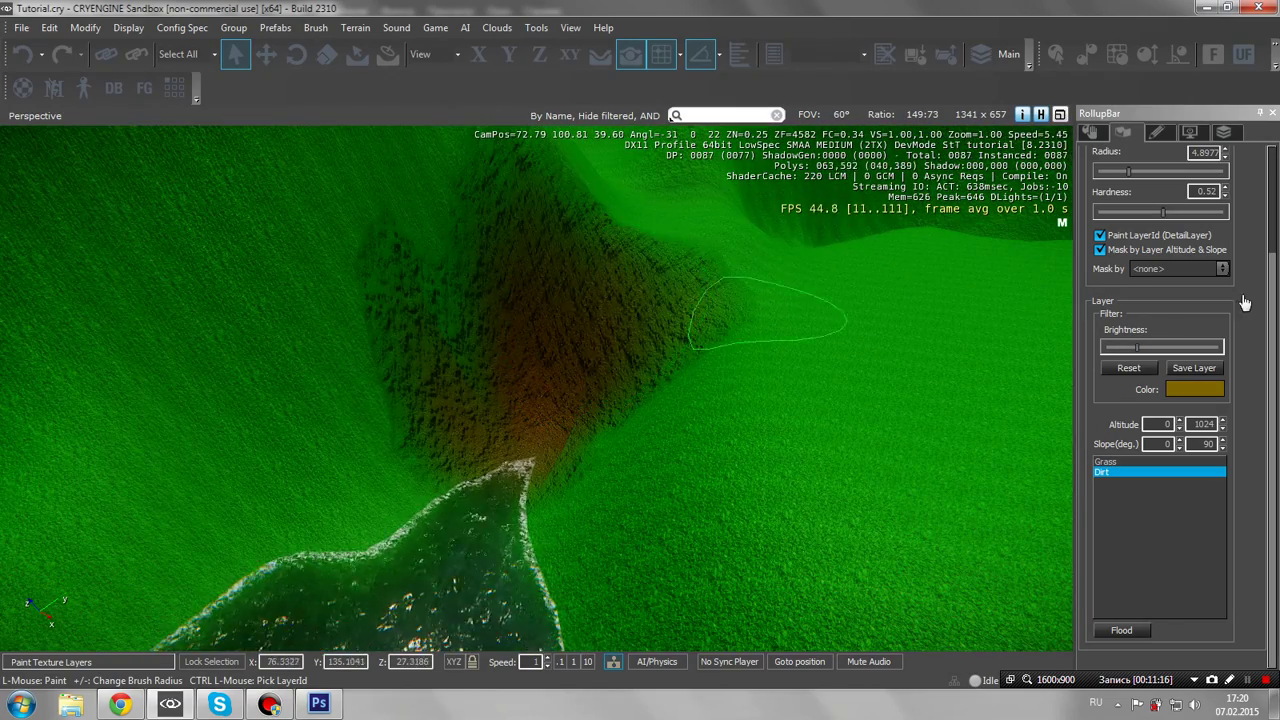
# Set the brush hardness to 1, disable Paint LayerId, and paint Dirt over the patch and the adjoining slope along the inlet
pyautogui.moveTo(1162, 212); pyautogui.dragTo(1222, 212)
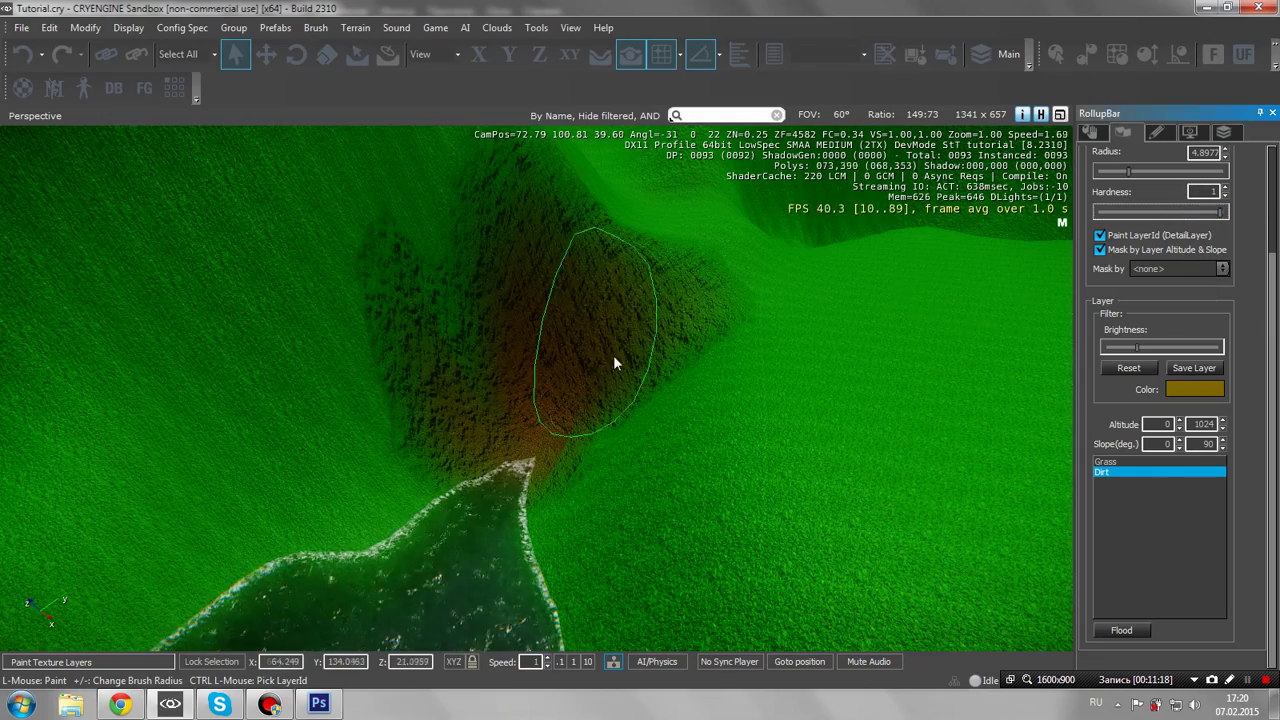
pyautogui.press('s')
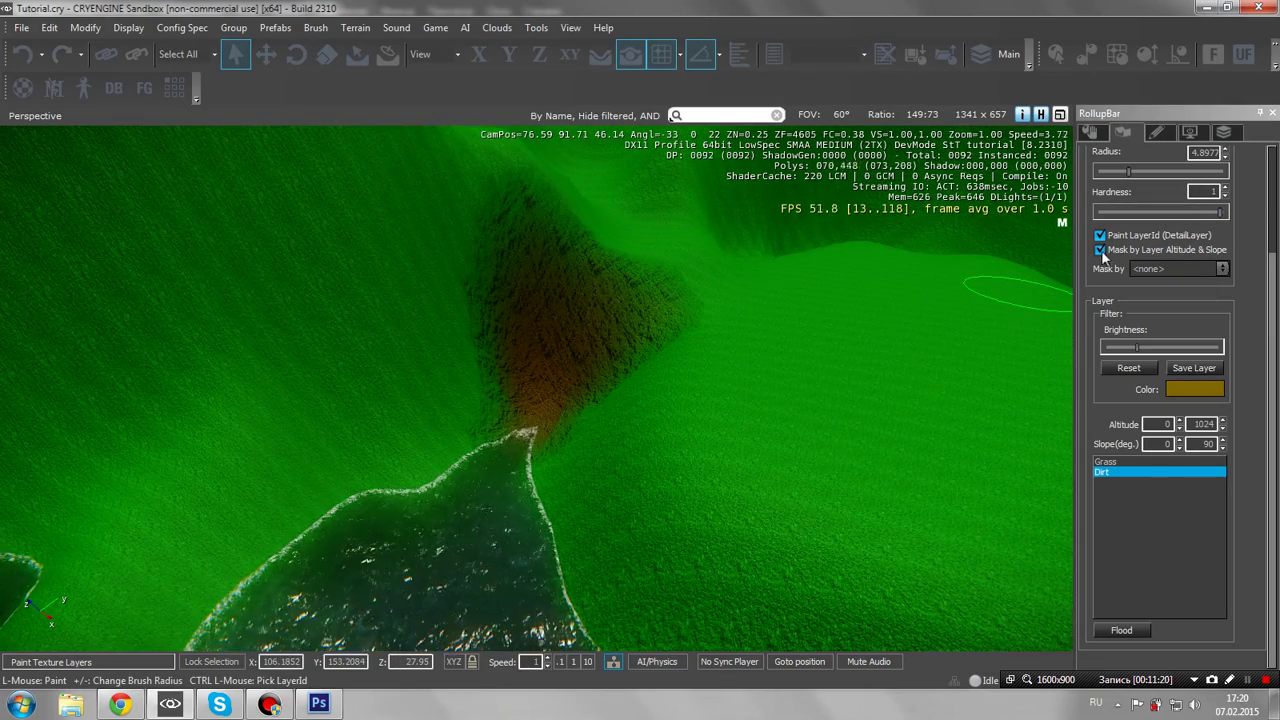
pyautogui.click(1100, 237)
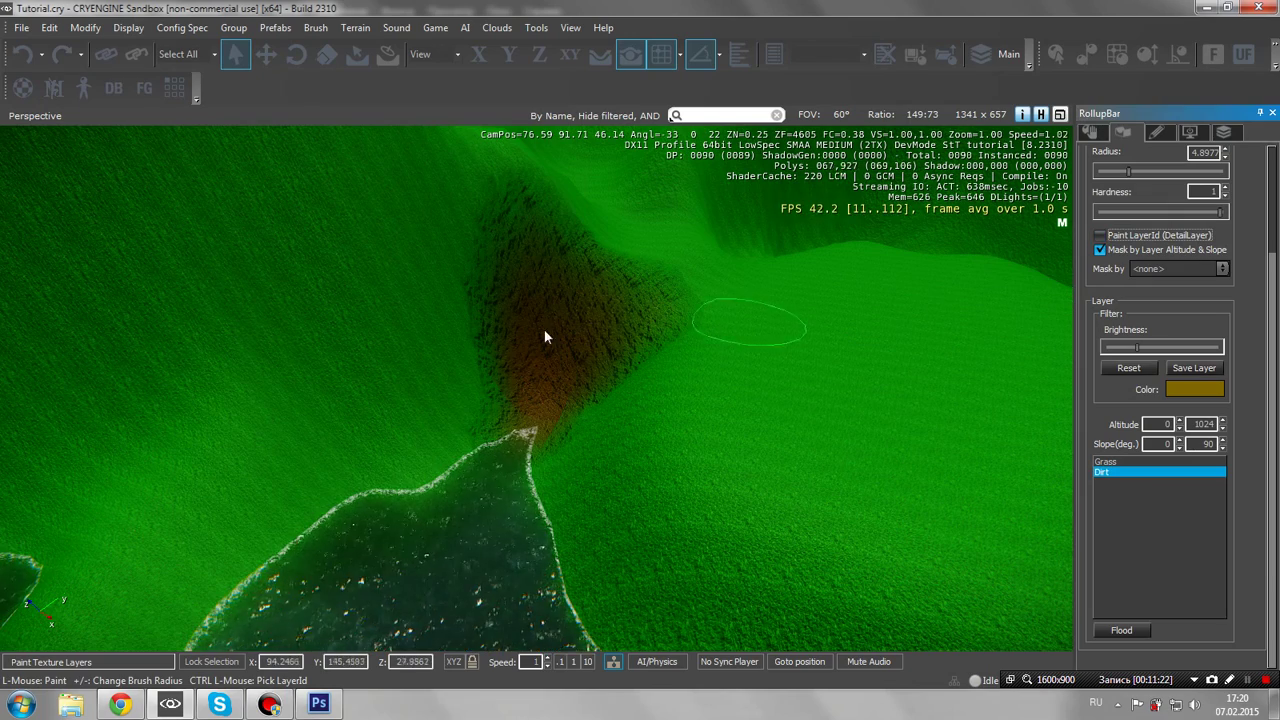
pyautogui.moveTo(544, 337)
pyautogui.mouseDown()
pyautogui.moveTo(406, 386)
pyautogui.moveTo(502, 292)
pyautogui.moveTo(498, 367)
pyautogui.moveTo(480, 401)
pyautogui.mouseUp()
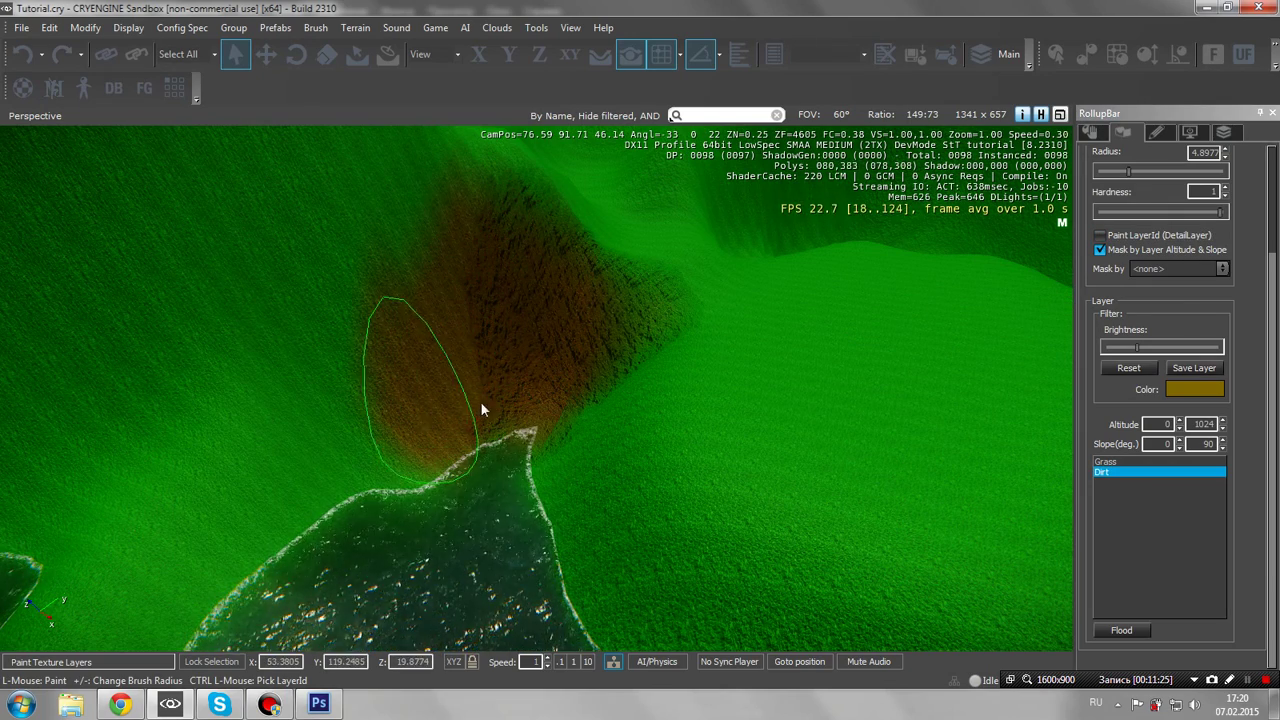
# Try painting the Dirt layer with Mask by Layer Altitude & Slope disabled, and enable the mask again
pyautogui.click(1101, 252)
pyautogui.moveTo(283, 360)
pyautogui.mouseDown()
pyautogui.moveTo(317, 395)
pyautogui.moveTo(400, 374)
pyautogui.mouseUp()
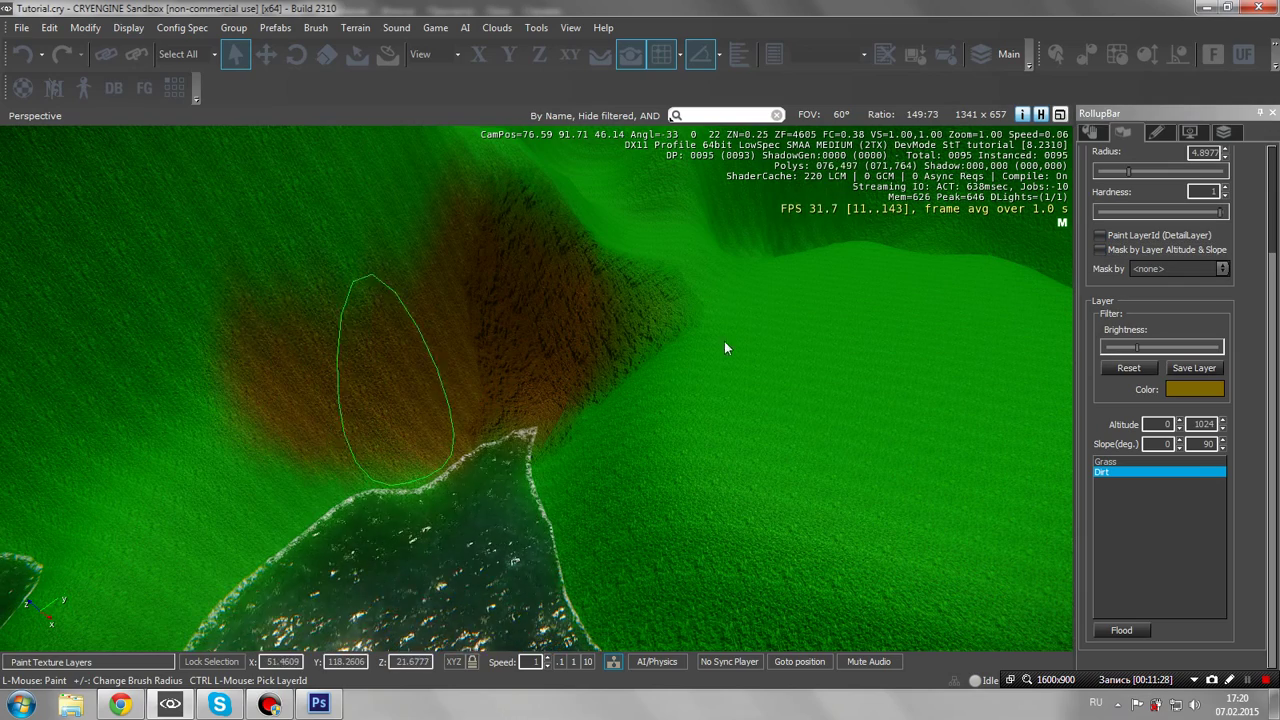
pyautogui.click(1100, 250)
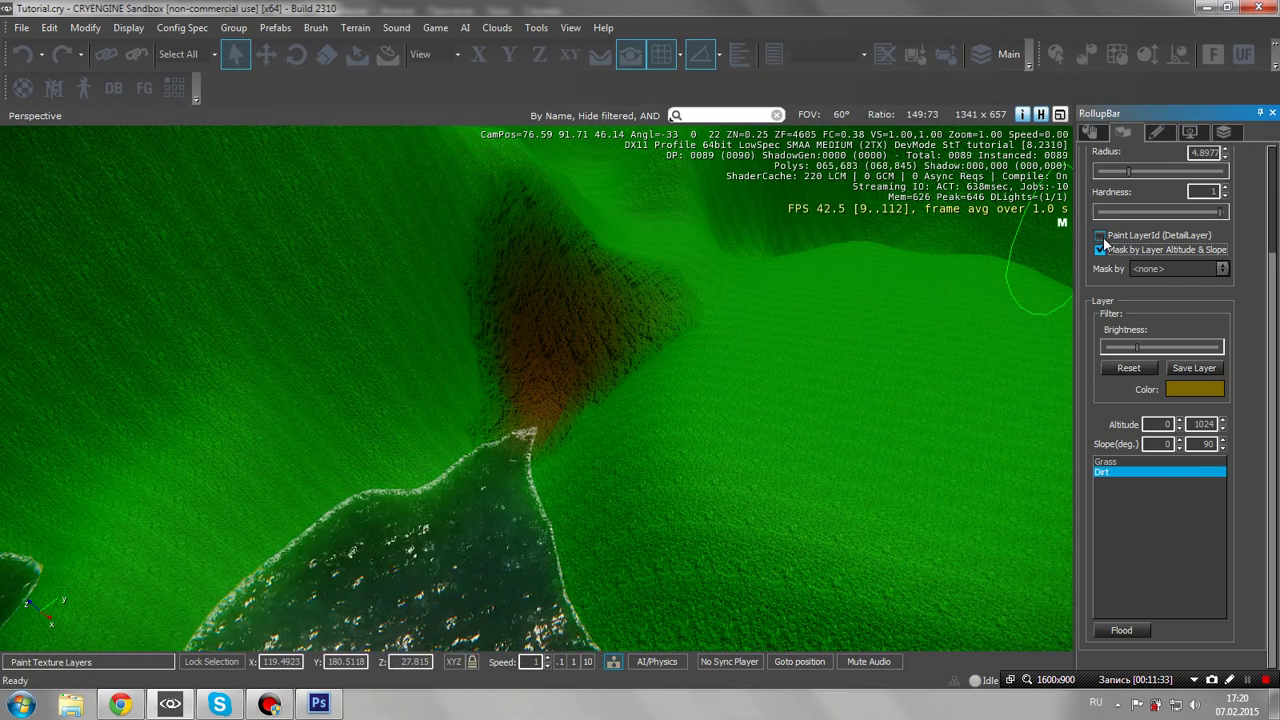
# Examine the border between the Dirt patch and the grass up close and try another Dirt stroke across the slope
pyautogui.press('w')
pyautogui.moveTo(648, 288); pyautogui.dragTo(618, 324, button='right')
pyautogui.press('w')
pyautogui.press('d')
pyautogui.press('s')
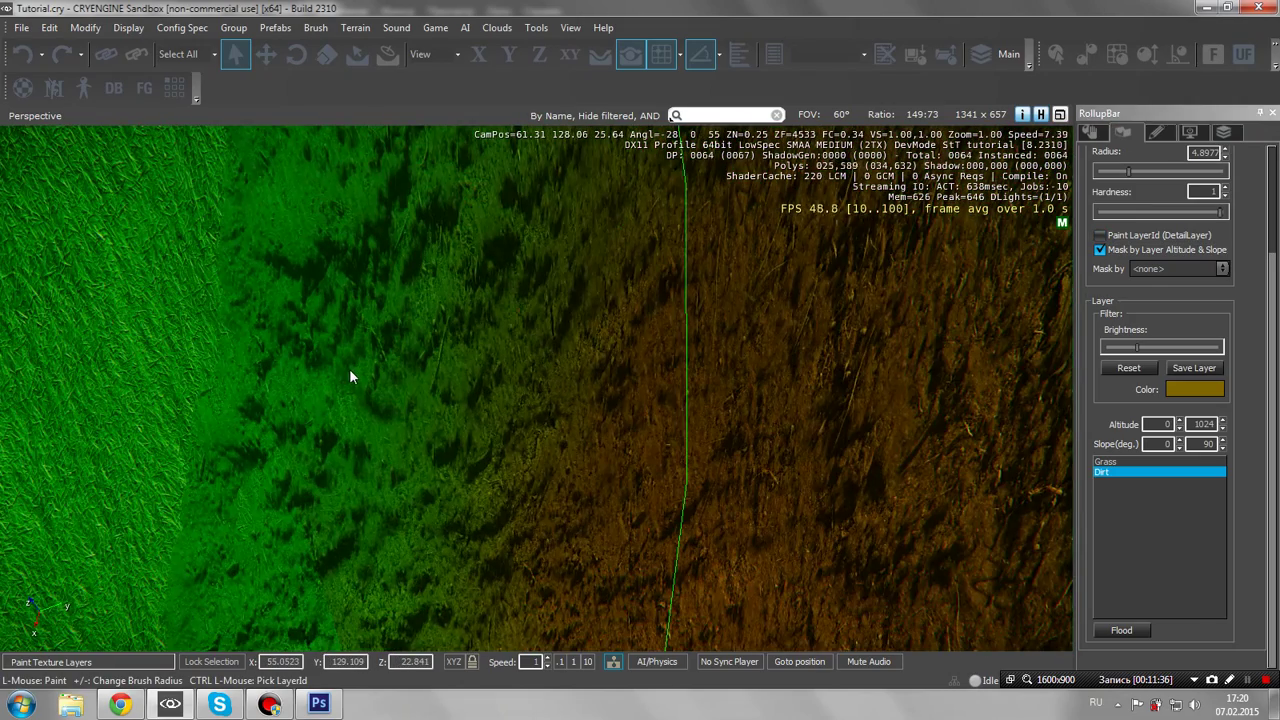
pyautogui.scroll(-5, 349, 377)
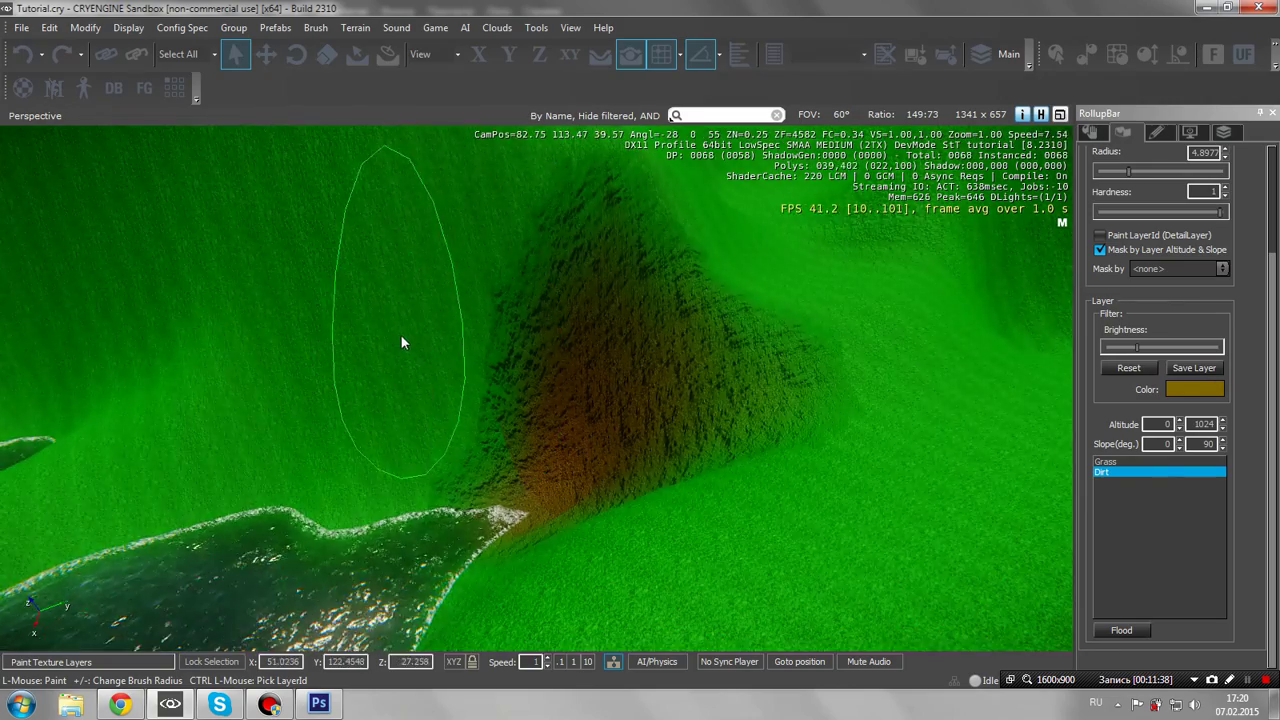
pyautogui.moveTo(397, 348)
pyautogui.mouseDown()
pyautogui.moveTo(347, 365)
pyautogui.moveTo(440, 440)
pyautogui.moveTo(494, 449)
pyautogui.moveTo(575, 402)
pyautogui.mouseUp()
# Paint the Grass layer over the whole Dirt patch, enabling Paint LayerId to replace its surface as well
pyautogui.click(1107, 461)
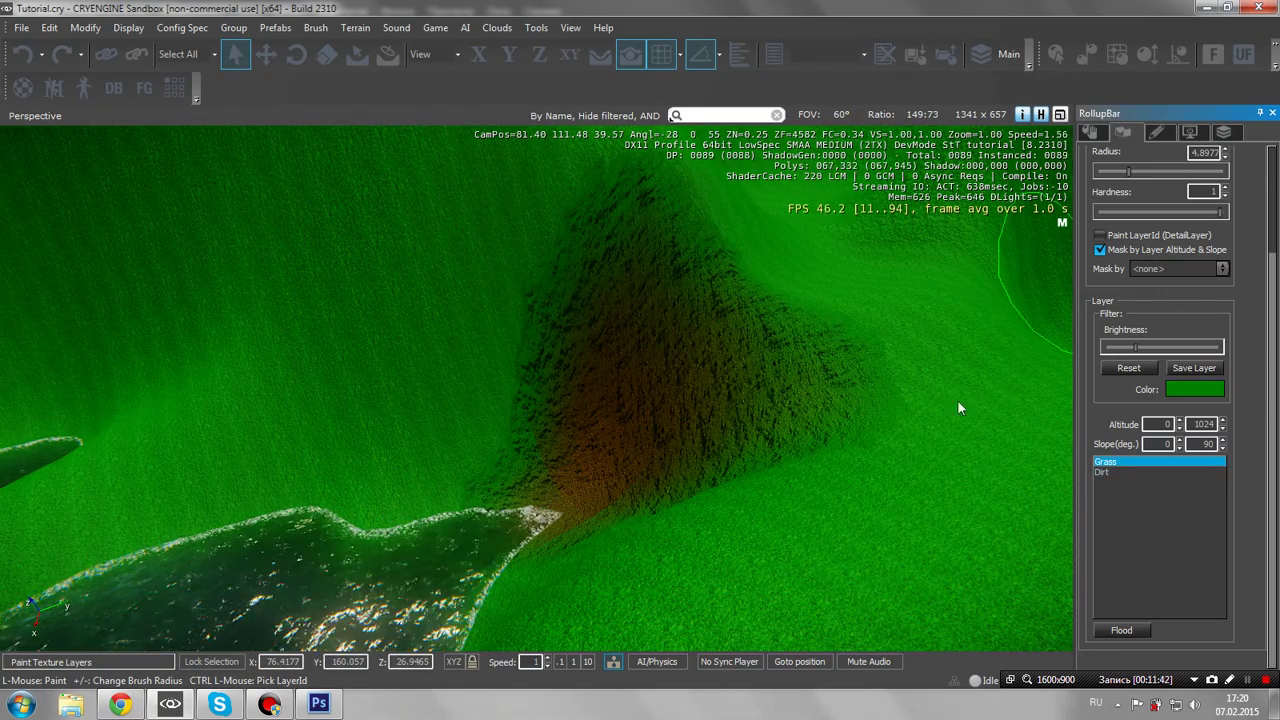
pyautogui.moveTo(657, 380)
pyautogui.mouseDown()
pyautogui.moveTo(811, 415)
pyautogui.moveTo(746, 406)
pyautogui.moveTo(632, 443)
pyautogui.mouseUp()
pyautogui.click(1100, 235)
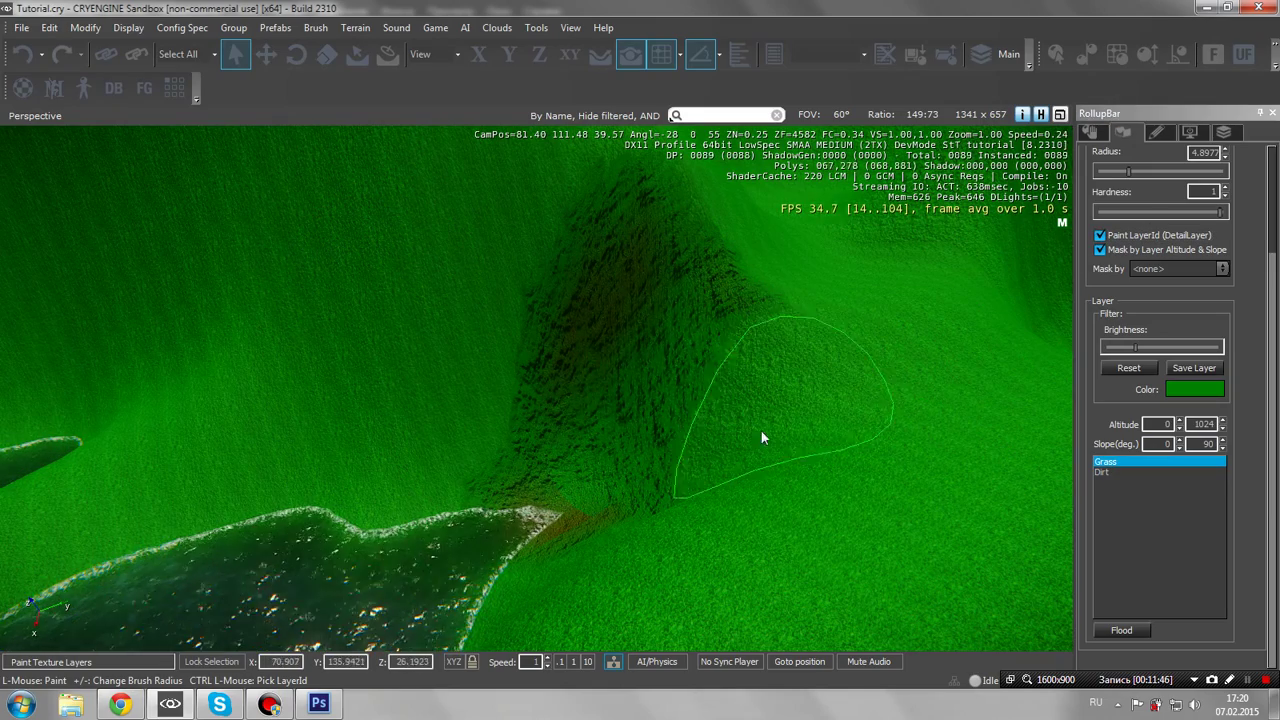
pyautogui.moveTo(581, 478)
pyautogui.mouseDown()
pyautogui.moveTo(689, 342)
pyautogui.moveTo(557, 266)
pyautogui.moveTo(549, 555)
pyautogui.moveTo(610, 453)
pyautogui.mouseUp()
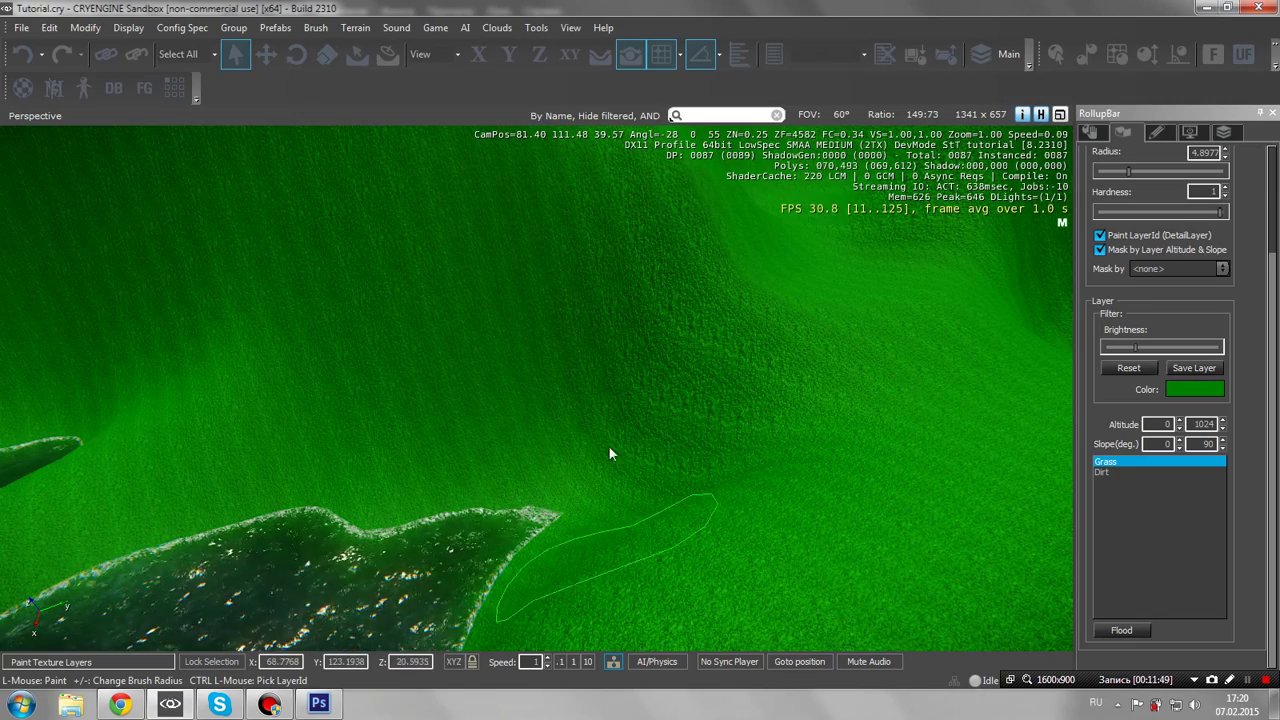
# Switch to the Dirt layer with Paint LayerId disabled and try a stroke on the slope above the inlet
pyautogui.click(1111, 471)
pyautogui.click(1100, 235)
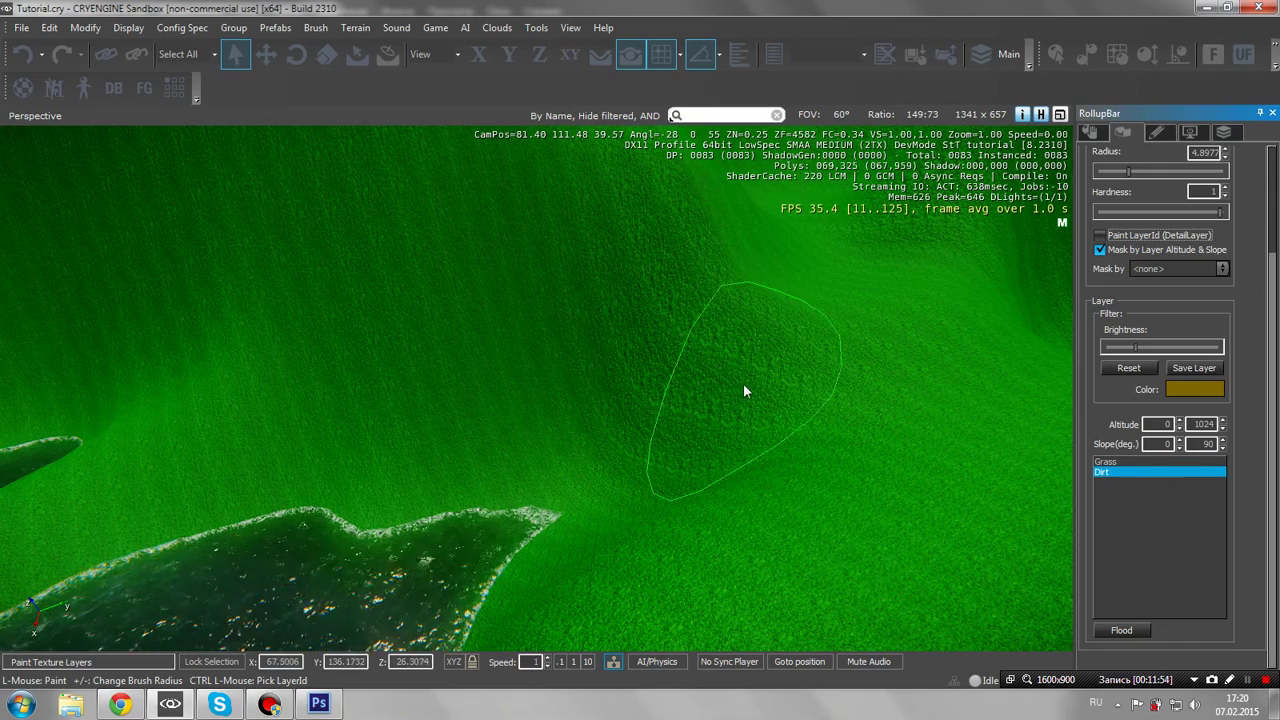
pyautogui.moveTo(743, 383); pyautogui.dragTo(637, 400)
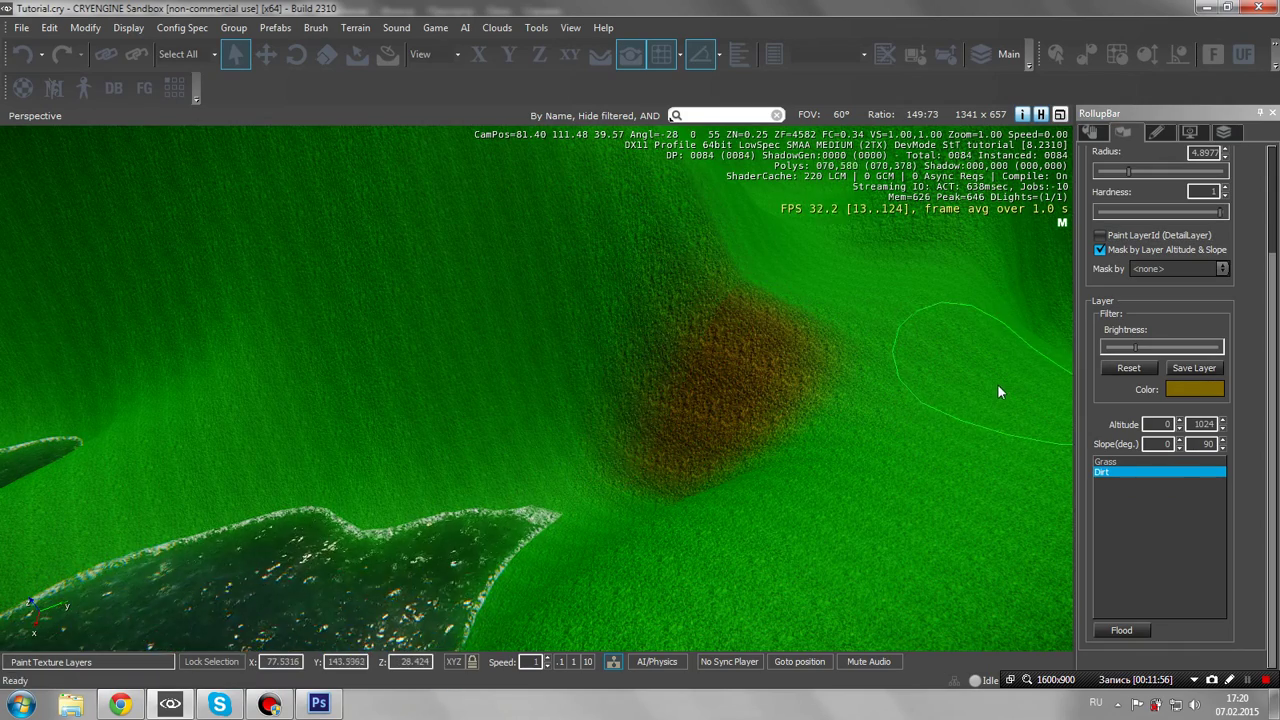
# Set the Dirt layer's filter colour to a muted olive, red 74, green 81, blue 46
pyautogui.click(1198, 390)
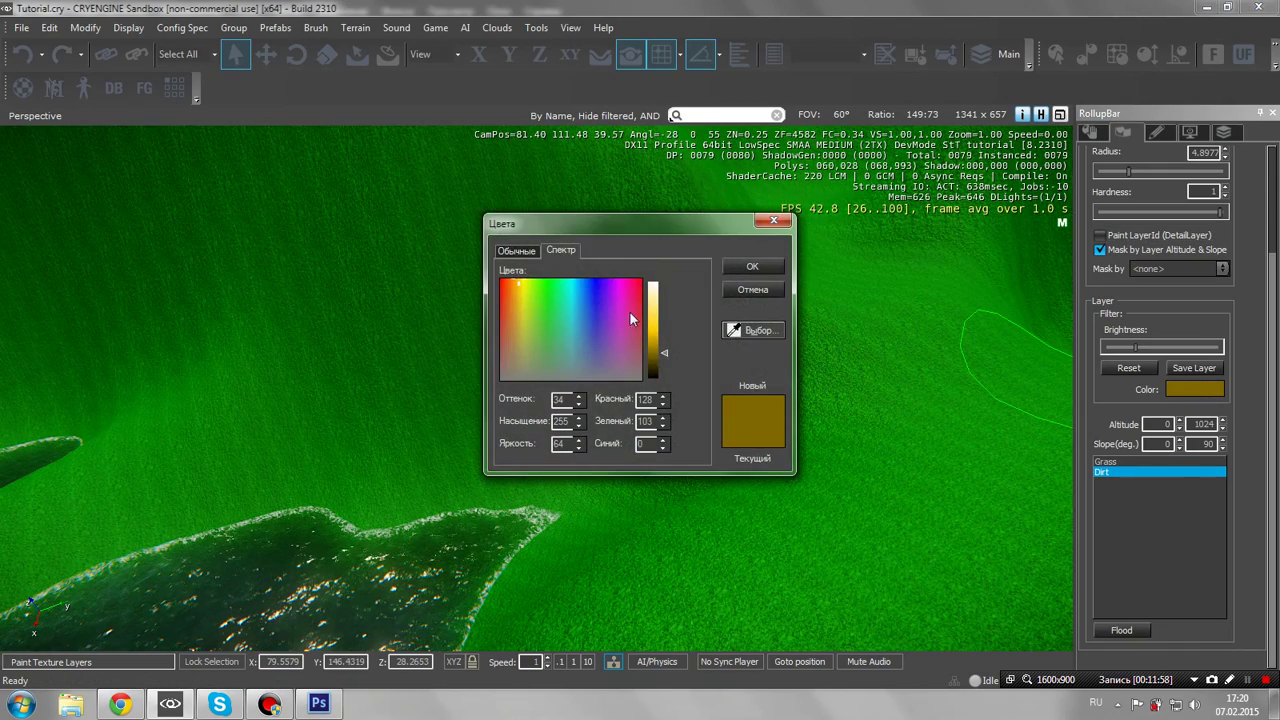
pyautogui.moveTo(528, 320); pyautogui.dragTo(528, 353)
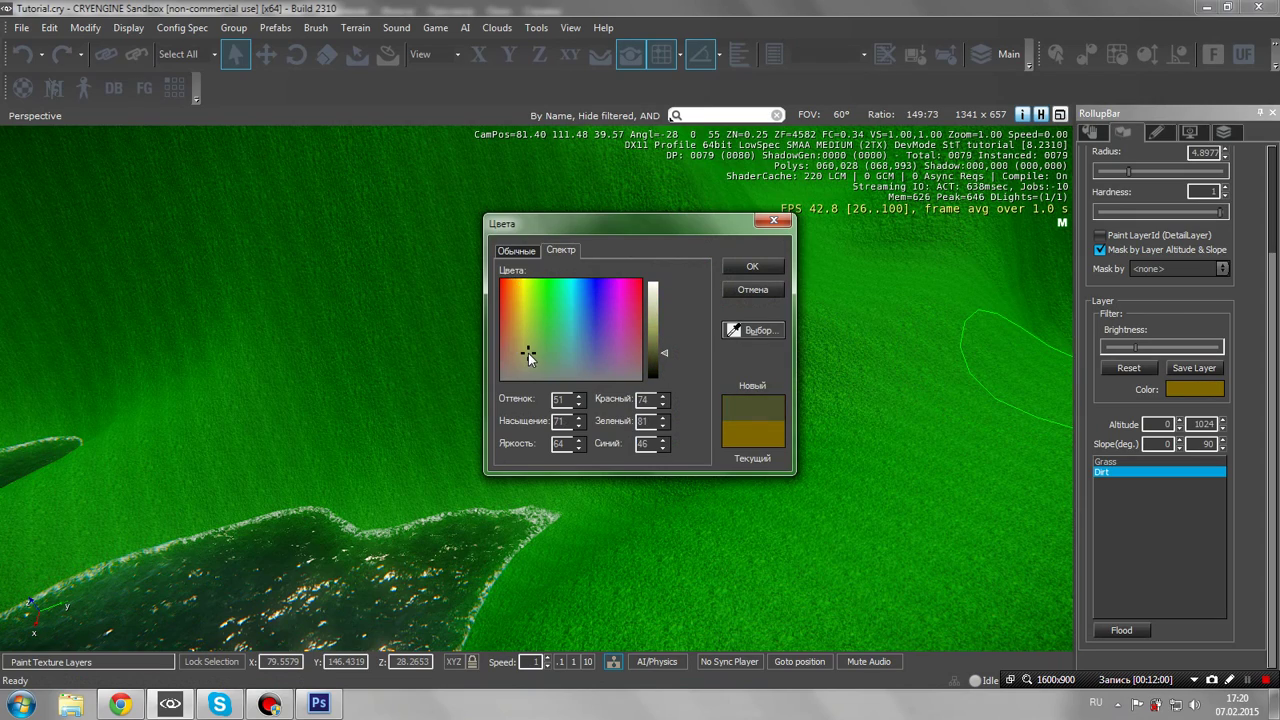
pyautogui.click(752, 267)
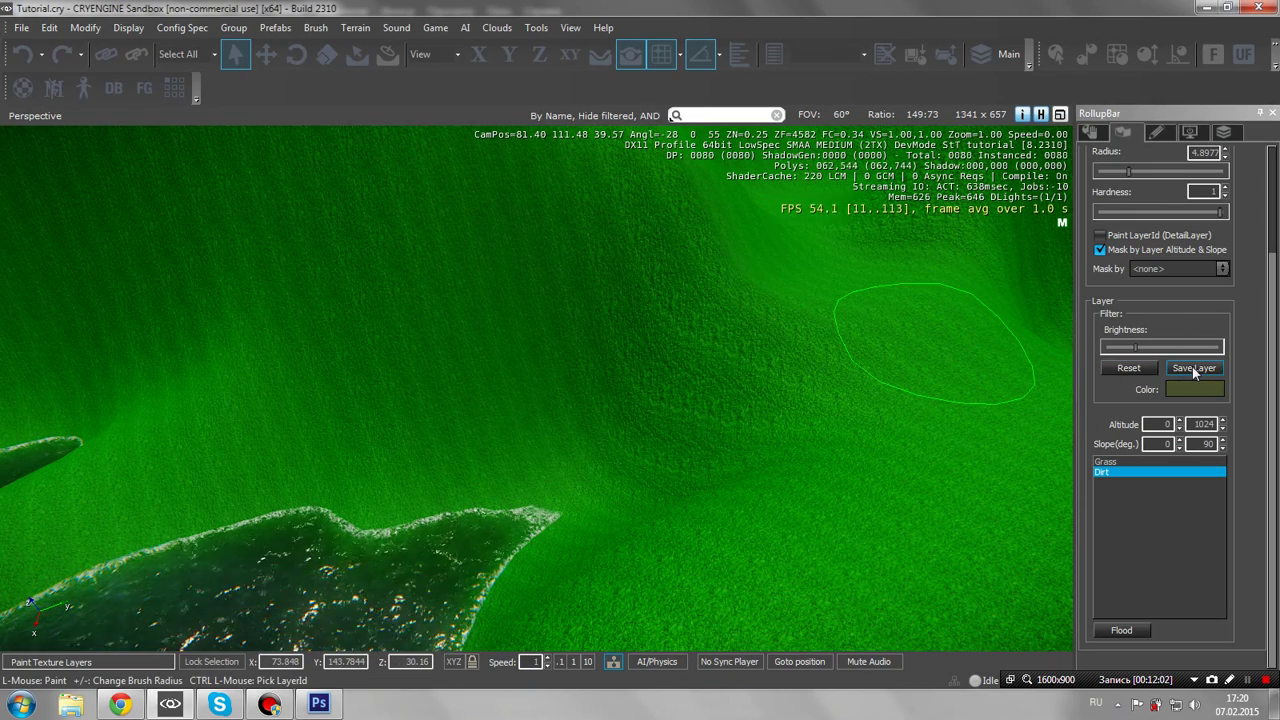
# Paint Dirt over the slope above the inlet and across the neighbouring valley floor
pyautogui.moveTo(551, 323)
pyautogui.mouseDown()
pyautogui.moveTo(402, 397)
pyautogui.moveTo(653, 375)
pyautogui.moveTo(784, 439)
pyautogui.moveTo(640, 483)
pyautogui.moveTo(421, 420)
pyautogui.moveTo(449, 483)
pyautogui.moveTo(599, 498)
pyautogui.moveTo(448, 496)
pyautogui.moveTo(562, 538)
pyautogui.moveTo(470, 530)
pyautogui.mouseUp()
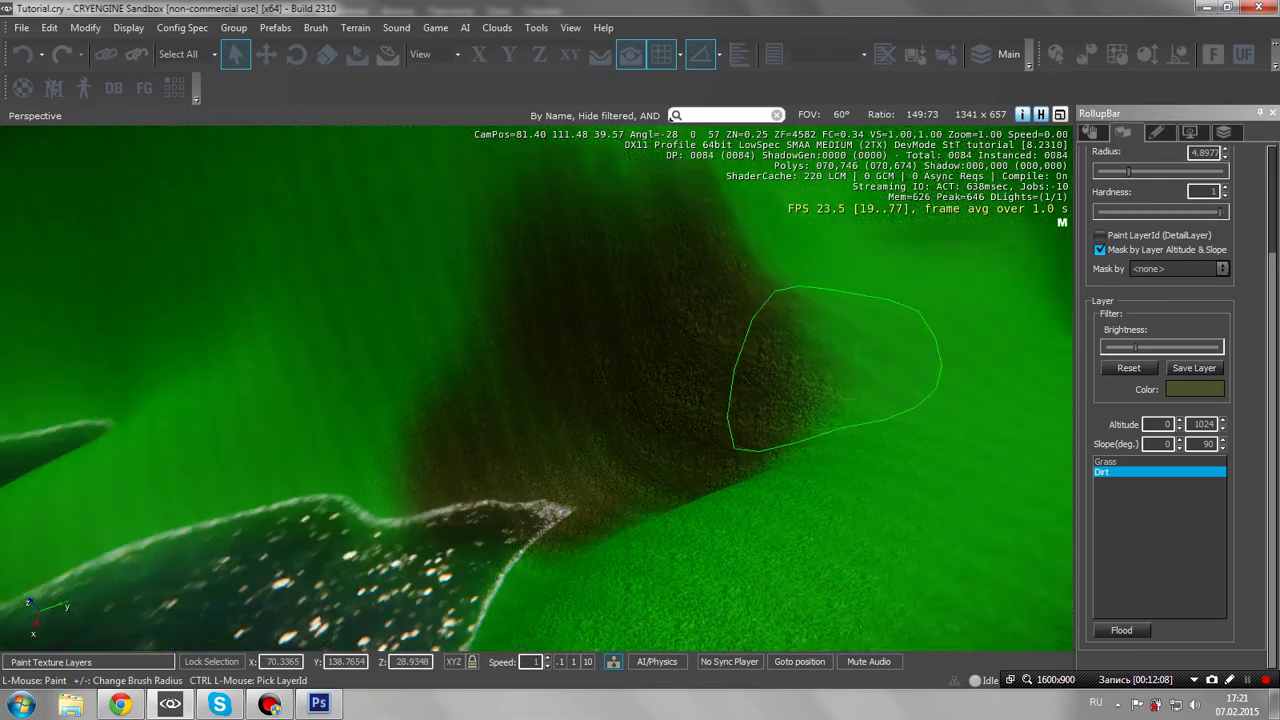
pyautogui.press('d')
pyautogui.moveTo(795, 370); pyautogui.dragTo(773, 371, button='right')
pyautogui.press('a')
pyautogui.moveTo(682, 335); pyautogui.dragTo(720, 328, button='right')
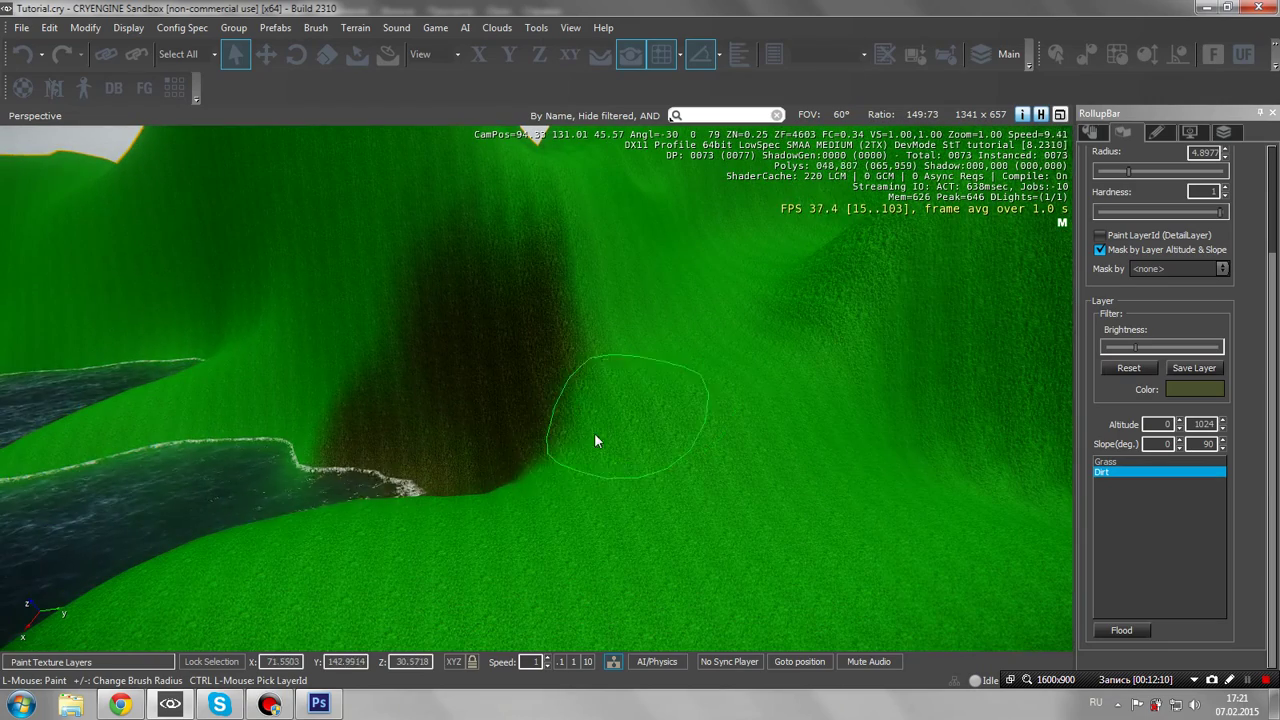
pyautogui.moveTo(596, 438)
pyautogui.mouseDown()
pyautogui.moveTo(704, 460)
pyautogui.moveTo(849, 374)
pyautogui.moveTo(497, 366)
pyautogui.moveTo(731, 323)
pyautogui.moveTo(766, 257)
pyautogui.moveTo(681, 369)
pyautogui.moveTo(788, 367)
pyautogui.mouseUp()
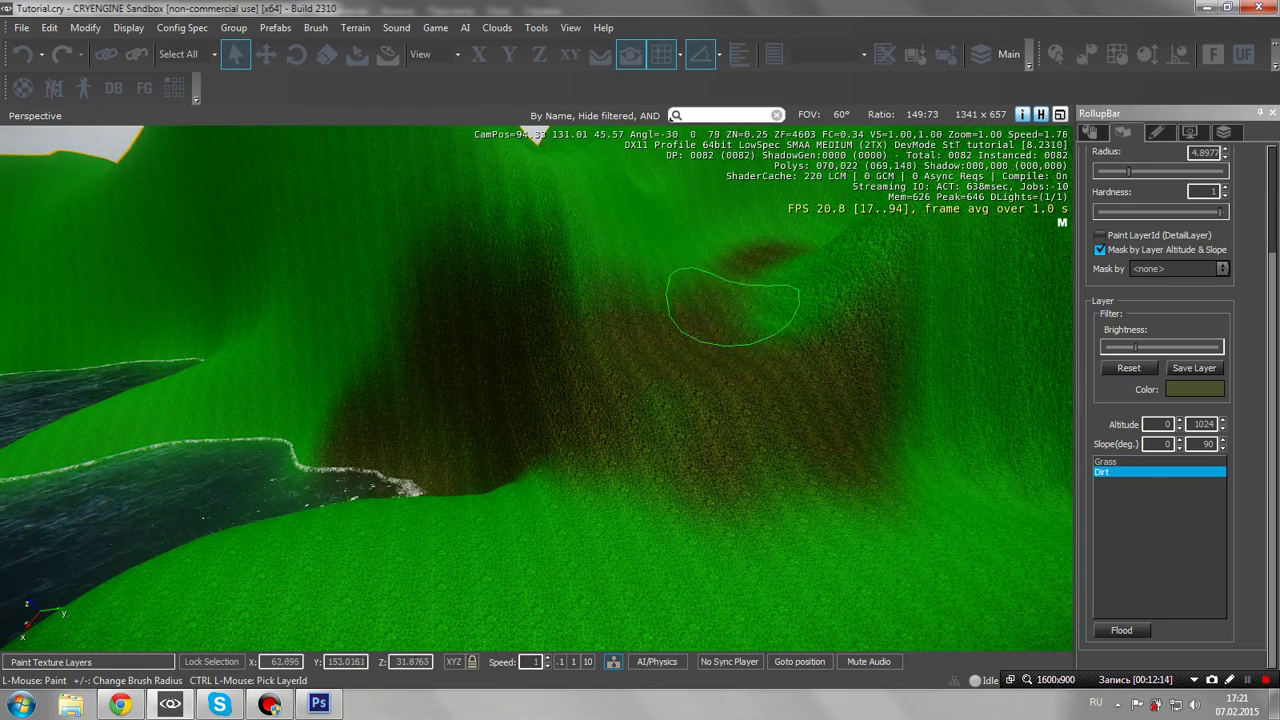
# Paint a Dirt spot on the far end of the green plateau, beside the tip of the second bay
pyautogui.press('s')
pyautogui.press('a')
pyautogui.moveTo(733, 309)
pyautogui.mouseDown(button='right')
pyautogui.moveTo(720, 294)
pyautogui.moveTo(739, 313)
pyautogui.moveTo(552, 320)
pyautogui.mouseUp(button='right')
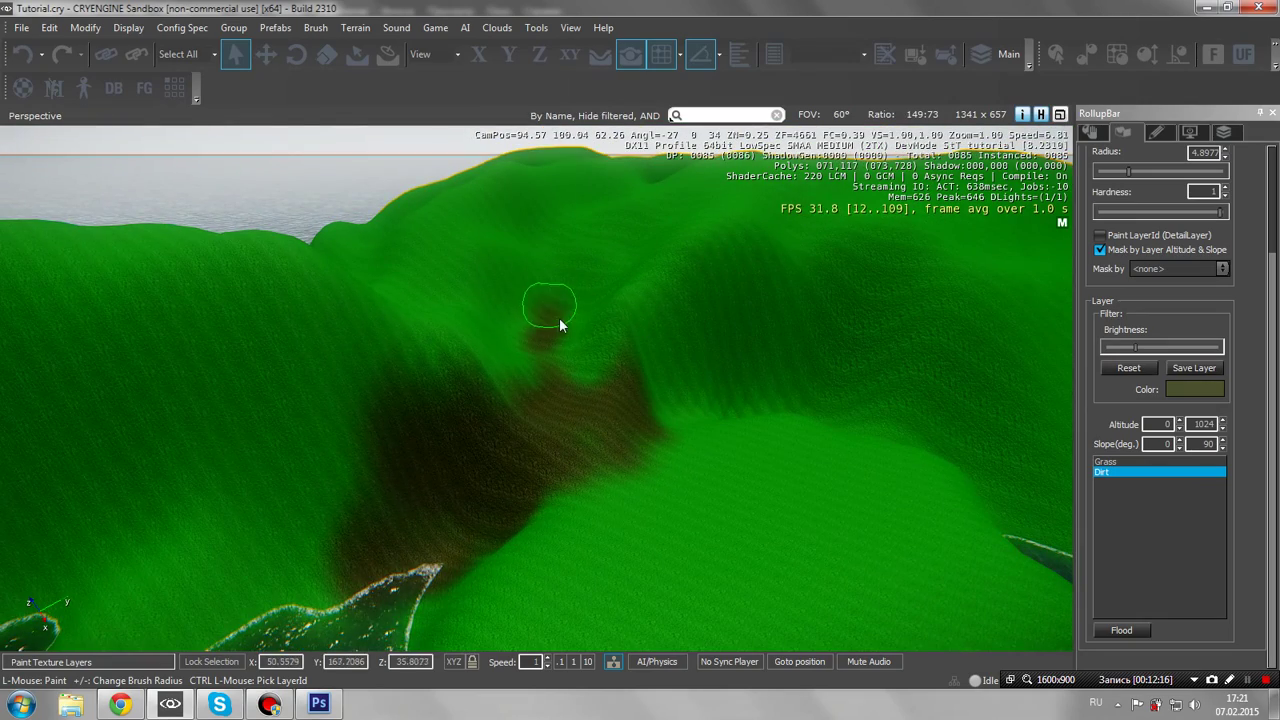
pyautogui.moveTo(558, 396); pyautogui.dragTo(597, 414, button='right')
pyautogui.press('d')
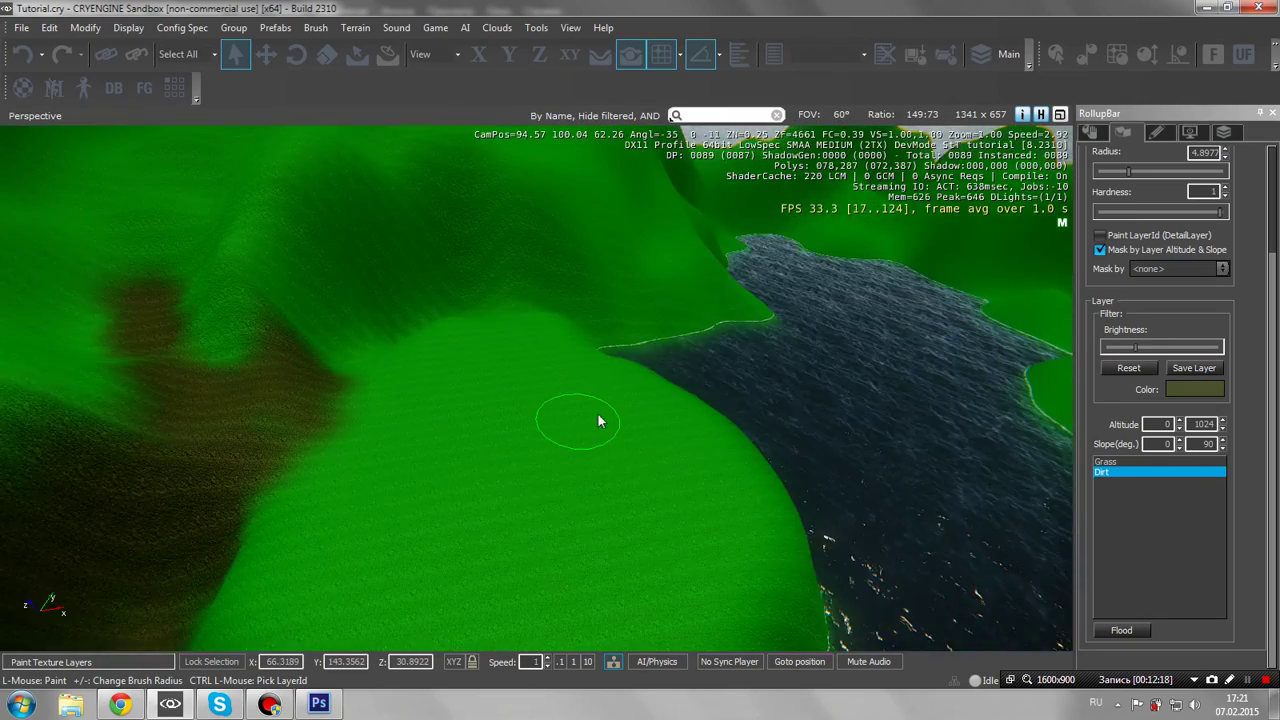
pyautogui.press('w')
pyautogui.click(534, 394)
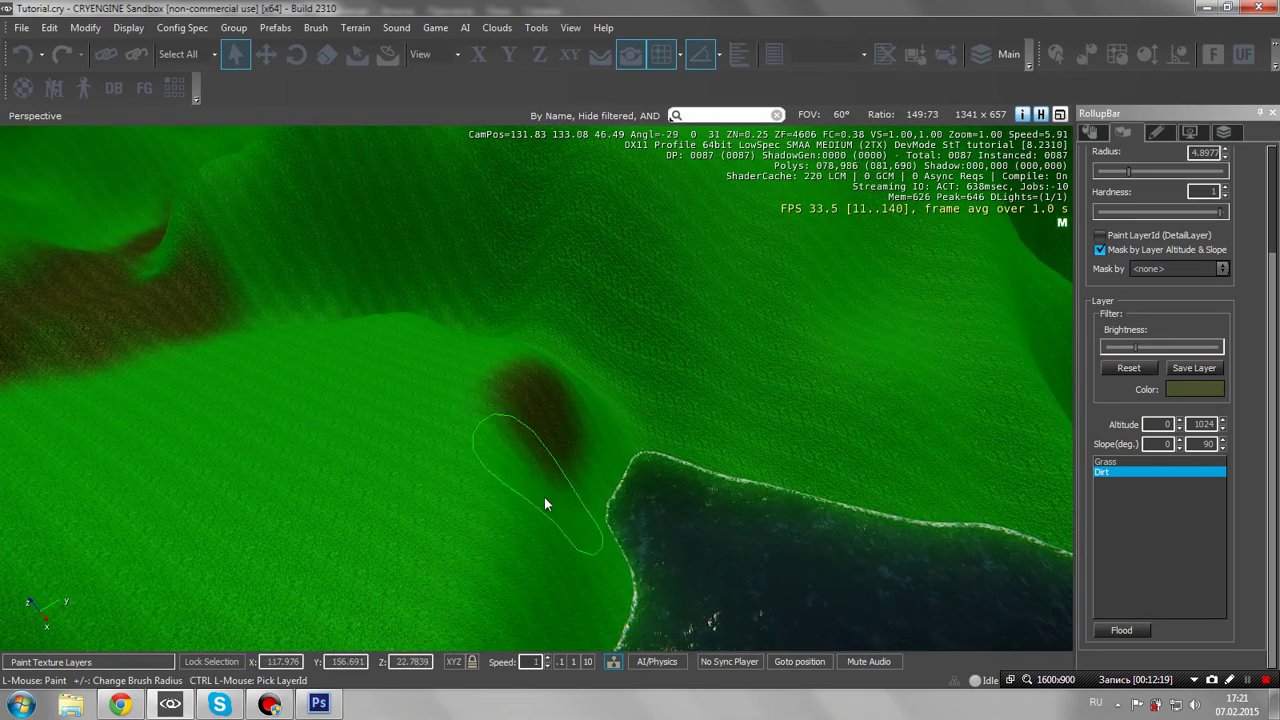
# Paint Dirt down the plateau's outer corner facing the open water
pyautogui.press('s')
pyautogui.press('d')
pyautogui.moveTo(545, 498)
pyautogui.mouseDown(button='right')
pyautogui.moveTo(549, 472)
pyautogui.moveTo(616, 455)
pyautogui.moveTo(619, 473)
pyautogui.mouseUp(button='right')
pyautogui.moveTo(619, 479)
pyautogui.mouseDown()
pyautogui.moveTo(364, 520)
pyautogui.moveTo(266, 491)
pyautogui.moveTo(540, 521)
pyautogui.moveTo(644, 403)
pyautogui.moveTo(392, 512)
pyautogui.moveTo(532, 498)
pyautogui.moveTo(625, 460)
pyautogui.moveTo(643, 421)
pyautogui.moveTo(322, 486)
pyautogui.moveTo(381, 511)
pyautogui.mouseUp()
pyautogui.moveTo(402, 507)
pyautogui.keyDown('alt'); pyautogui.mouseDown(button='middle')
pyautogui.moveTo(430, 498)
pyautogui.moveTo(415, 512)
pyautogui.moveTo(404, 503)
pyautogui.mouseUp(button='middle'); pyautogui.keyUp('alt')
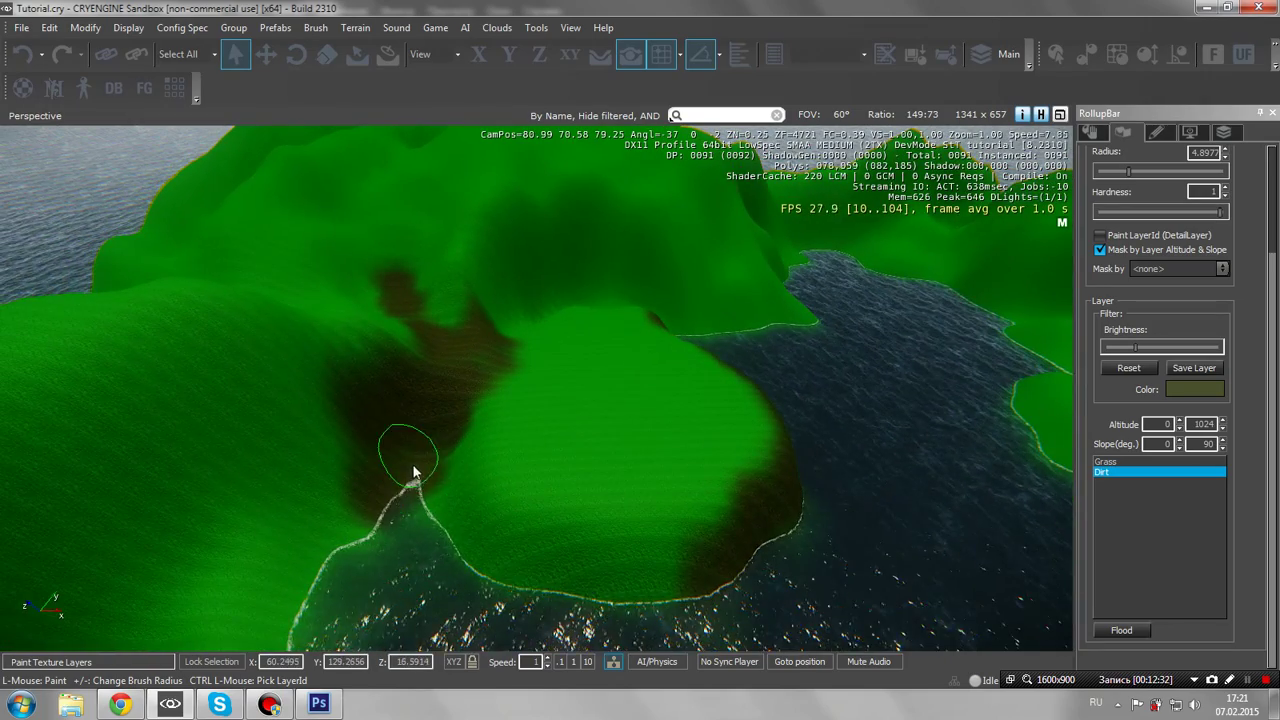
# Extend the Dirt along the plateau's front shore and up its outer edge towards the second bay
pyautogui.moveTo(411, 466)
pyautogui.mouseDown()
pyautogui.moveTo(463, 528)
pyautogui.moveTo(675, 556)
pyautogui.moveTo(423, 490)
pyautogui.moveTo(651, 571)
pyautogui.moveTo(476, 513)
pyautogui.moveTo(451, 449)
pyautogui.moveTo(443, 463)
pyautogui.moveTo(729, 497)
pyautogui.moveTo(790, 460)
pyautogui.mouseUp()
pyautogui.press('w')
pyautogui.moveTo(790, 460); pyautogui.dragTo(752, 562, button='right')
pyautogui.press('d')
pyautogui.moveTo(800, 537); pyautogui.dragTo(770, 404)
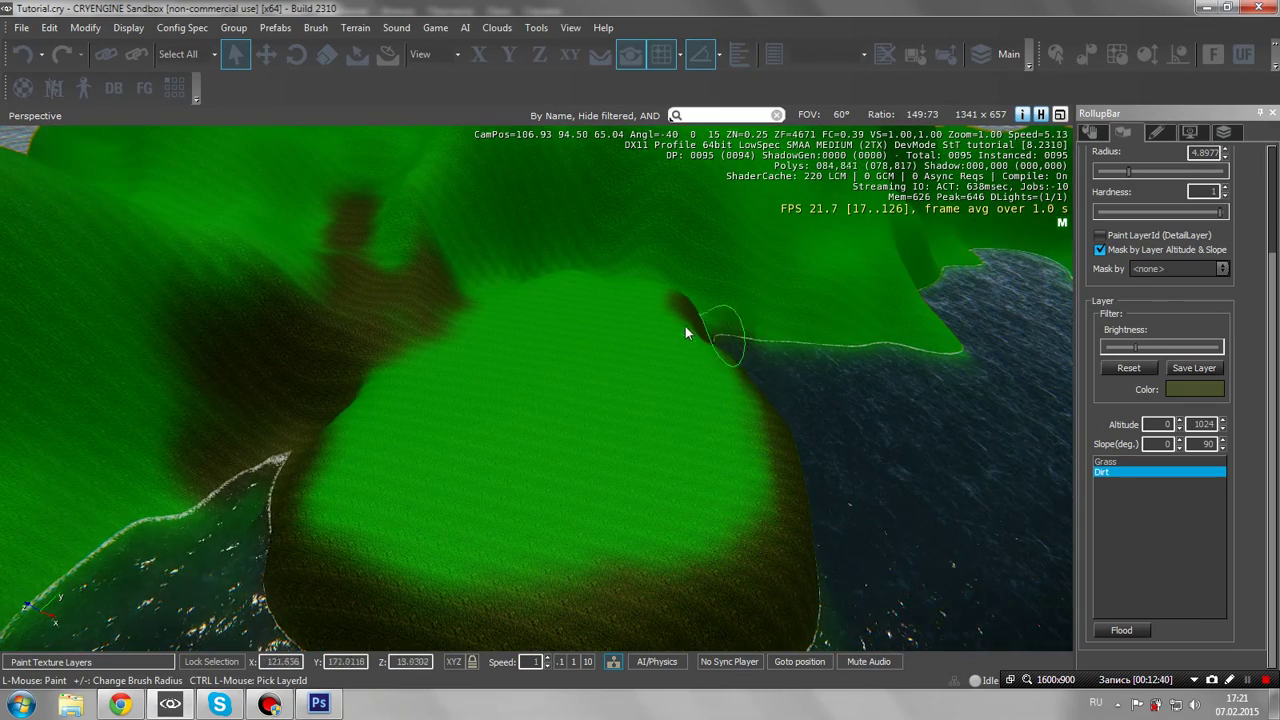
# Widen the Dirt border and close it around the plateau's back and inner edges, leaving the centre green
pyautogui.moveTo(755, 547); pyautogui.dragTo(693, 322)
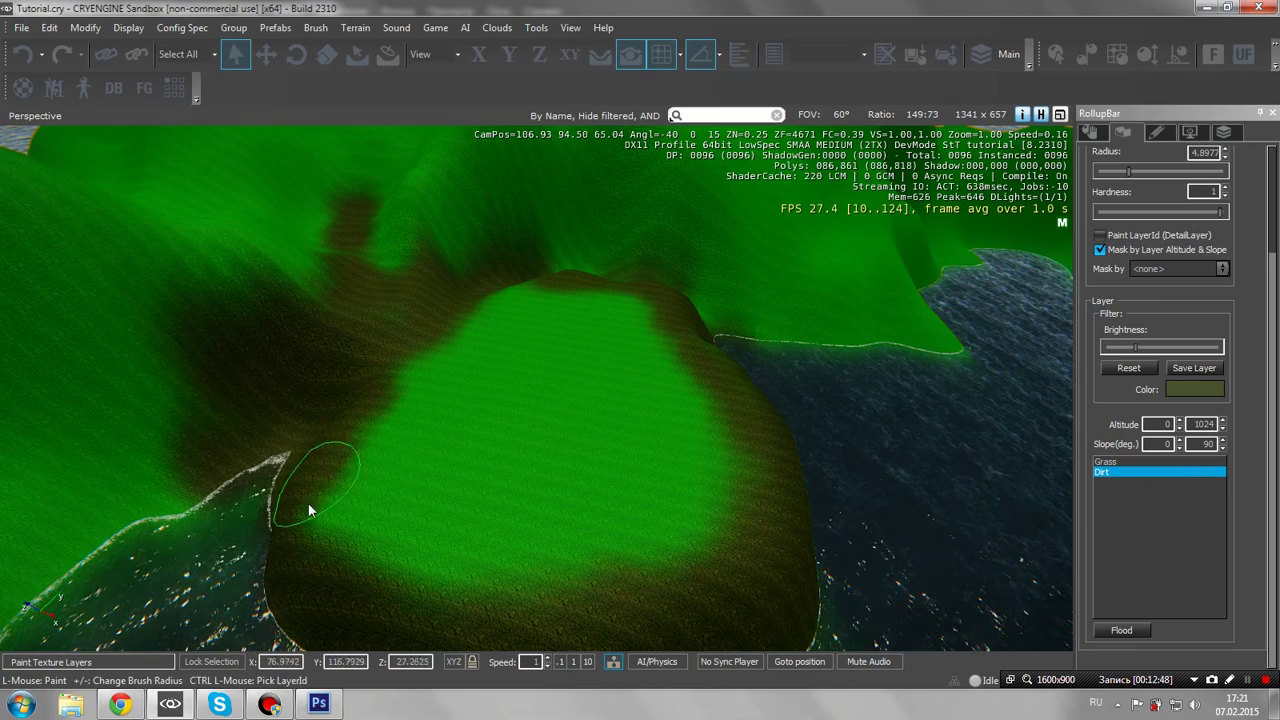
pyautogui.press('w')
pyautogui.moveTo(597, 385); pyautogui.dragTo(581, 332, button='right')
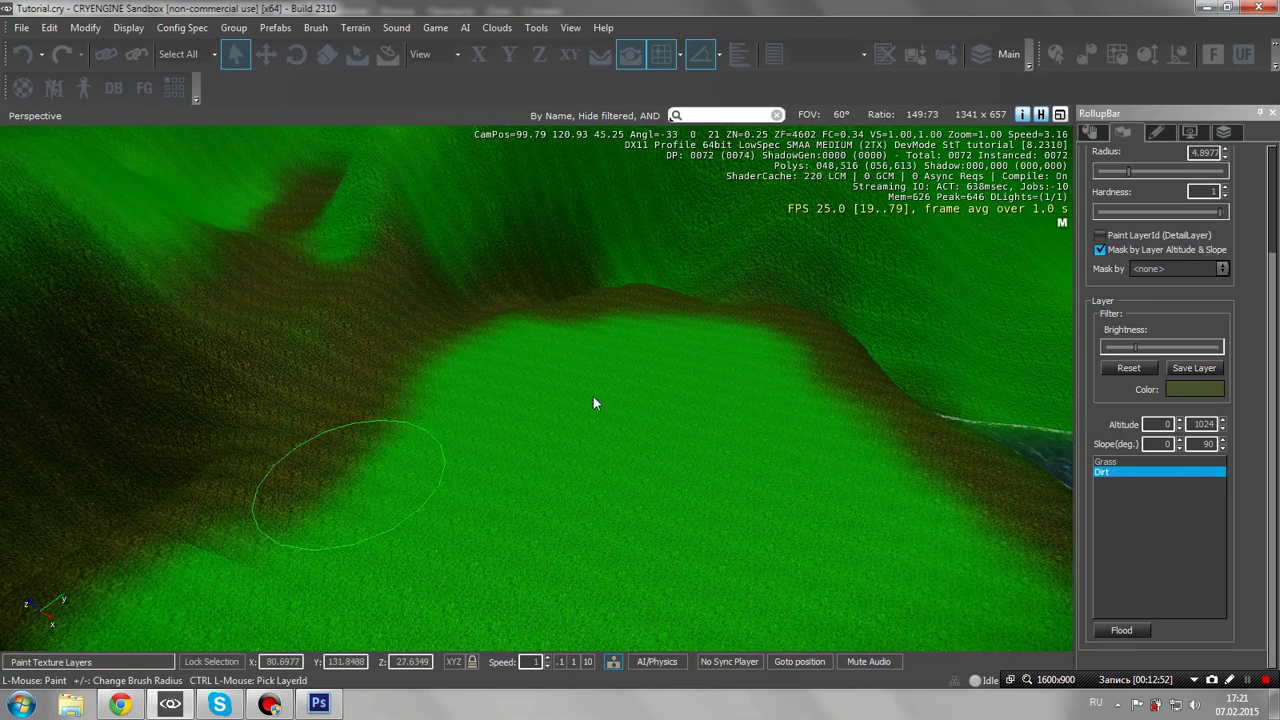
pyautogui.moveTo(593, 396); pyautogui.dragTo(594, 395, button='right')
pyautogui.press('s')
pyautogui.press('d')
pyautogui.scroll(-2, 594, 403)
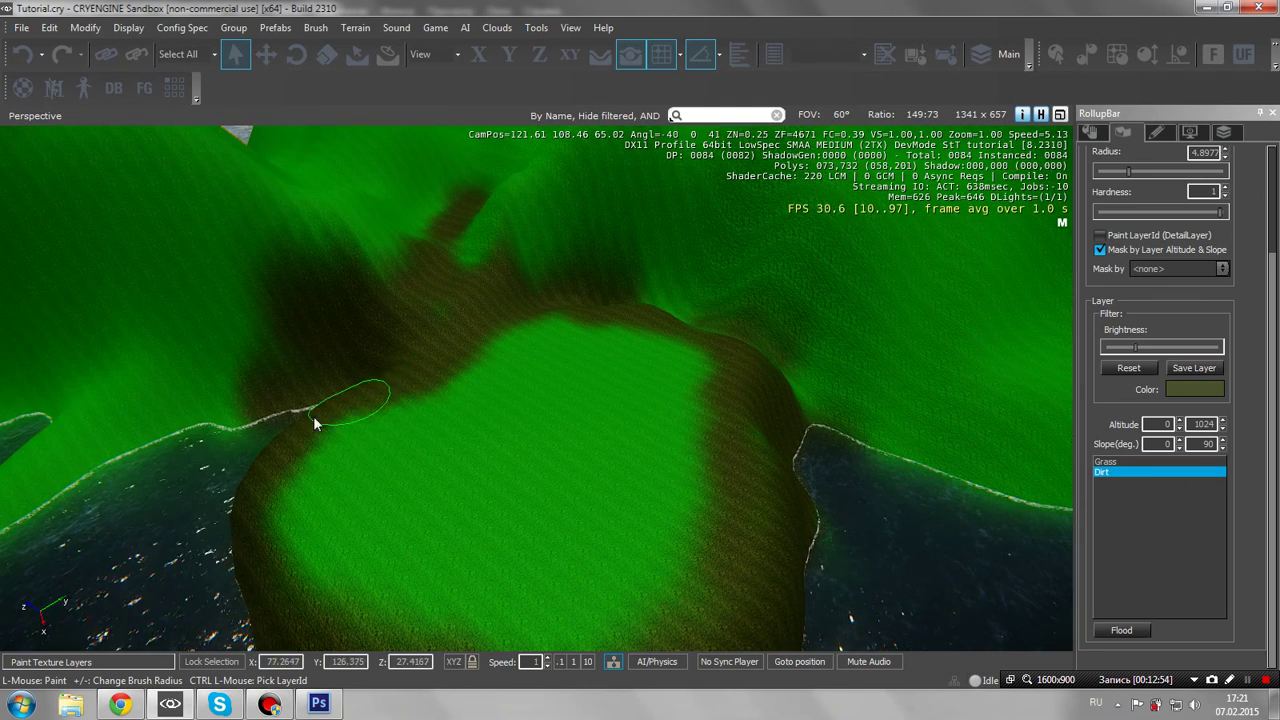
# Add a terrain texture layer named Rock and set its layer texture to grey.dds from the default textures
pyautogui.click(355, 27)
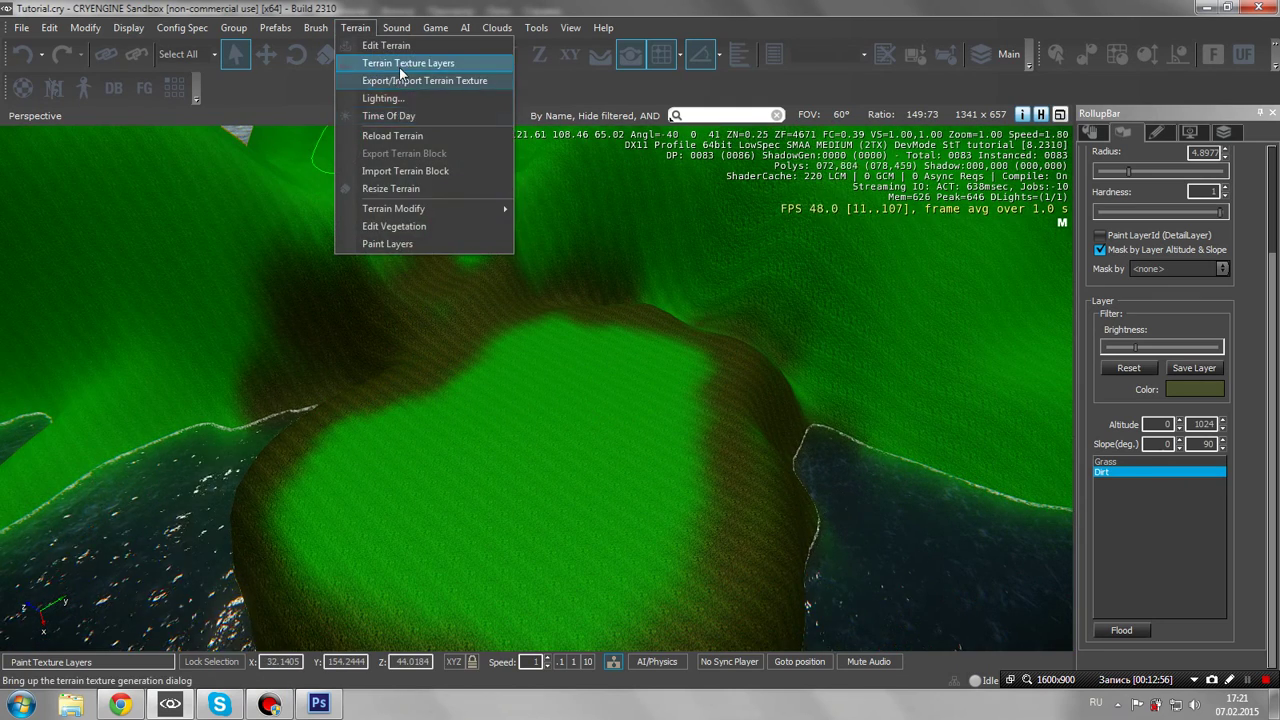
pyautogui.click(400, 63)
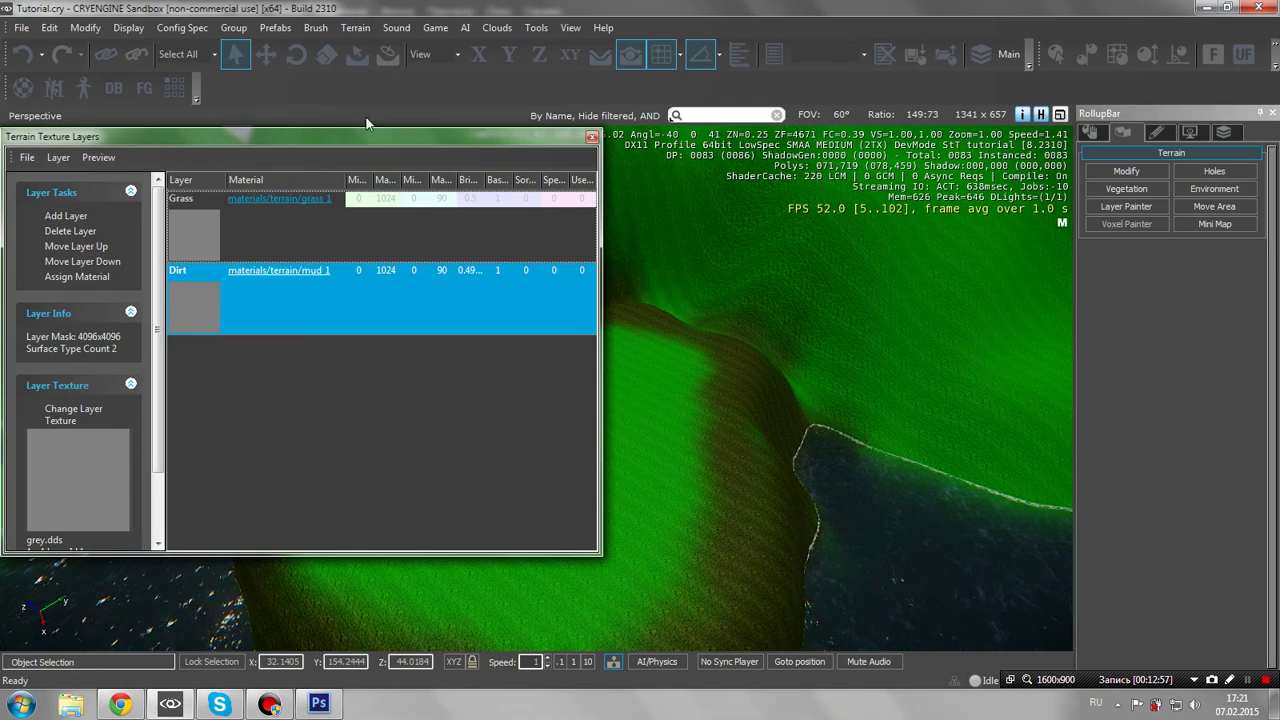
pyautogui.click(75, 222)
pyautogui.doubleClick(197, 344)
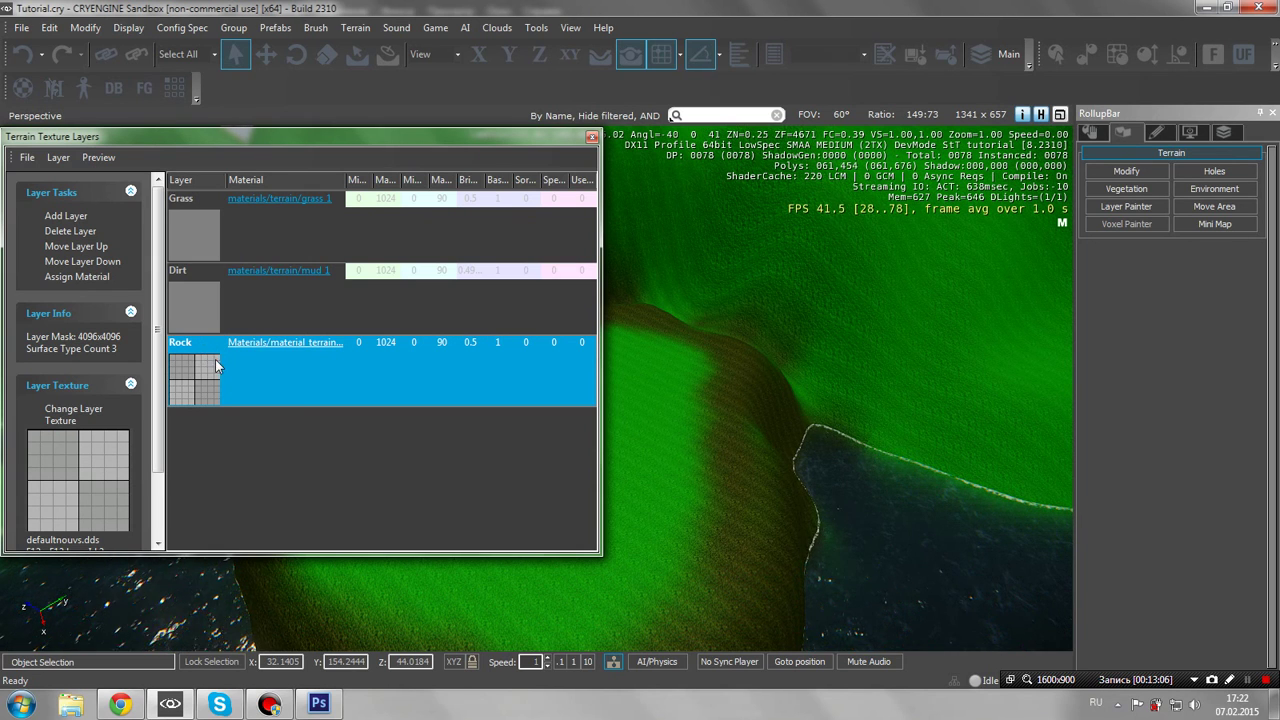
pyautogui.click(95, 410)
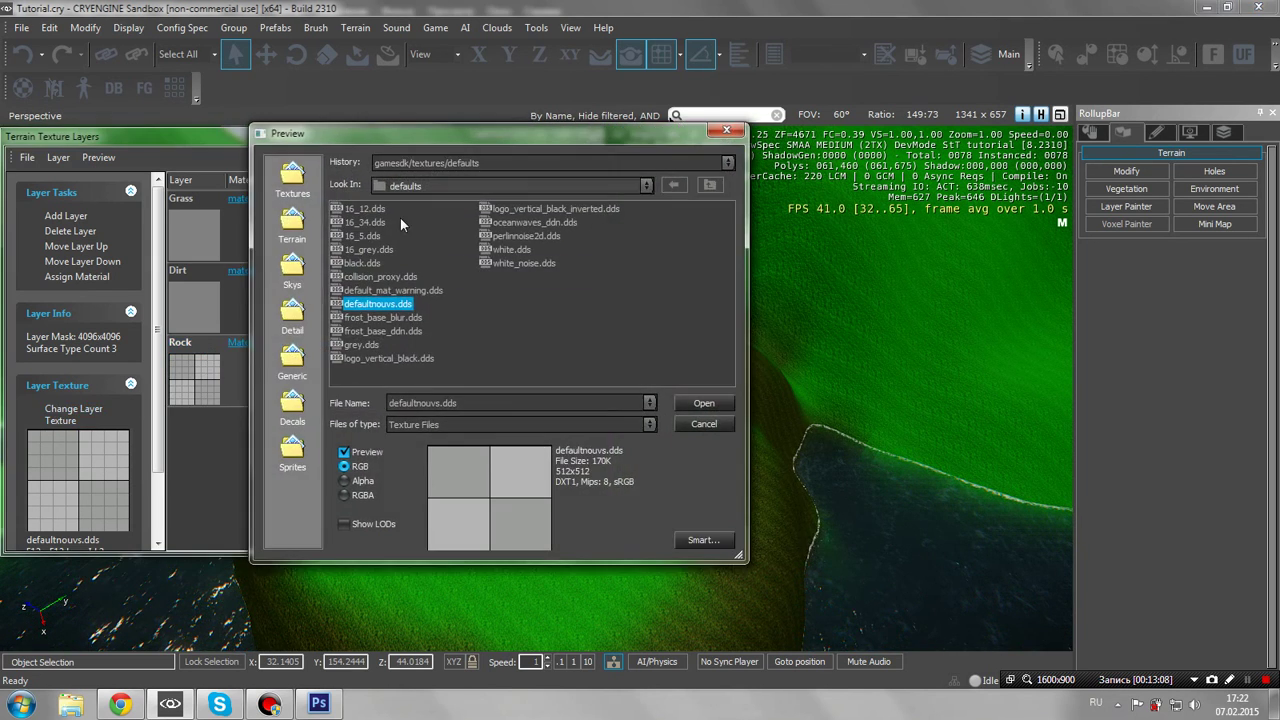
pyautogui.doubleClick(362, 344)
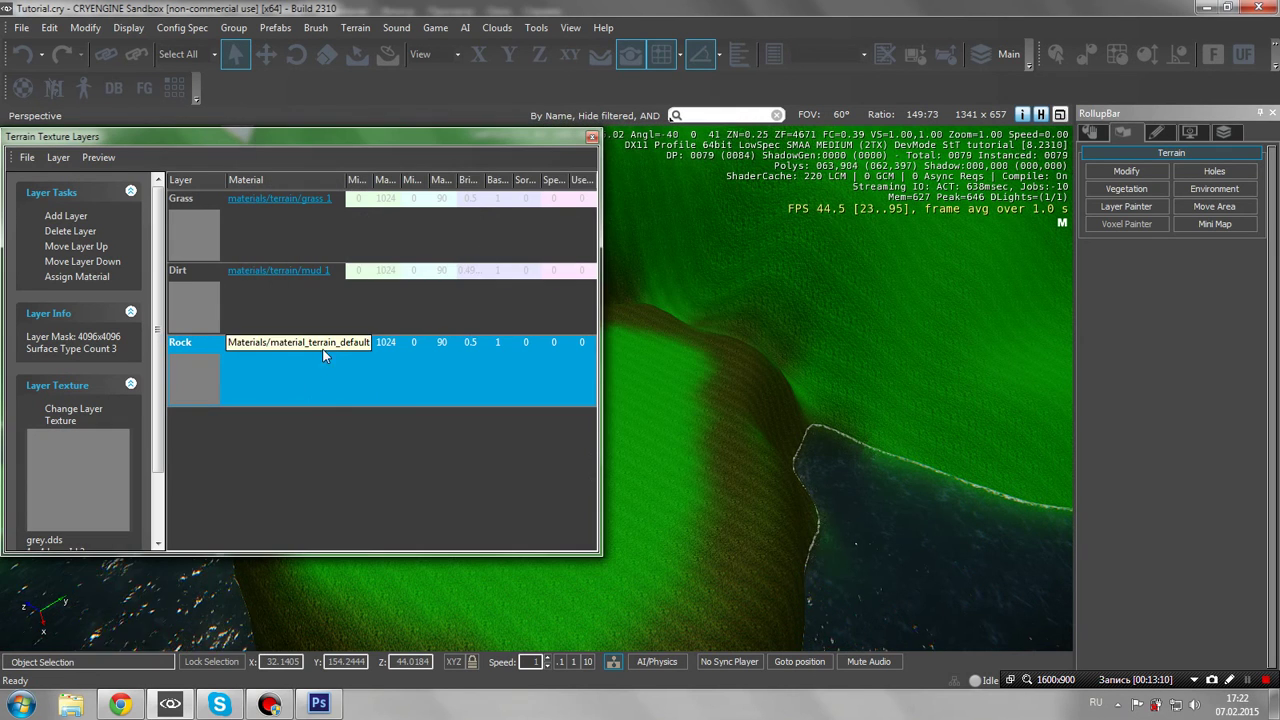
# Look through the cliff materials among the terrain materials for one that could suit the Rock layer
pyautogui.click(312, 344)
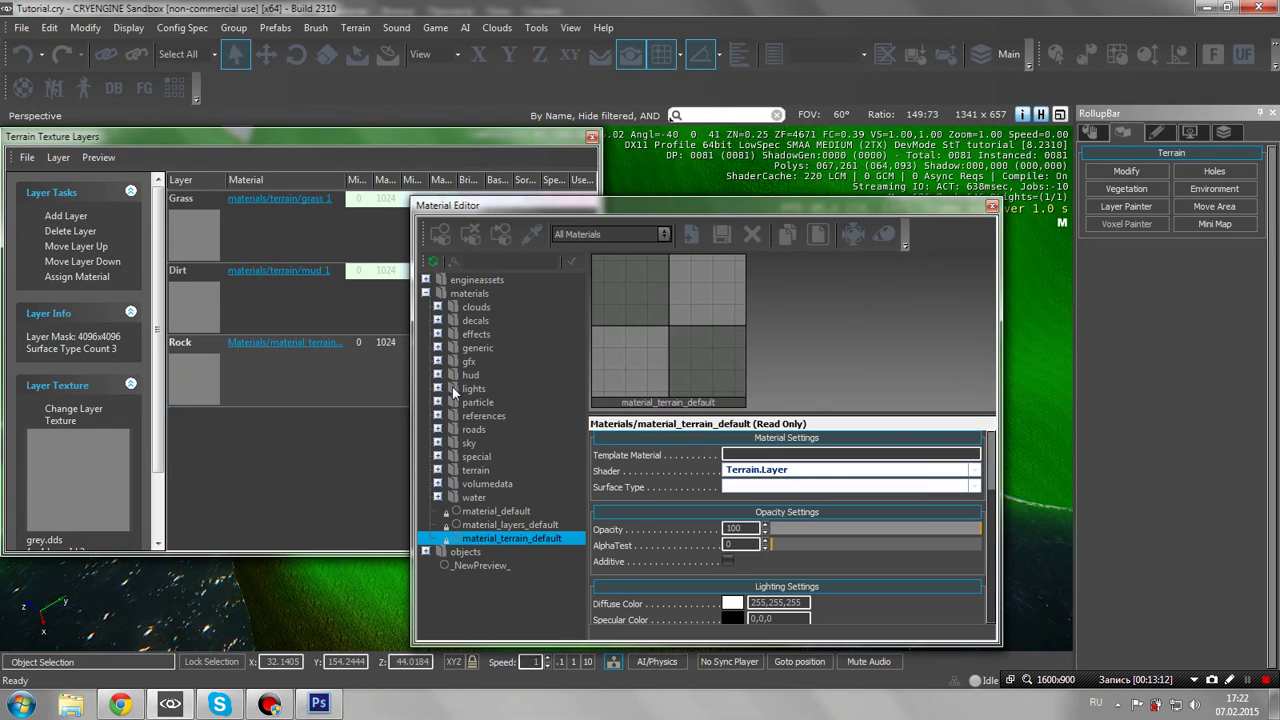
pyautogui.click(437, 470)
pyautogui.scroll(-4, 488, 510)
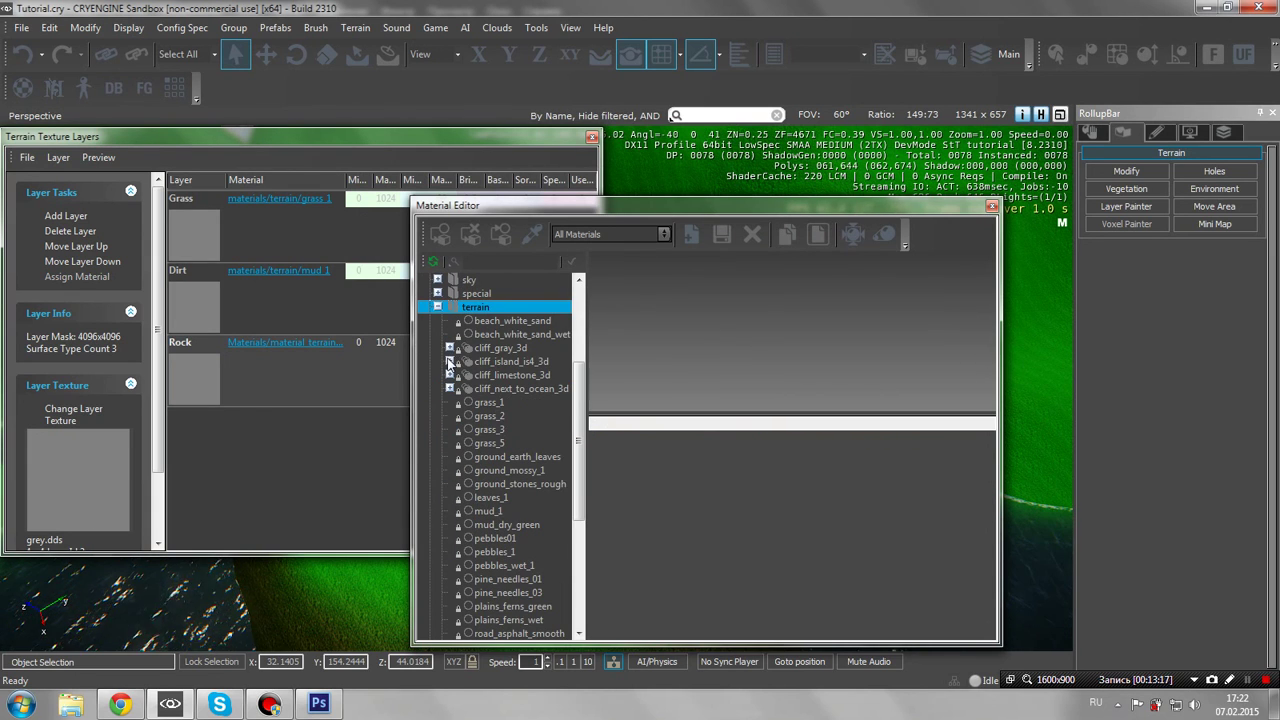
pyautogui.click(449, 349)
pyautogui.click(495, 362)
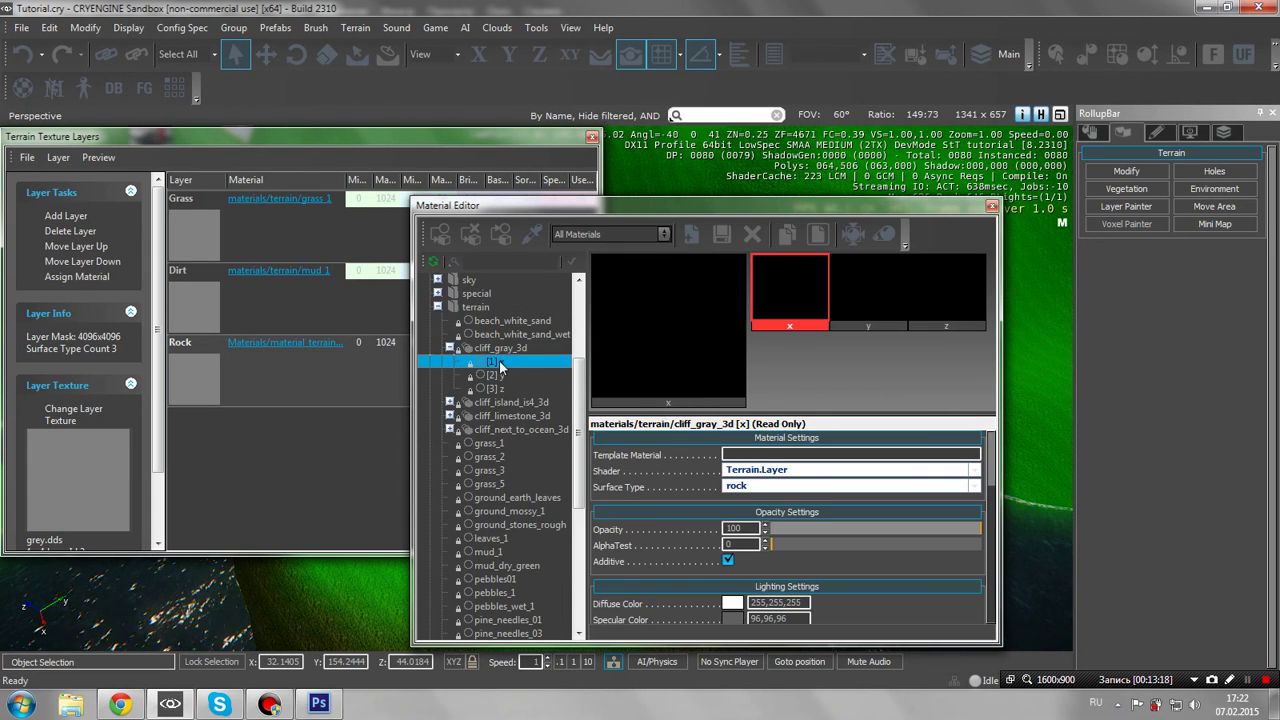
pyautogui.click(495, 375)
pyautogui.click(449, 348)
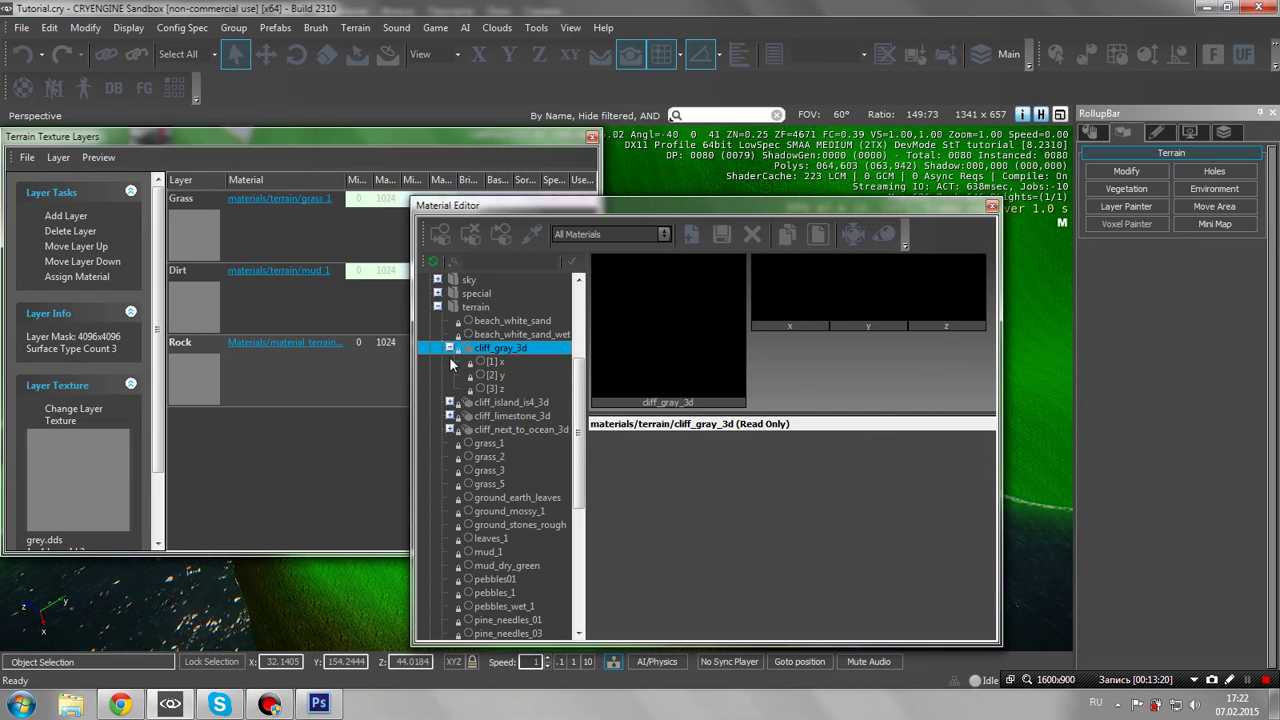
pyautogui.click(449, 389)
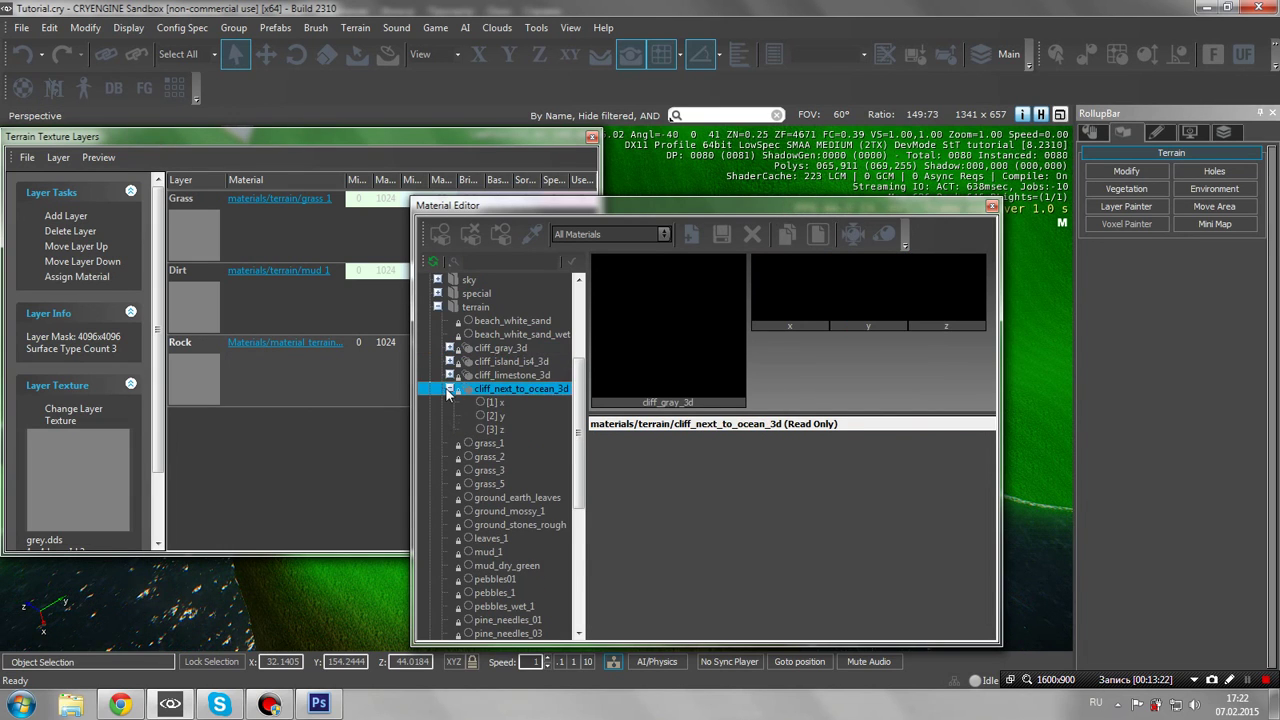
pyautogui.click(449, 376)
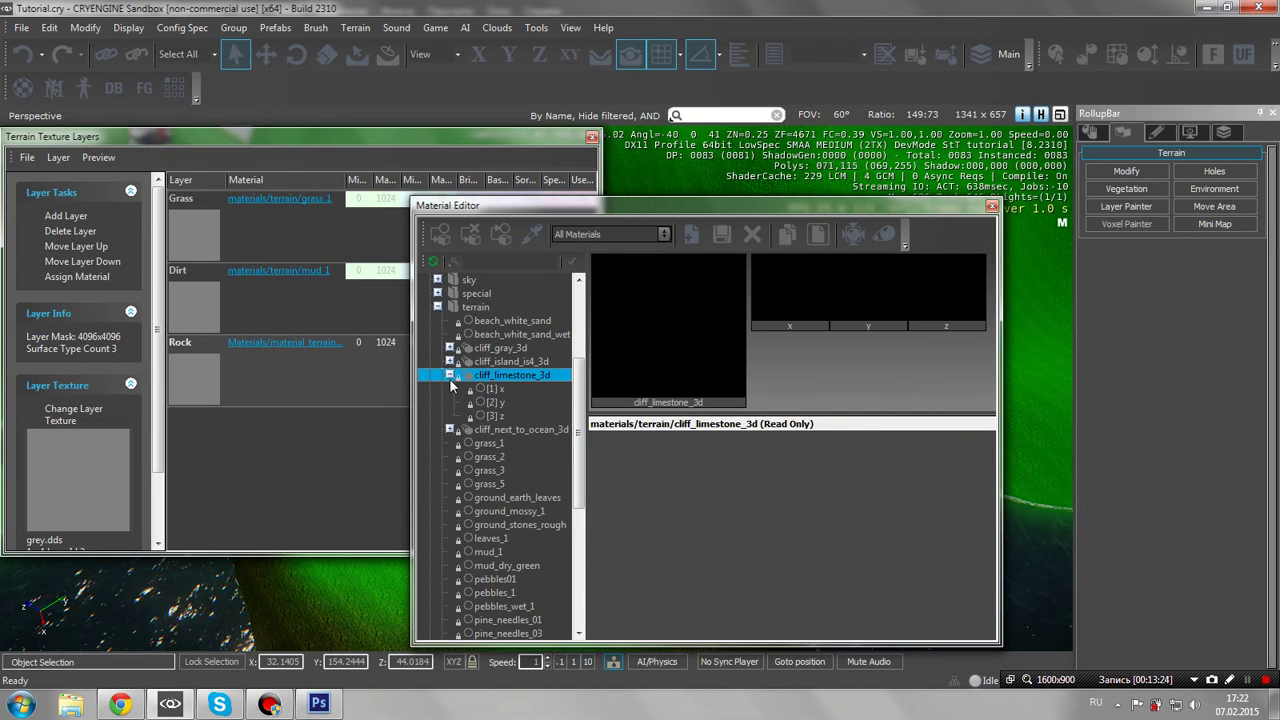
pyautogui.click(451, 389)
pyautogui.click(450, 389)
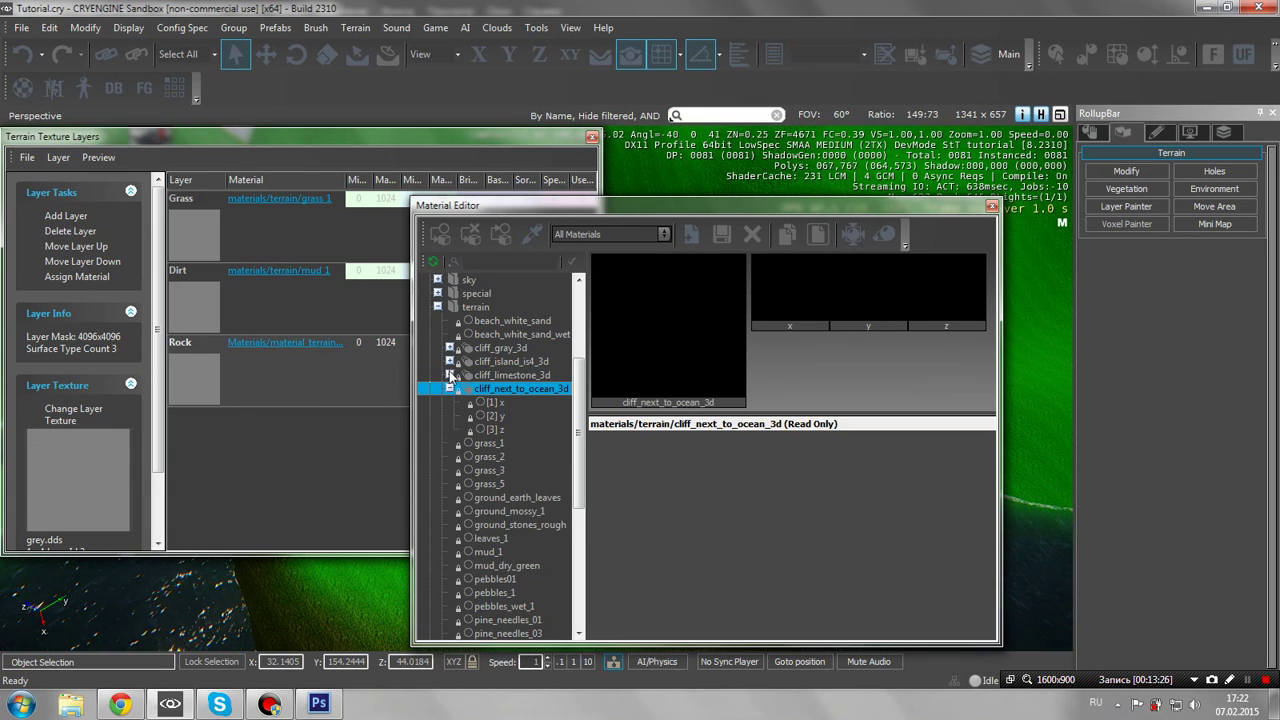
# Check the diffuse texture of the terrain material rock_4 and assign that material to the Rock layer
pyautogui.scroll(-6, 480, 390)
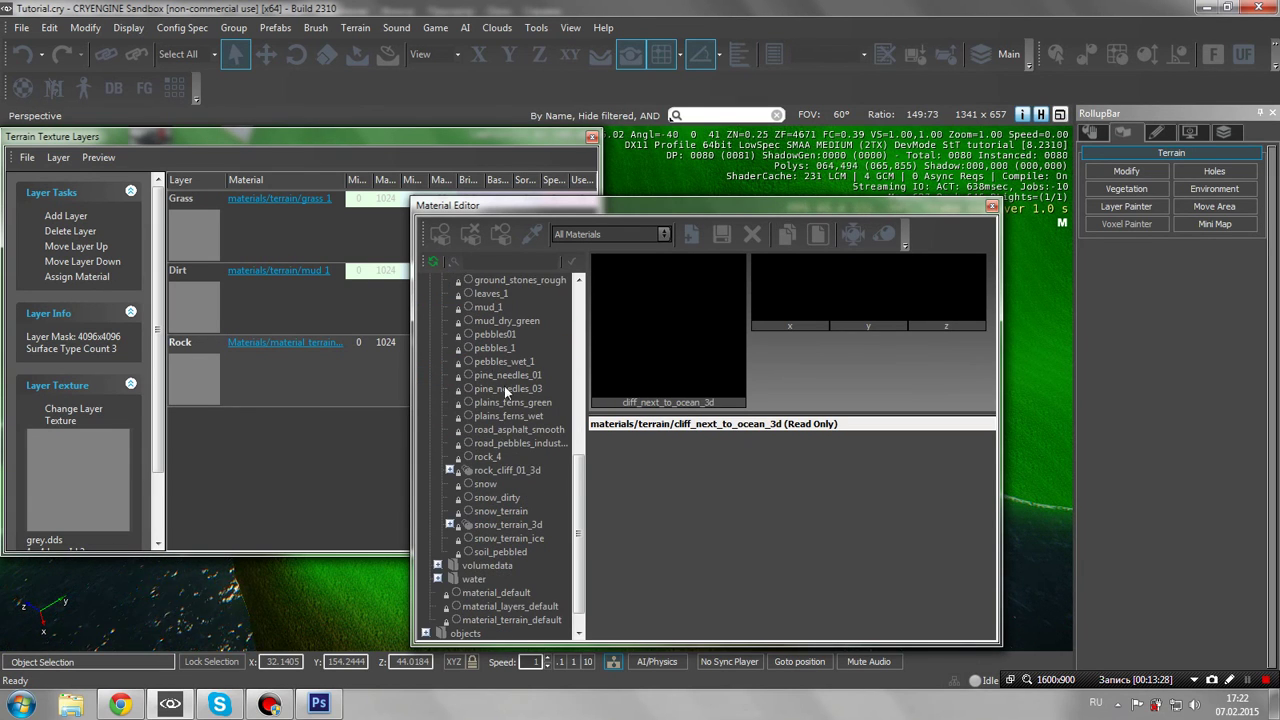
pyautogui.click(493, 457)
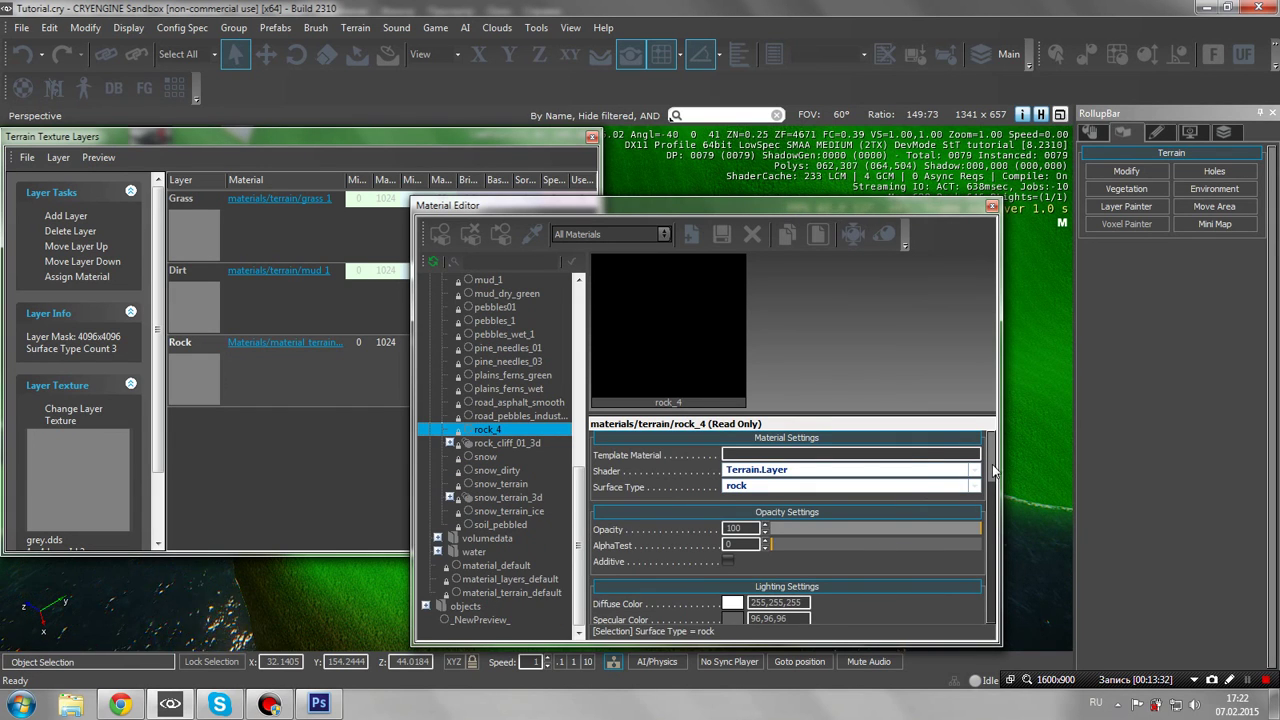
pyautogui.scroll(-6, 960, 500)
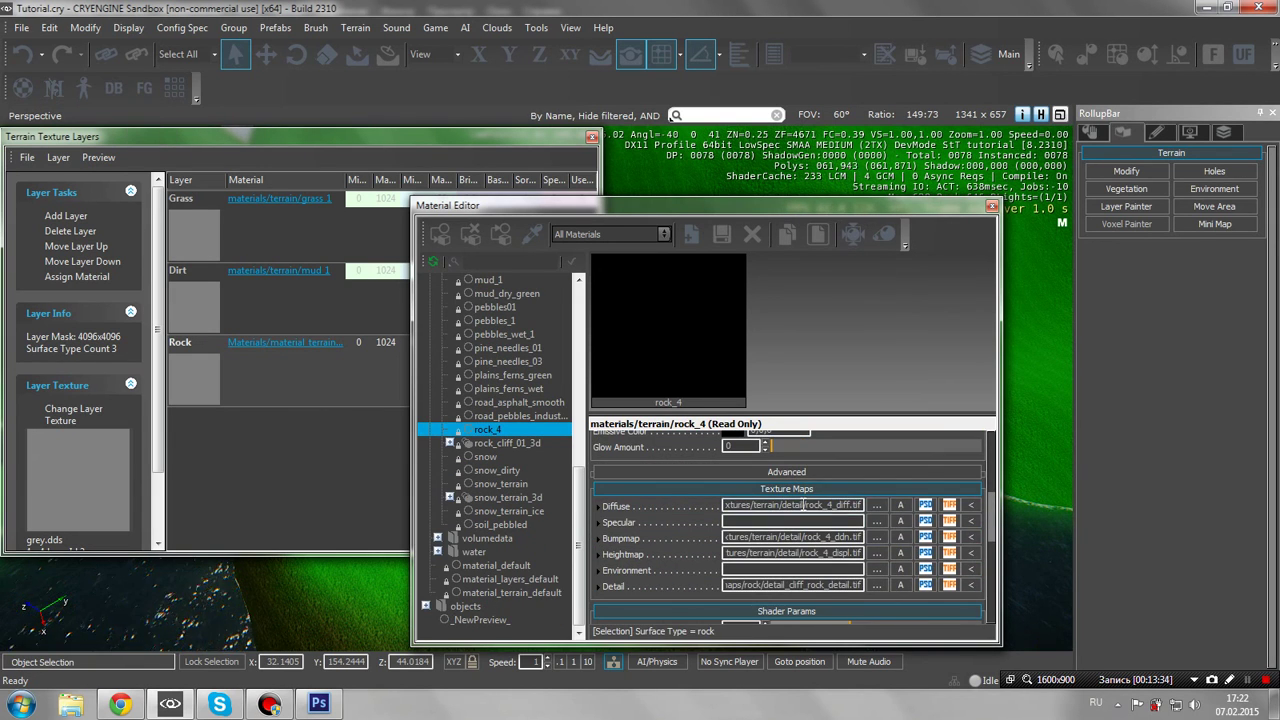
pyautogui.click(877, 506)
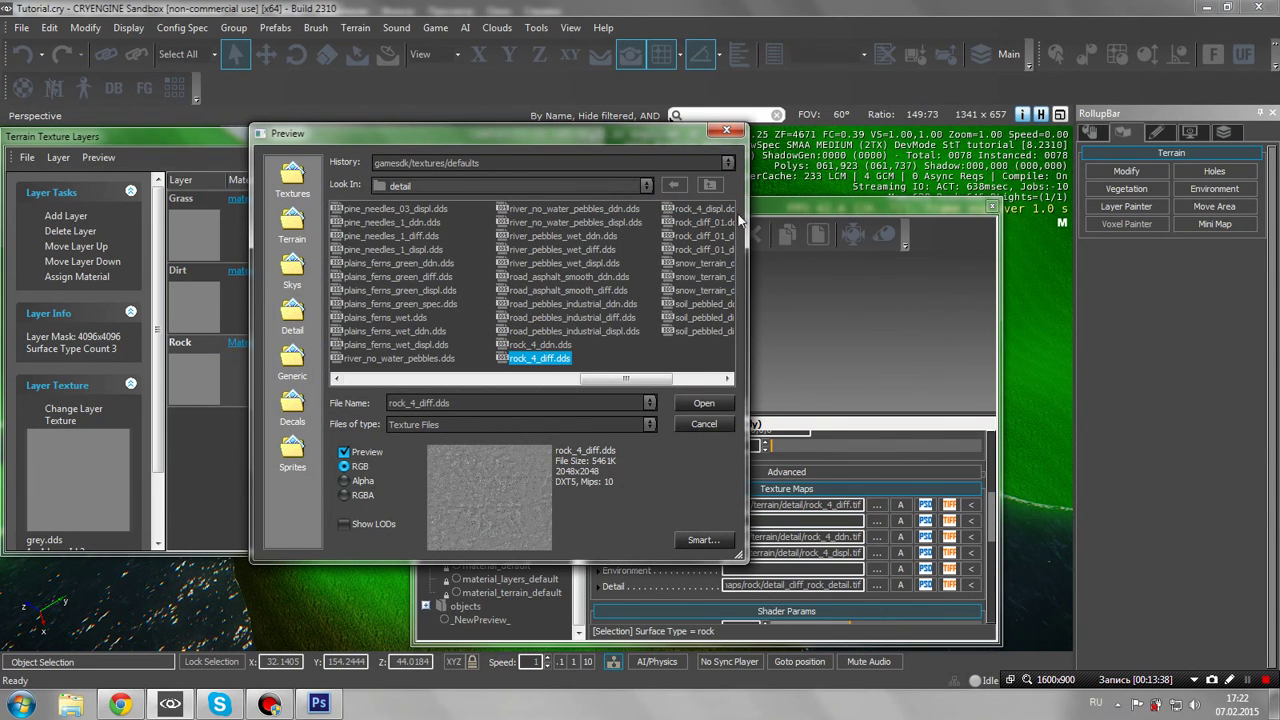
pyautogui.click(736, 134)
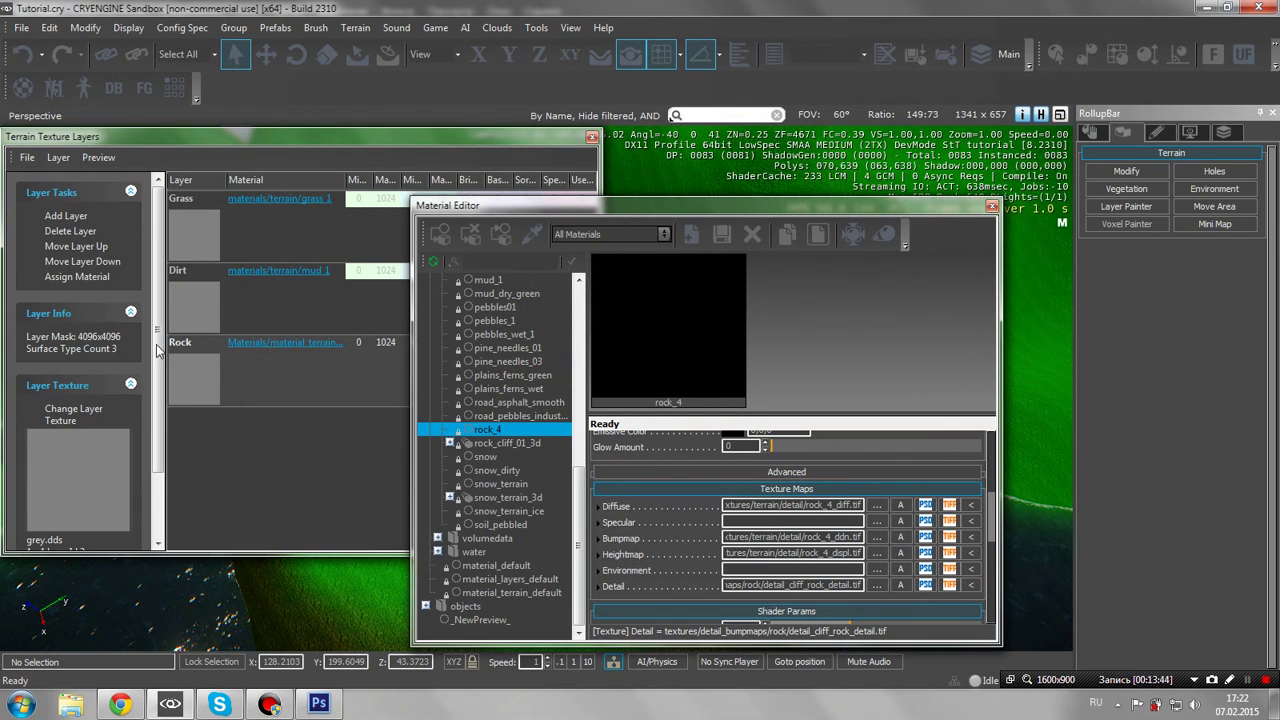
pyautogui.click(84, 280)
pyautogui.click(991, 207)
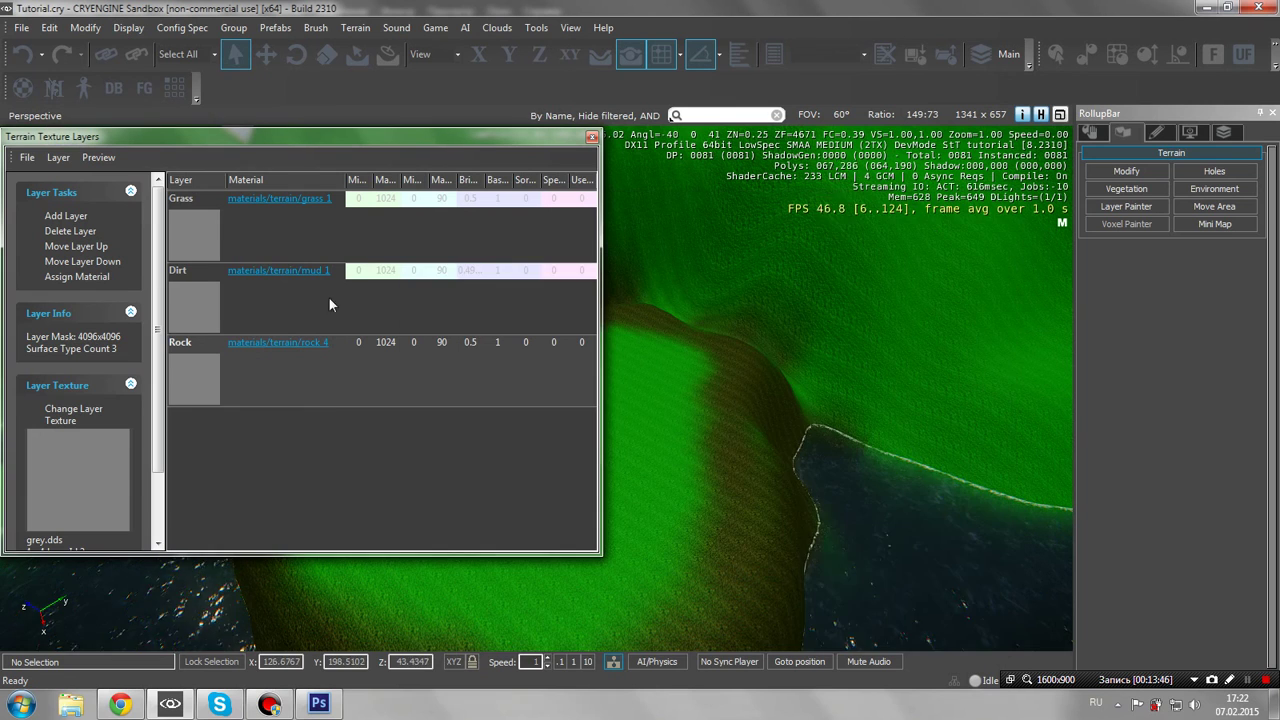
pyautogui.click(592, 138)
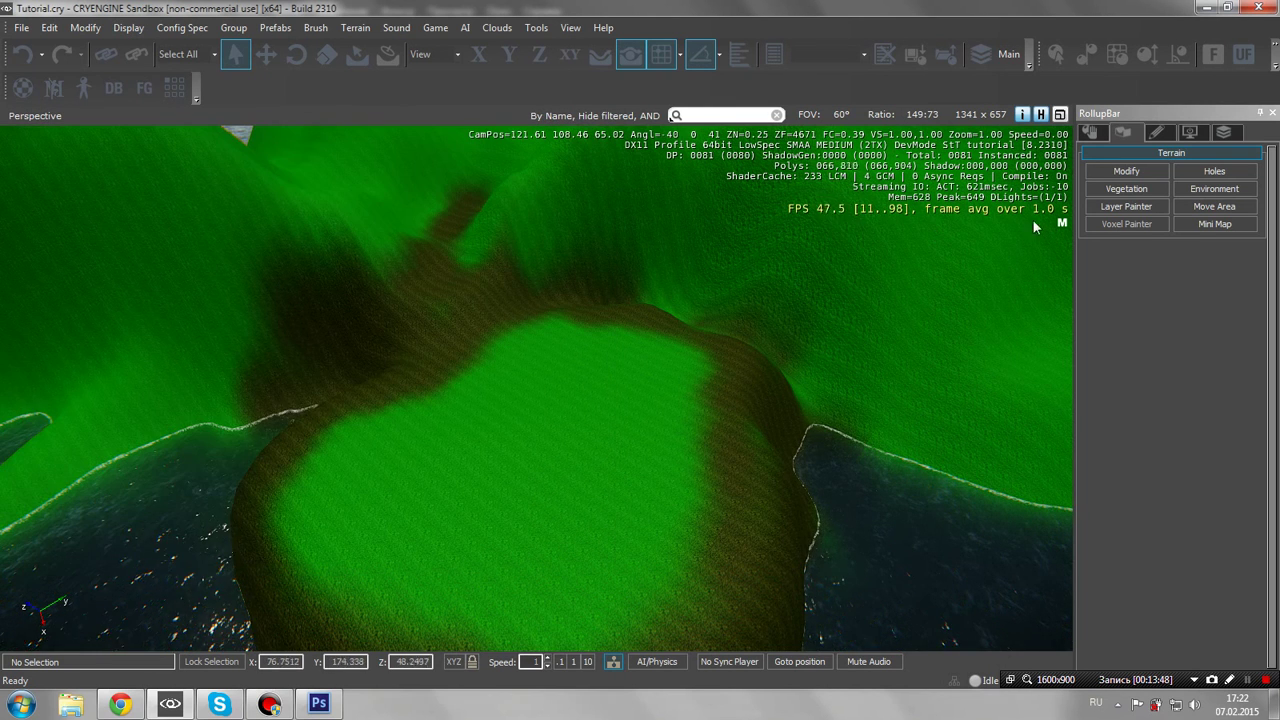
# Set the Rock layer's paint color to mid grey (112, 112, 112) in the Layer Painter and save the layer
pyautogui.click(1135, 206)
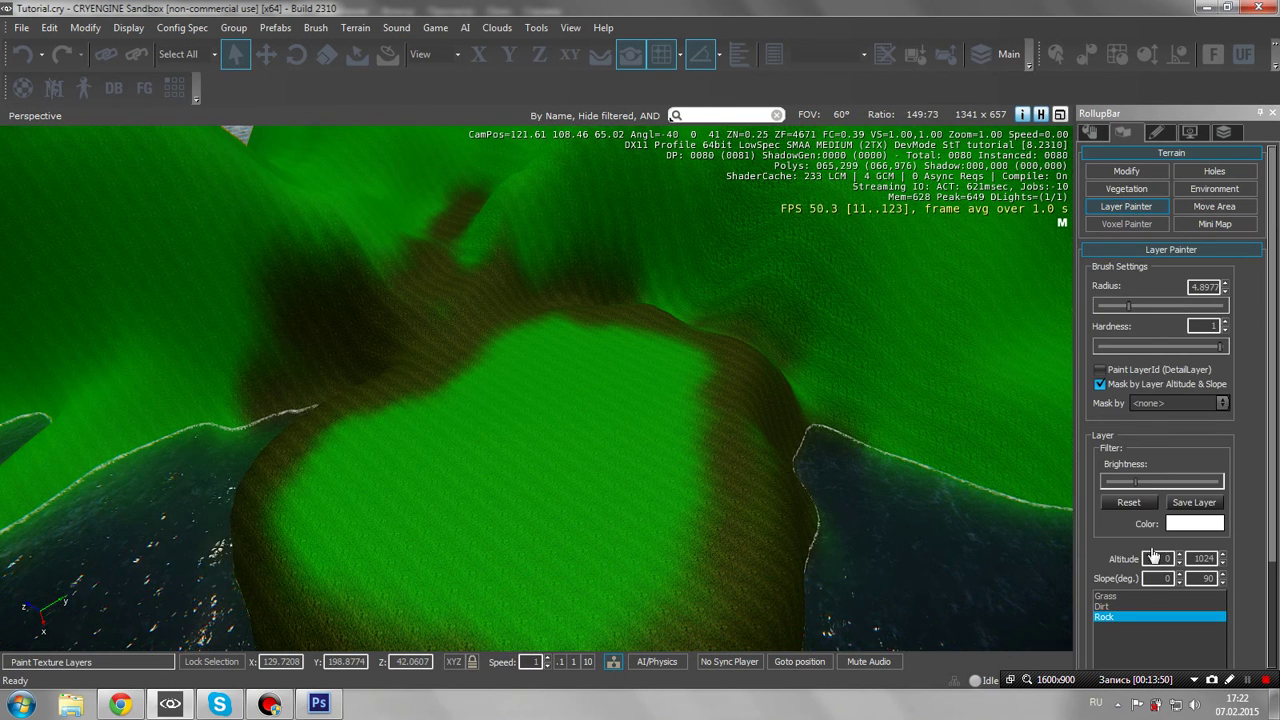
pyautogui.click(1194, 523)
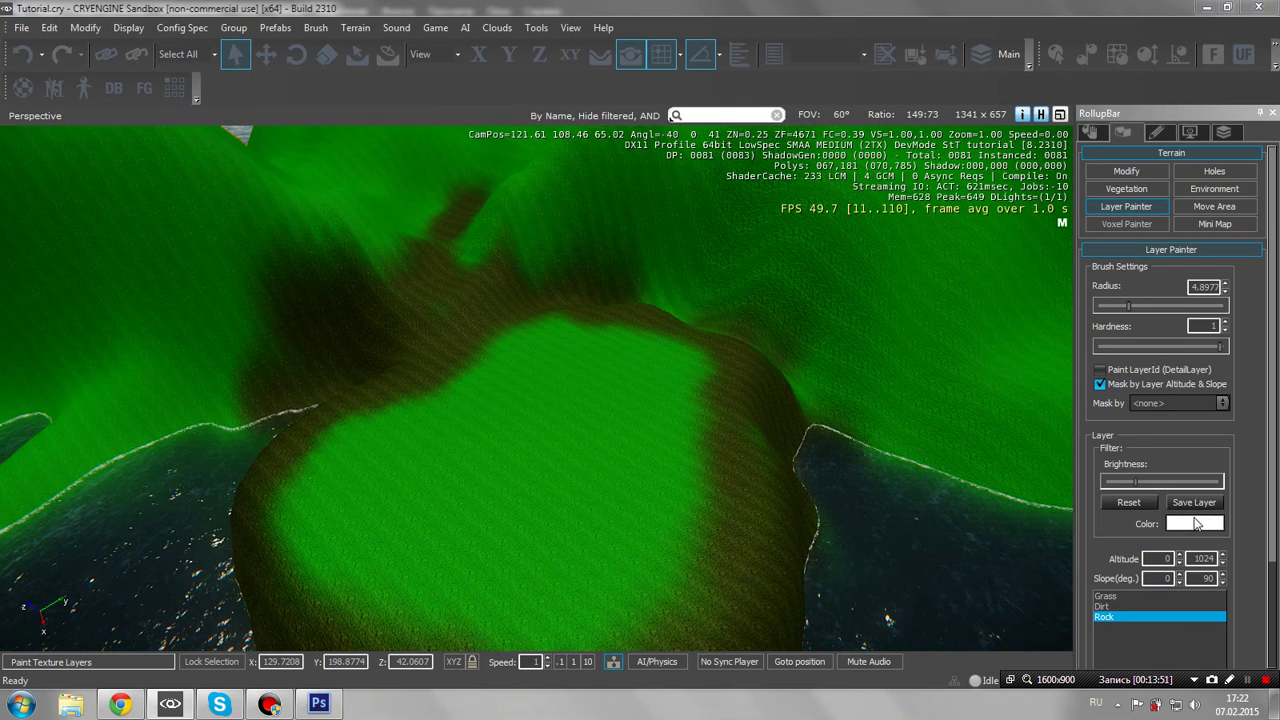
pyautogui.click(657, 348)
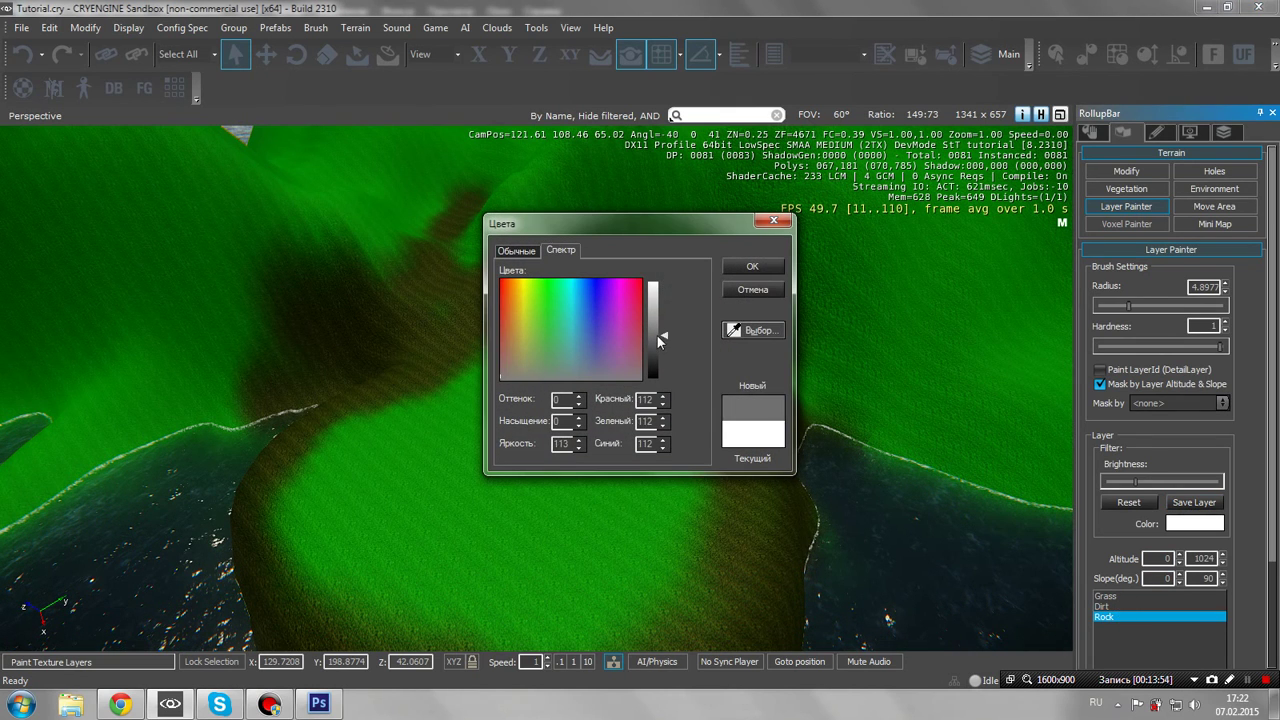
pyautogui.click(752, 266)
pyautogui.click(1187, 507)
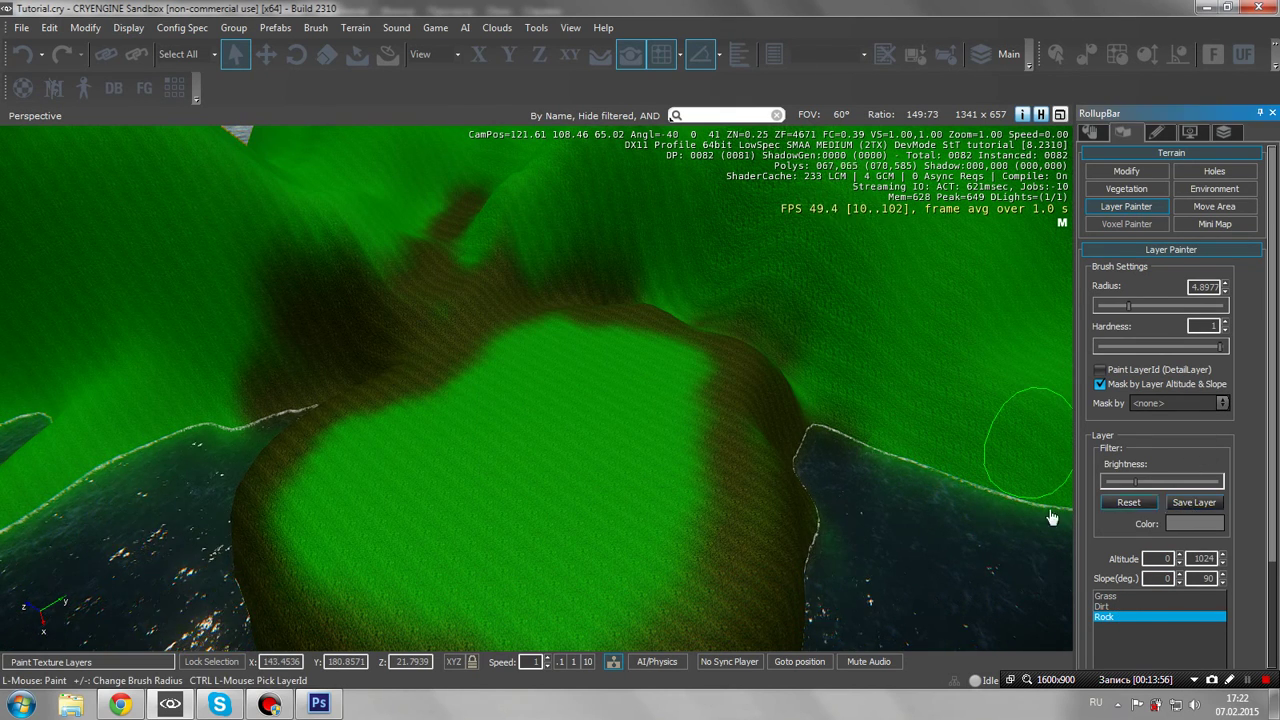
# Try to paint a Rock patch on the steep green slope beside the dirt path
pyautogui.moveTo(640, 412); pyautogui.dragTo(604, 425, button='right')
pyautogui.press('w')
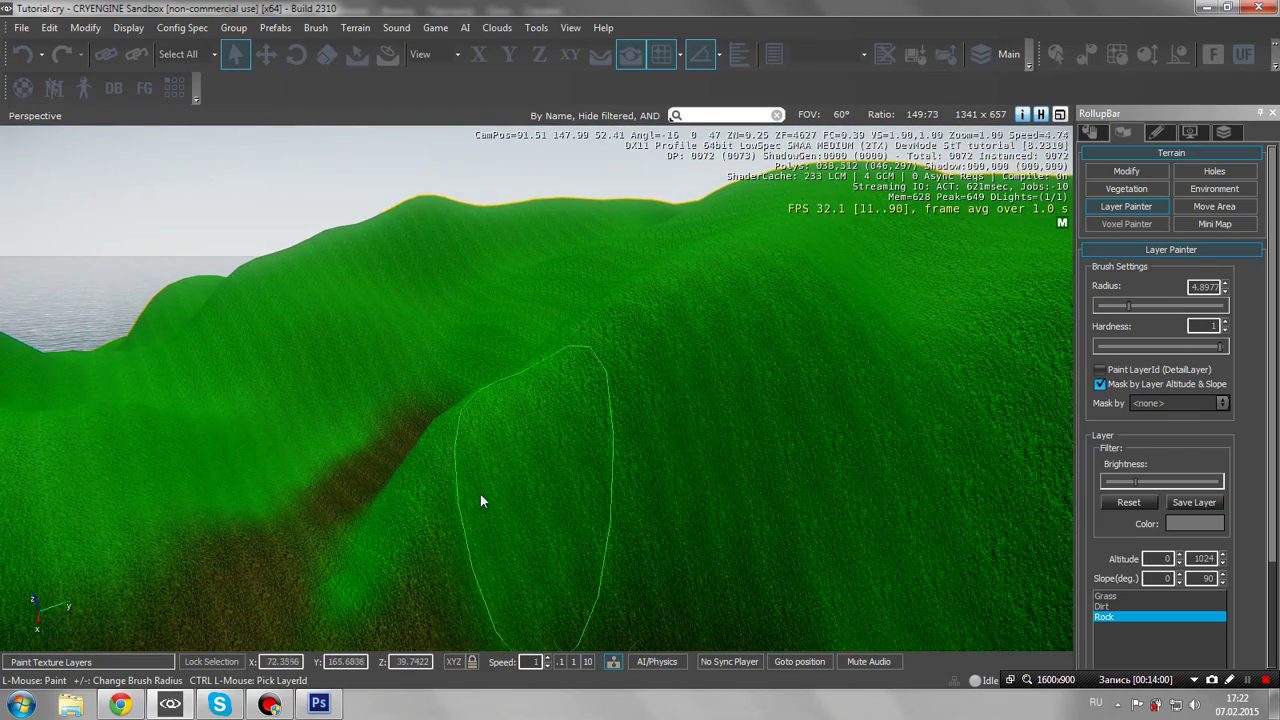
pyautogui.moveTo(476, 488)
pyautogui.mouseDown()
pyautogui.moveTo(552, 463)
pyautogui.moveTo(670, 395)
pyautogui.moveTo(751, 323)
pyautogui.moveTo(837, 397)
pyautogui.moveTo(829, 414)
pyautogui.mouseUp()
pyautogui.moveTo(829, 414)
pyautogui.mouseDown(button='right')
pyautogui.moveTo(829, 440)
pyautogui.moveTo(824, 420)
pyautogui.mouseUp(button='right')
pyautogui.press('w')
pyautogui.press('s')
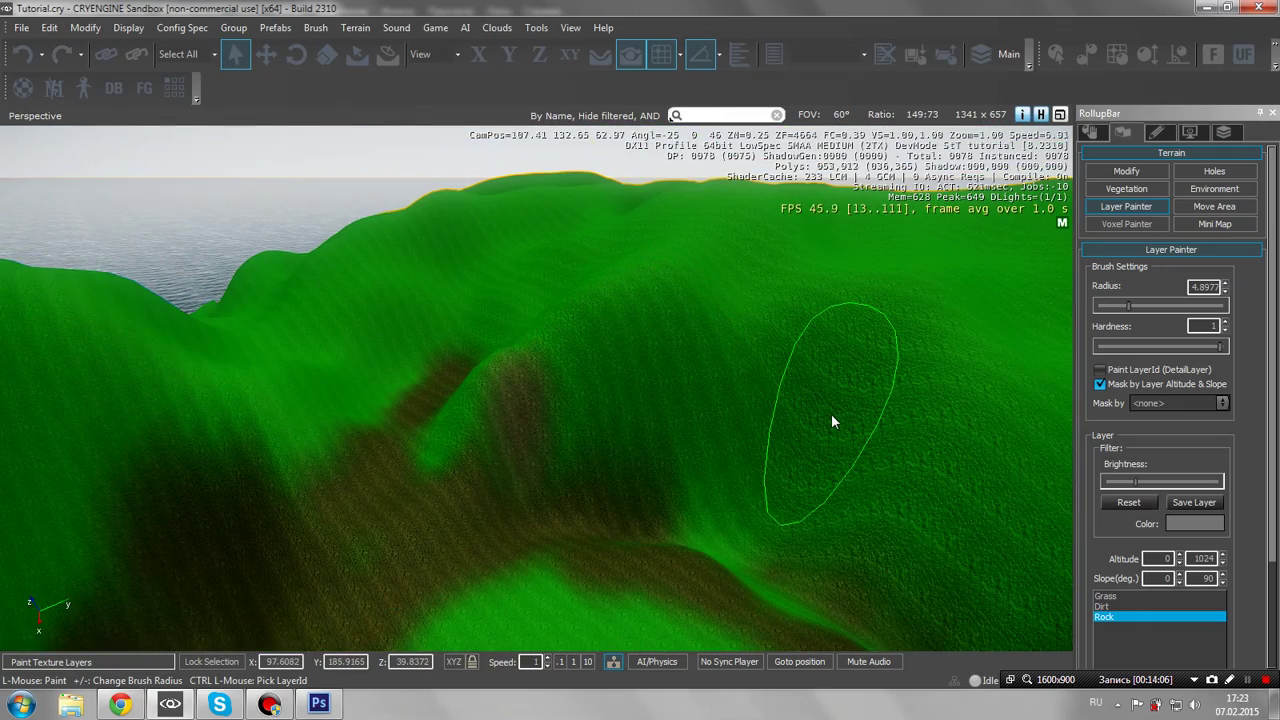
pyautogui.scroll(3, 831, 422)
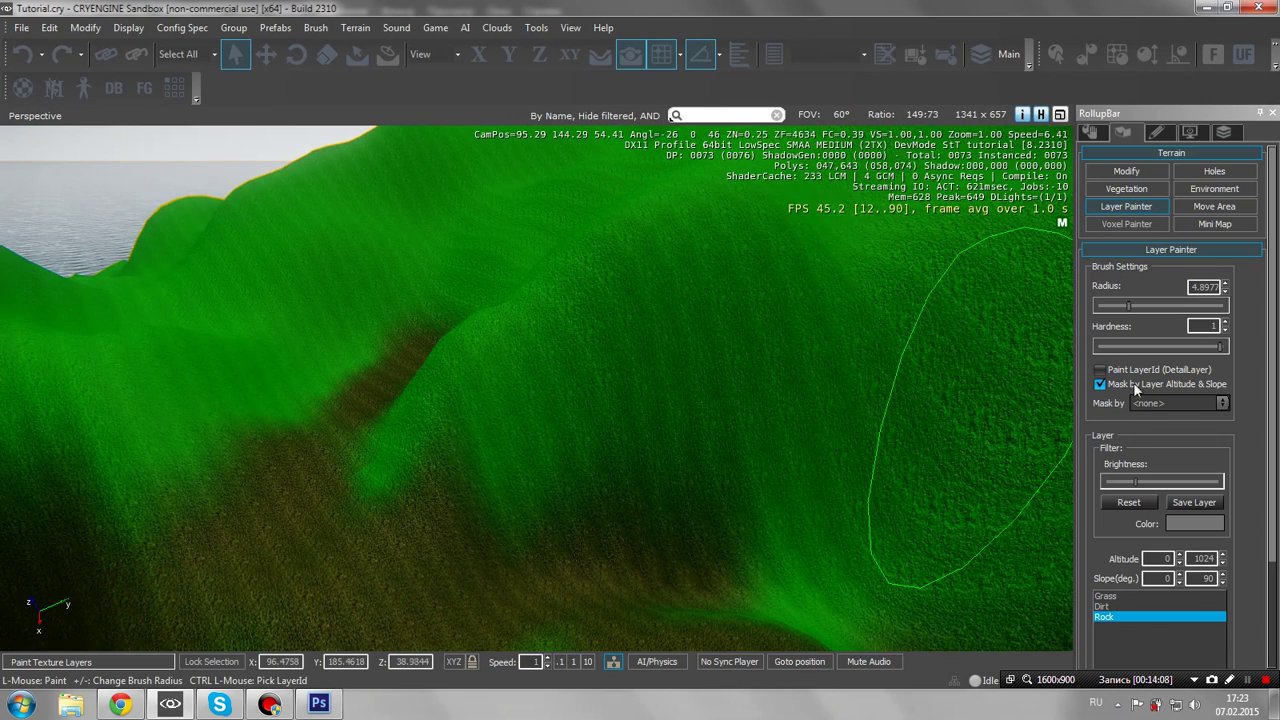
# Assign the rock_cliff_01_3d terrain material to the Rock texture layer and close both editor windows
pyautogui.click(355, 27)
pyautogui.click(392, 61)
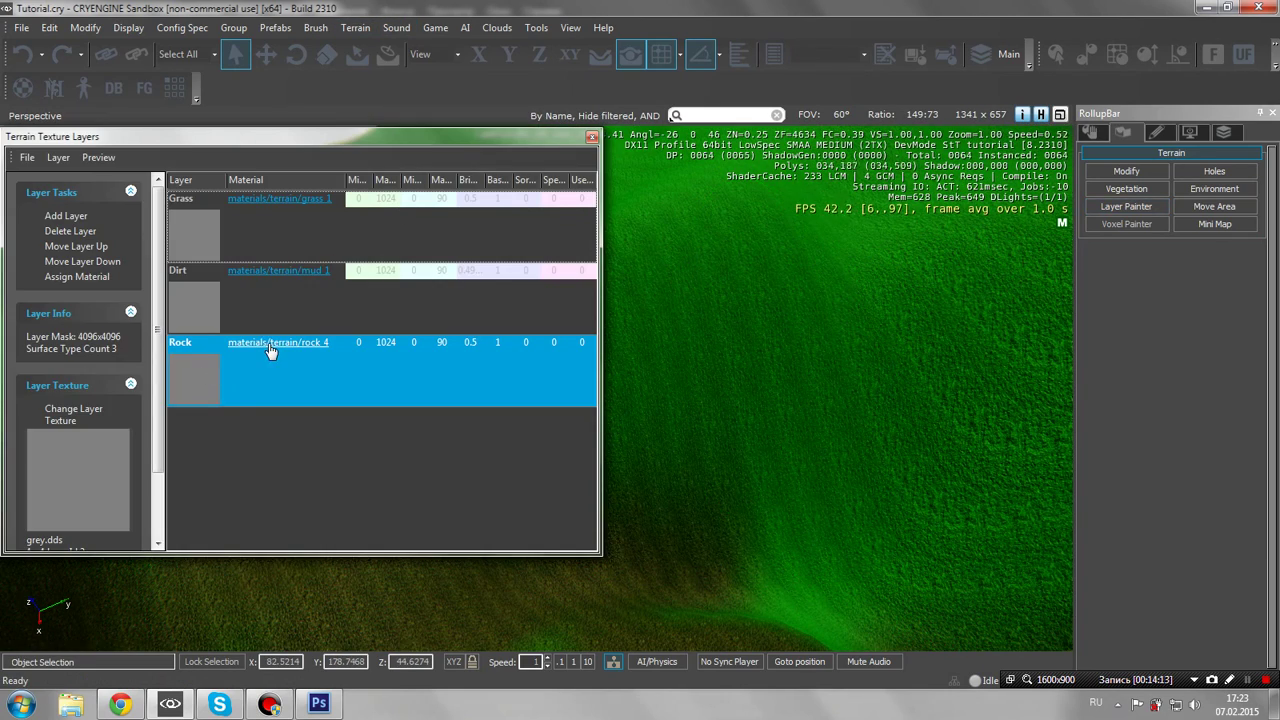
pyautogui.click(270, 344)
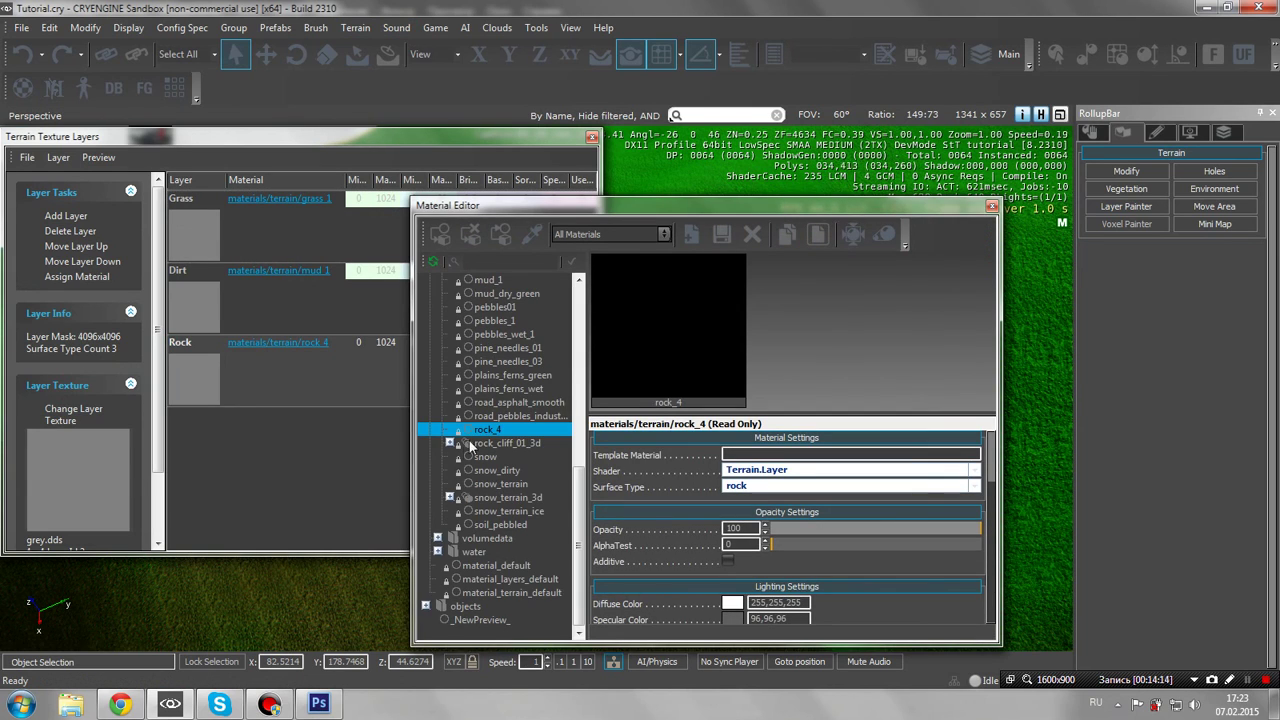
pyautogui.click(449, 443)
pyautogui.click(500, 457)
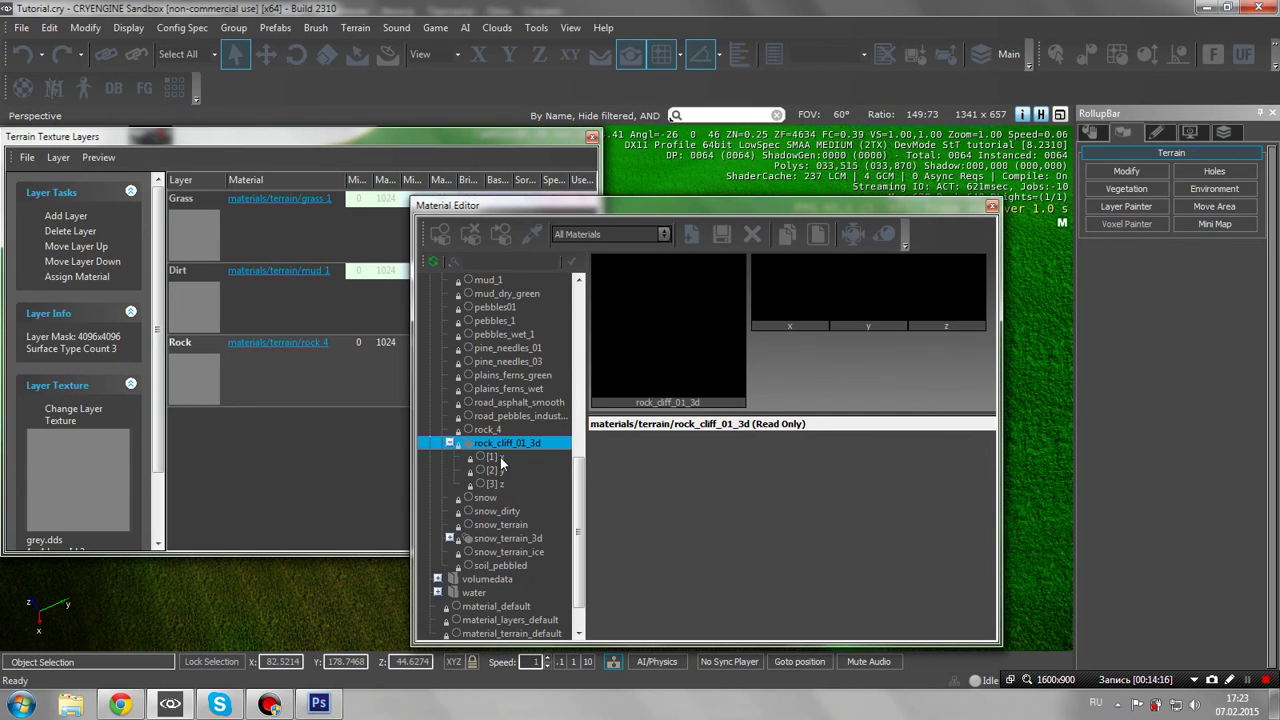
pyautogui.click(501, 446)
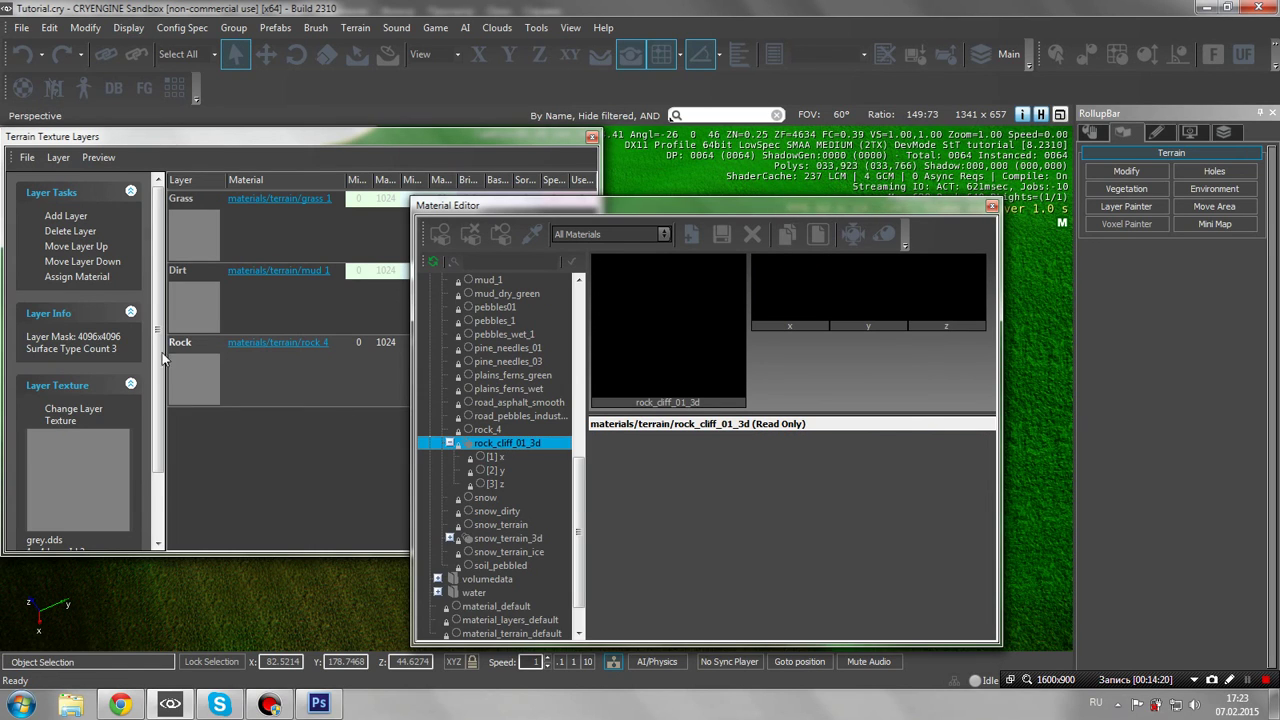
pyautogui.click(77, 279)
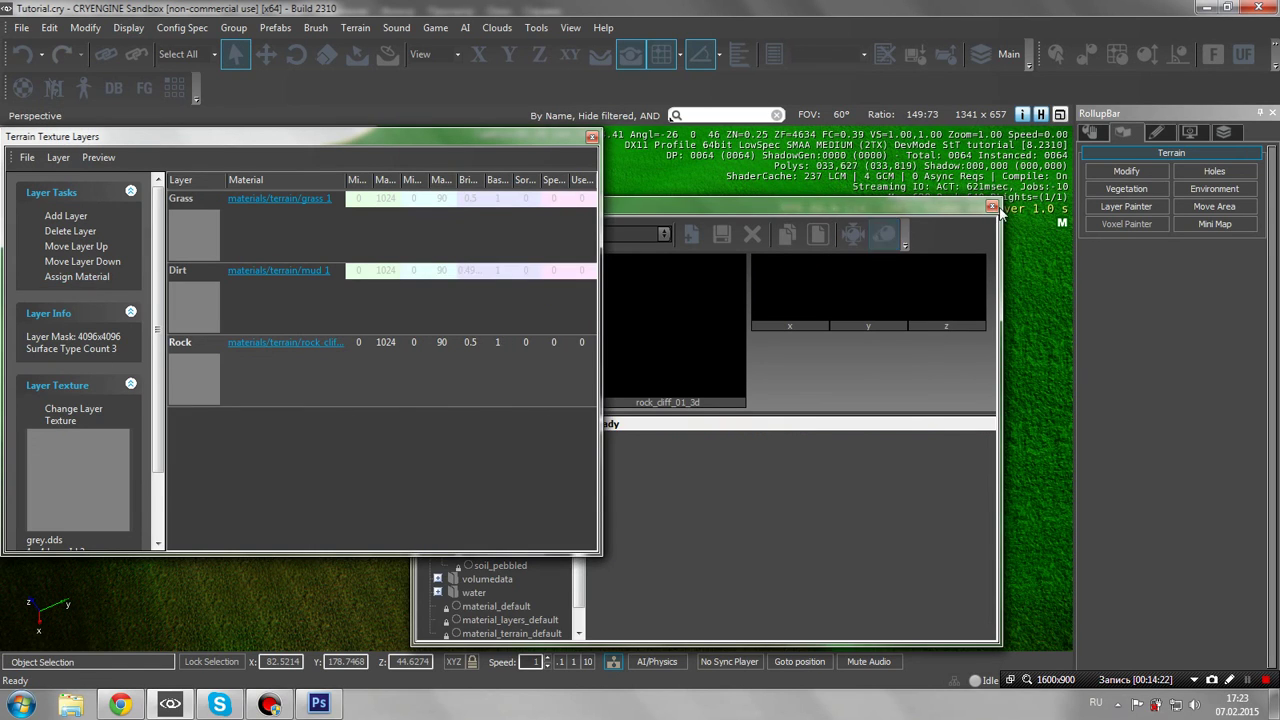
pyautogui.click(619, 148)
pyautogui.click(592, 136)
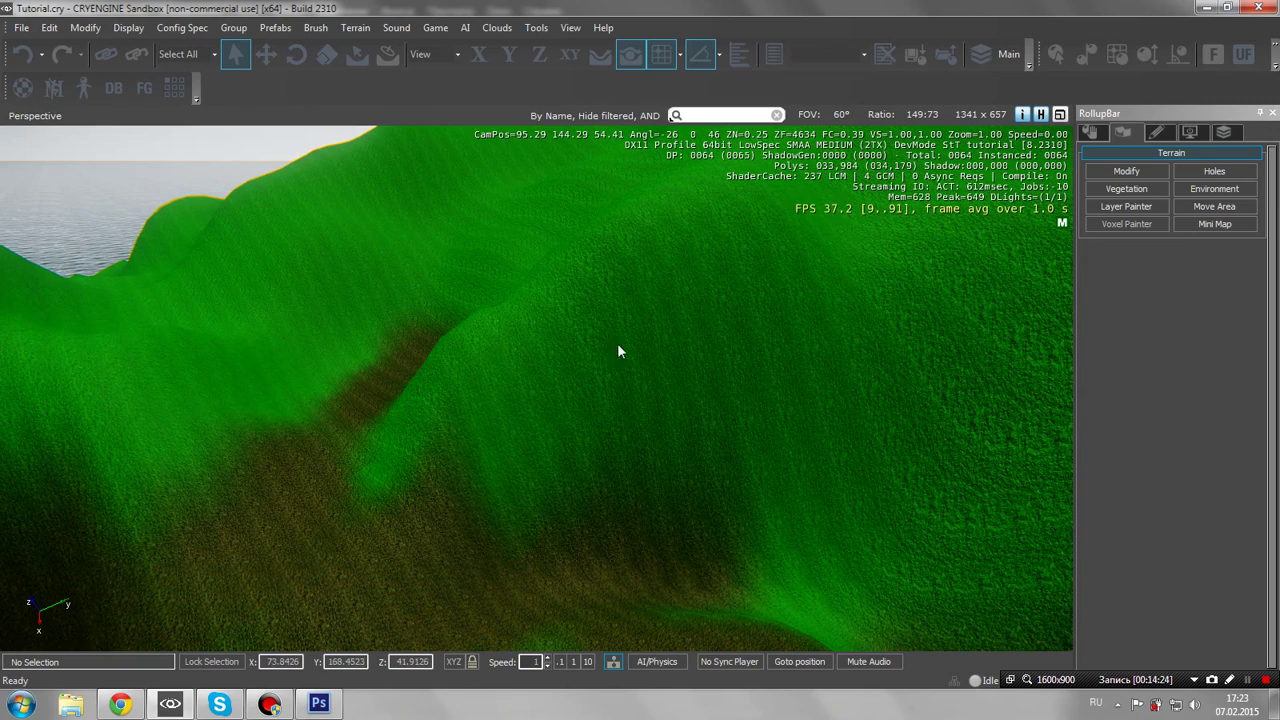
# Paint a strip of the Rock layer up the steep hillside with the Layer Painter to test the material
pyautogui.click(1135, 206)
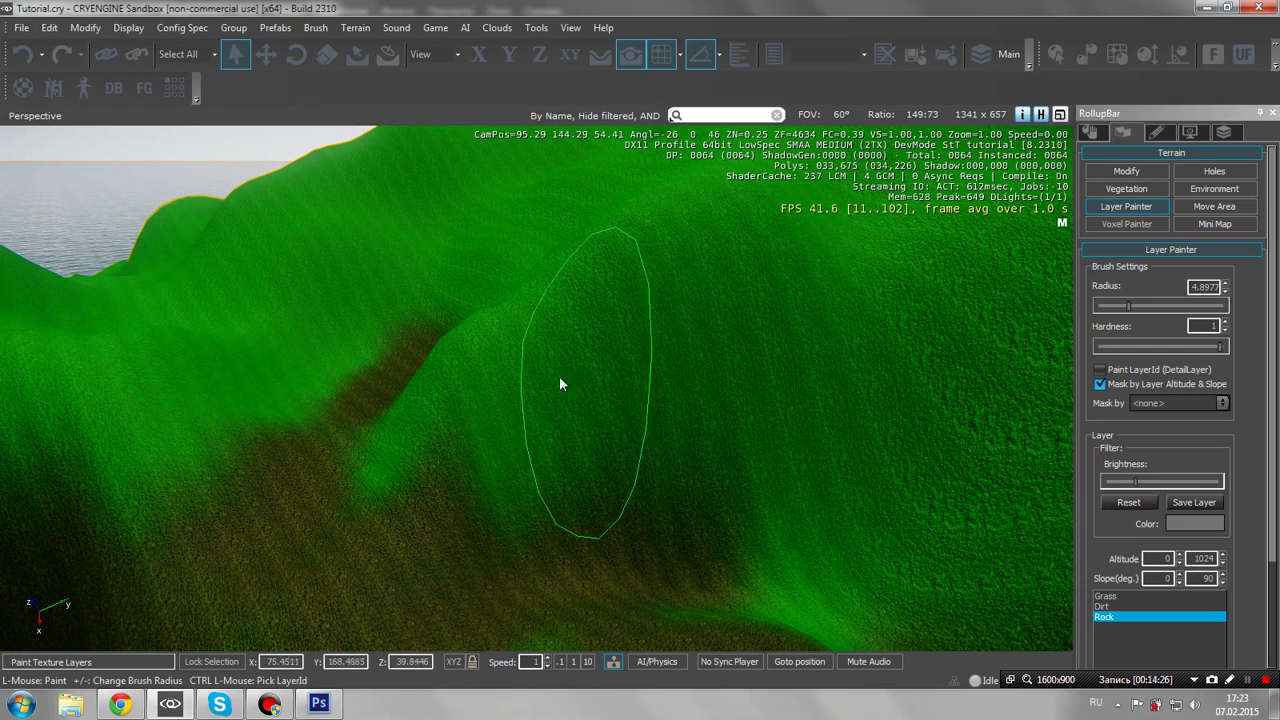
pyautogui.moveTo(494, 388); pyautogui.dragTo(702, 286)
pyautogui.press('w')
pyautogui.moveTo(684, 298)
pyautogui.mouseDown(button='right')
pyautogui.moveTo(690, 310)
pyautogui.moveTo(860, 300)
pyautogui.moveTo(690, 320)
pyautogui.mouseUp(button='right')
pyautogui.scroll(-5, 686, 360)
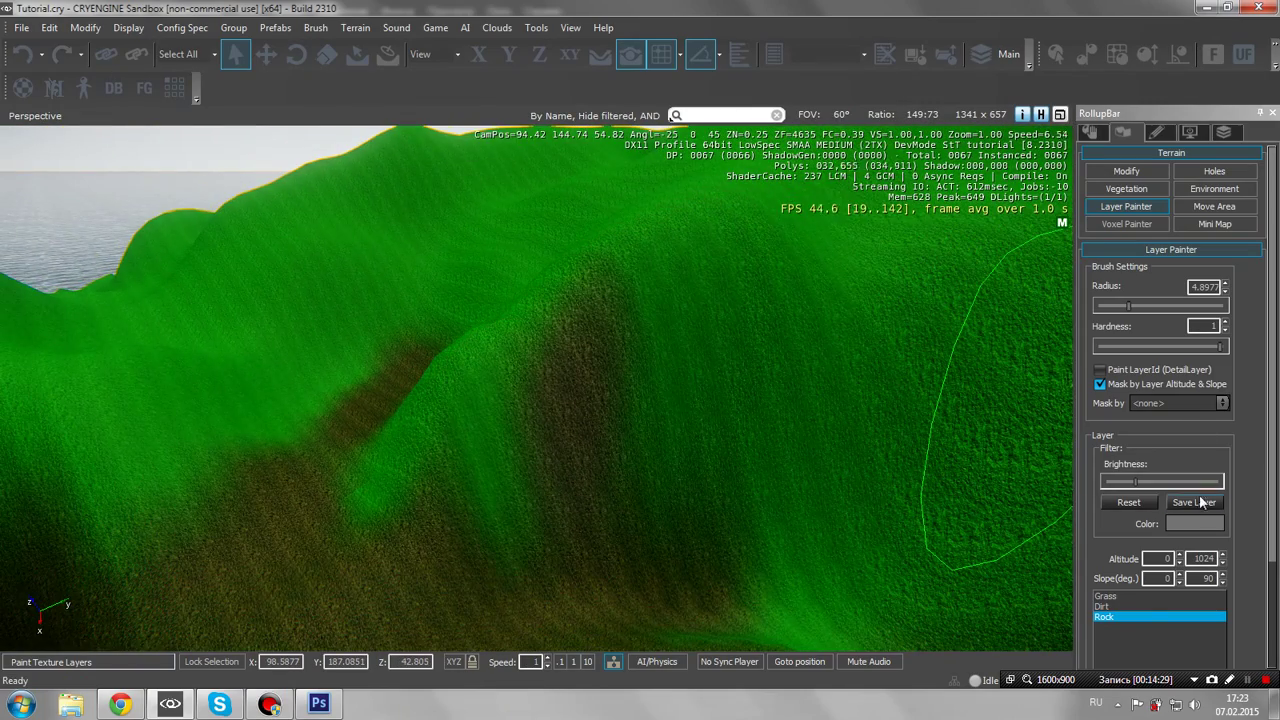
# Assign the cliff_gray_3d terrain material to the Rock texture layer and close the Material Editor
pyautogui.click(355, 27)
pyautogui.click(372, 64)
pyautogui.click(300, 343)
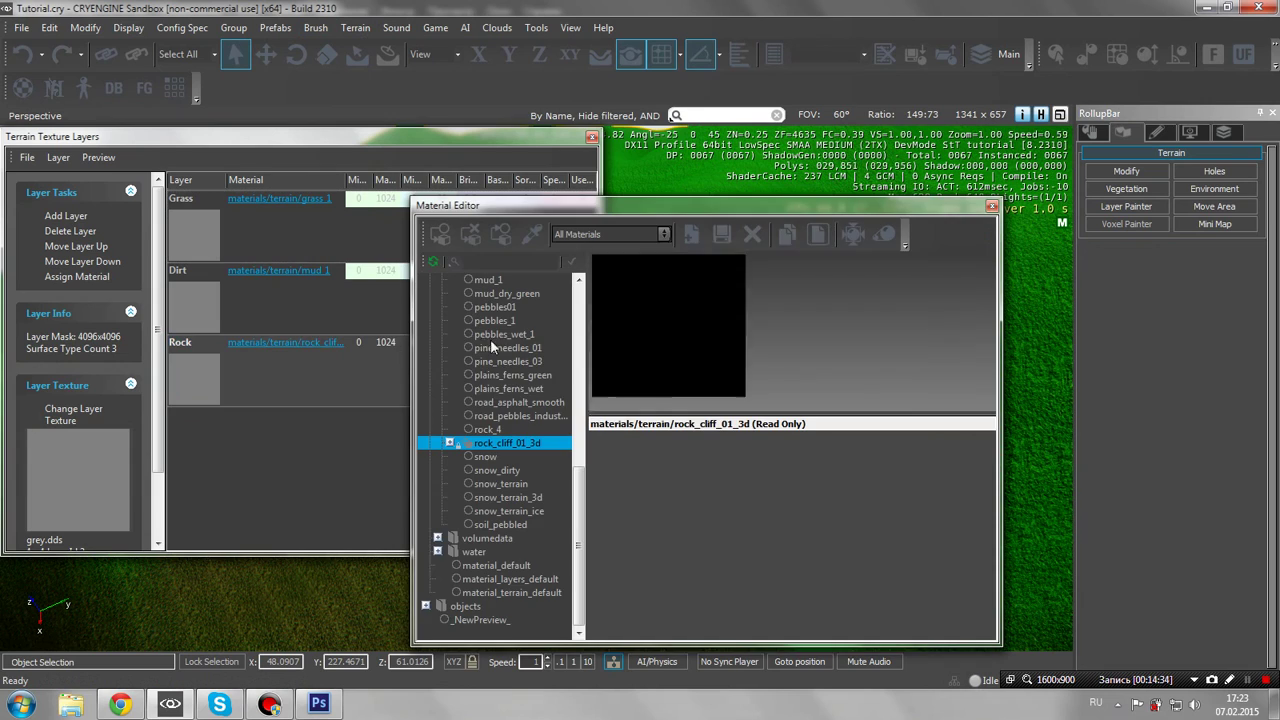
pyautogui.scroll(8, 578, 460)
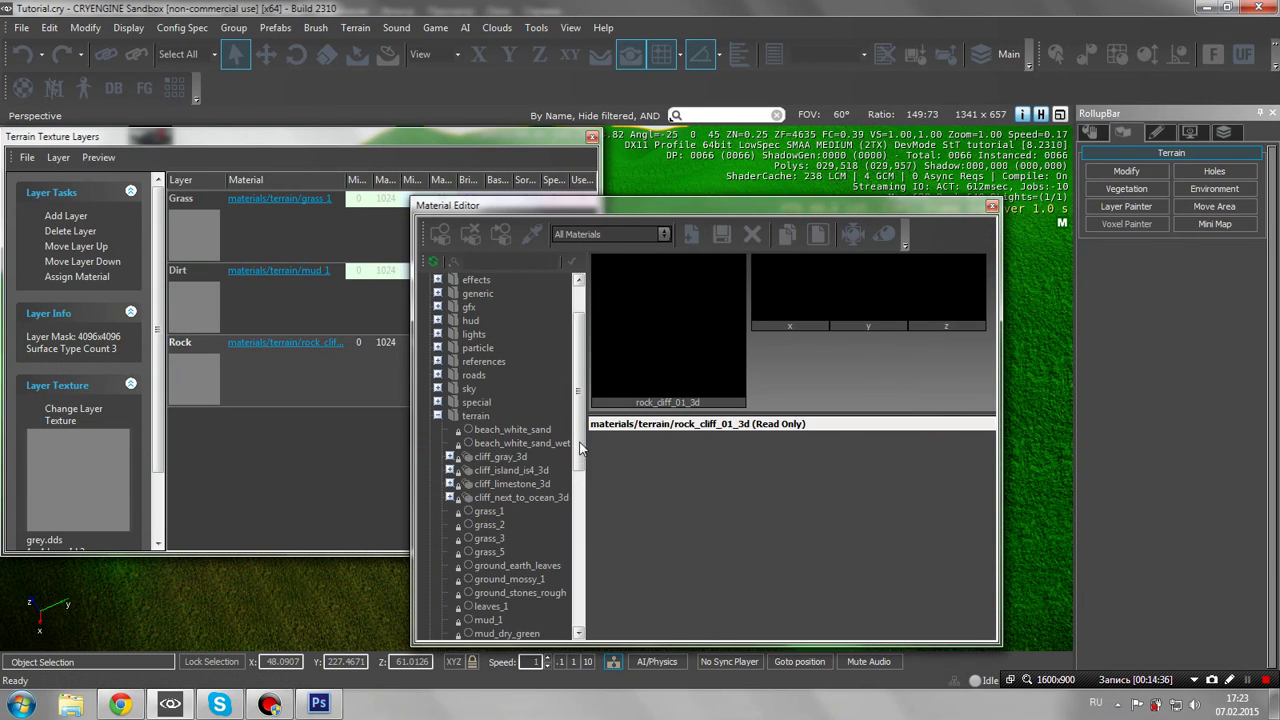
pyautogui.click(449, 457)
pyautogui.scroll(-1, 577, 445)
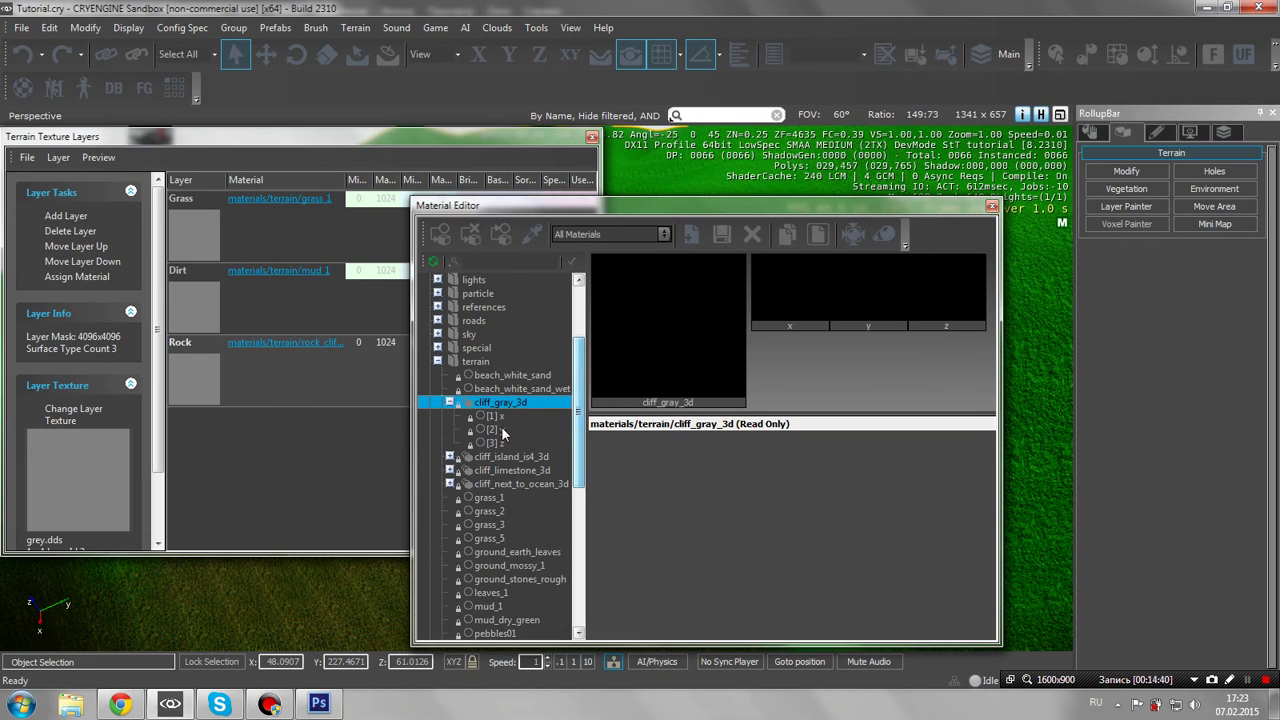
pyautogui.click(95, 280)
pyautogui.click(990, 207)
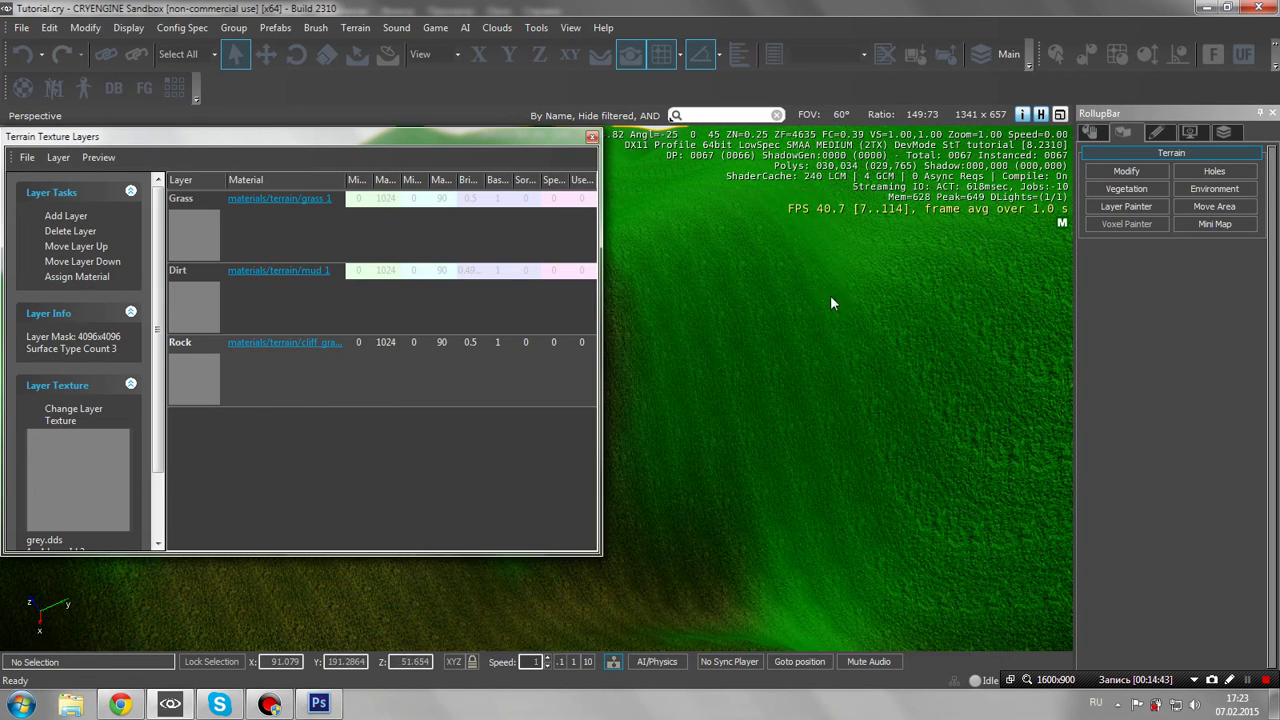
# Paint the Rock layer on the steep hillside again and check the surface up close
pyautogui.moveTo(749, 334); pyautogui.dragTo(753, 329, button='right')
pyautogui.click(1110, 206)
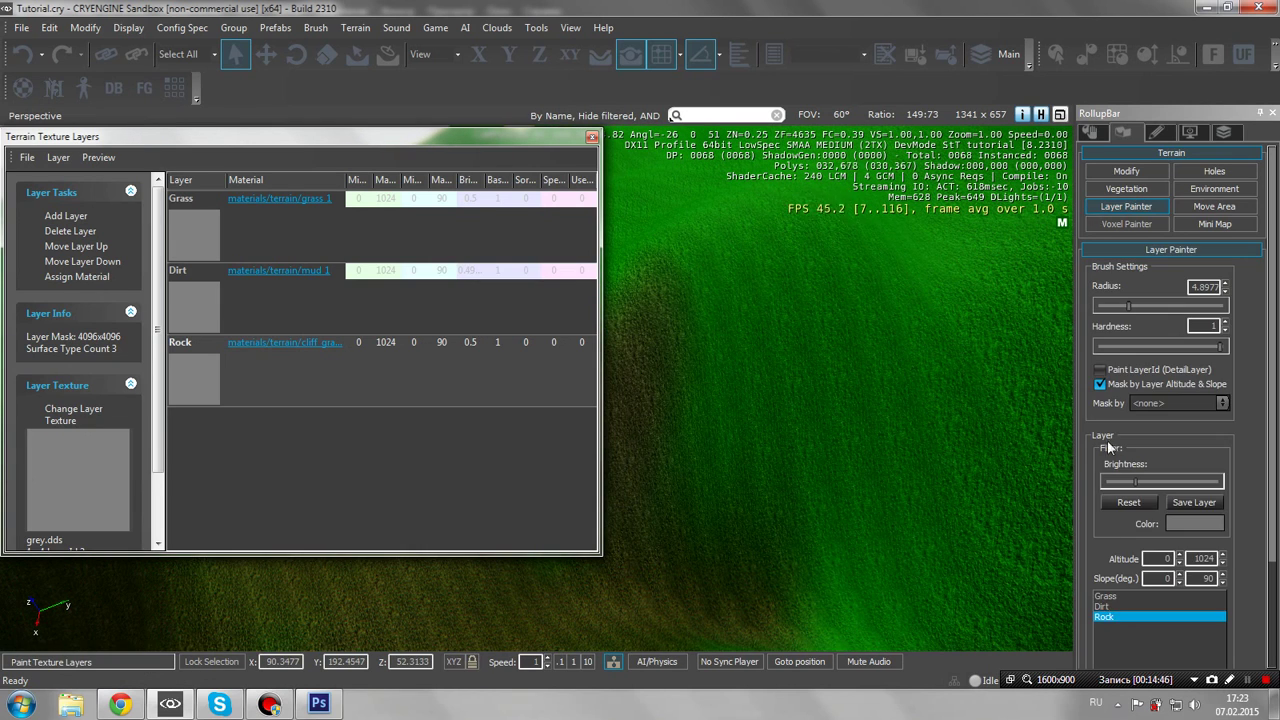
pyautogui.moveTo(714, 355)
pyautogui.mouseDown()
pyautogui.moveTo(809, 323)
pyautogui.moveTo(721, 342)
pyautogui.mouseUp()
pyautogui.press('w')
pyautogui.moveTo(888, 345); pyautogui.dragTo(893, 345, button='right')
pyautogui.press('s')
pyautogui.press('w')
pyautogui.scroll(-5, 840, 390)
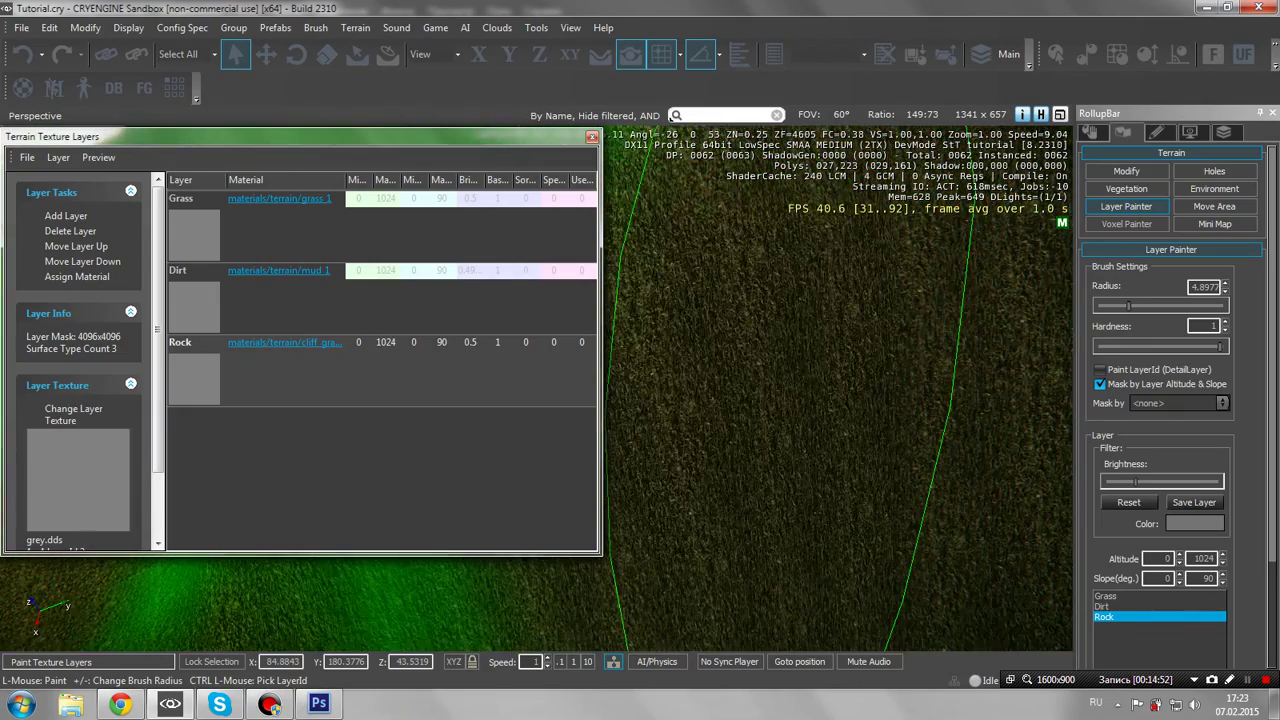
# Enable Paint LayerId (DetailLayer) and paint the Rock layer across the steep hillside above the dirt path
pyautogui.click(1100, 369)
pyautogui.moveTo(791, 380)
pyautogui.mouseDown()
pyautogui.moveTo(711, 372)
pyautogui.moveTo(742, 392)
pyautogui.mouseUp()
pyautogui.press('s')
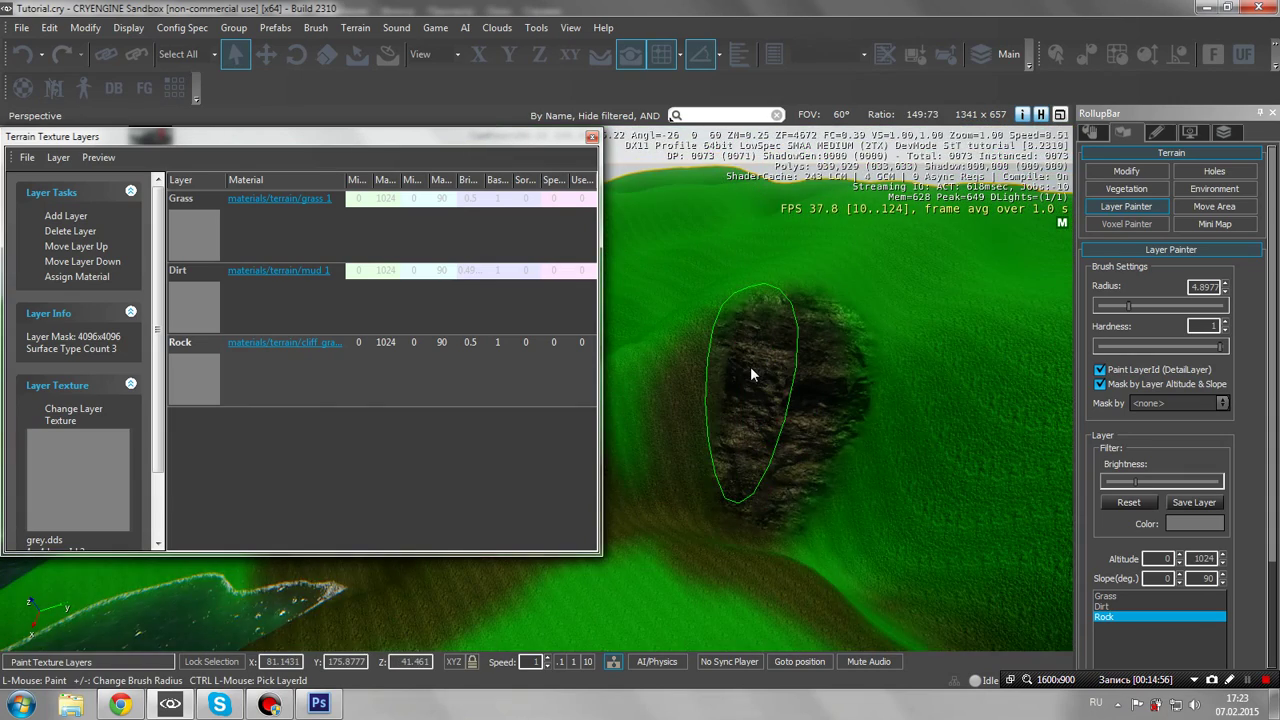
pyautogui.moveTo(751, 371); pyautogui.dragTo(738, 376, button='right')
pyautogui.press('w')
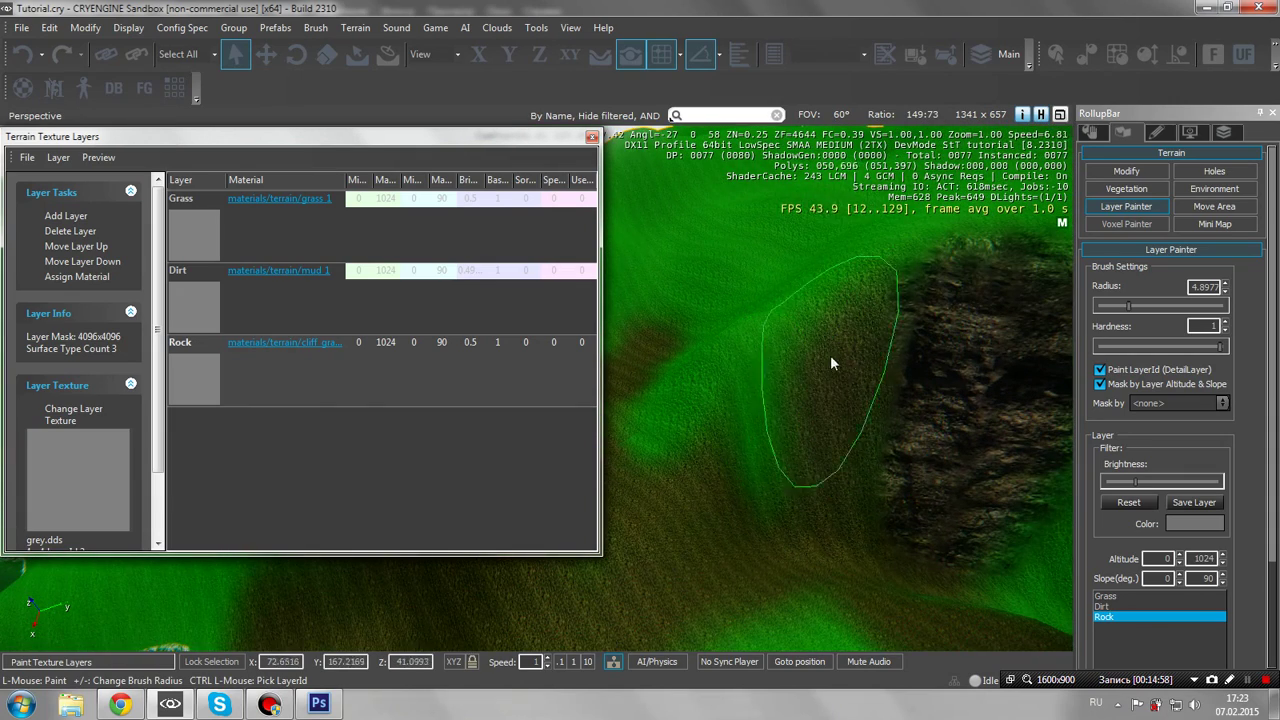
pyautogui.moveTo(980, 497)
pyautogui.mouseDown()
pyautogui.moveTo(886, 354)
pyautogui.moveTo(688, 381)
pyautogui.mouseUp()
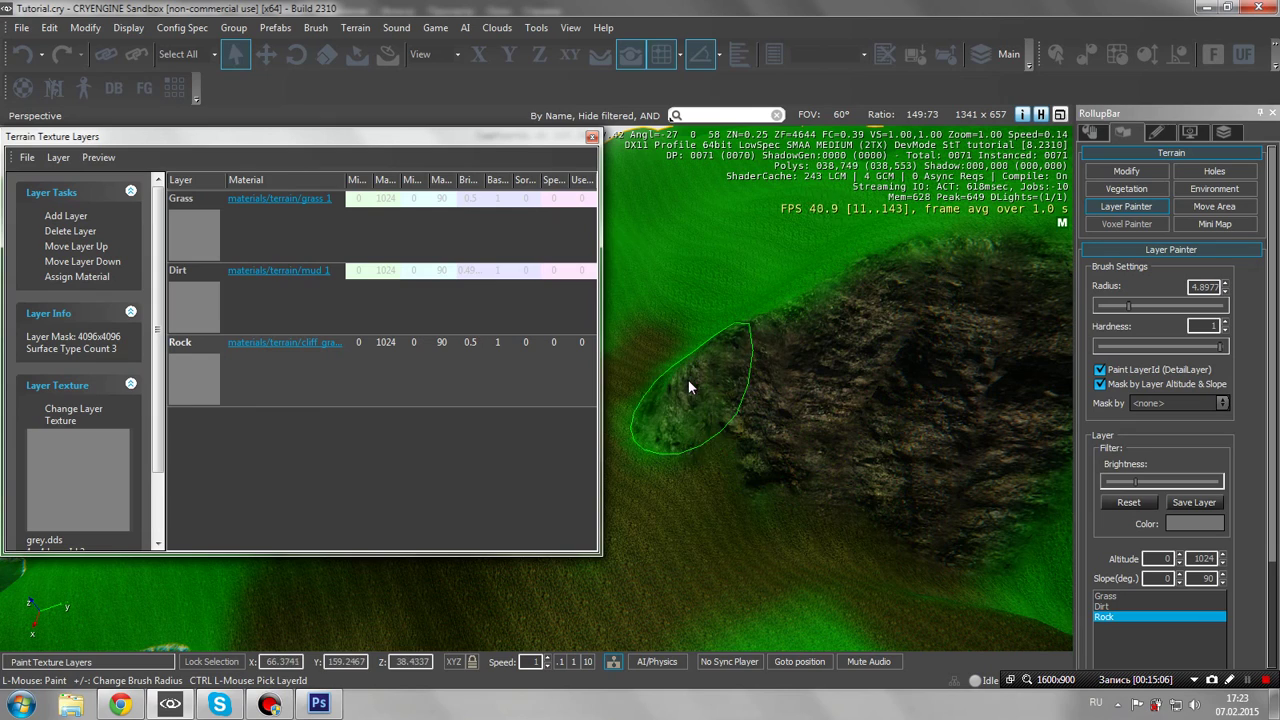
# Extend the Rock layer along the rest of the hillside, covering the whole slope down to its far end
pyautogui.press('d')
pyautogui.moveTo(910, 330); pyautogui.dragTo(809, 365, button='right')
pyautogui.moveTo(809, 365)
pyautogui.mouseDown()
pyautogui.moveTo(828, 494)
pyautogui.moveTo(700, 469)
pyautogui.moveTo(750, 458)
pyautogui.mouseUp()
pyautogui.press('a')
pyautogui.moveTo(750, 458)
pyautogui.mouseDown(button='right')
pyautogui.moveTo(777, 497)
pyautogui.moveTo(820, 453)
pyautogui.mouseUp(button='right')
pyautogui.moveTo(822, 451)
pyautogui.mouseDown()
pyautogui.moveTo(912, 388)
pyautogui.moveTo(916, 445)
pyautogui.mouseUp()
pyautogui.moveTo(916, 445); pyautogui.dragTo(762, 378, button='right')
pyautogui.moveTo(764, 389)
pyautogui.mouseDown()
pyautogui.moveTo(760, 455)
pyautogui.moveTo(863, 496)
pyautogui.moveTo(711, 455)
pyautogui.moveTo(698, 381)
pyautogui.mouseUp()
pyautogui.moveTo(698, 378)
pyautogui.mouseDown(button='right')
pyautogui.moveTo(754, 359)
pyautogui.moveTo(805, 410)
pyautogui.mouseUp(button='right')
pyautogui.moveTo(805, 410)
pyautogui.mouseDown()
pyautogui.moveTo(738, 421)
pyautogui.moveTo(777, 462)
pyautogui.moveTo(894, 505)
pyautogui.moveTo(854, 320)
pyautogui.moveTo(743, 277)
pyautogui.moveTo(745, 263)
pyautogui.moveTo(975, 382)
pyautogui.moveTo(1000, 428)
pyautogui.mouseUp()
pyautogui.moveTo(1000, 428); pyautogui.dragTo(1018, 428, button='right')
pyautogui.moveTo(713, 275)
pyautogui.mouseDown()
pyautogui.moveTo(845, 408)
pyautogui.moveTo(921, 549)
pyautogui.mouseUp()
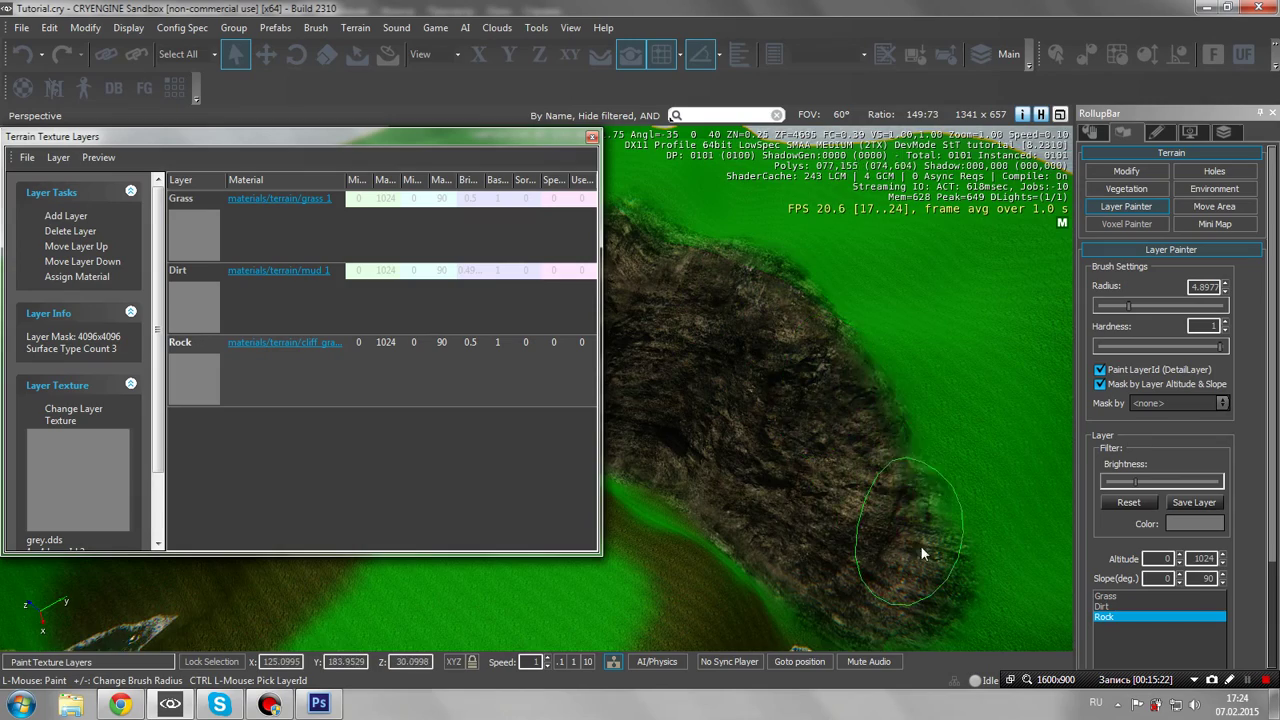
# Paint the Rock layer over the opposite hill beside the water, closing the Terrain Texture Layers window
pyautogui.moveTo(921, 549)
pyautogui.mouseDown(button='right')
pyautogui.moveTo(914, 508)
pyautogui.moveTo(834, 460)
pyautogui.moveTo(966, 458)
pyautogui.moveTo(775, 415)
pyautogui.moveTo(842, 437)
pyautogui.mouseUp(button='right')
pyautogui.moveTo(765, 295)
pyautogui.mouseDown()
pyautogui.moveTo(900, 286)
pyautogui.moveTo(827, 257)
pyautogui.moveTo(717, 301)
pyautogui.moveTo(829, 423)
pyautogui.moveTo(957, 356)
pyautogui.moveTo(906, 281)
pyautogui.moveTo(839, 350)
pyautogui.moveTo(873, 279)
pyautogui.moveTo(845, 240)
pyautogui.moveTo(958, 255)
pyautogui.moveTo(930, 300)
pyautogui.mouseUp()
pyautogui.press('d')
pyautogui.moveTo(930, 302); pyautogui.dragTo(908, 320, button='right')
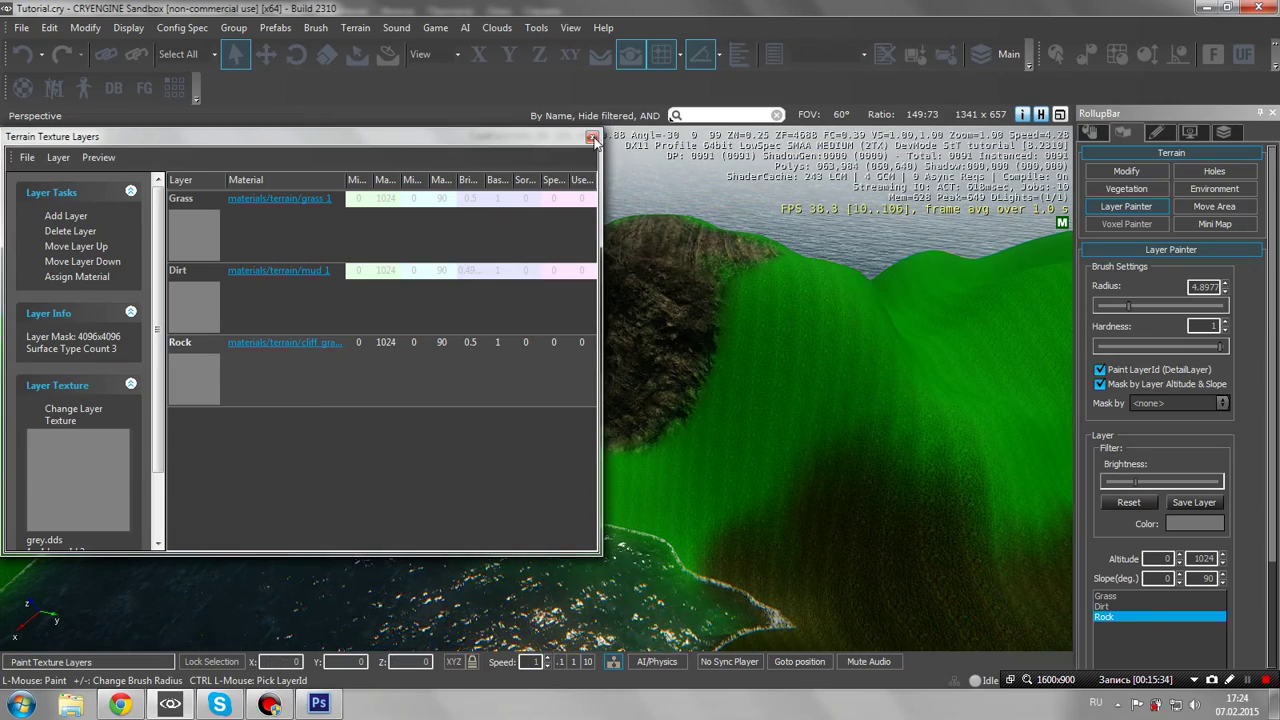
pyautogui.click(592, 135)
pyautogui.moveTo(849, 336)
pyautogui.mouseDown()
pyautogui.moveTo(785, 413)
pyautogui.moveTo(718, 413)
pyautogui.moveTo(702, 510)
pyautogui.moveTo(609, 466)
pyautogui.moveTo(550, 391)
pyautogui.moveTo(717, 474)
pyautogui.moveTo(797, 460)
pyautogui.moveTo(909, 471)
pyautogui.moveTo(900, 466)
pyautogui.mouseUp()
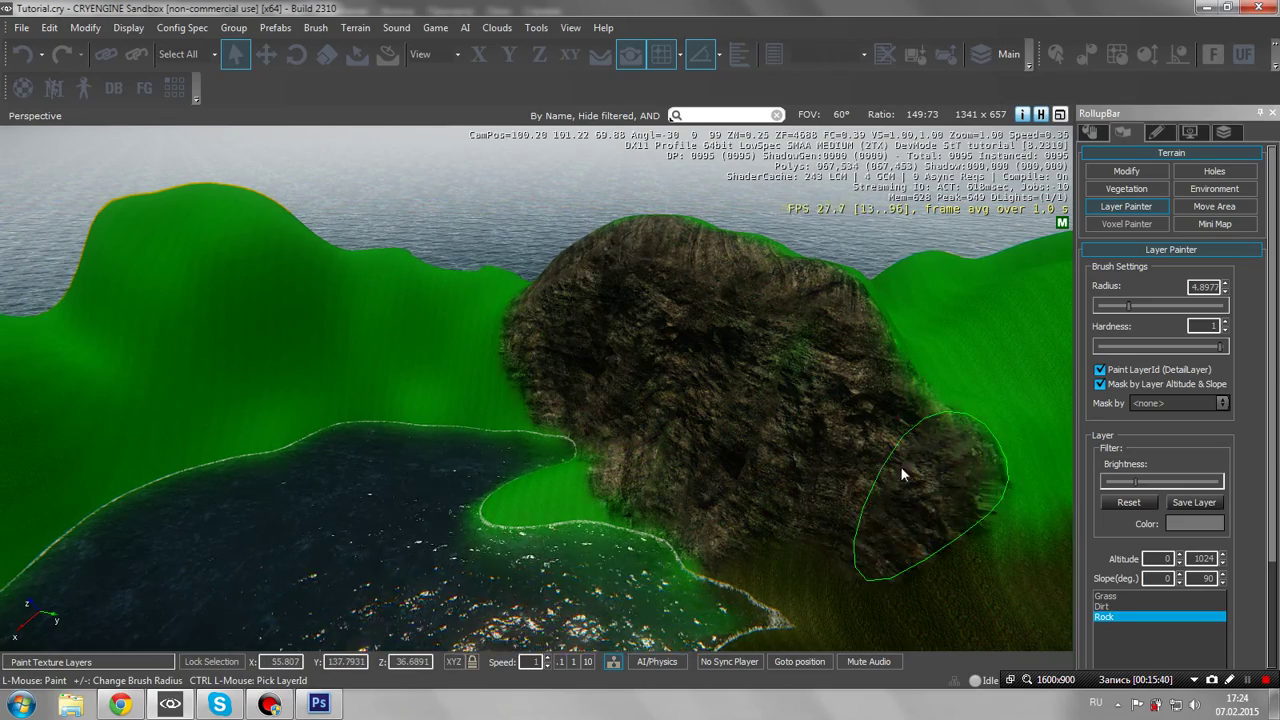
# Fill in the remaining Rock coverage on the side of the opposite cliff that faces the dirt path
pyautogui.press('d')
pyautogui.moveTo(900, 466)
pyautogui.mouseDown(button='right')
pyautogui.moveTo(890, 450)
pyautogui.moveTo(840, 460)
pyautogui.moveTo(831, 482)
pyautogui.moveTo(712, 484)
pyautogui.mouseUp(button='right')
pyautogui.press('w')
pyautogui.press('d')
pyautogui.press('s')
pyautogui.moveTo(526, 563)
pyautogui.mouseDown()
pyautogui.moveTo(570, 537)
pyautogui.moveTo(668, 416)
pyautogui.moveTo(713, 403)
pyautogui.moveTo(850, 297)
pyautogui.moveTo(798, 386)
pyautogui.mouseUp()
# Examine the two painted rock cliffs and the grassy clearing between them from near and far
pyautogui.press('a')
pyautogui.moveTo(652, 419)
pyautogui.mouseDown(button='right')
pyautogui.moveTo(800, 412)
pyautogui.moveTo(657, 420)
pyautogui.moveTo(680, 409)
pyautogui.moveTo(650, 405)
pyautogui.moveTo(724, 375)
pyautogui.mouseUp(button='right')
pyautogui.press('w')
pyautogui.press('w')
pyautogui.press('d')
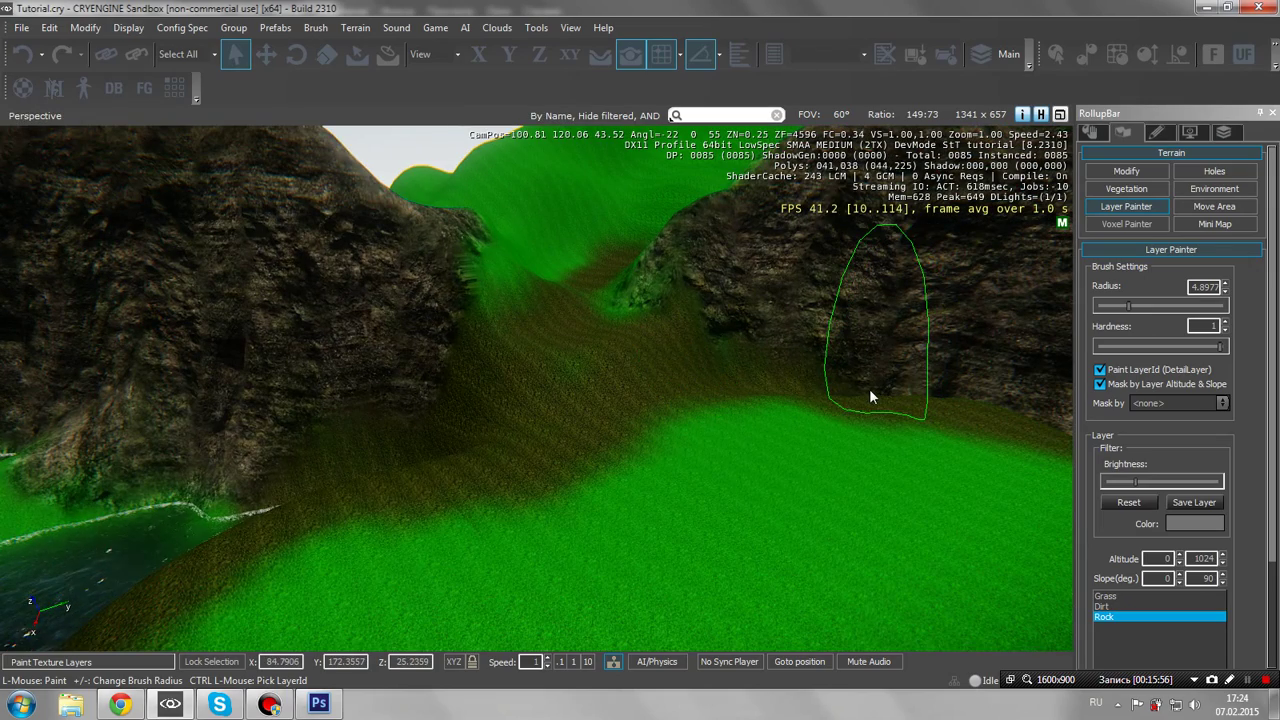
pyautogui.moveTo(829, 384); pyautogui.dragTo(740, 386, button='right')
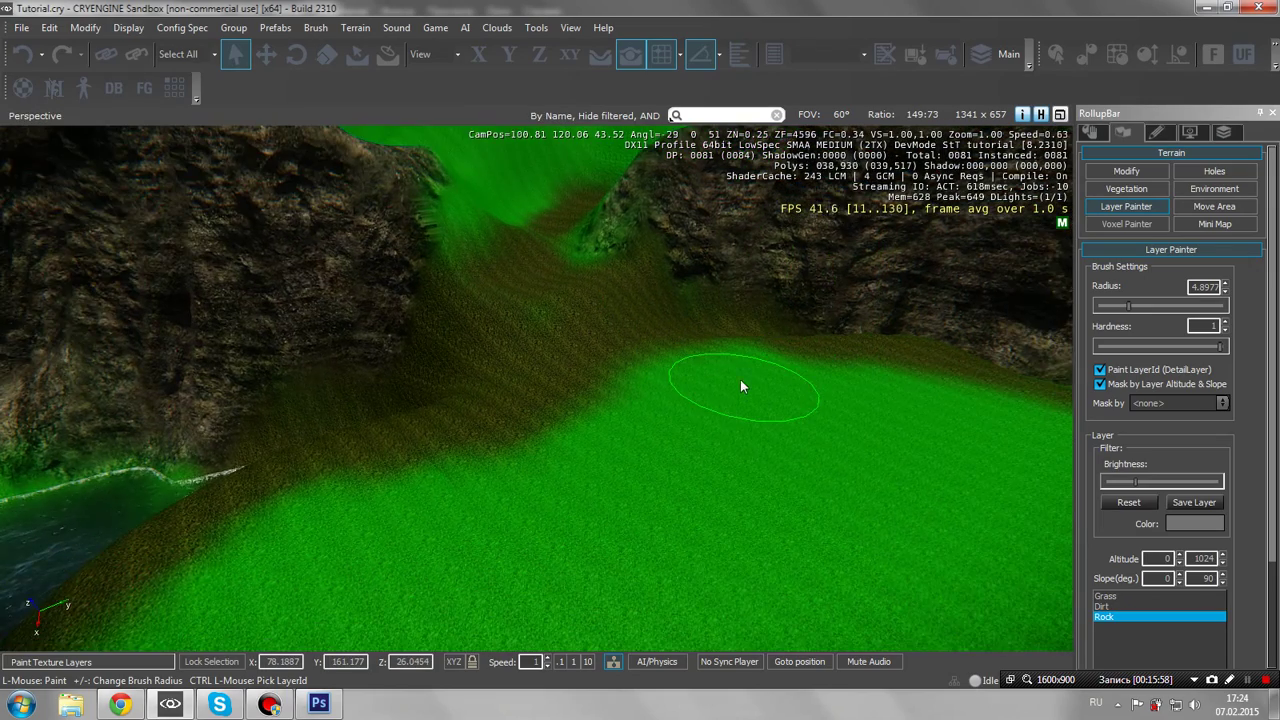
pyautogui.press('w')
pyautogui.press('s')
pyautogui.press('a')
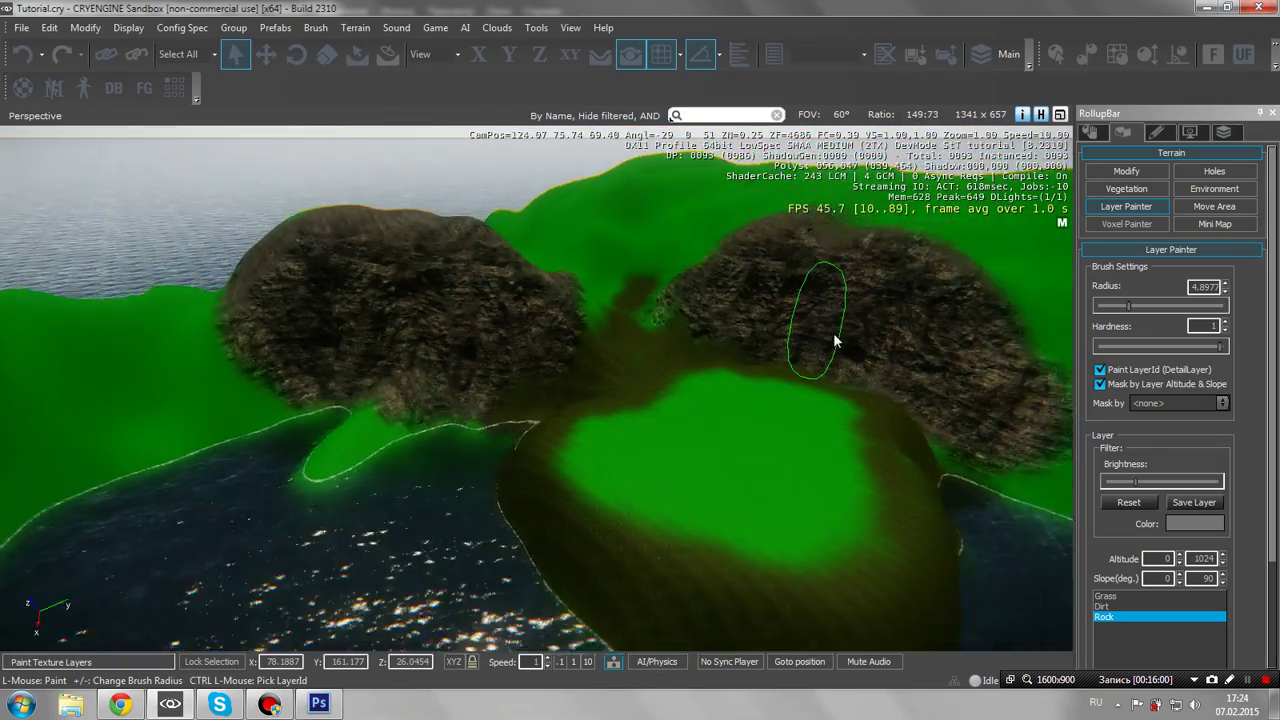
pyautogui.press('w')
pyautogui.moveTo(689, 365); pyautogui.dragTo(651, 359, button='right')
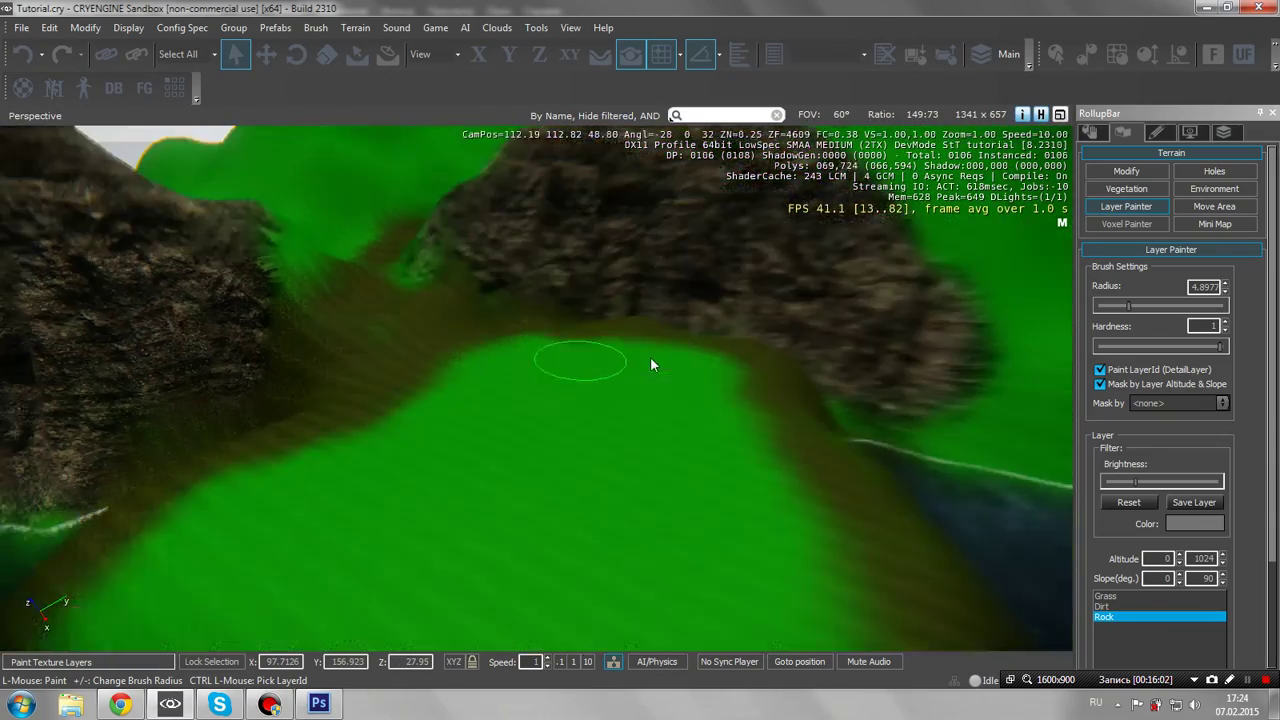
pyautogui.scroll(-3, 650, 365)
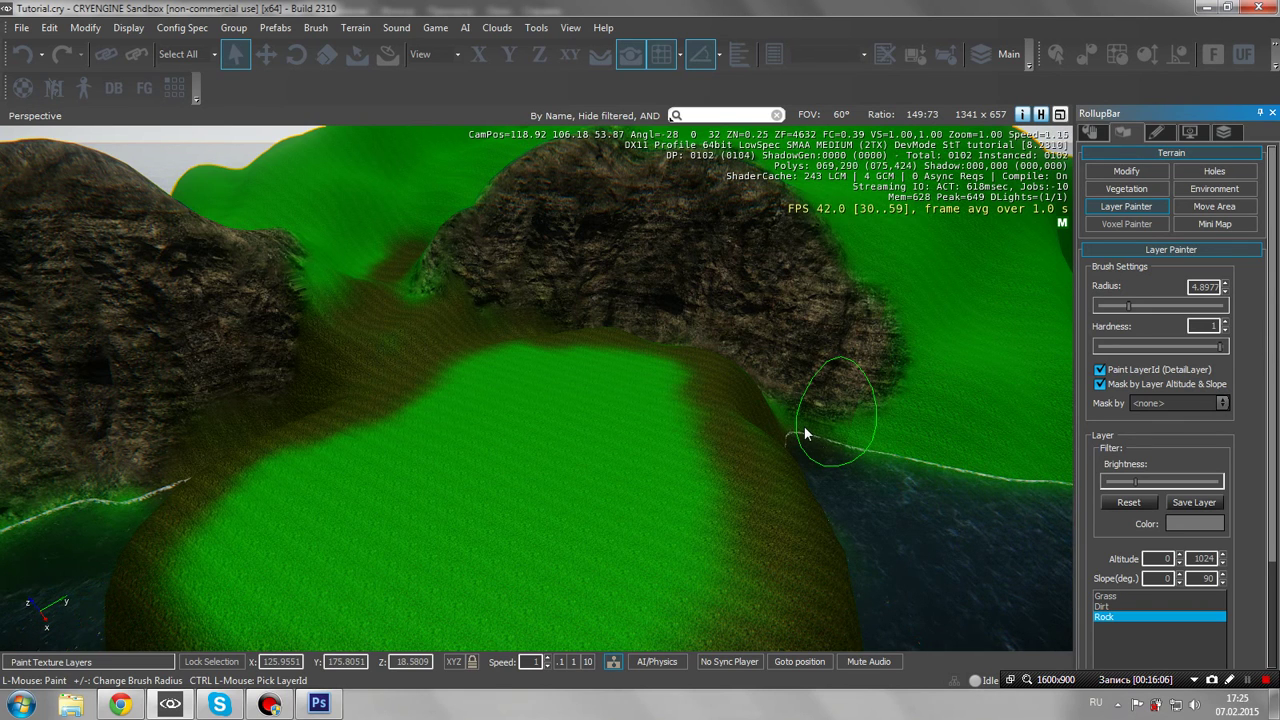
# Set the vegetation brush radius to 10 and start adding a vegetation object
pyautogui.click(1134, 189)
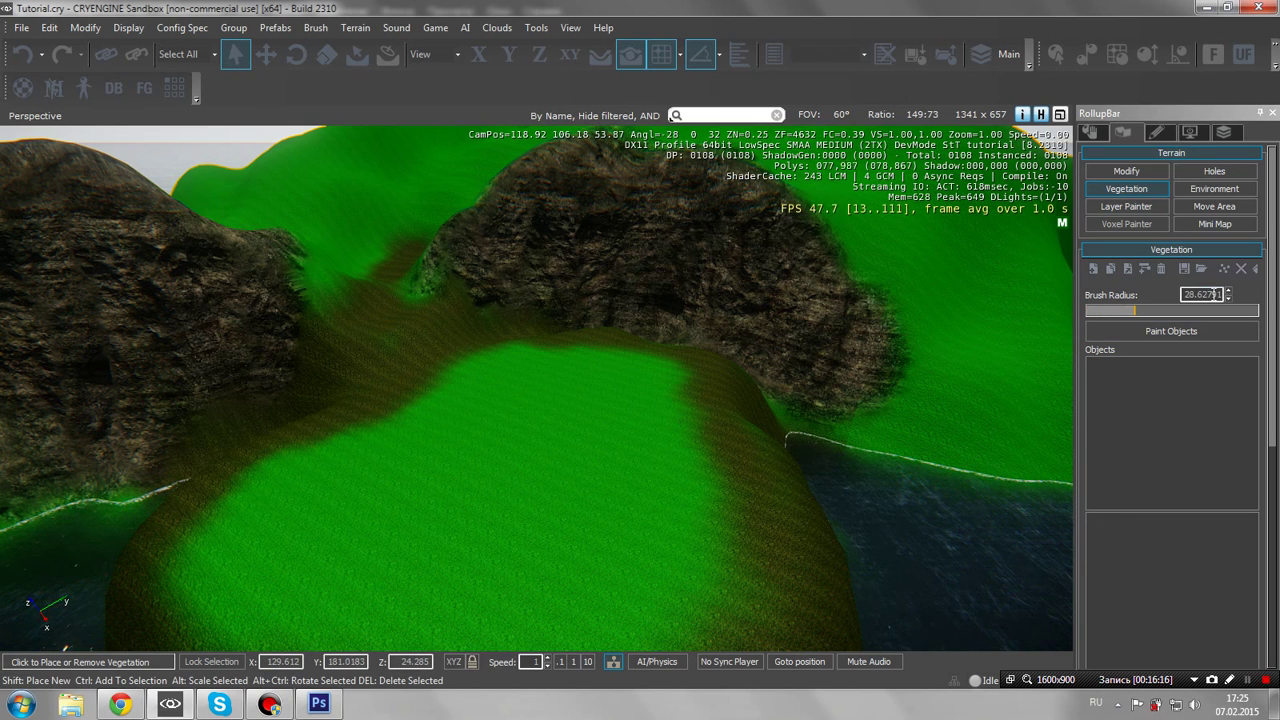
pyautogui.doubleClick(1183, 294)
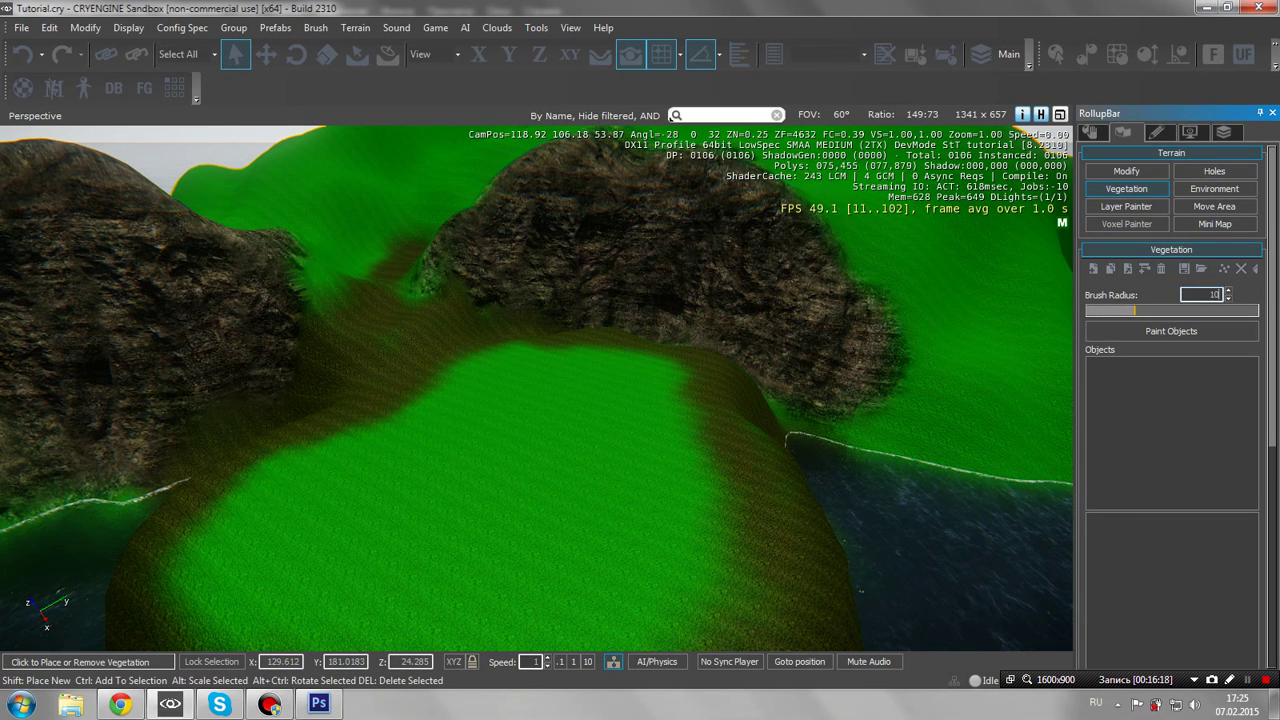
pyautogui.click(1094, 272)
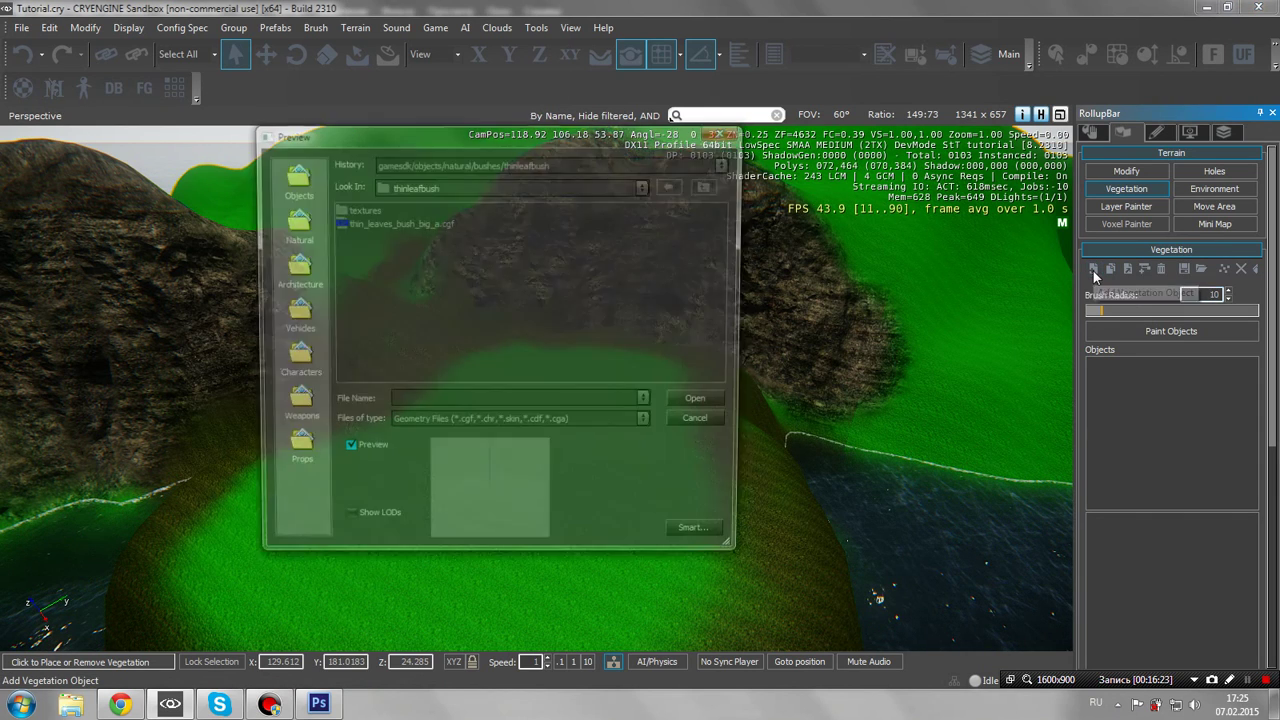
# Browse the natural bushes folder to hangingvegetation and preview the hanging_veg_big_a, hanging_veg_folia and hanging_veg_leafs_a models
pyautogui.click(709, 188)
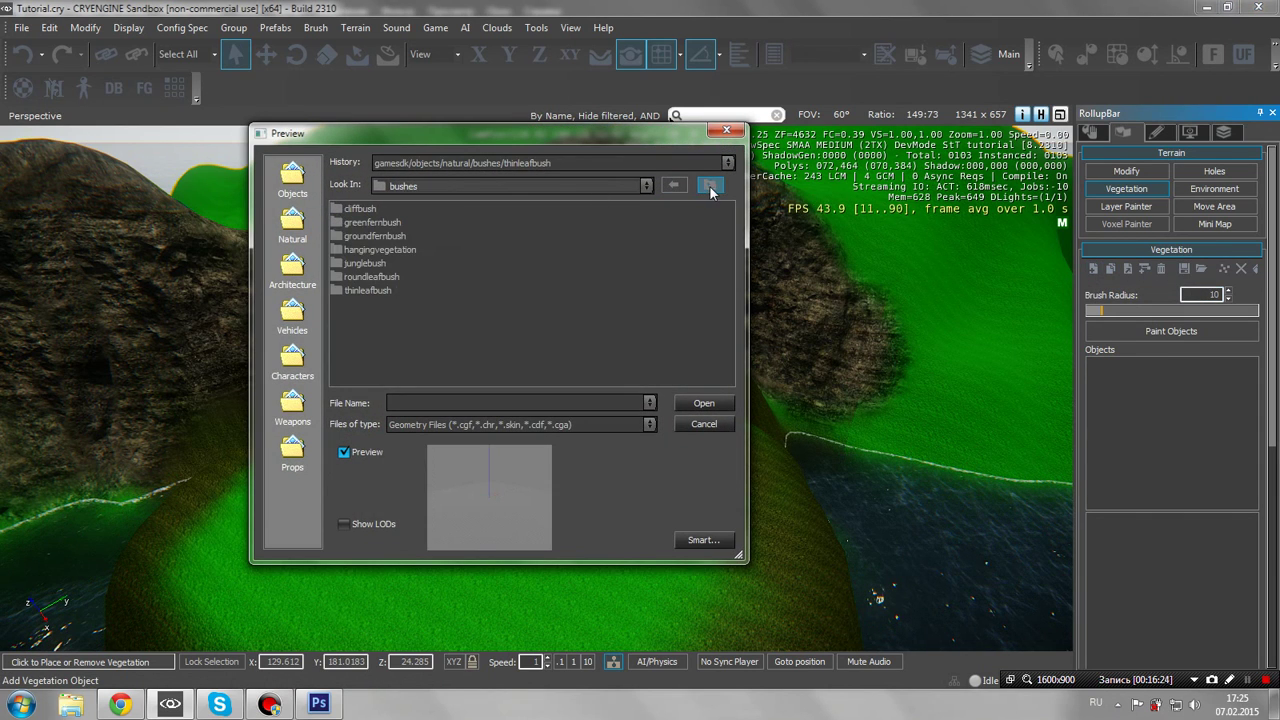
pyautogui.click(709, 188)
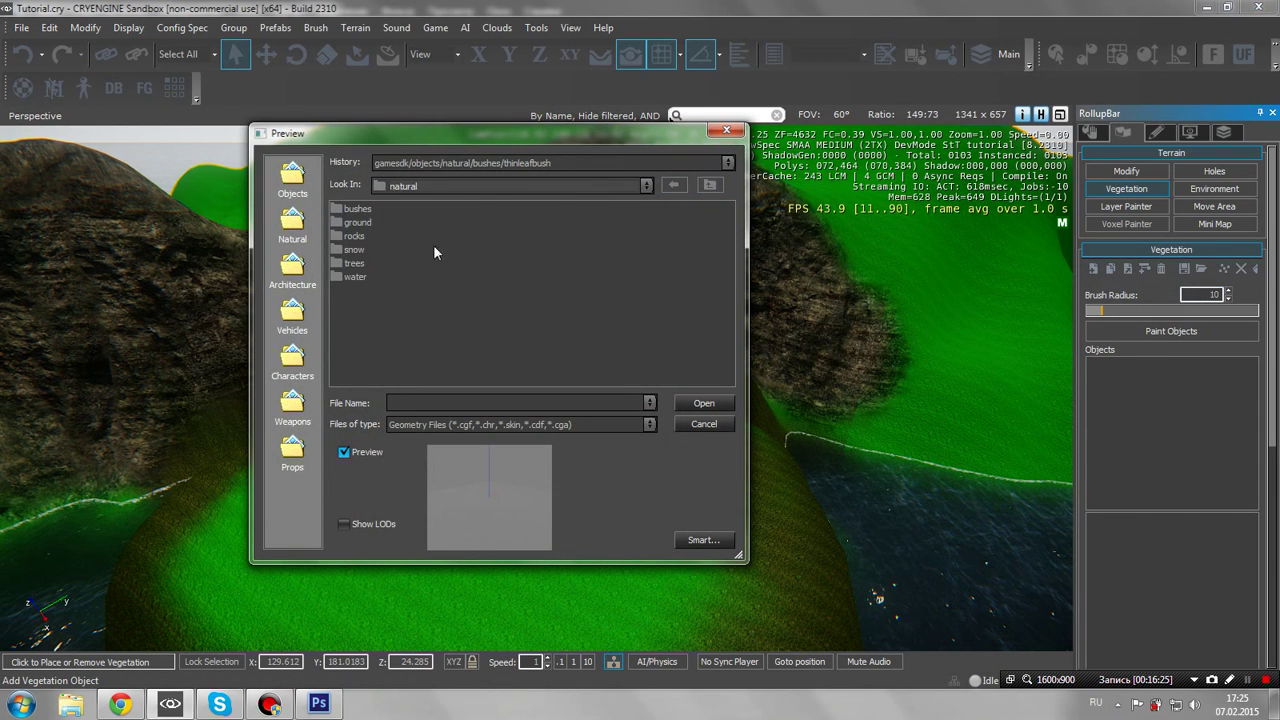
pyautogui.doubleClick(366, 212)
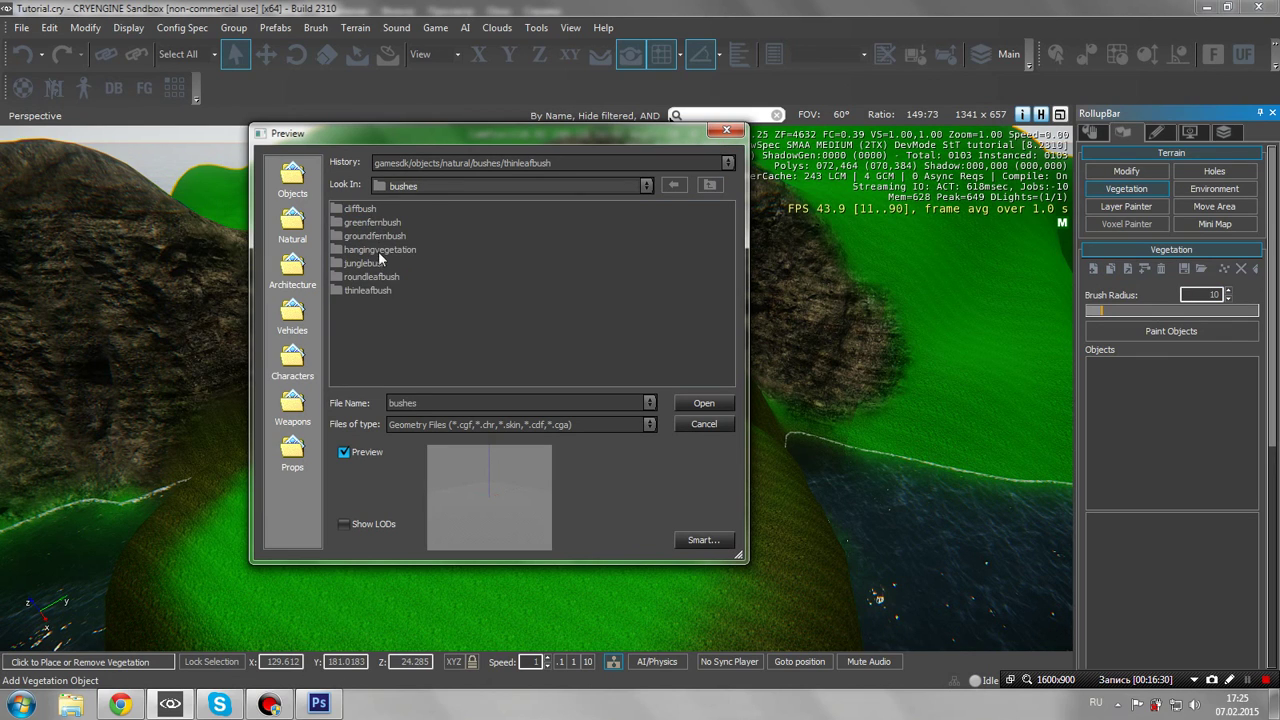
pyautogui.doubleClick(385, 250)
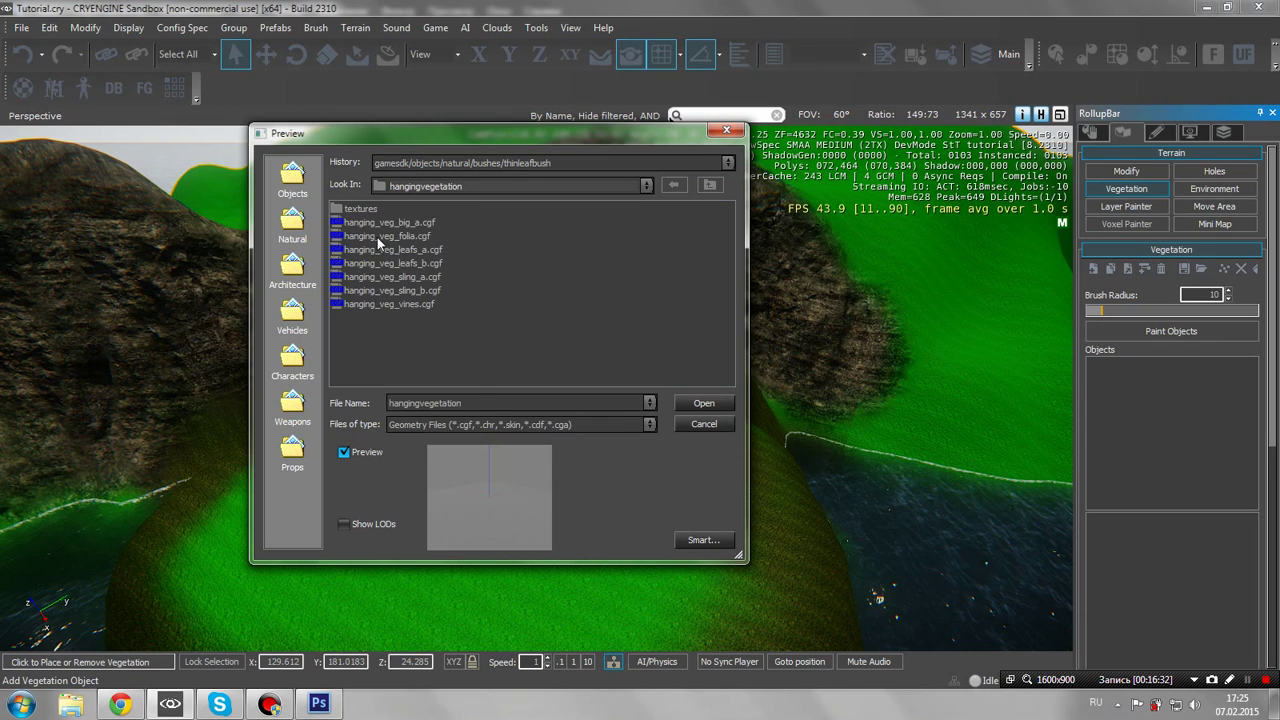
pyautogui.click(376, 227)
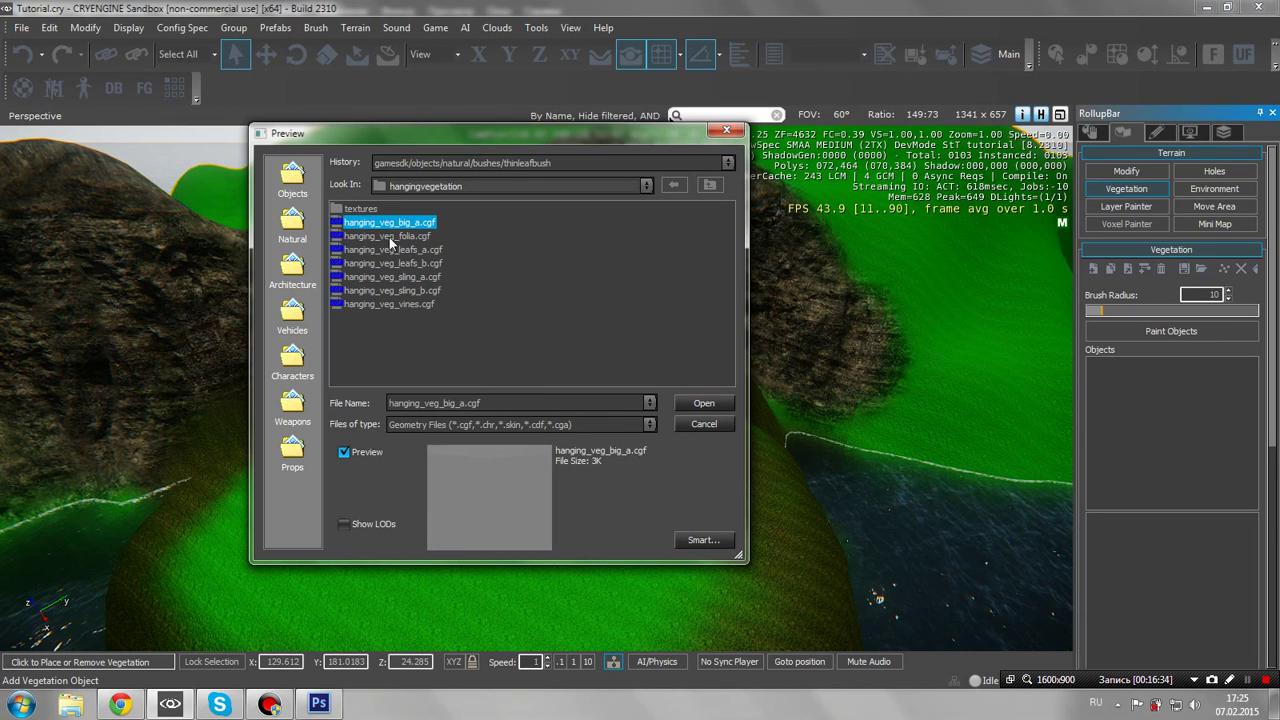
pyautogui.click(390, 237)
pyautogui.click(395, 250)
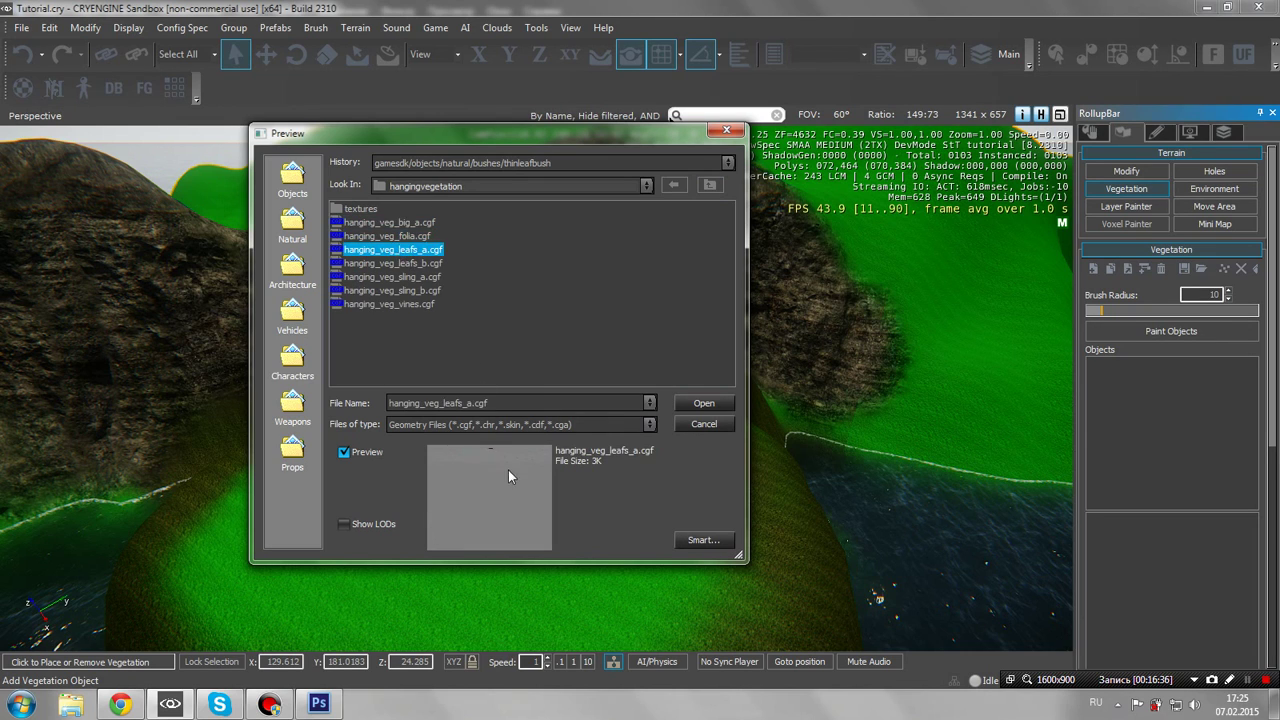
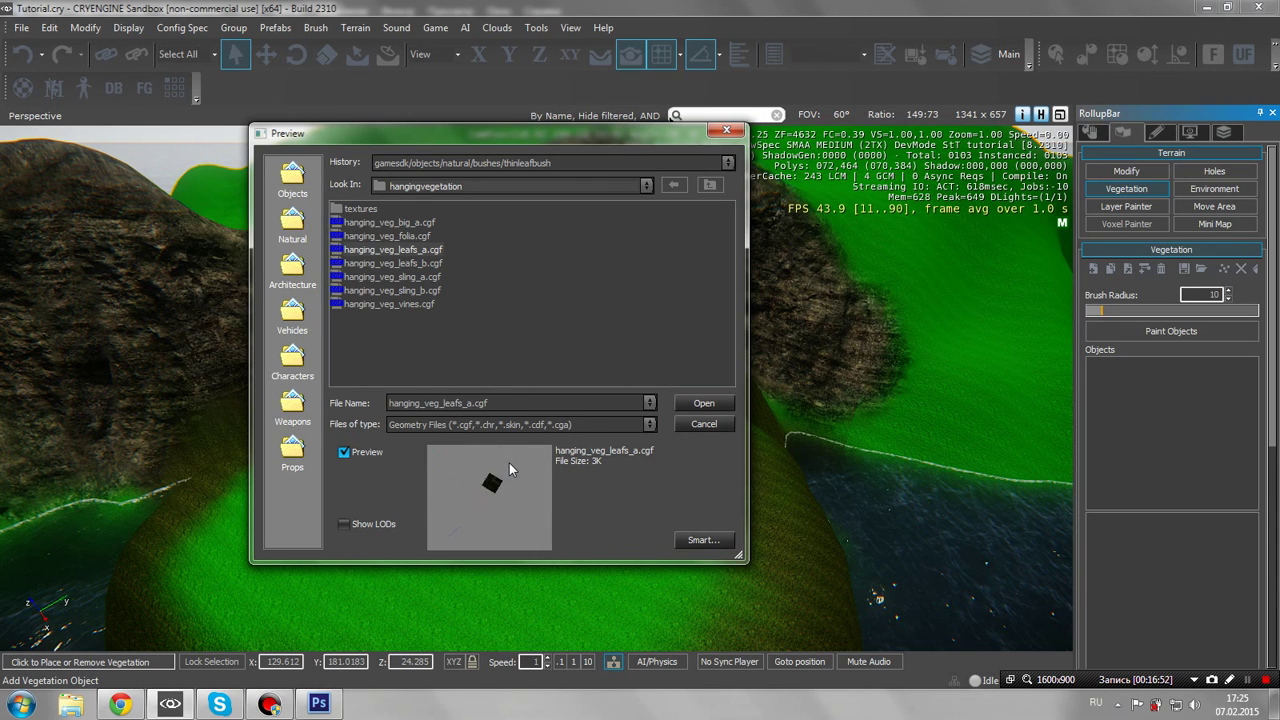
# Examine the hanging_veg_leafs_a preview up close and check the hanging_veg_sling_a and hanging_veg_sling_b models
pyautogui.scroll(4, 509, 469)
pyautogui.scroll(-2, 508, 470)
pyautogui.scroll(-2, 508, 469)
pyautogui.scroll(4, 508, 469)
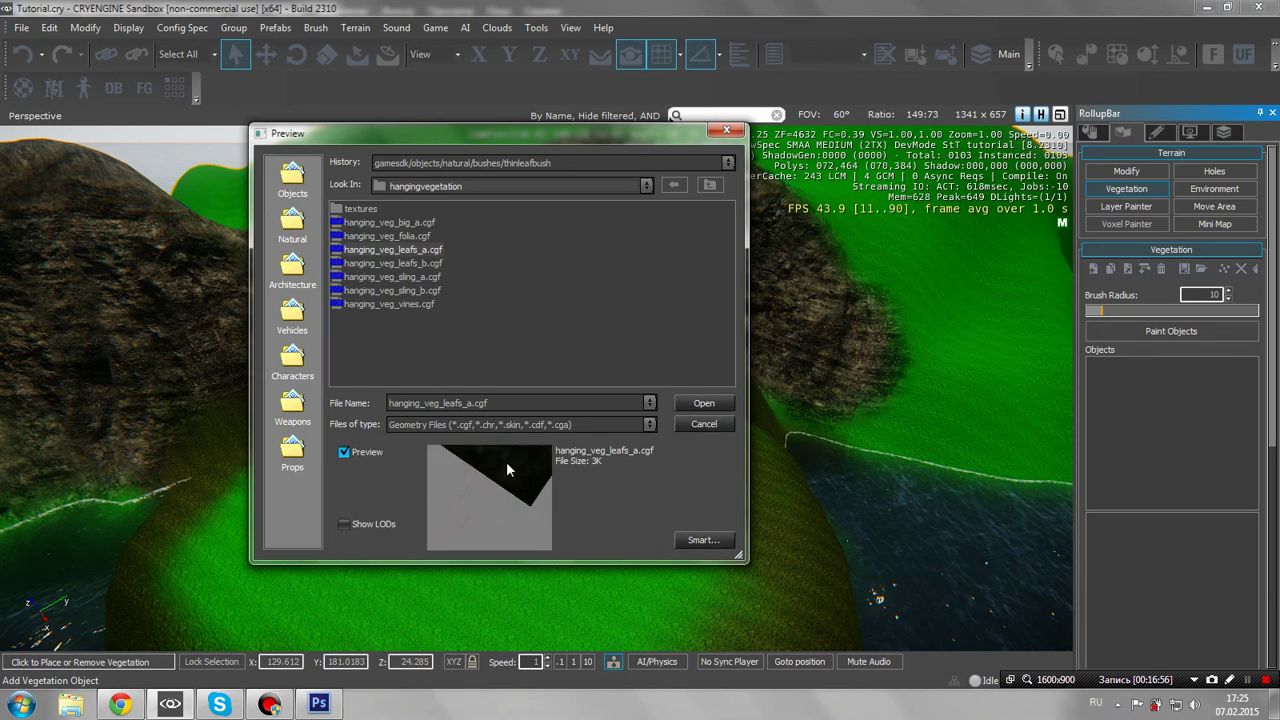
pyautogui.scroll(-3, 508, 469)
pyautogui.click(403, 279)
pyautogui.click(405, 290)
pyautogui.click(422, 315)
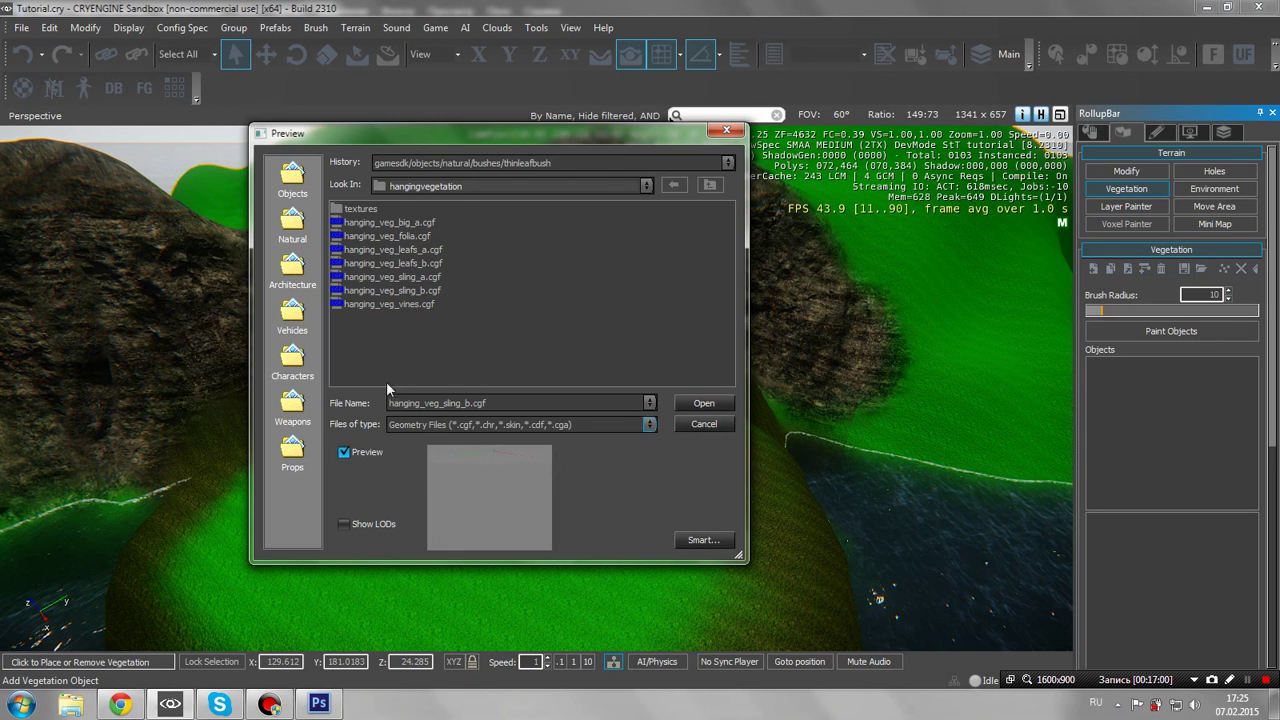
# Compare the green and yellow models in the cliffbush folder and add cliff_bush_yellow_mini.cgf as a vegetation object
pyautogui.click(709, 187)
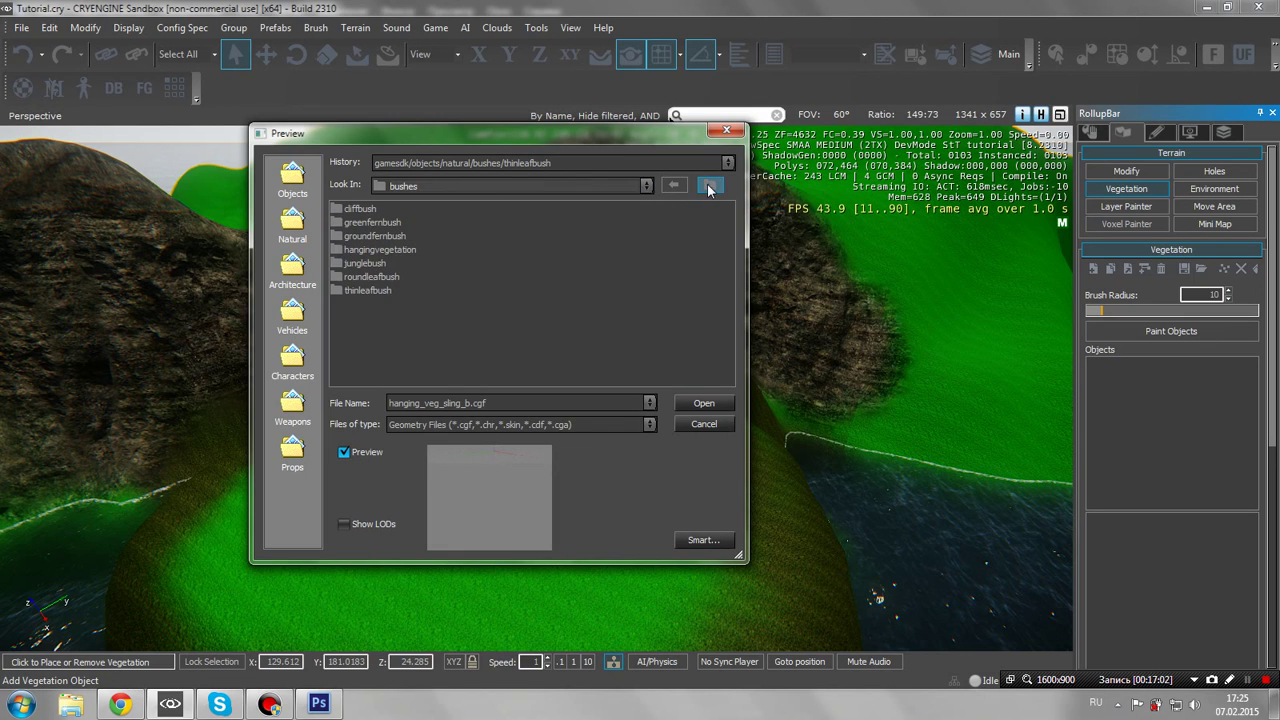
pyautogui.doubleClick(376, 213)
pyautogui.click(416, 222)
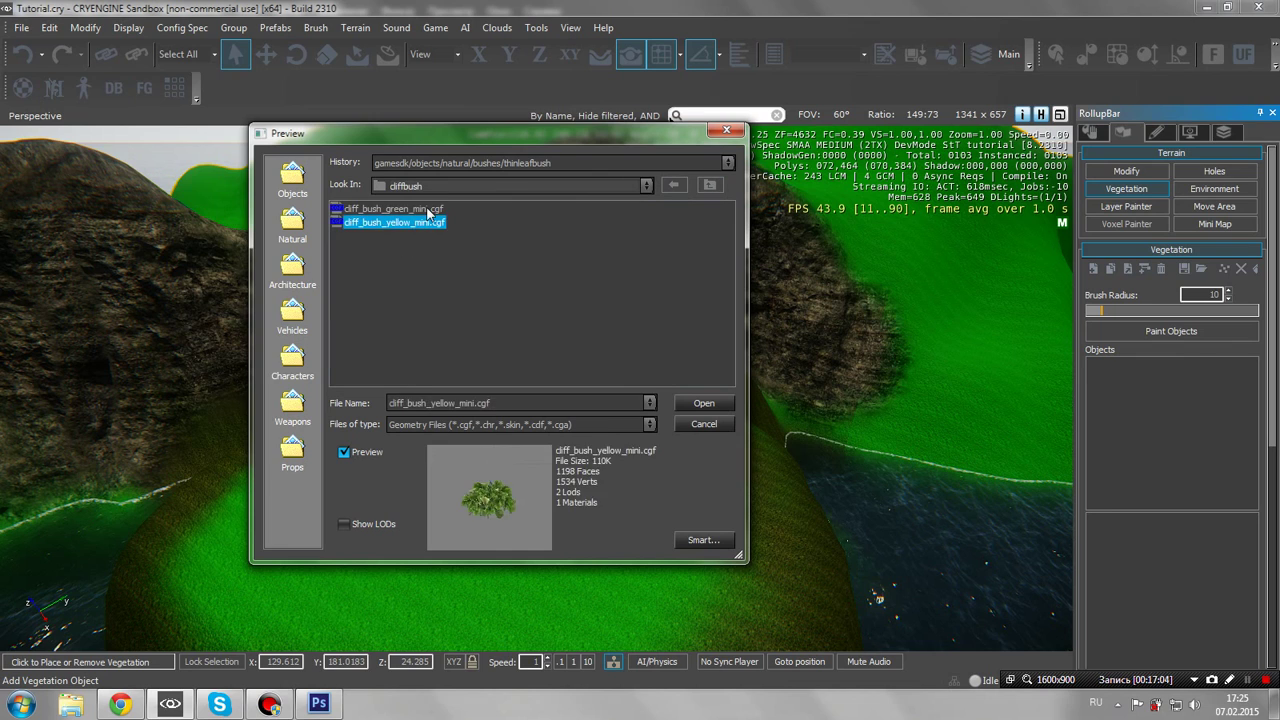
pyautogui.click(428, 208)
pyautogui.click(418, 222)
pyautogui.click(420, 208)
pyautogui.click(432, 223)
pyautogui.doubleClick(424, 220)
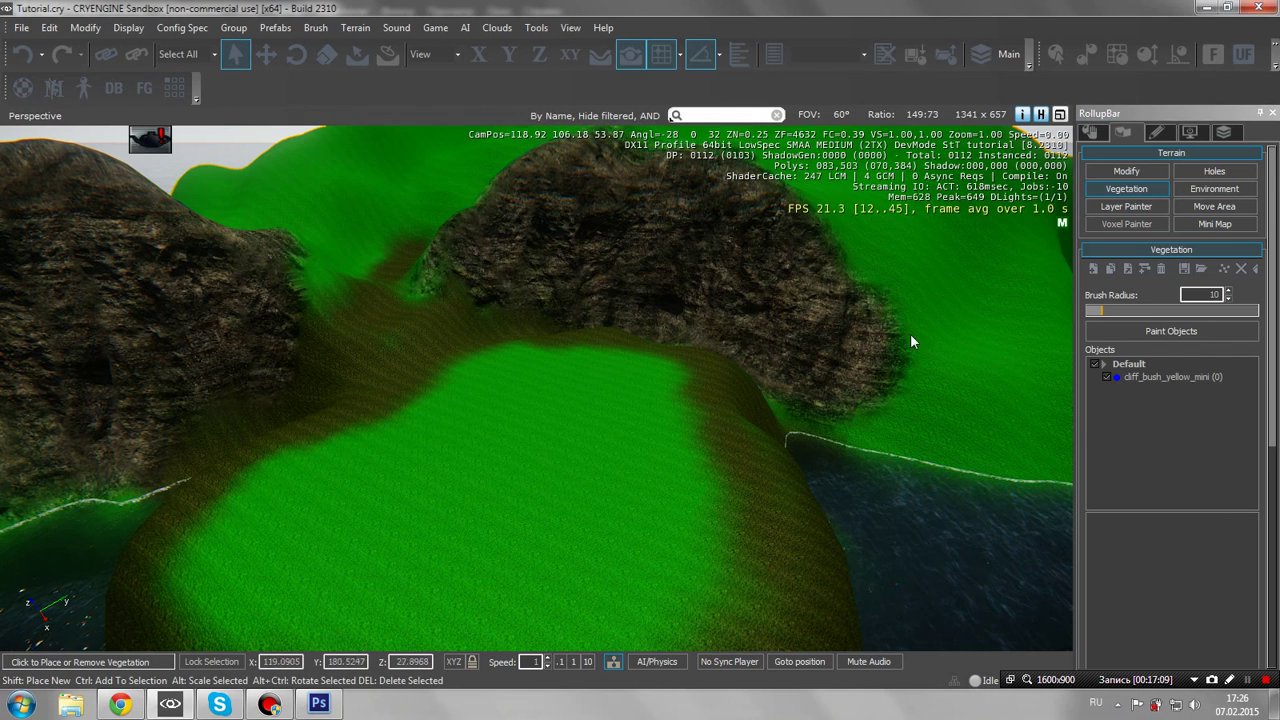
# Configure cliff_bush_yellow_mini with SizeVar 1.5, Bending 2, and RandomRotation and AlignToTerrain enabled
pyautogui.click(1164, 378)
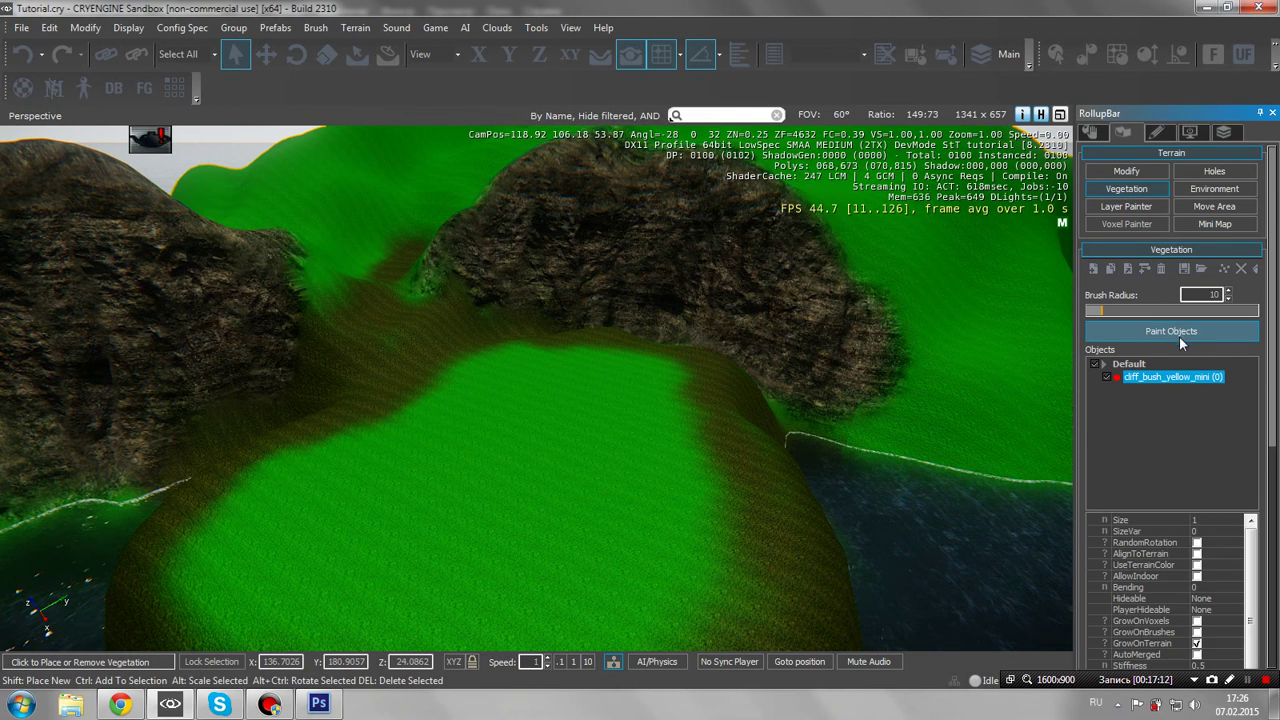
pyautogui.click(1214, 519)
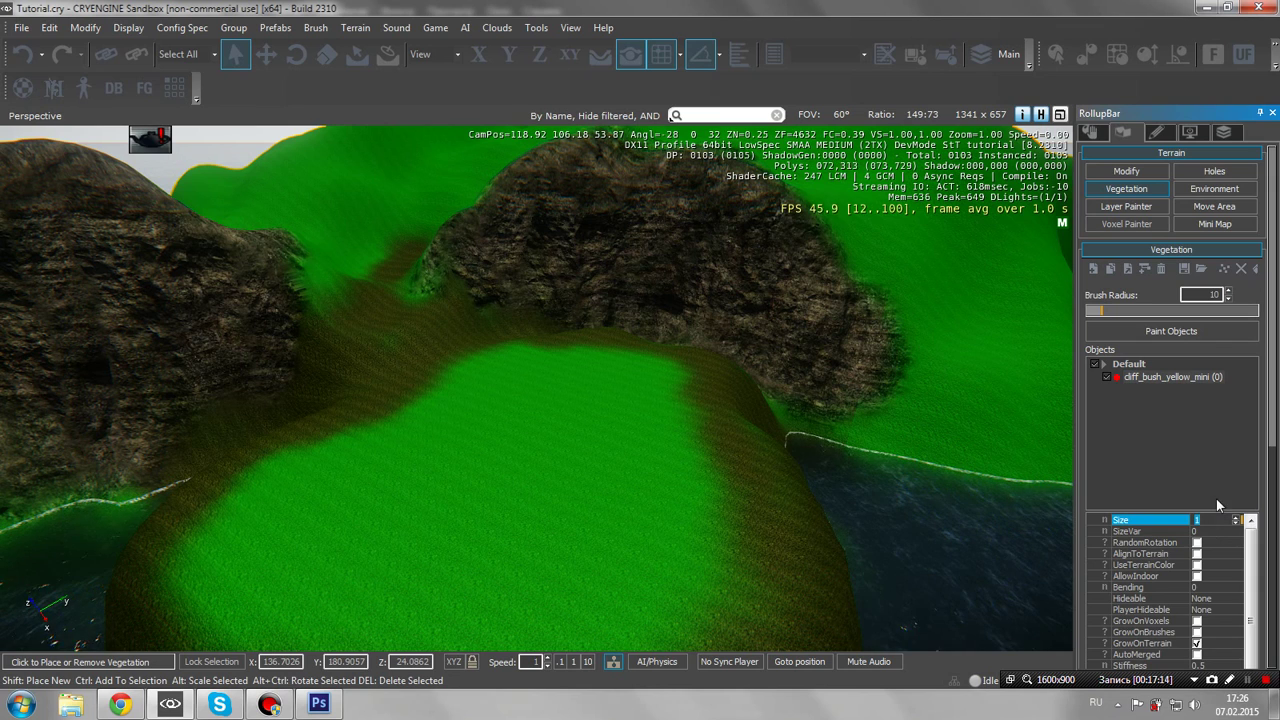
pyautogui.click(1213, 530)
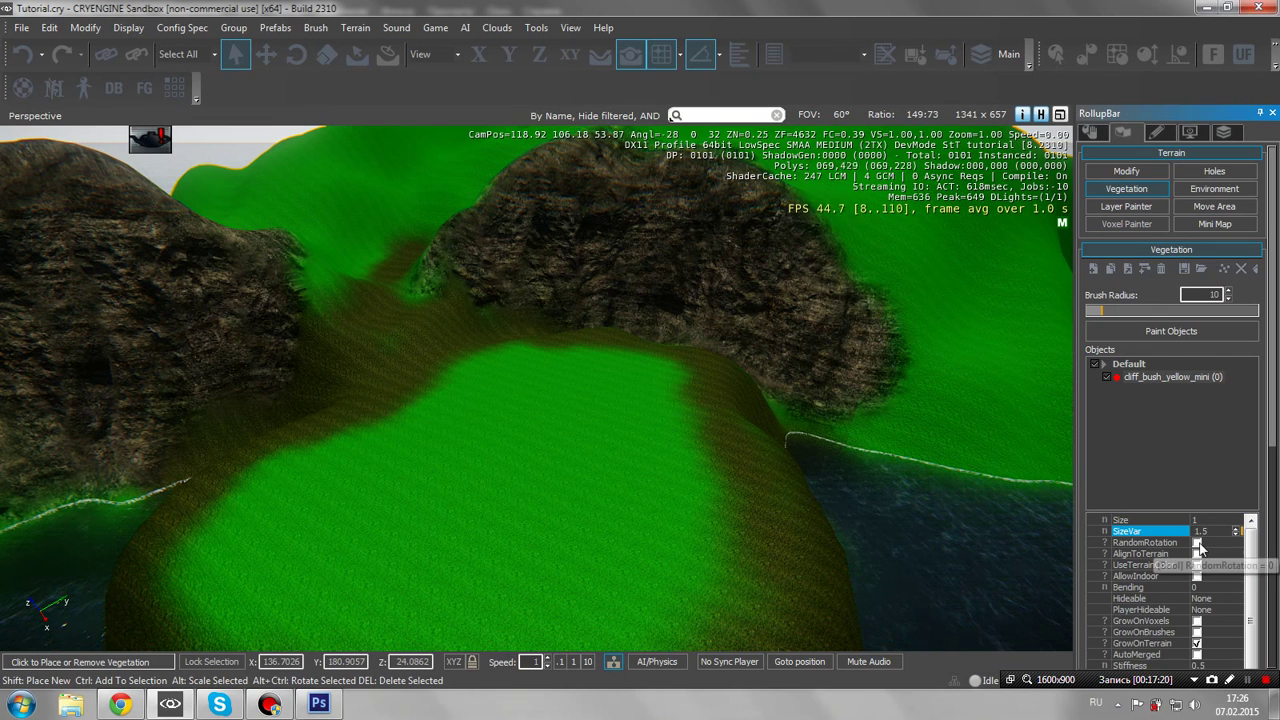
pyautogui.click(1198, 542)
pyautogui.click(1198, 553)
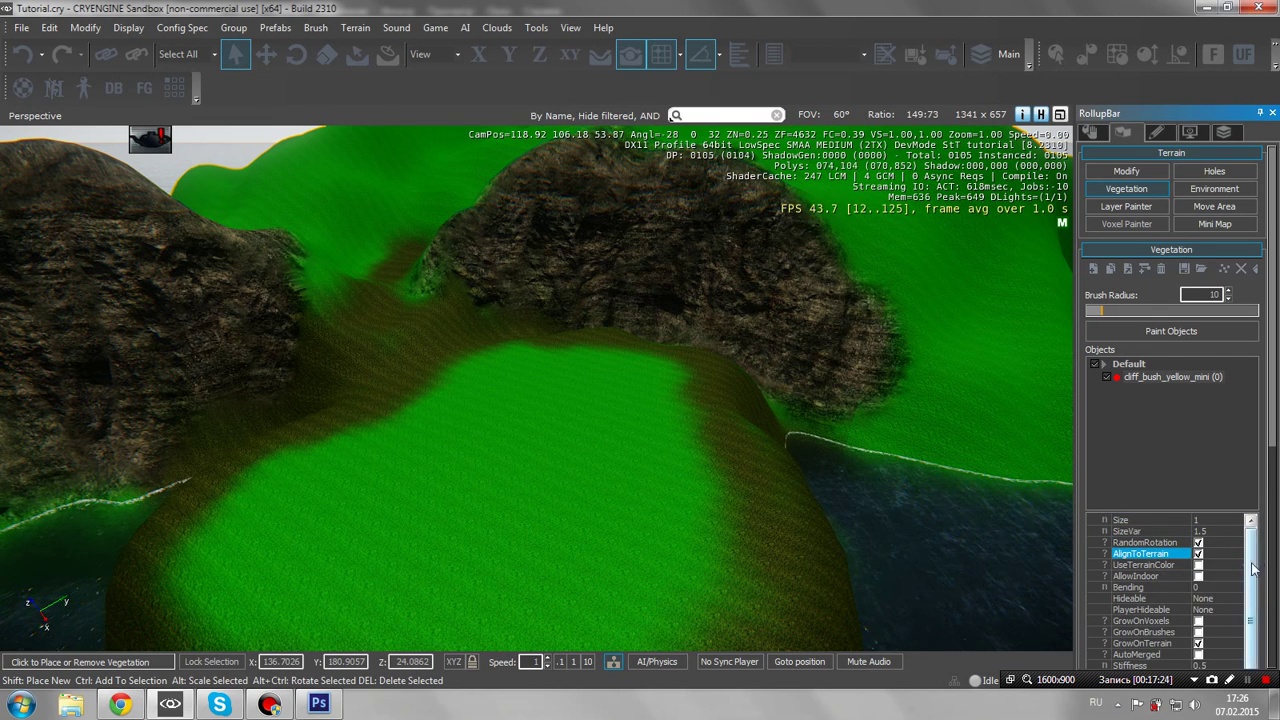
pyautogui.moveTo(1253, 569)
pyautogui.mouseDown()
pyautogui.moveTo(1252, 581)
pyautogui.moveTo(1253, 565)
pyautogui.mouseUp()
pyautogui.moveTo(1274, 444); pyautogui.dragTo(1278, 523)
pyautogui.click(1222, 443)
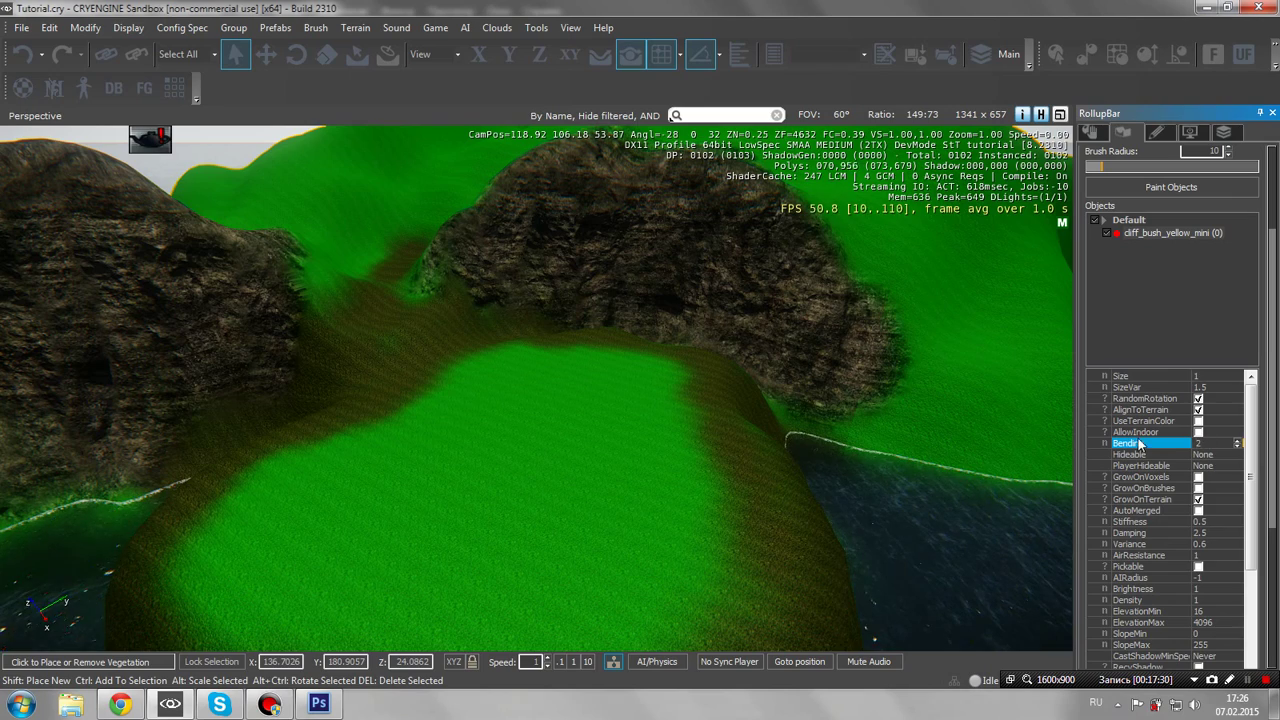
# Activate object painting for the cliff_bush_yellow_mini vegetation object
pyautogui.moveTo(692, 400); pyautogui.dragTo(676, 413, button='right')
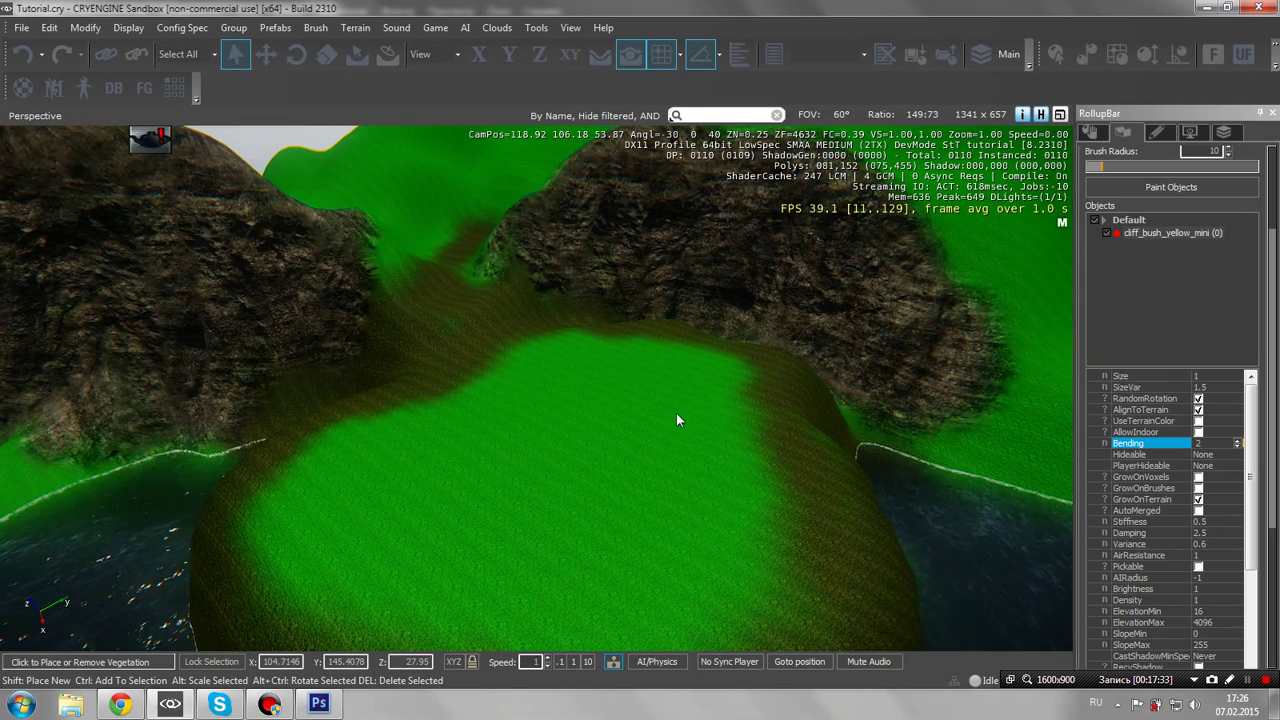
pyautogui.click(1174, 232)
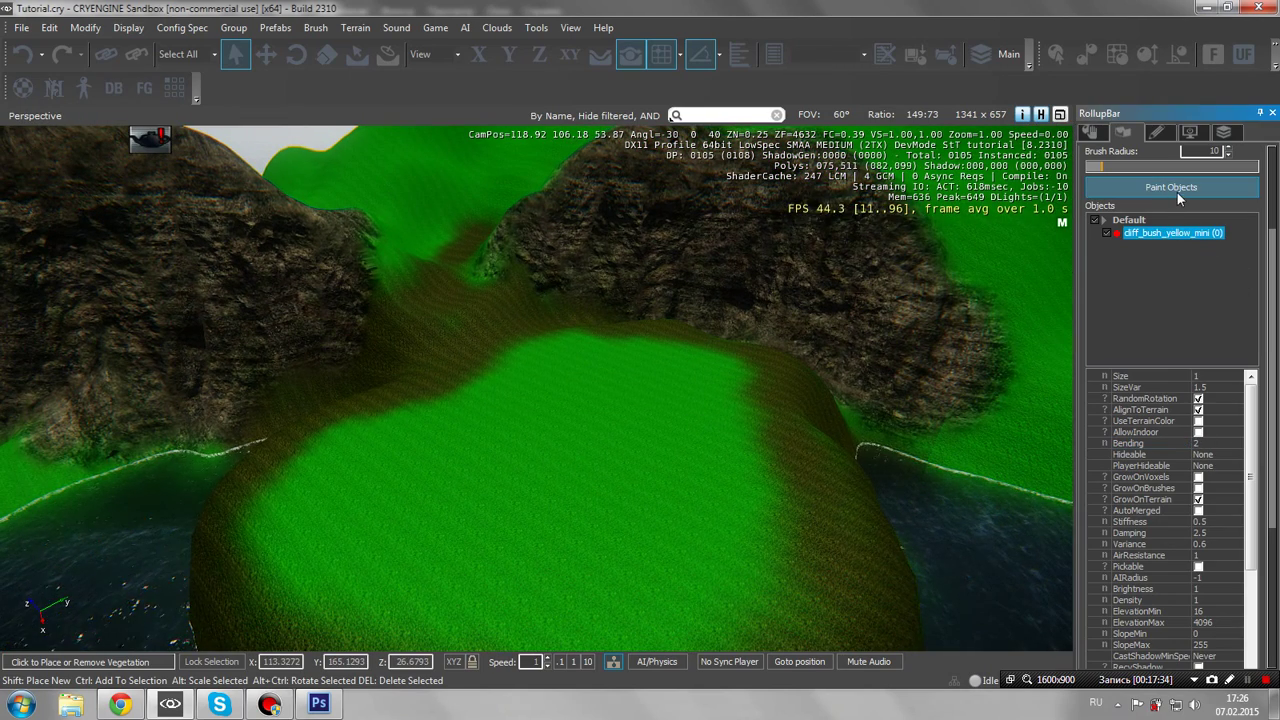
pyautogui.click(1177, 190)
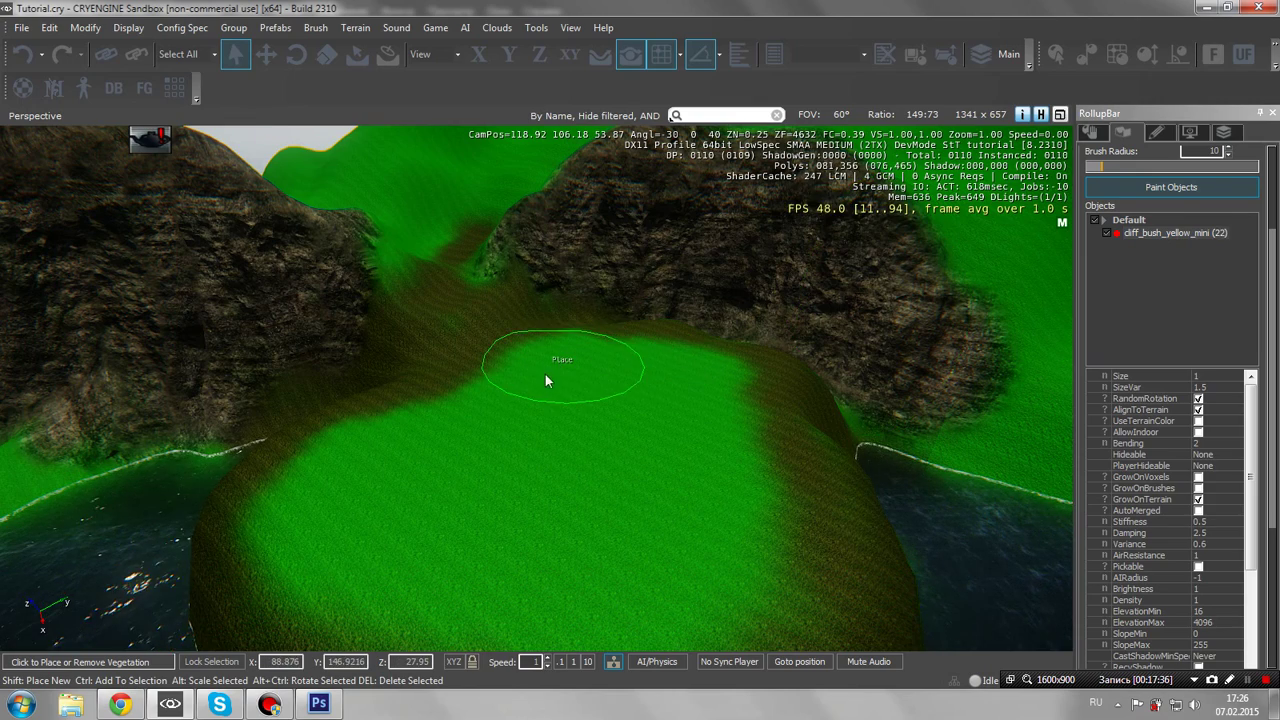
# Try painting the yellow cliff bushes across the grassy clearing, and undo the placements
pyautogui.moveTo(545, 380)
pyautogui.mouseDown()
pyautogui.moveTo(650, 385)
pyautogui.moveTo(600, 540)
pyautogui.moveTo(450, 540)
pyautogui.mouseUp()
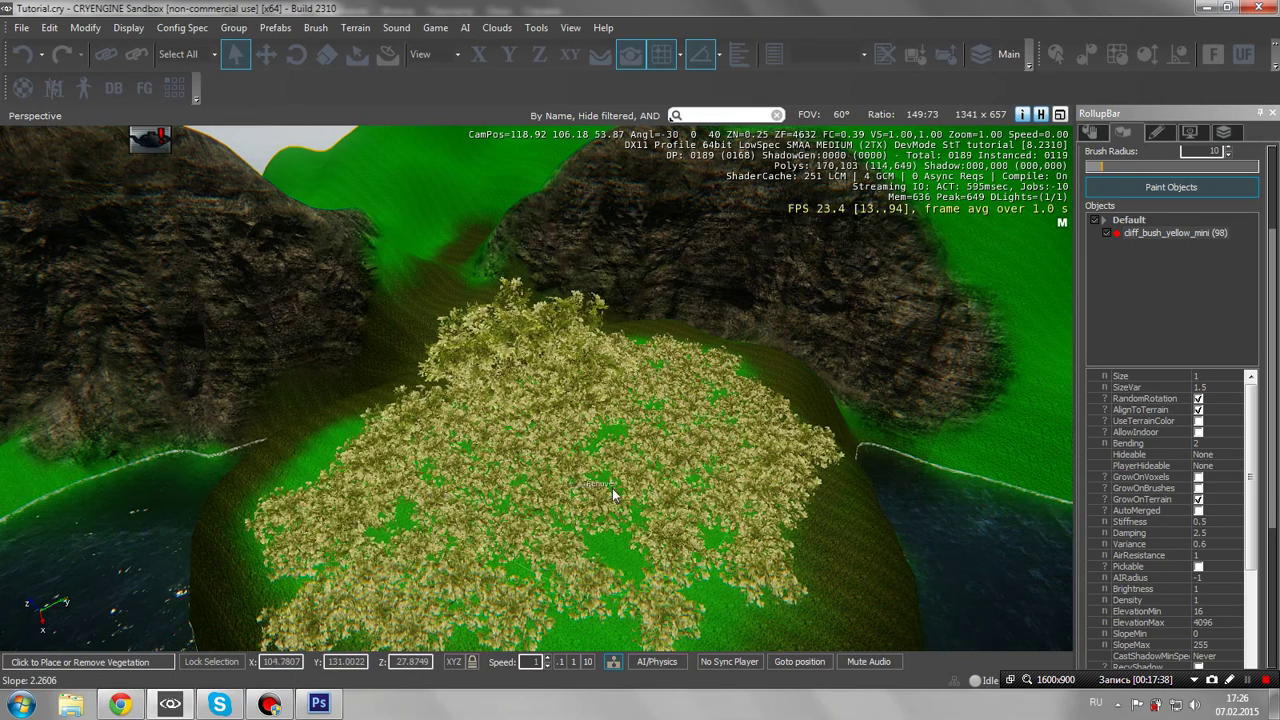
pyautogui.hotkey('ctrl', 'z')
pyautogui.click(600, 406)
pyautogui.hotkey('ctrl', 'z')
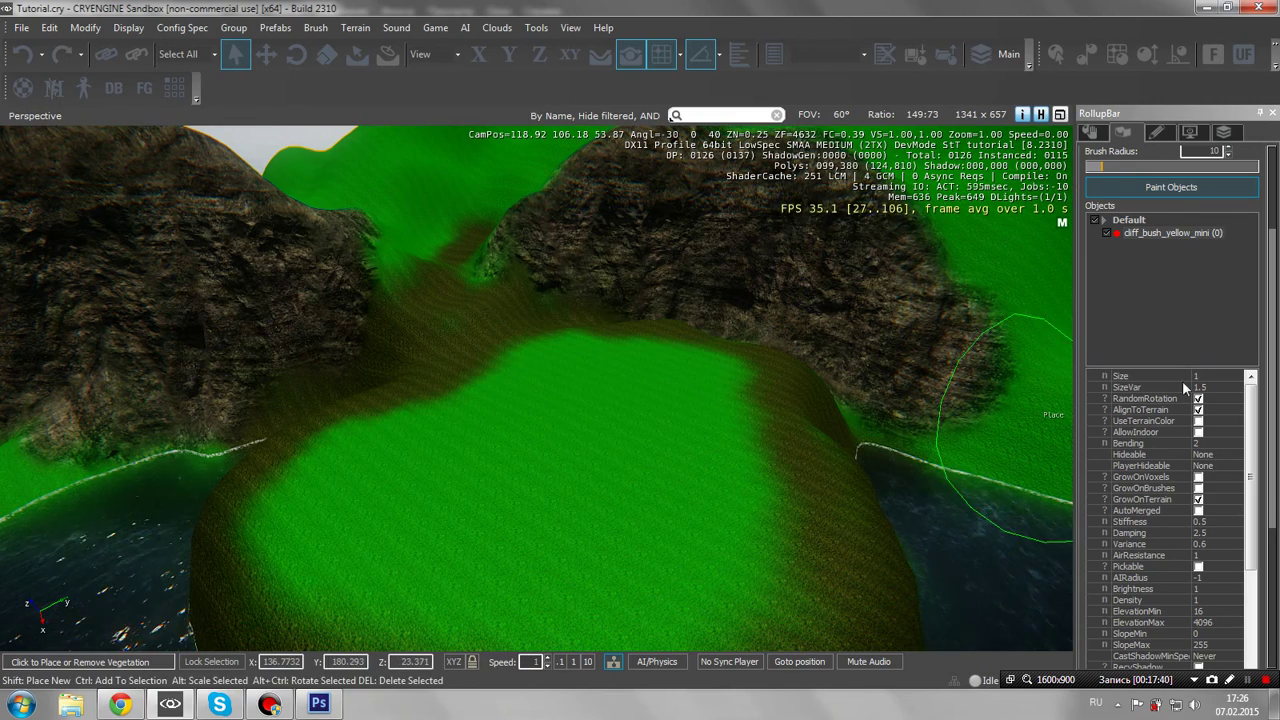
# Set the bush's SizeVar to 1 and Size to 0.5, undoing the test placement made in between
pyautogui.click(1202, 387)
pyautogui.write('1')
pyautogui.click(630, 384)
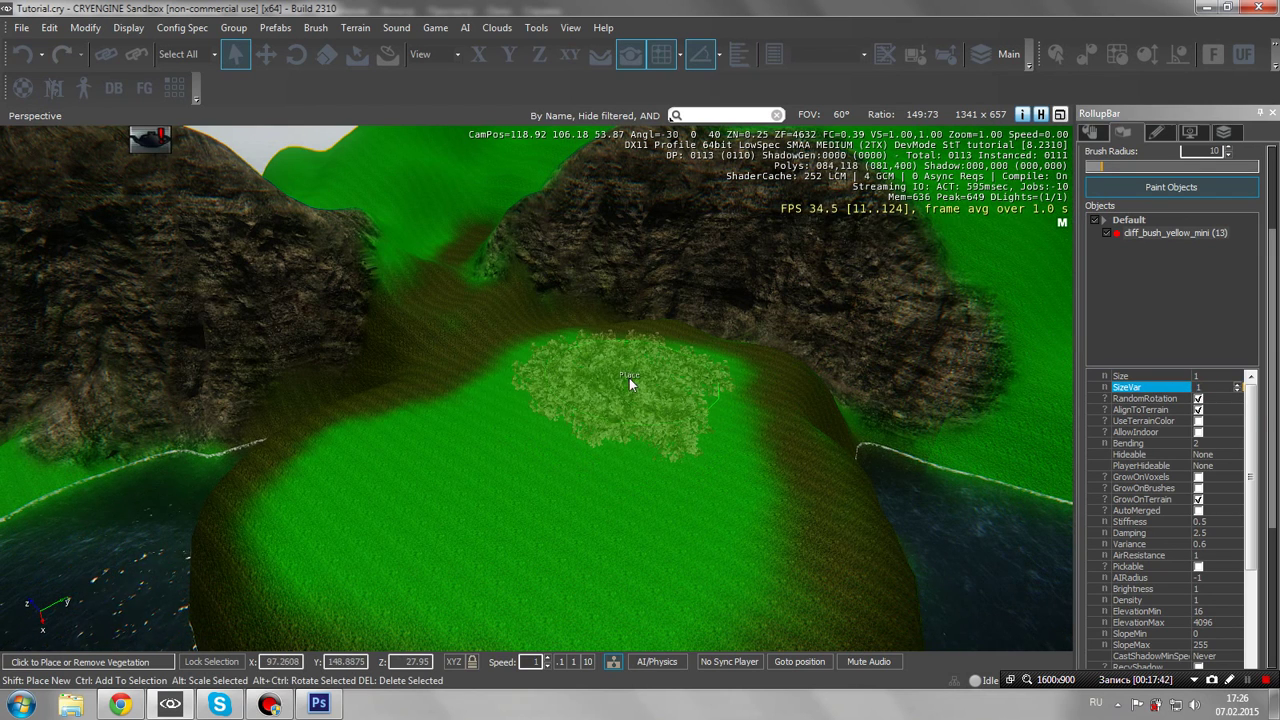
pyautogui.hotkey('ctrl', 'z')
pyautogui.click(1207, 378)
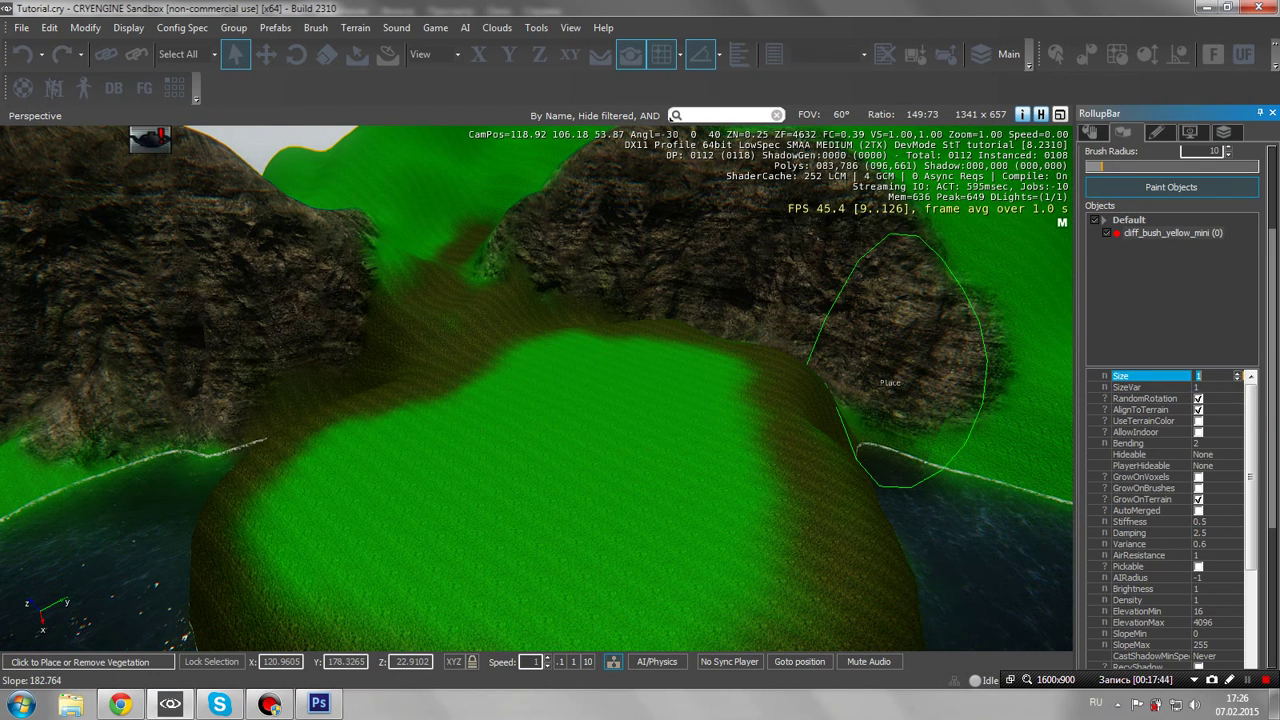
pyautogui.click(1218, 385)
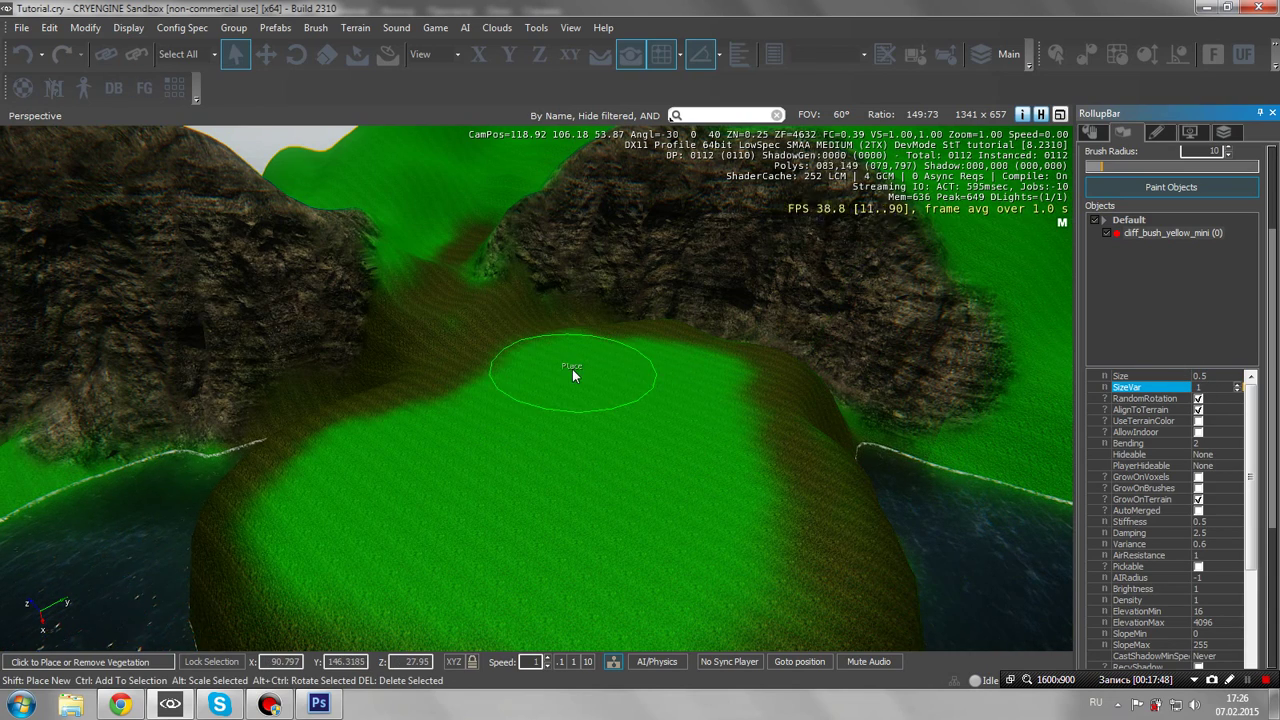
# Paint yellow cliff bushes across the grassy clearing in front of the rock cliffs
pyautogui.moveTo(572, 370)
pyautogui.mouseDown()
pyautogui.moveTo(485, 422)
pyautogui.moveTo(354, 471)
pyautogui.moveTo(469, 545)
pyautogui.moveTo(627, 543)
pyautogui.moveTo(700, 420)
pyautogui.moveTo(388, 474)
pyautogui.mouseUp()
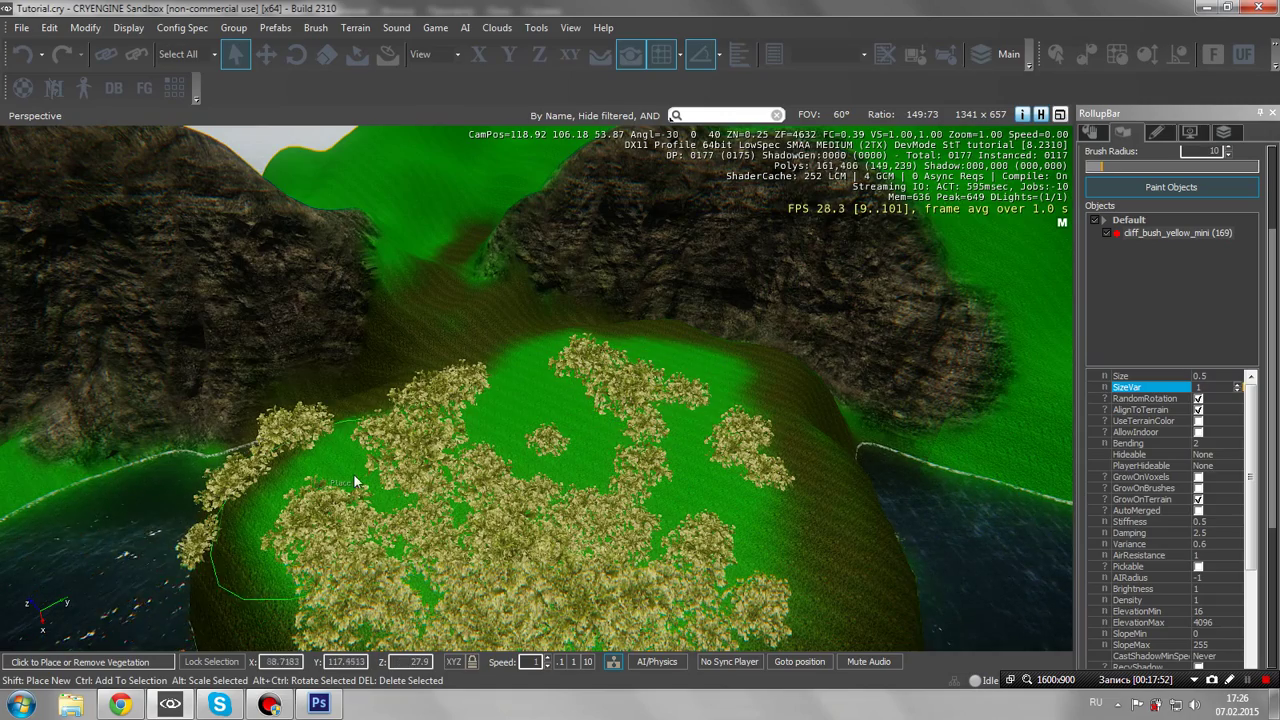
pyautogui.press('a')
pyautogui.moveTo(369, 470)
pyautogui.mouseDown(button='right')
pyautogui.moveTo(345, 470)
pyautogui.moveTo(369, 470)
pyautogui.mouseUp(button='right')
pyautogui.press('w')
pyautogui.moveTo(582, 426); pyautogui.dragTo(582, 429, button='right')
# Start game mode and run through the painted bushes toward the shore and back to the cliffs
pyautogui.hotkey('ctrl', 'g')
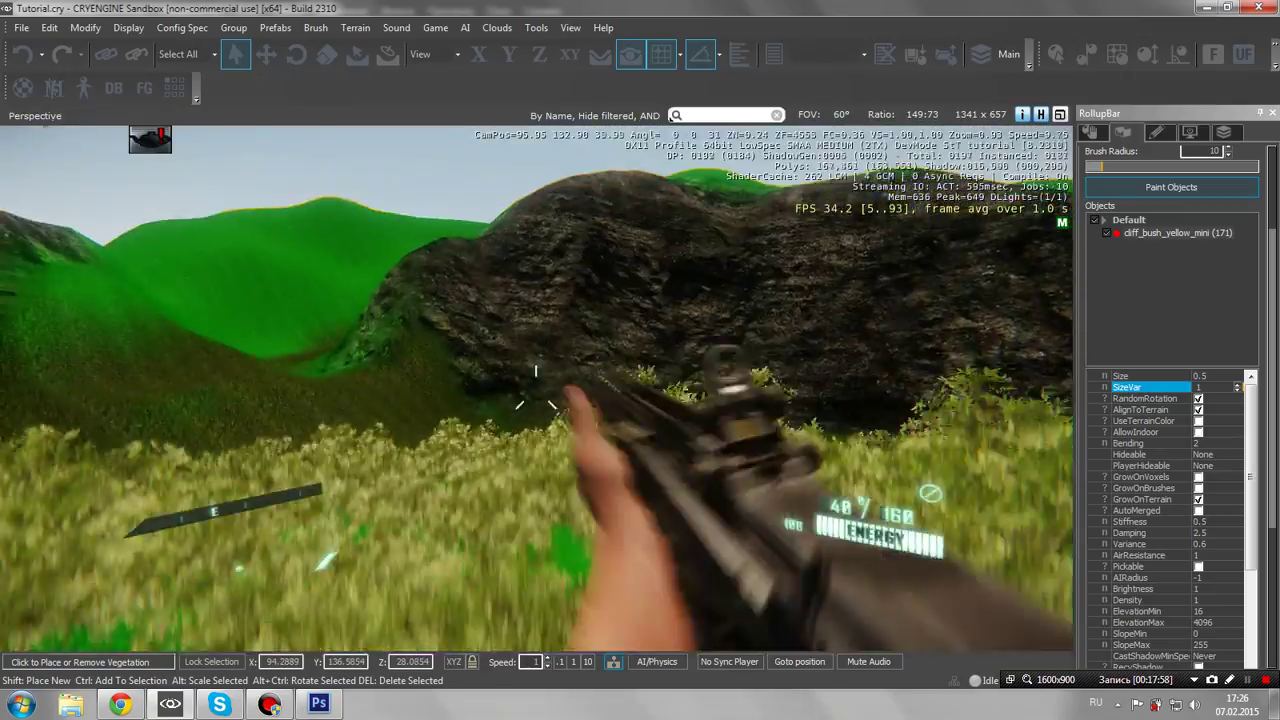
pyautogui.press('w')
pyautogui.press('shift')
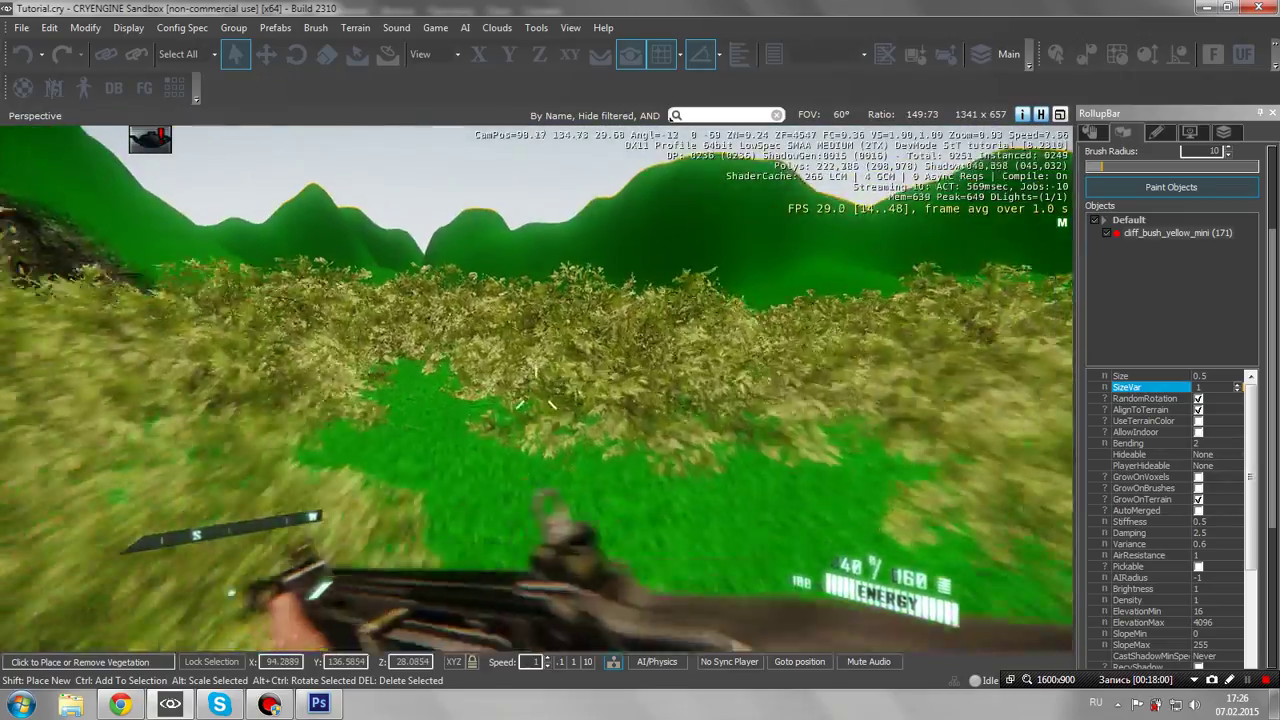
pyautogui.press('w')
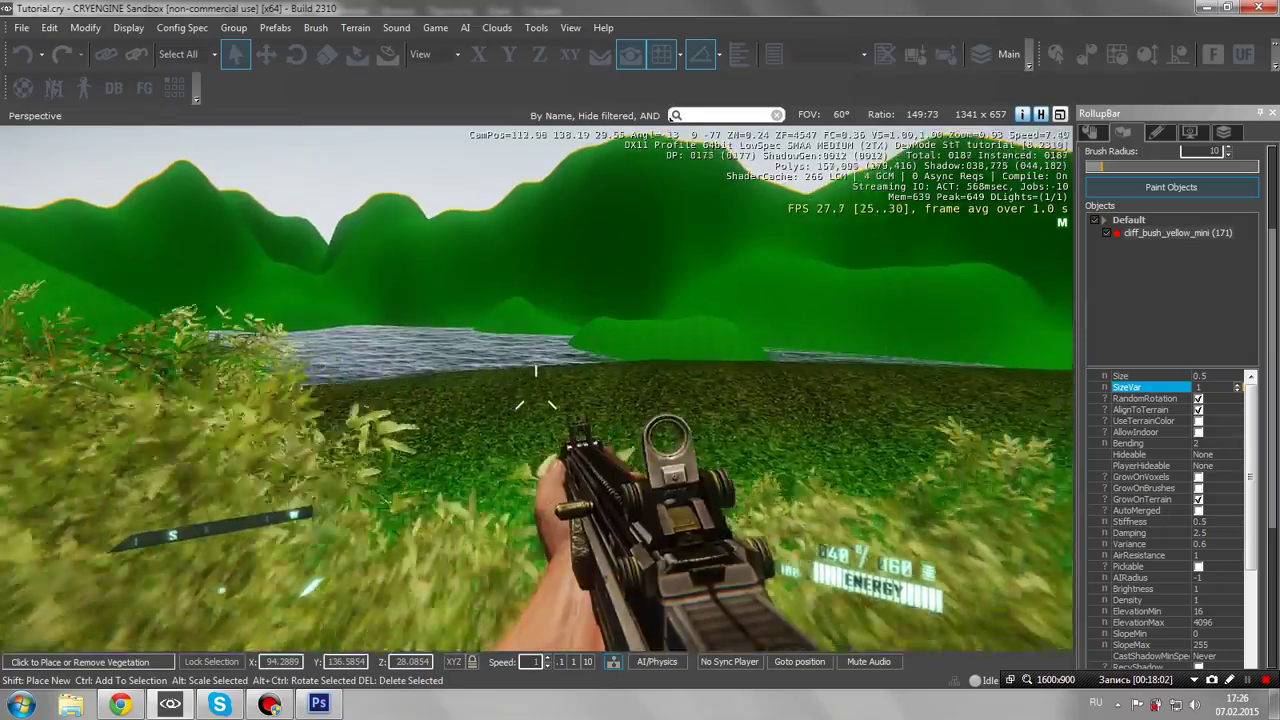
pyautogui.press('w')
pyautogui.press('shift')
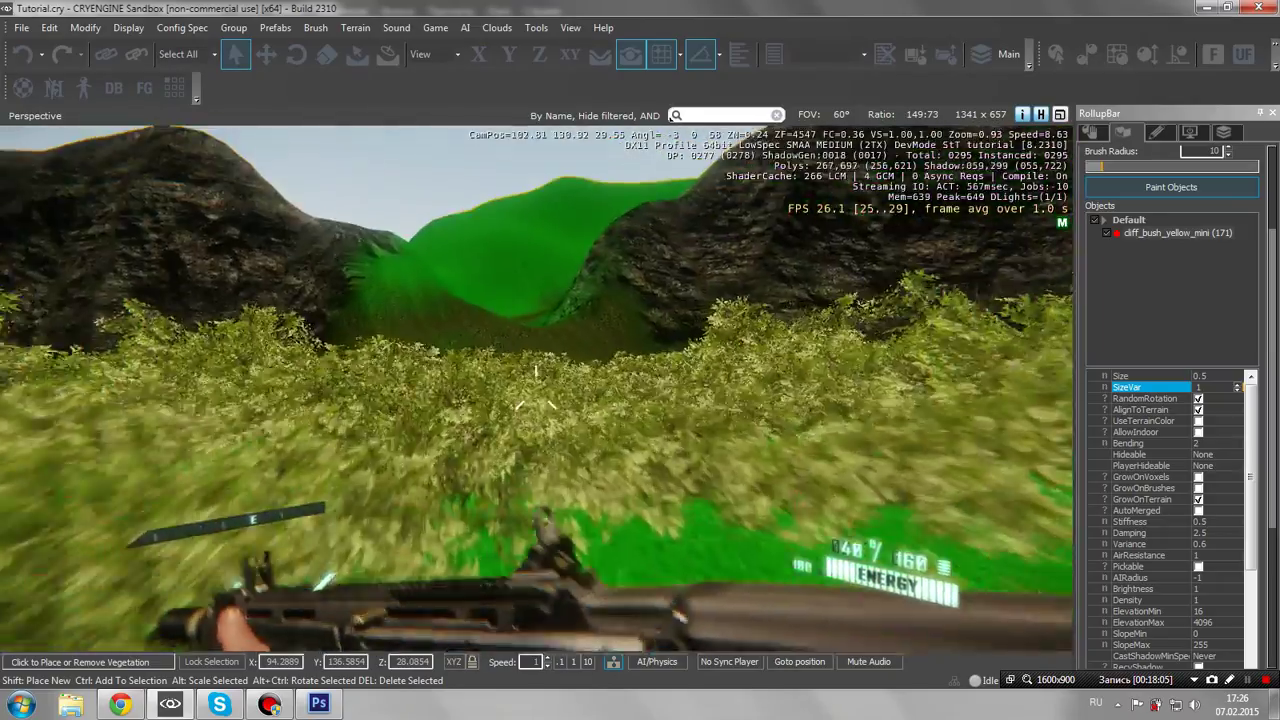
pyautogui.press('w')
# Fire and reload the weapon among the bushes, run on along the dirt path, and leave game mode
pyautogui.rightClick(536, 392)
pyautogui.click(536, 392)
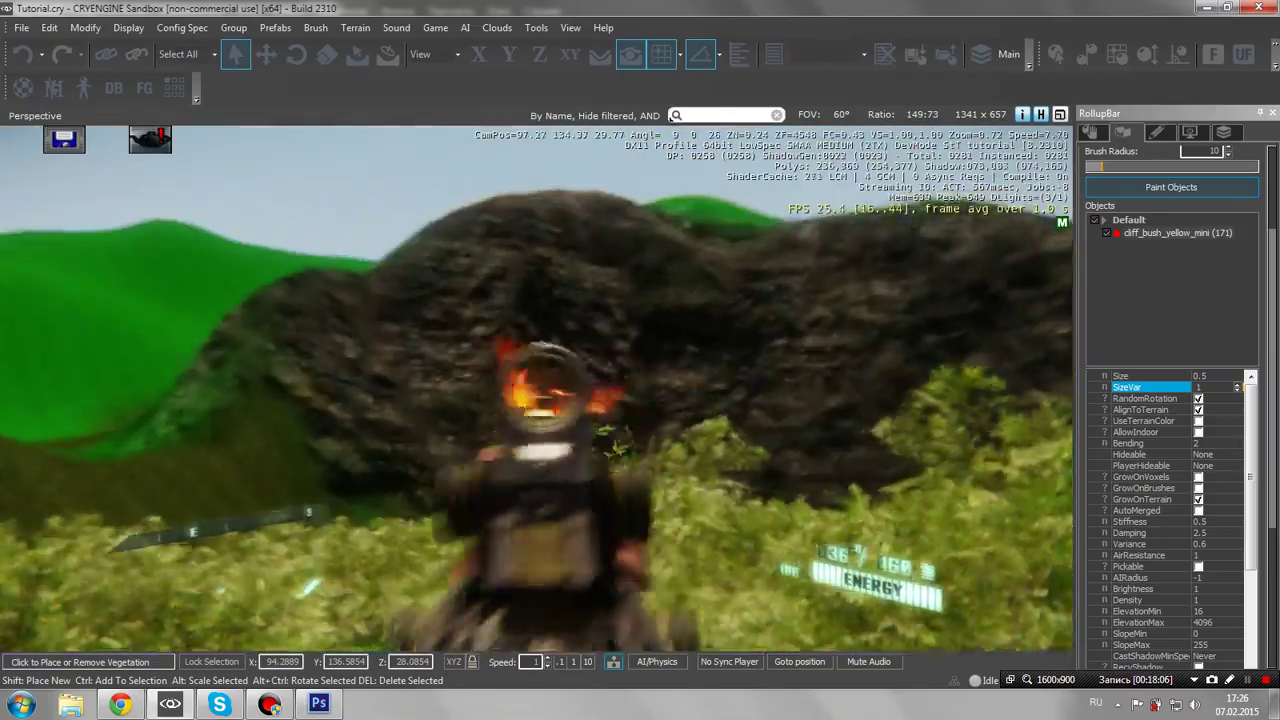
pyautogui.press('w')
pyautogui.press('r')
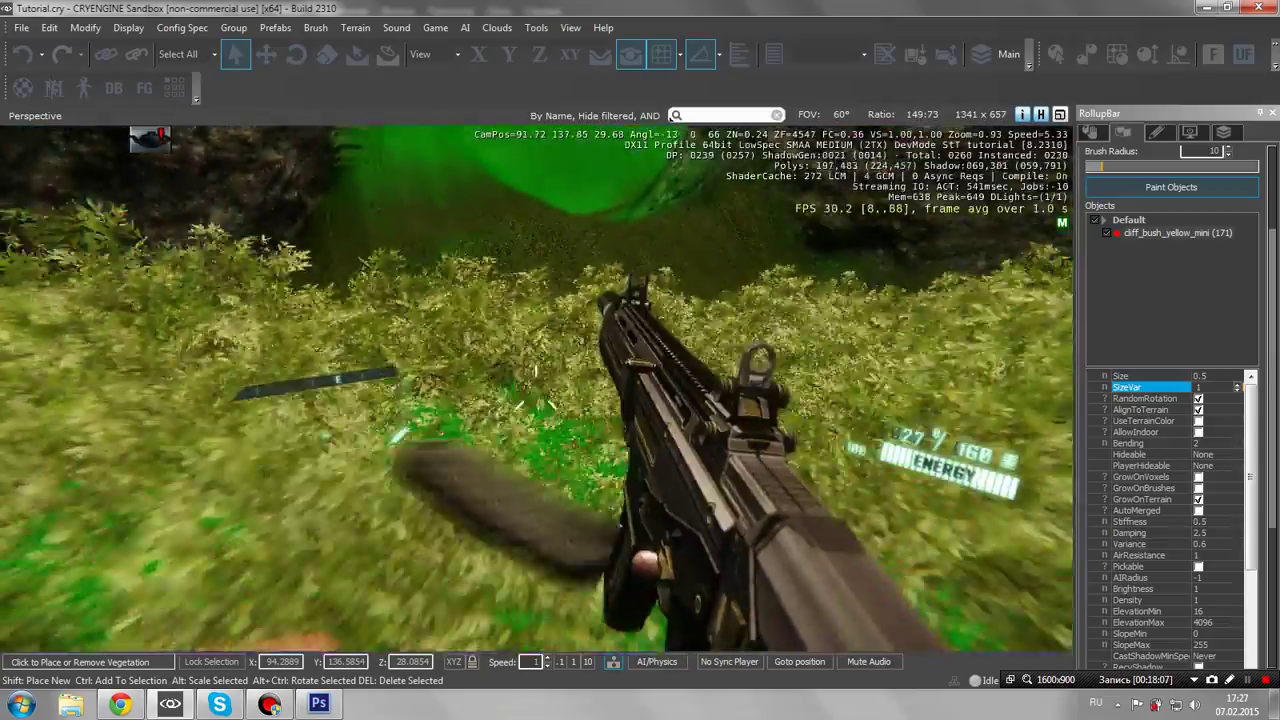
pyautogui.press('w')
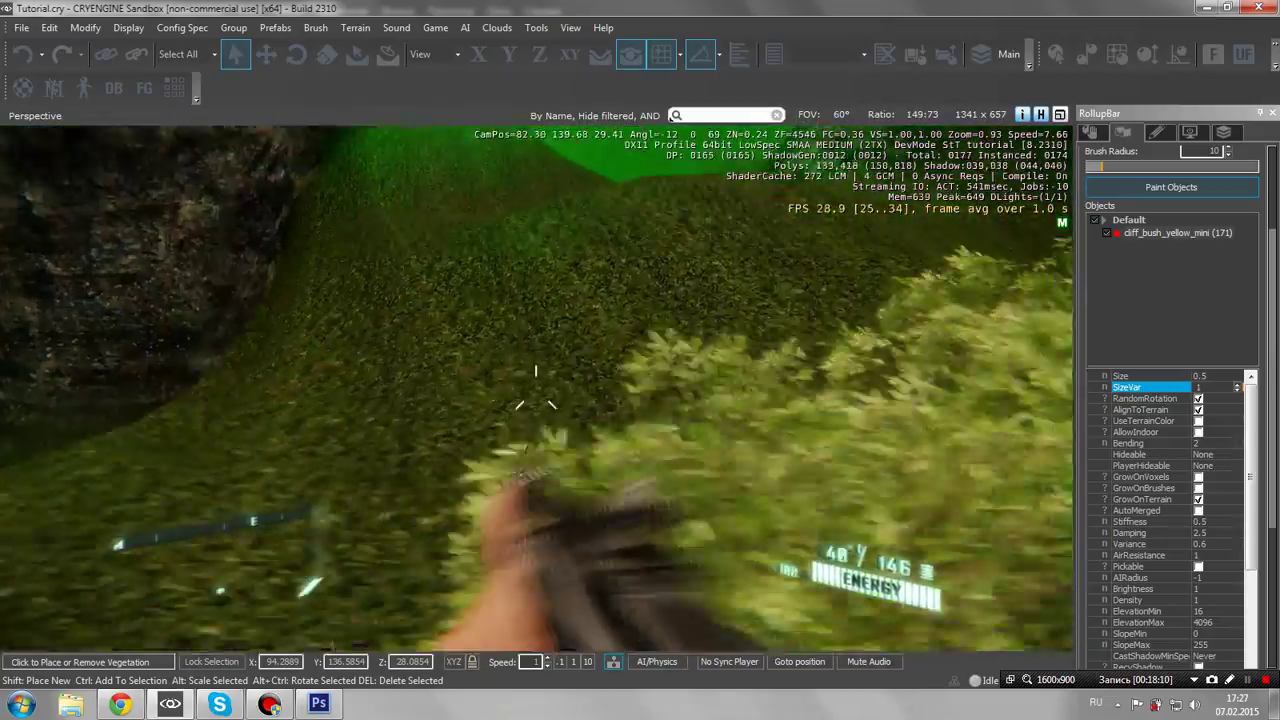
pyautogui.press('shift')
pyautogui.press('w')
pyautogui.press('Escape')
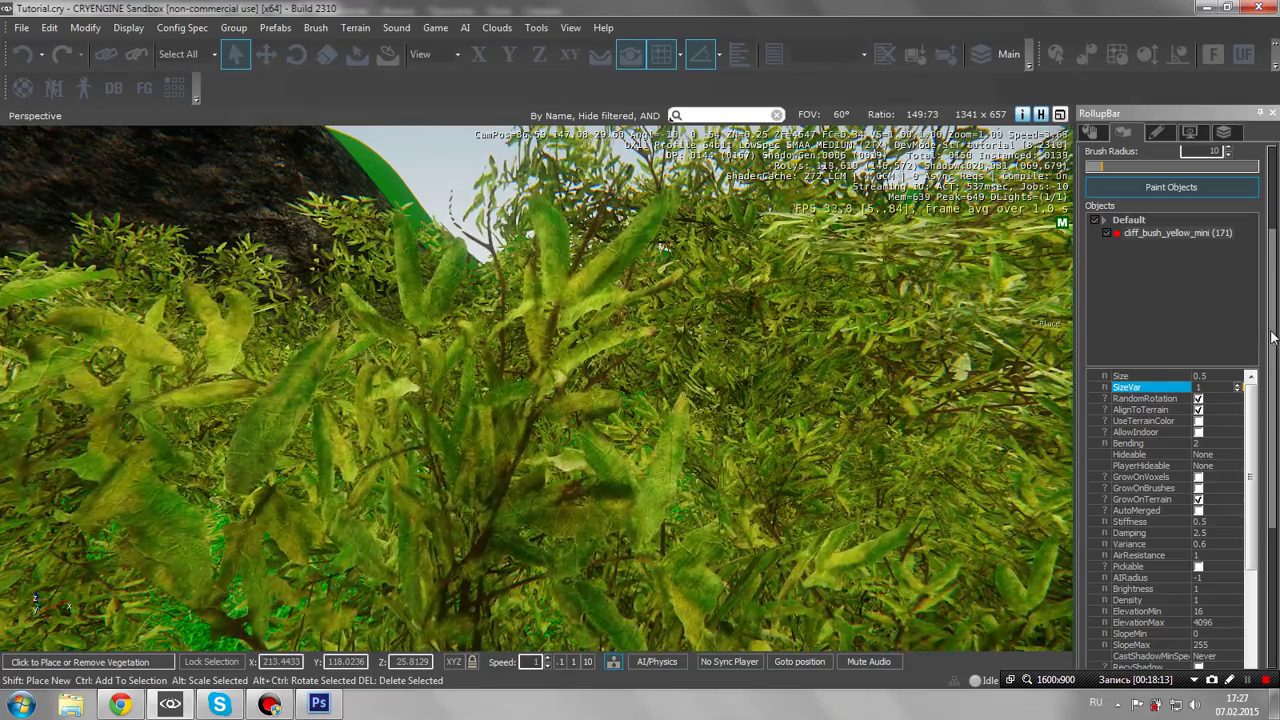
# Look over the bush-covered clearing beside the rock cliff from above
pyautogui.moveTo(1272, 337); pyautogui.dragTo(1272, 284)
pyautogui.press('s')
pyautogui.moveTo(623, 293); pyautogui.dragTo(560, 335, button='right')
pyautogui.scroll(3, 462, 293)
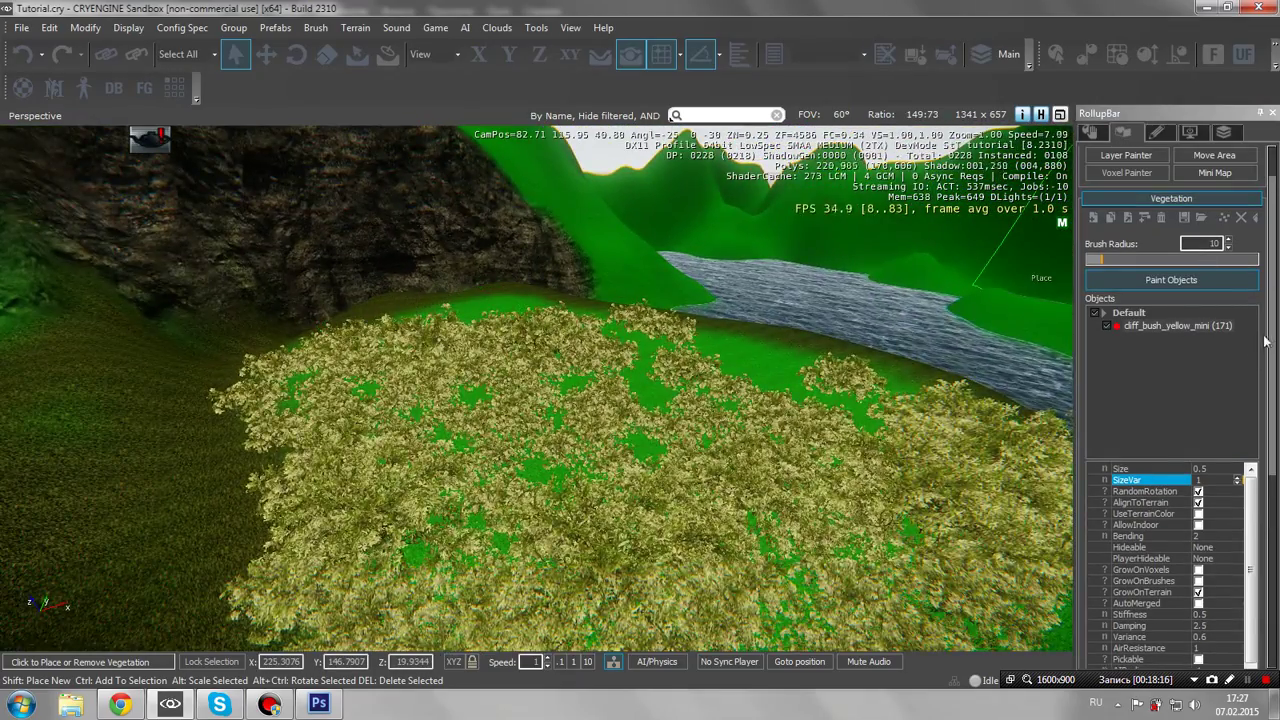
# Start adding another vegetation object and browse to the natural/trees/rocky_ravine model folder
pyautogui.scroll(2, 1097, 264)
pyautogui.click(1097, 259)
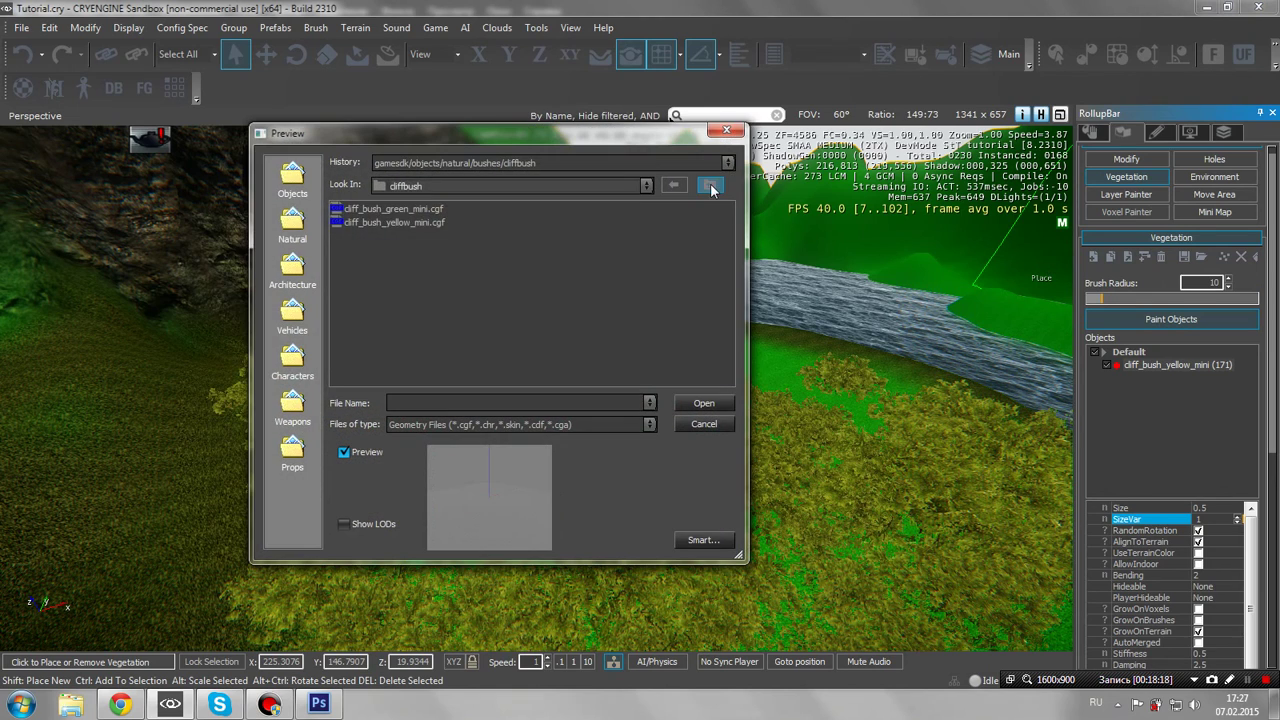
pyautogui.click(710, 186)
pyautogui.click(709, 185)
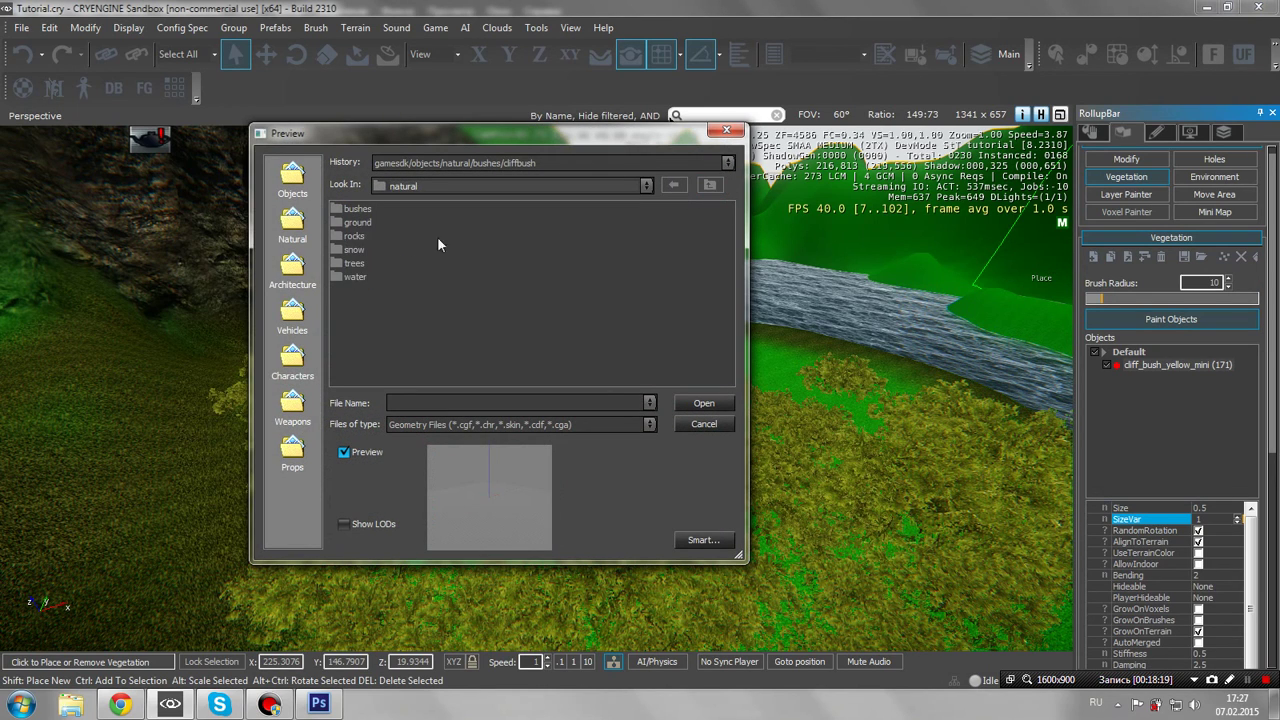
pyautogui.doubleClick(354, 264)
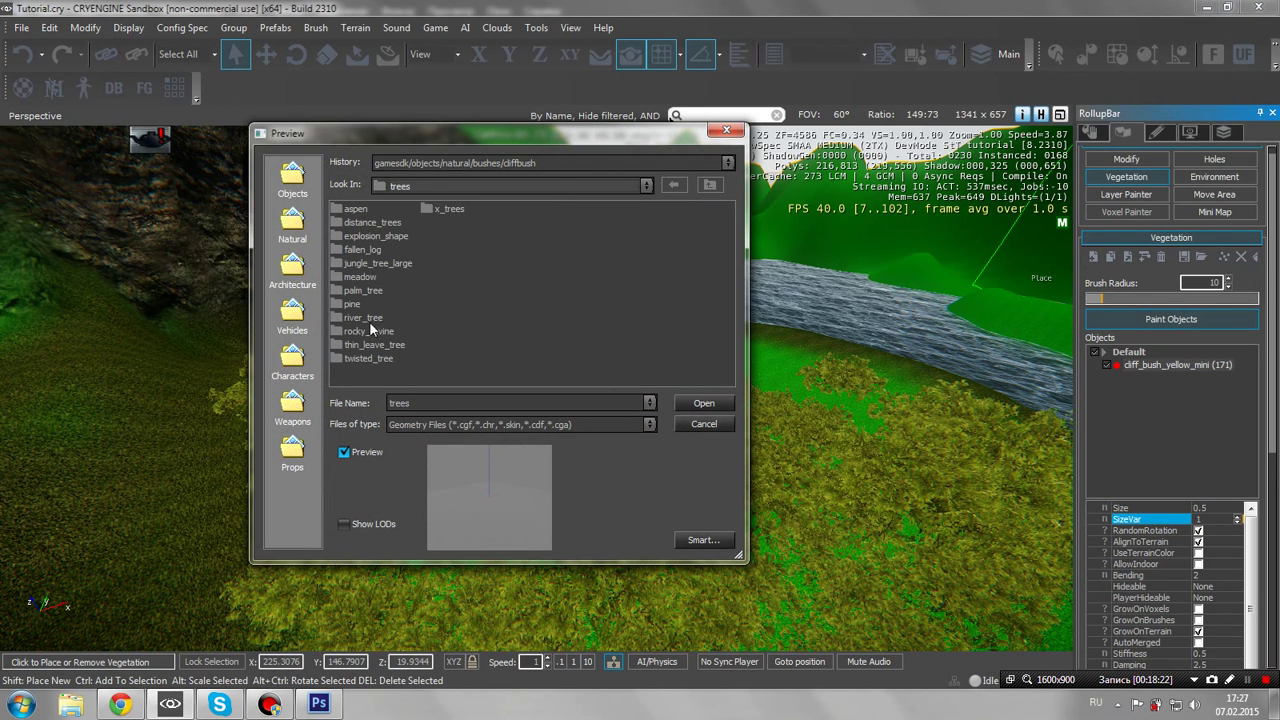
pyautogui.doubleClick(376, 332)
# Preview the beech models in the rocky_ravine folder, including c_beech_a and c_beech_d_twist, and inspect the twisted one up close
pyautogui.click(378, 235)
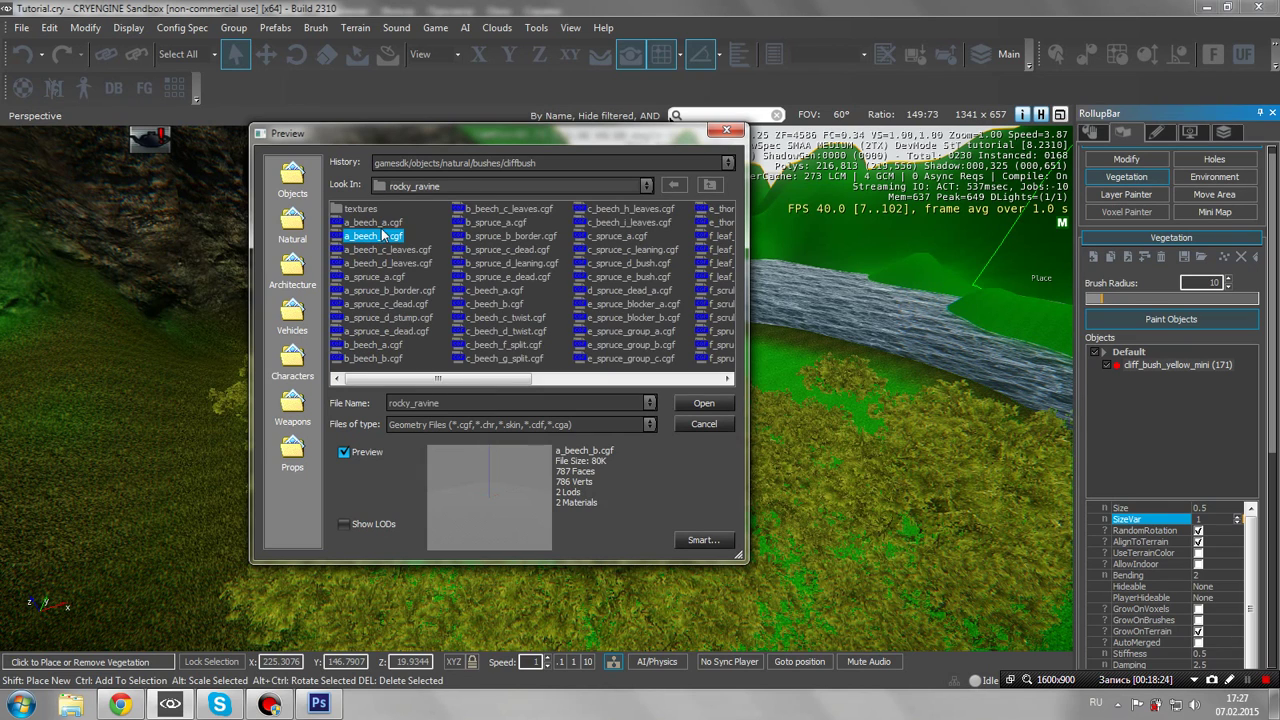
pyautogui.click(390, 263)
pyautogui.click(492, 290)
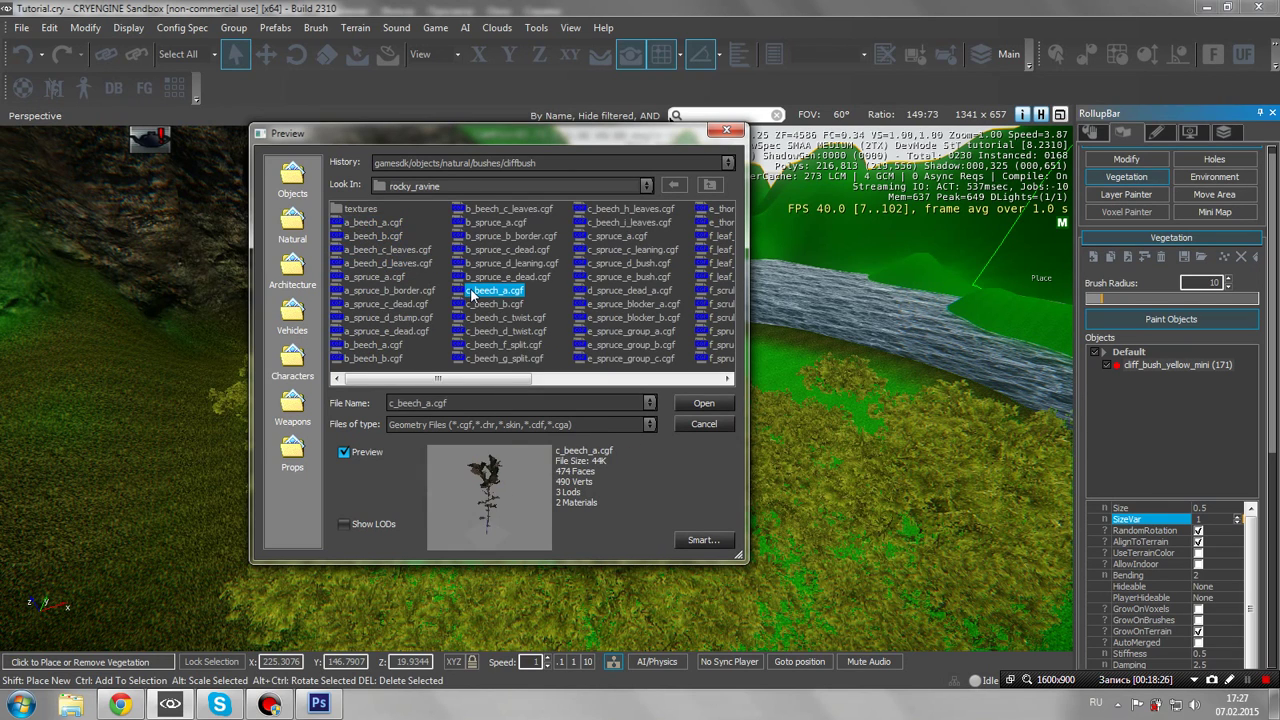
pyautogui.click(490, 331)
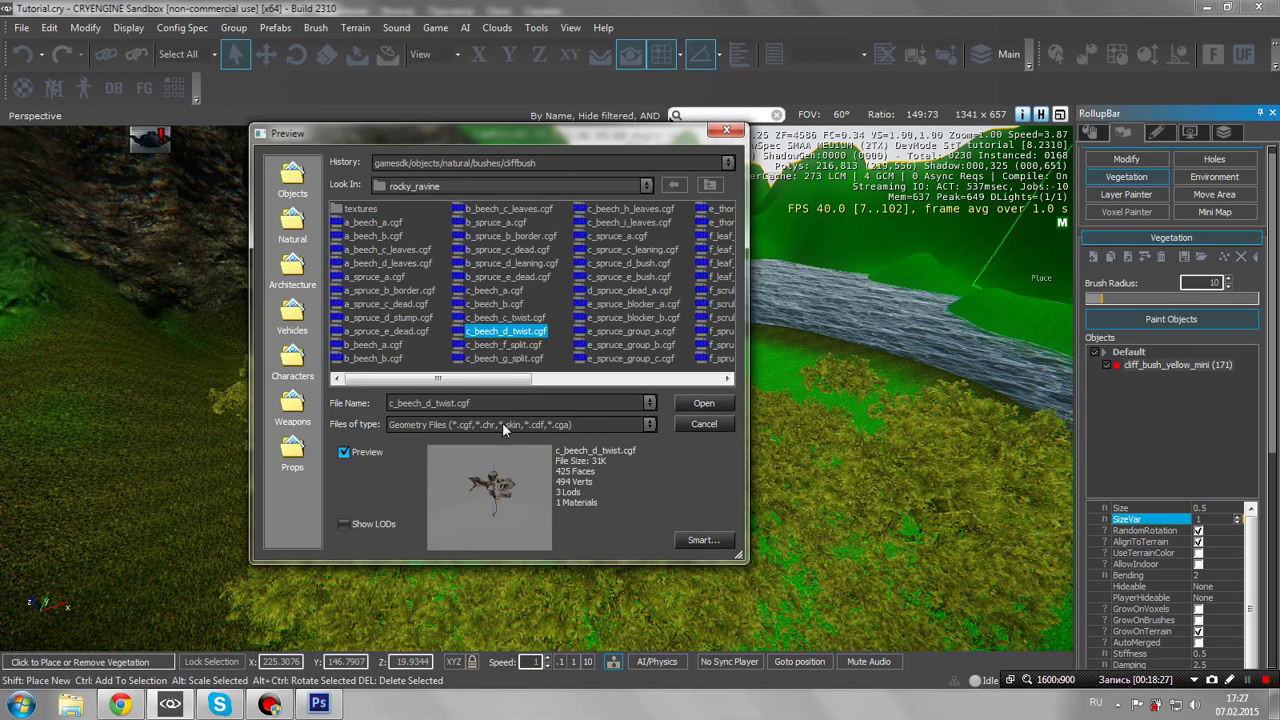
pyautogui.click(497, 517)
pyautogui.scroll(3, 498, 505)
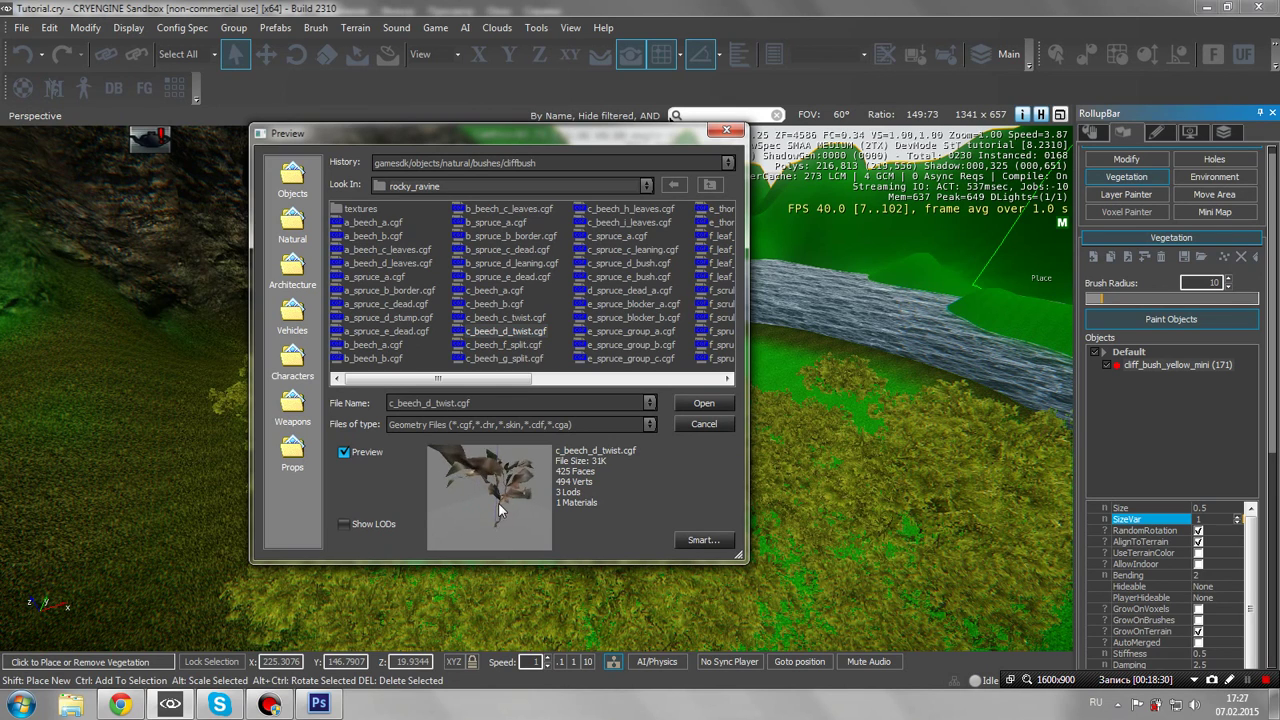
pyautogui.scroll(-3, 500, 510)
# Add b_oak_tree_b.cgf from the trees/meadow folder to the vegetation objects
pyautogui.click(715, 187)
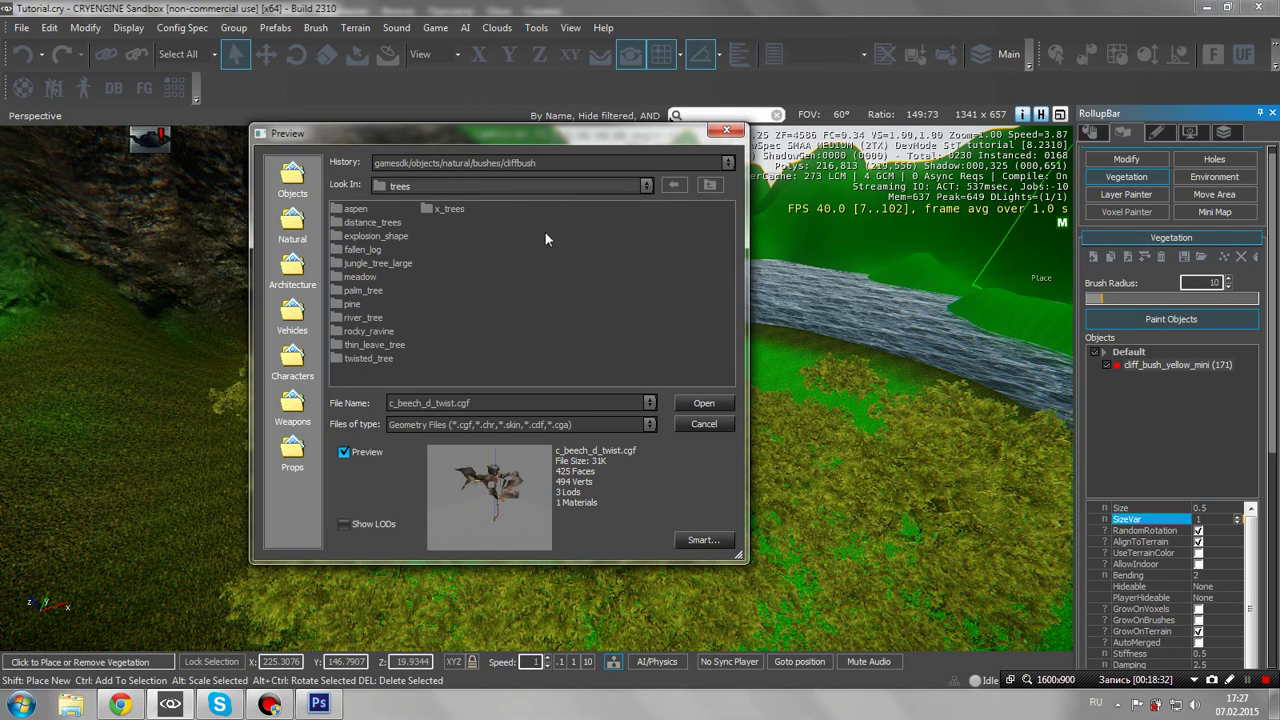
pyautogui.doubleClick(368, 277)
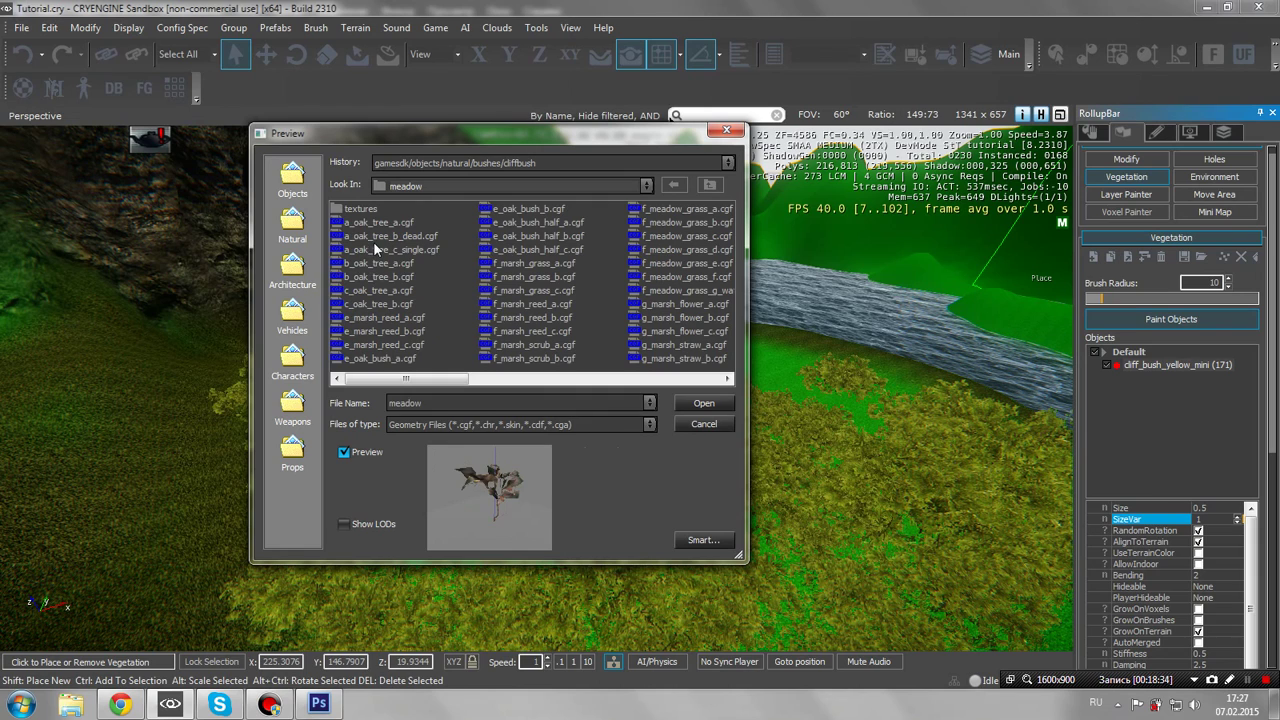
pyautogui.click(376, 248)
pyautogui.click(395, 276)
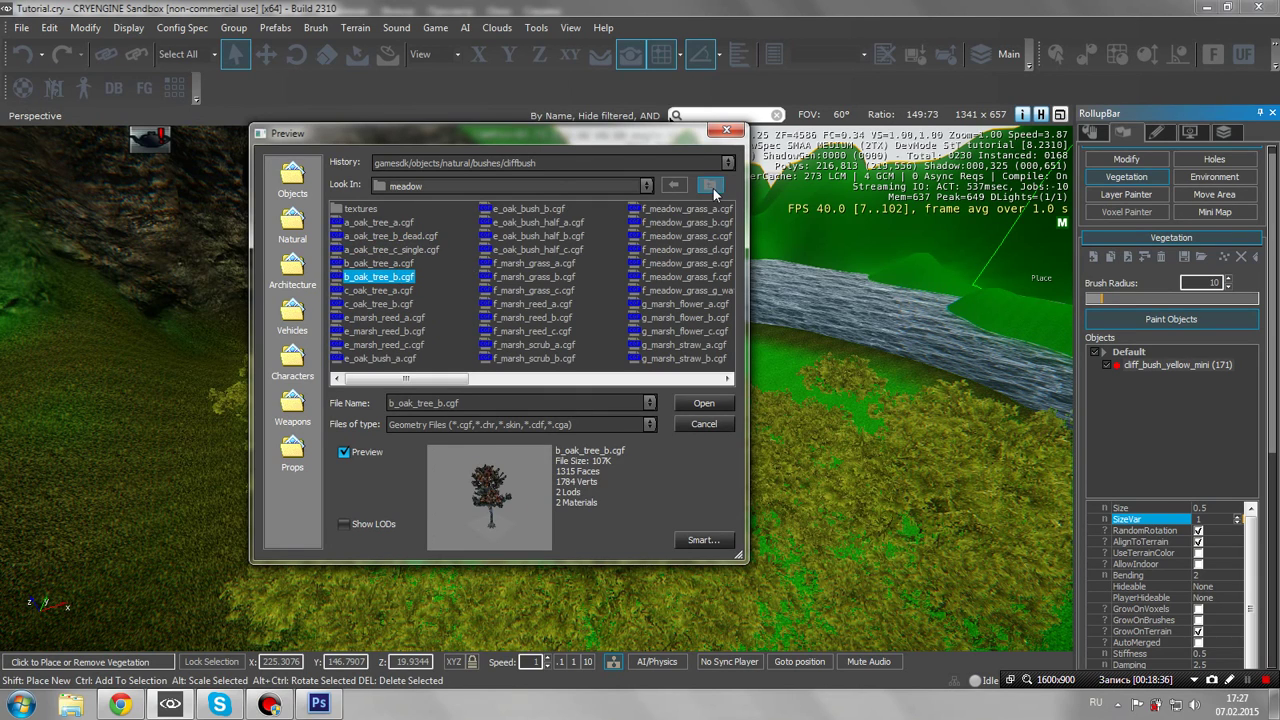
pyautogui.doubleClick(384, 281)
pyautogui.press('s')
pyautogui.moveTo(790, 335); pyautogui.dragTo(798, 338, button='right')
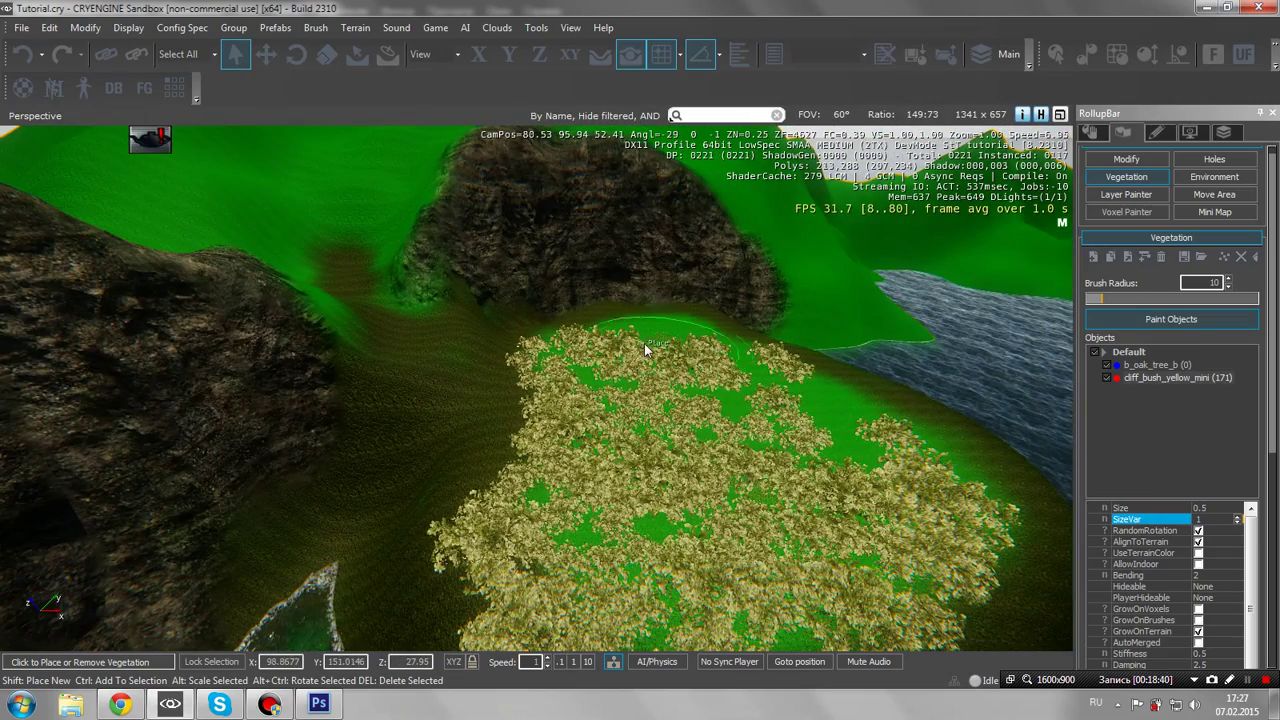
# Set the b_oak_tree_b object's Size to 0.3 and SizeVar to 0.5
pyautogui.click(1152, 365)
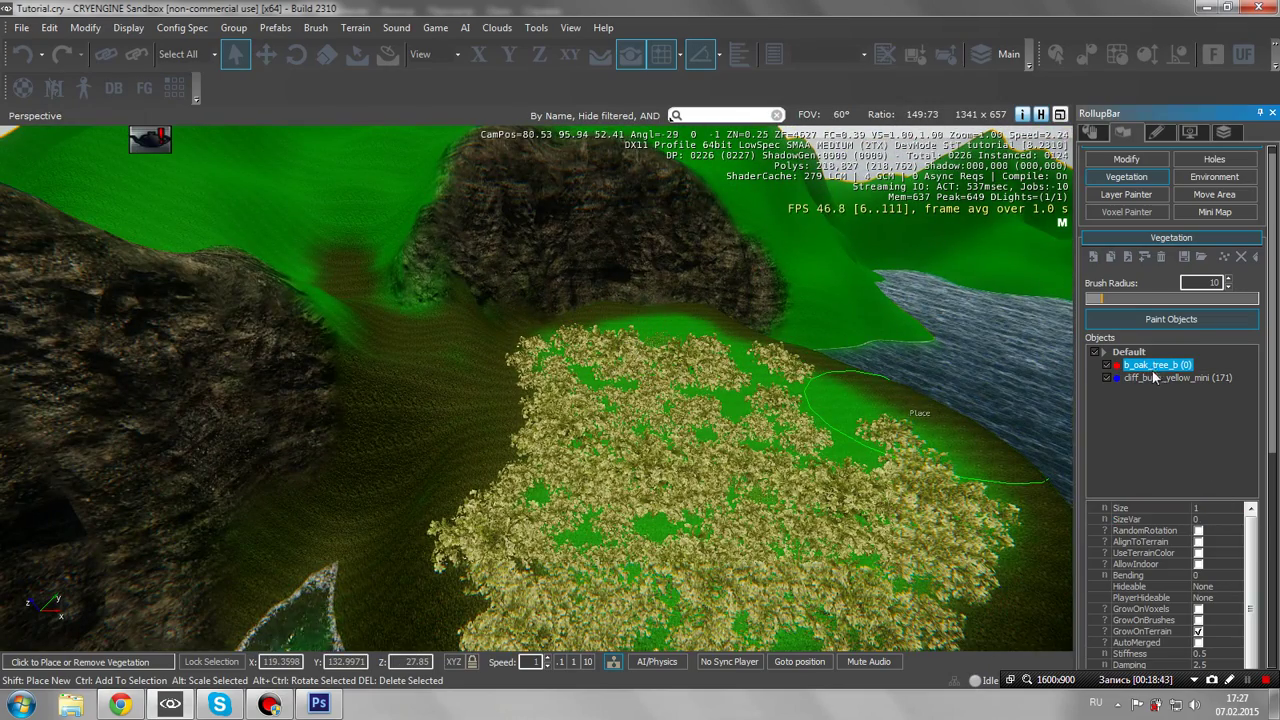
pyautogui.click(1205, 511)
pyautogui.write('03')
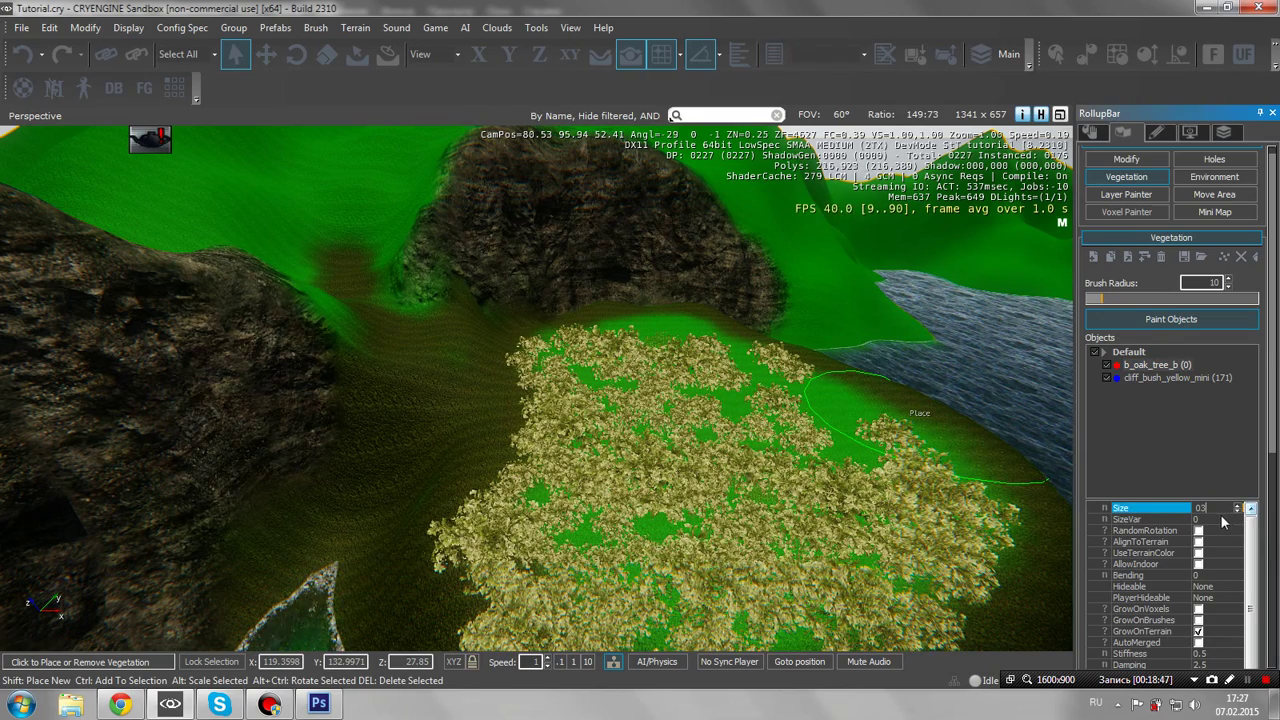
pyautogui.click(1222, 521)
pyautogui.click(1214, 508)
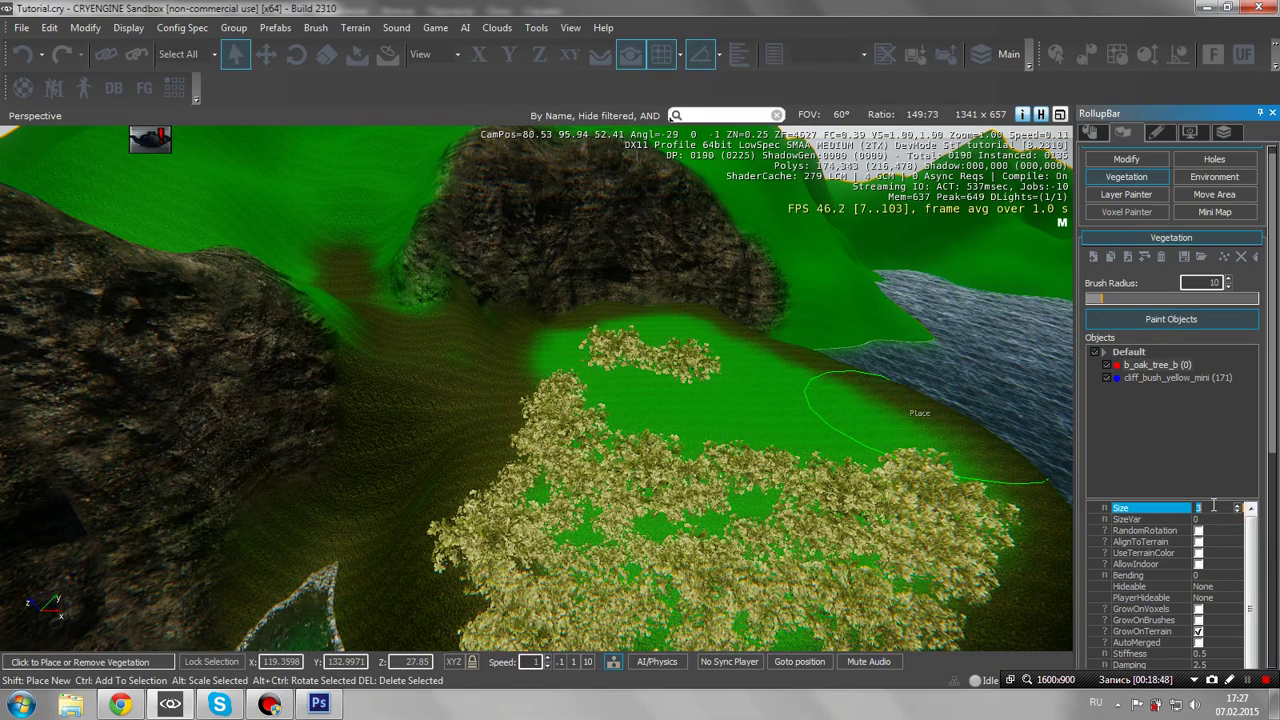
pyautogui.write('2')
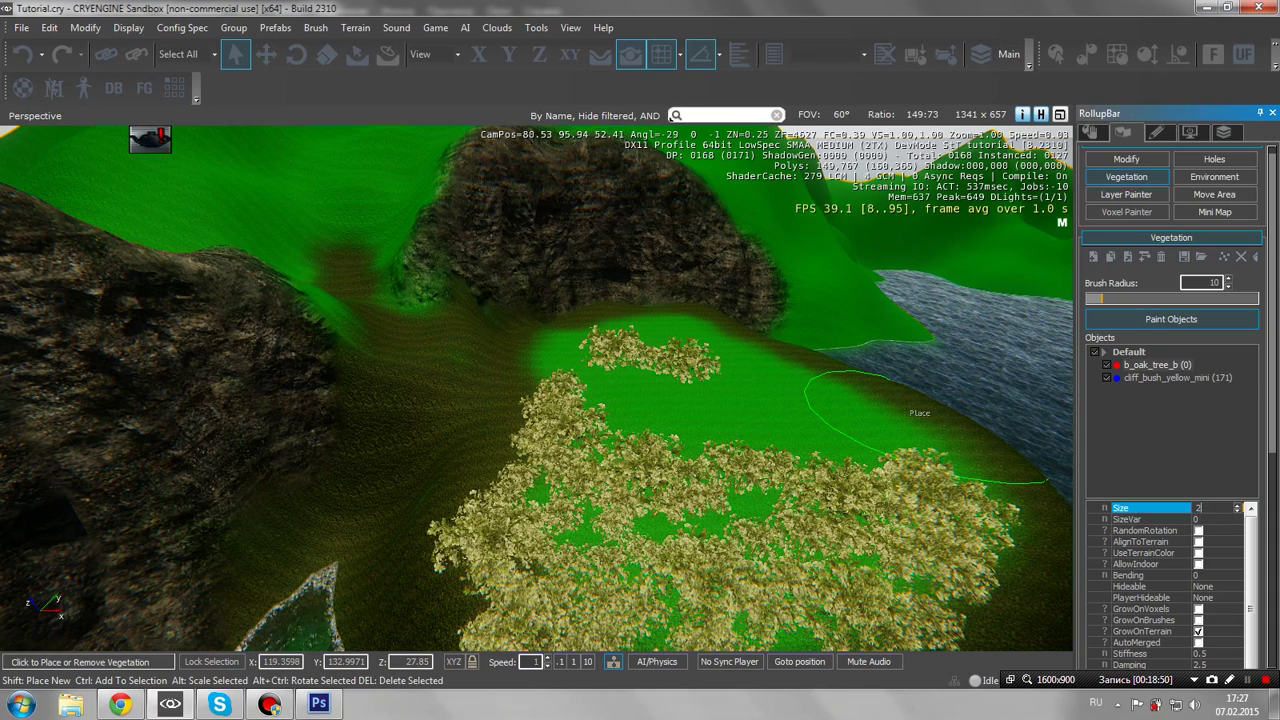
pyautogui.press('BackSpace')
pyautogui.write('0')
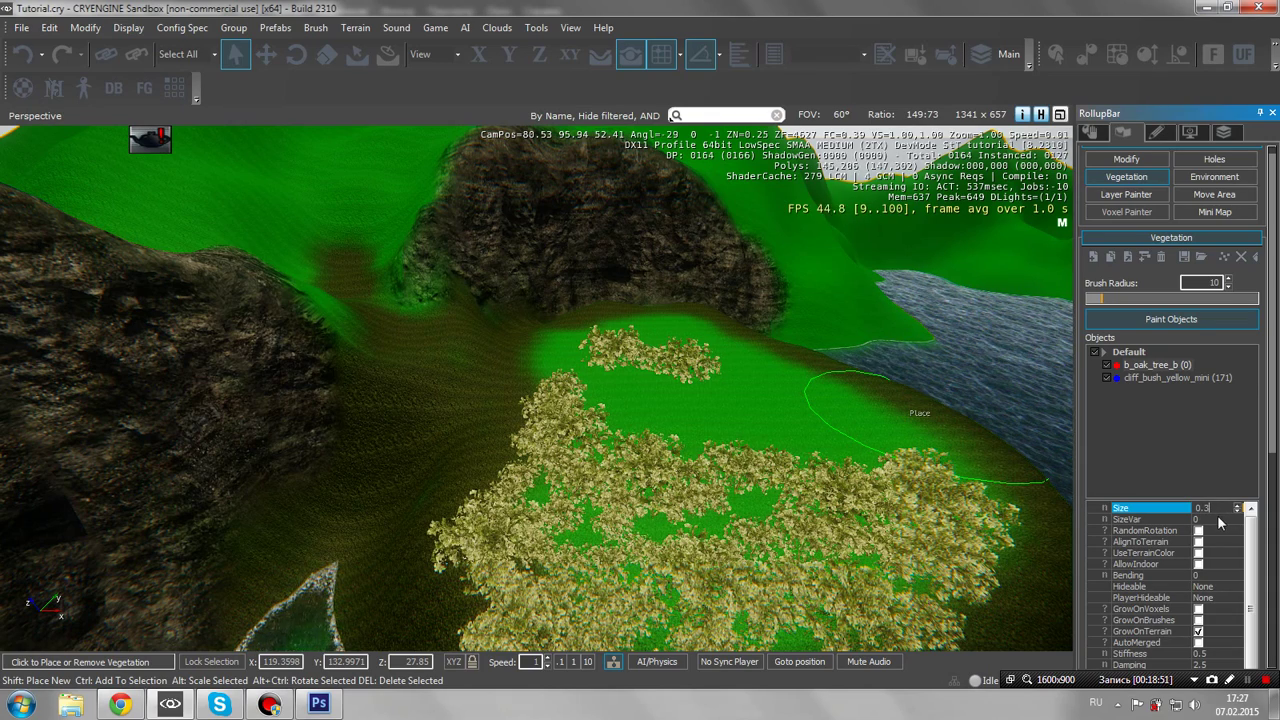
pyautogui.write('.3')
pyautogui.doubleClick(1219, 518)
pyautogui.write('0.5')
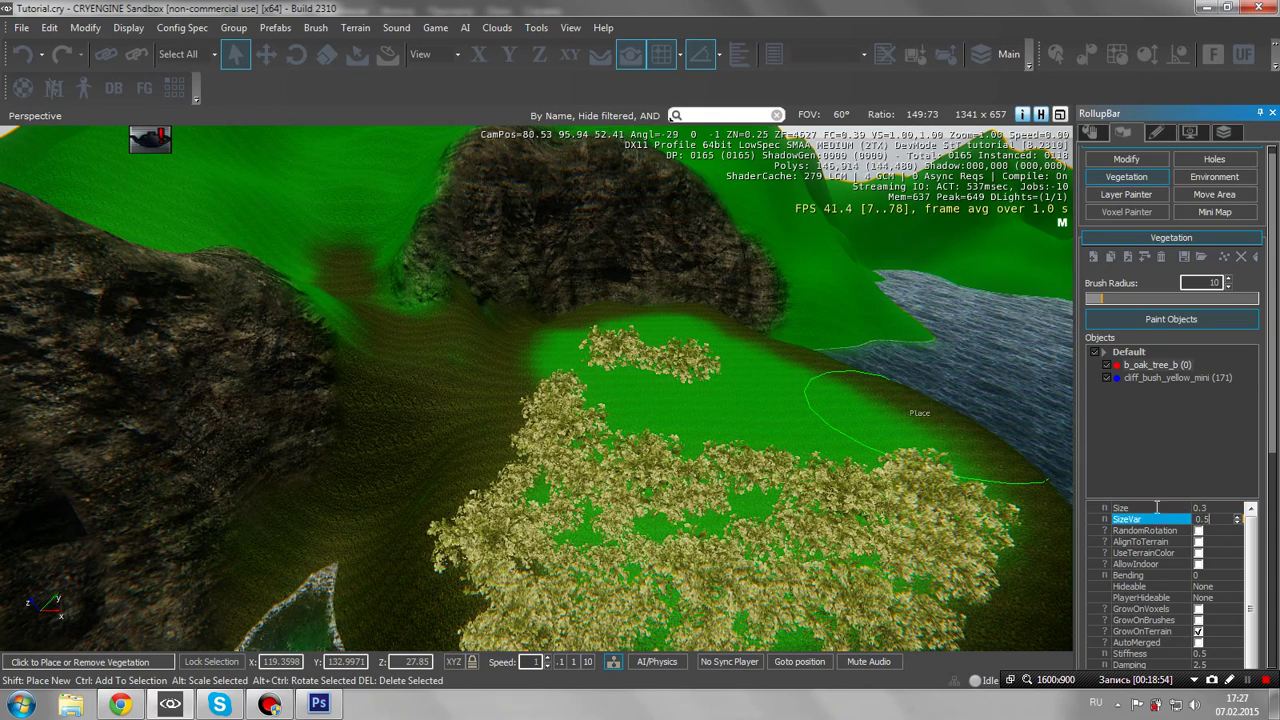
# Try painting the reduced-size oak trees among the bushes in the clearing and undo the last stroke
pyautogui.moveTo(857, 408)
pyautogui.mouseDown(button='right')
pyautogui.moveTo(840, 422)
pyautogui.moveTo(846, 411)
pyautogui.moveTo(815, 408)
pyautogui.mouseUp(button='right')
pyautogui.click(676, 356)
pyautogui.click(1146, 369)
pyautogui.press('w')
pyautogui.press('d')
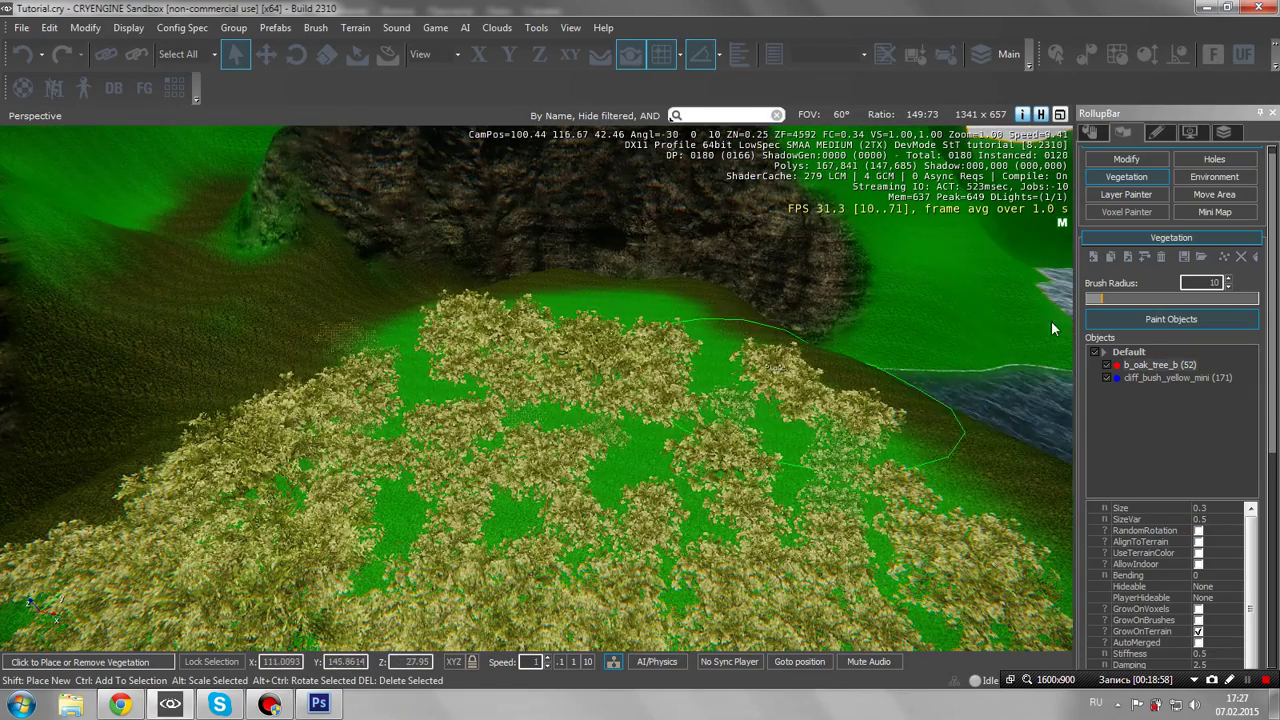
pyautogui.click(634, 399)
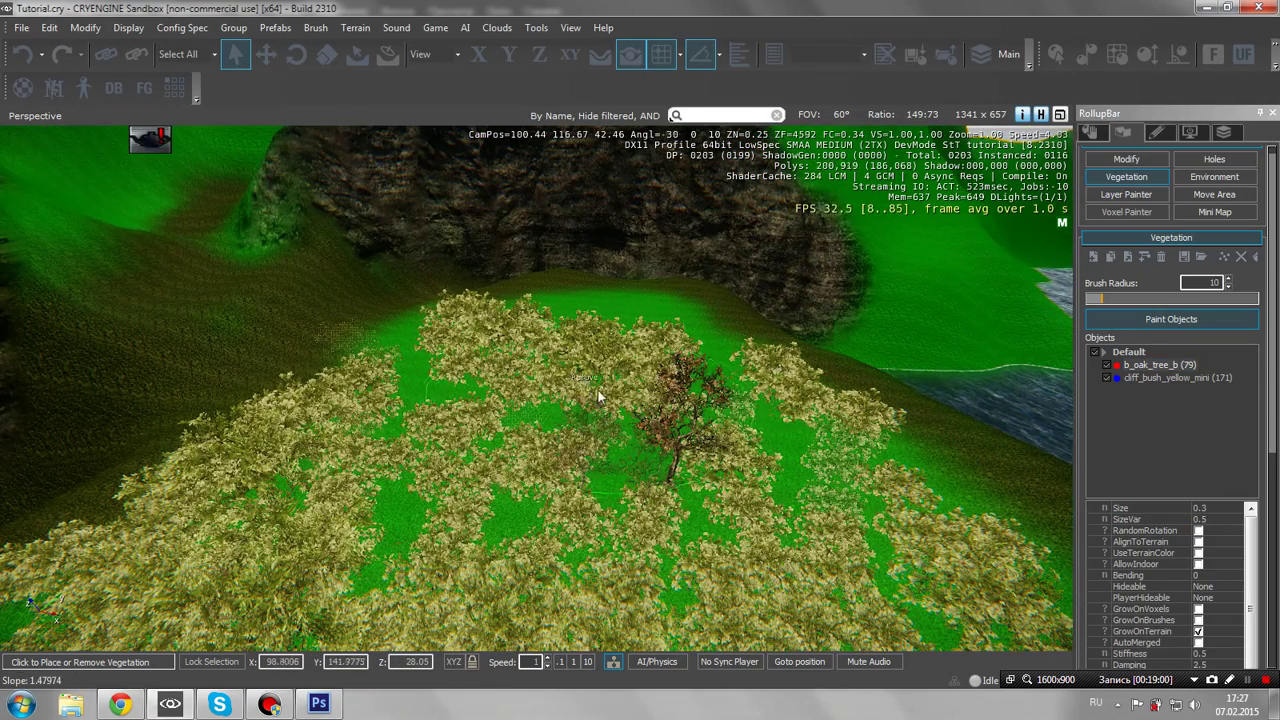
pyautogui.hotkey('ctrl', 'z')
# Set the oak tree's Size and SizeVar to 1 and erase all the oaks painted in the clearing
pyautogui.click(1205, 509)
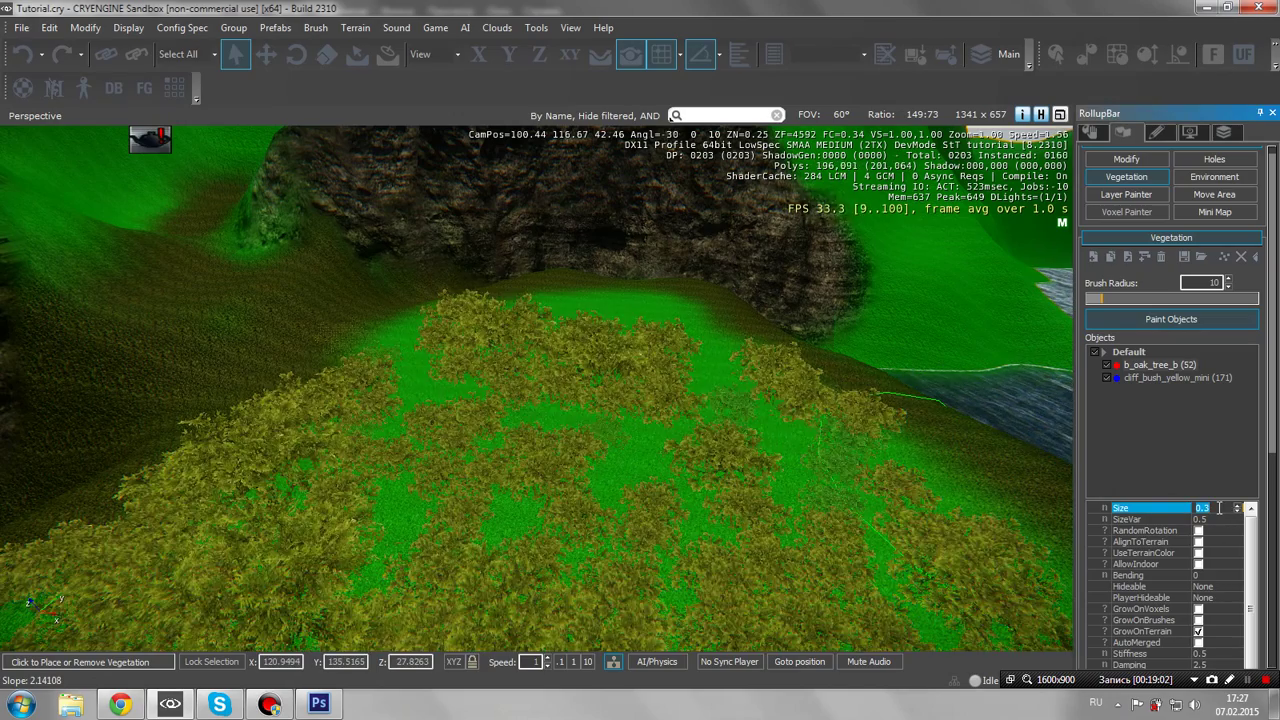
pyautogui.write('1')
pyautogui.press('Tab')
pyautogui.click(590, 362)
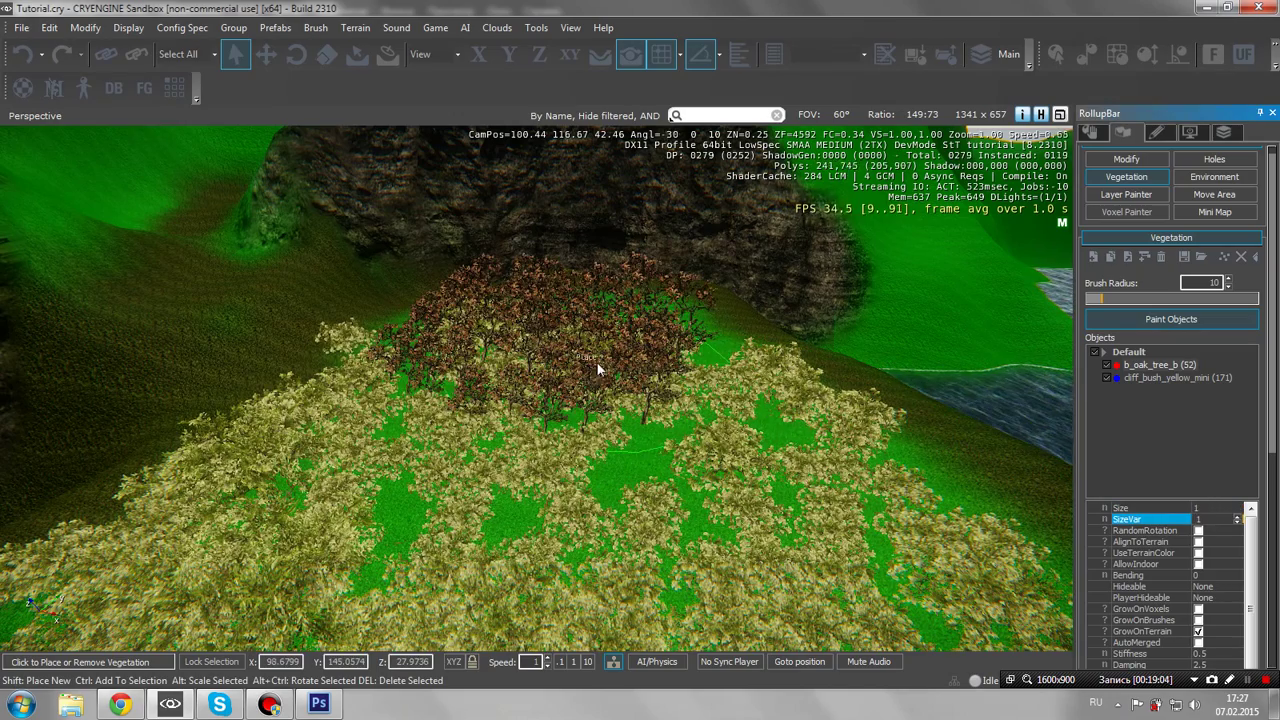
pyautogui.moveTo(577, 391)
pyautogui.keyDown('ctrl'); pyautogui.mouseDown()
pyautogui.moveTo(479, 342)
pyautogui.moveTo(631, 323)
pyautogui.mouseUp(); pyautogui.keyUp('ctrl')
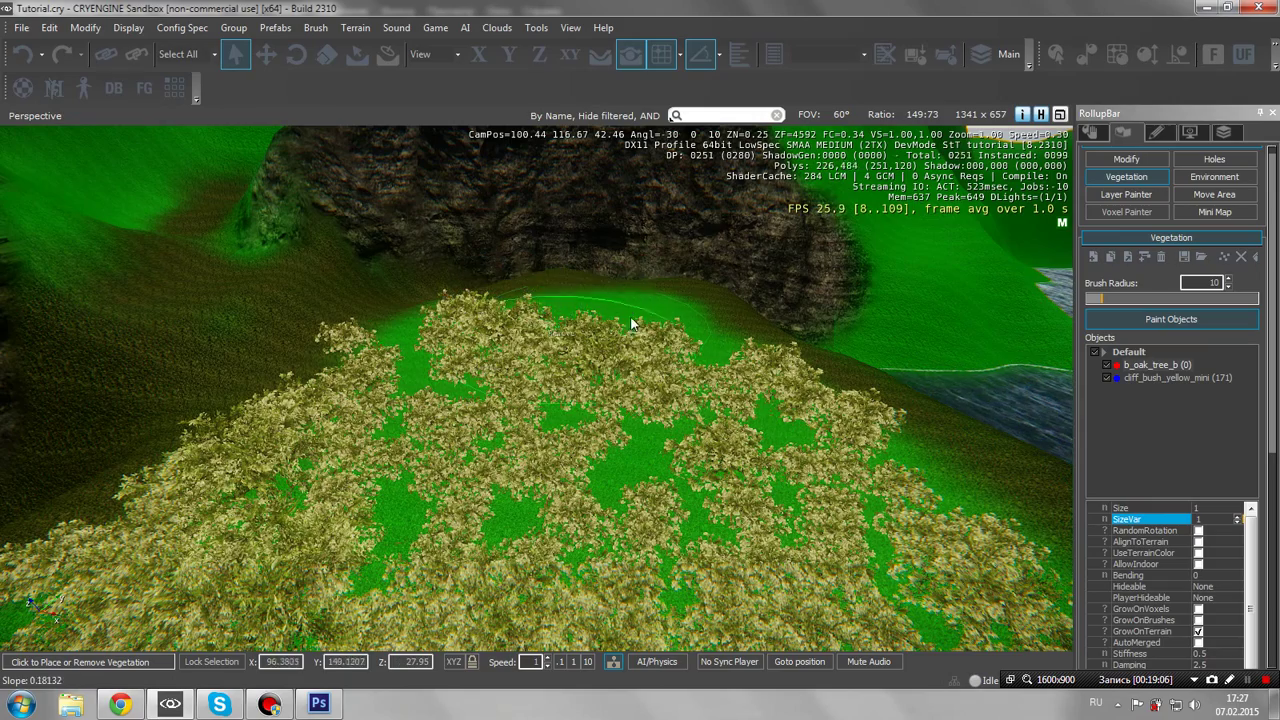
# Paint full-size oak trees among the yellow bushes, from the cliff end of the clearing toward the shore
pyautogui.click(616, 330)
pyautogui.scroll(-3, 616, 330)
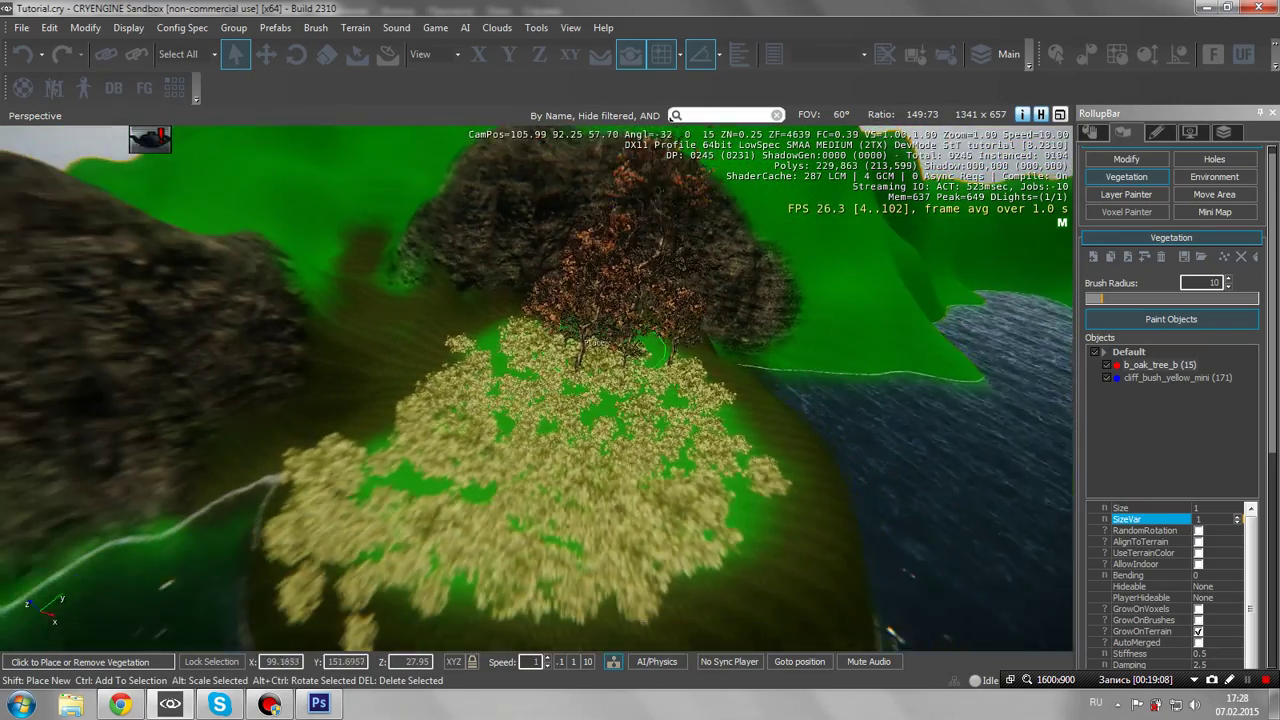
pyautogui.press('w')
pyautogui.click(516, 416)
pyautogui.click(422, 518)
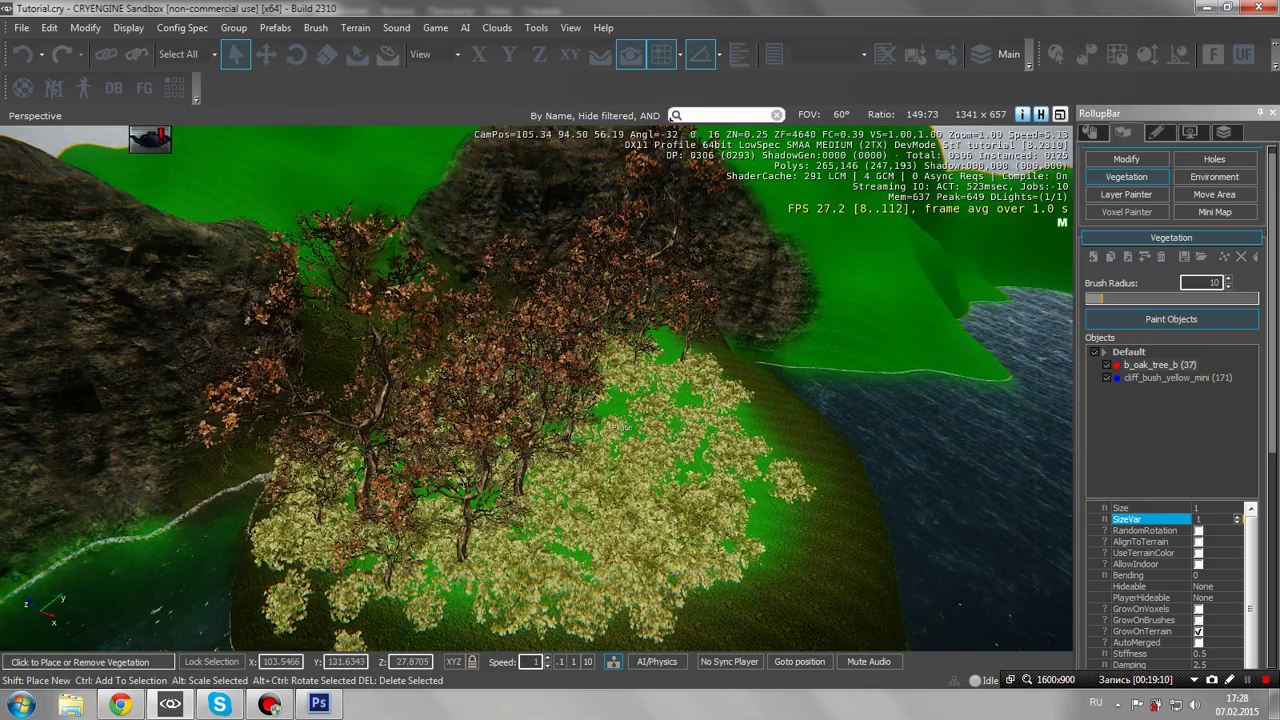
# Paint a group of oak trees on the grassy slope behind the rock cliff, beside the dirt path
pyautogui.scroll(4, 622, 427)
pyautogui.moveTo(624, 424); pyautogui.dragTo(504, 392, button='right')
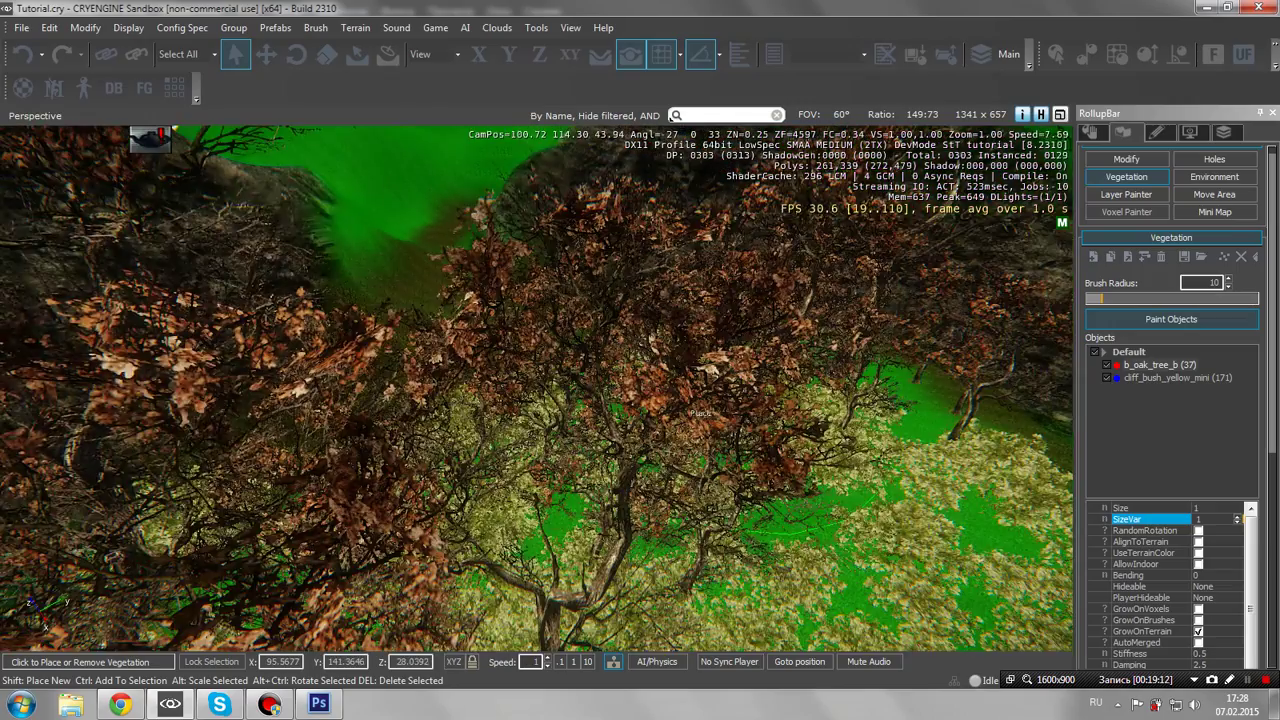
pyautogui.scroll(-4, 698, 407)
pyautogui.scroll(4, 698, 407)
pyautogui.moveTo(698, 407); pyautogui.dragTo(729, 408, button='right')
pyautogui.press('s')
pyautogui.press('d')
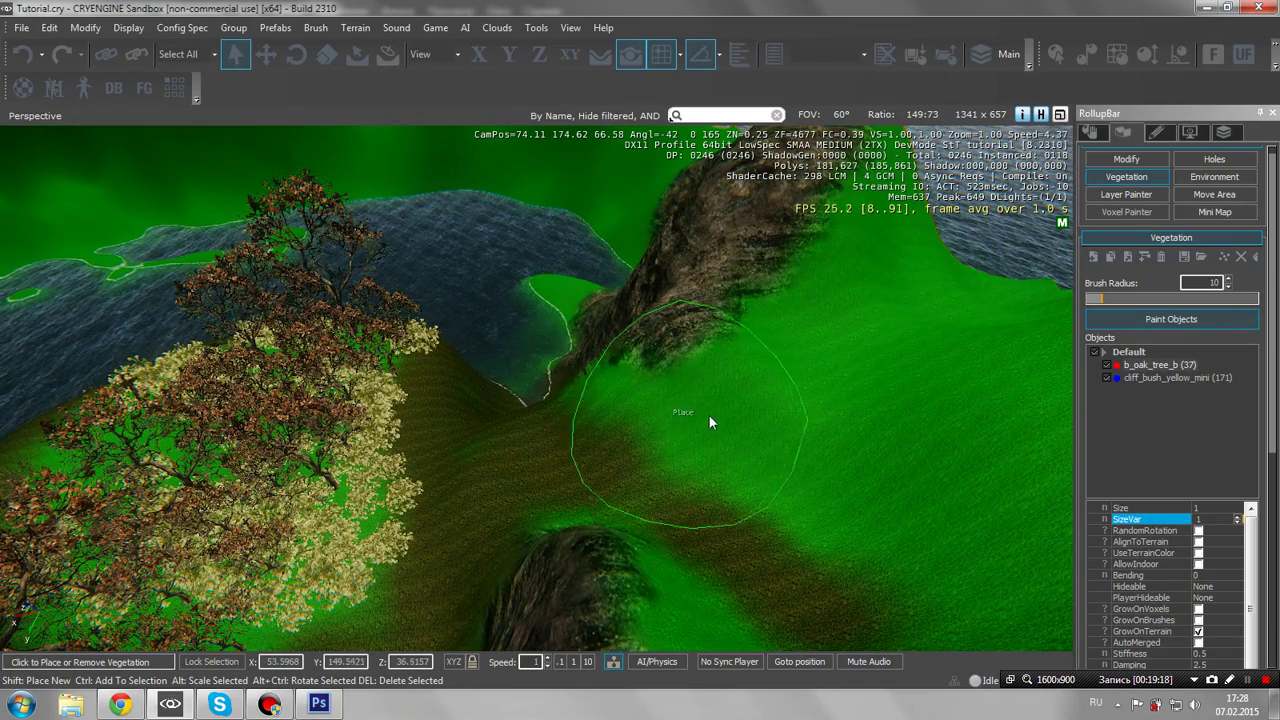
pyautogui.click(711, 415)
pyautogui.moveTo(852, 408); pyautogui.dragTo(895, 404, button='right')
pyautogui.press('a')
pyautogui.moveTo(759, 406); pyautogui.dragTo(750, 410, button='right')
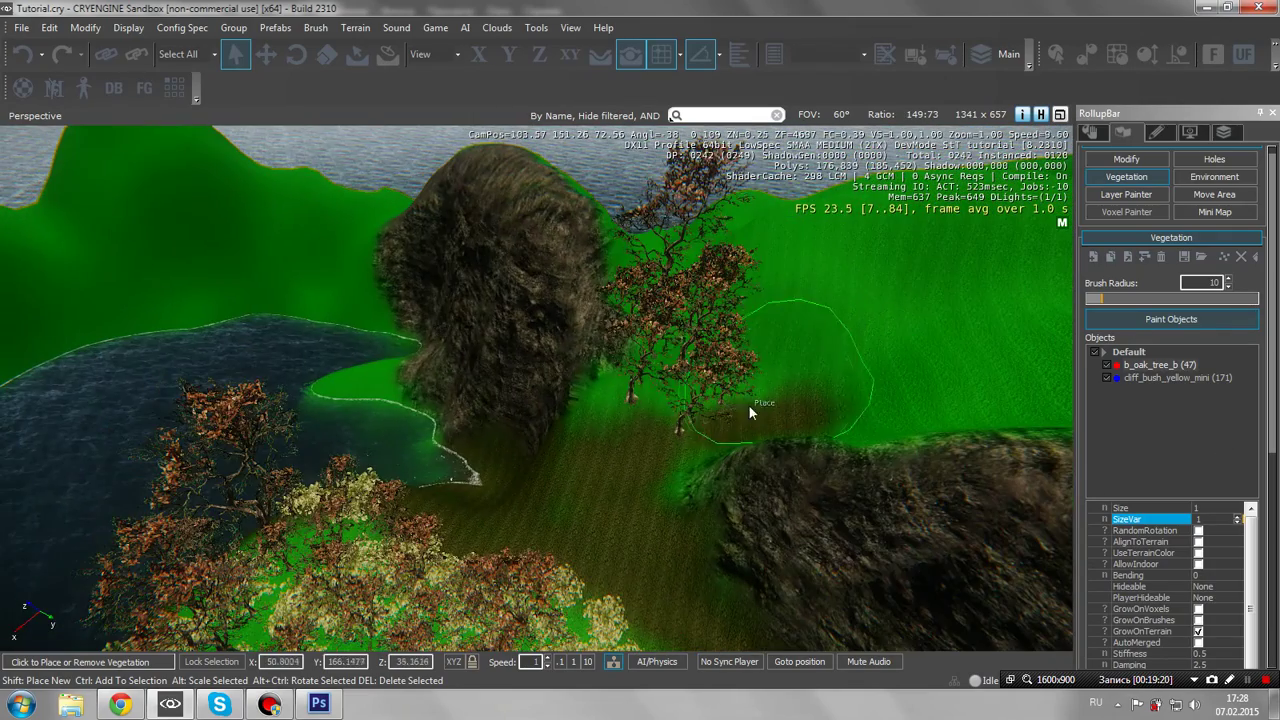
pyautogui.moveTo(656, 334)
pyautogui.mouseDown()
pyautogui.moveTo(768, 346)
pyautogui.moveTo(720, 343)
pyautogui.mouseUp()
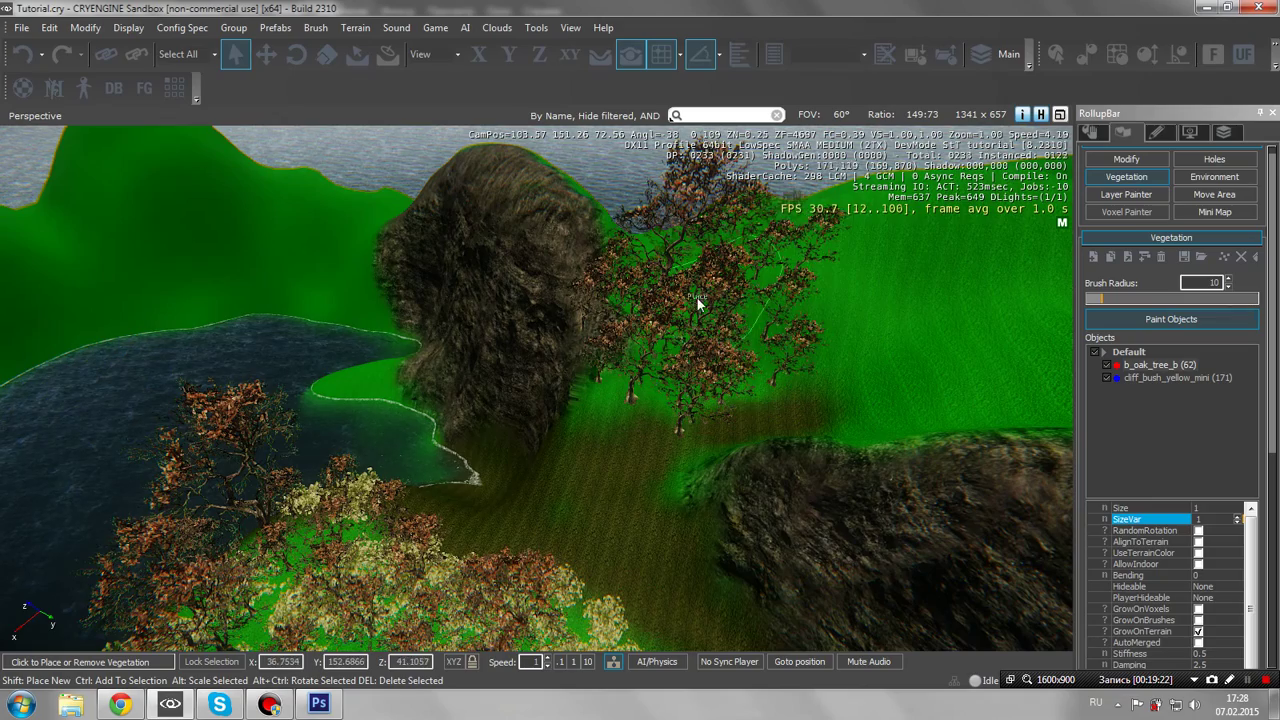
# Darken the Grass terrain layer's color to RGB 0, 80, 0 and save the layer
pyautogui.press('a')
pyautogui.moveTo(603, 398); pyautogui.dragTo(590, 369, button='right')
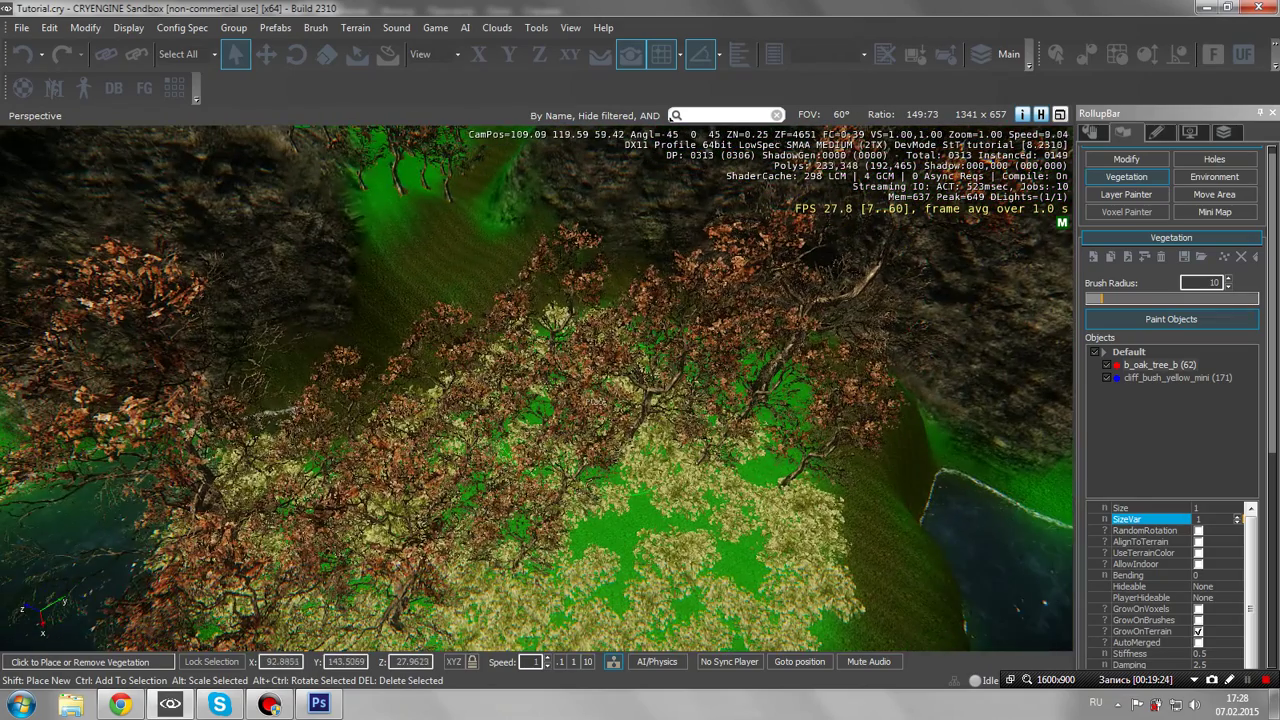
pyautogui.click(1134, 196)
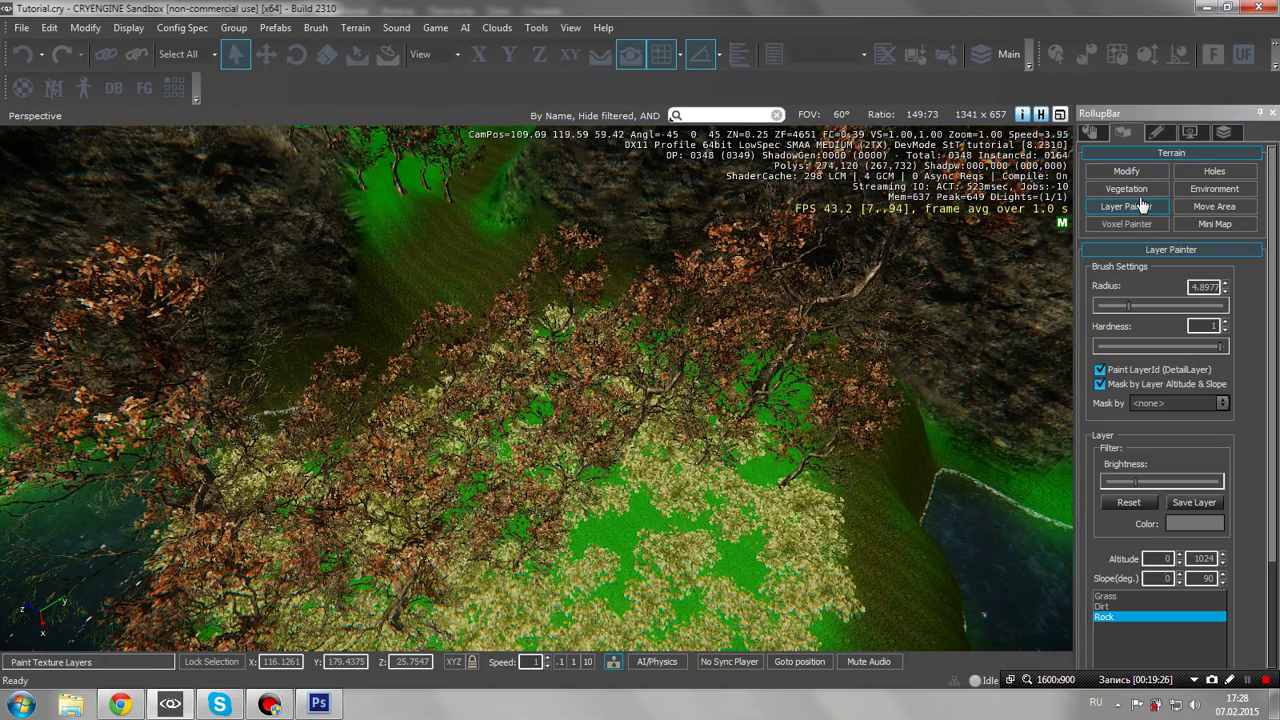
pyautogui.scroll(-2, 1173, 478)
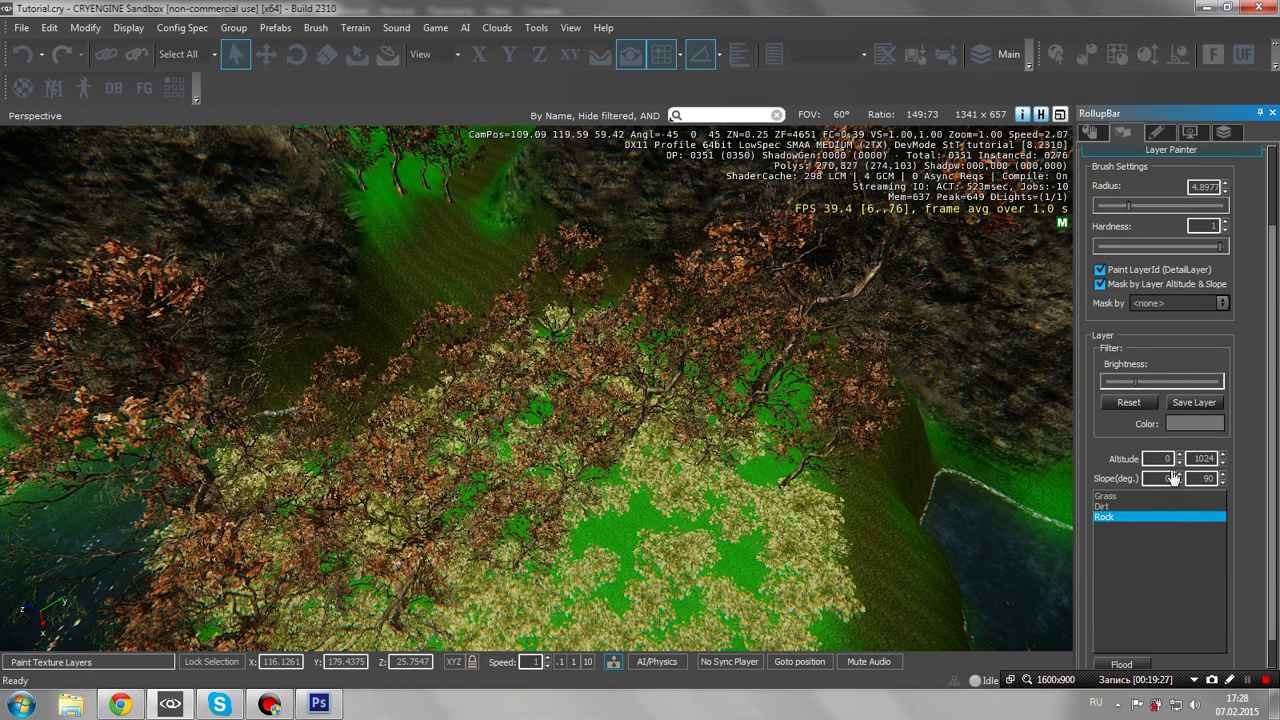
pyautogui.click(1105, 496)
pyautogui.click(1194, 423)
pyautogui.click(660, 363)
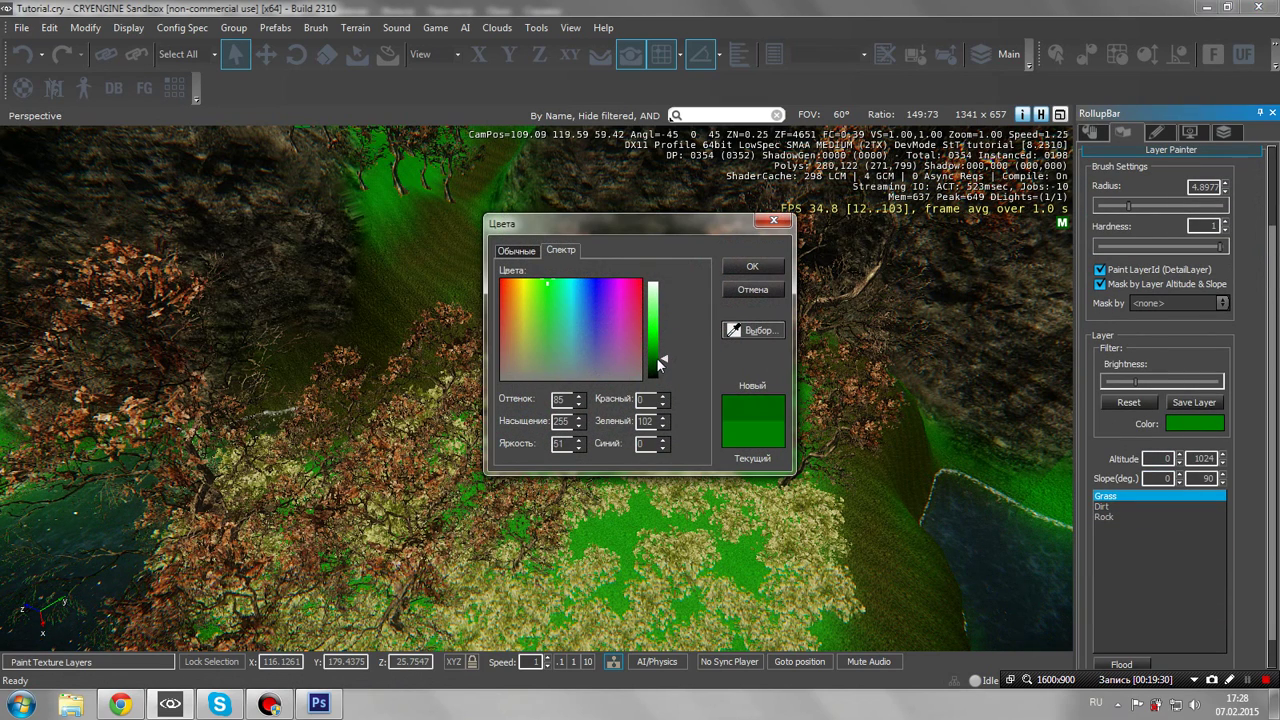
pyautogui.moveTo(659, 363)
pyautogui.mouseDown()
pyautogui.moveTo(661, 352)
pyautogui.moveTo(664, 368)
pyautogui.mouseUp()
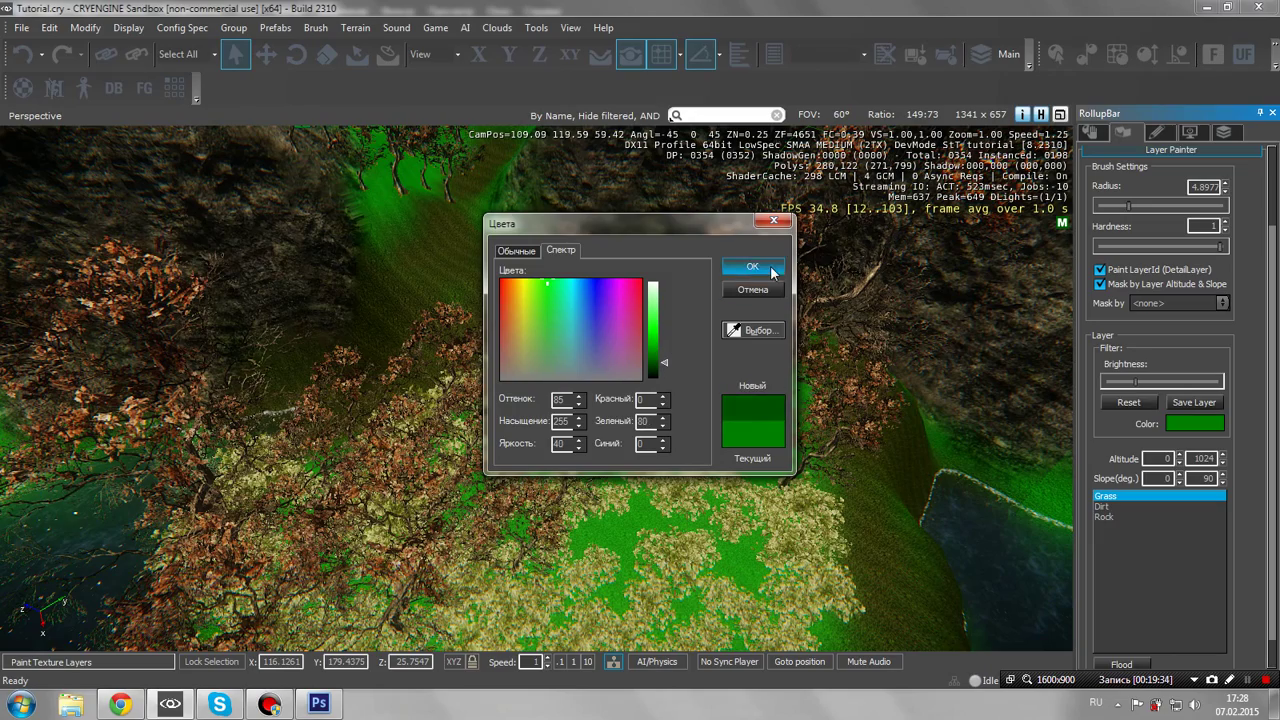
pyautogui.click(752, 267)
pyautogui.click(1204, 400)
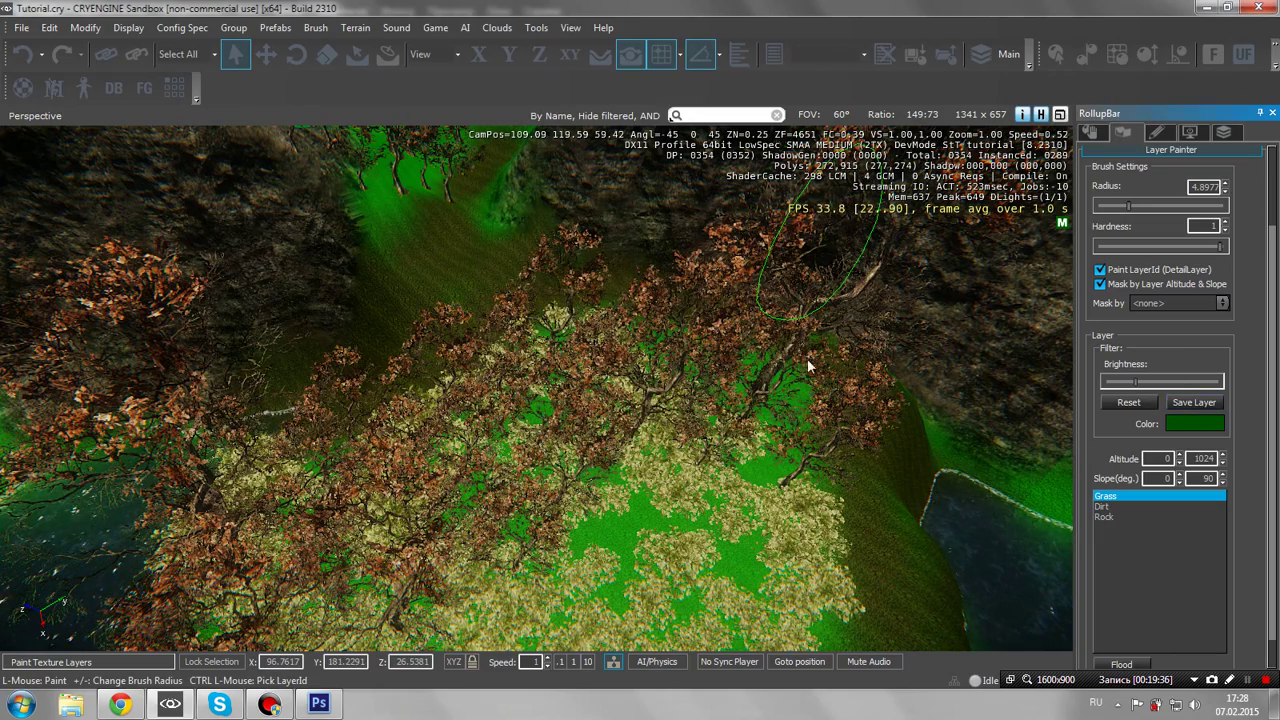
# Look over the terrain, cliffs and painted oak trees from high above the island
pyautogui.press('s')
pyautogui.moveTo(807, 359); pyautogui.dragTo(807, 363, button='right')
pyautogui.scroll(3, 662, 368)
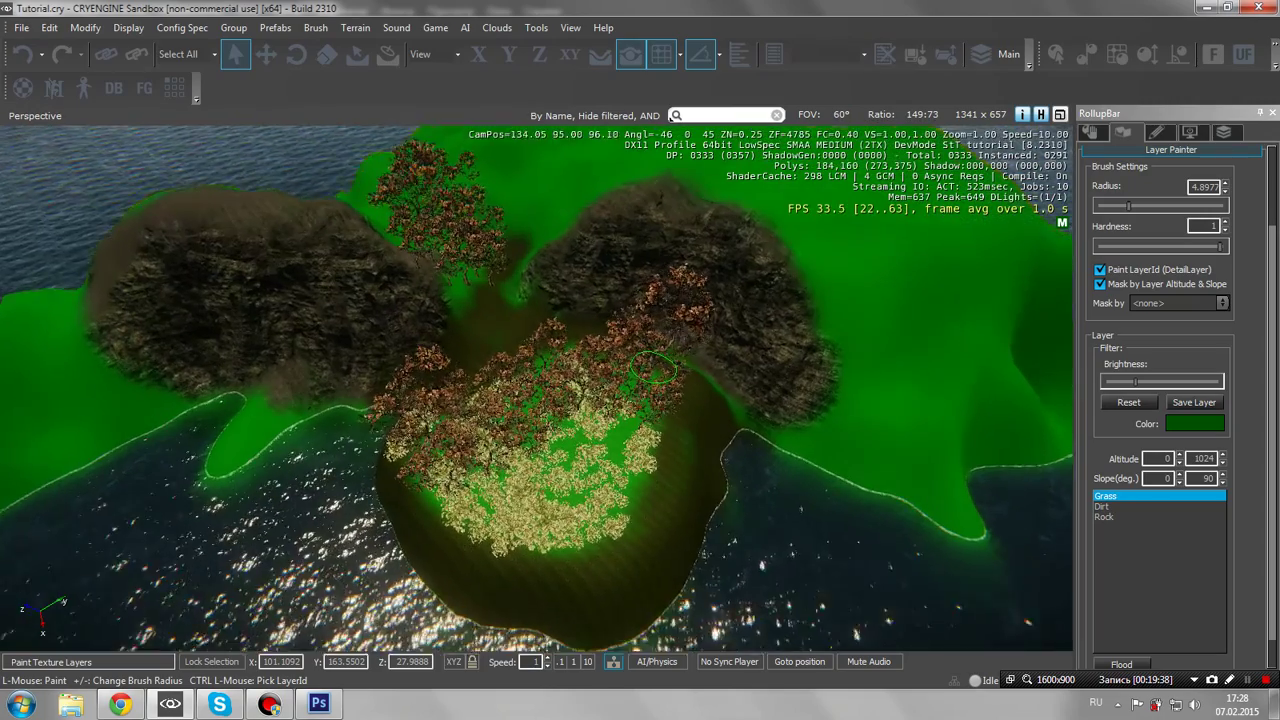
pyautogui.click(1222, 303)
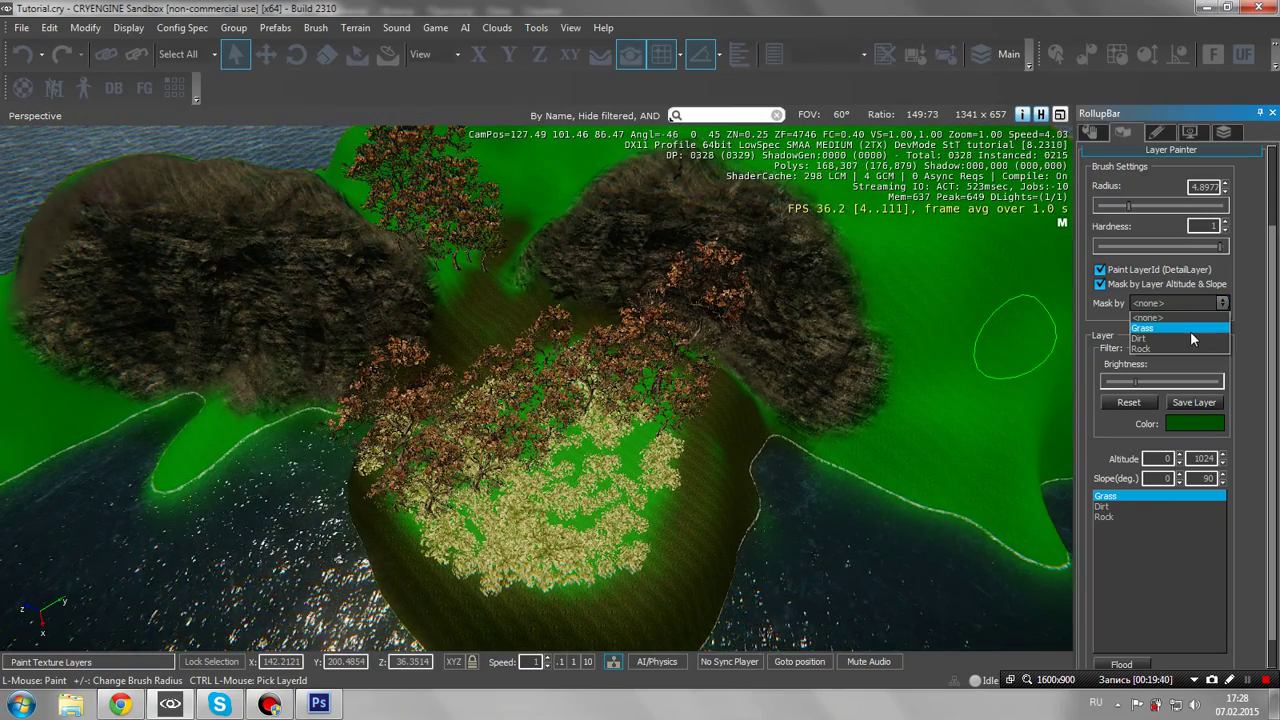
pyautogui.click(1190, 329)
pyautogui.click(1200, 303)
pyautogui.click(1148, 317)
# Set the layer painter's brush radius to 1000 with the whole island in view
pyautogui.scroll(4, 643, 437)
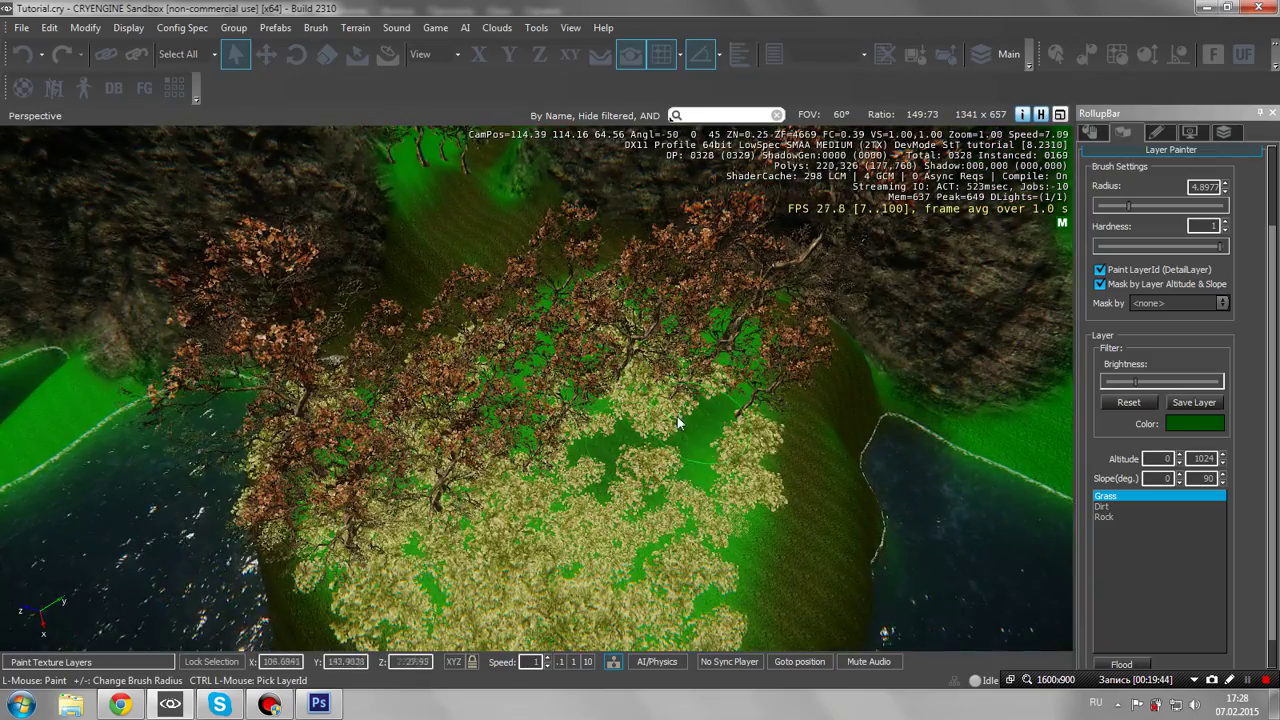
pyautogui.scroll(5, 727, 491)
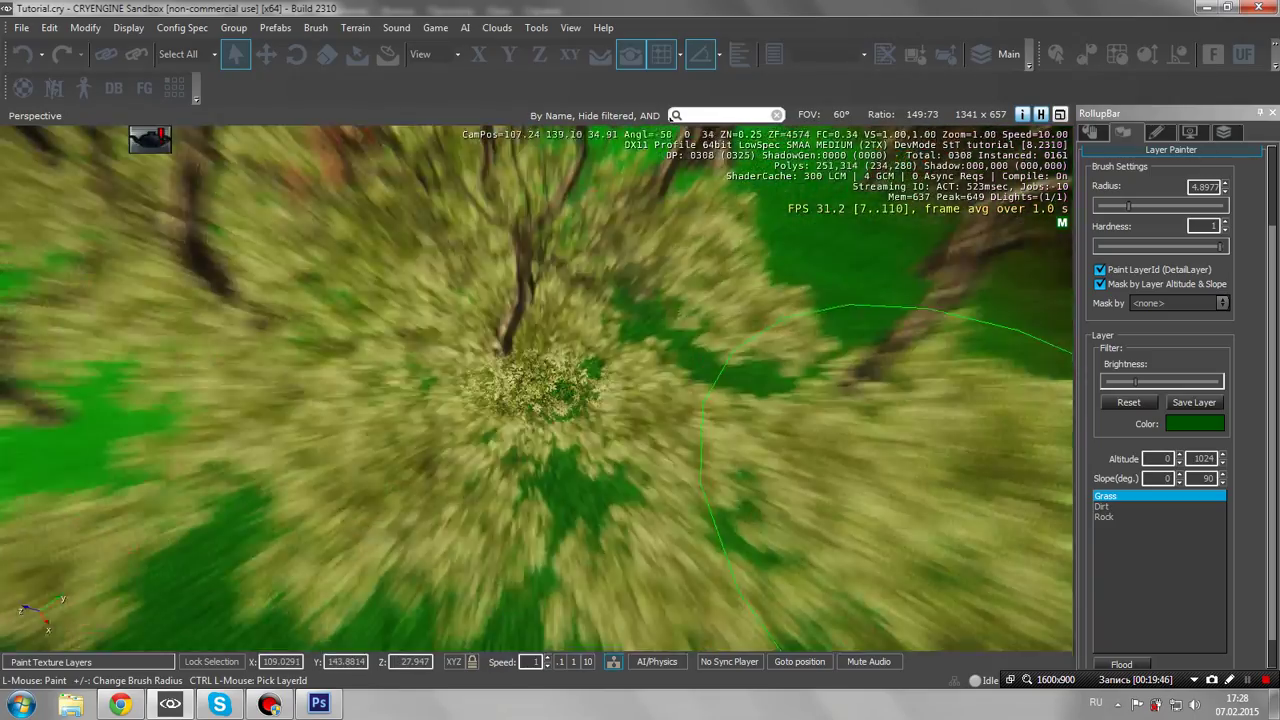
pyautogui.scroll(-6, 611, 462)
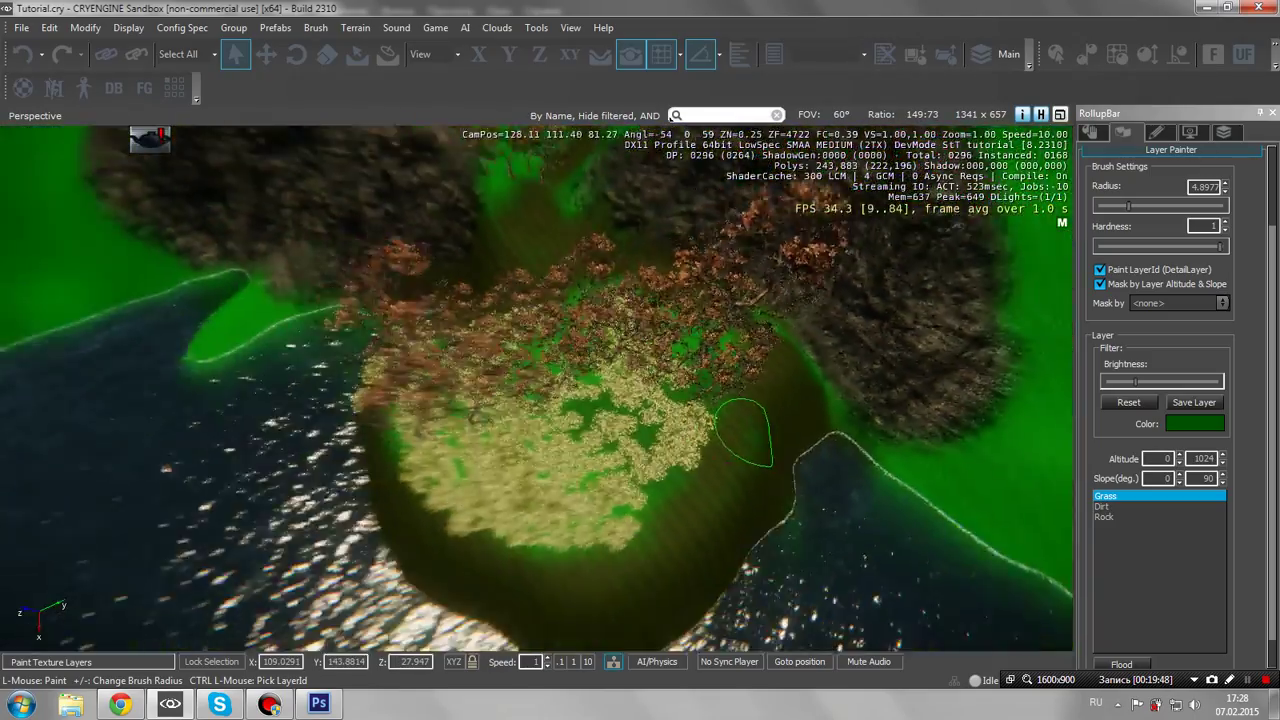
pyautogui.scroll(-3, 611, 462)
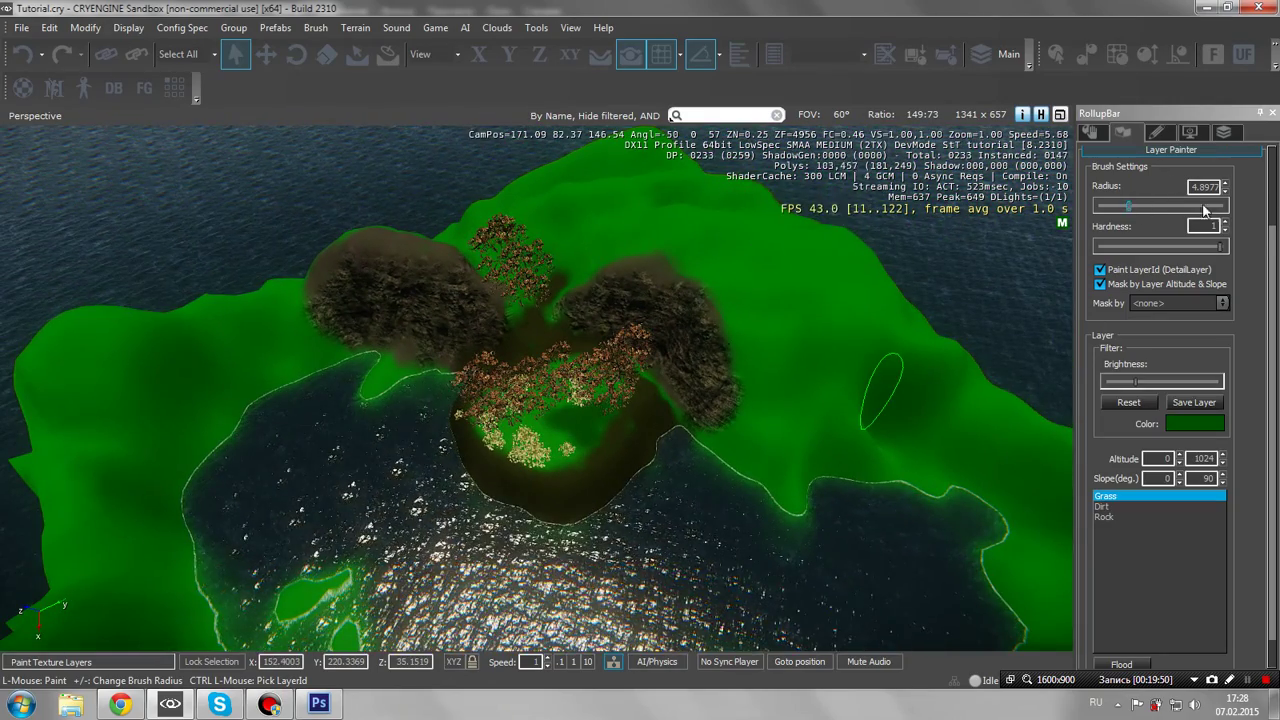
pyautogui.moveTo(1204, 210); pyautogui.dragTo(1232, 209)
pyautogui.scroll(-2, 572, 394)
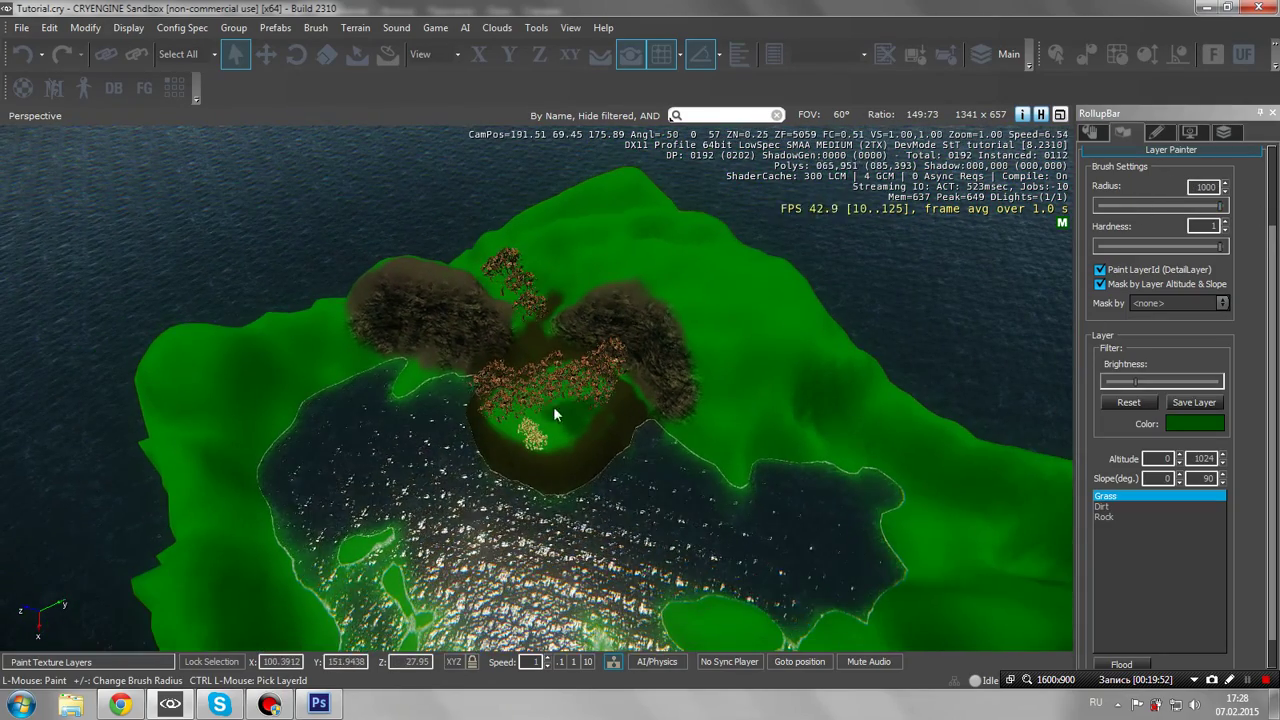
# Try recoloring the whole island with the Grass layer, first with Paint LayerId on and again with it off
pyautogui.click(556, 412)
pyautogui.hotkey('ctrl', 'z')
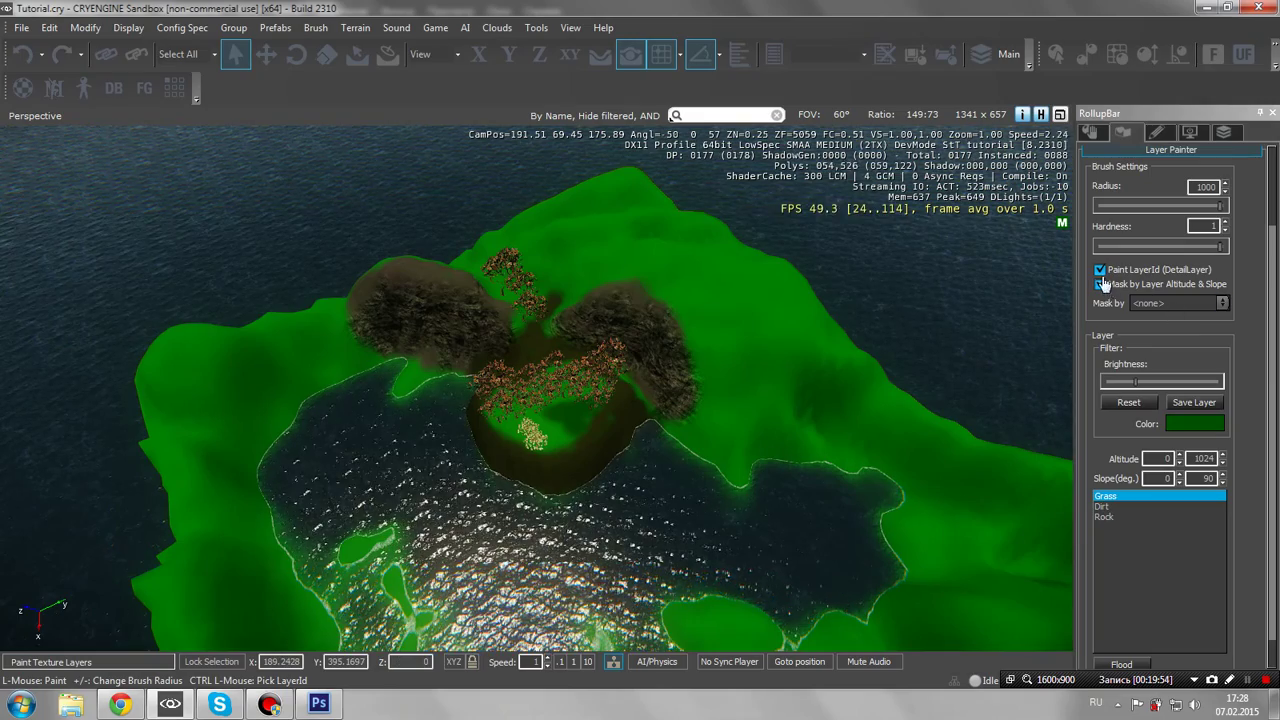
pyautogui.click(1101, 273)
pyautogui.click(556, 415)
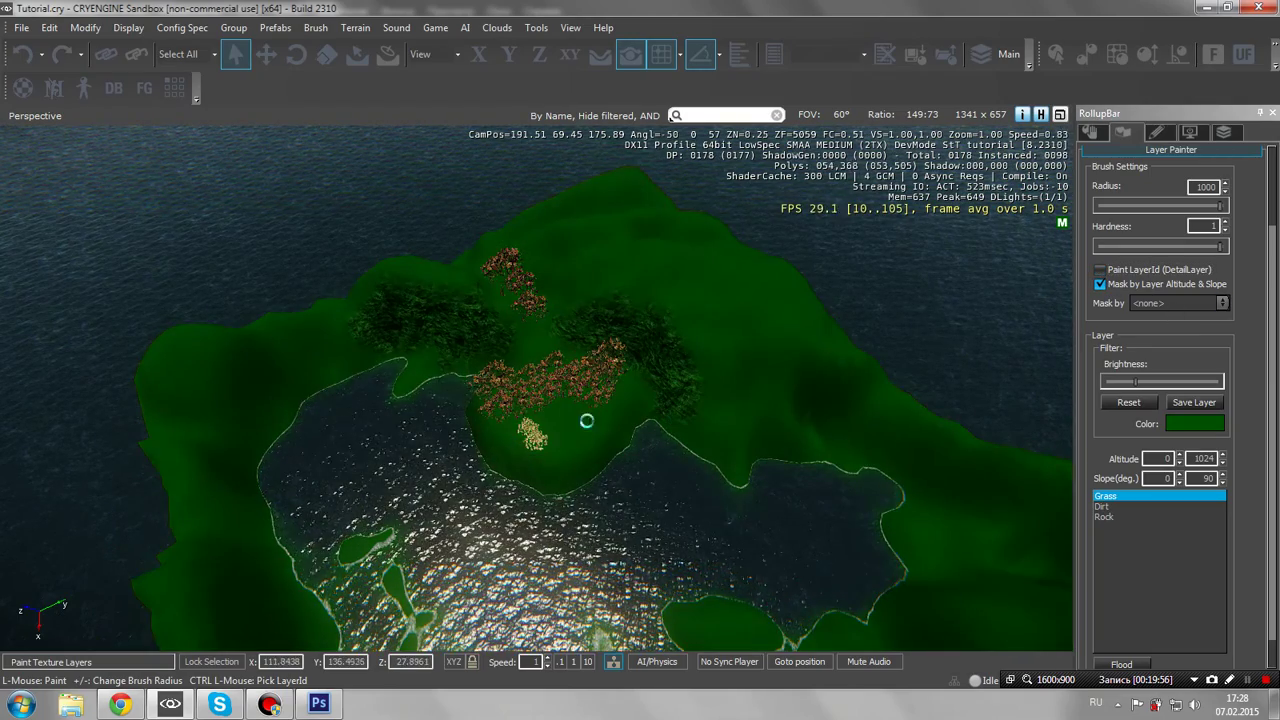
# Turn off masking by layer altitude and slope, test Paint LayerId on, and recolor the whole island with Grass while it is off
pyautogui.click(1100, 284)
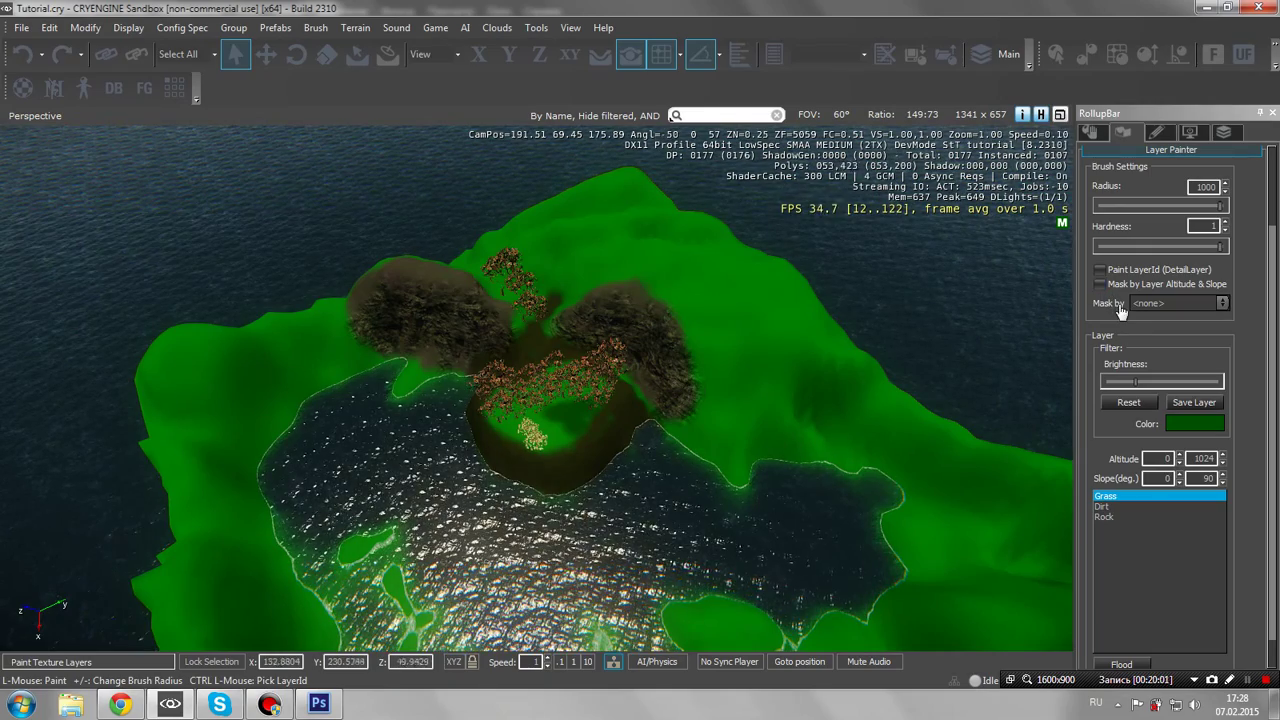
pyautogui.click(1101, 272)
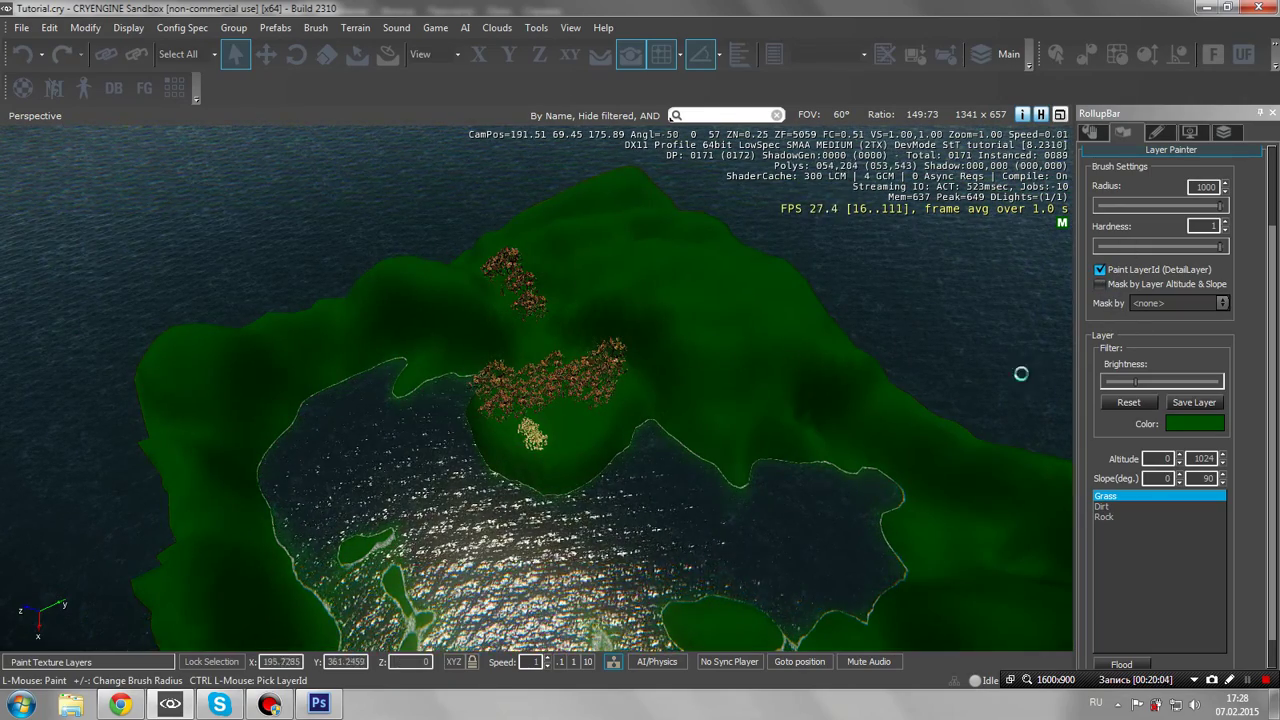
pyautogui.click(1101, 270)
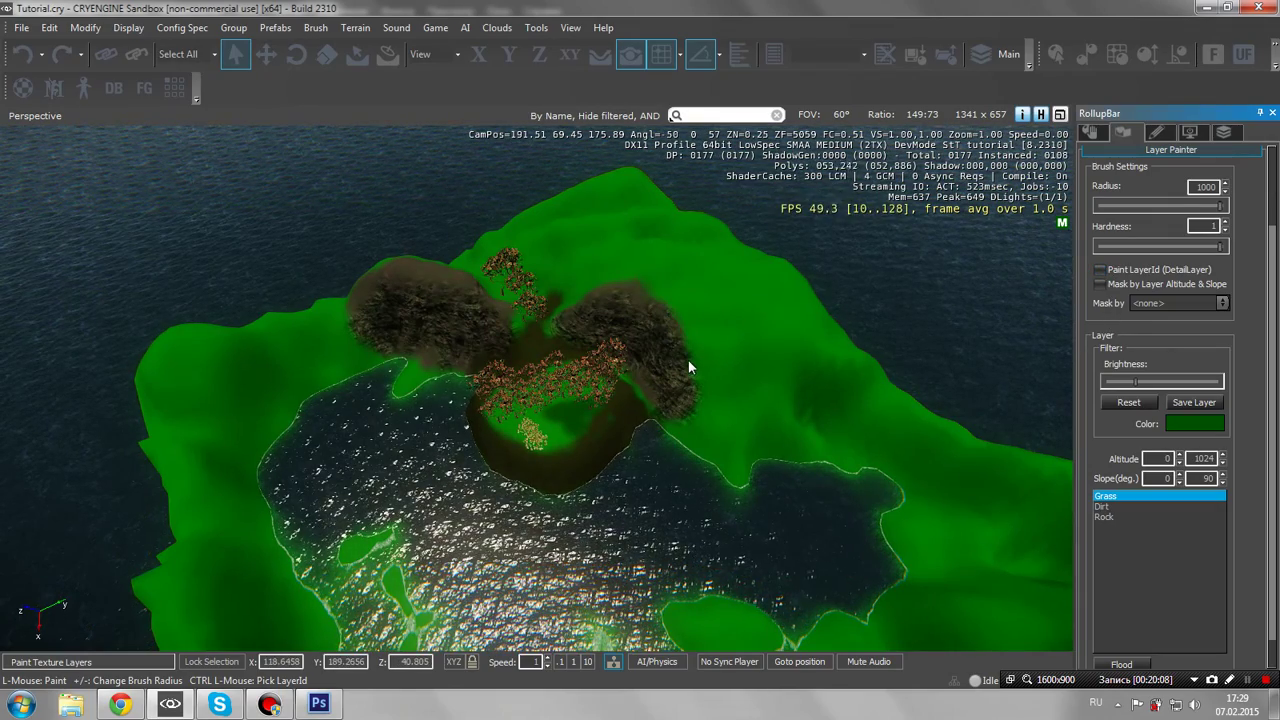
pyautogui.click(597, 370)
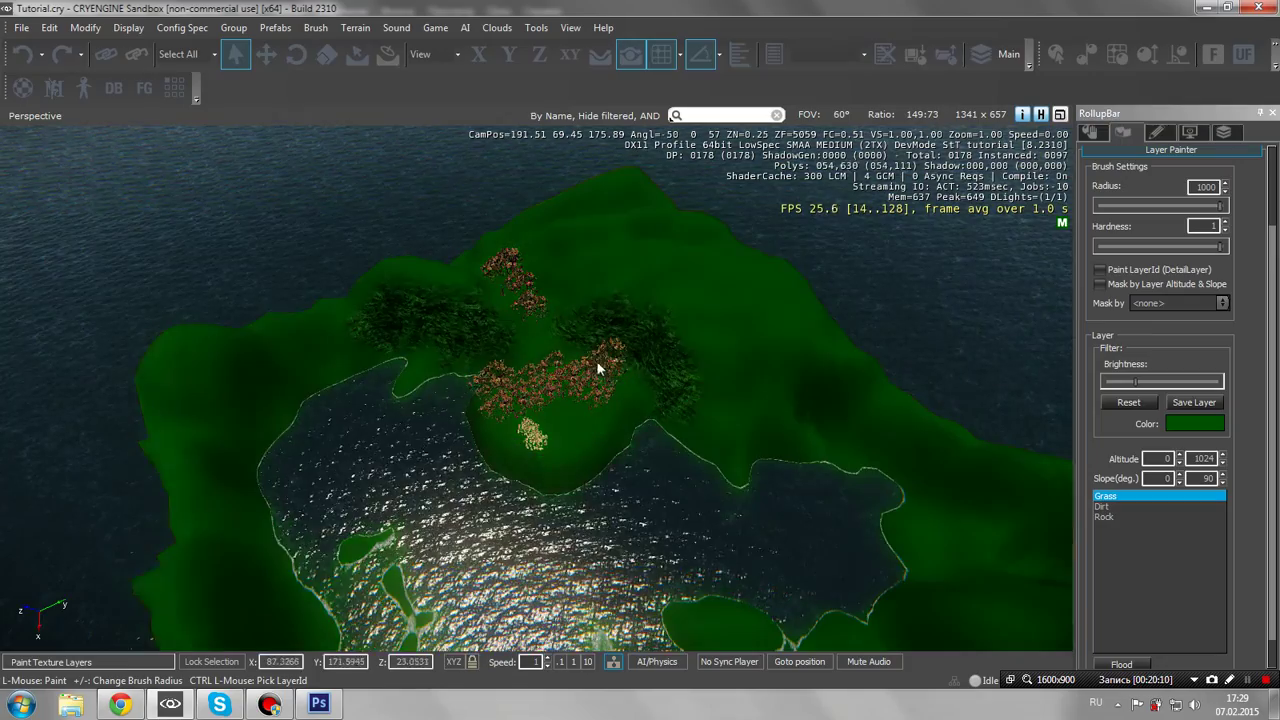
# Repaint the seaward part of the first cliff with the Rock layer, using Paint LayerId and a brush radius of about 4.37
pyautogui.press('w')
pyautogui.moveTo(653, 346)
pyautogui.mouseDown(button='right')
pyautogui.moveTo(656, 362)
pyautogui.moveTo(710, 338)
pyautogui.moveTo(708, 290)
pyautogui.mouseUp(button='right')
pyautogui.press('s')
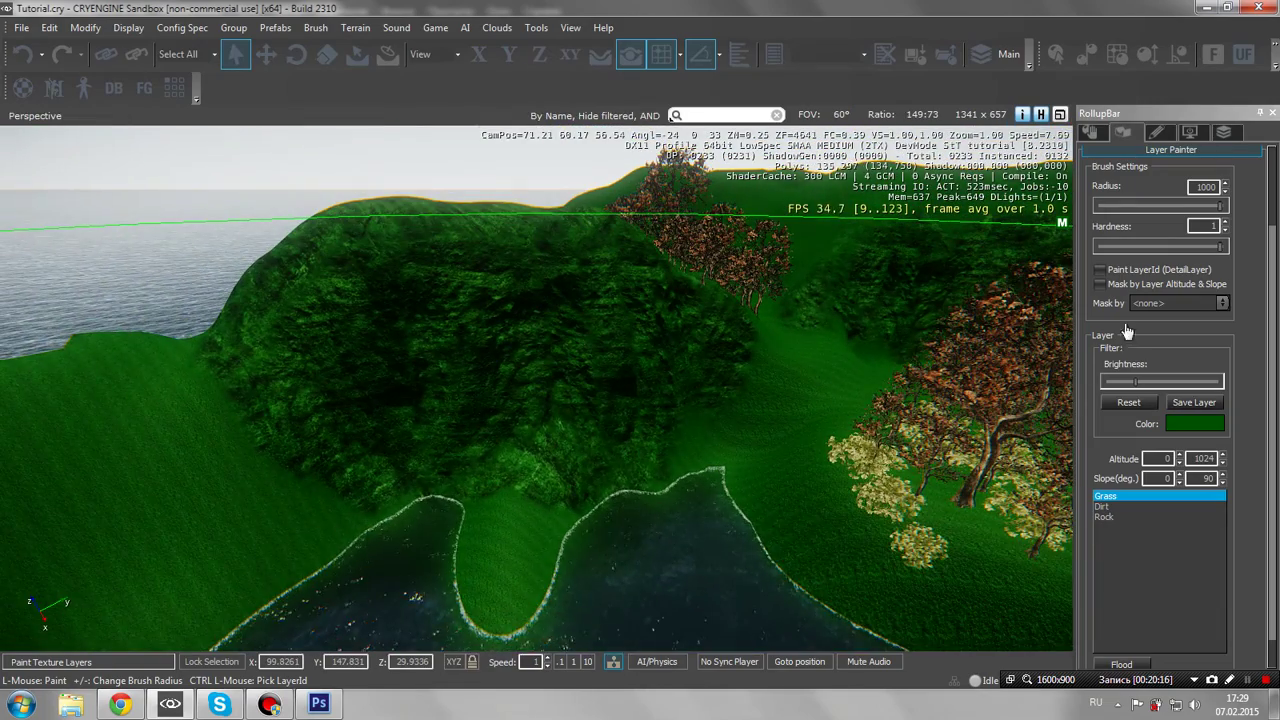
pyautogui.click(1105, 517)
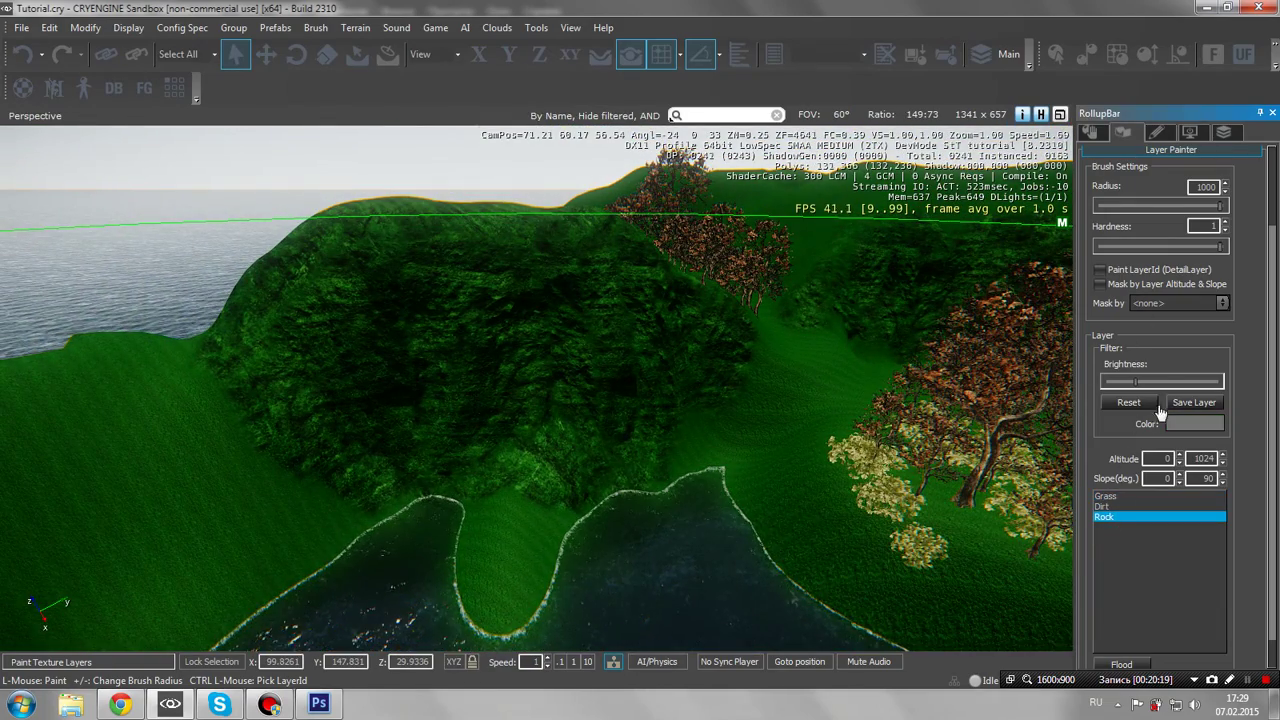
pyautogui.click(1107, 268)
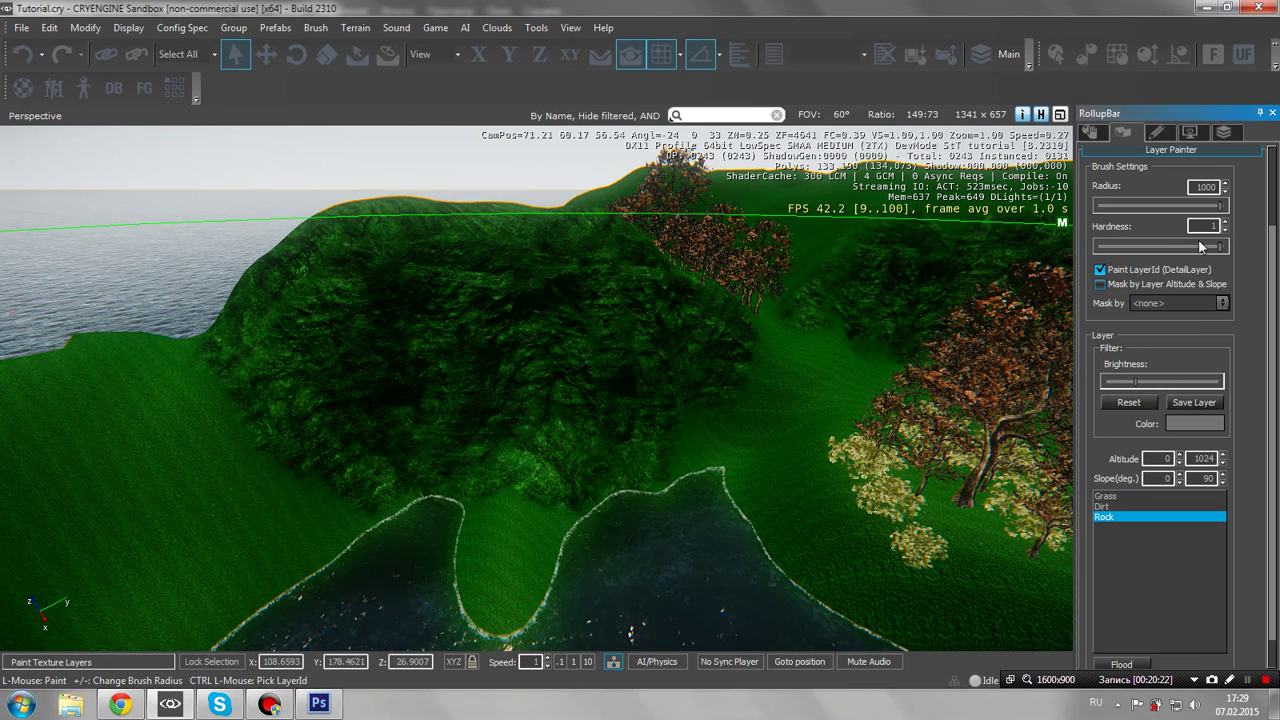
pyautogui.moveTo(1120, 220)
pyautogui.mouseDown()
pyautogui.moveTo(1172, 206)
pyautogui.moveTo(1126, 198)
pyautogui.mouseUp()
pyautogui.moveTo(388, 330)
pyautogui.mouseDown()
pyautogui.moveTo(374, 283)
pyautogui.moveTo(298, 275)
pyautogui.mouseUp()
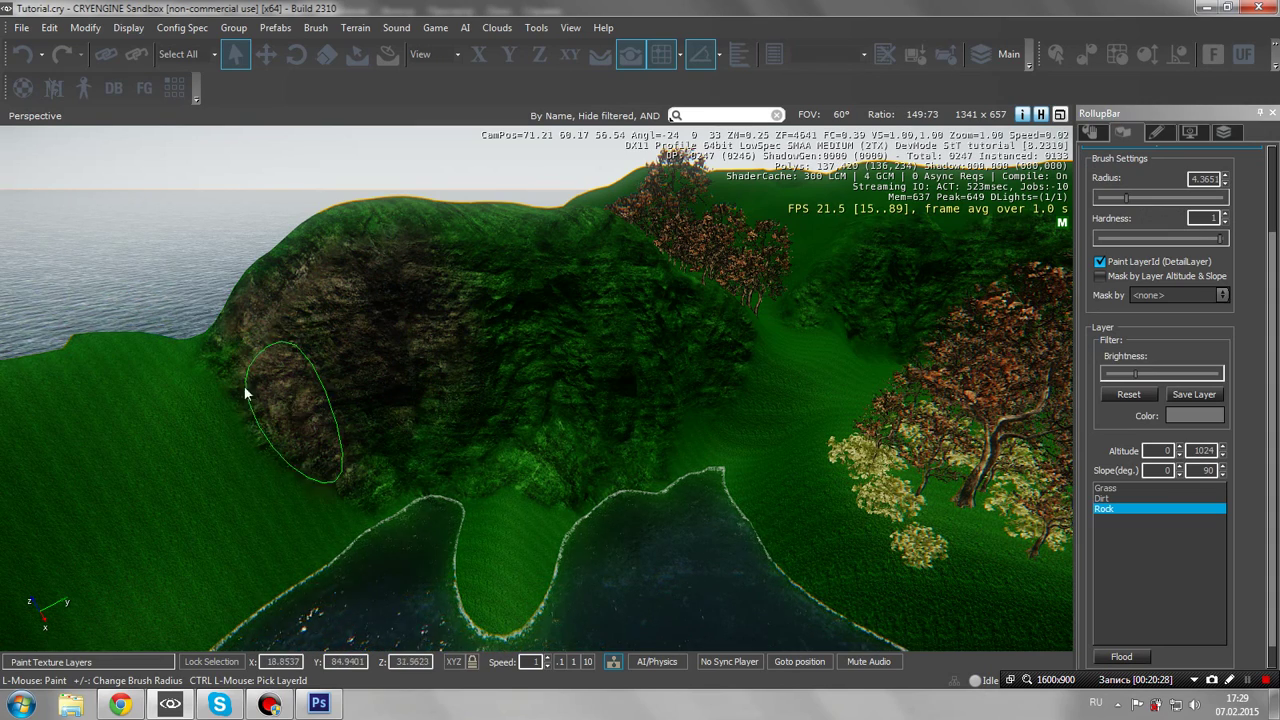
pyautogui.moveTo(245, 393)
pyautogui.mouseDown()
pyautogui.moveTo(213, 333)
pyautogui.moveTo(331, 398)
pyautogui.mouseUp()
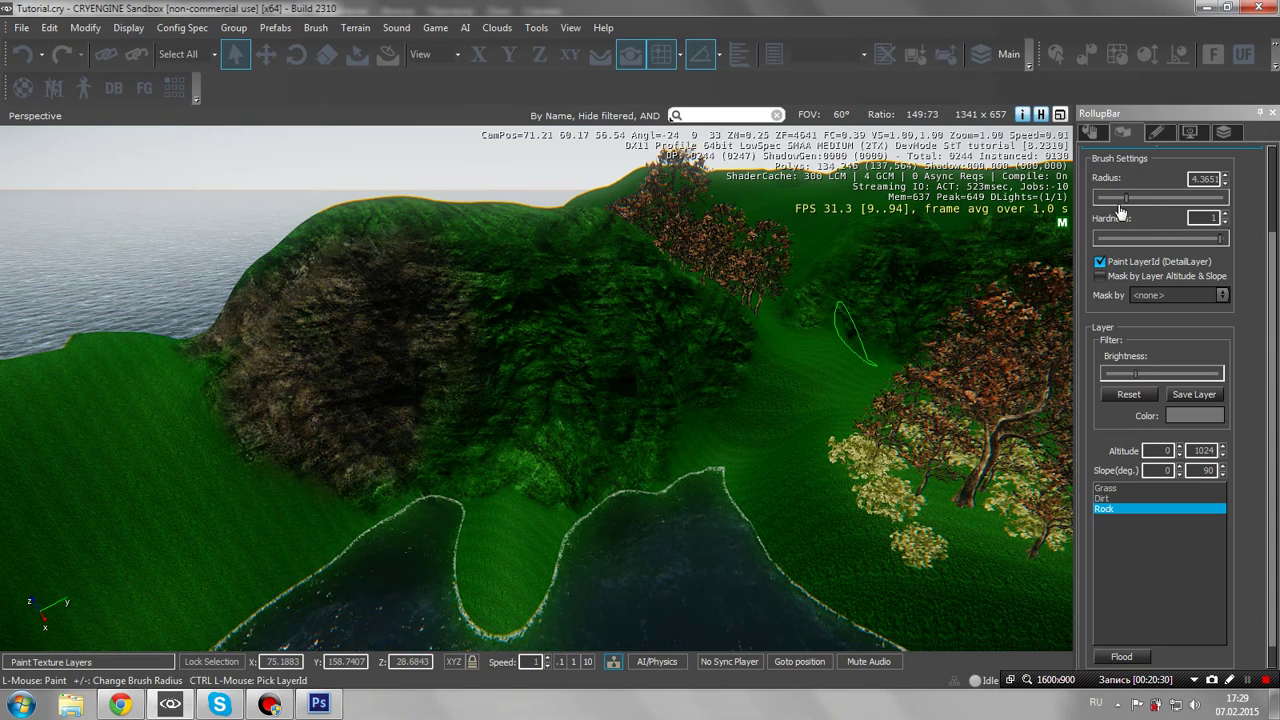
# Enlarge the brush radius to about 20.89 and paint Rock over the remaining green parts of the first cliff
pyautogui.moveTo(1155, 201); pyautogui.dragTo(1153, 200)
pyautogui.click(1181, 205)
pyautogui.moveTo(452, 326)
pyautogui.mouseDown()
pyautogui.moveTo(524, 322)
pyautogui.moveTo(579, 338)
pyautogui.moveTo(636, 282)
pyautogui.moveTo(548, 326)
pyautogui.moveTo(524, 482)
pyautogui.mouseUp()
pyautogui.press('a')
pyautogui.moveTo(450, 312)
pyautogui.mouseDown(button='right')
pyautogui.moveTo(640, 340)
pyautogui.moveTo(488, 328)
pyautogui.mouseUp(button='right')
pyautogui.press('s')
pyautogui.moveTo(488, 328)
pyautogui.mouseDown()
pyautogui.moveTo(567, 339)
pyautogui.moveTo(738, 438)
pyautogui.mouseUp()
pyautogui.press('d')
pyautogui.moveTo(544, 309)
pyautogui.mouseDown(button='right')
pyautogui.moveTo(200, 285)
pyautogui.moveTo(543, 306)
pyautogui.moveTo(668, 340)
pyautogui.moveTo(560, 338)
pyautogui.mouseUp(button='right')
pyautogui.press('a')
pyautogui.moveTo(623, 386); pyautogui.dragTo(693, 426)
# Paint the second, curved cliff behind the oak grove with the Rock layer, using a brush radius of about 5.75
pyautogui.moveTo(725, 335)
pyautogui.mouseDown(button='right')
pyautogui.moveTo(722, 310)
pyautogui.moveTo(420, 310)
pyautogui.mouseUp(button='right')
pyautogui.press('d')
pyautogui.moveTo(691, 323); pyautogui.dragTo(480, 323, button='right')
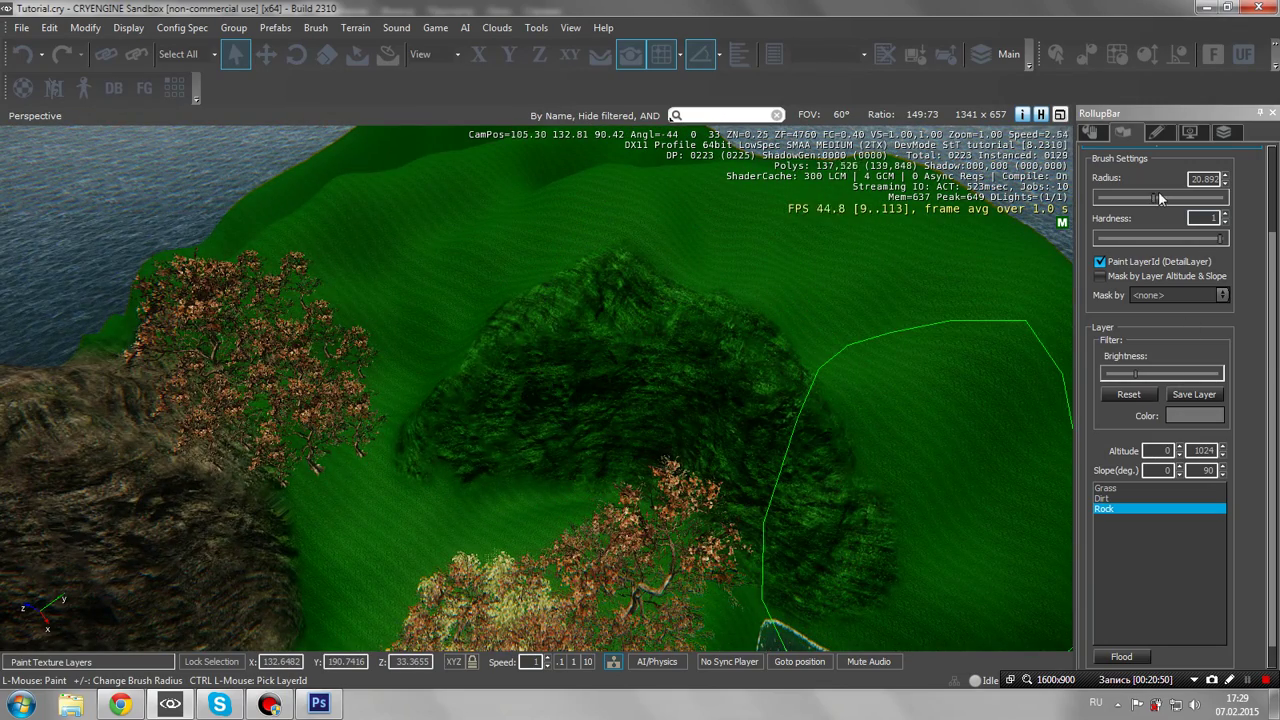
pyautogui.moveTo(1160, 199); pyautogui.dragTo(1130, 200)
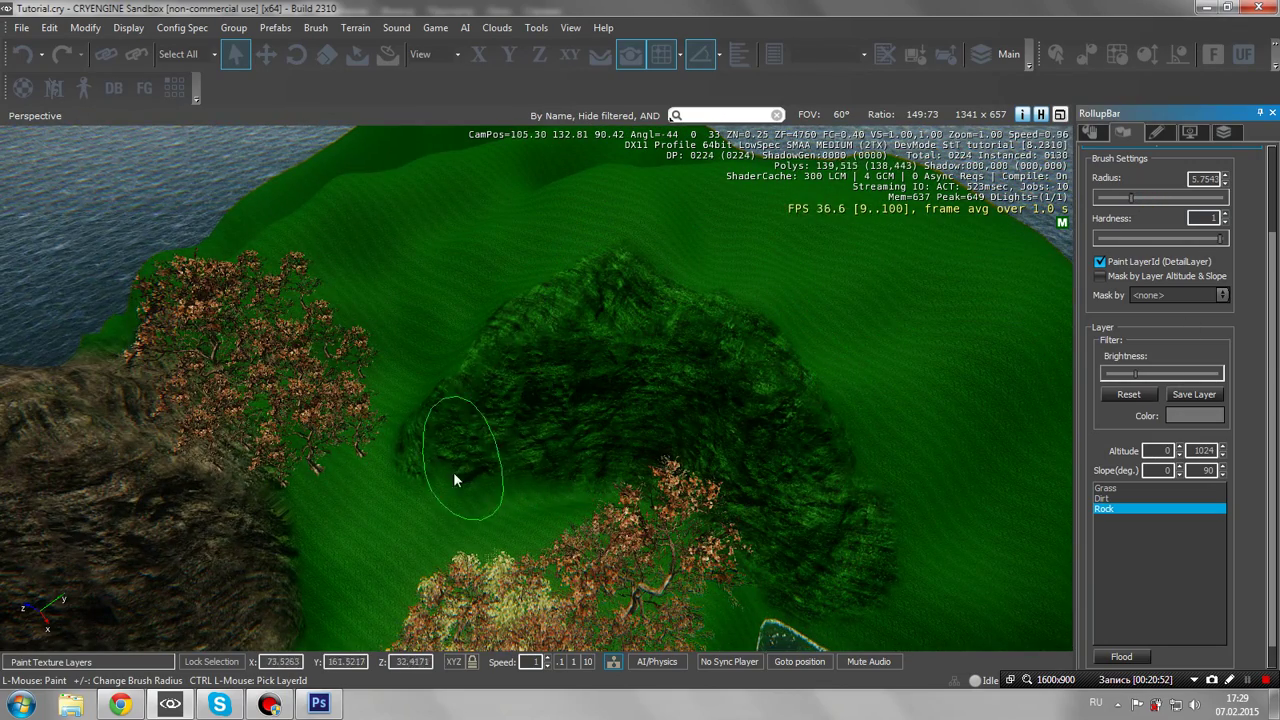
pyautogui.moveTo(451, 472)
pyautogui.mouseDown()
pyautogui.moveTo(432, 425)
pyautogui.moveTo(525, 335)
pyautogui.mouseUp()
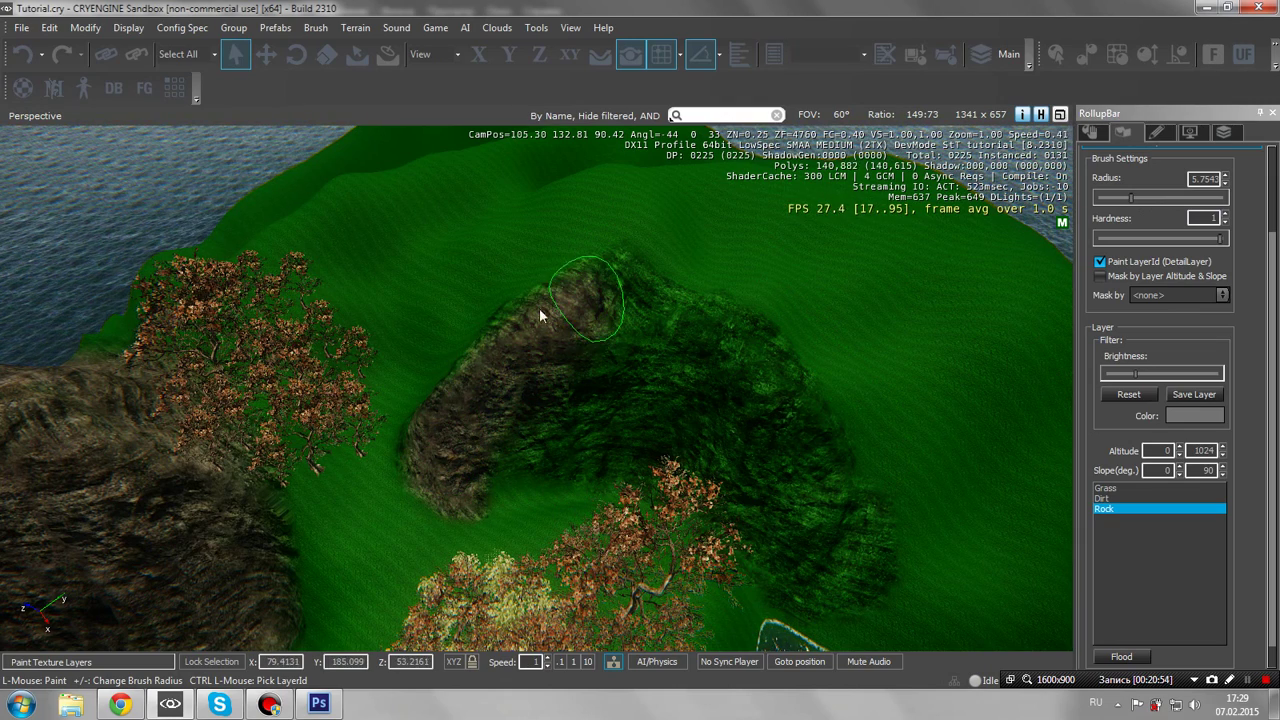
pyautogui.moveTo(675, 306); pyautogui.dragTo(673, 314)
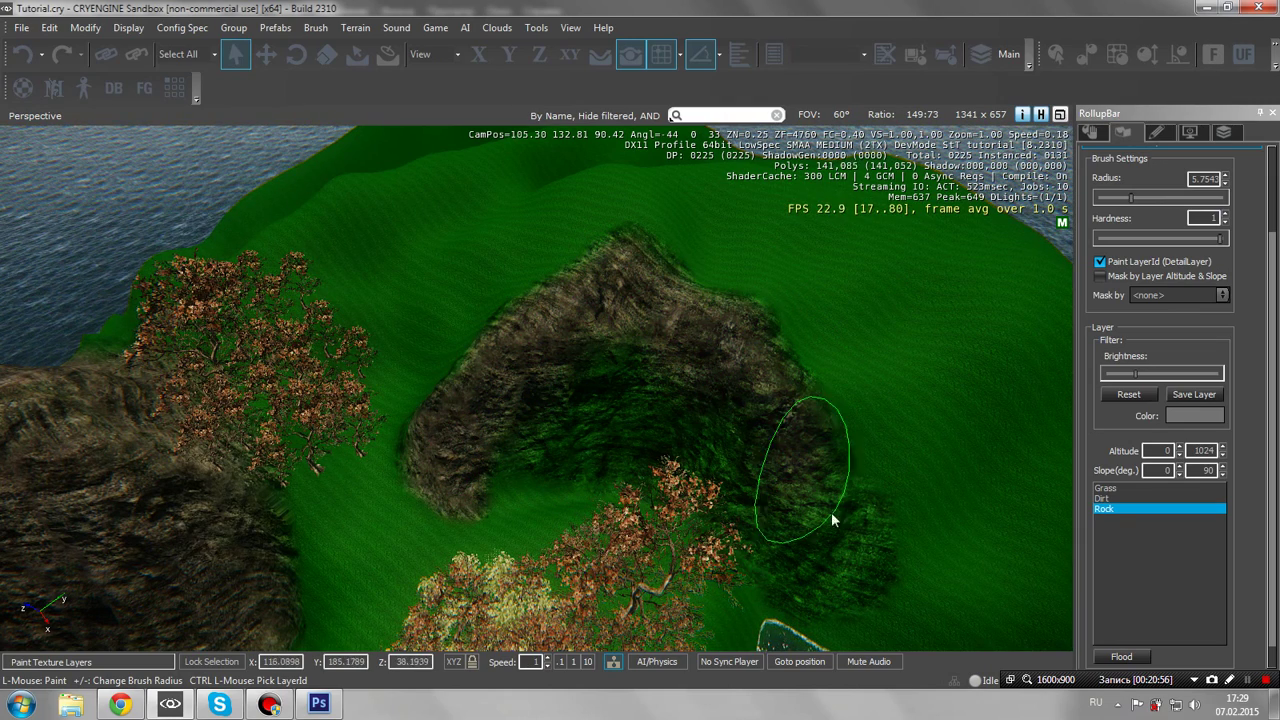
pyautogui.moveTo(831, 512)
pyautogui.mouseDown()
pyautogui.moveTo(829, 591)
pyautogui.moveTo(690, 415)
pyautogui.moveTo(541, 410)
pyautogui.moveTo(528, 480)
pyautogui.moveTo(714, 514)
pyautogui.moveTo(614, 337)
pyautogui.moveTo(546, 293)
pyautogui.mouseUp()
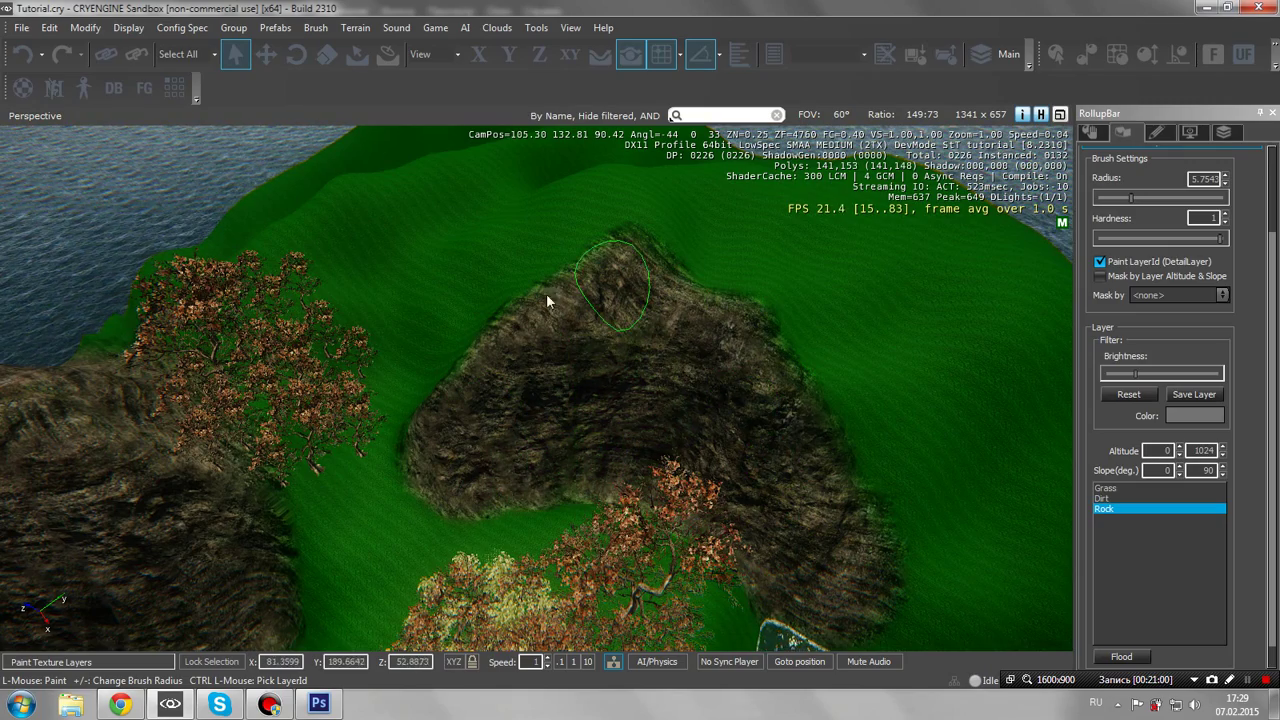
pyautogui.press('d')
pyautogui.moveTo(510, 372)
pyautogui.mouseDown(button='right')
pyautogui.moveTo(606, 323)
pyautogui.moveTo(600, 340)
pyautogui.moveTo(548, 334)
pyautogui.mouseUp(button='right')
pyautogui.moveTo(548, 342)
pyautogui.mouseDown()
pyautogui.moveTo(668, 347)
pyautogui.moveTo(657, 390)
pyautogui.moveTo(761, 353)
pyautogui.moveTo(826, 306)
pyautogui.moveTo(844, 327)
pyautogui.moveTo(705, 347)
pyautogui.moveTo(810, 474)
pyautogui.moveTo(736, 447)
pyautogui.moveTo(683, 575)
pyautogui.moveTo(743, 455)
pyautogui.moveTo(750, 528)
pyautogui.moveTo(808, 387)
pyautogui.moveTo(628, 477)
pyautogui.moveTo(600, 456)
pyautogui.moveTo(646, 502)
pyautogui.moveTo(616, 532)
pyautogui.moveTo(728, 582)
pyautogui.moveTo(687, 459)
pyautogui.mouseUp()
# Fly down into the oak grove among the bushes and enter game mode there
pyautogui.press('a')
pyautogui.moveTo(662, 366)
pyautogui.mouseDown(button='right')
pyautogui.moveTo(500, 372)
pyautogui.moveTo(645, 377)
pyautogui.mouseUp(button='right')
pyautogui.press('w')
pyautogui.press('w')
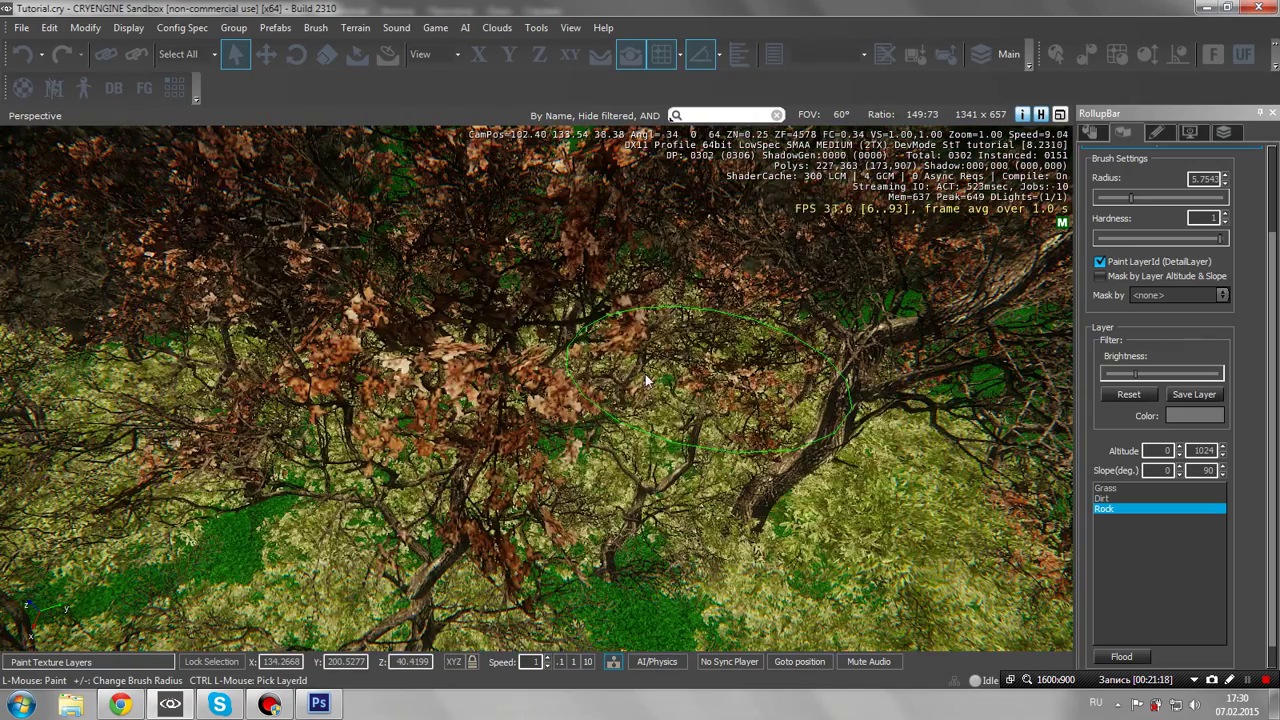
pyautogui.hotkey('ctrl', 'f')
pyautogui.click(724, 378)
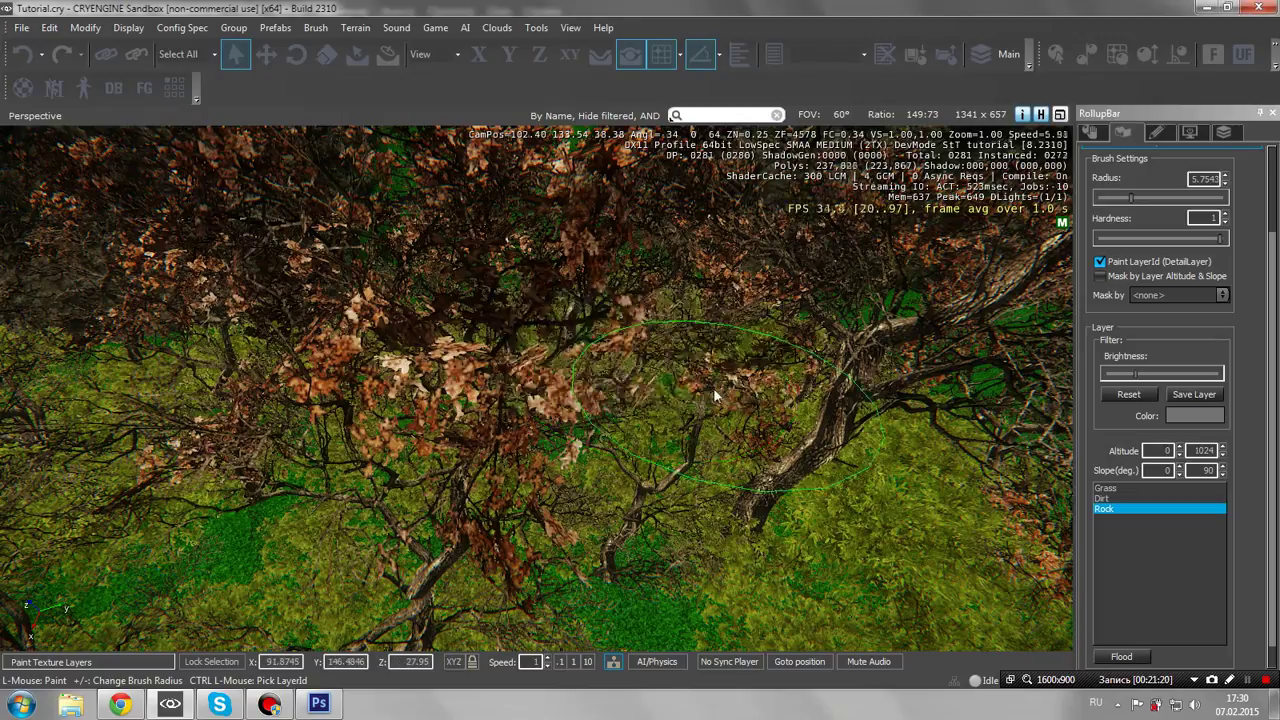
pyautogui.hotkey('ctrl', 'g')
# Walk through the bushes to an oak trunk in game mode, aiming down the sight and firing at it
pyautogui.press('w')
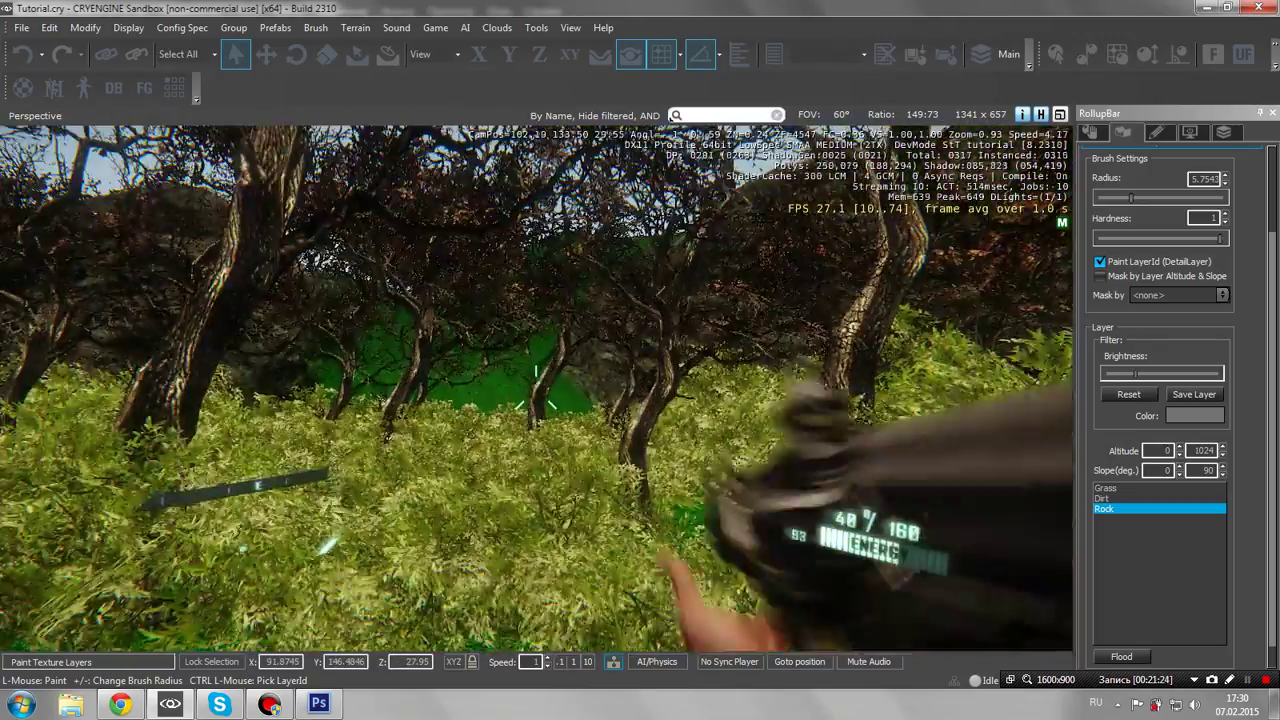
pyautogui.press('w')
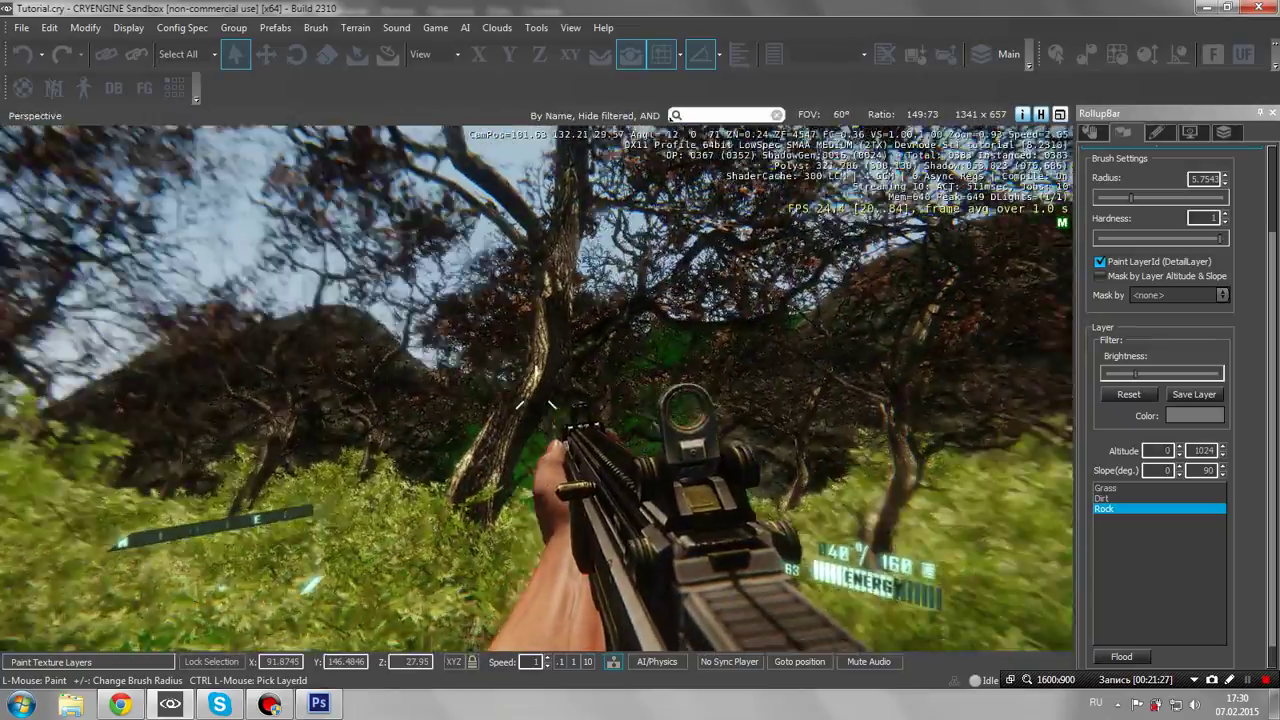
pyautogui.press('w')
pyautogui.rightClick(536, 400)
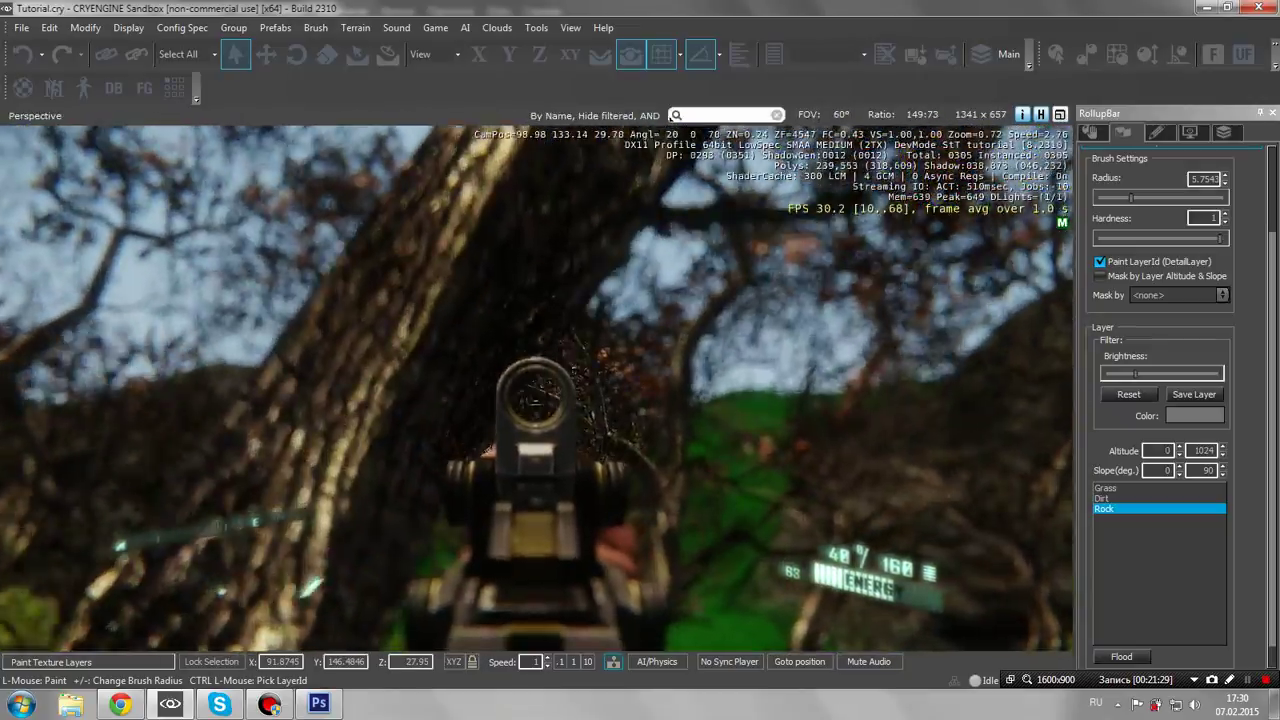
pyautogui.press('w')
pyautogui.rightClick(536, 400)
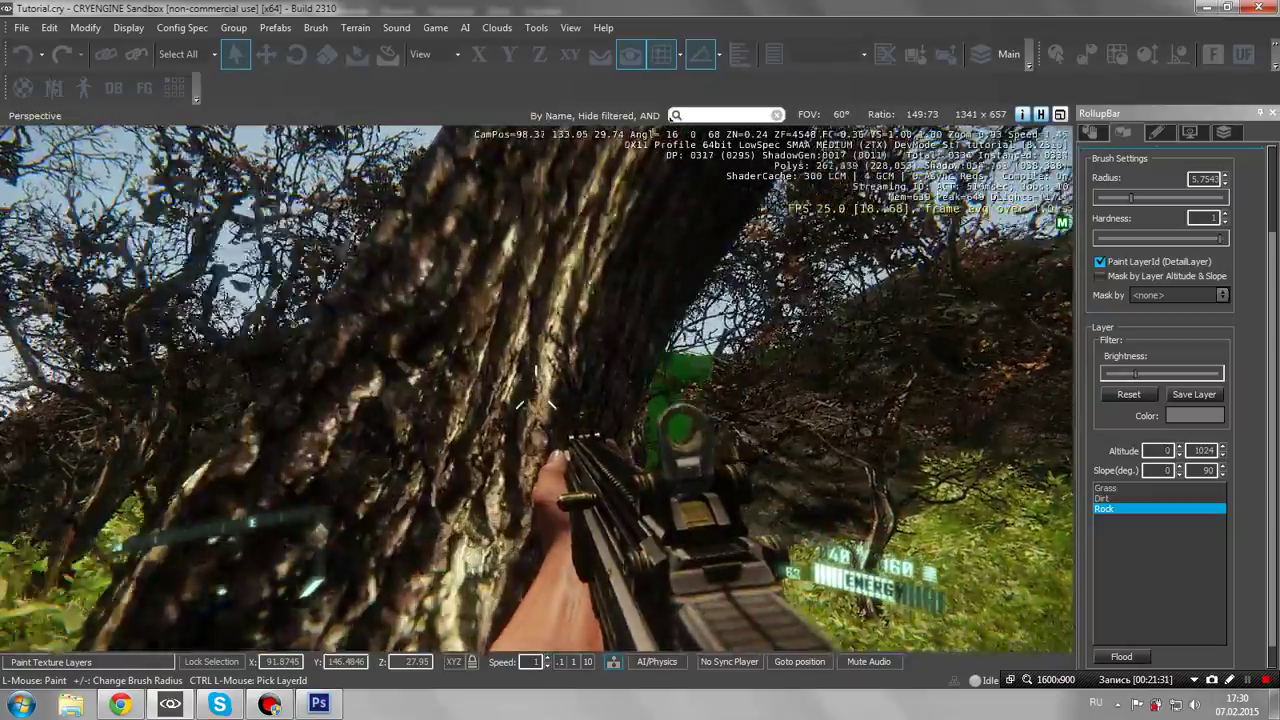
pyautogui.rightClick(536, 400)
pyautogui.click(536, 400)
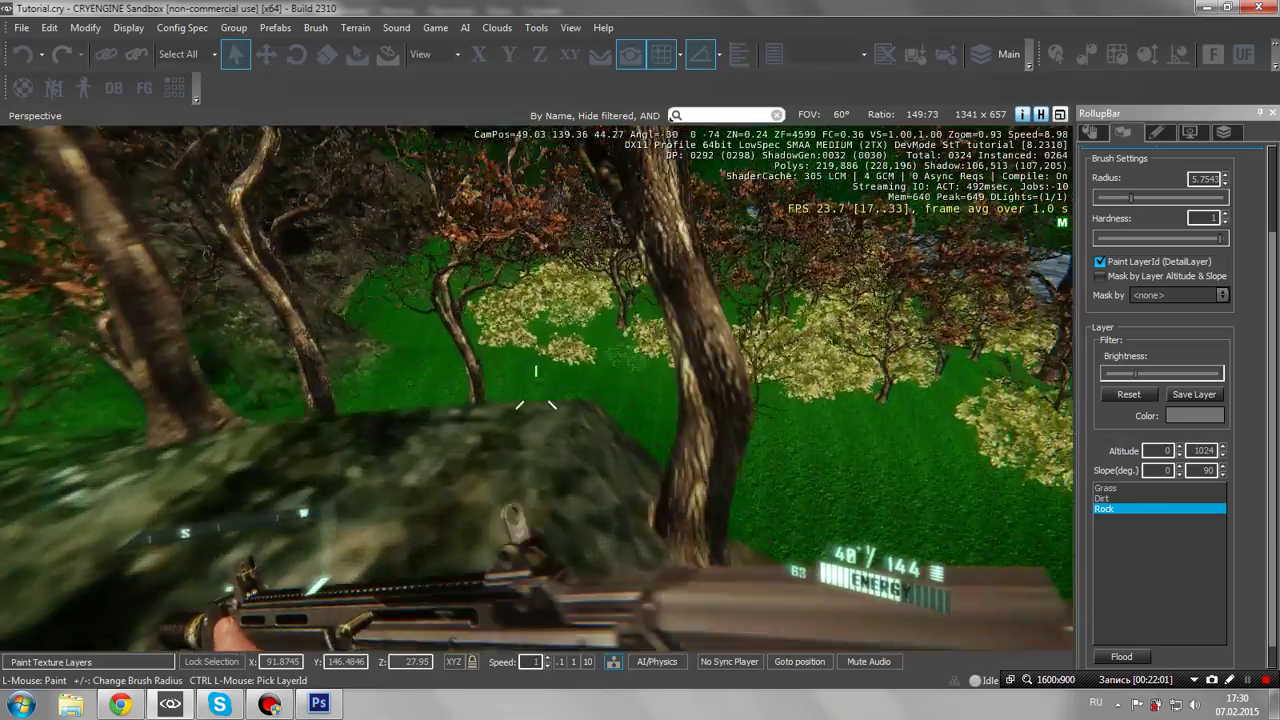
# Run from the rock down the grassy slope and through the bushes to the shore, and fire at the water
pyautogui.press('w')
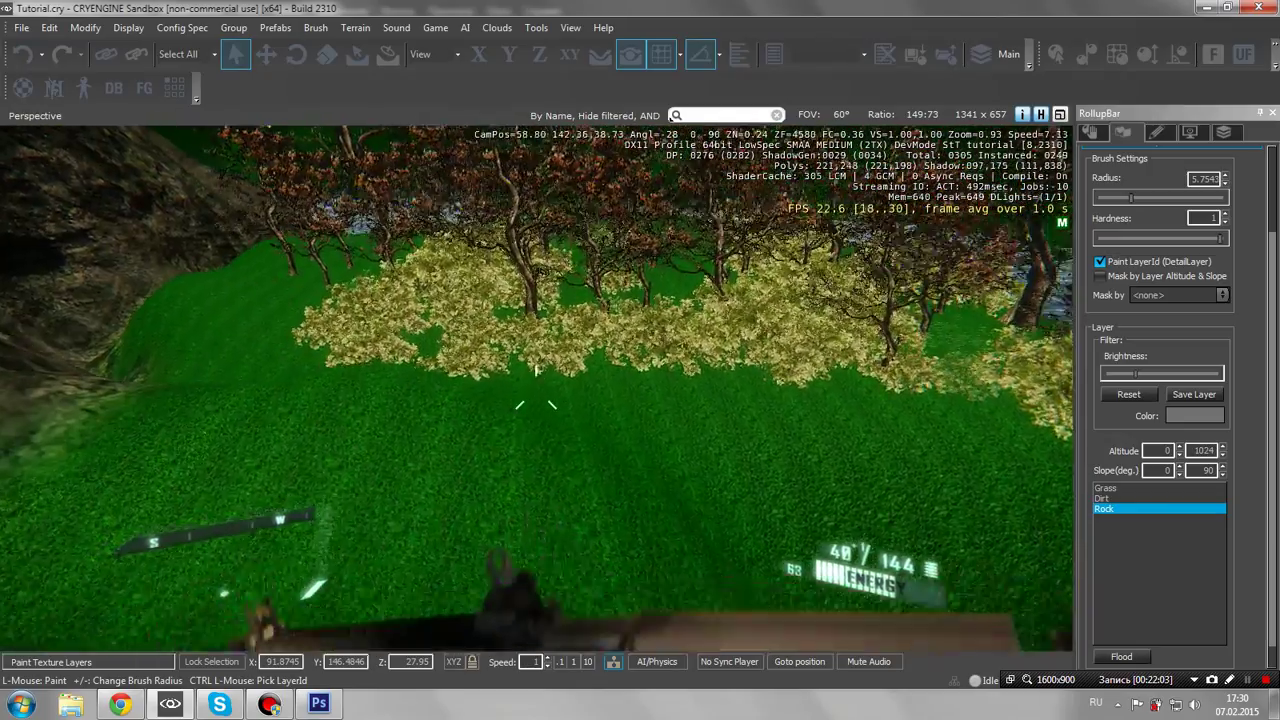
pyautogui.press('w')
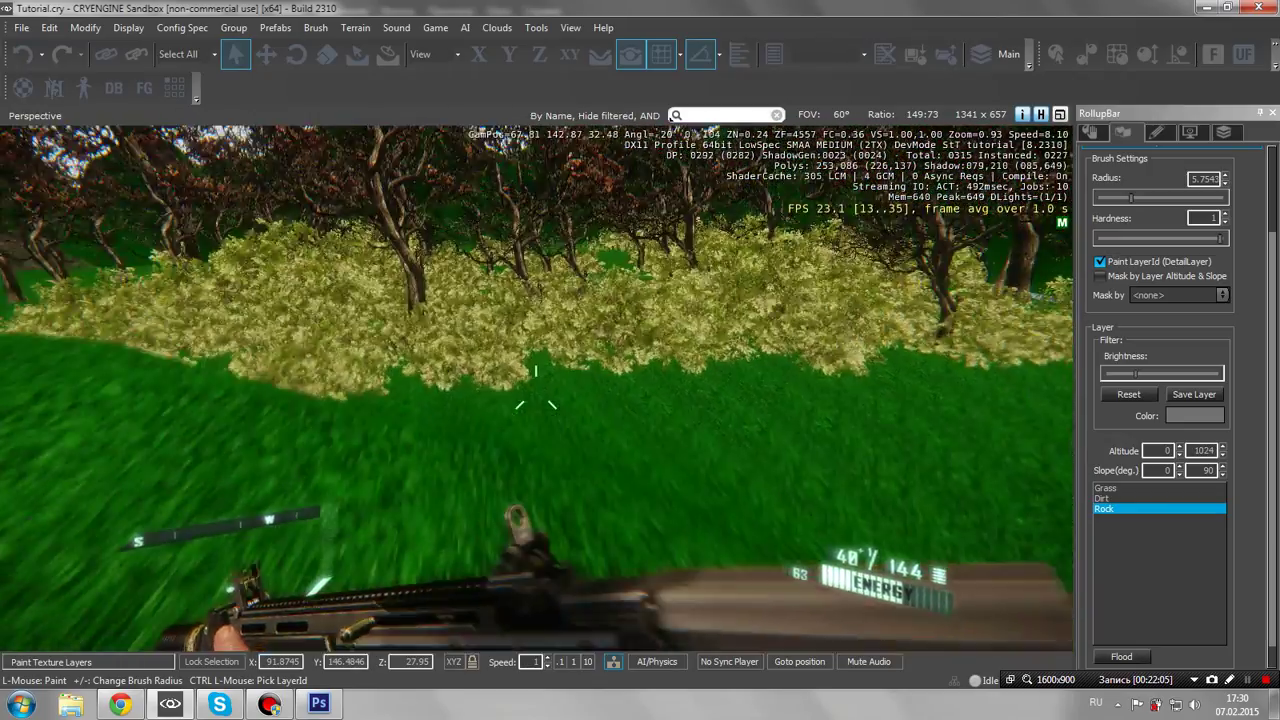
pyautogui.press('w')
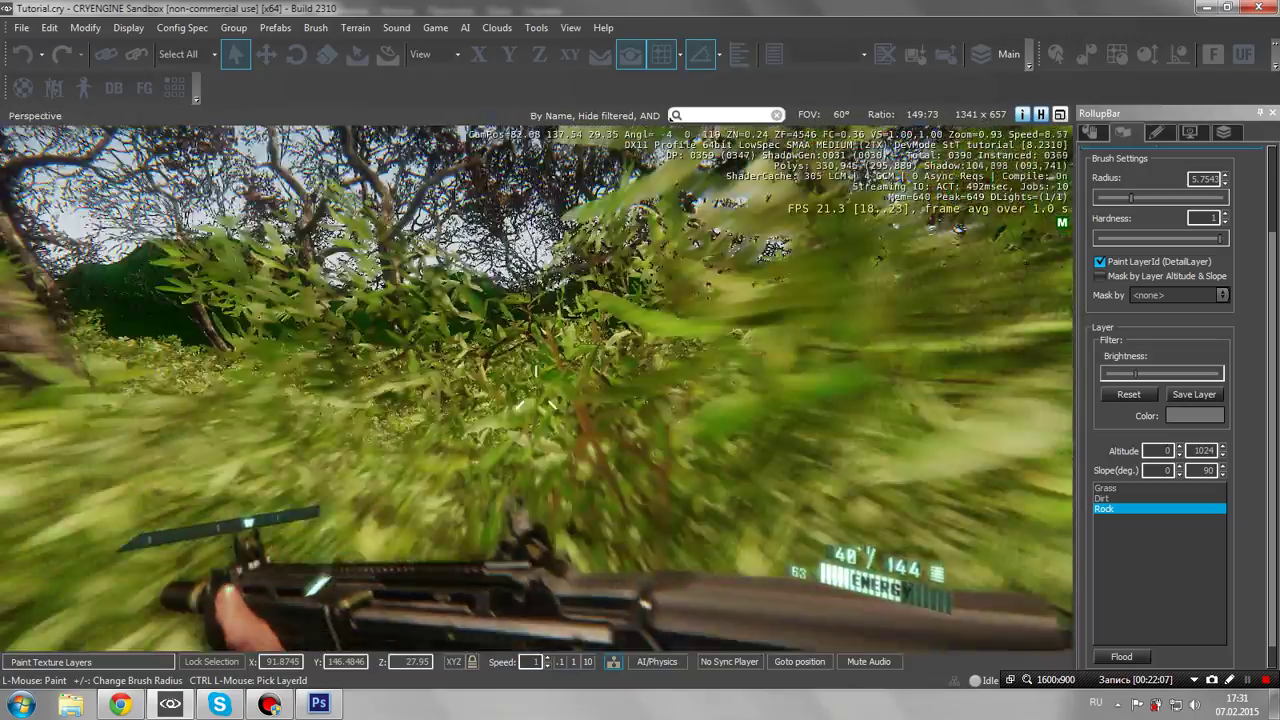
pyautogui.press('w')
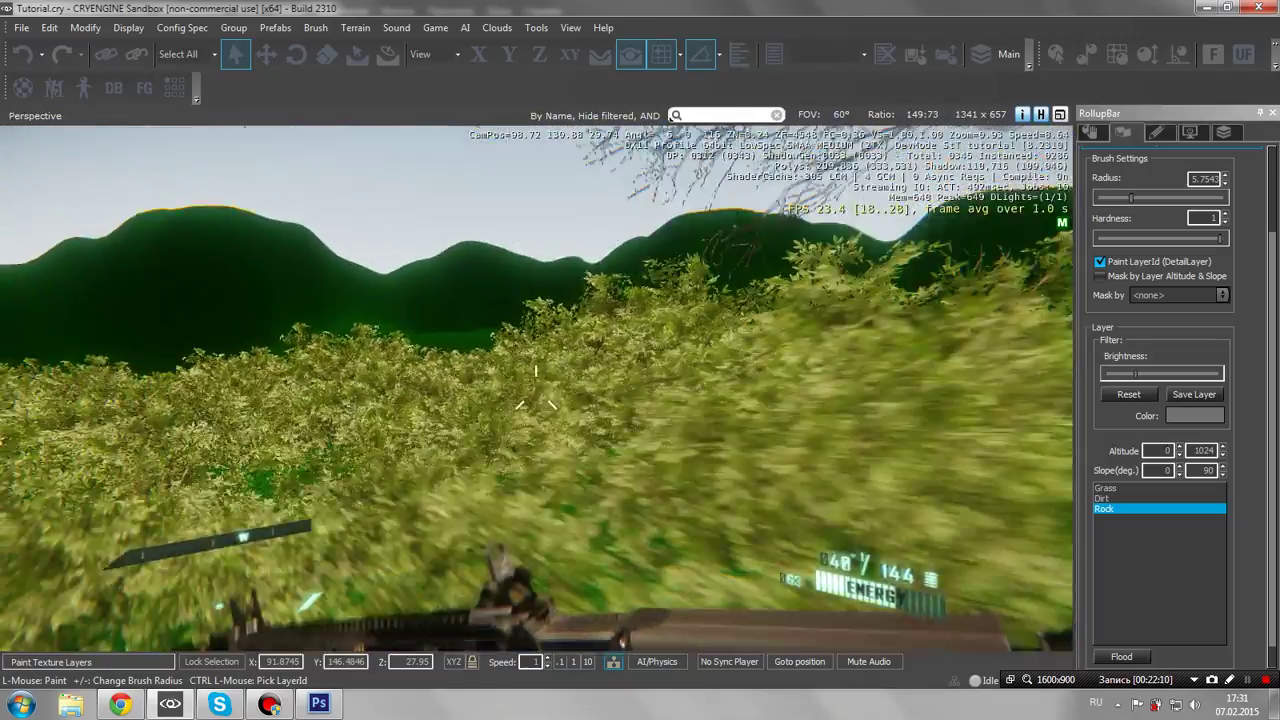
pyautogui.press('w')
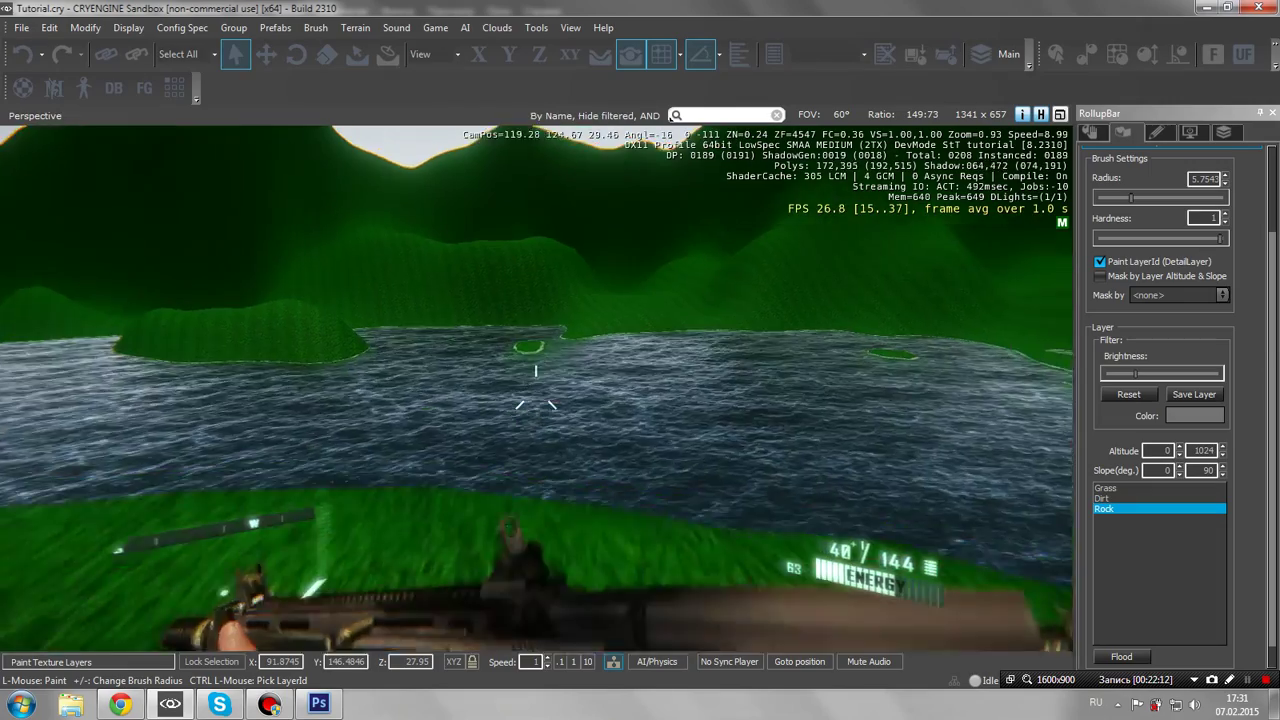
pyautogui.rightClick(536, 392)
pyautogui.click(536, 392)
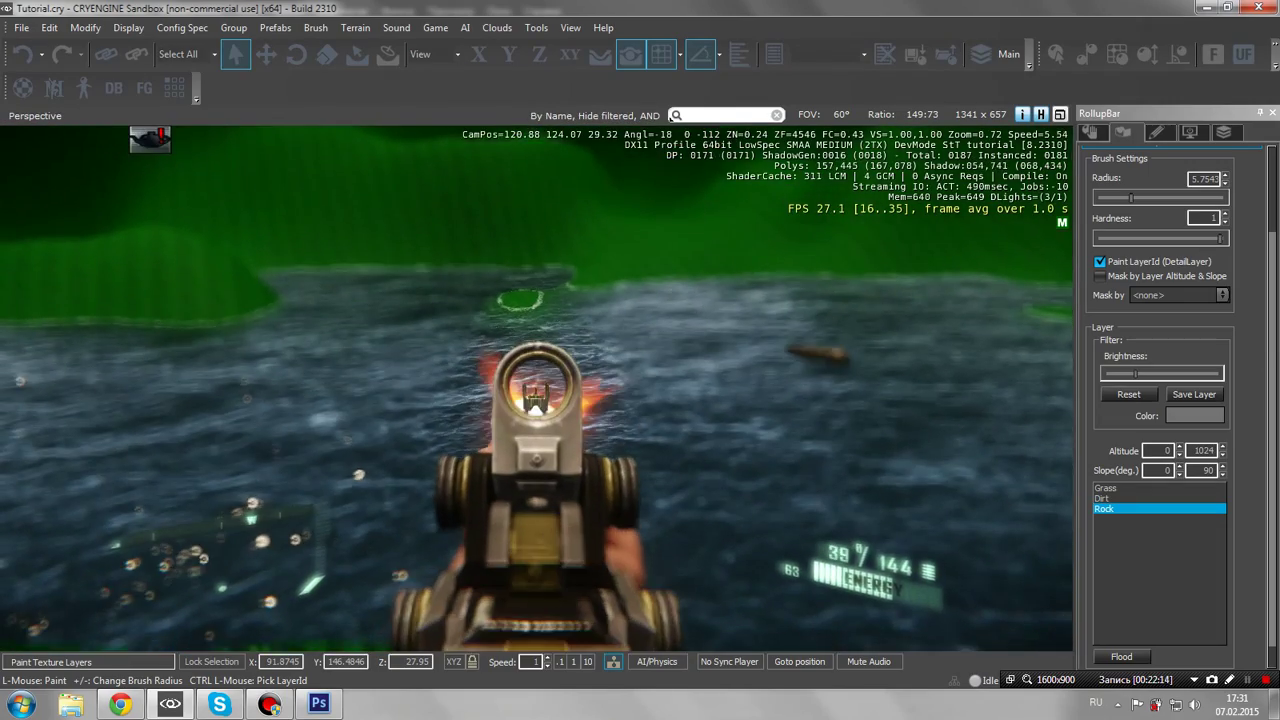
# Reload the weapon, run back from the shore into the bushes, and leave game mode
pyautogui.press('r')
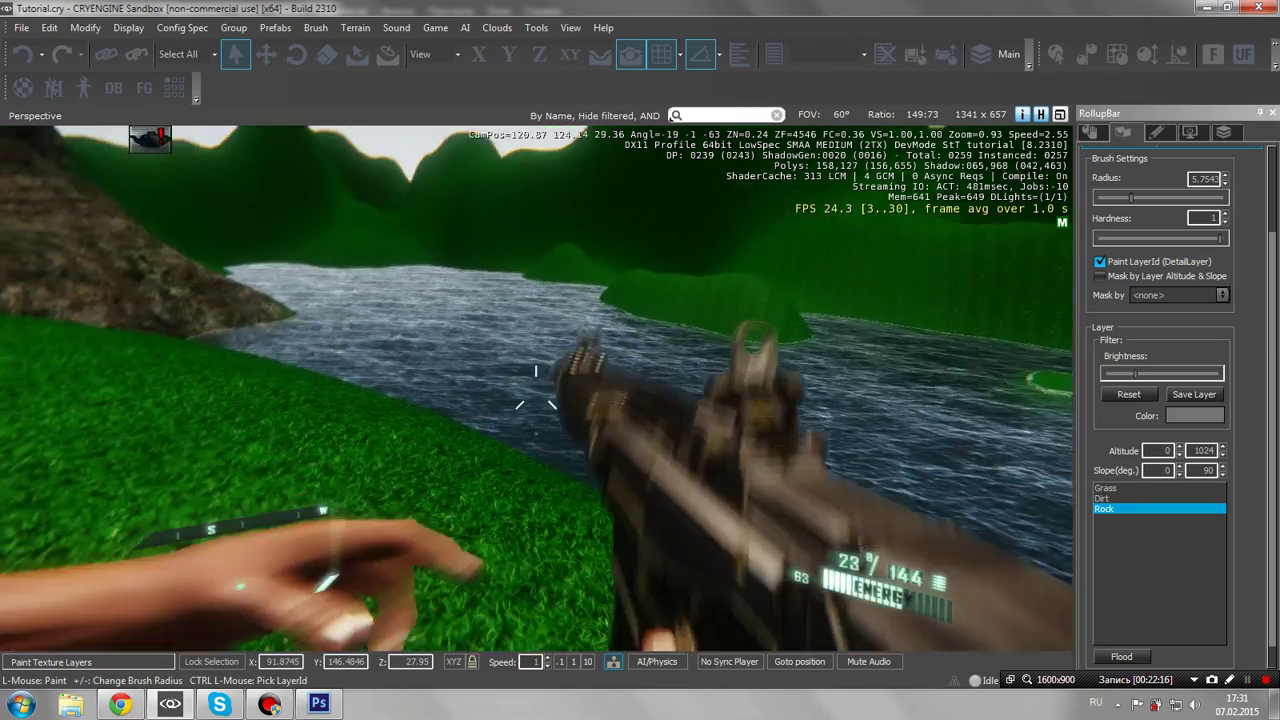
pyautogui.press('w')
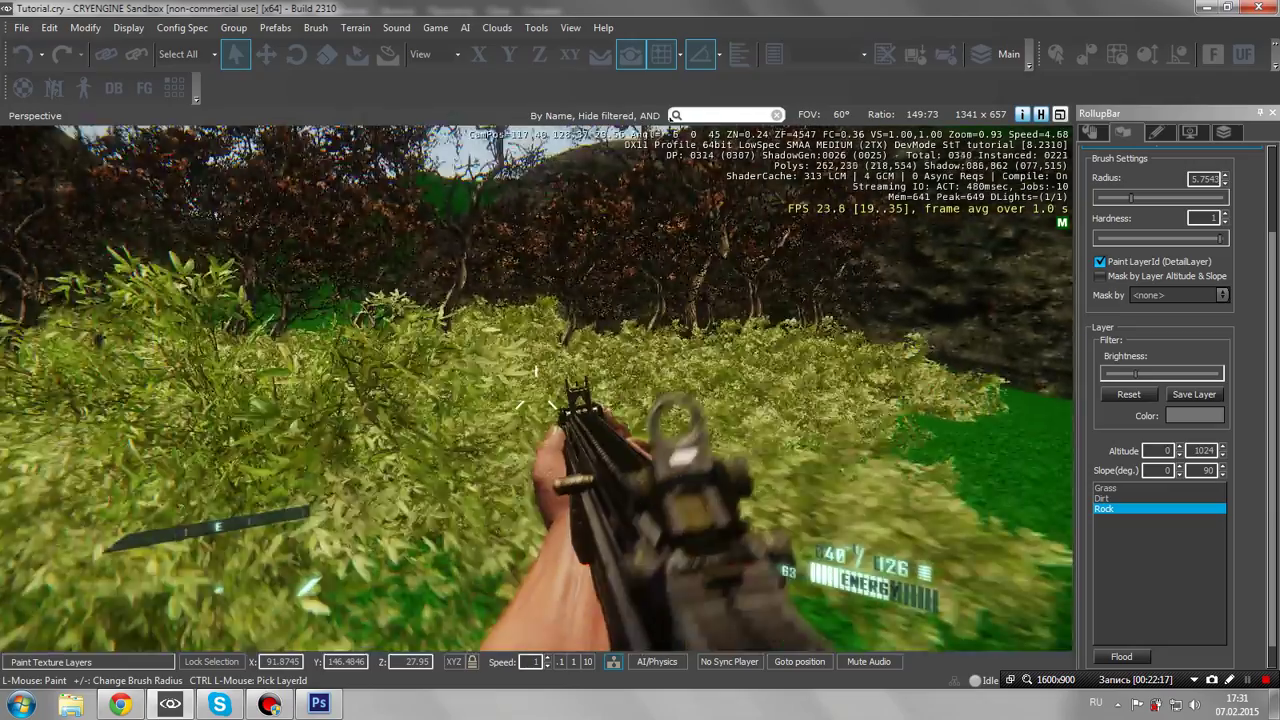
pyautogui.press('Escape')
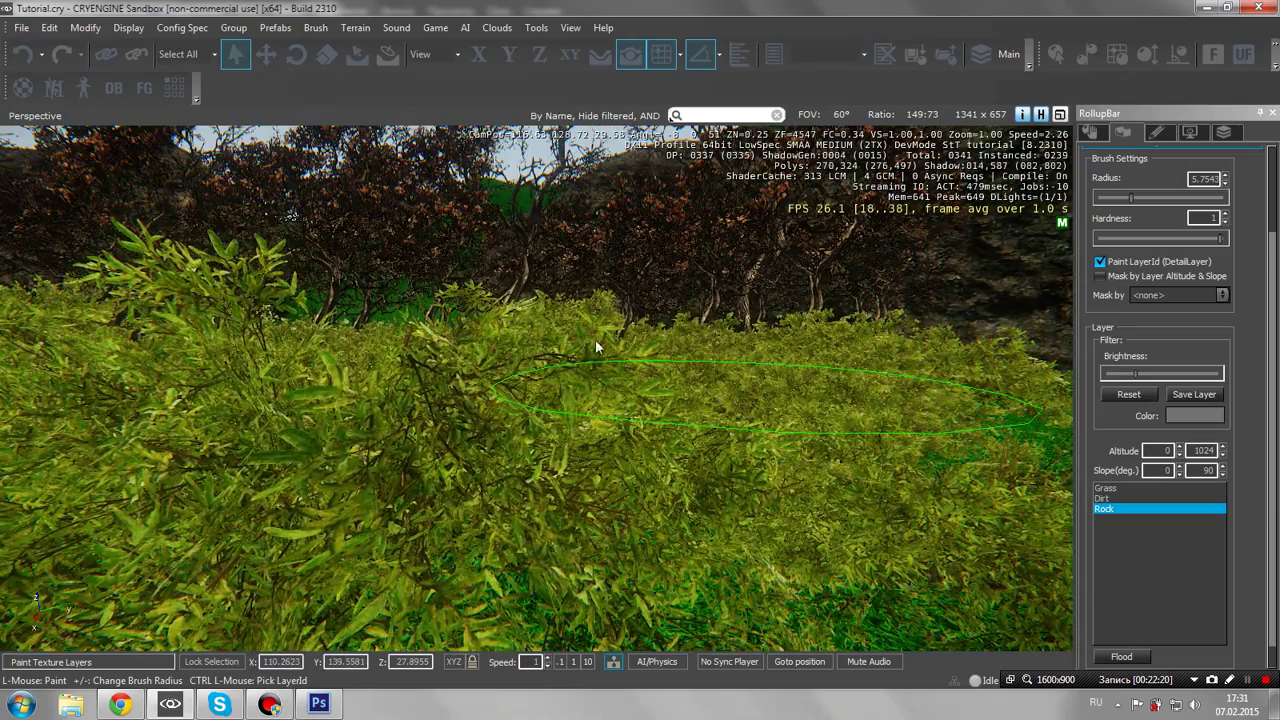
# Fly back to overlook the cliff and oak grove, and open the Brush object library
pyautogui.press('s')
pyautogui.moveTo(595, 339); pyautogui.dragTo(563, 337, button='right')
pyautogui.press('w')
pyautogui.press('s')
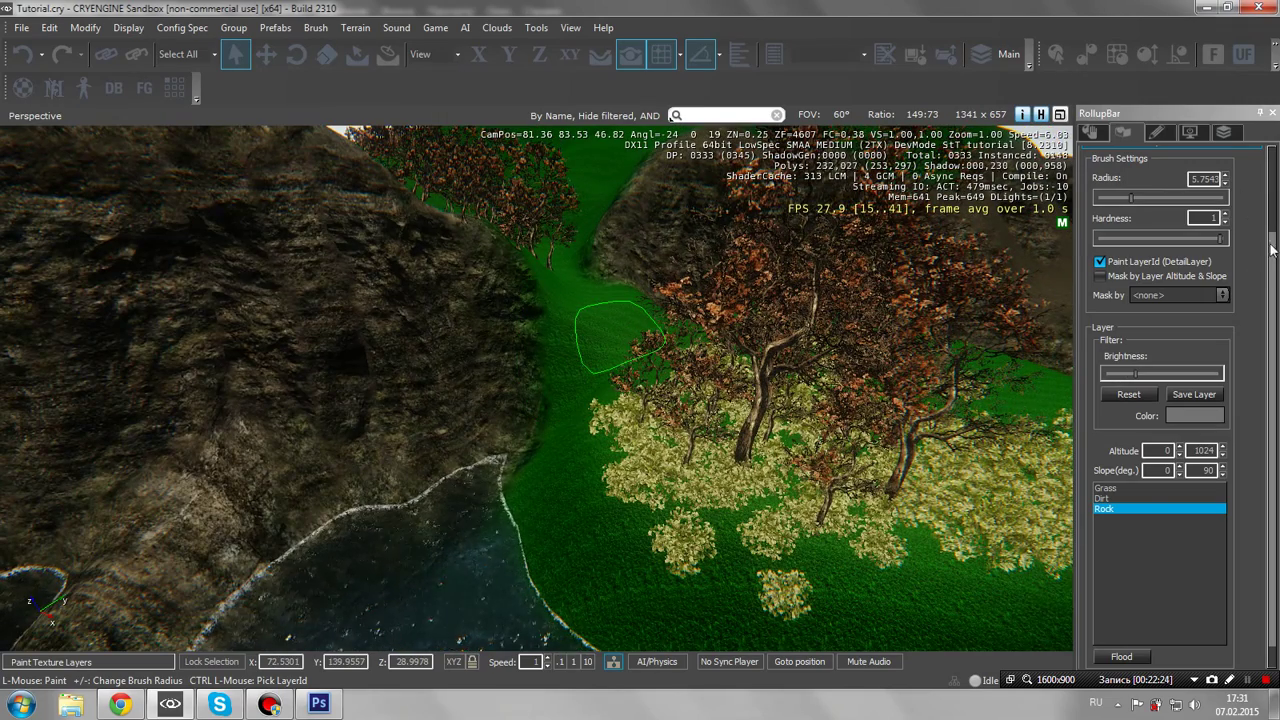
pyautogui.moveTo(1275, 227); pyautogui.dragTo(1268, 142)
pyautogui.click(1090, 133)
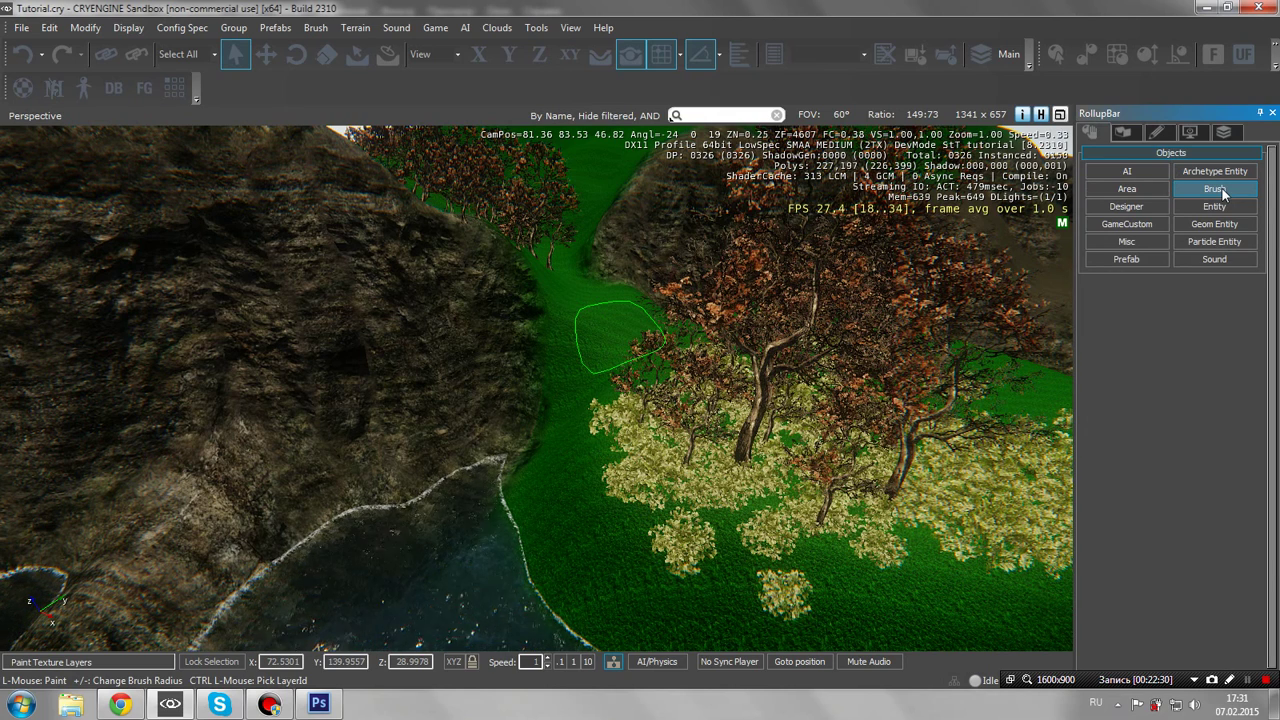
pyautogui.click(1185, 207)
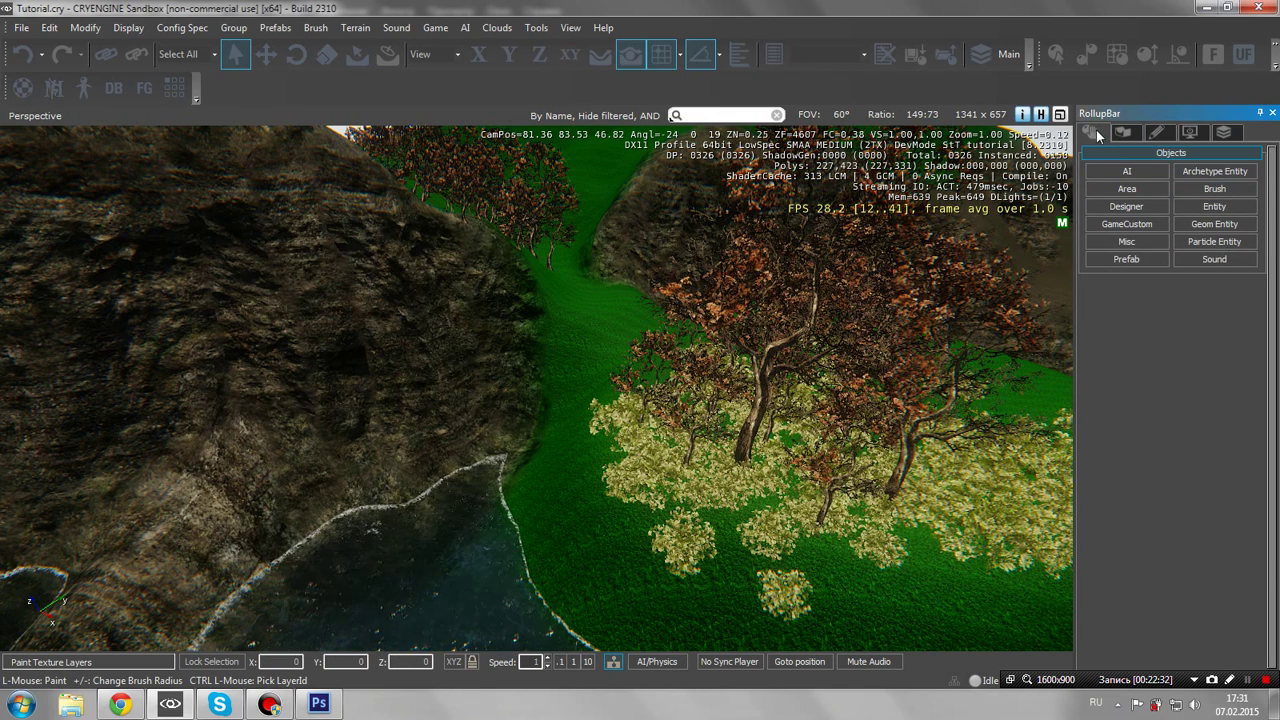
pyautogui.click(1218, 188)
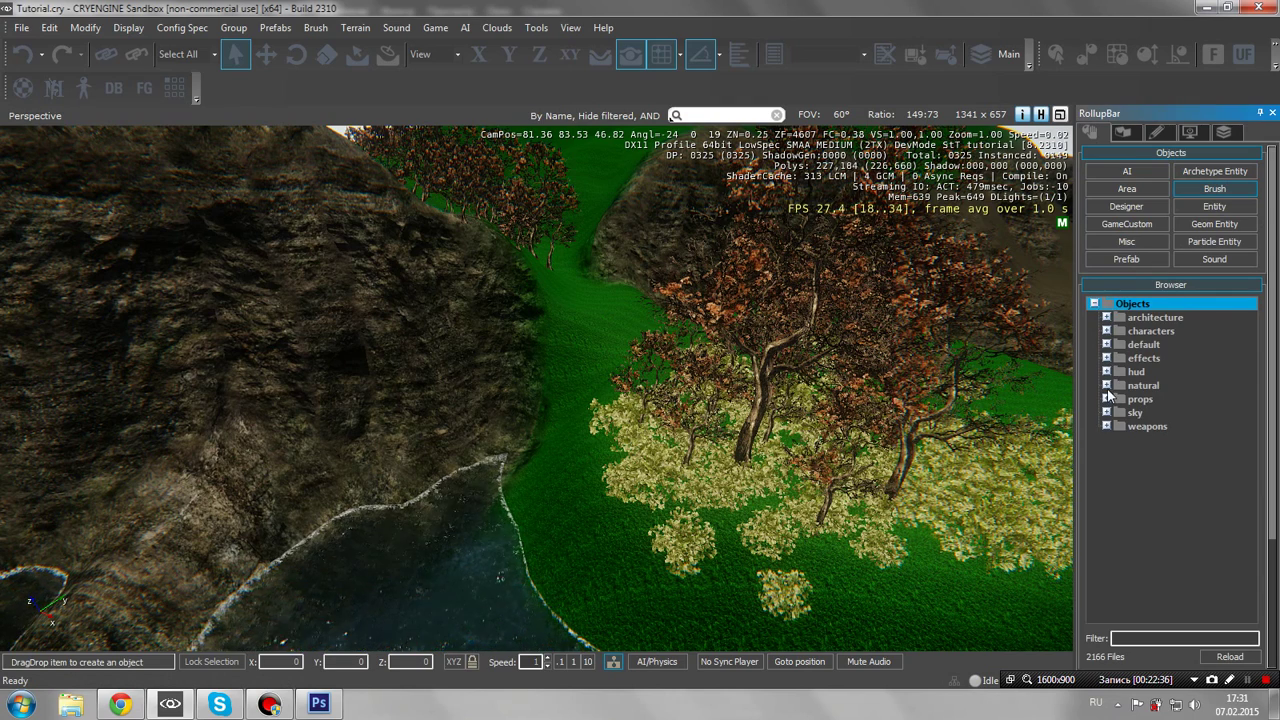
# Place a rock_cave_a from natural/rocks/cliff_rocks at the foot of the cliff by the water, at X 57, Y 126, Z 18
pyautogui.click(1107, 386)
pyautogui.click(1118, 426)
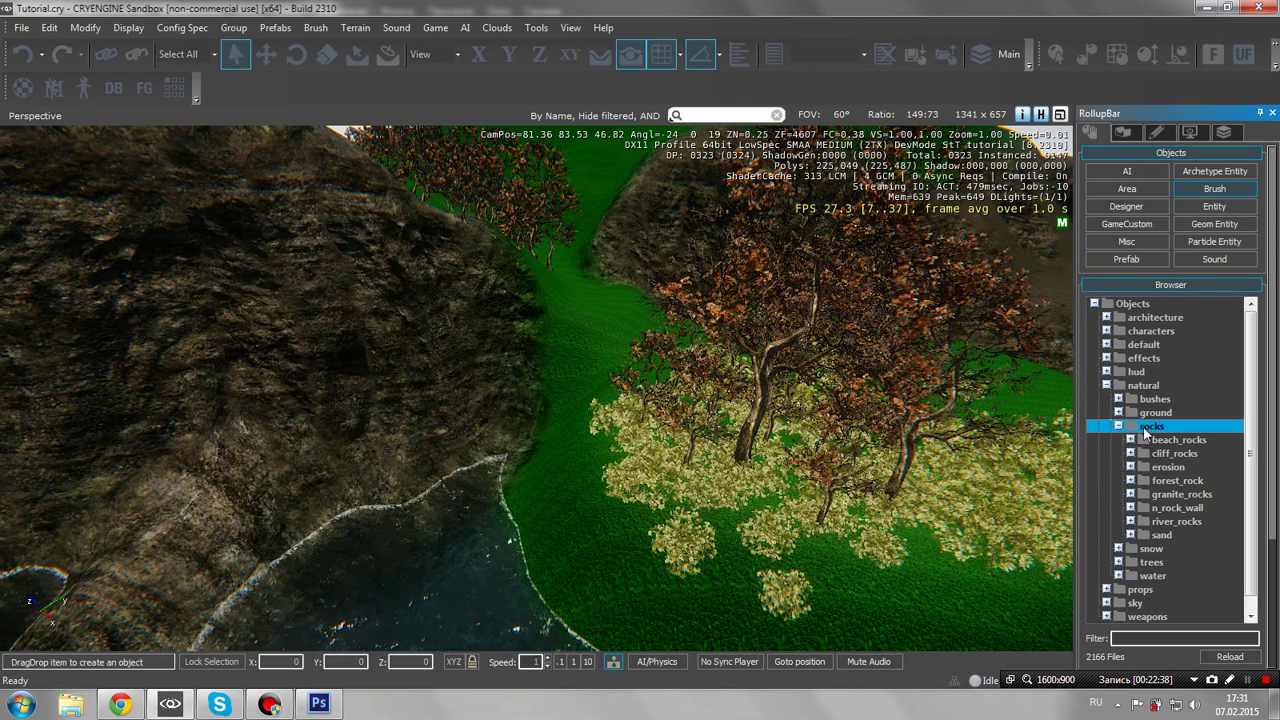
pyautogui.scroll(-1, 1158, 448)
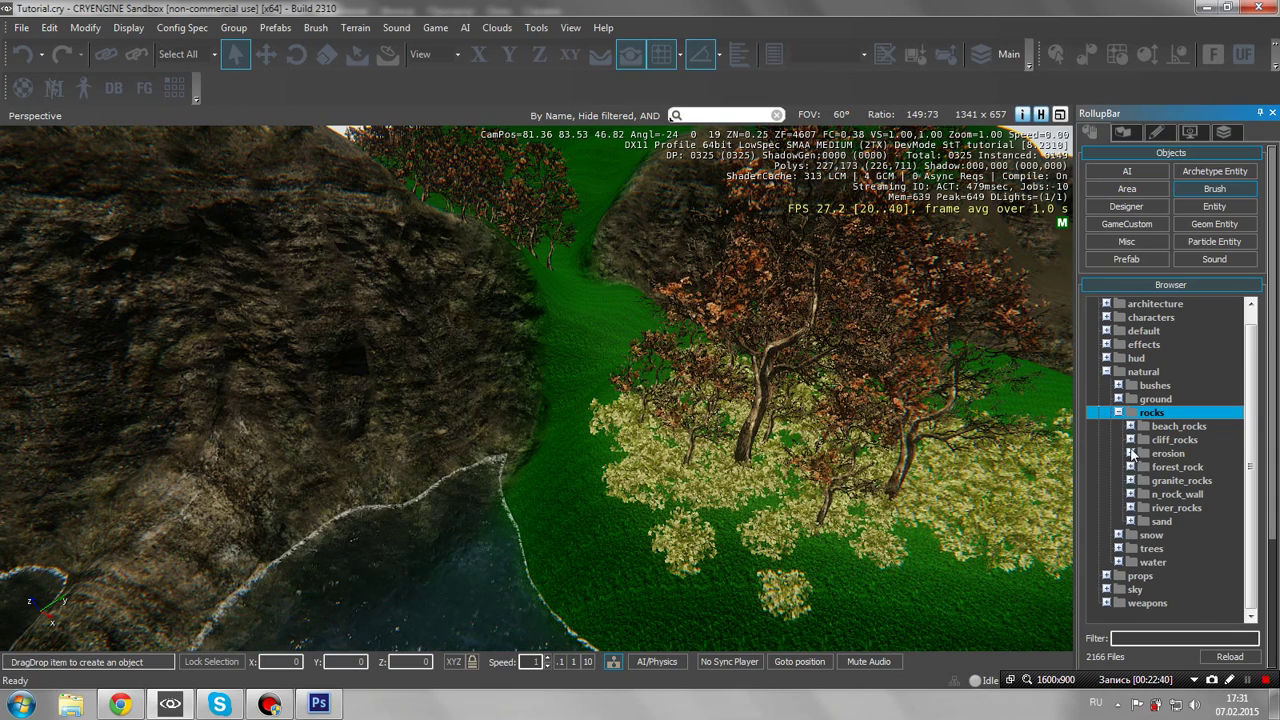
pyautogui.click(1131, 440)
pyautogui.scroll(-1, 1185, 470)
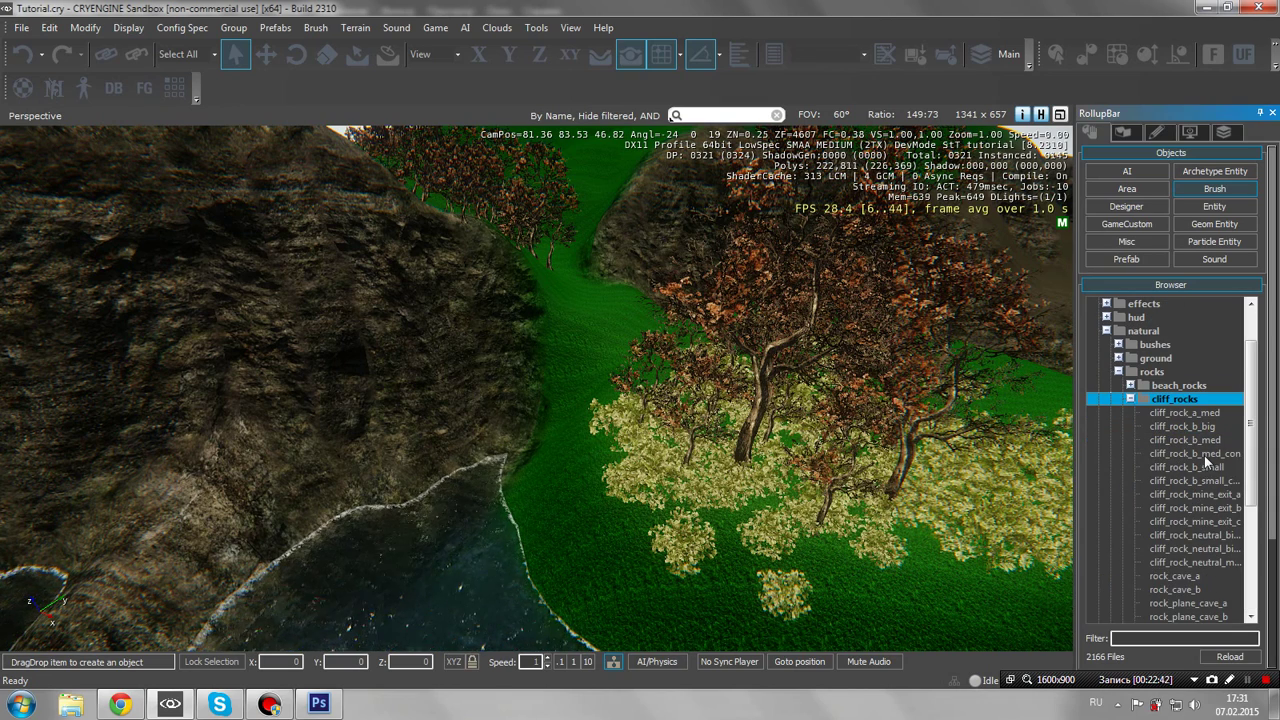
pyautogui.scroll(-2, 1195, 528)
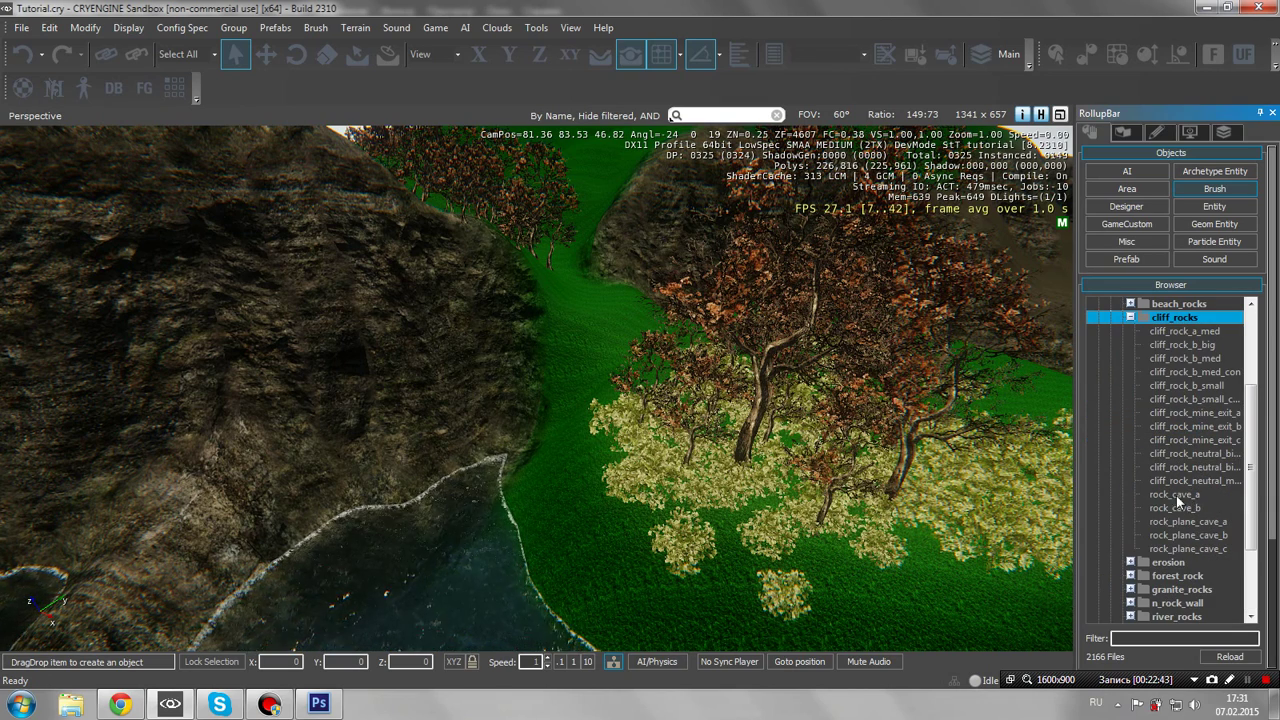
pyautogui.moveTo(1176, 495); pyautogui.dragTo(312, 474)
pyautogui.moveTo(395, 438)
pyautogui.mouseDown()
pyautogui.moveTo(295, 455)
pyautogui.moveTo(360, 440)
pyautogui.moveTo(418, 283)
pyautogui.mouseUp()
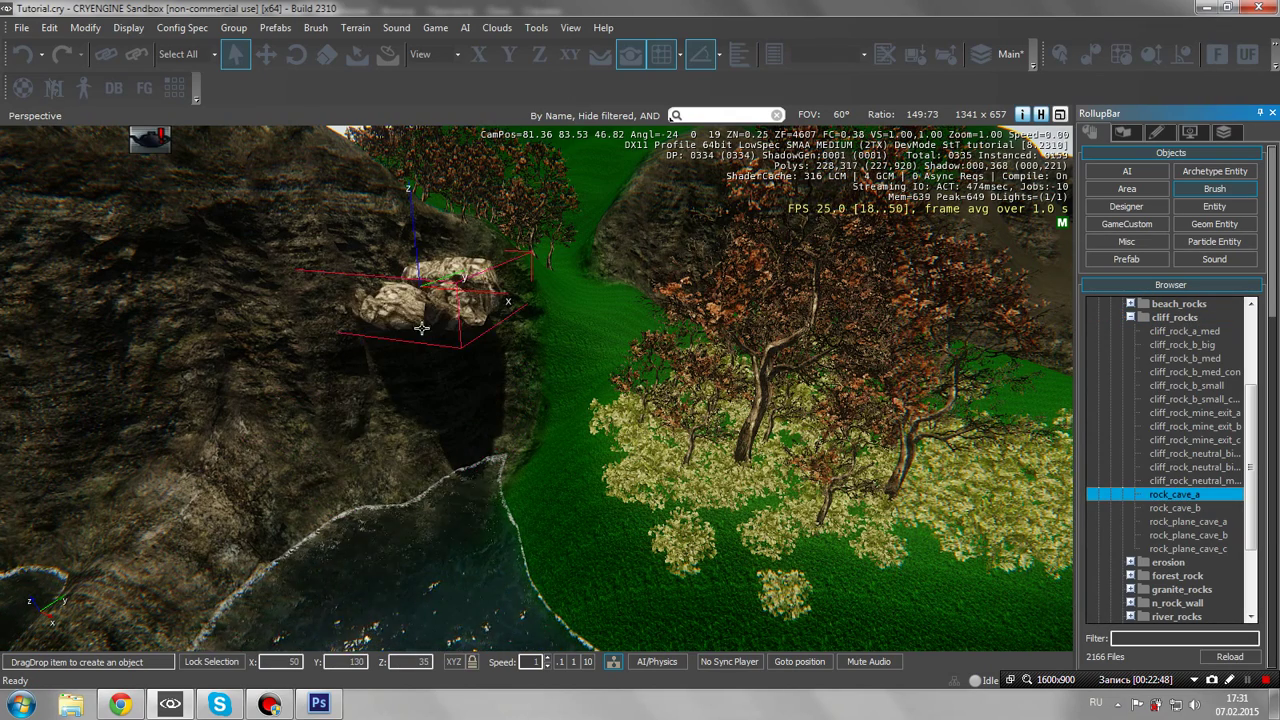
pyautogui.moveTo(421, 328)
pyautogui.mouseDown()
pyautogui.moveTo(470, 415)
pyautogui.moveTo(505, 445)
pyautogui.mouseUp()
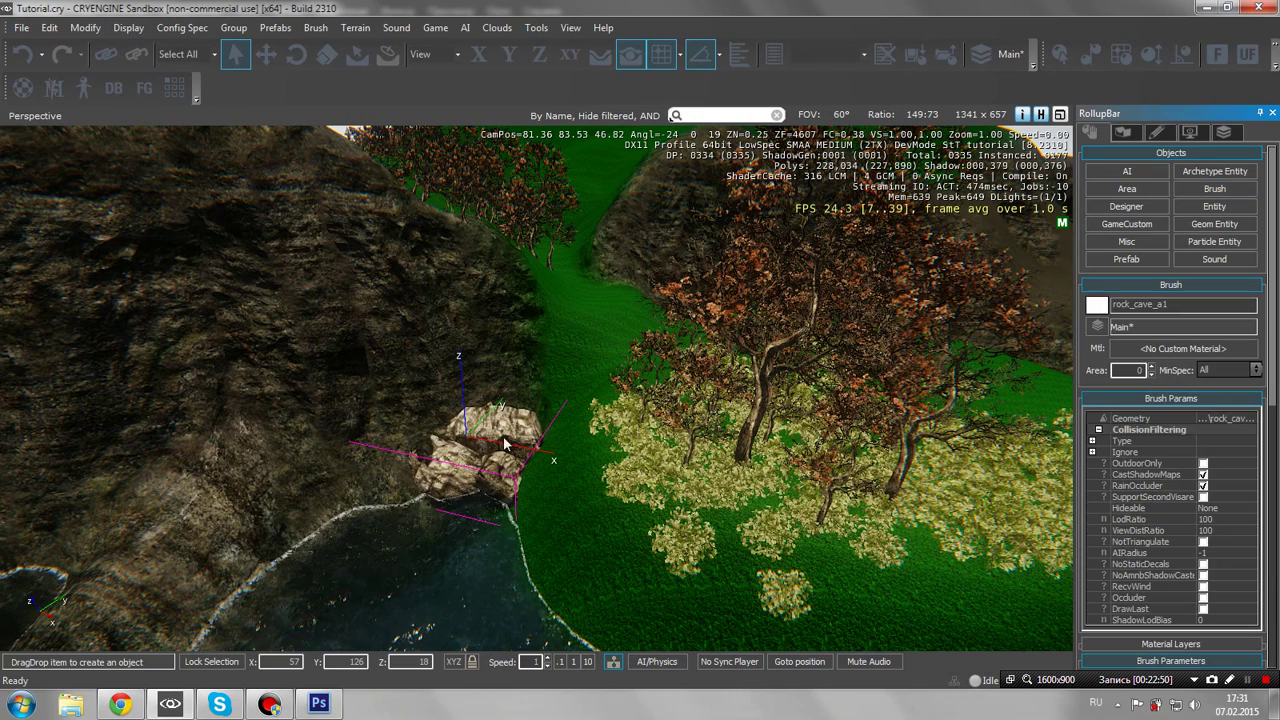
# Place a cliff_rock_b_big brush against the cliff above the water, at X 44, Y 117, Z 29
pyautogui.click(1214, 188)
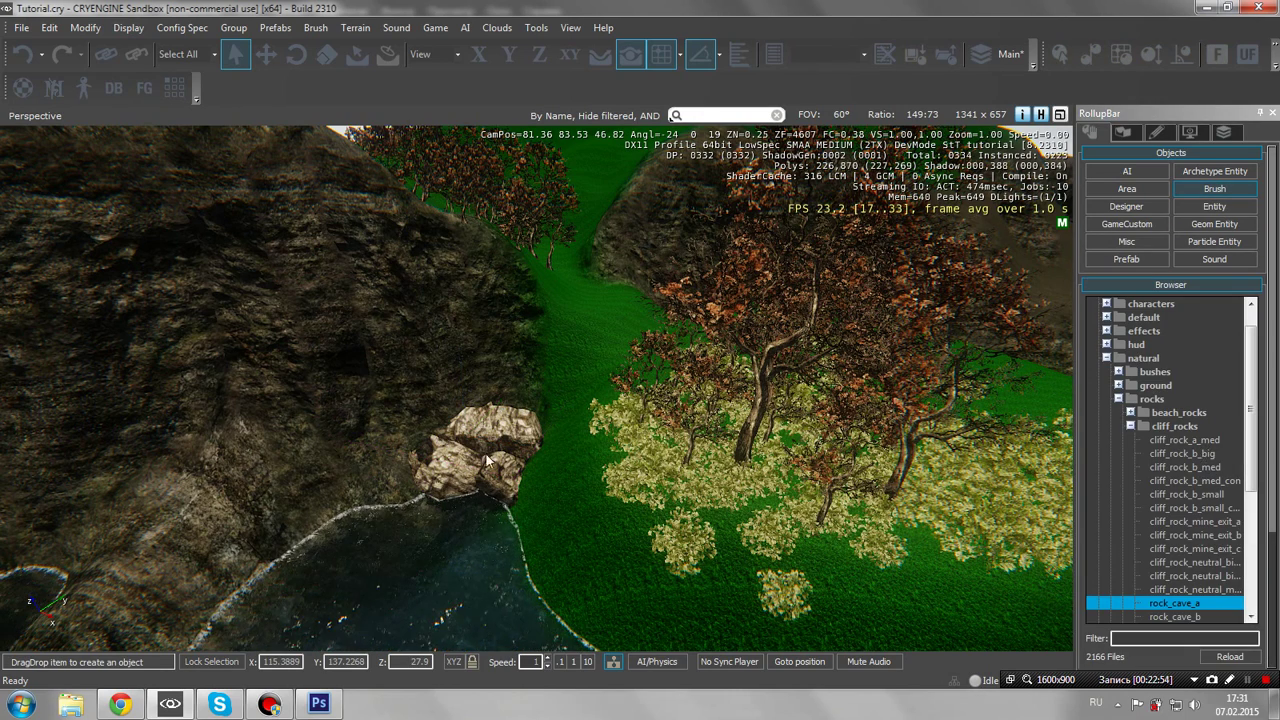
pyautogui.moveTo(1182, 453); pyautogui.dragTo(304, 361)
pyautogui.click(304, 361)
pyautogui.press('w')
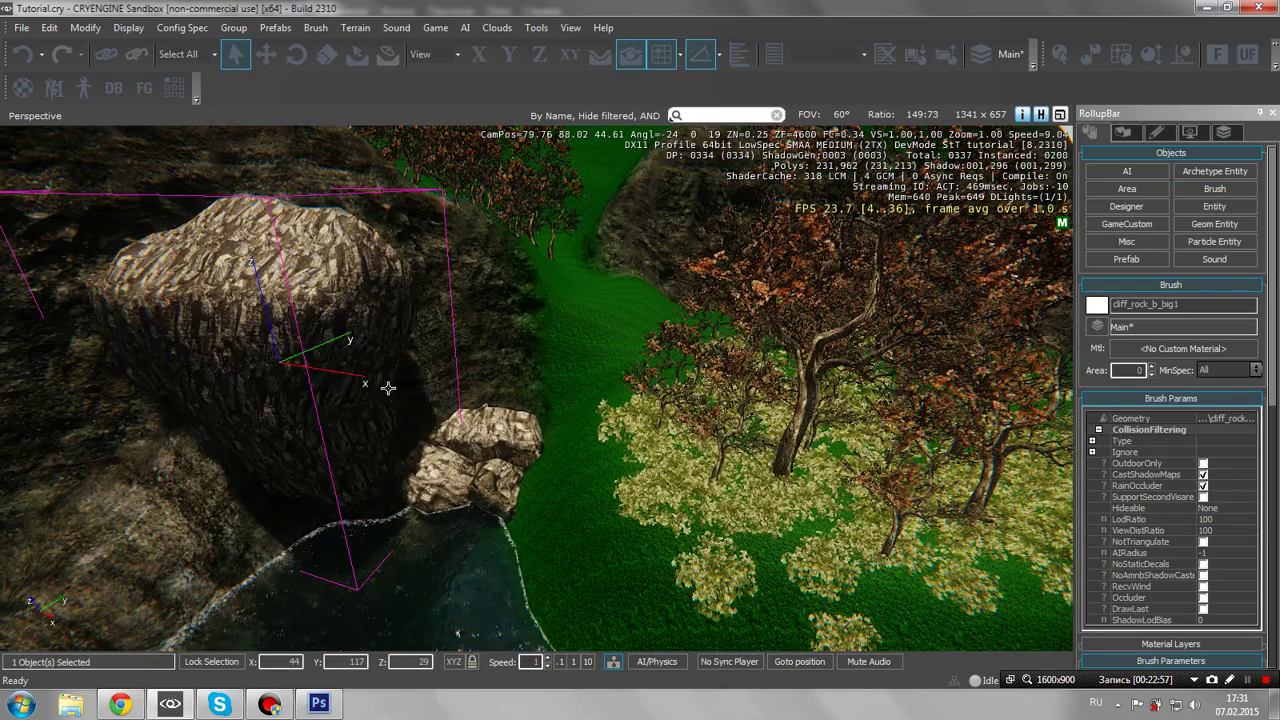
# Move the big cliff rock up the cliff behind the cave rocks, to X 48, Y 126, Z 38.55
pyautogui.click(266, 54)
pyautogui.press('s')
pyautogui.moveTo(308, 166); pyautogui.dragTo(314, 190, button='right')
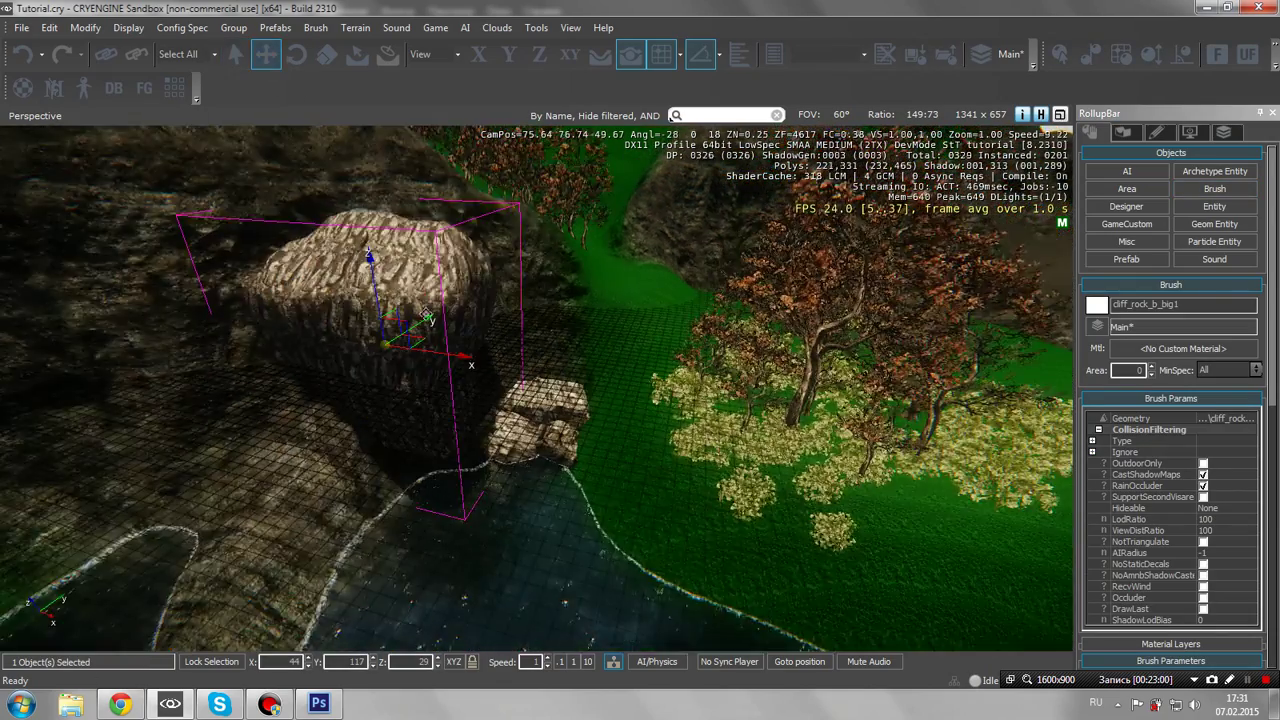
pyautogui.moveTo(466, 360); pyautogui.dragTo(515, 352)
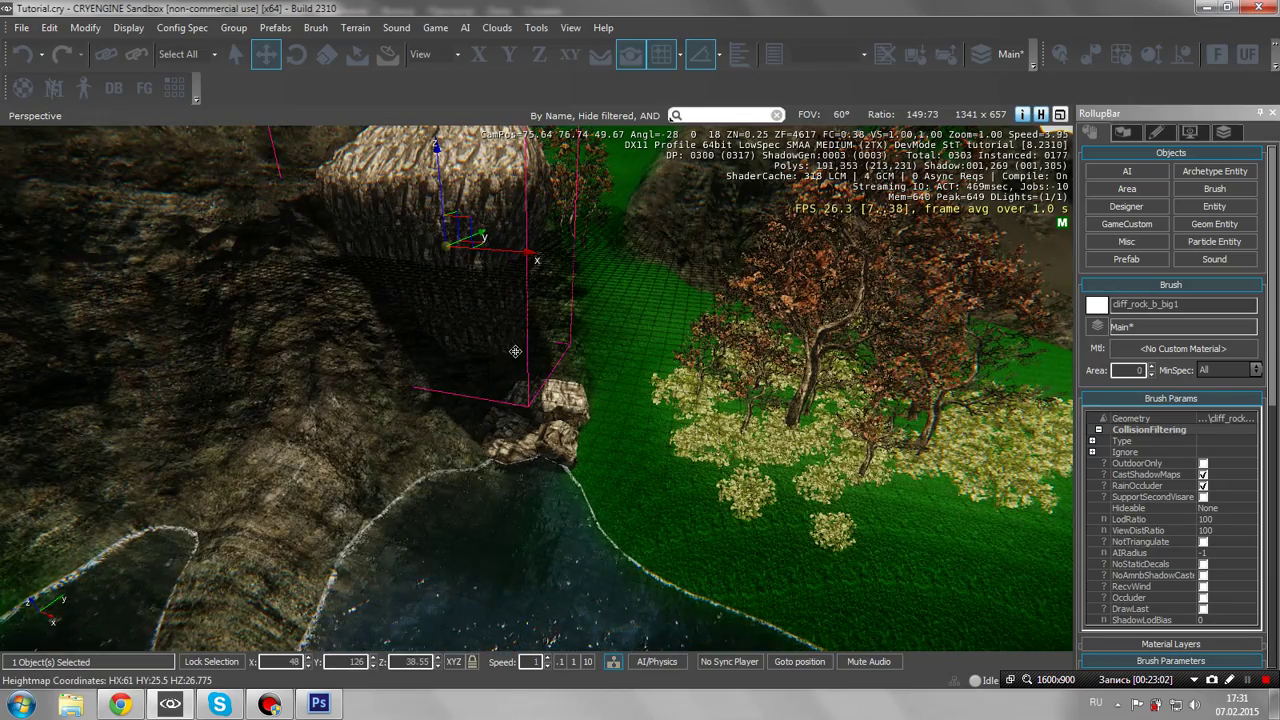
pyautogui.press('d')
pyautogui.moveTo(634, 331); pyautogui.dragTo(850, 376, button='right')
pyautogui.press('w')
pyautogui.press('a')
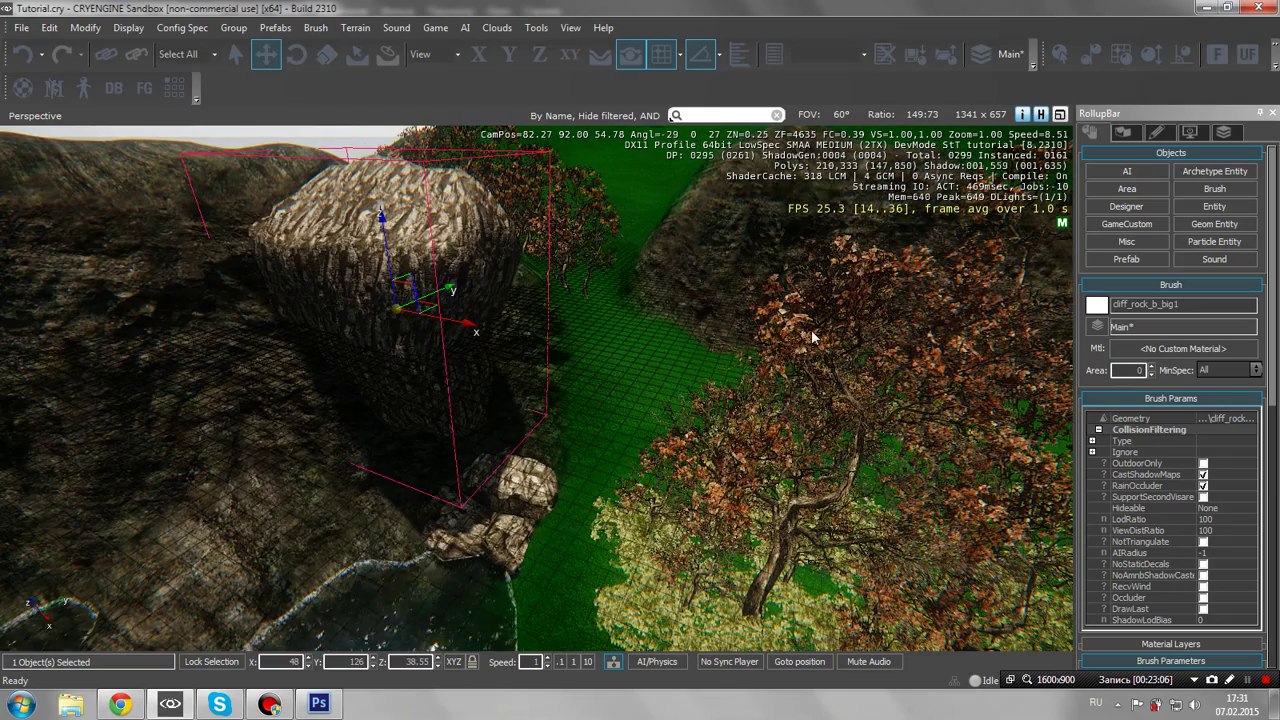
# Place a cliff_rock_b_med brush on the grass beside the cave rocks, at X 67, Y 136, Z 27
pyautogui.click(1214, 188)
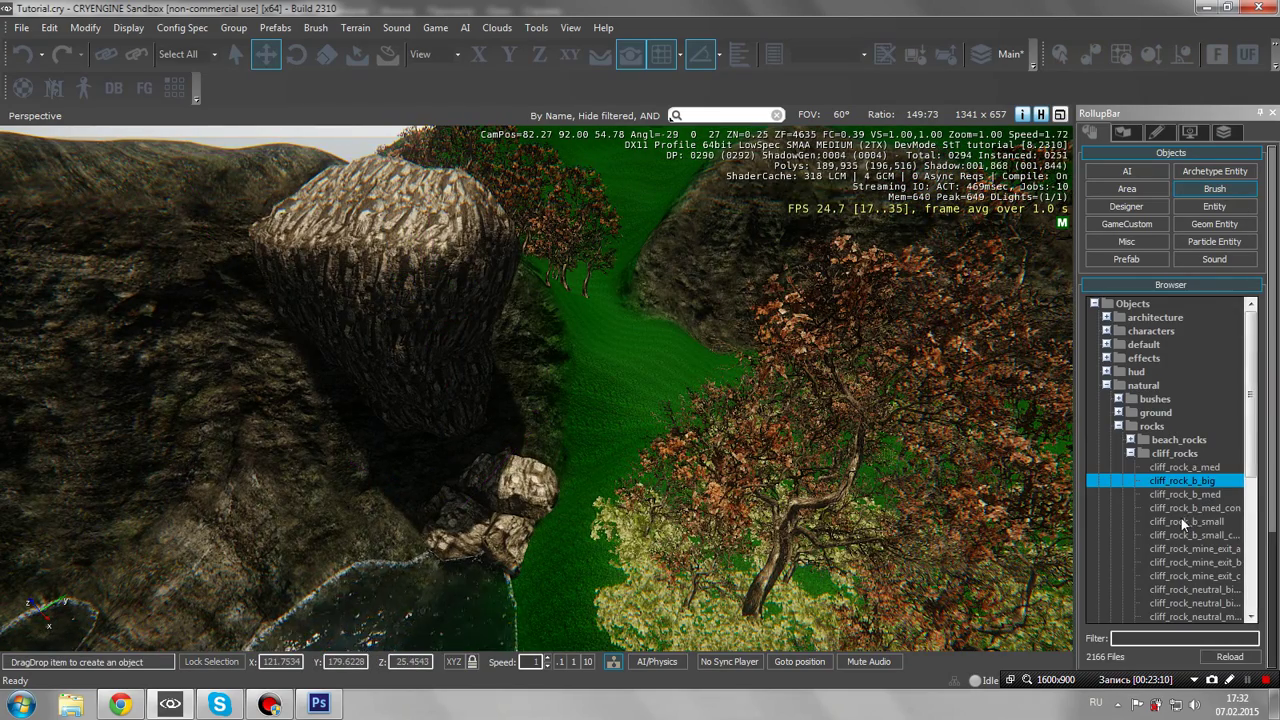
pyautogui.moveTo(1172, 493)
pyautogui.mouseDown()
pyautogui.moveTo(680, 372)
pyautogui.moveTo(609, 371)
pyautogui.moveTo(592, 402)
pyautogui.mouseUp()
pyautogui.press('w')
pyautogui.moveTo(680, 371); pyautogui.dragTo(602, 354, button='right')
pyautogui.press('s')
# Clone the medium cliff rock and place the copy across the grass passage, at X 75, Y 147, Z 31.6
pyautogui.hotkey('ctrl', 'c')
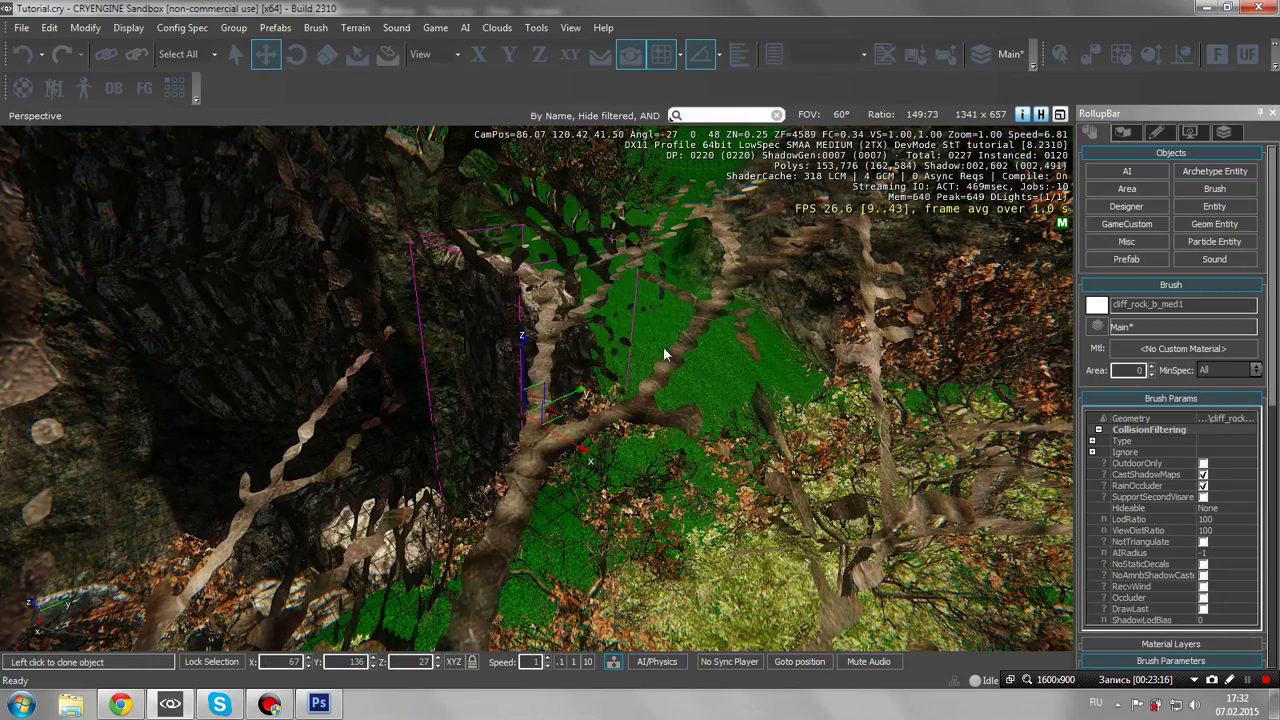
pyautogui.click(739, 352)
pyautogui.press('w')
pyautogui.press('a')
pyautogui.moveTo(739, 352)
pyautogui.mouseDown(button='right')
pyautogui.moveTo(760, 340)
pyautogui.moveTo(790, 372)
pyautogui.mouseUp(button='right')
pyautogui.press('d')
pyautogui.press('s')
pyautogui.press('a')
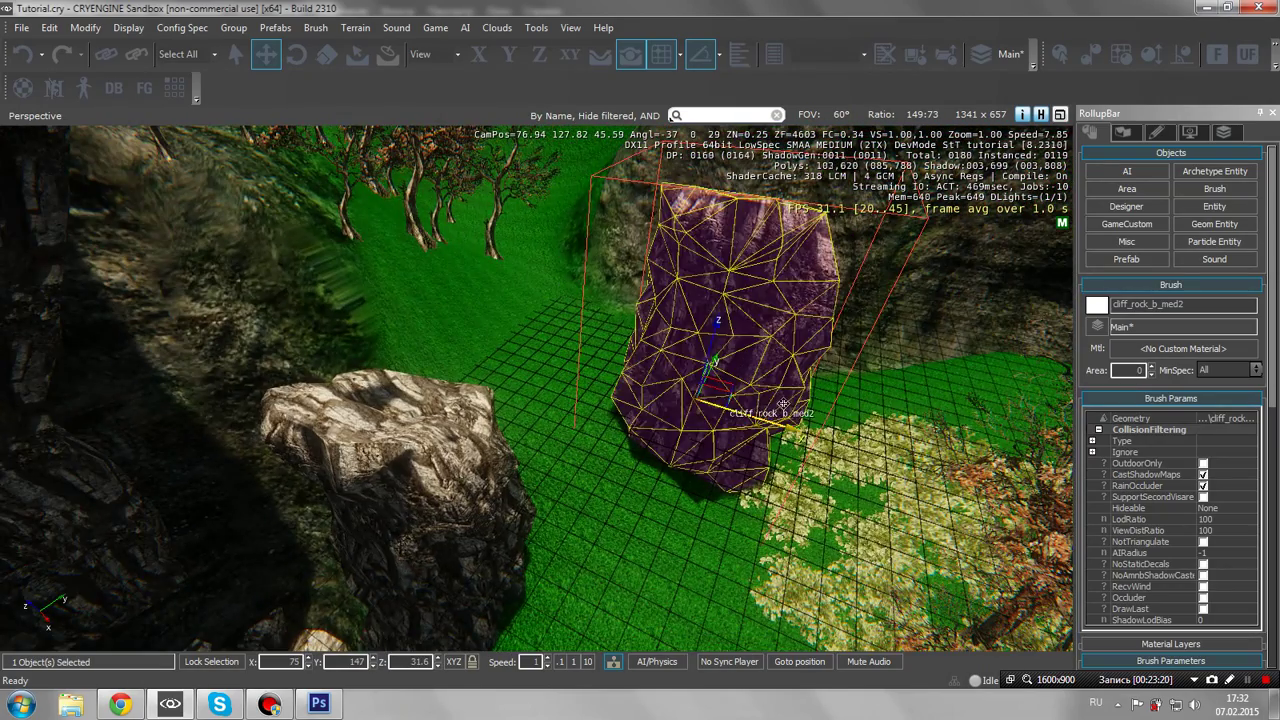
# Shift the cloned rock along X to 76 and lower it to Z 30.6
pyautogui.moveTo(786, 423); pyautogui.dragTo(806, 424)
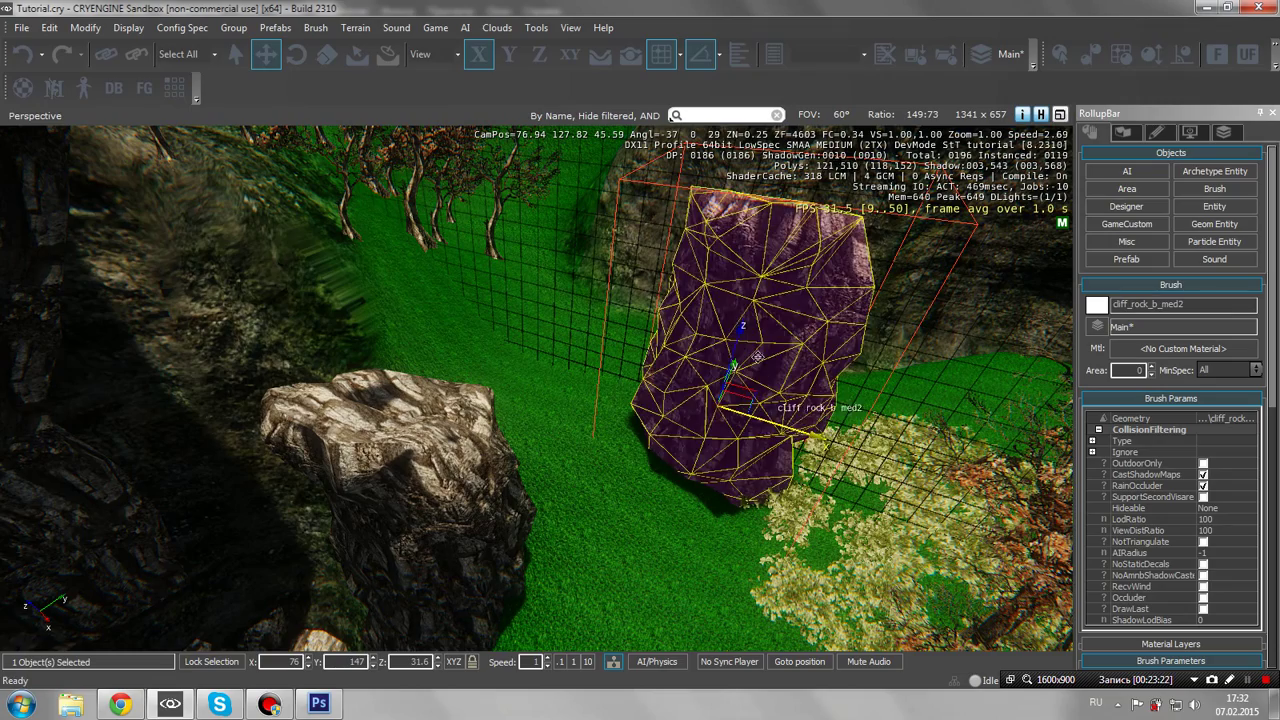
pyautogui.moveTo(739, 332); pyautogui.dragTo(742, 346)
pyautogui.moveTo(742, 346); pyautogui.dragTo(741, 345, button='right')
pyautogui.press('s')
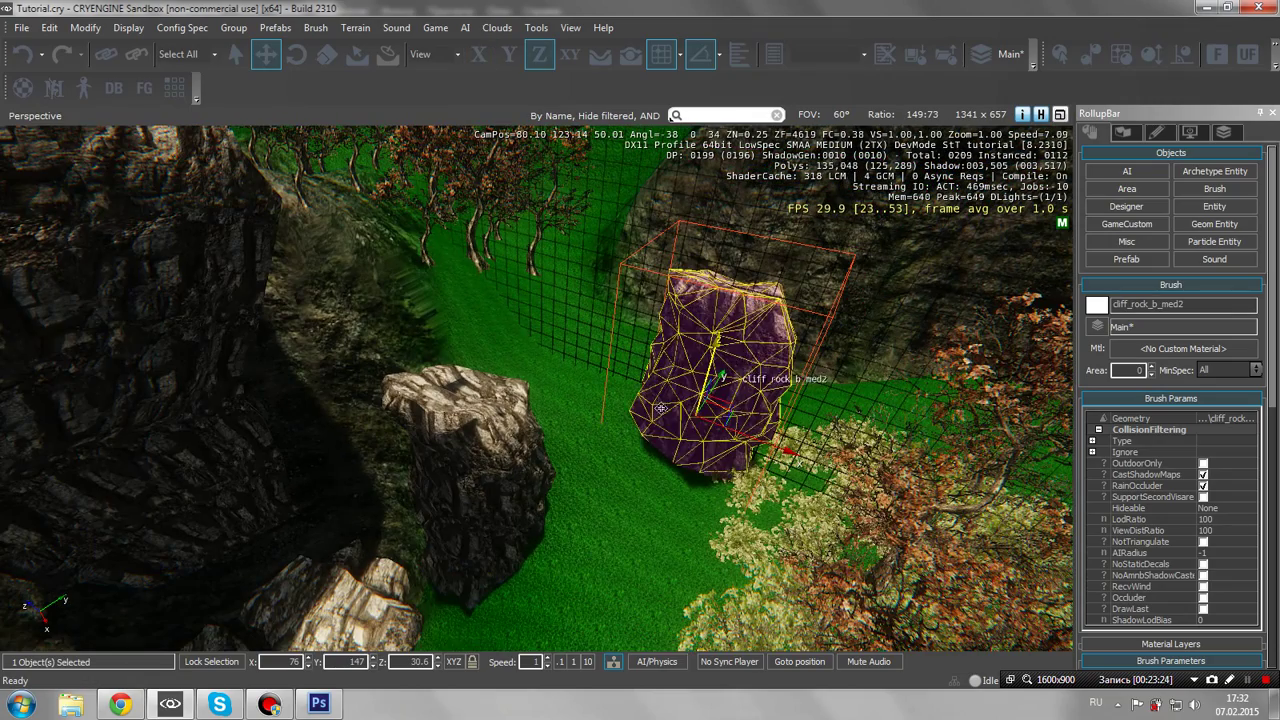
pyautogui.hotkey('ctrl', 'c')
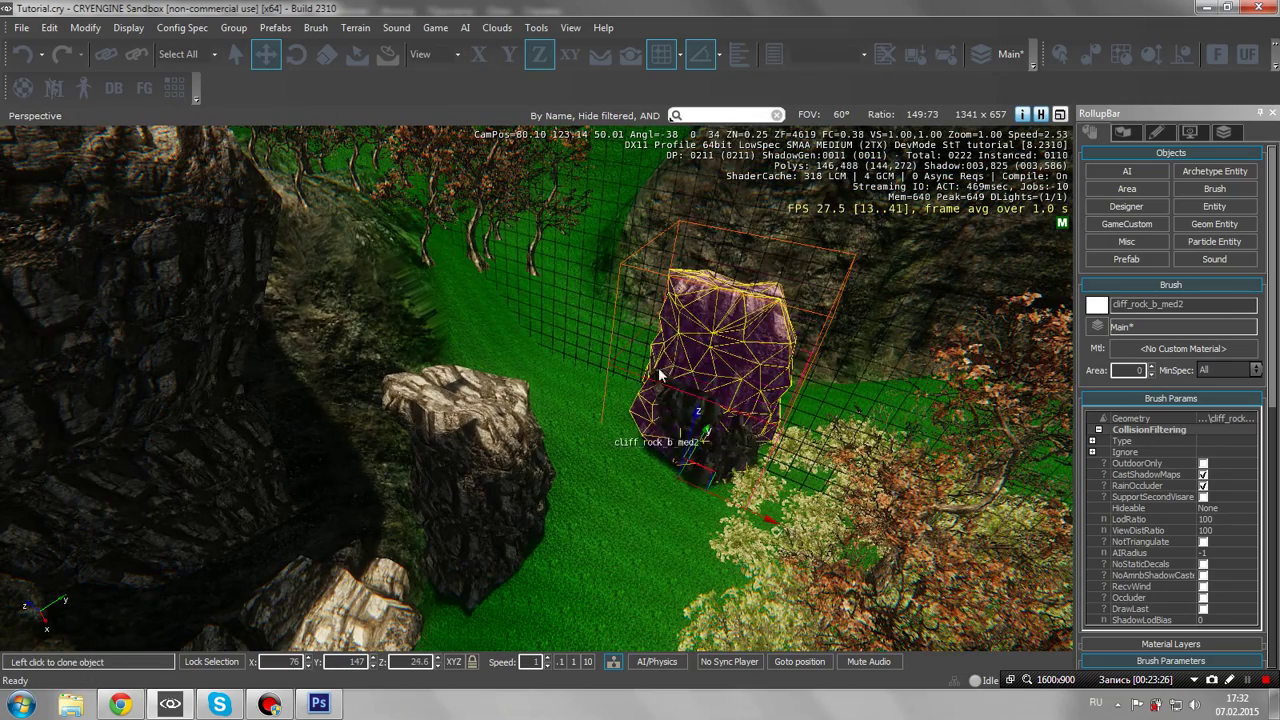
pyautogui.press('Escape')
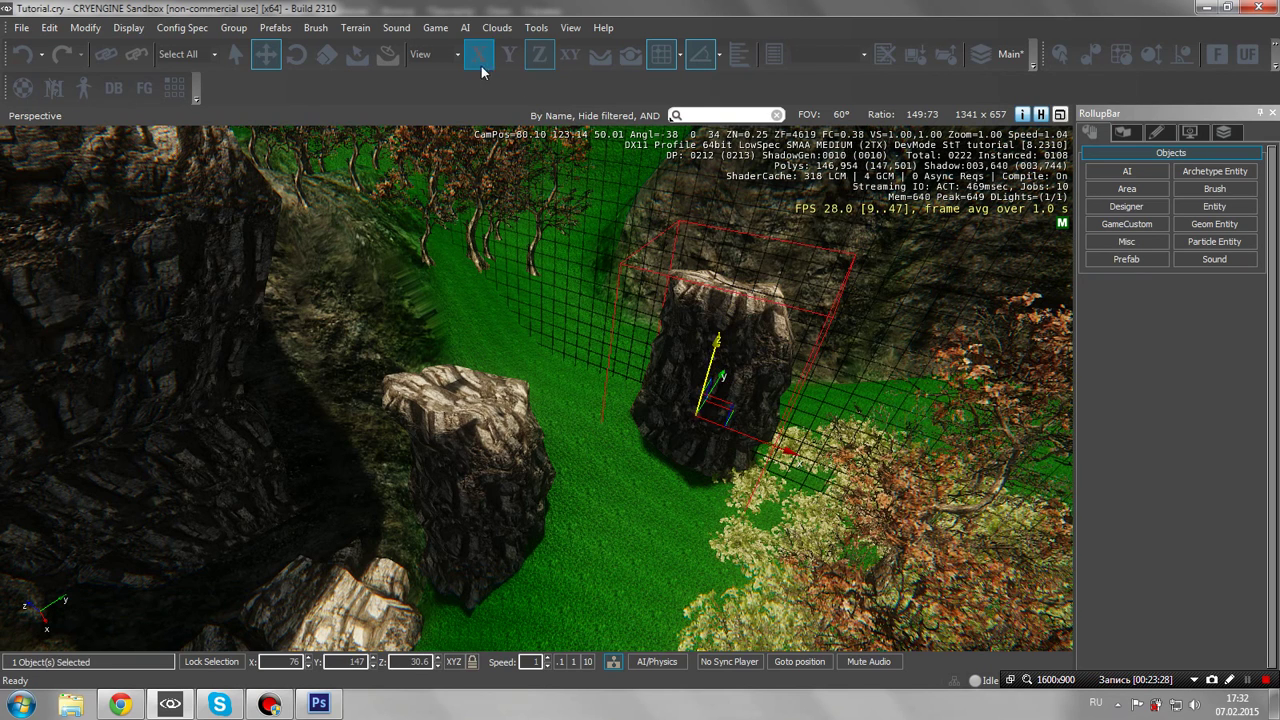
pyautogui.click(569, 60)
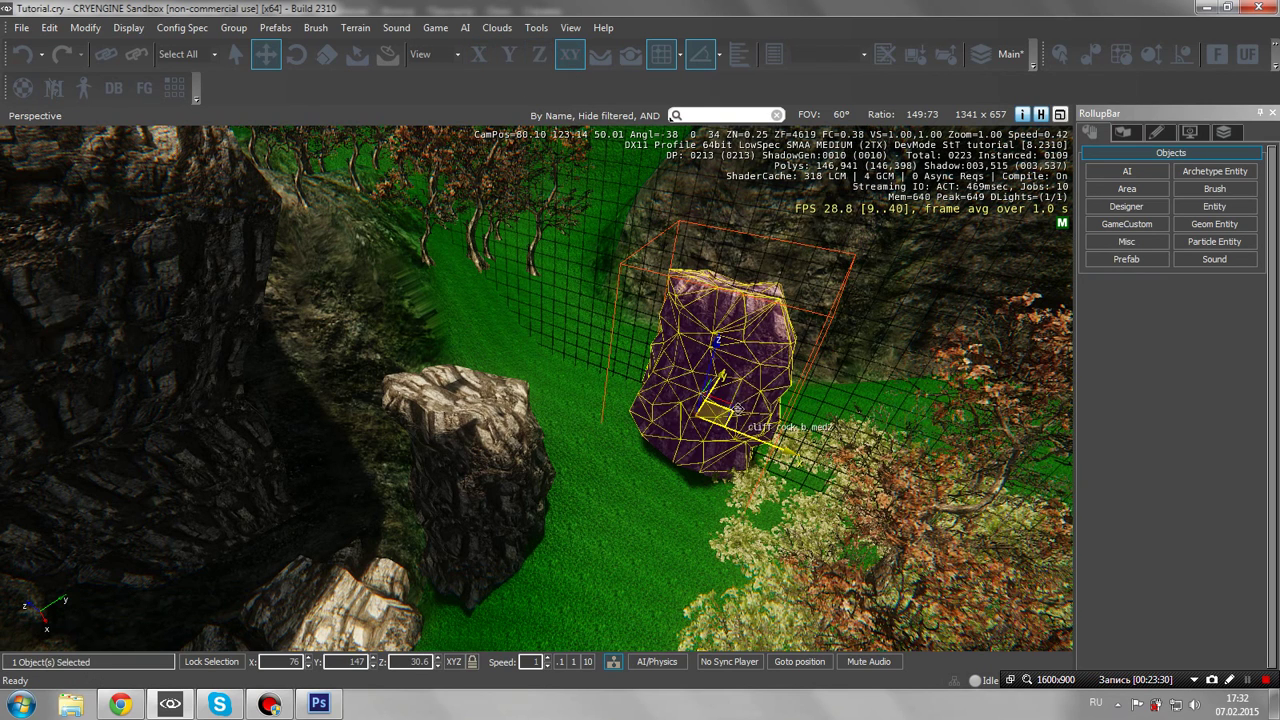
pyautogui.moveTo(779, 453); pyautogui.dragTo(715, 446)
pyautogui.hotkey('ctrl', 'z')
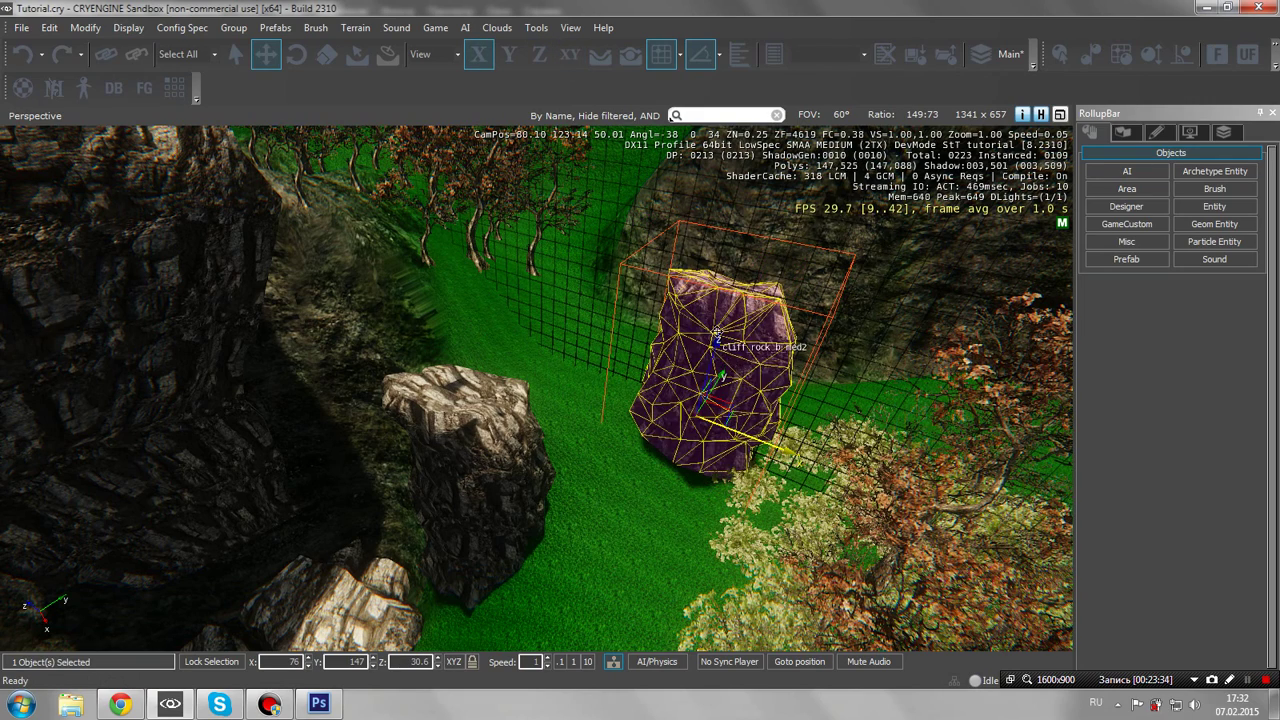
# Clone the cliff rock at the far side of the passage and place the copy between the two medium rocks, at X 72, Y 139, Z 30.6
pyautogui.keyDown('shift'); pyautogui.moveTo(676, 388); pyautogui.dragTo(584, 451); pyautogui.keyUp('shift')
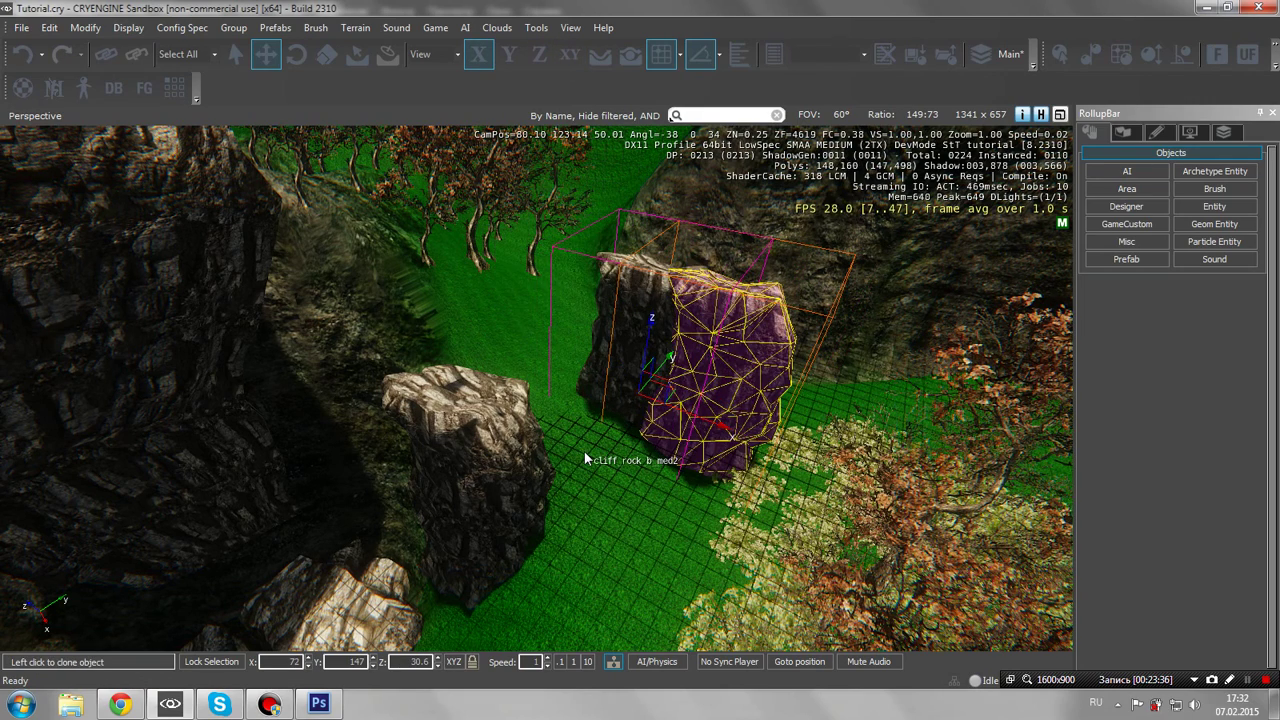
pyautogui.click(603, 55)
pyautogui.moveTo(669, 357); pyautogui.dragTo(622, 409)
pyautogui.press('2')
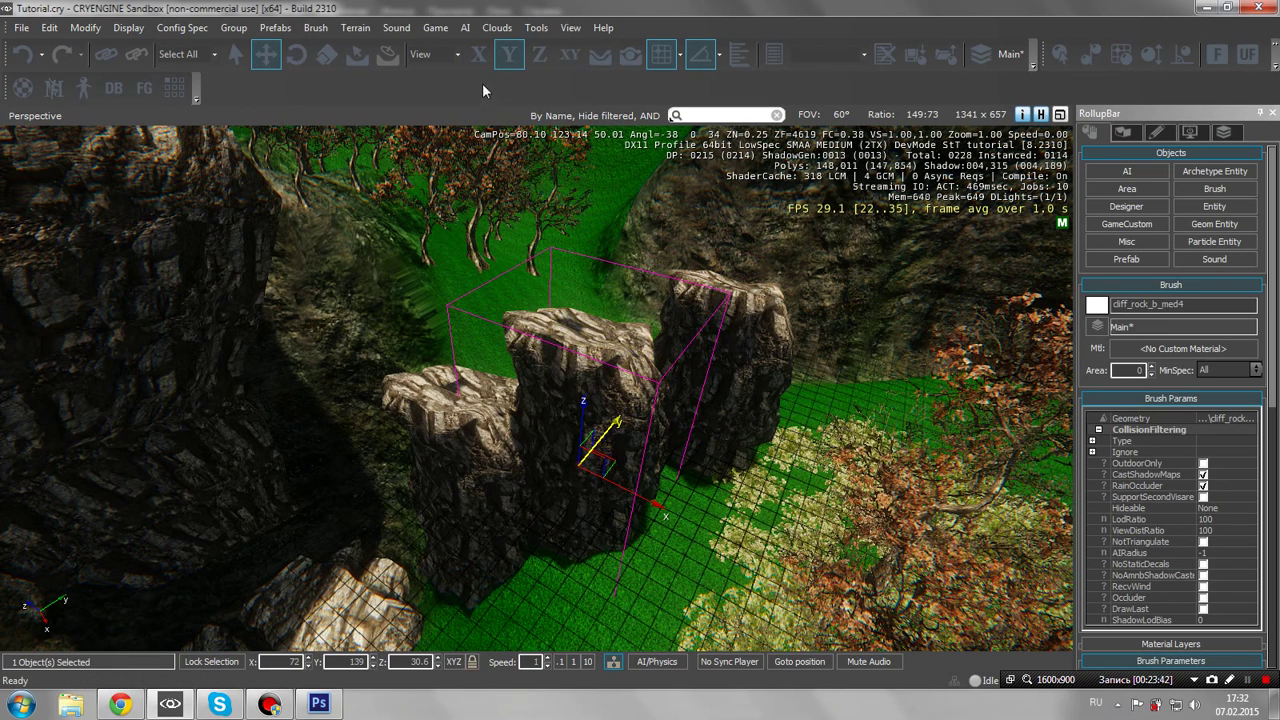
# Lay the middle cliff rock down by rotating it 90 degrees about its local X axis
pyautogui.click(603, 55)
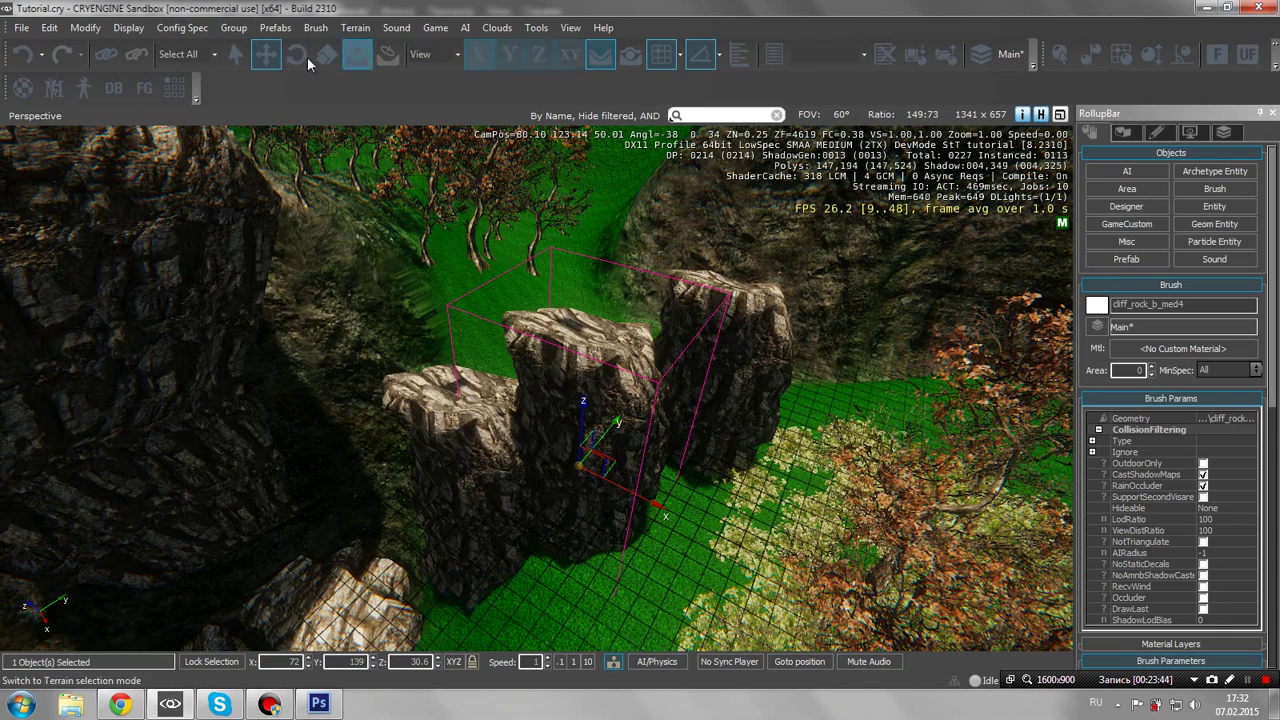
pyautogui.click(296, 56)
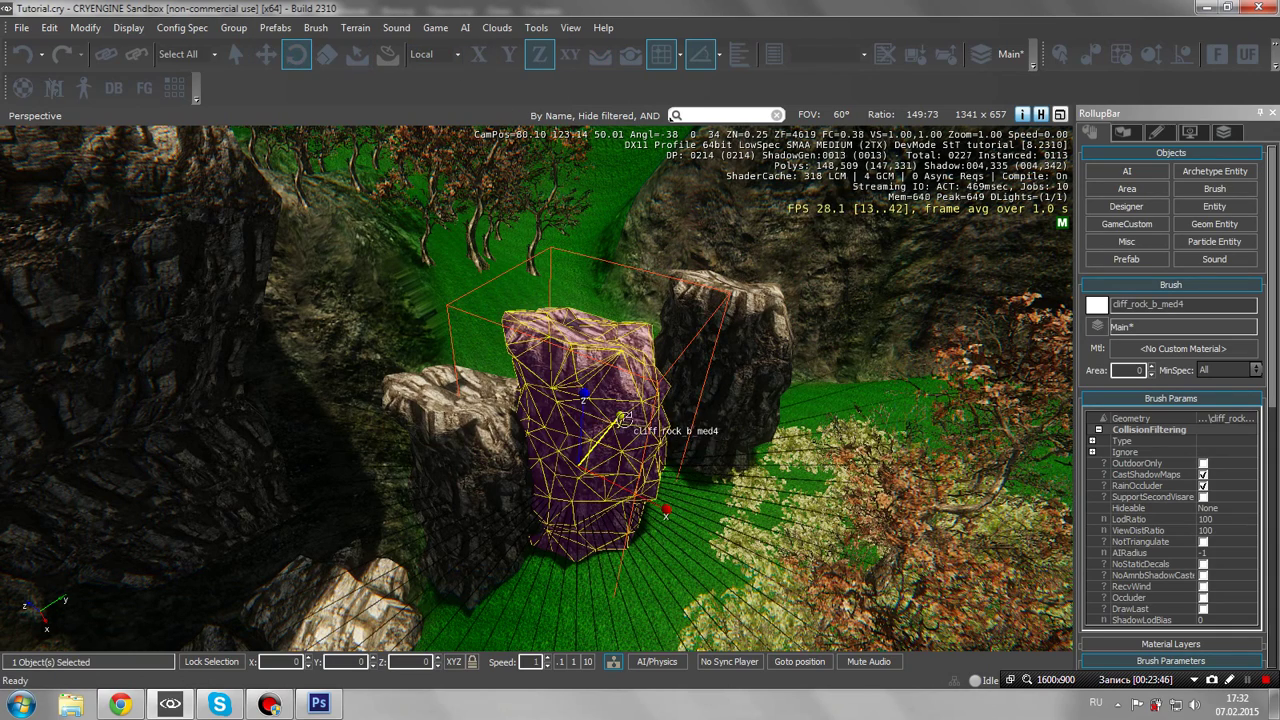
pyautogui.moveTo(595, 430); pyautogui.dragTo(567, 446)
pyautogui.hotkey('ctrl', 'z')
pyautogui.hotkey('ctrl', 'z')
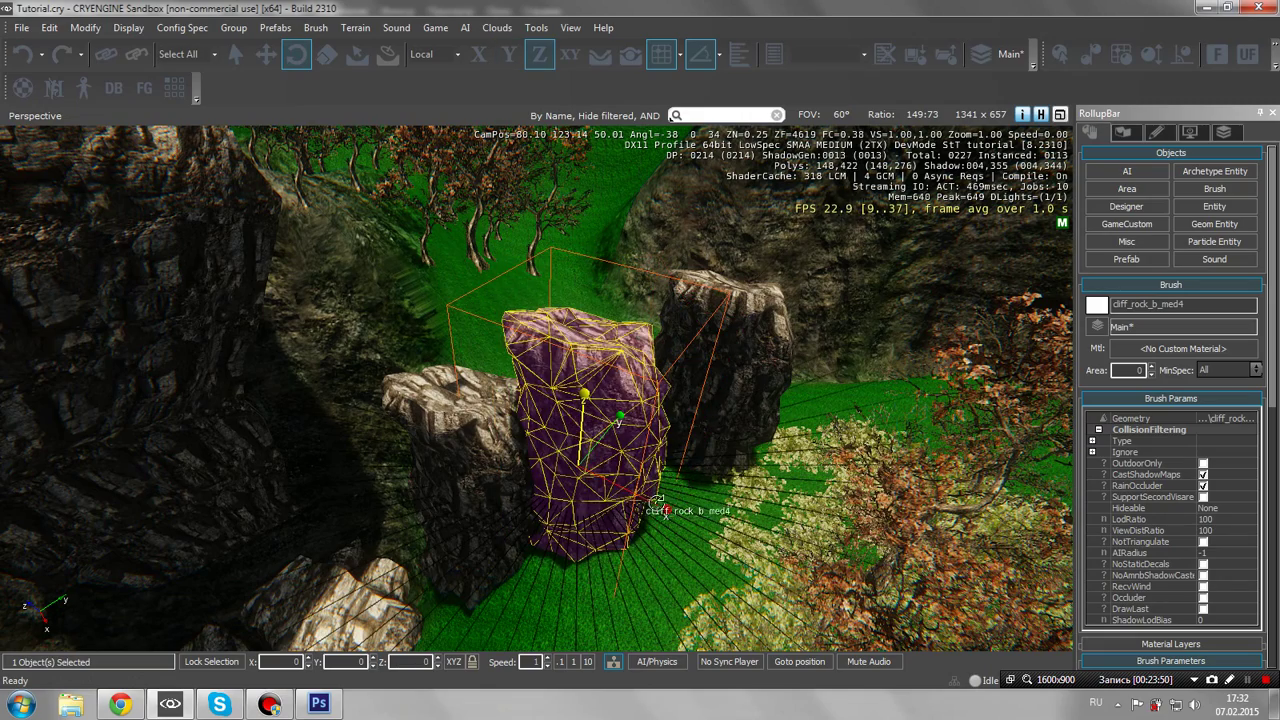
pyautogui.moveTo(660, 493); pyautogui.dragTo(671, 445)
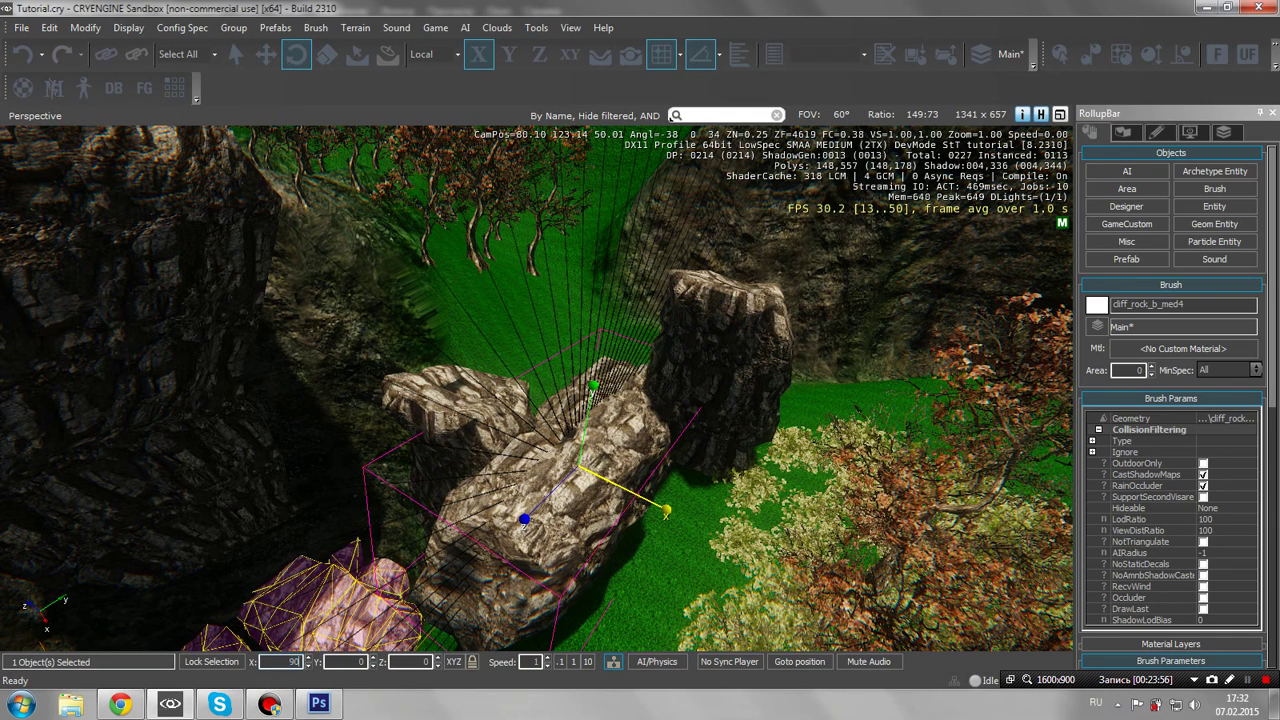
pyautogui.press('Return')
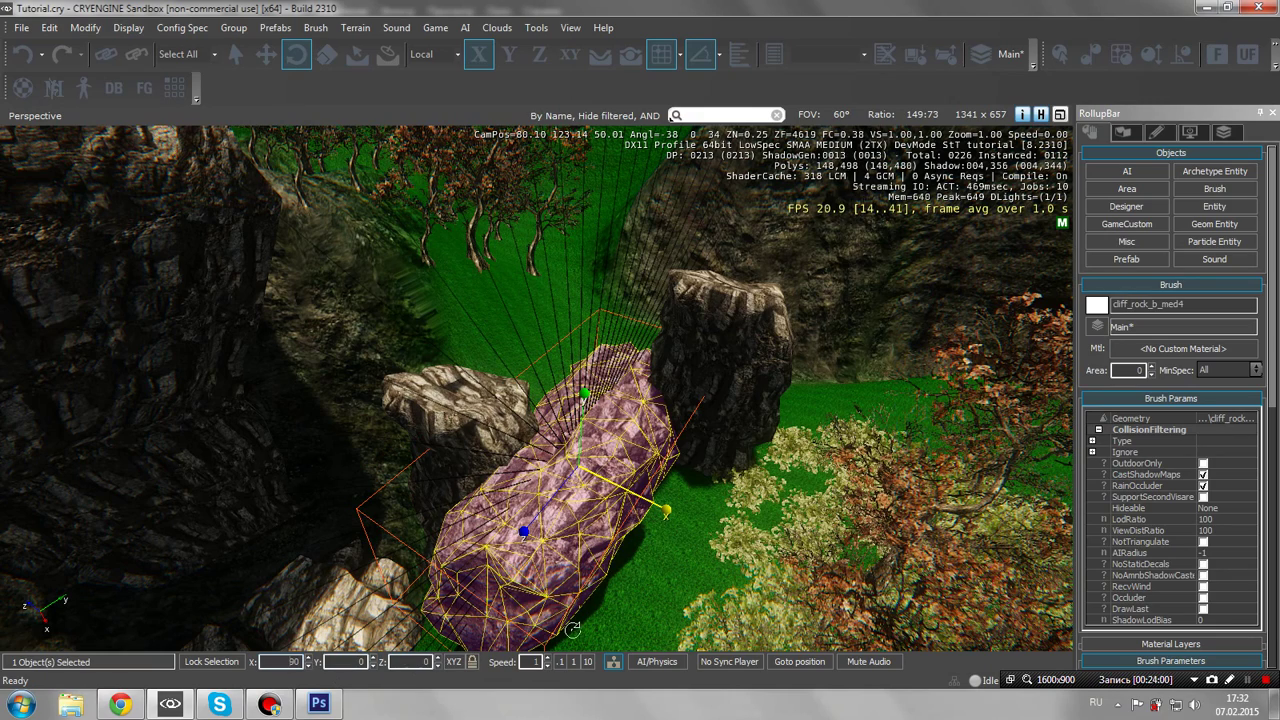
pyautogui.click(269, 64)
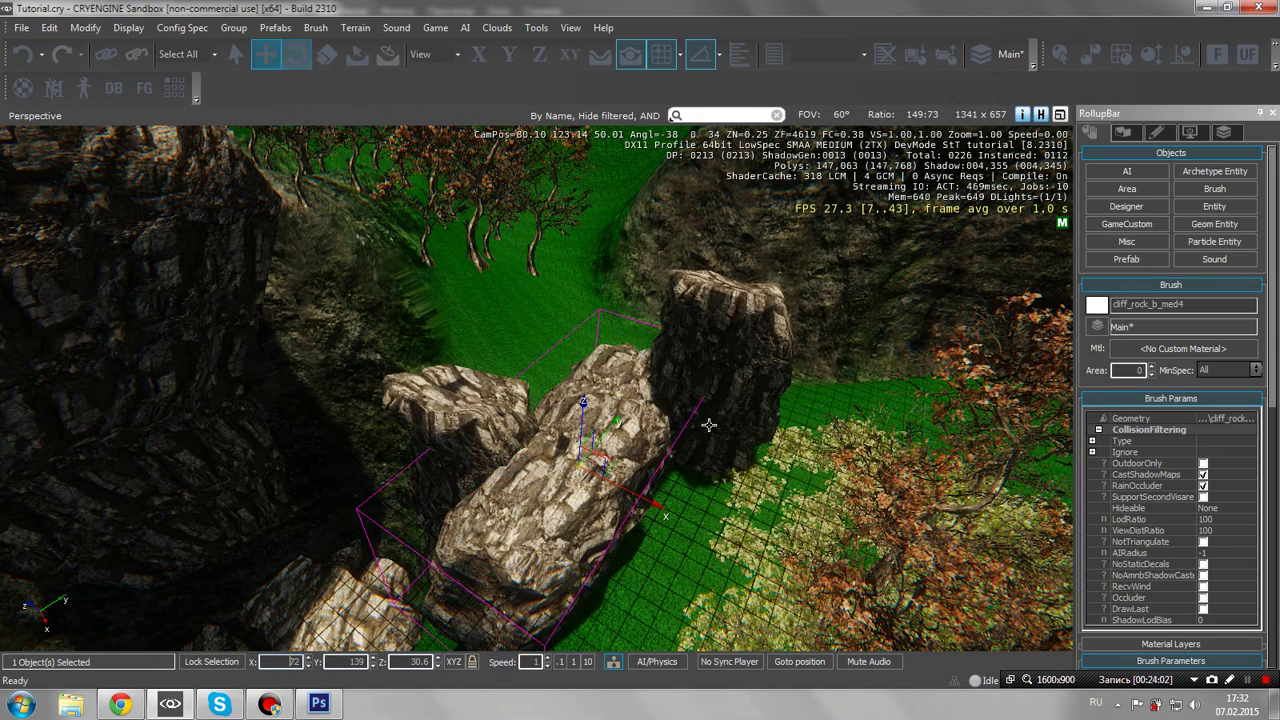
# Raise the lying cliff rock to Z 39.6 and turn it about its local Y axis to a Z rotation of -30 degrees
pyautogui.moveTo(582, 404); pyautogui.dragTo(632, 259)
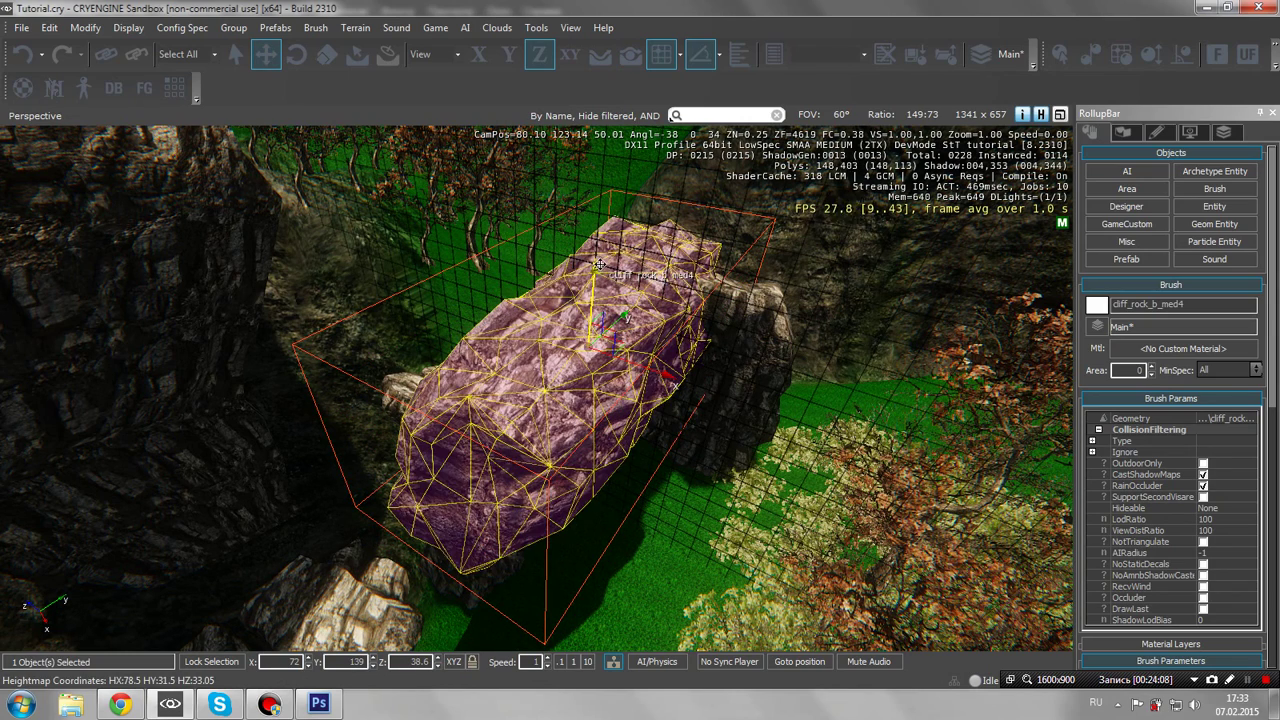
pyautogui.moveTo(600, 280); pyautogui.dragTo(602, 262)
pyautogui.press('2')
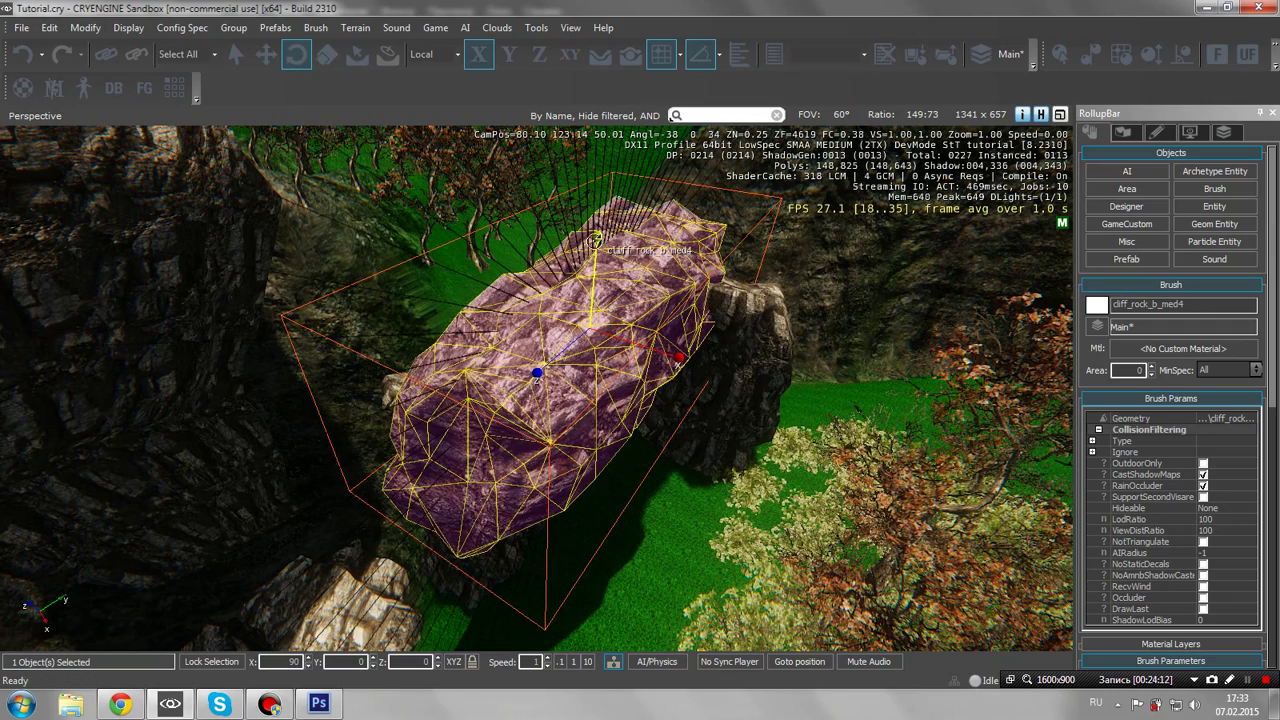
pyautogui.moveTo(530, 241); pyautogui.dragTo(641, 264)
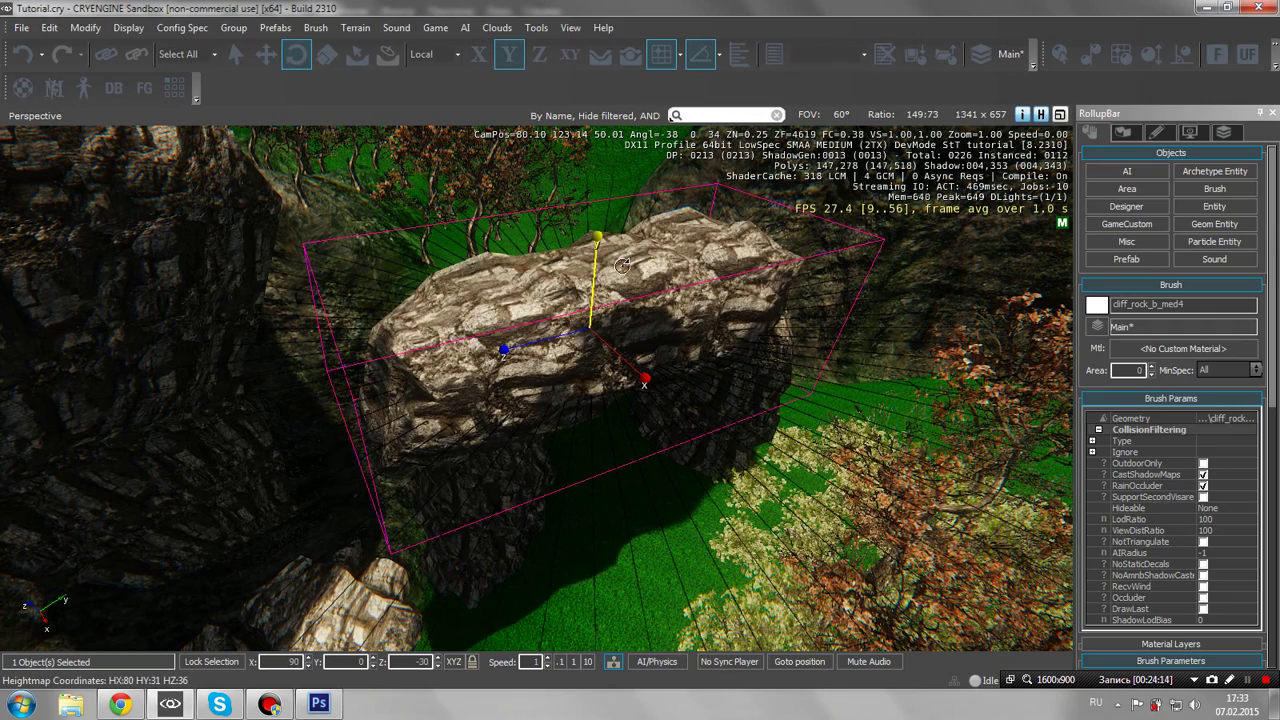
# Shift the raised cliff rock along X to 71 and turn it about its local Y axis to a Z rotation of -40 degrees
pyautogui.press('1')
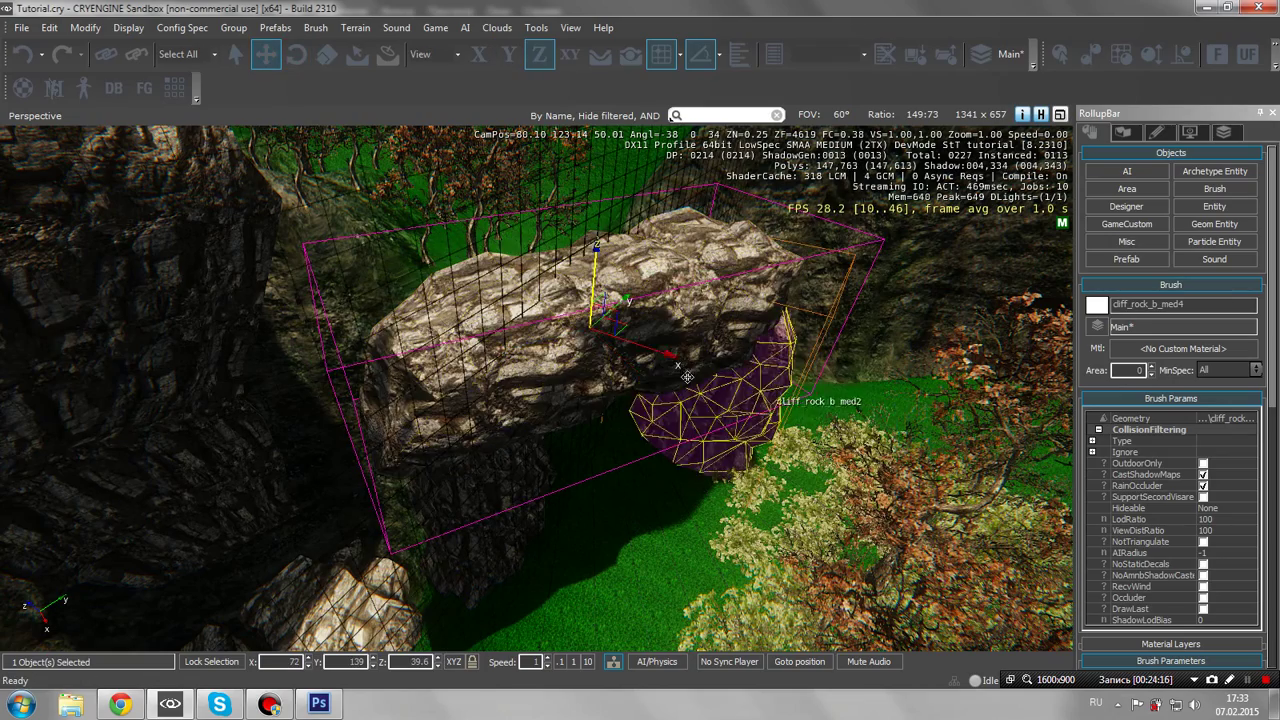
pyautogui.moveTo(667, 353); pyautogui.dragTo(661, 351)
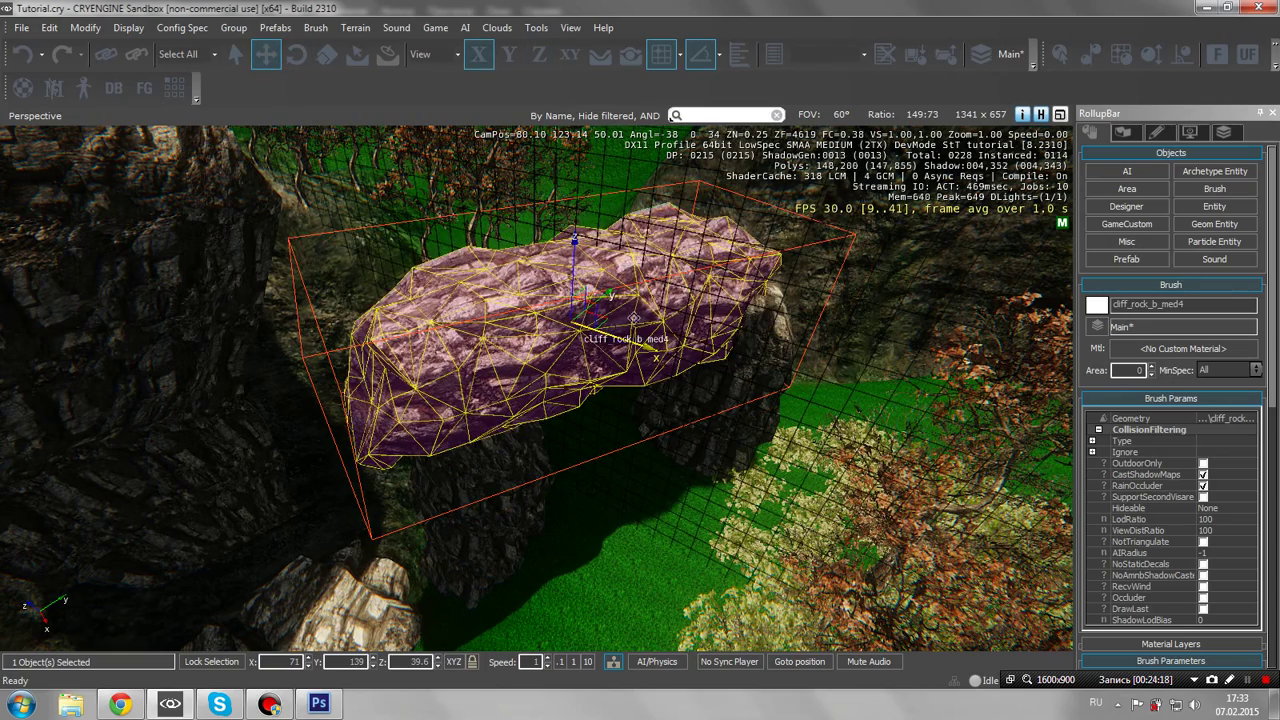
pyautogui.moveTo(510, 424); pyautogui.dragTo(680, 390, button='right')
pyautogui.press('w')
pyautogui.press('a')
pyautogui.press('d')
pyautogui.press('w')
pyautogui.press('a')
pyautogui.click(298, 56)
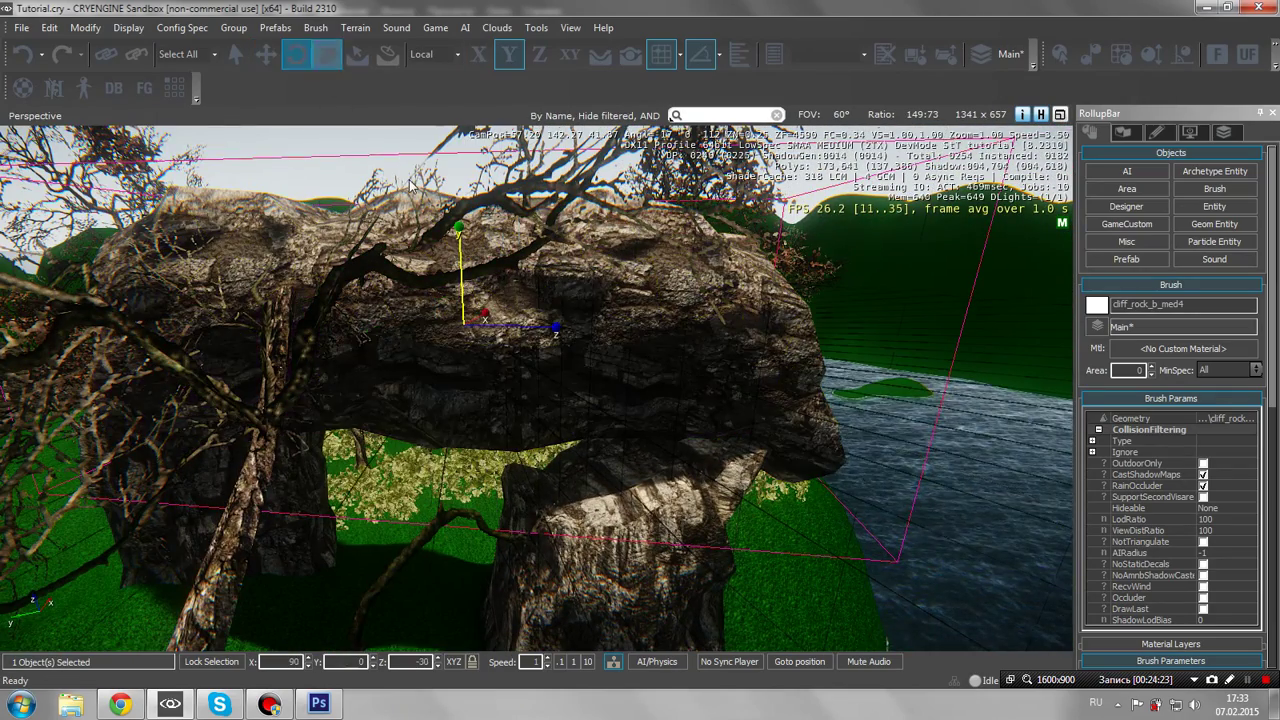
pyautogui.moveTo(446, 226); pyautogui.dragTo(417, 234)
pyautogui.scroll(4, 440, 232)
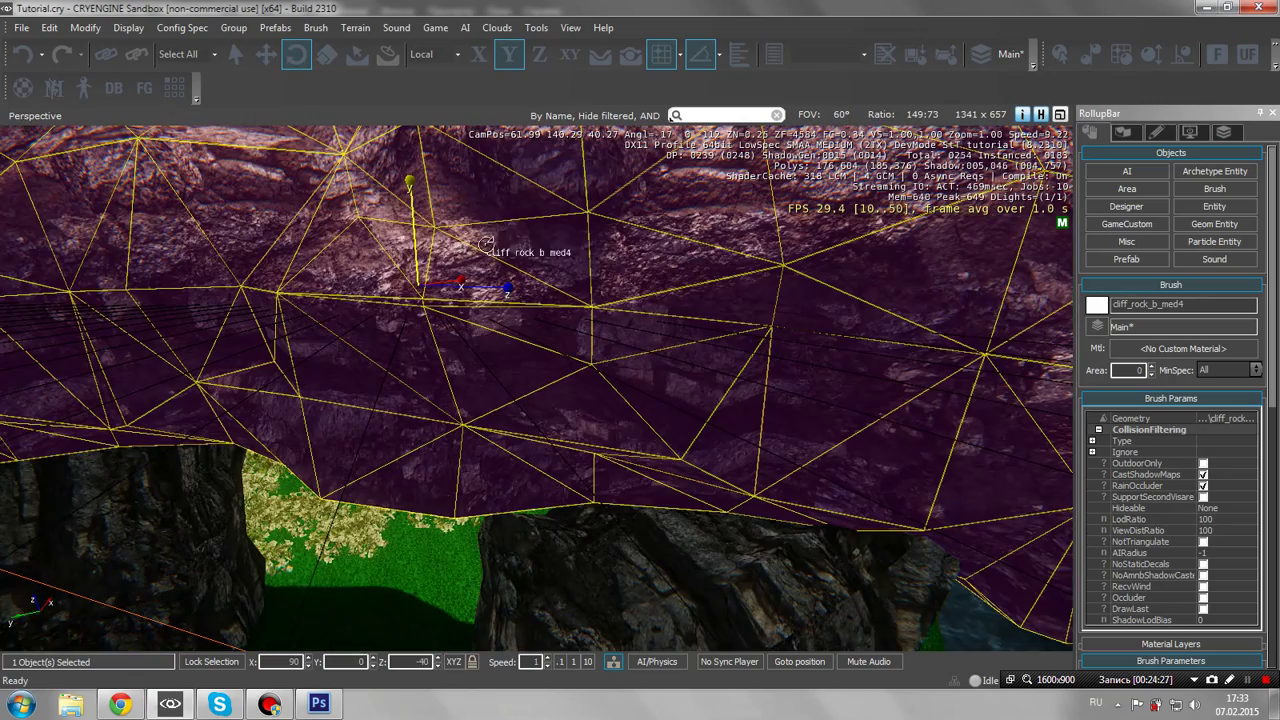
# Move the raised cliff rock to X 72, Y 141 so that it spans the two upright rocks
pyautogui.click(267, 58)
pyautogui.press('s')
pyautogui.moveTo(341, 231); pyautogui.dragTo(592, 262, button='right')
pyautogui.press('w')
pyautogui.press('s')
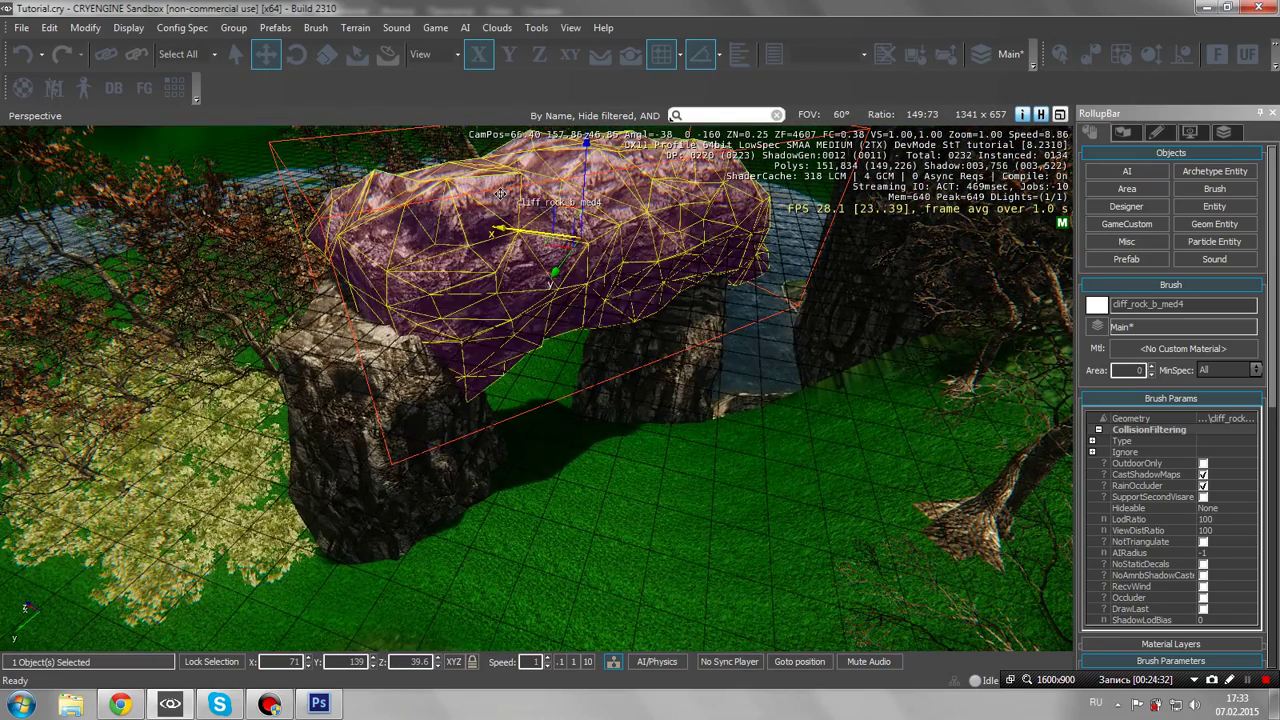
pyautogui.moveTo(555, 272); pyautogui.dragTo(532, 298)
pyautogui.moveTo(508, 248); pyautogui.dragTo(485, 244)
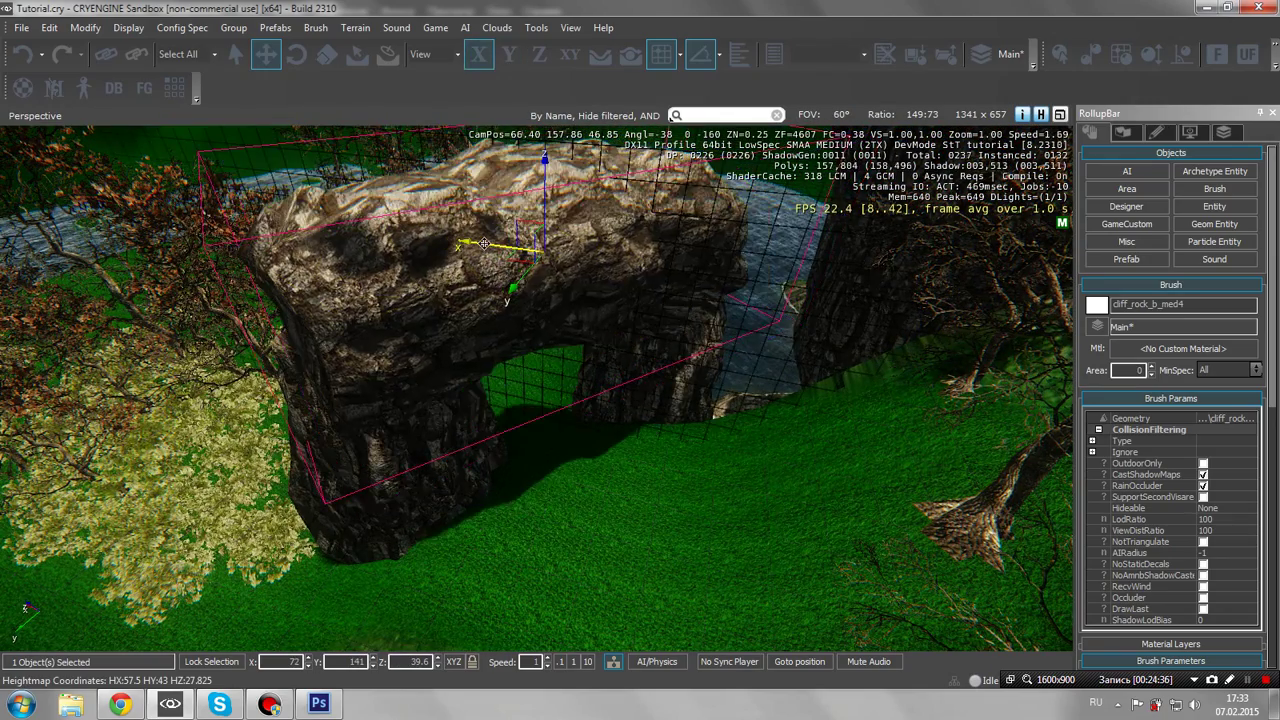
# Start game mode in the bushes facing the rock arch, and run through the arch and up the grassy slope to check it
pyautogui.press('w')
pyautogui.moveTo(562, 170); pyautogui.dragTo(553, 306, button='right')
pyautogui.press('s')
pyautogui.press('s')
pyautogui.press('w')
pyautogui.press('d')
pyautogui.press('w')
pyautogui.hotkey('ctrl', 'g')
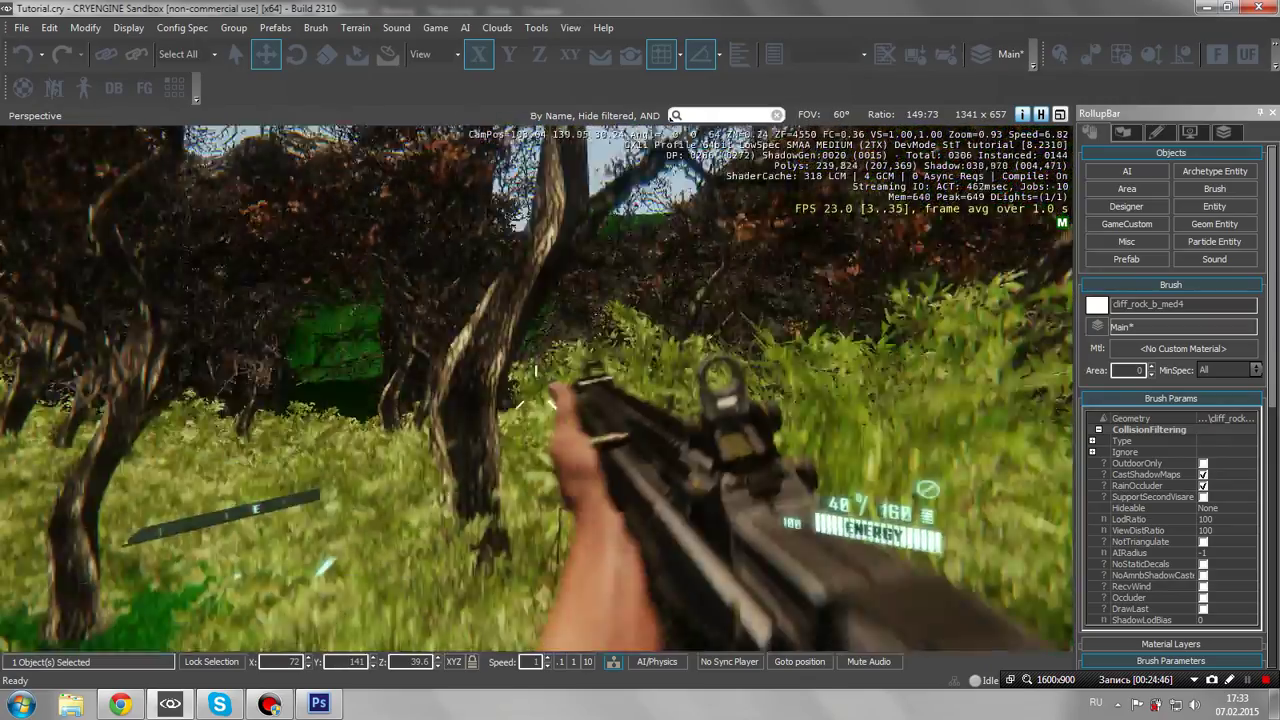
pyautogui.press('w')
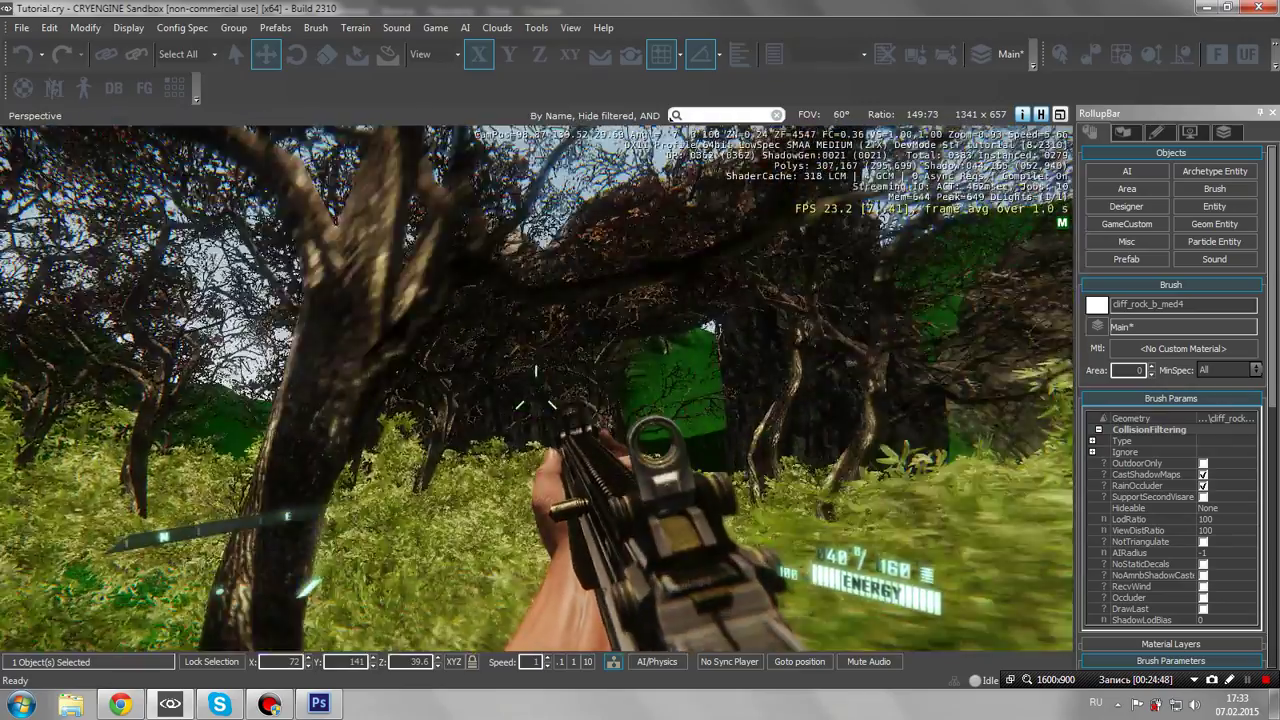
pyautogui.press('shift')
pyautogui.press('w')
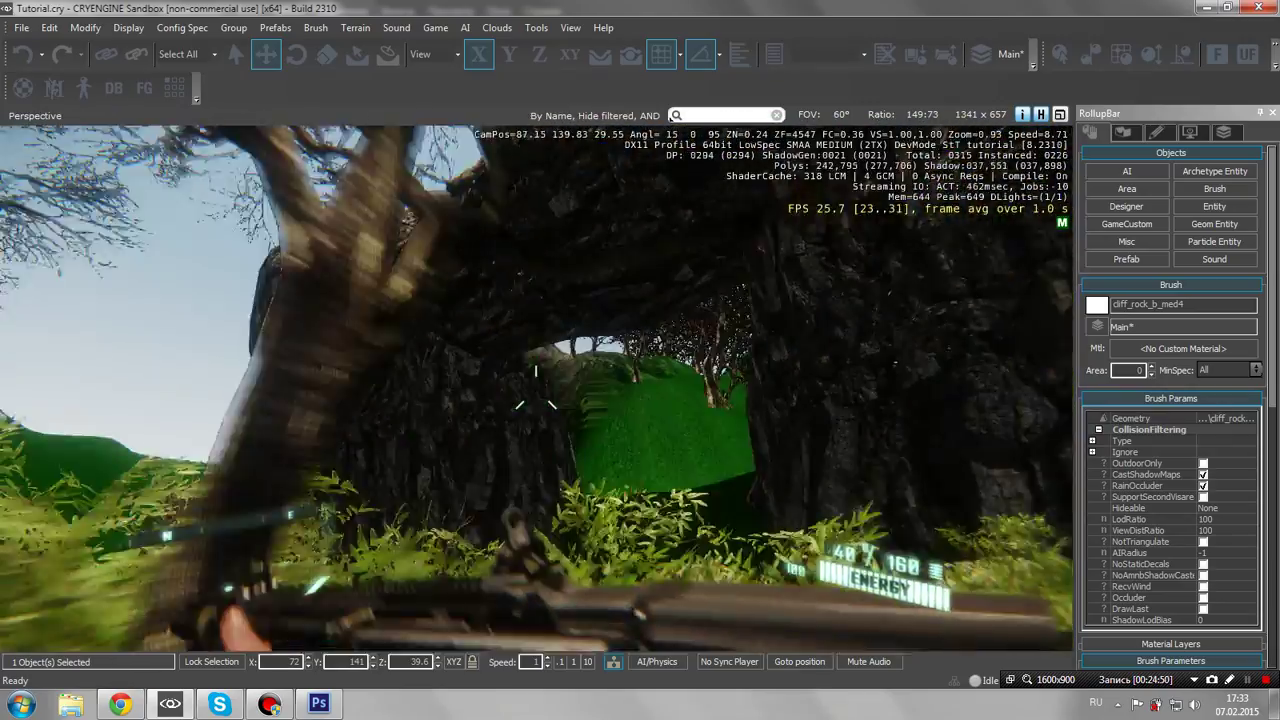
pyautogui.press('w')
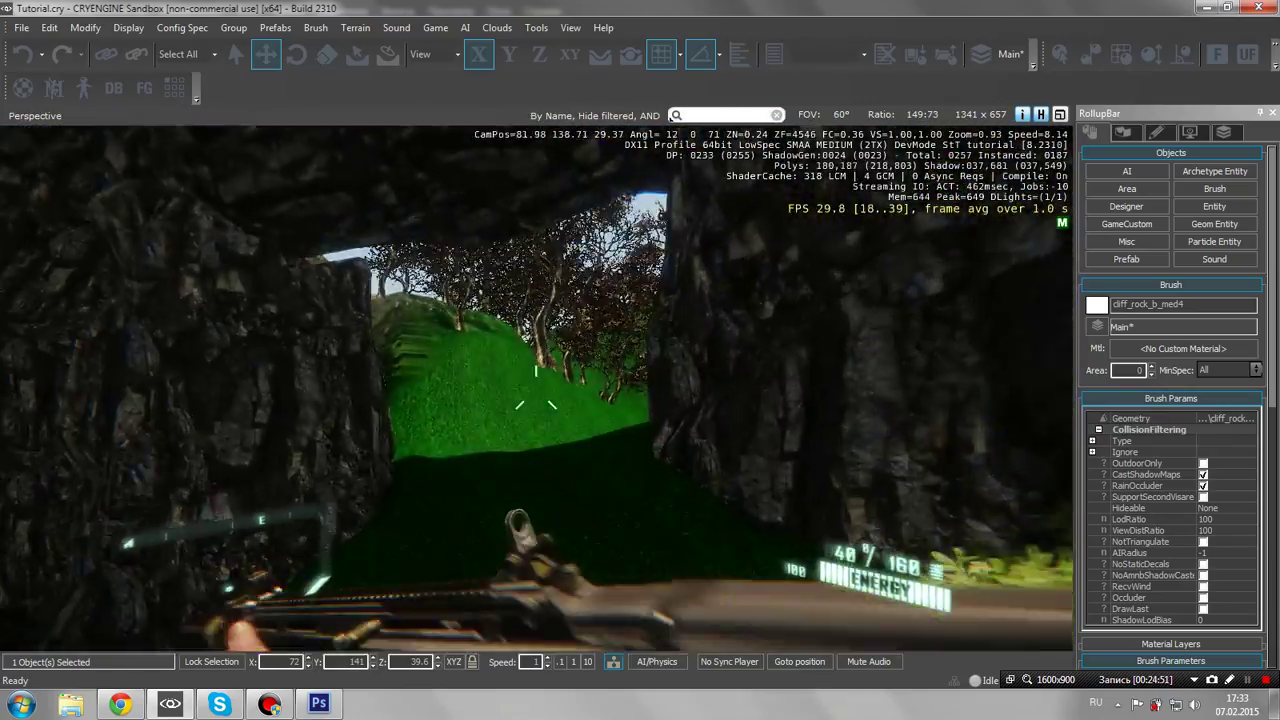
pyautogui.press('w')
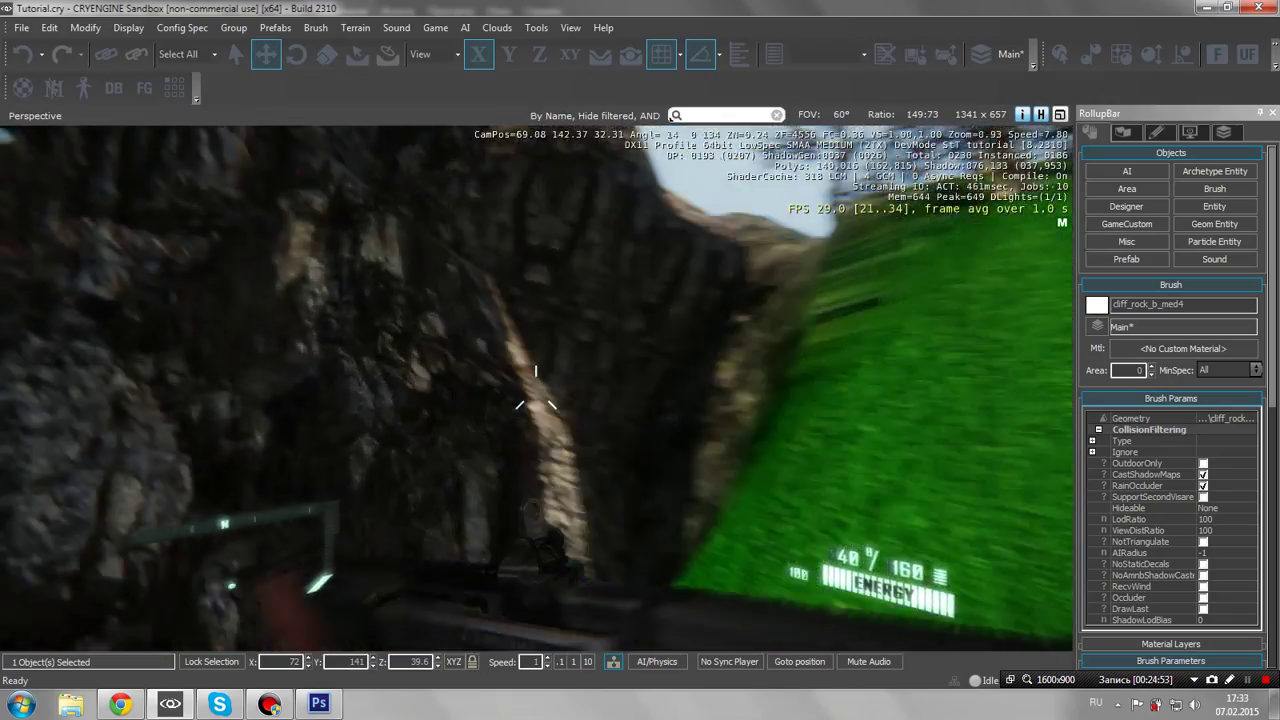
pyautogui.press('w')
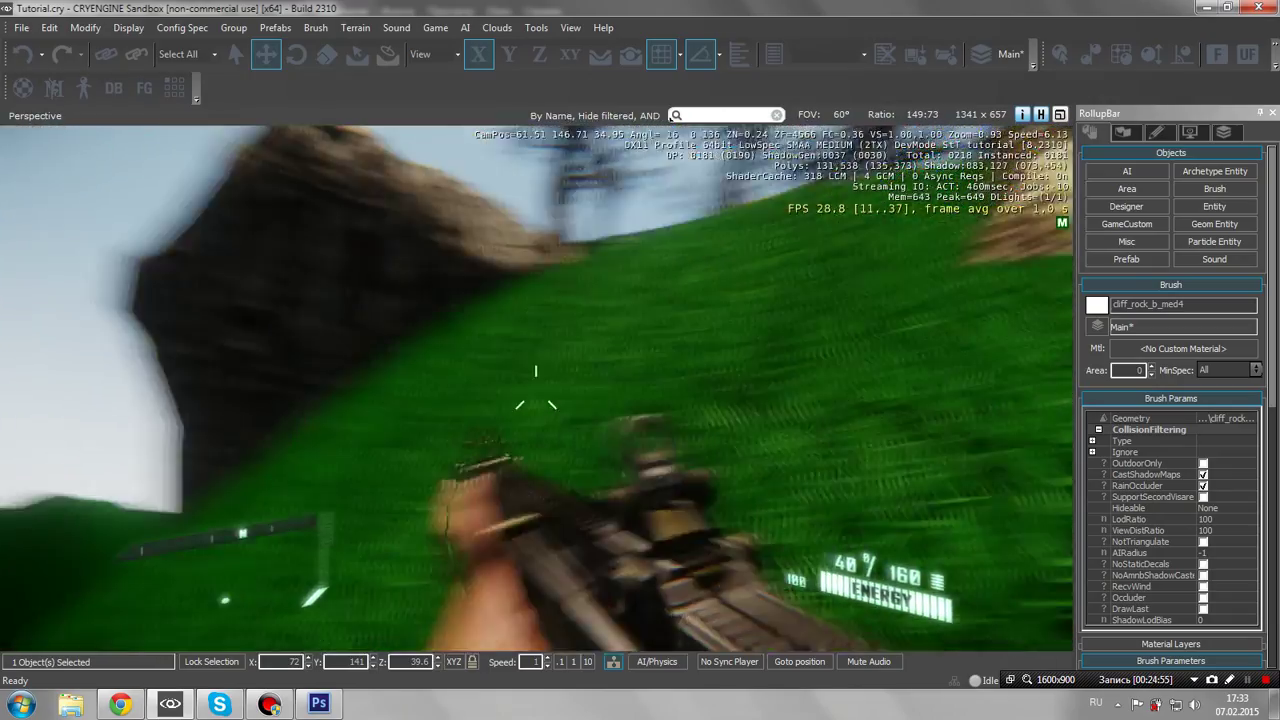
pyautogui.press('w')
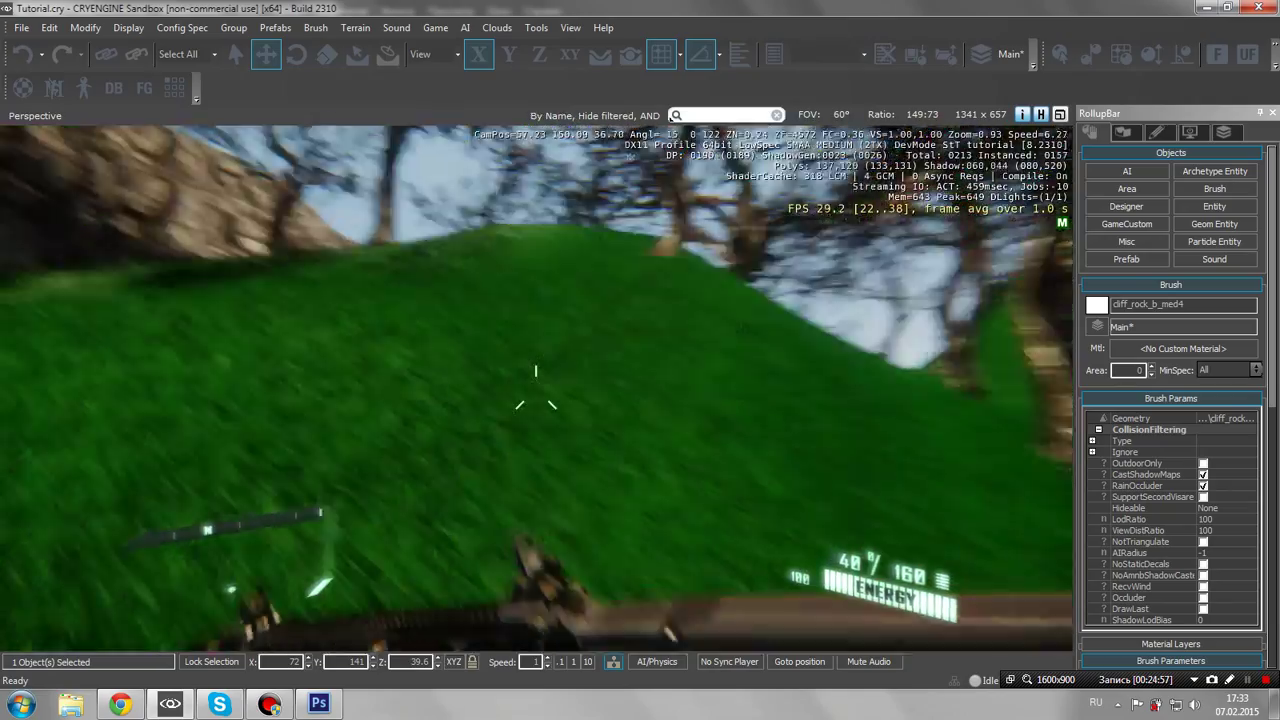
# Examine the shoreline rocks and the underwater terrain by swimming around them, and leave game mode
pyautogui.press('w')
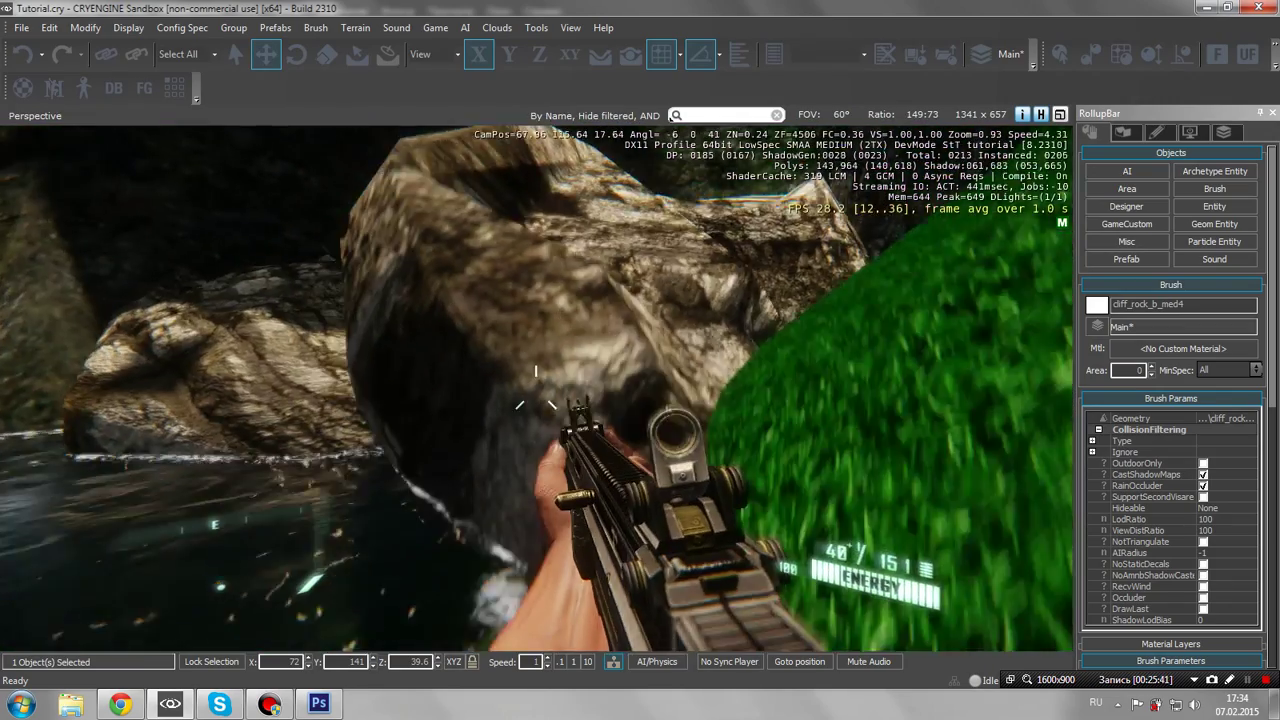
pyautogui.press('w')
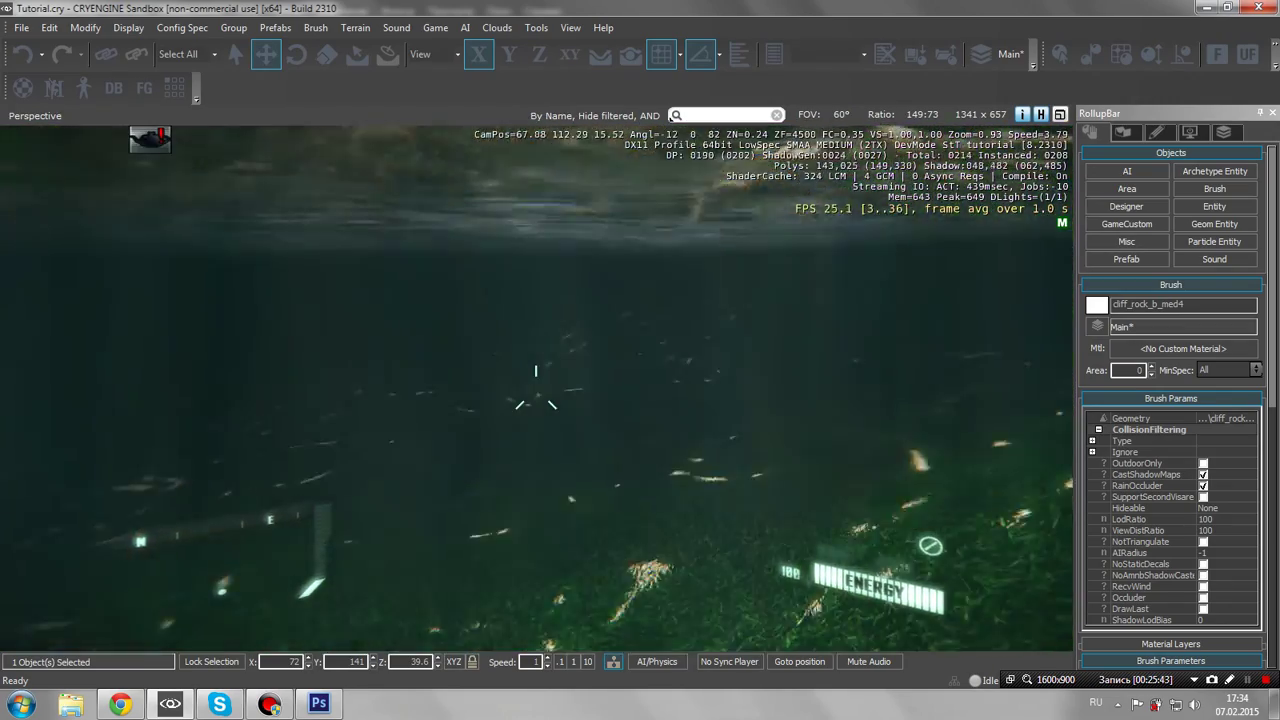
pyautogui.press('w')
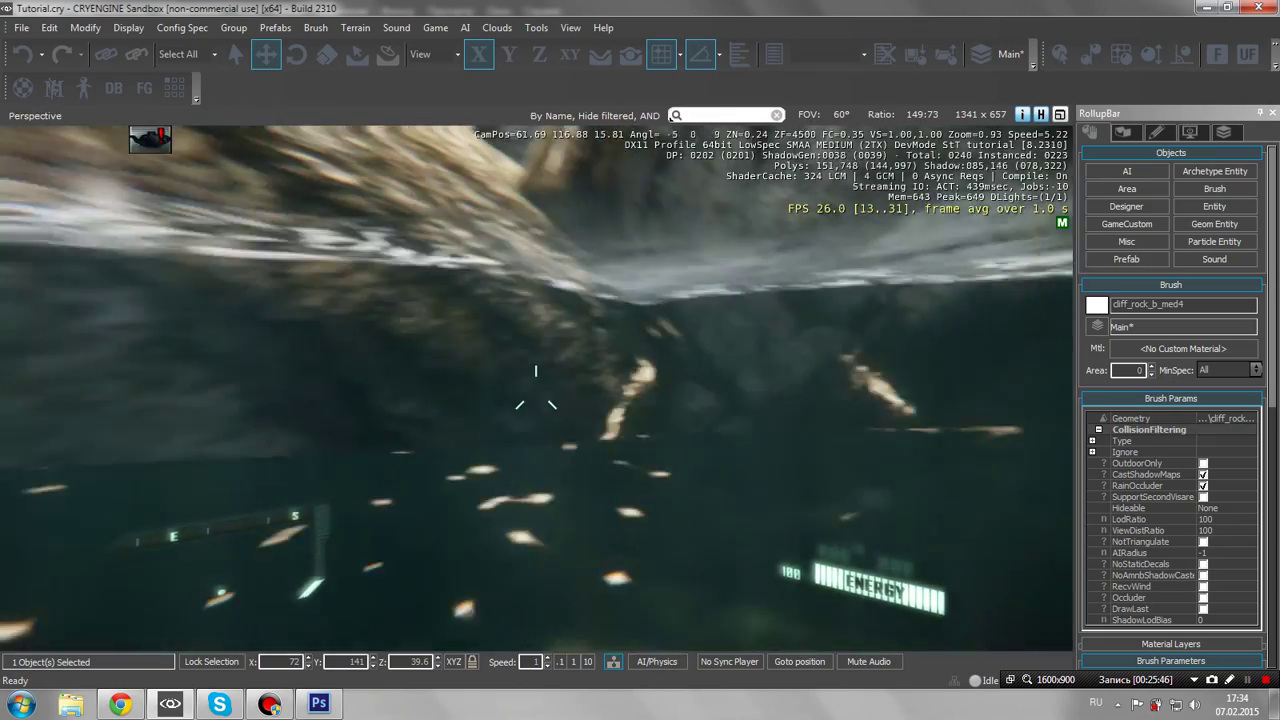
pyautogui.press('w')
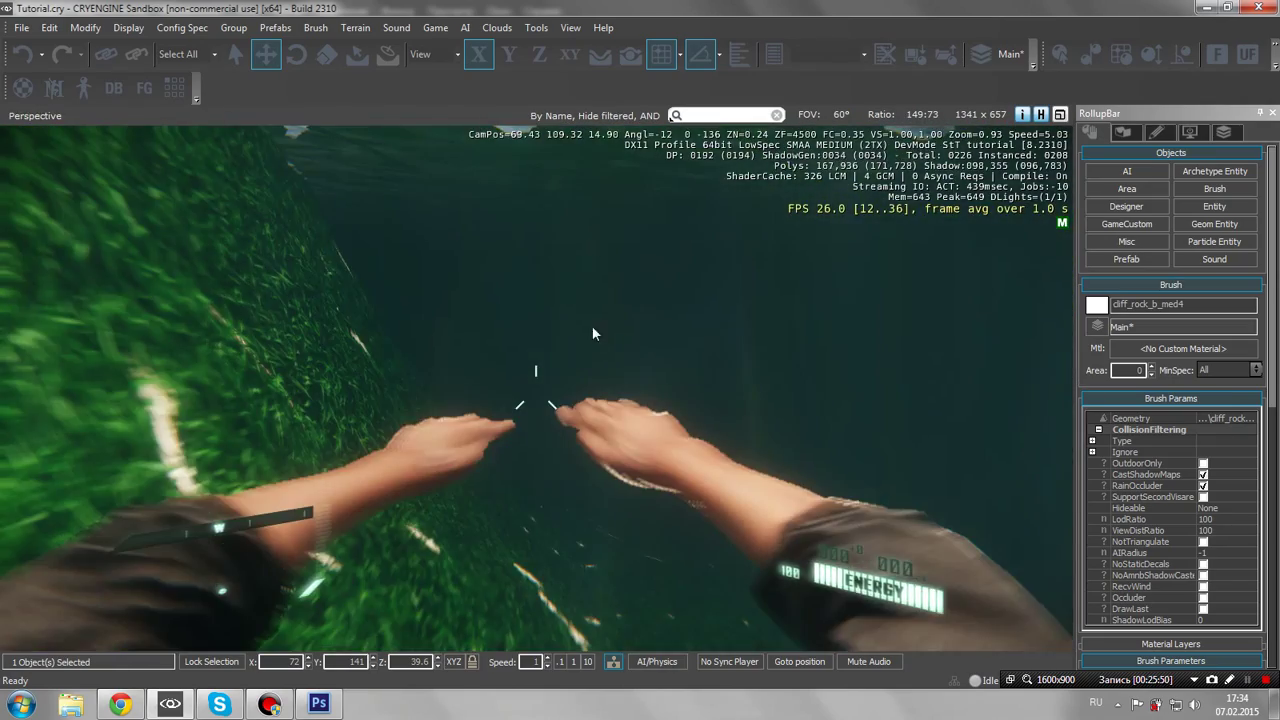
pyautogui.press('Escape')
# Browse the brush objects to the architecture buildings folder and view the open grass beside the bushes near the water
pyautogui.press('w')
pyautogui.moveTo(593, 334)
pyautogui.mouseDown(button='right')
pyautogui.moveTo(740, 350)
pyautogui.moveTo(575, 338)
pyautogui.mouseUp(button='right')
pyautogui.press('w')
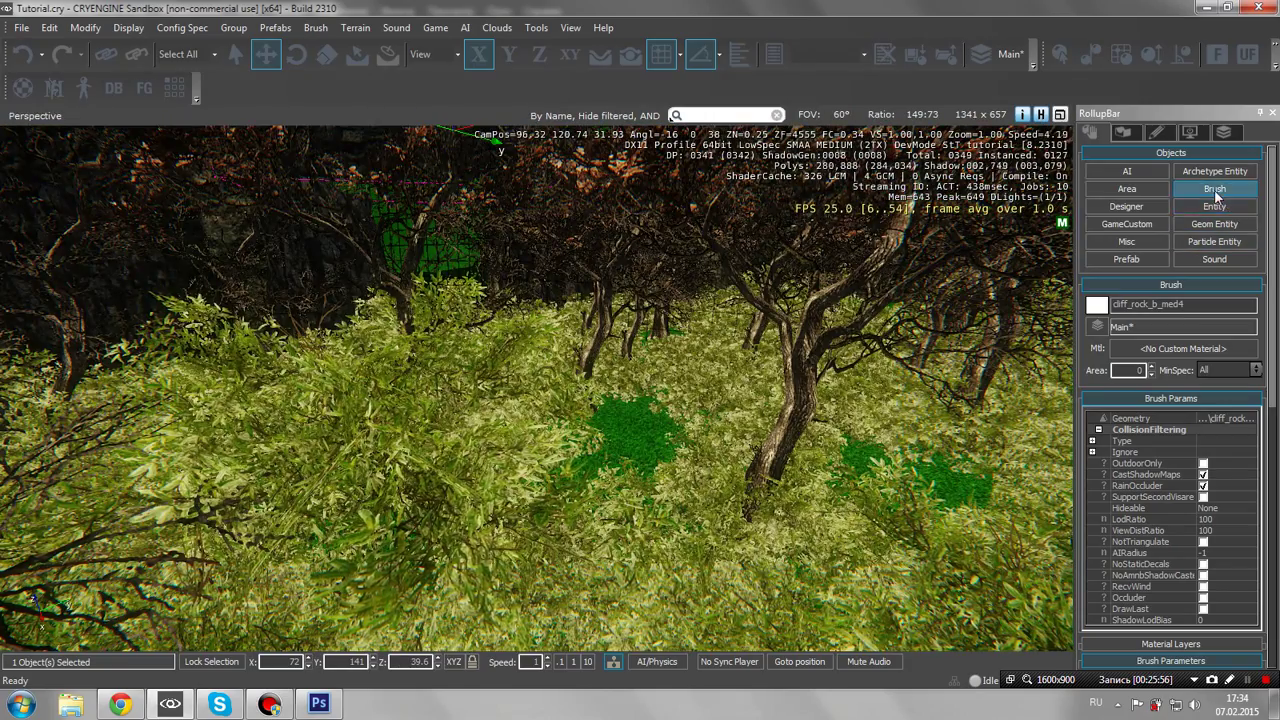
pyautogui.click(1214, 189)
pyautogui.click(1106, 385)
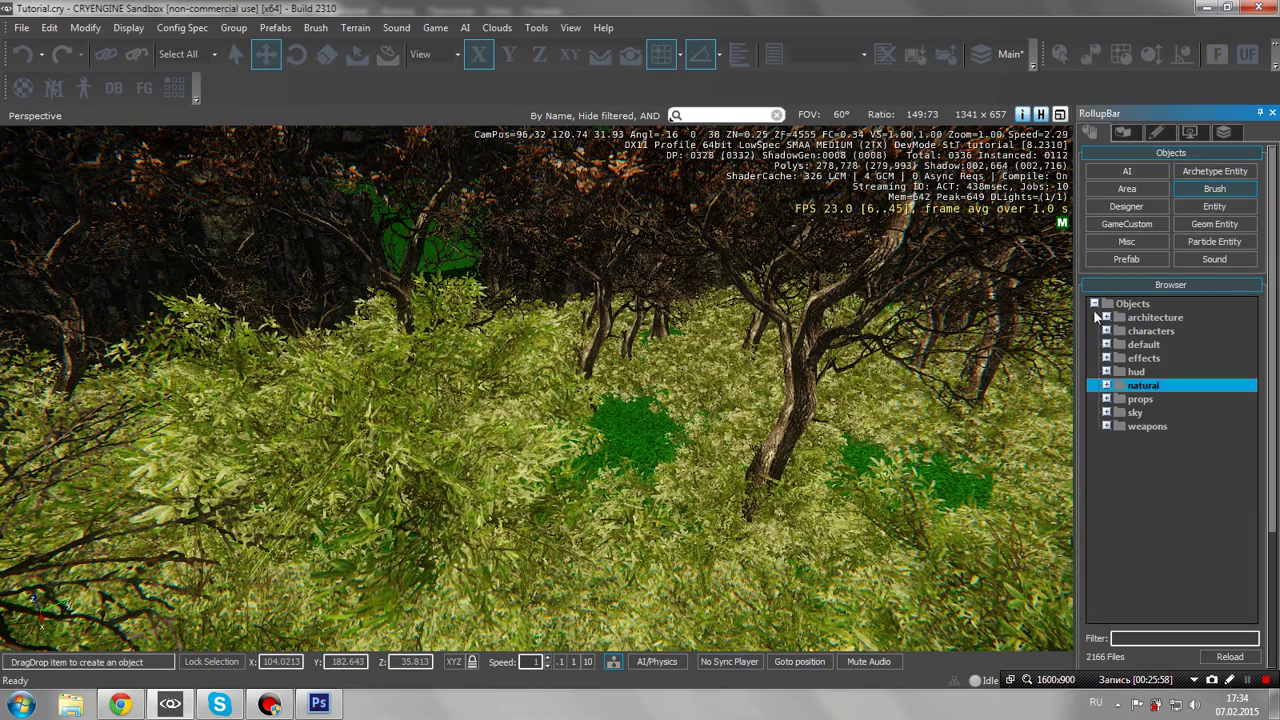
pyautogui.click(1105, 317)
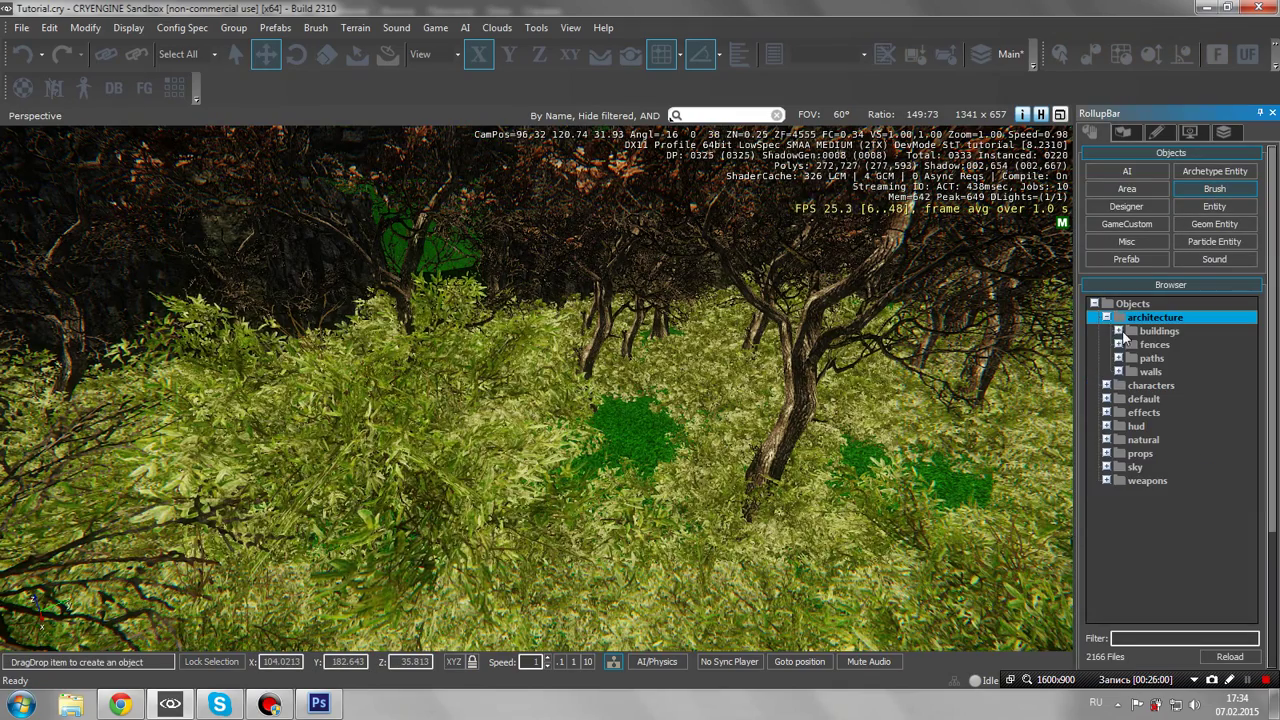
pyautogui.click(1118, 331)
pyautogui.press('s')
pyautogui.moveTo(640, 400); pyautogui.dragTo(790, 425, button='right')
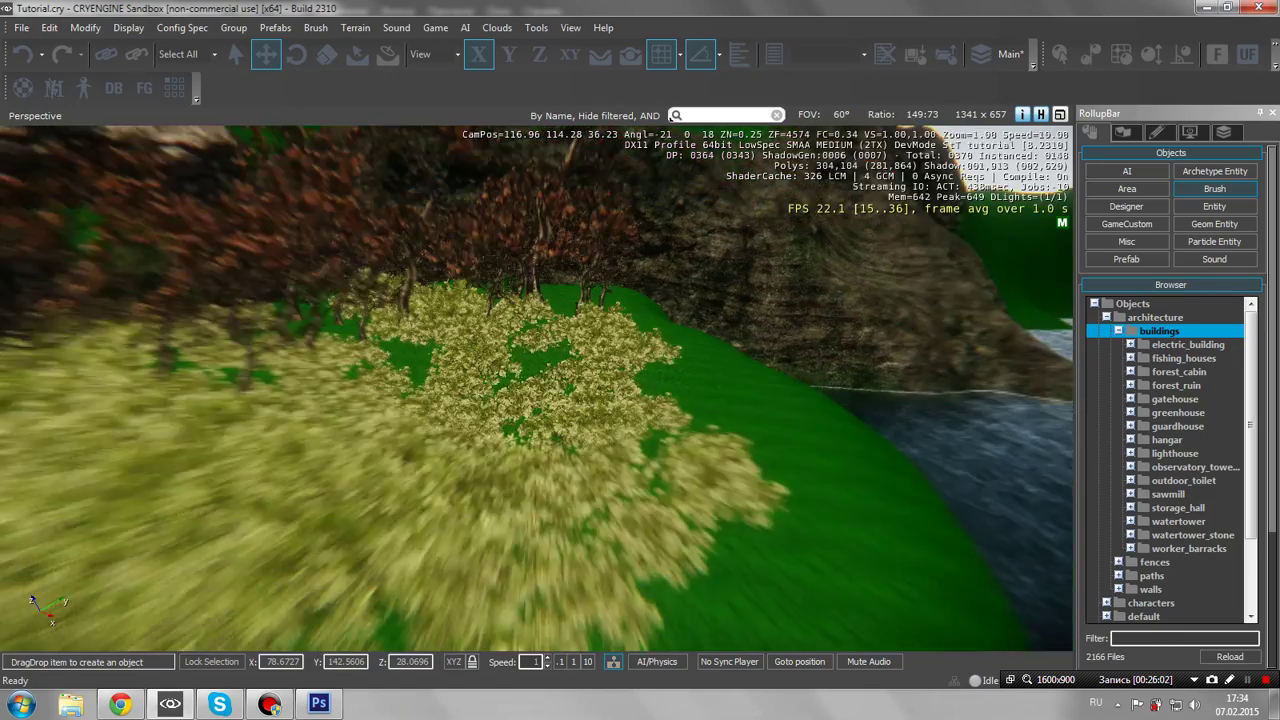
# Try out the electric_building brush on the grassy shore at X 119, Y 133, Z 28, and delete it
pyautogui.click(1130, 345)
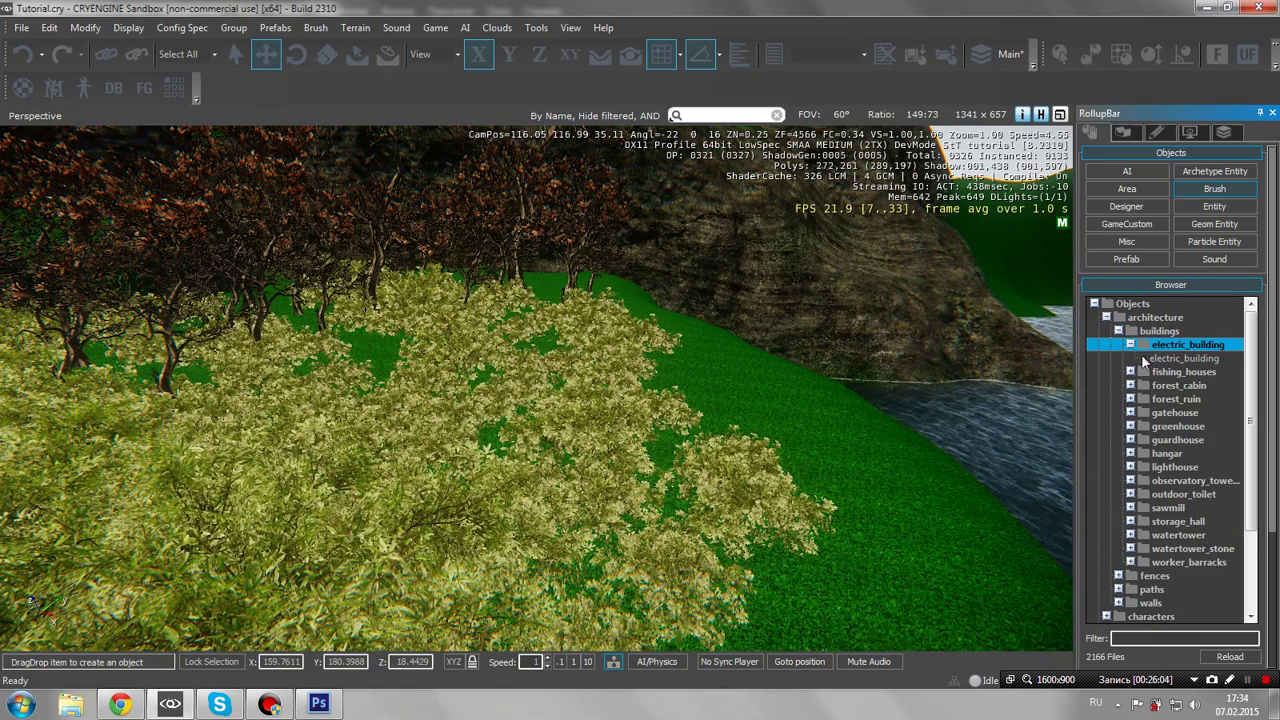
pyautogui.click(1184, 358)
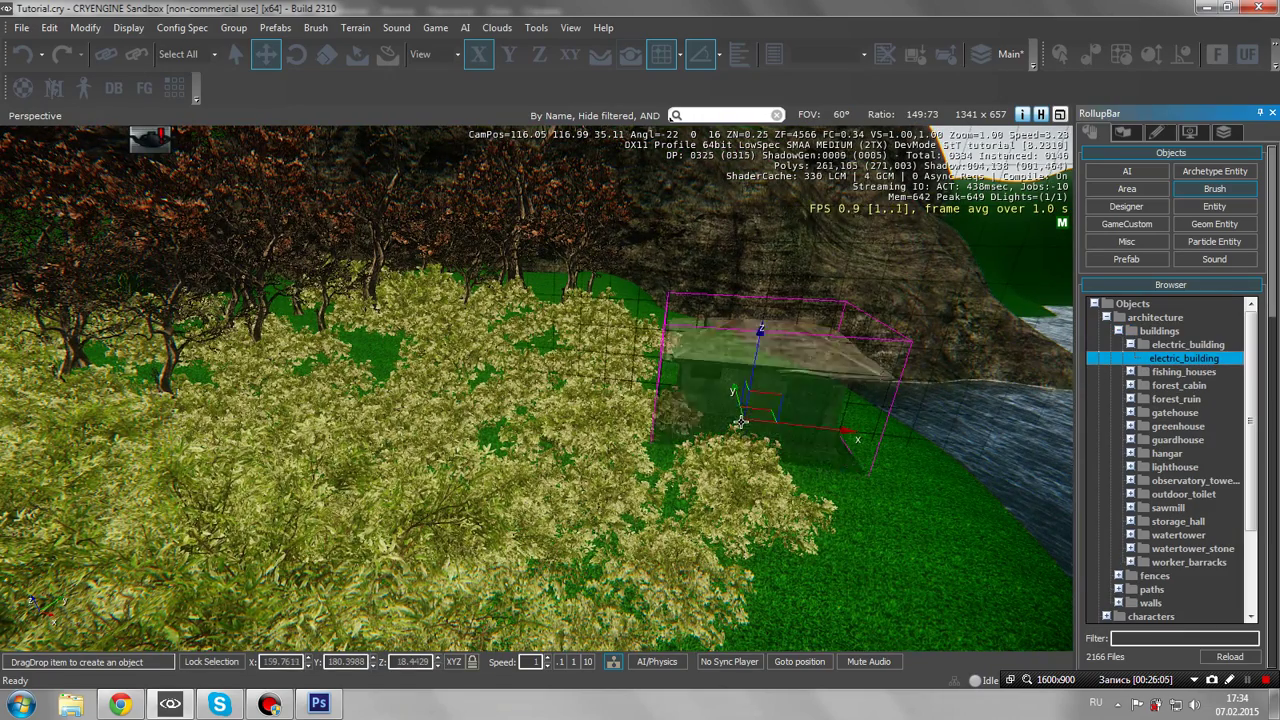
pyautogui.click(823, 421)
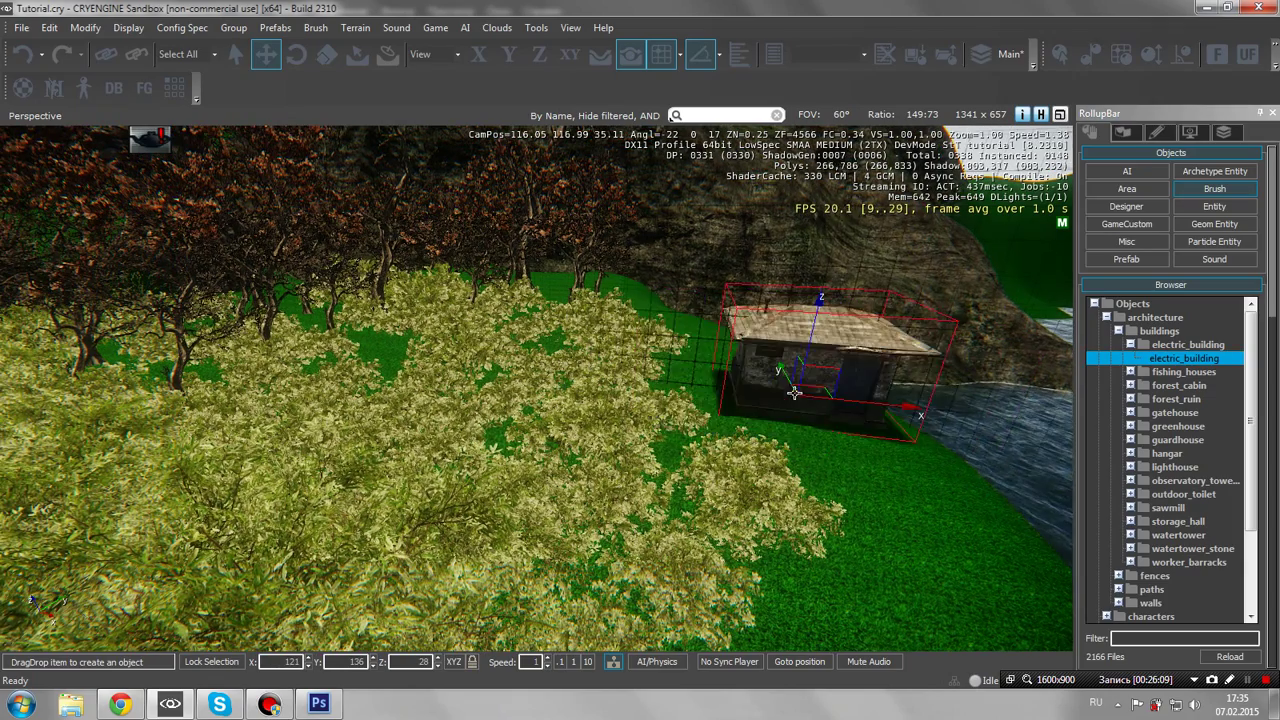
pyautogui.click(773, 413)
pyautogui.press('Delete')
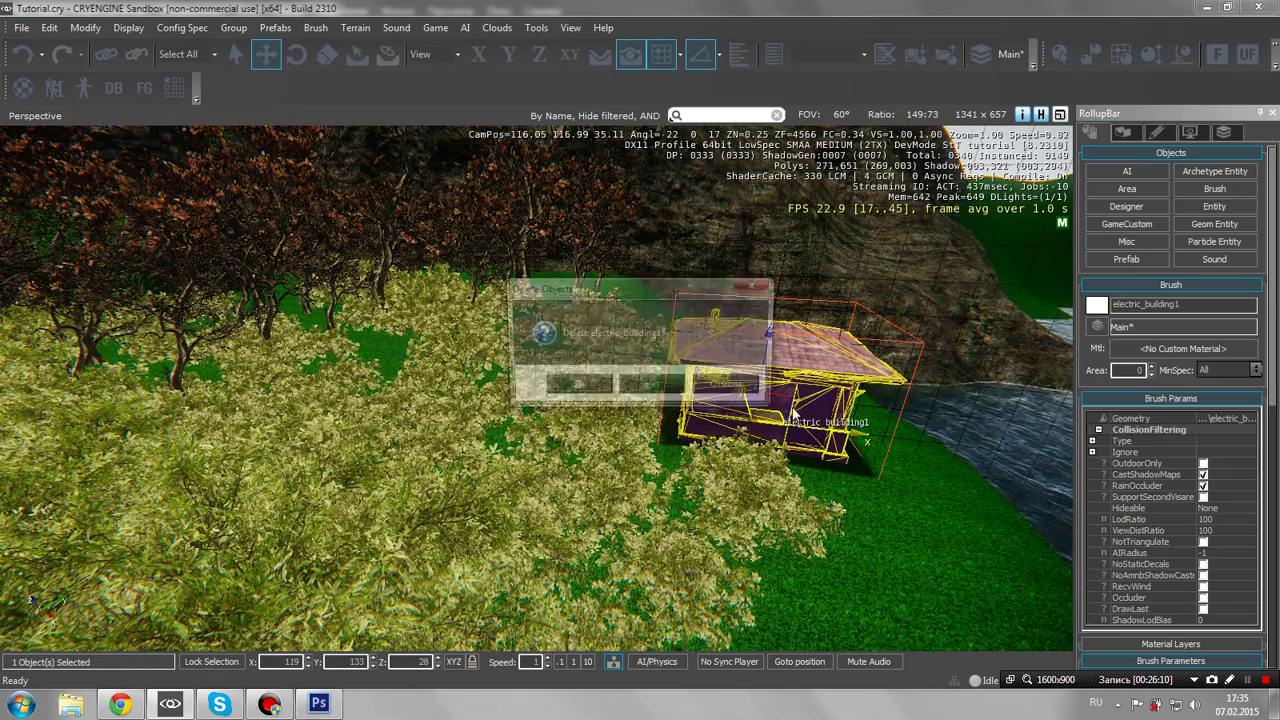
pyautogui.click(574, 384)
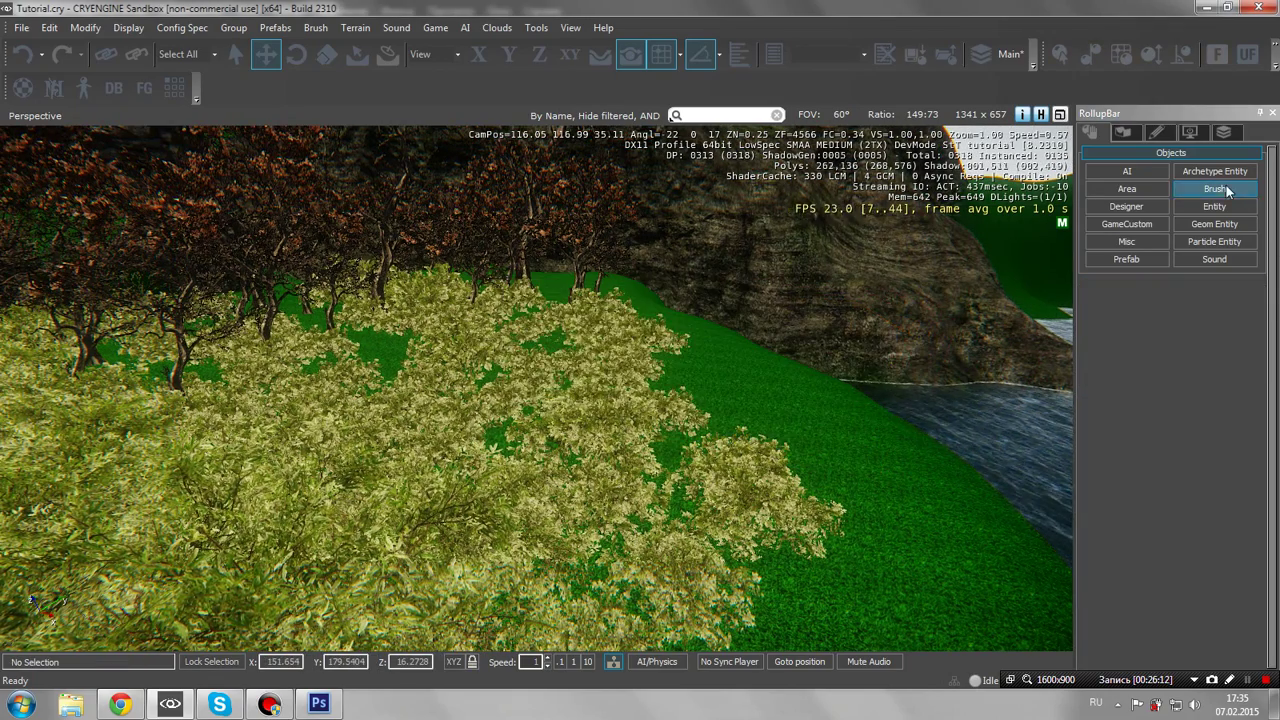
# Place the forest_ruin brush from the forest_ruin buildings folder among the bushes at X 115, Y 130, Z 28
pyautogui.click(1218, 189)
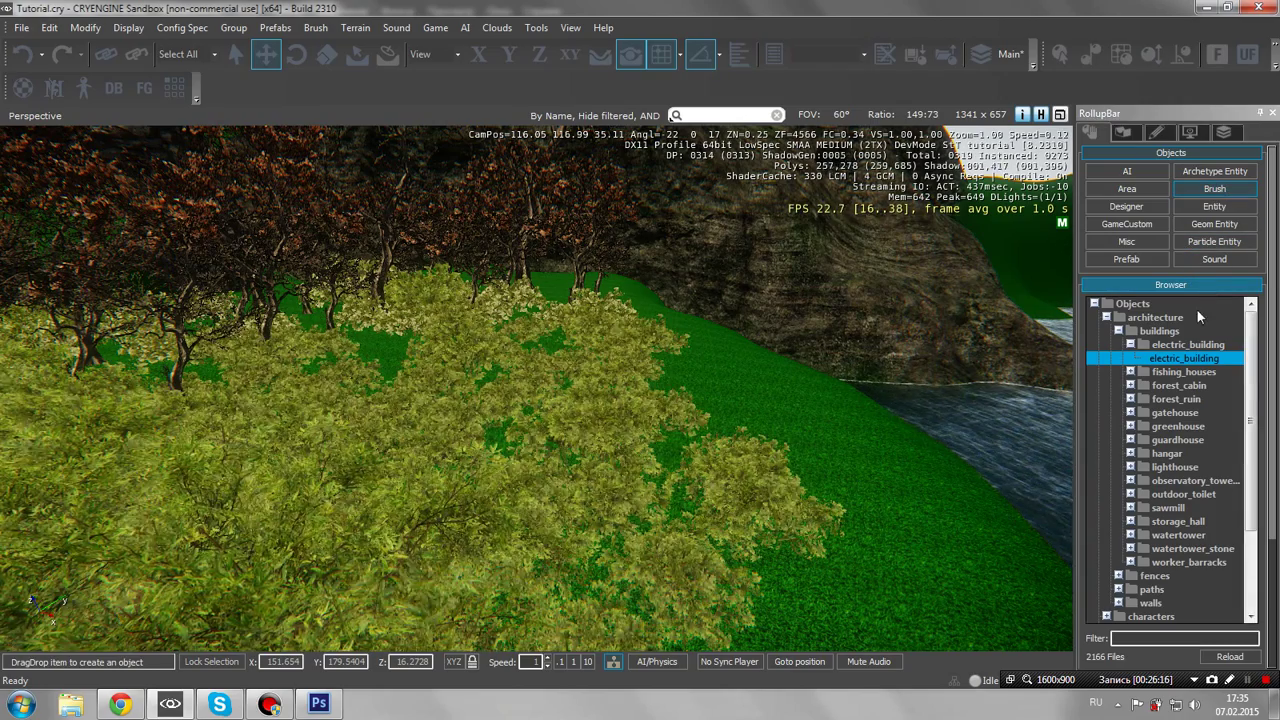
pyautogui.click(1130, 344)
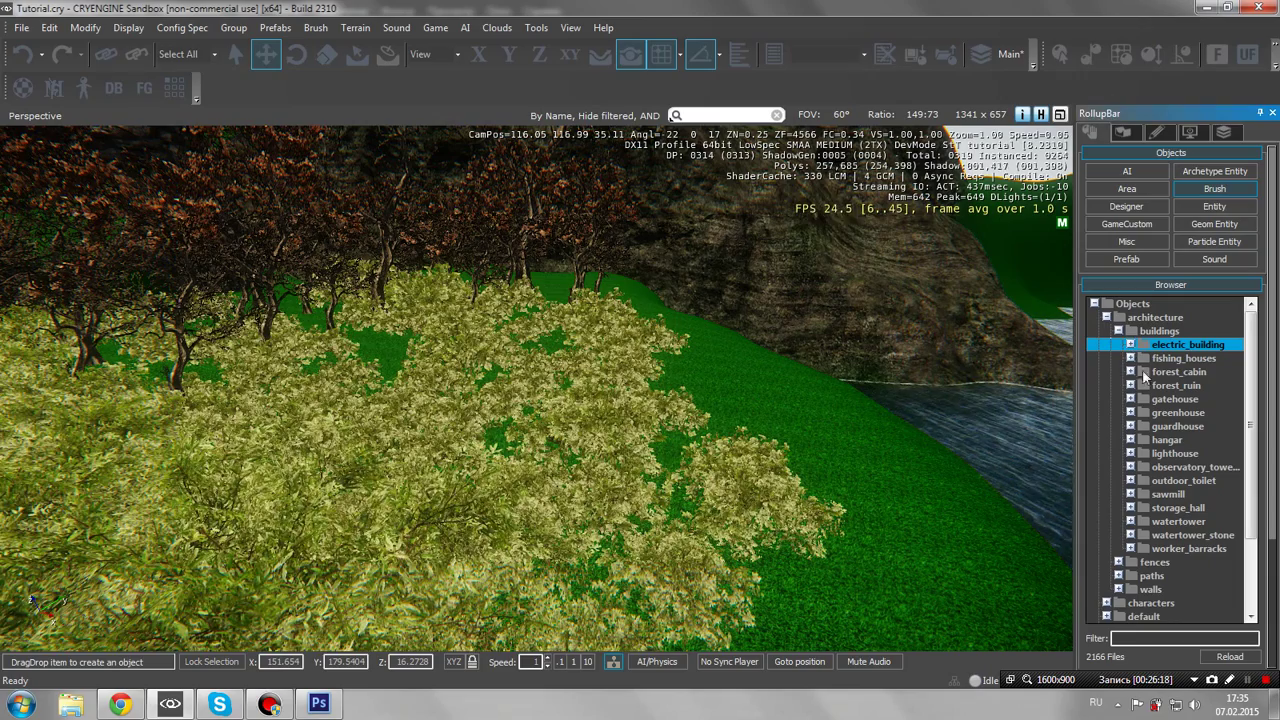
pyautogui.click(1130, 386)
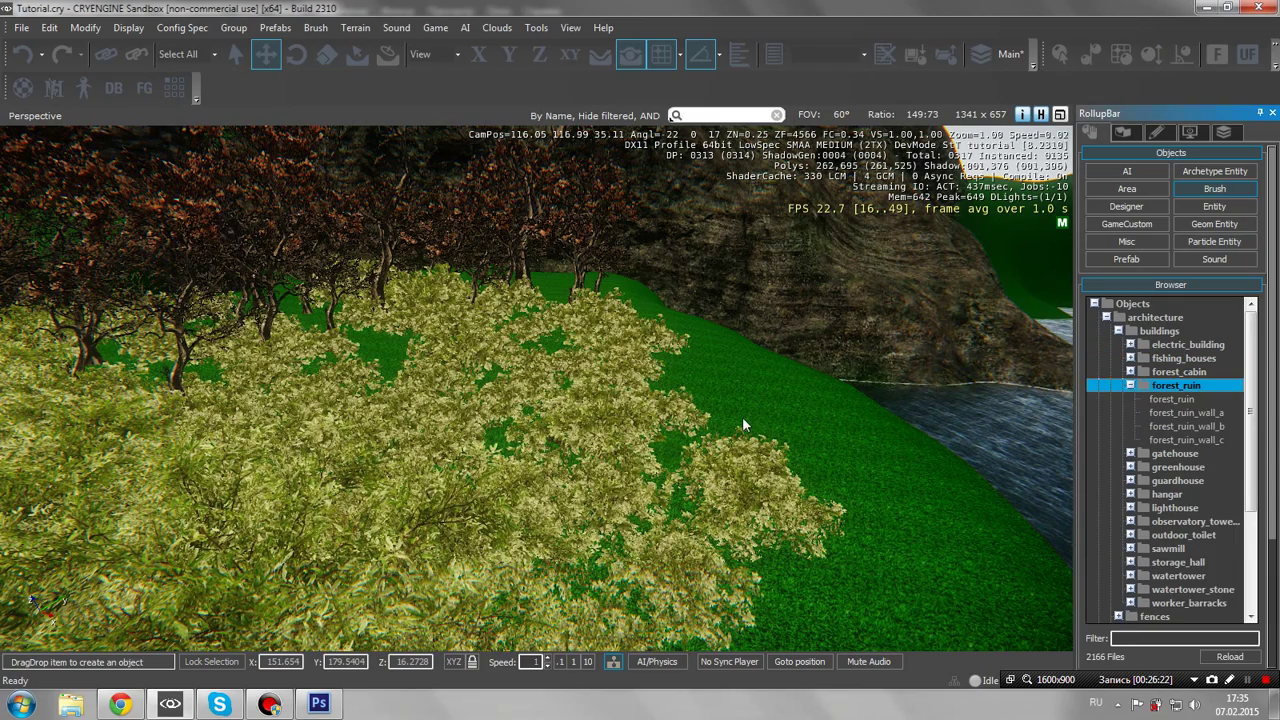
pyautogui.moveTo(737, 401)
pyautogui.mouseDown()
pyautogui.moveTo(734, 389)
pyautogui.moveTo(589, 416)
pyautogui.moveTo(640, 440)
pyautogui.mouseUp()
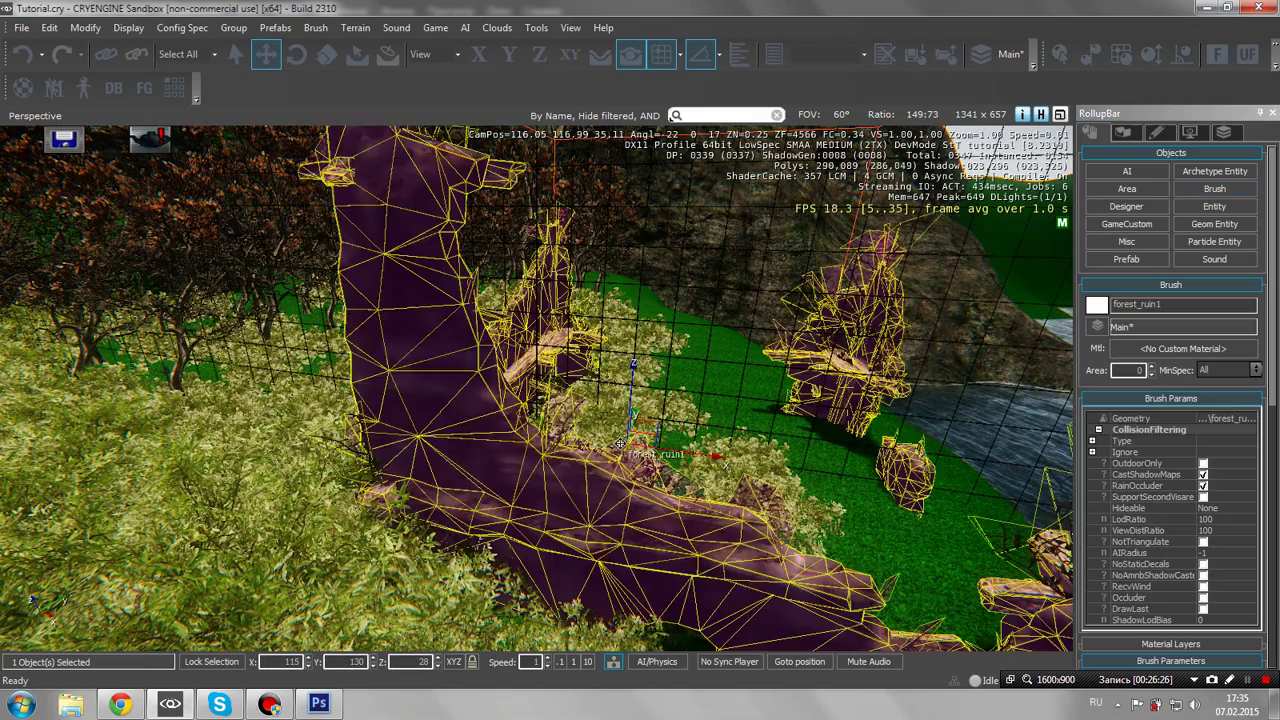
# Examine the forest ruin in game mode by walking around it and climbing onto its wall, and leave game mode
pyautogui.press('s')
pyautogui.moveTo(640, 440); pyautogui.dragTo(550, 460, button='right')
pyautogui.press('w')
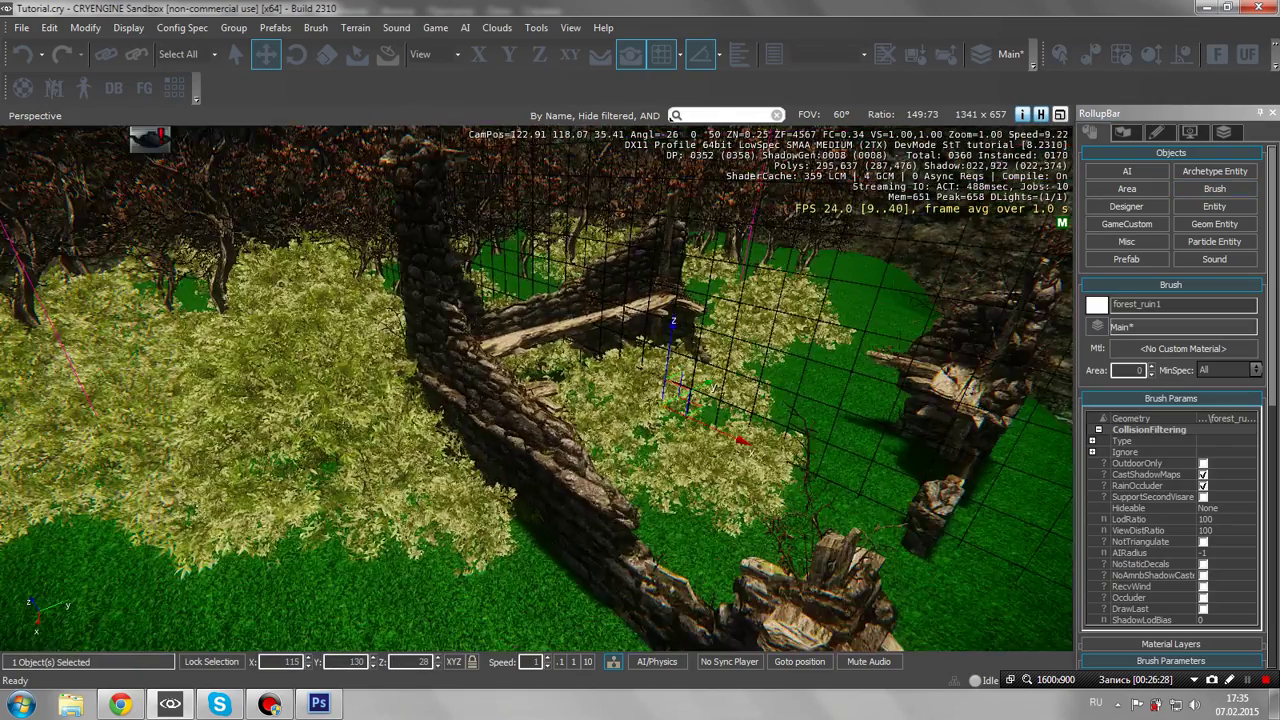
pyautogui.hotkey('ctrl', 'g')
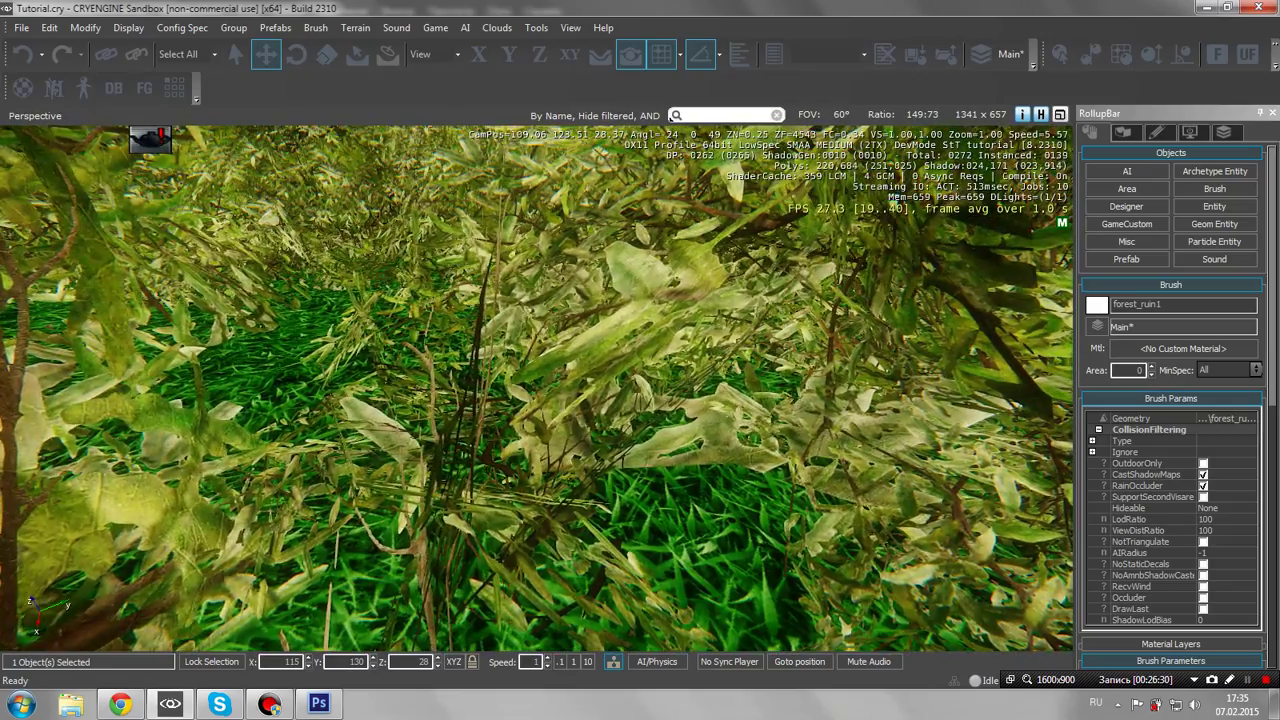
pyautogui.press('w')
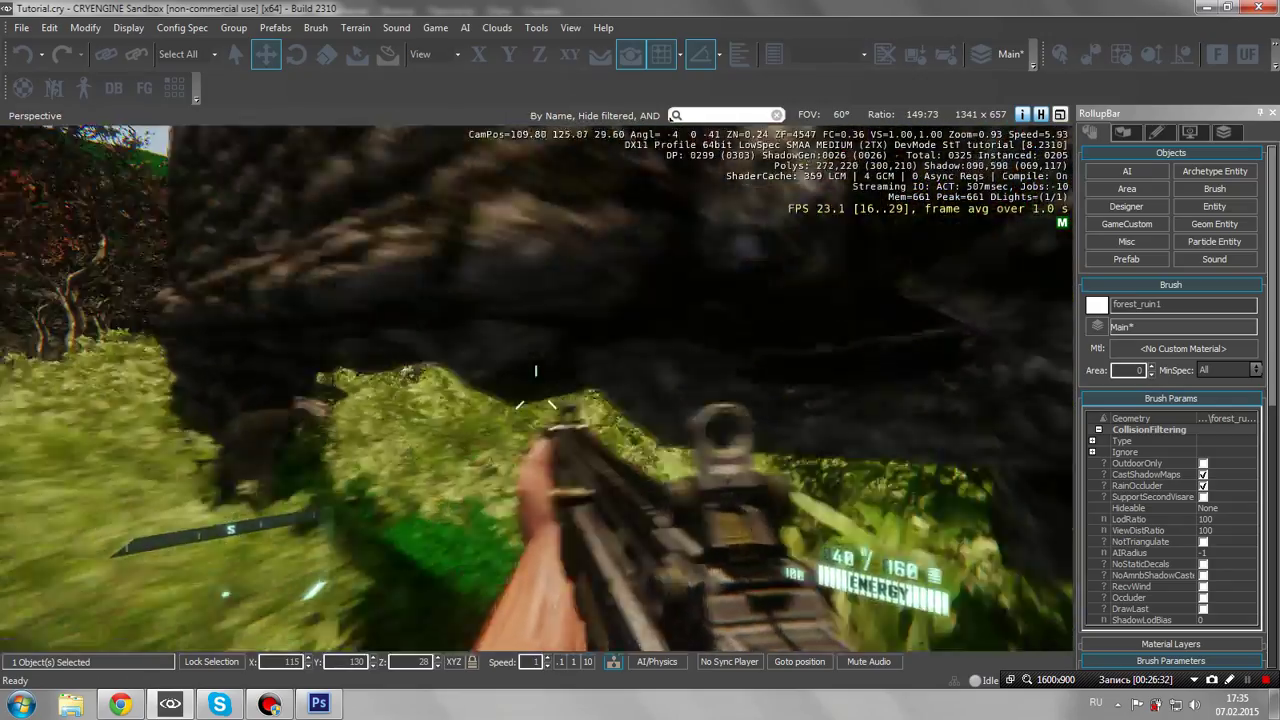
pyautogui.press('w')
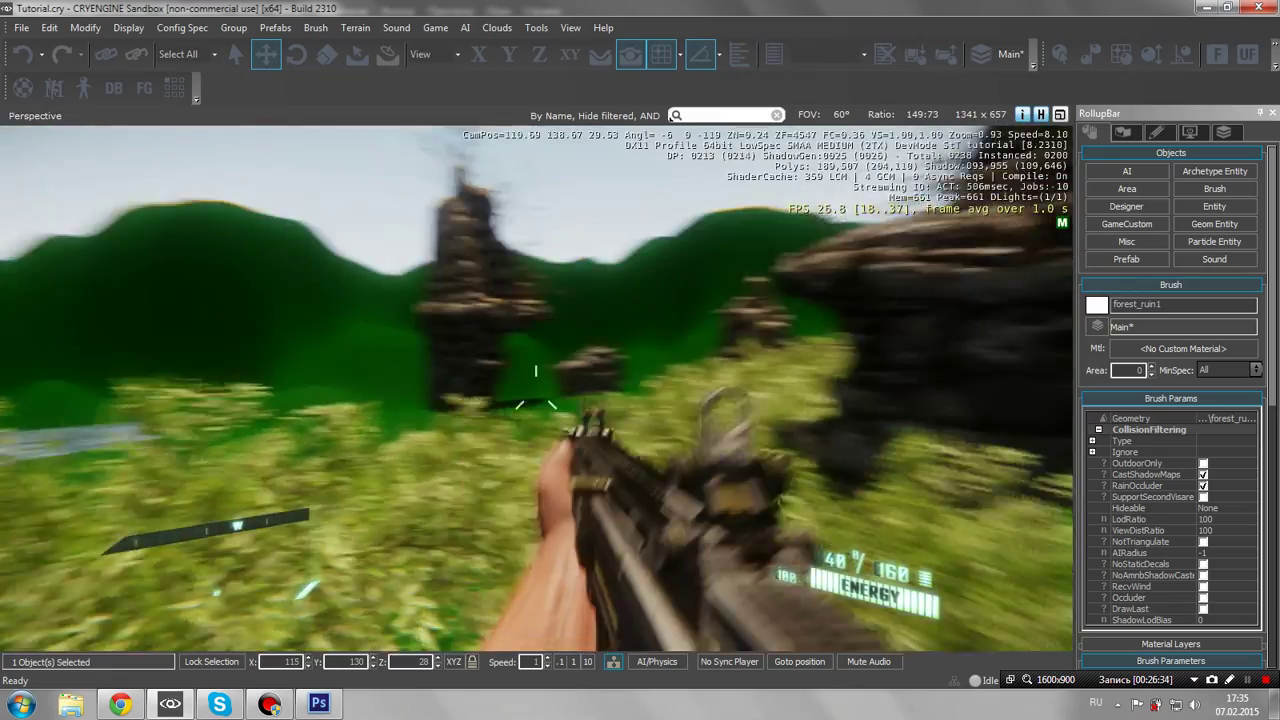
pyautogui.press('w')
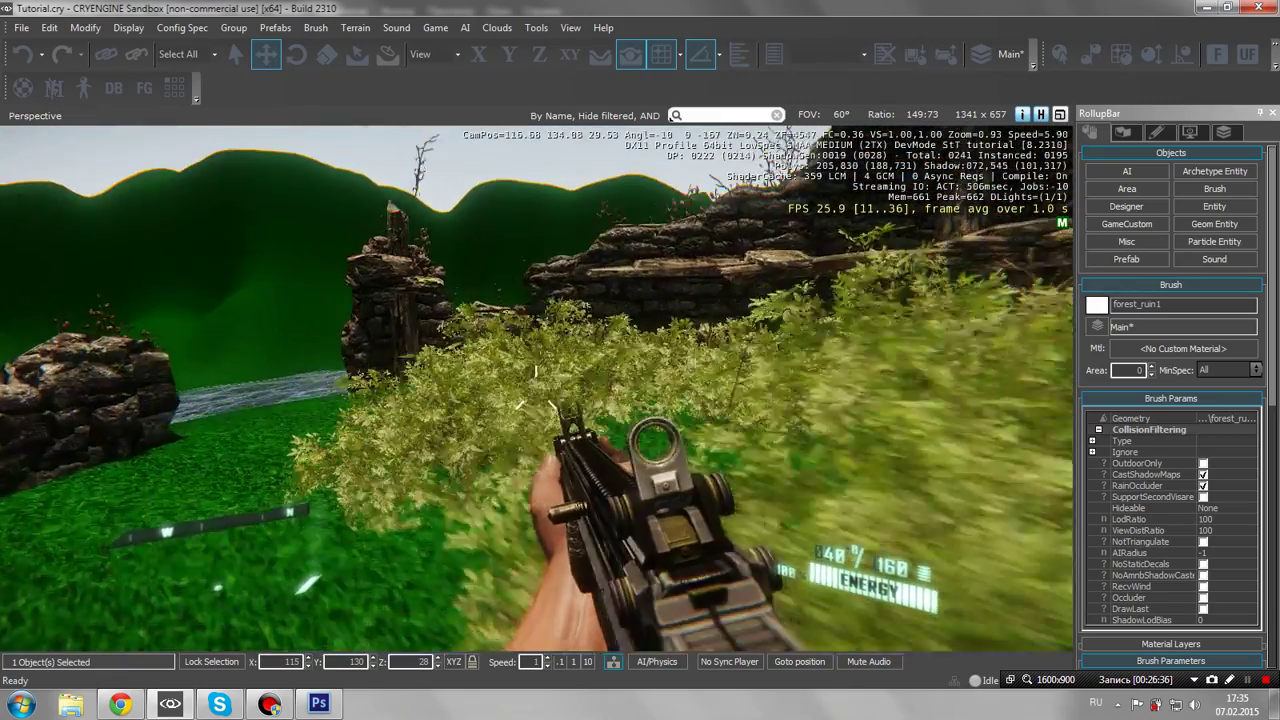
pyautogui.press('w')
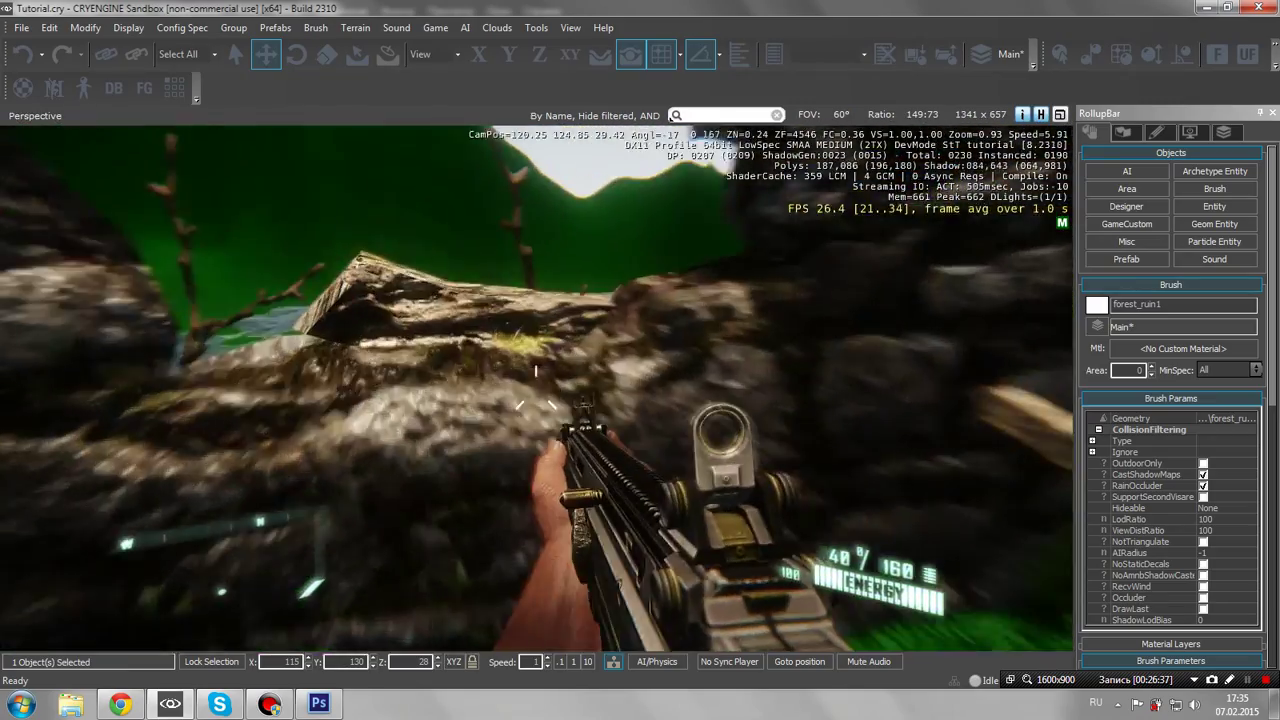
pyautogui.press('space')
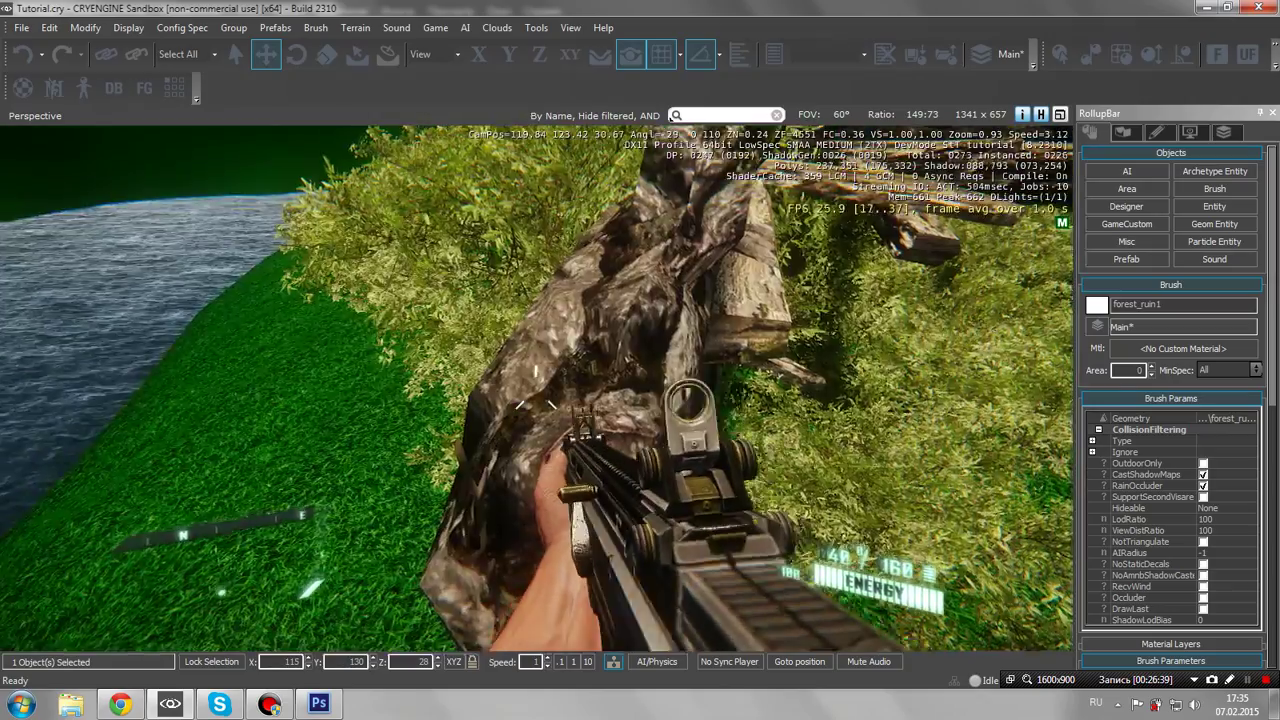
pyautogui.press('w')
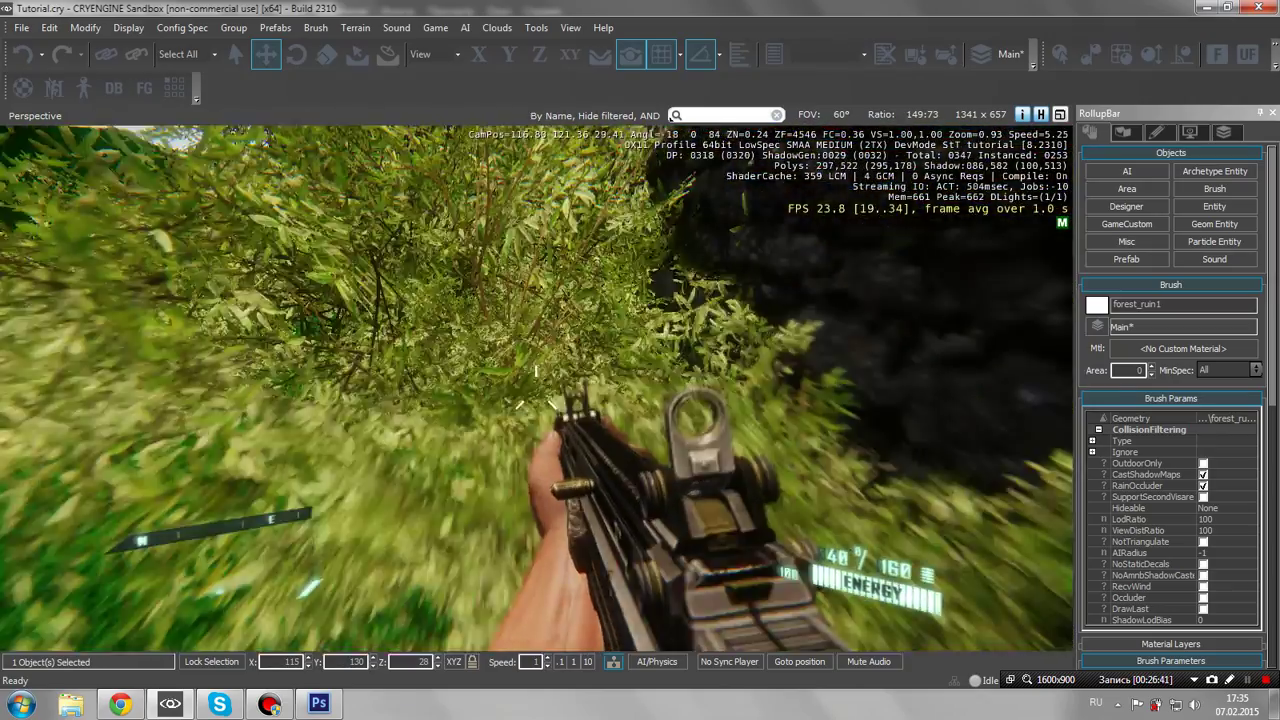
pyautogui.press('w')
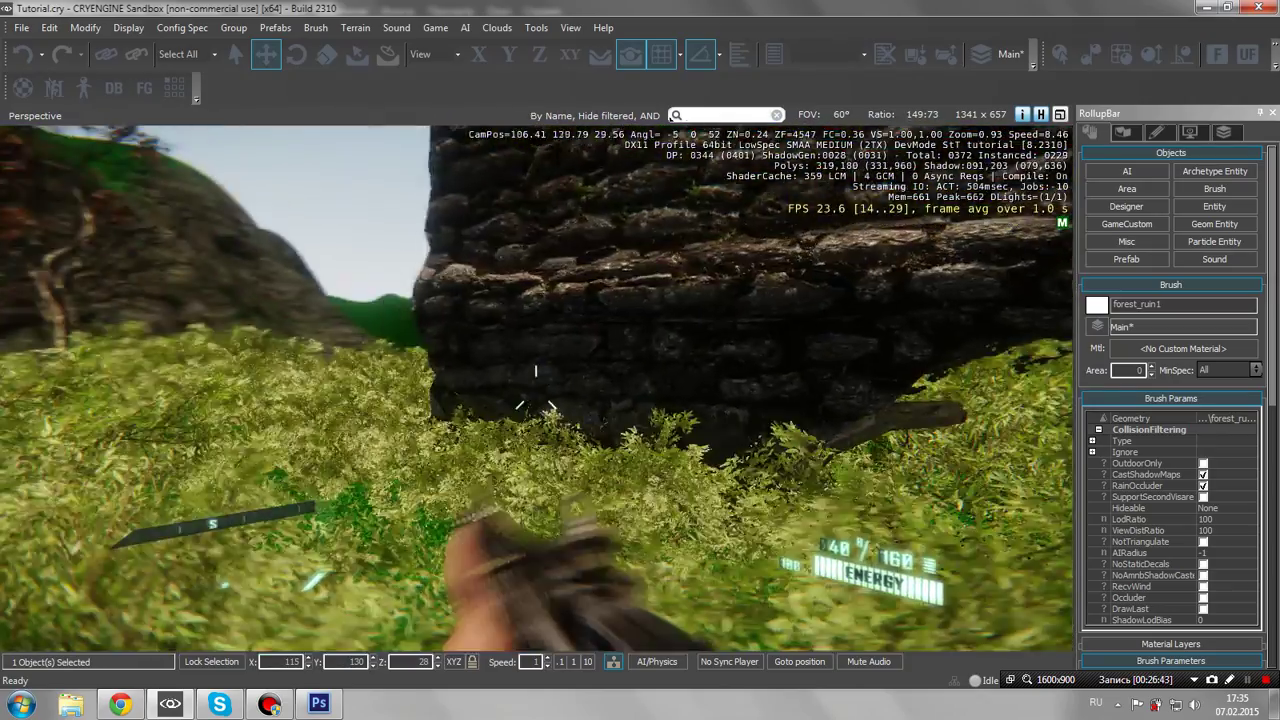
pyautogui.press('w')
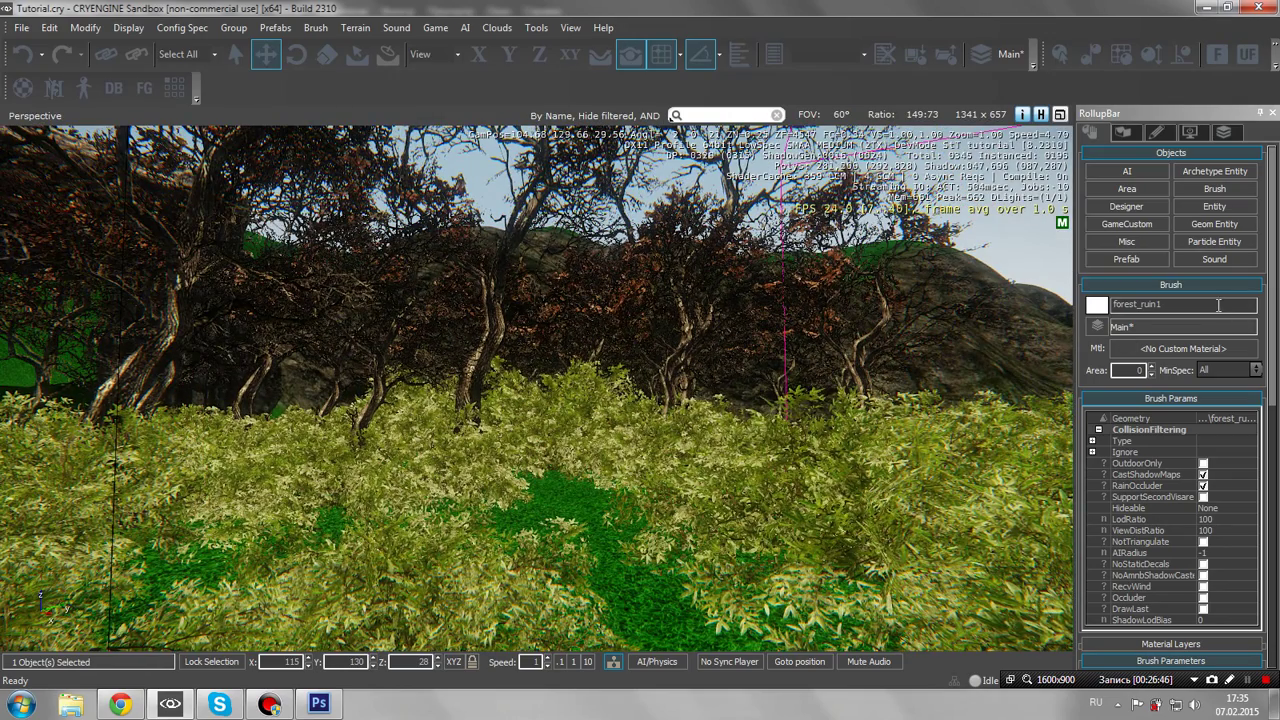
# Try out the AnimDoor entity from the Doors folder on the grass inside the ruin at X 118, Y 134, Z 29, and delete it
pyautogui.click(1229, 195)
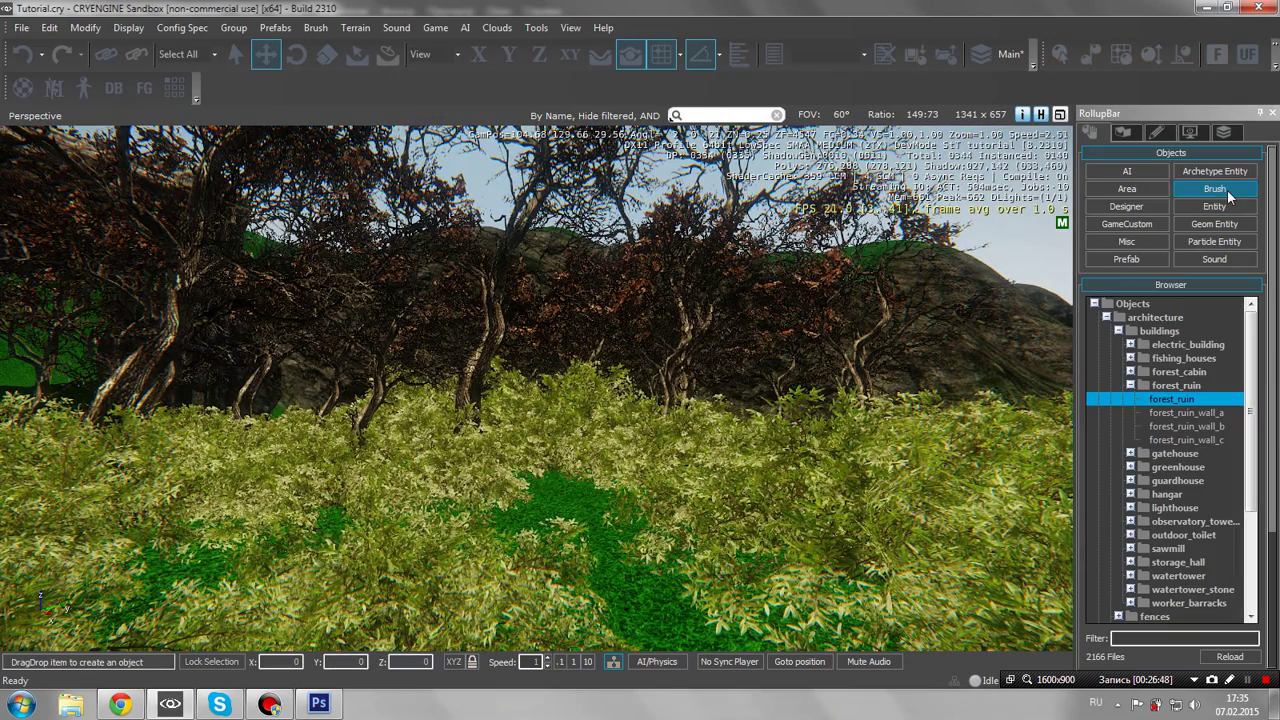
pyautogui.click(1220, 206)
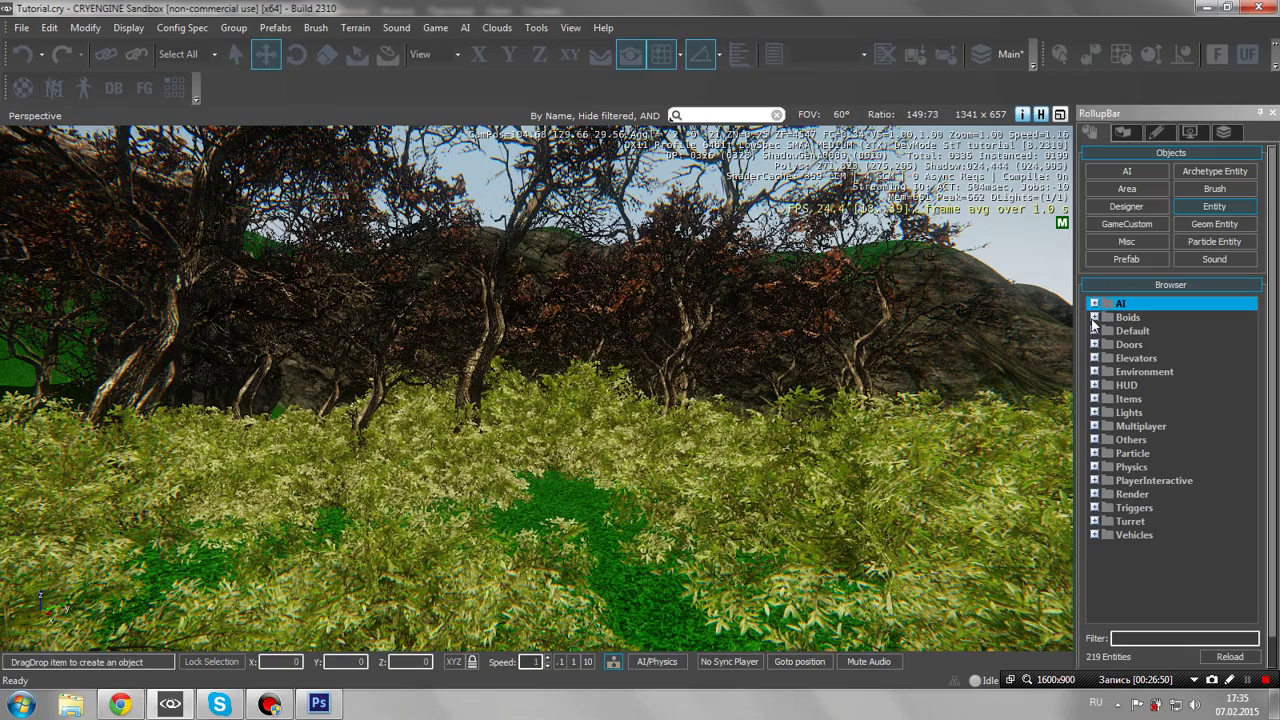
pyautogui.press('w')
pyautogui.moveTo(629, 243); pyautogui.dragTo(920, 340, button='right')
pyautogui.press('s')
pyautogui.click(1095, 344)
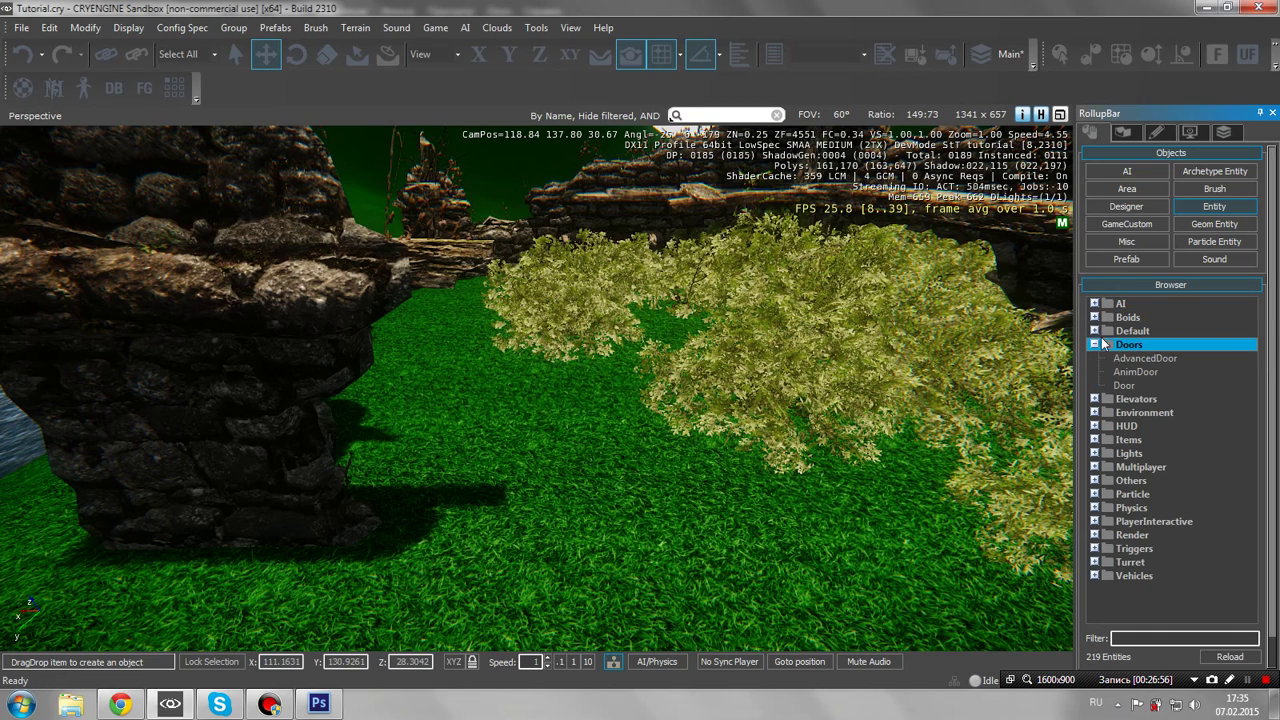
pyautogui.moveTo(1128, 374); pyautogui.dragTo(674, 428)
pyautogui.moveTo(653, 480); pyautogui.dragTo(651, 485)
pyautogui.moveTo(642, 350); pyautogui.dragTo(652, 318)
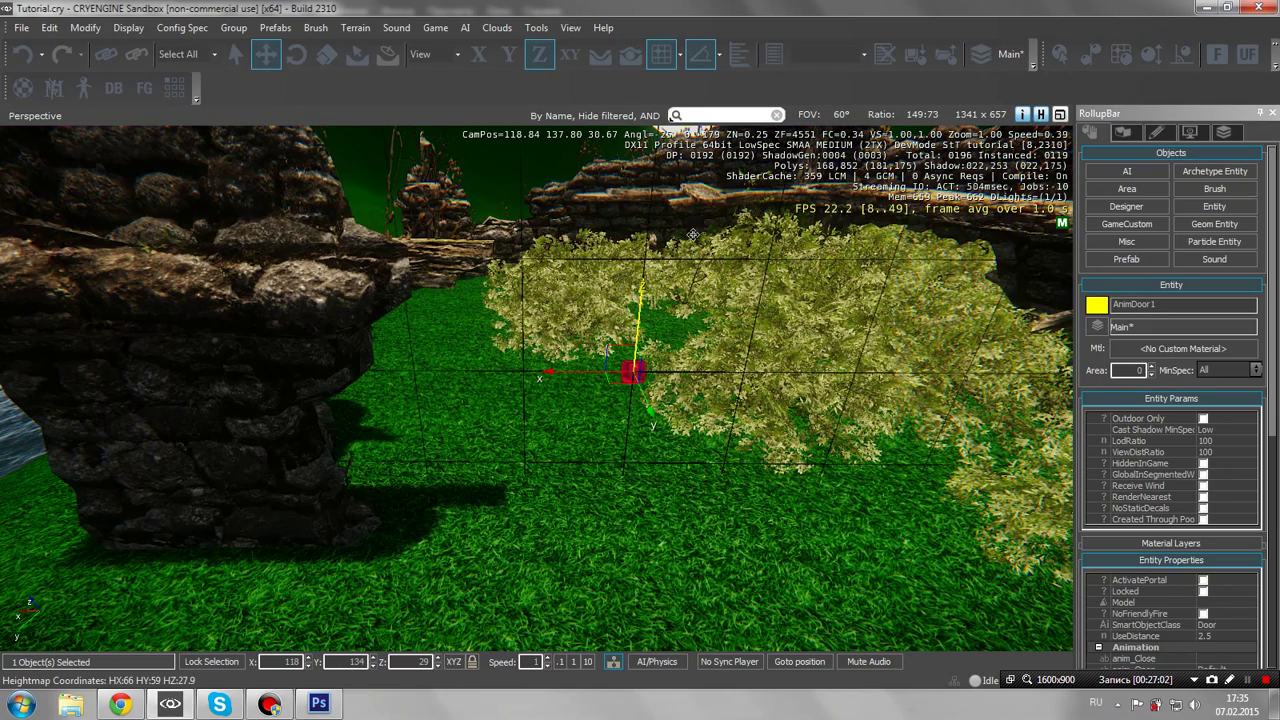
pyautogui.press('Delete')
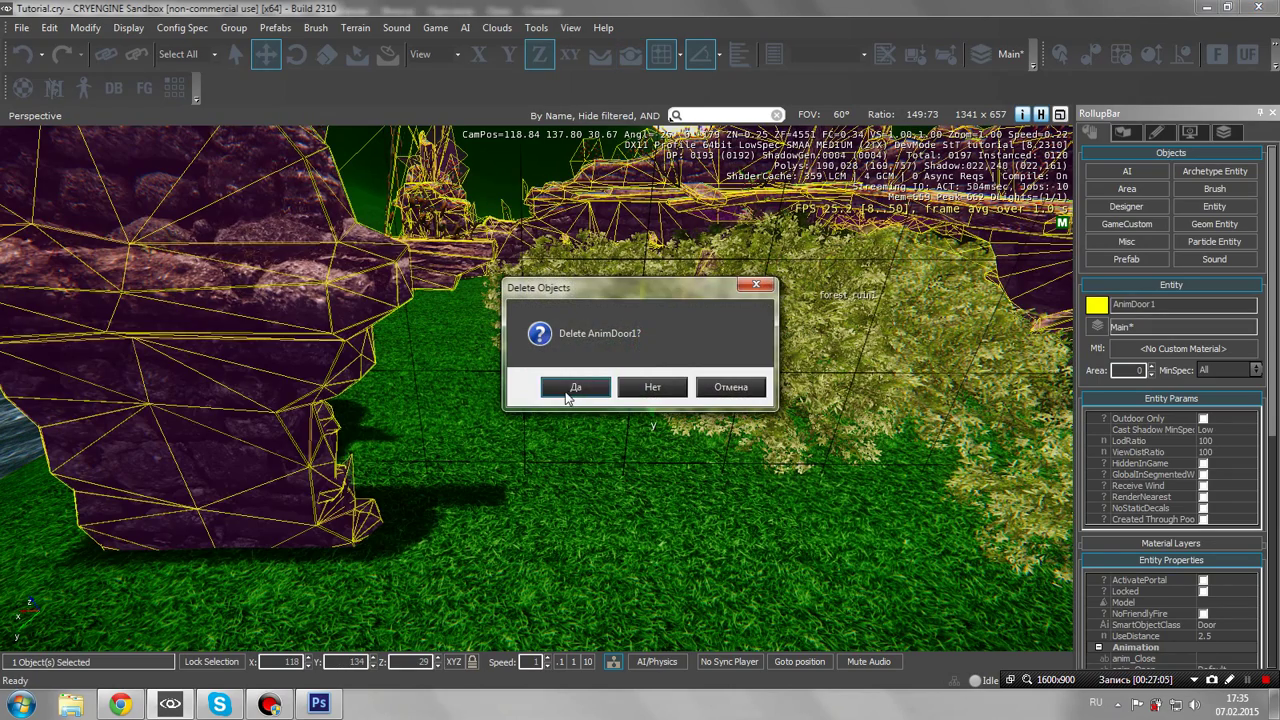
pyautogui.click(570, 388)
# Place the Door entity from the Doors folder on the grass between the ruin's front walls at X 118, Y 135, Z 29
pyautogui.scroll(-5, 631, 432)
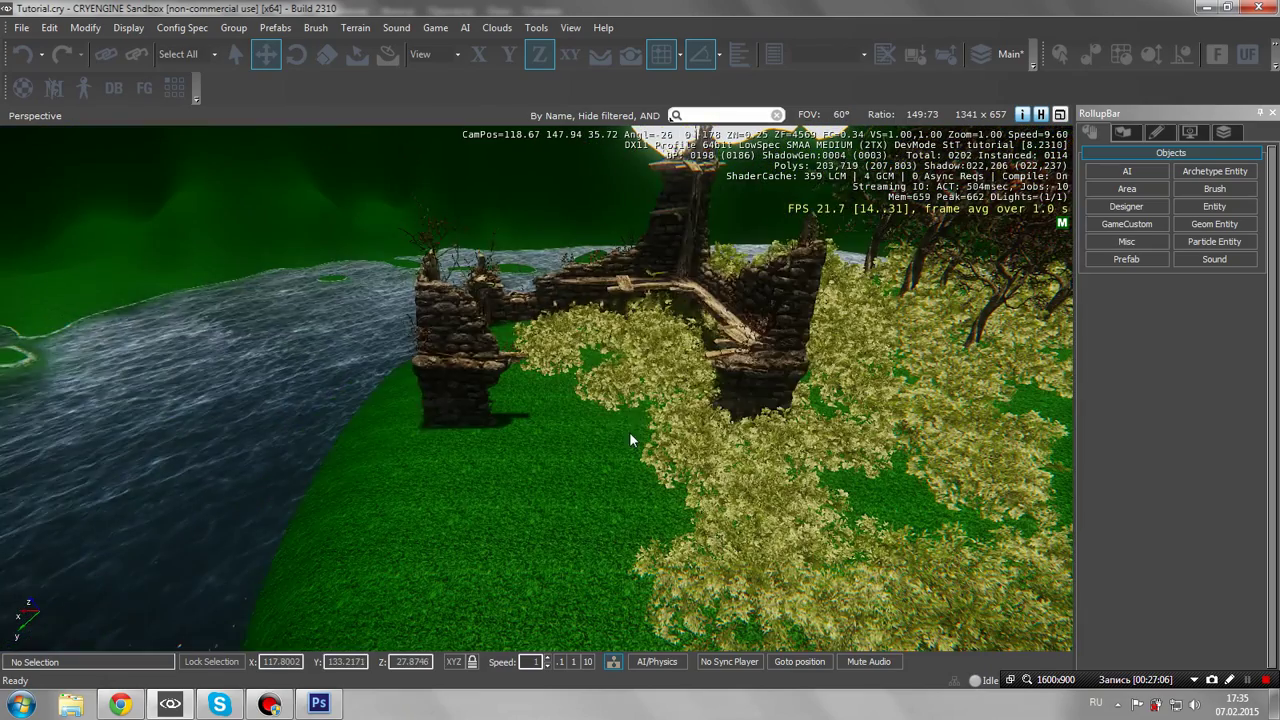
pyautogui.click(458, 402)
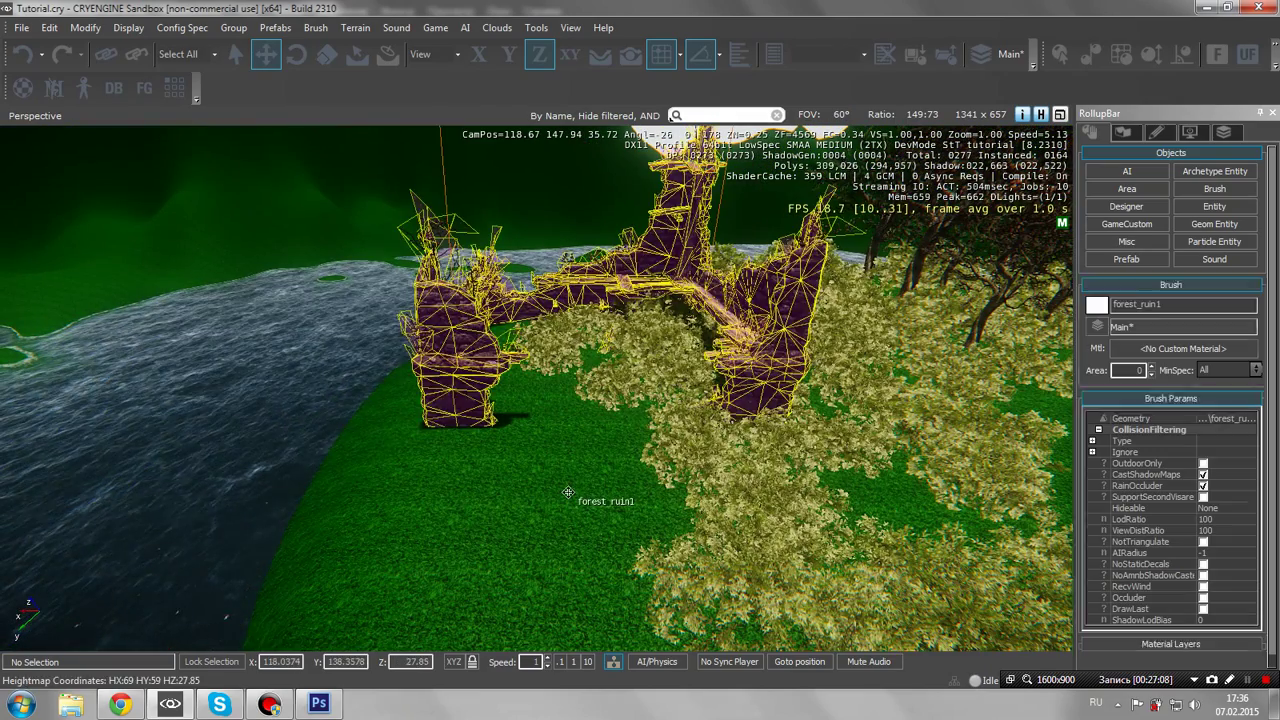
pyautogui.scroll(3, 698, 478)
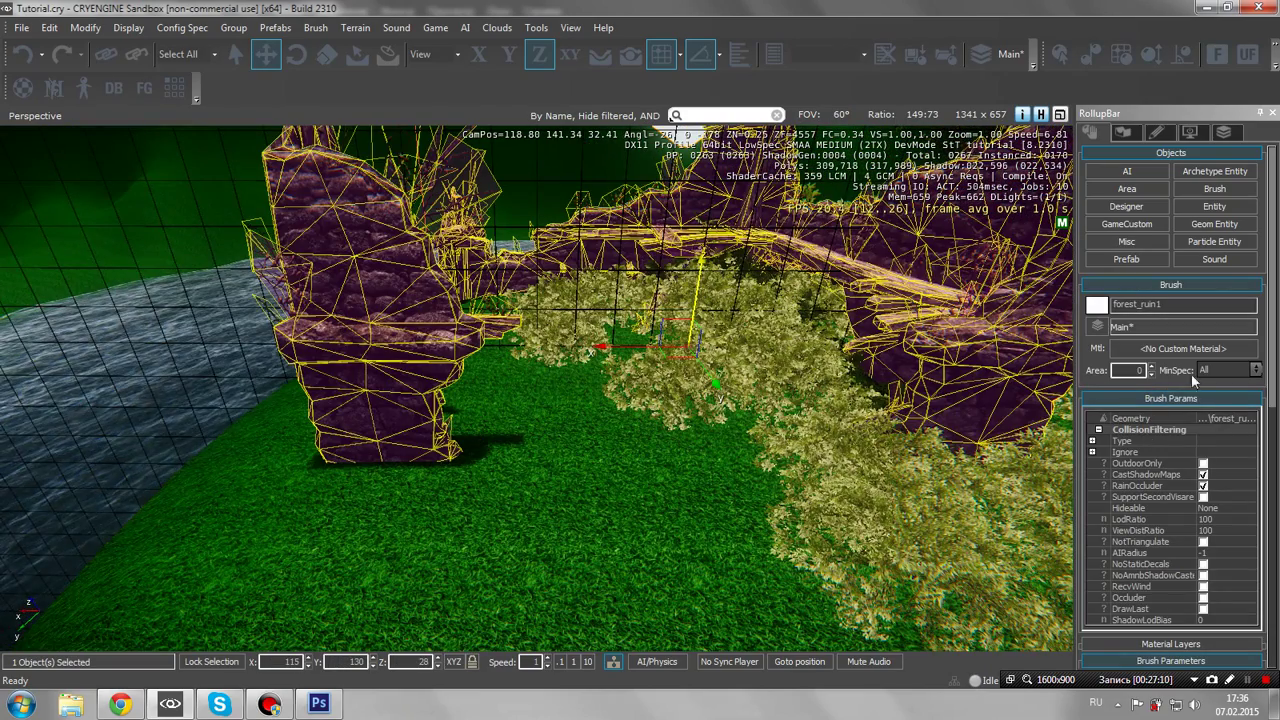
pyautogui.click(1214, 206)
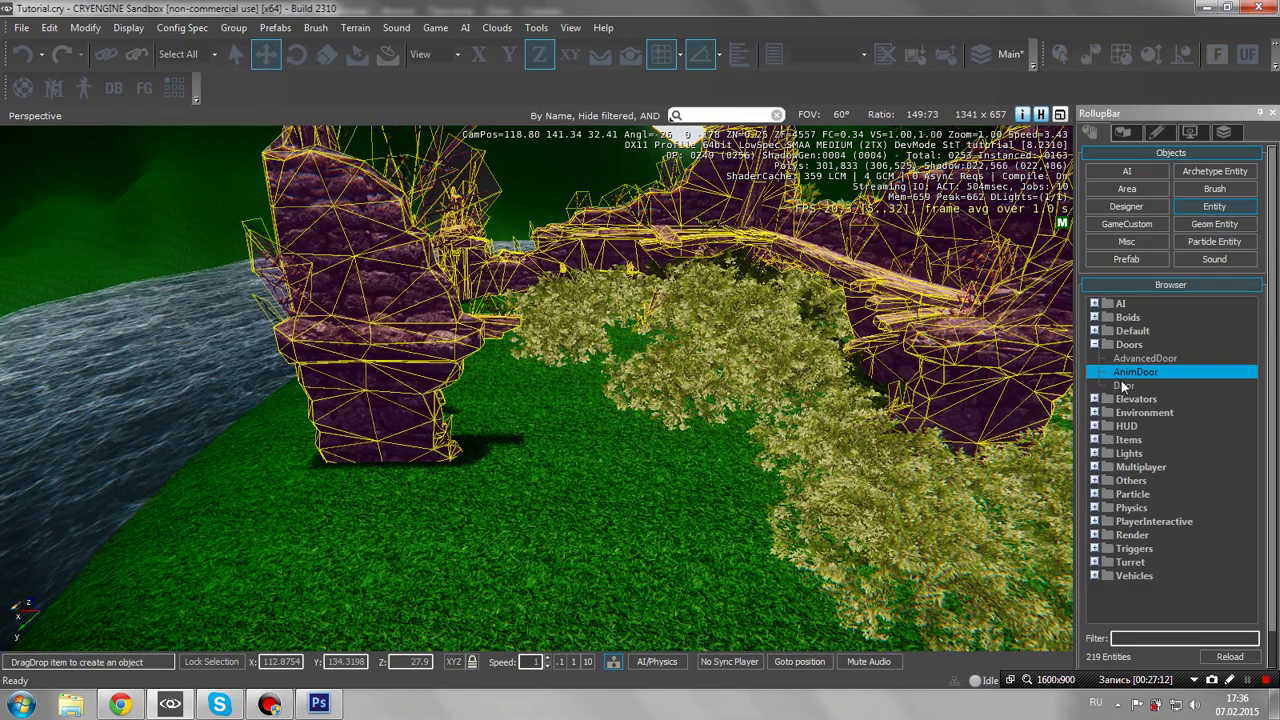
pyautogui.click(1124, 385)
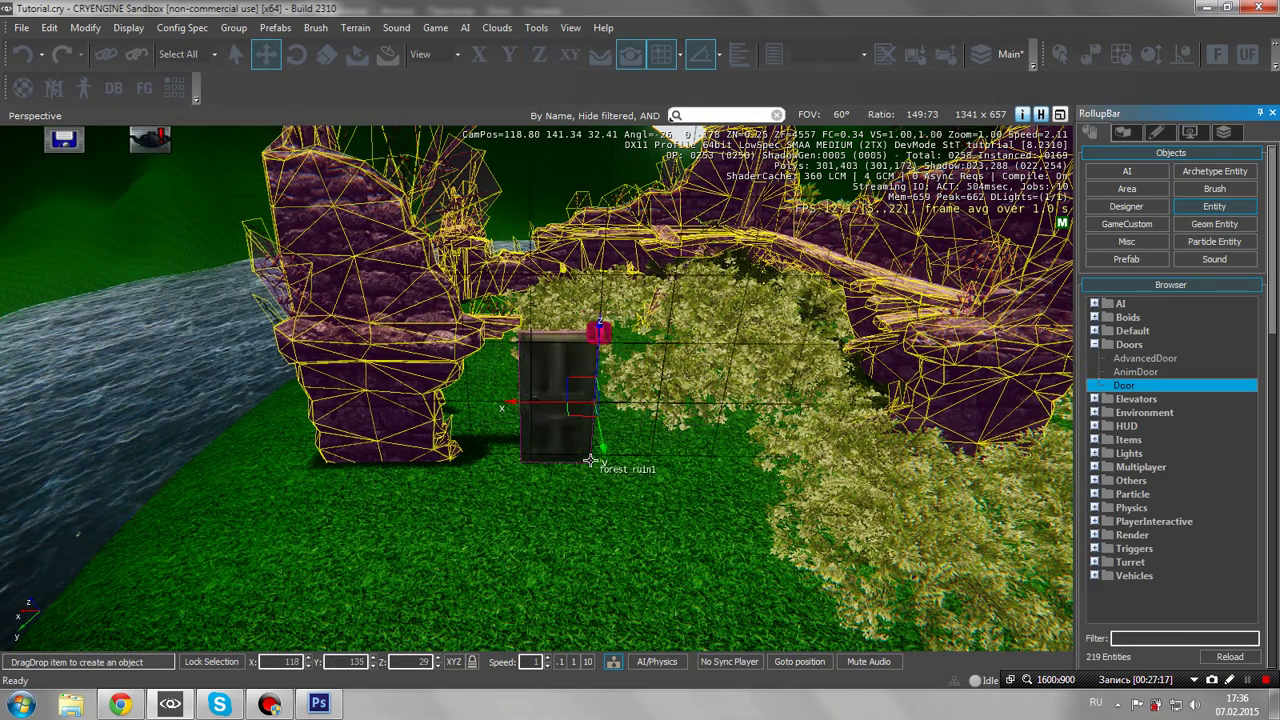
pyautogui.click(590, 450)
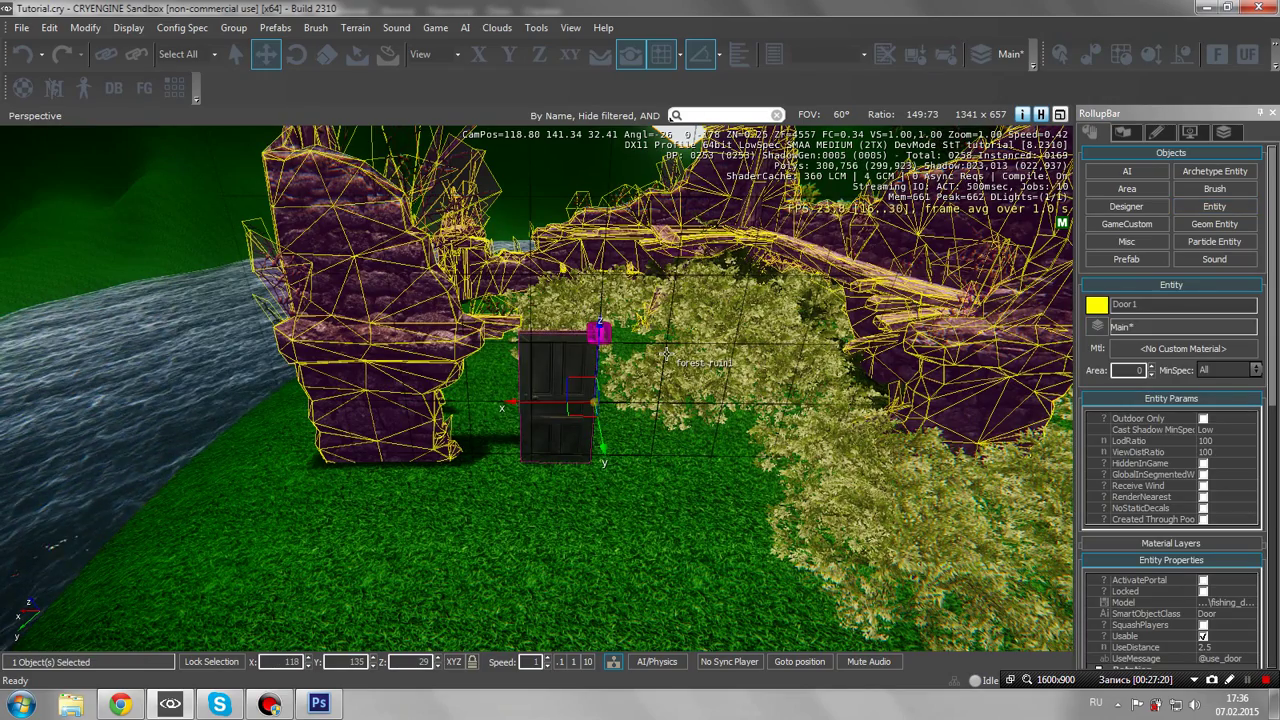
# Test the placed door in game mode by approaching it from both sides, and leave game mode
pyautogui.scroll(5, 669, 391)
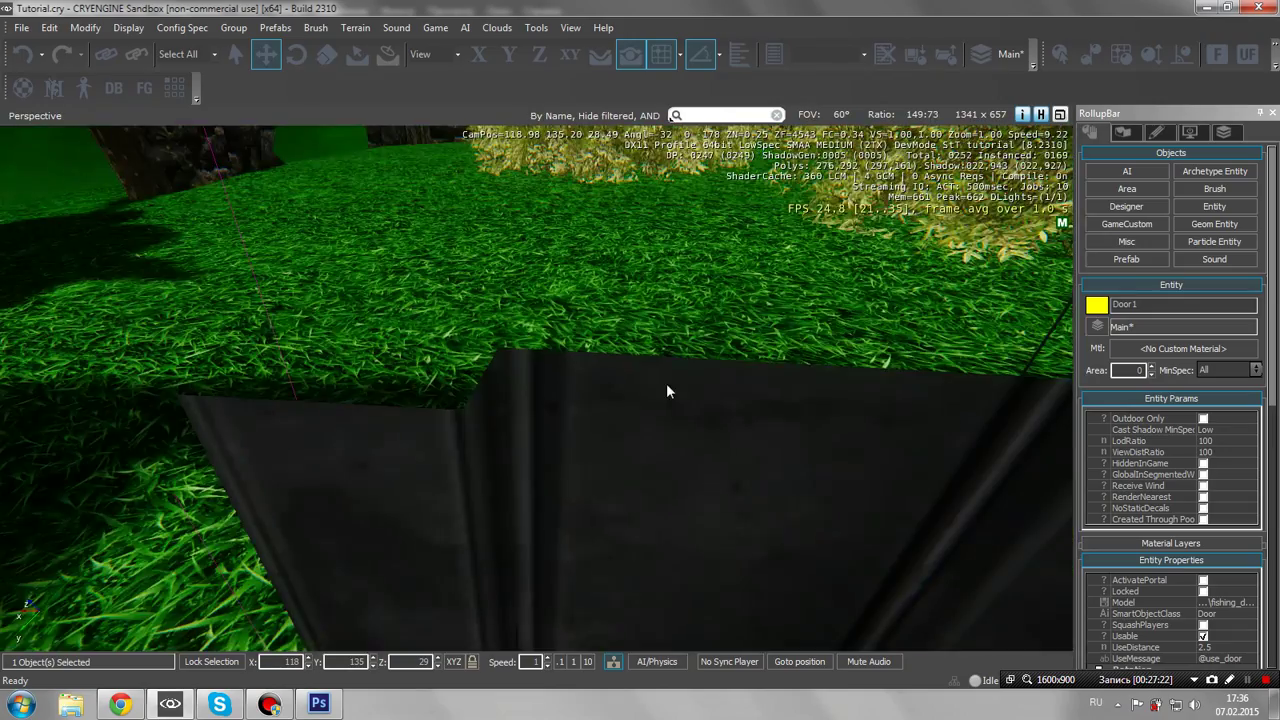
pyautogui.scroll(-5, 669, 391)
pyautogui.moveTo(669, 391); pyautogui.dragTo(669, 450, button='right')
pyautogui.scroll(3, 668, 391)
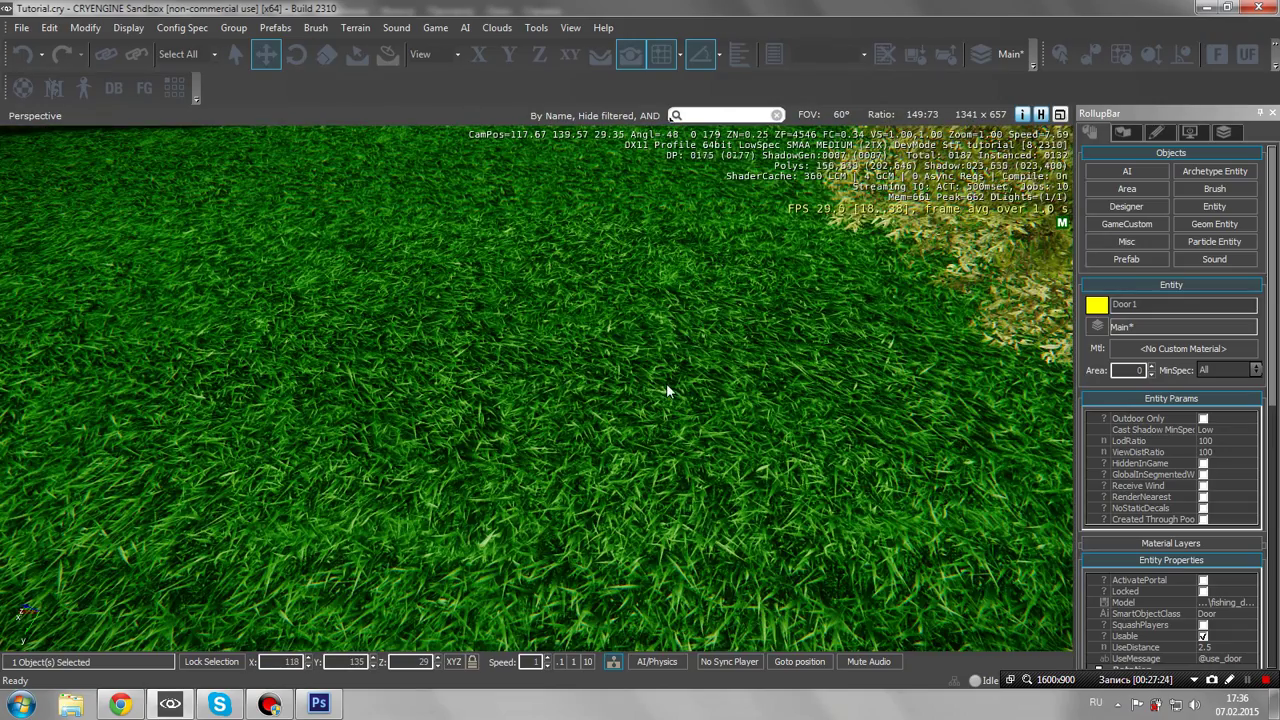
pyautogui.hotkey('ctrl', 'g')
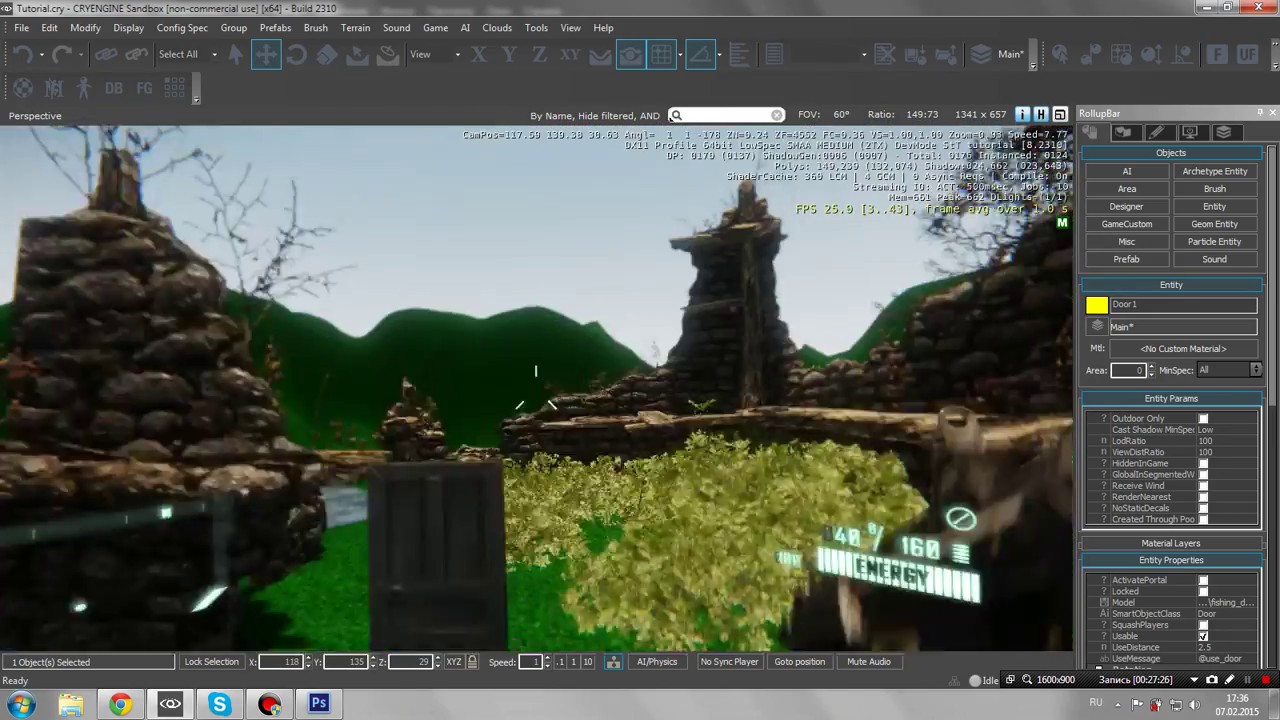
pyautogui.press('w')
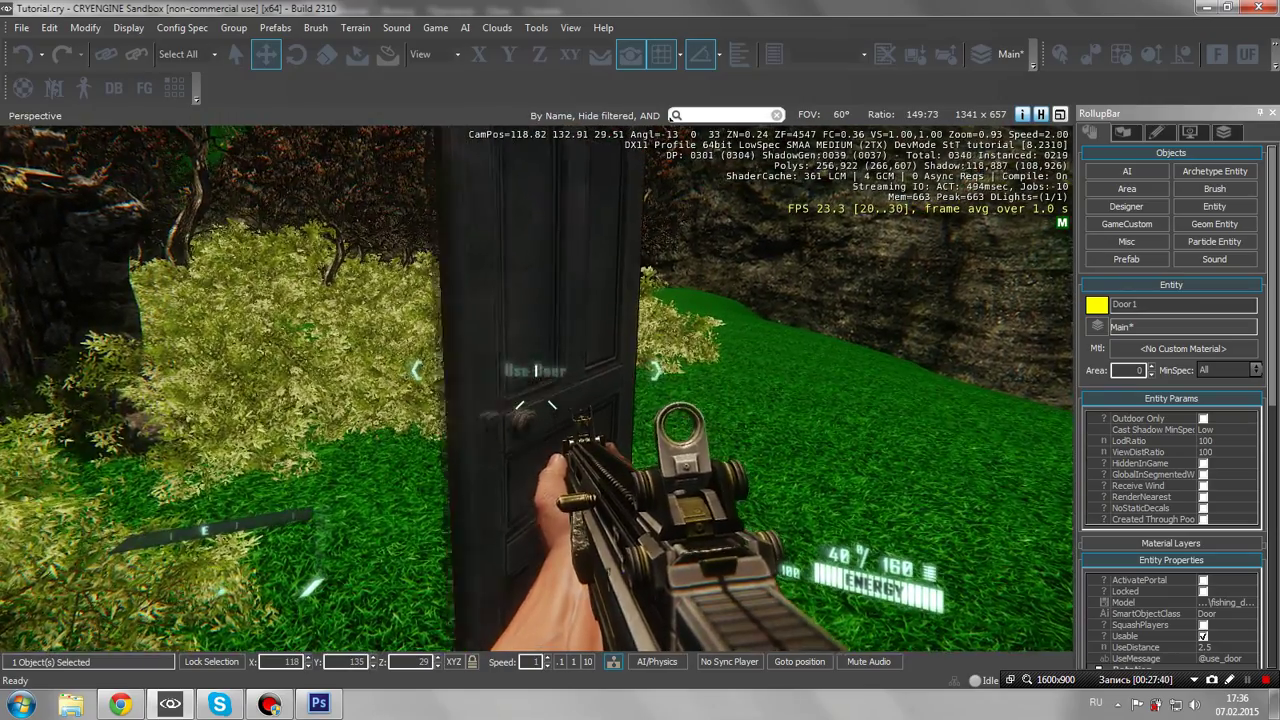
pyautogui.press('w')
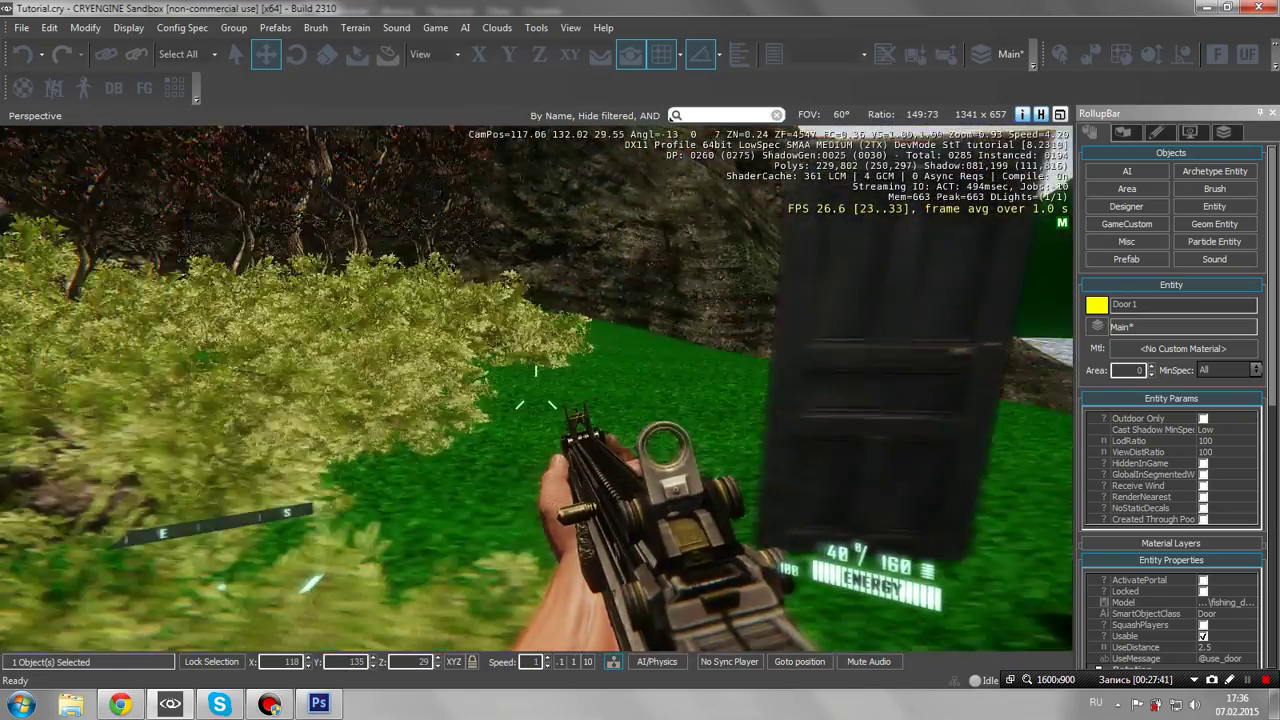
pyautogui.press('w')
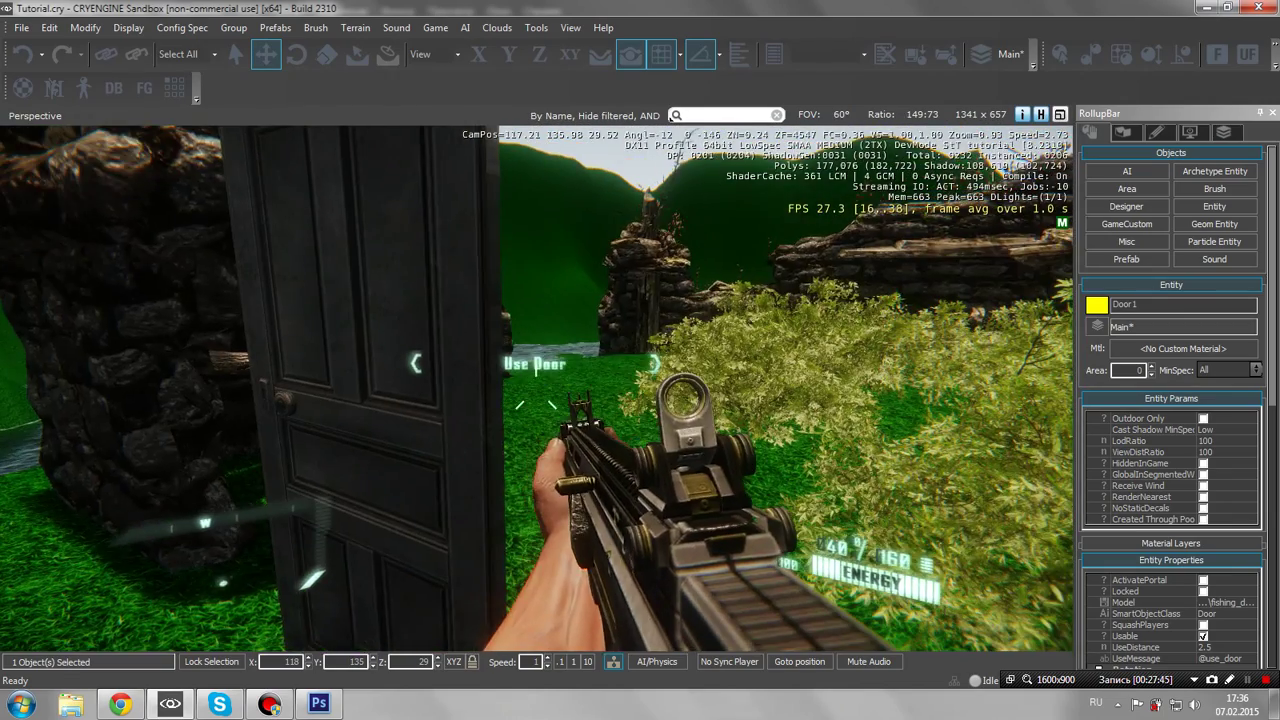
pyautogui.press('Escape')
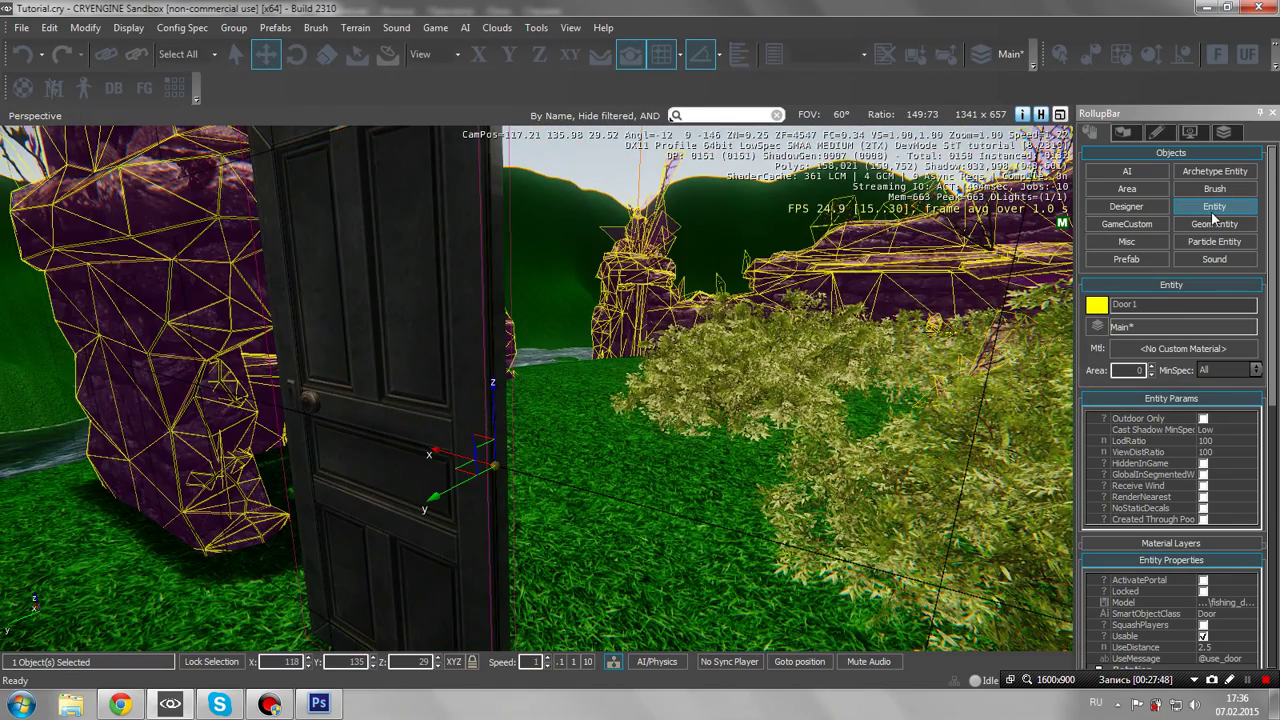
# View the ruin and forest from above and browse the particle entity folders, looking into the misc folder
pyautogui.moveTo(760, 340); pyautogui.dragTo(980, 430, button='right')
pyautogui.press('s')
pyautogui.press('w')
pyautogui.press('d')
pyautogui.moveTo(610, 318); pyautogui.dragTo(553, 331, button='right')
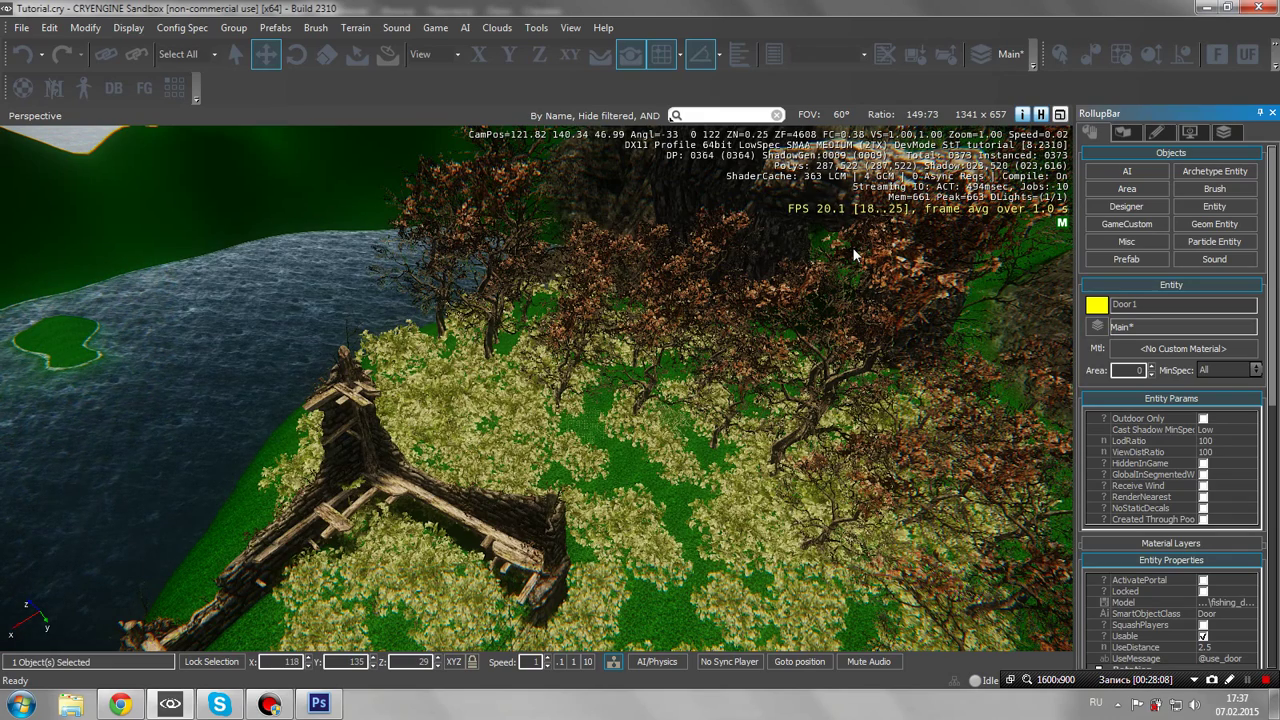
pyautogui.click(1213, 246)
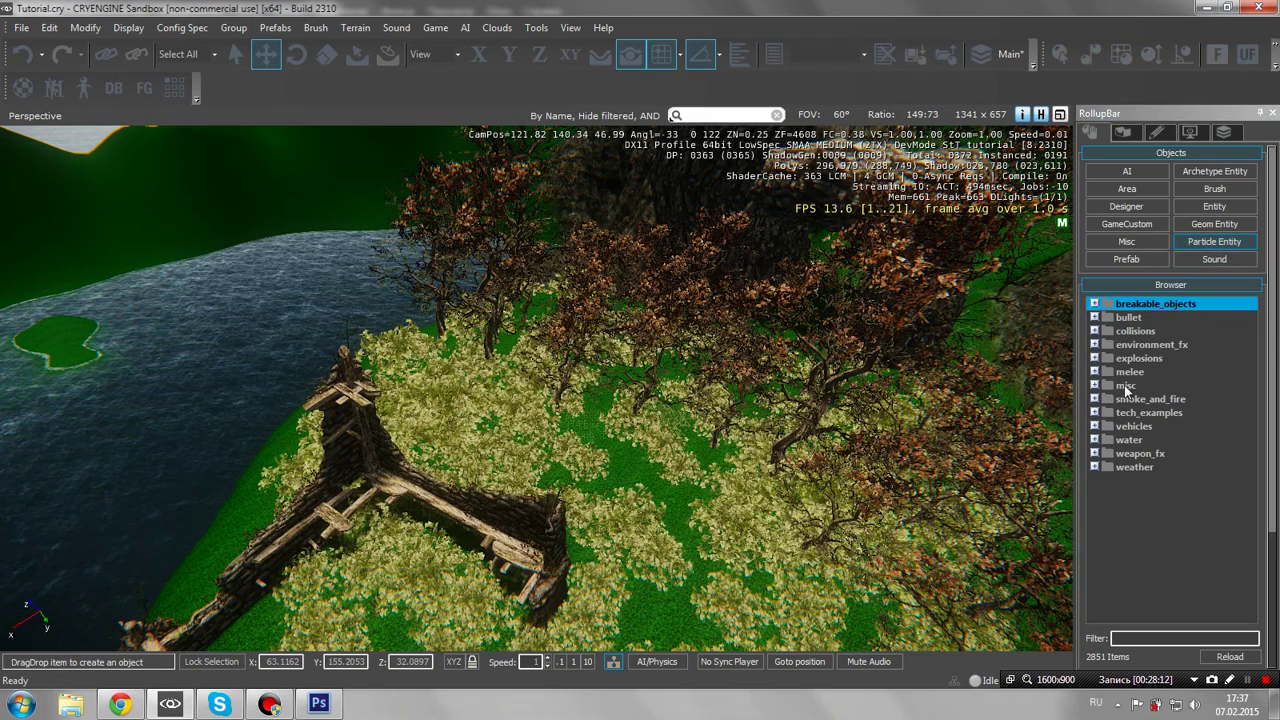
pyautogui.click(1095, 386)
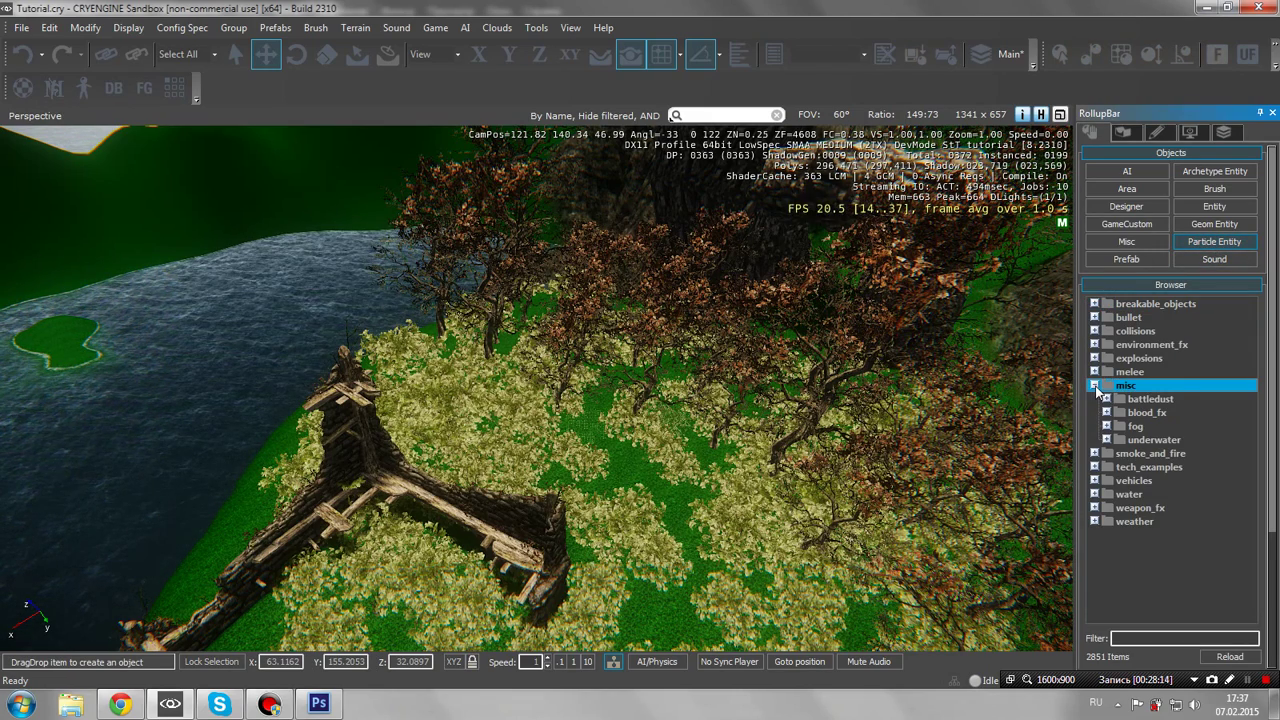
pyautogui.click(1095, 386)
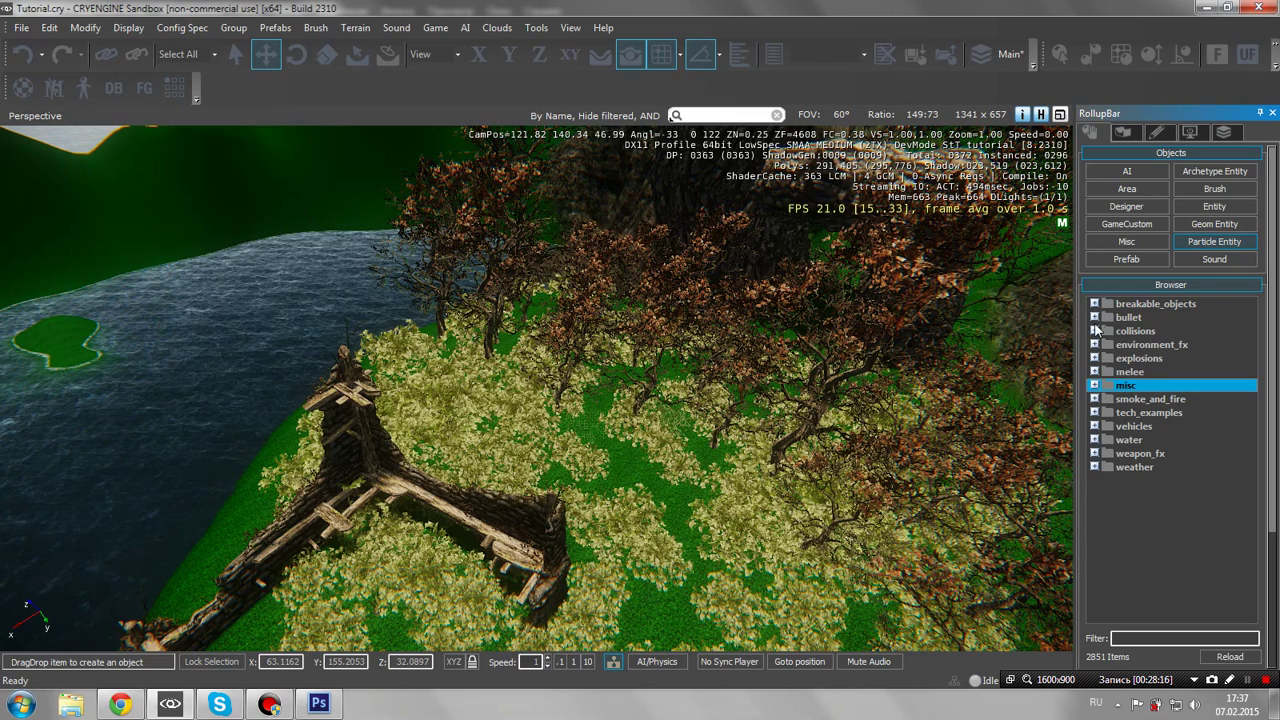